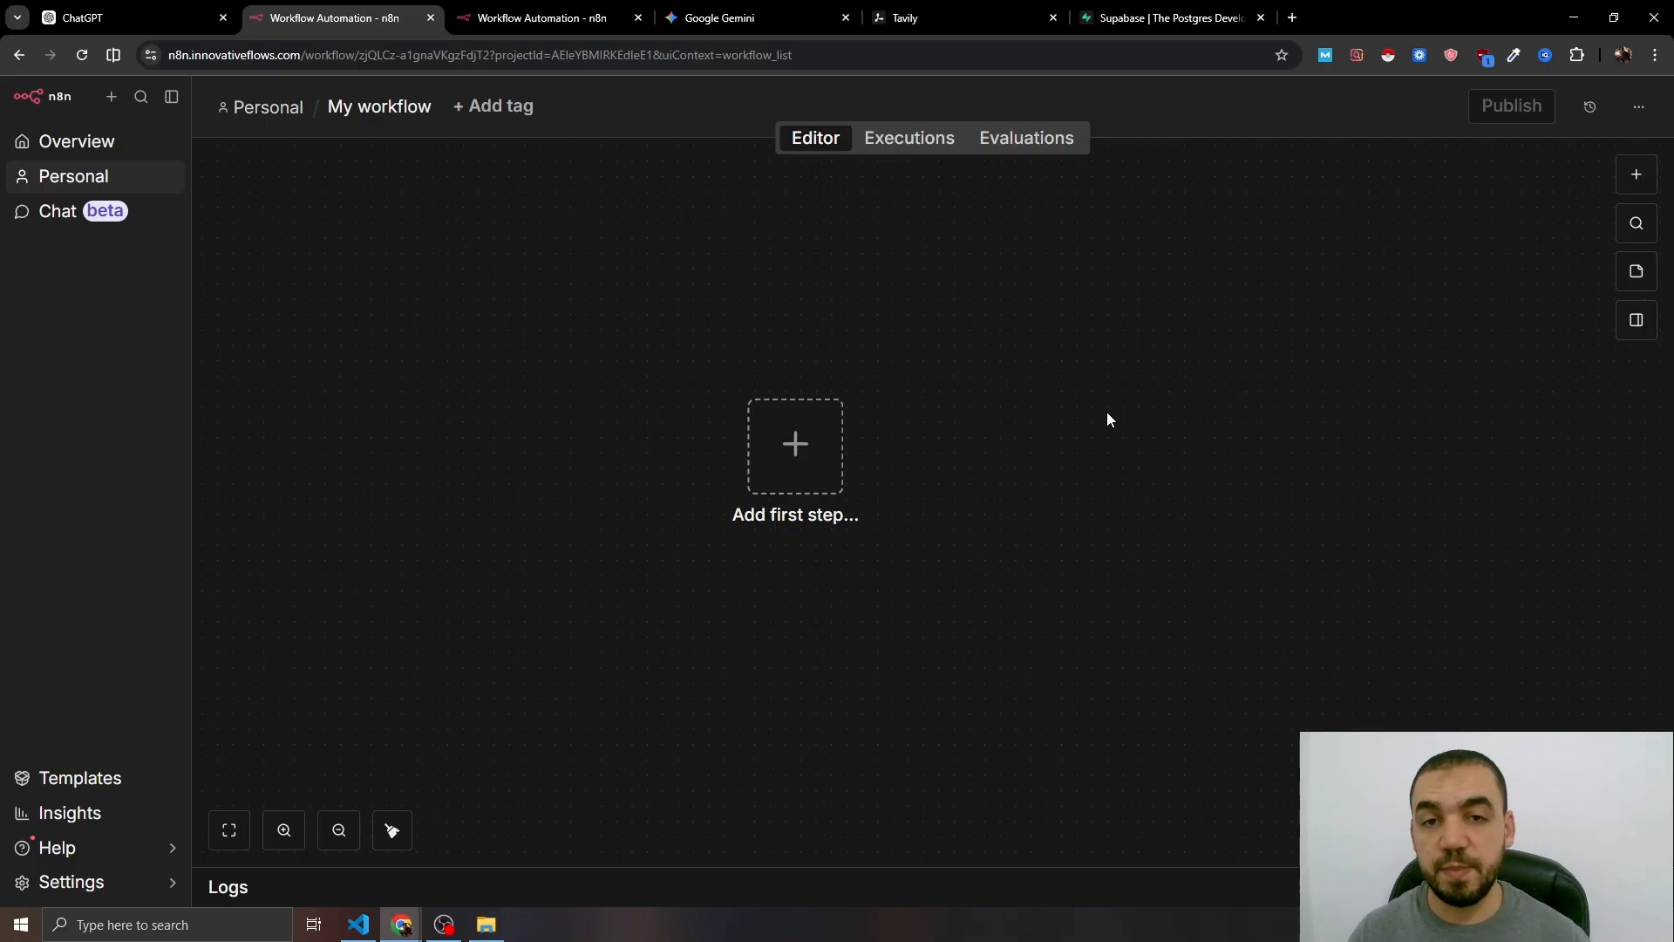
- Start the empty workflow with a Schedule Trigger whose interval is set to Months
click(795, 447)
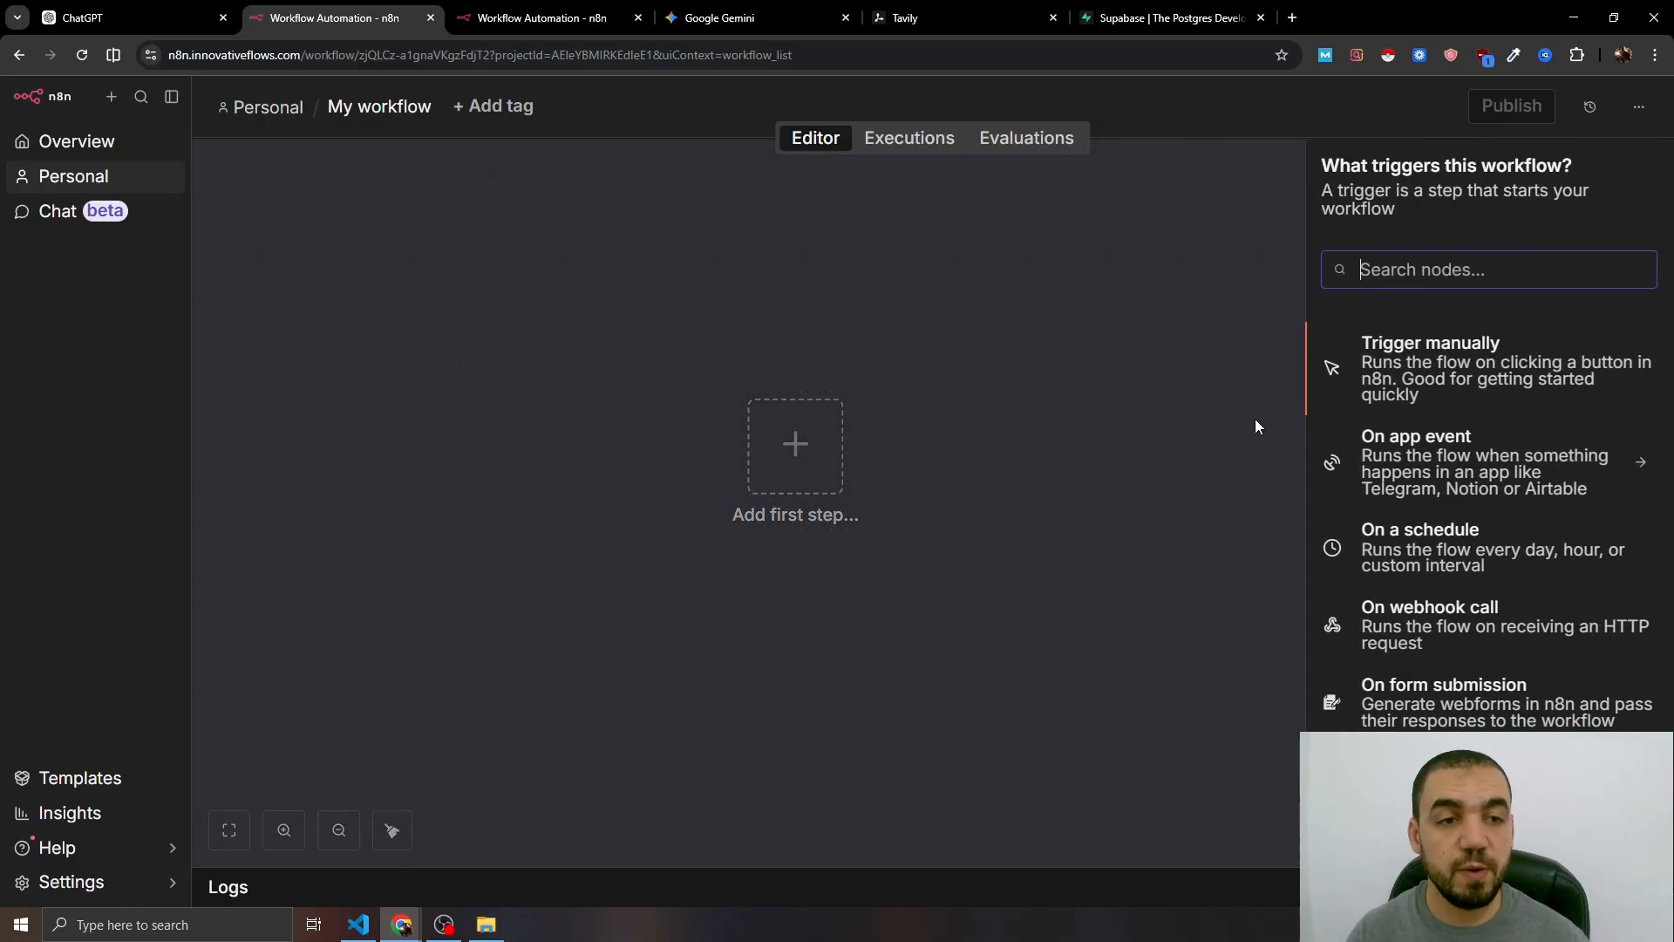
click(1424, 555)
click(212, 384)
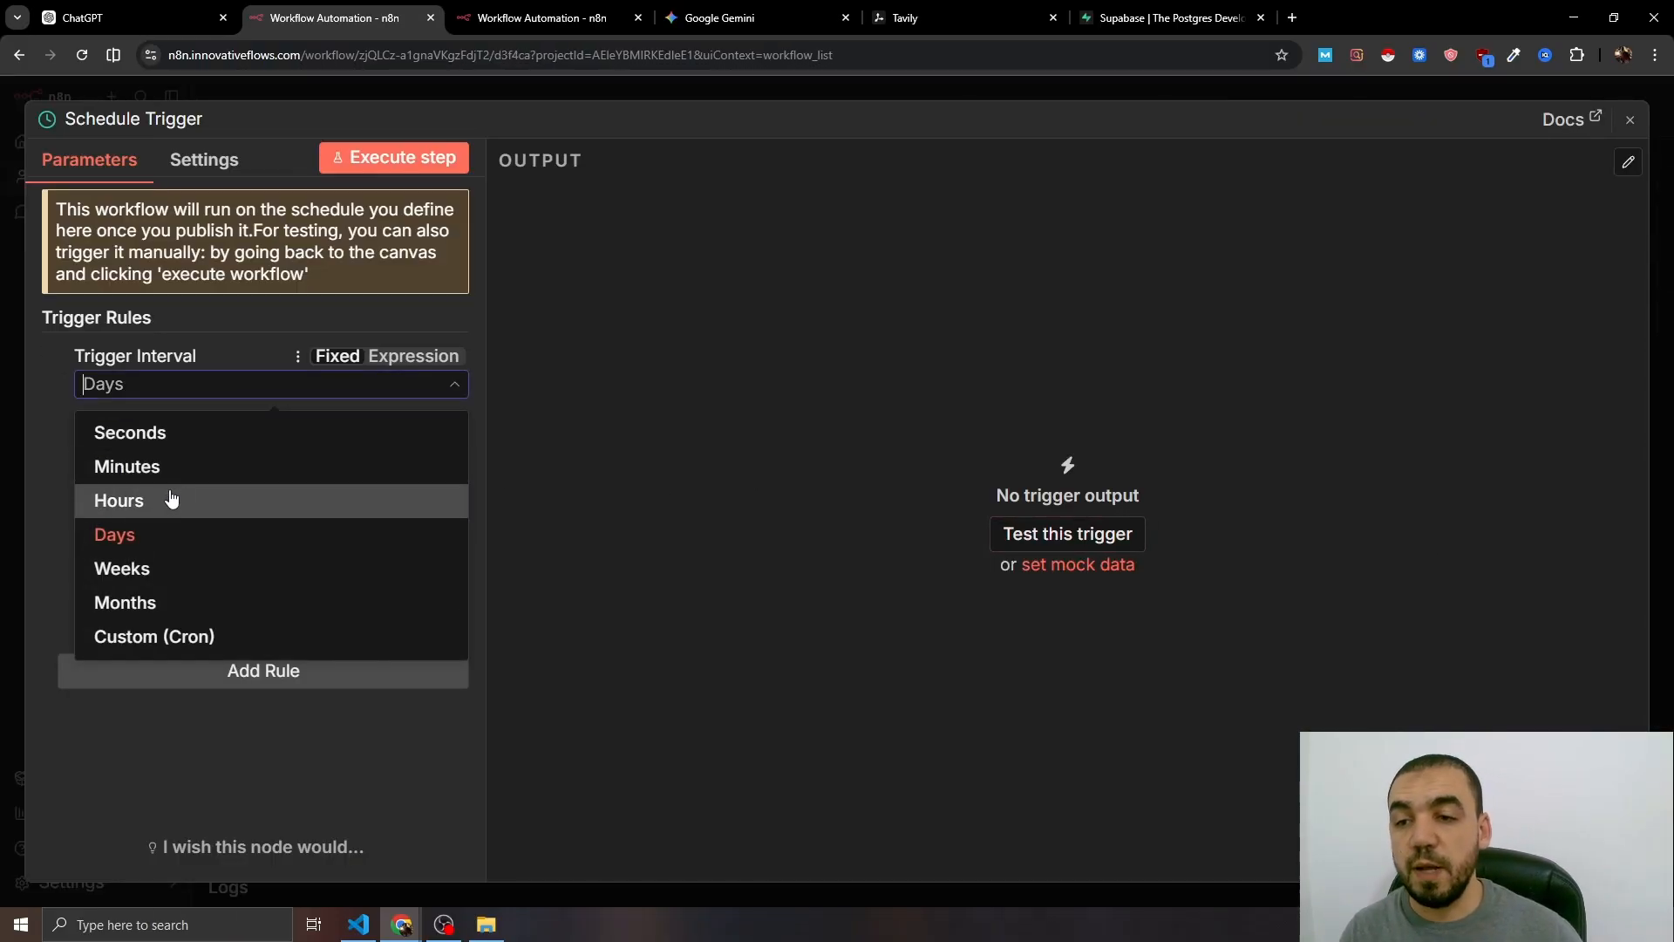
click(150, 602)
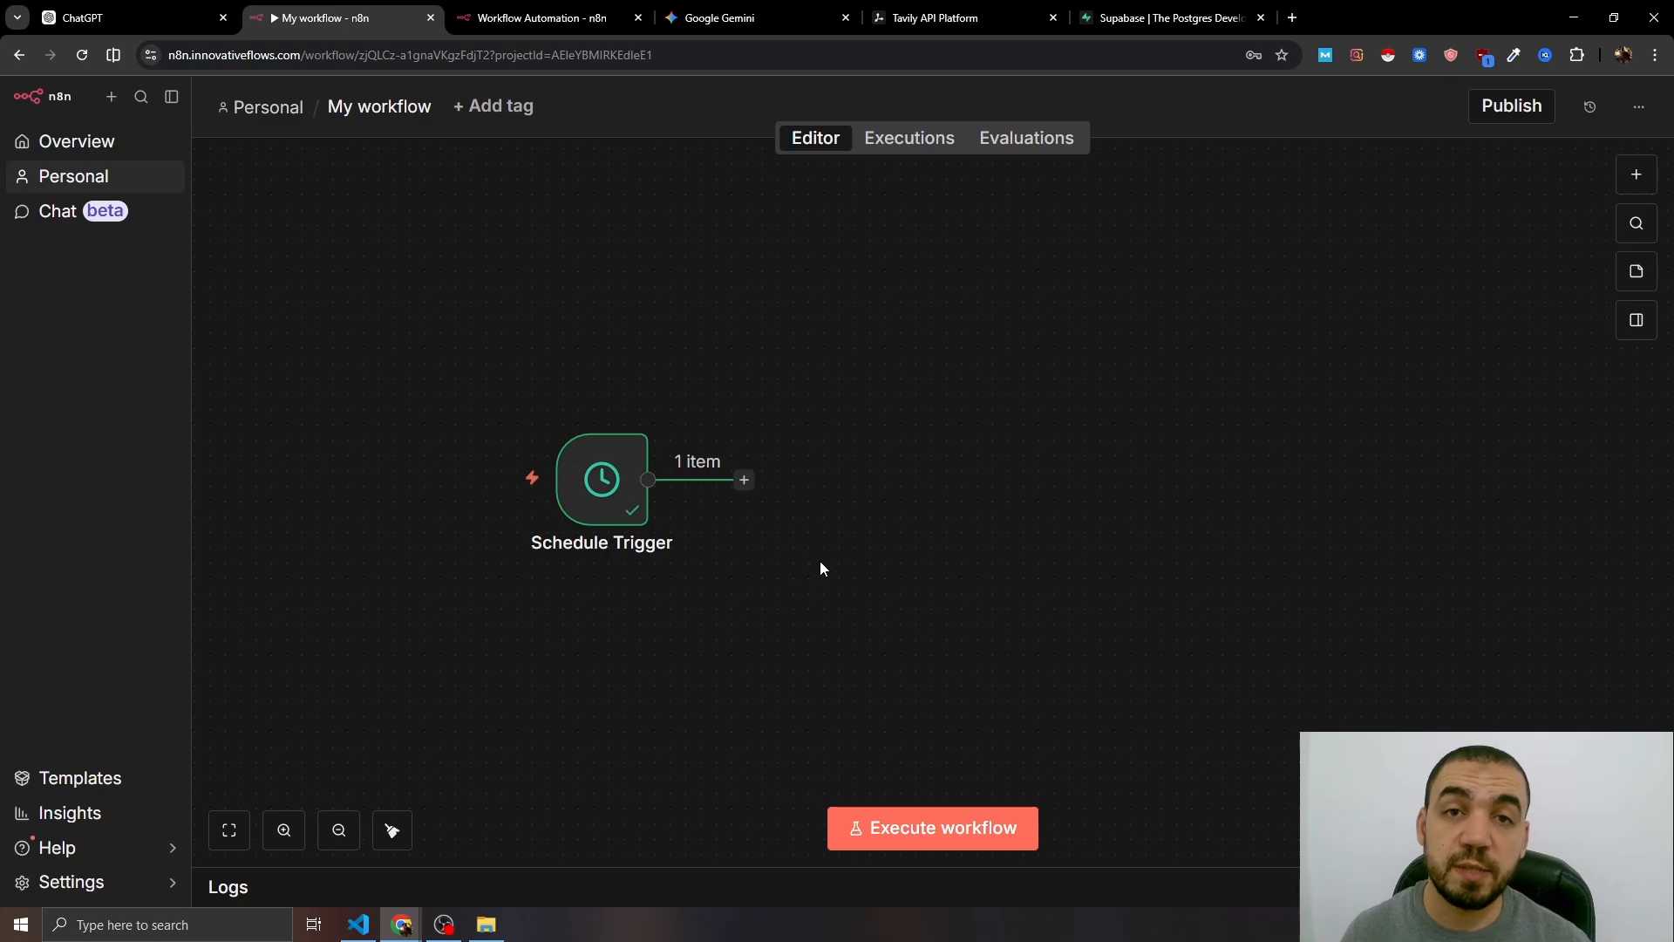
- Add a Tavily node with the Map action after the Schedule Trigger
click(744, 480)
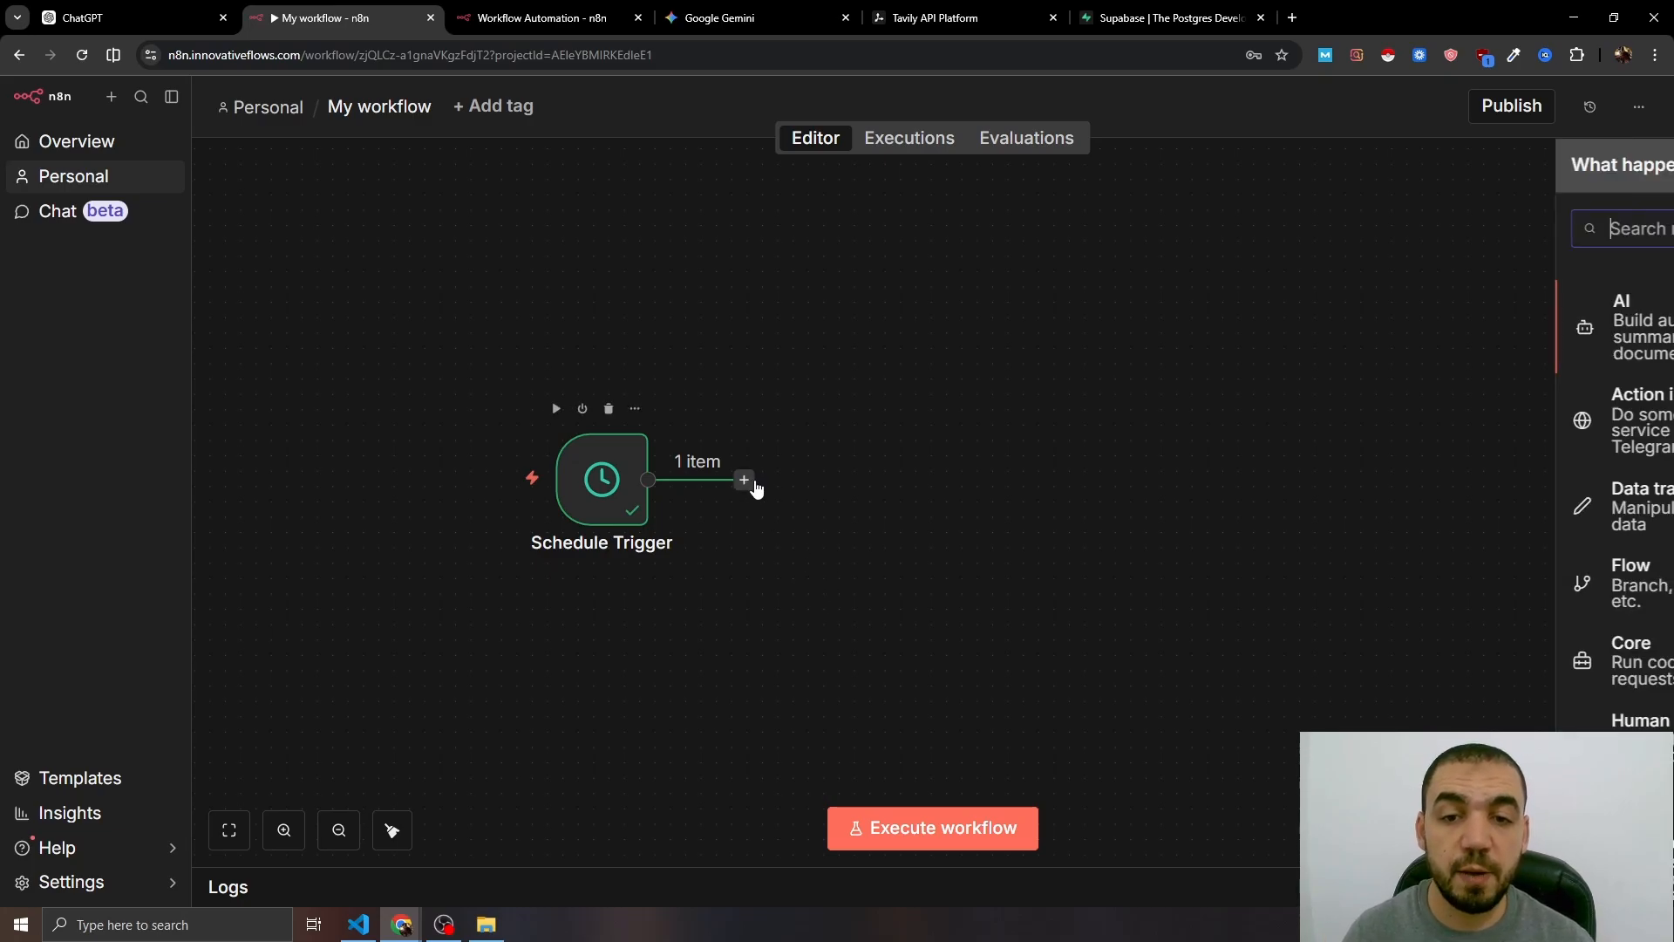
text(tavily)
click(1499, 304)
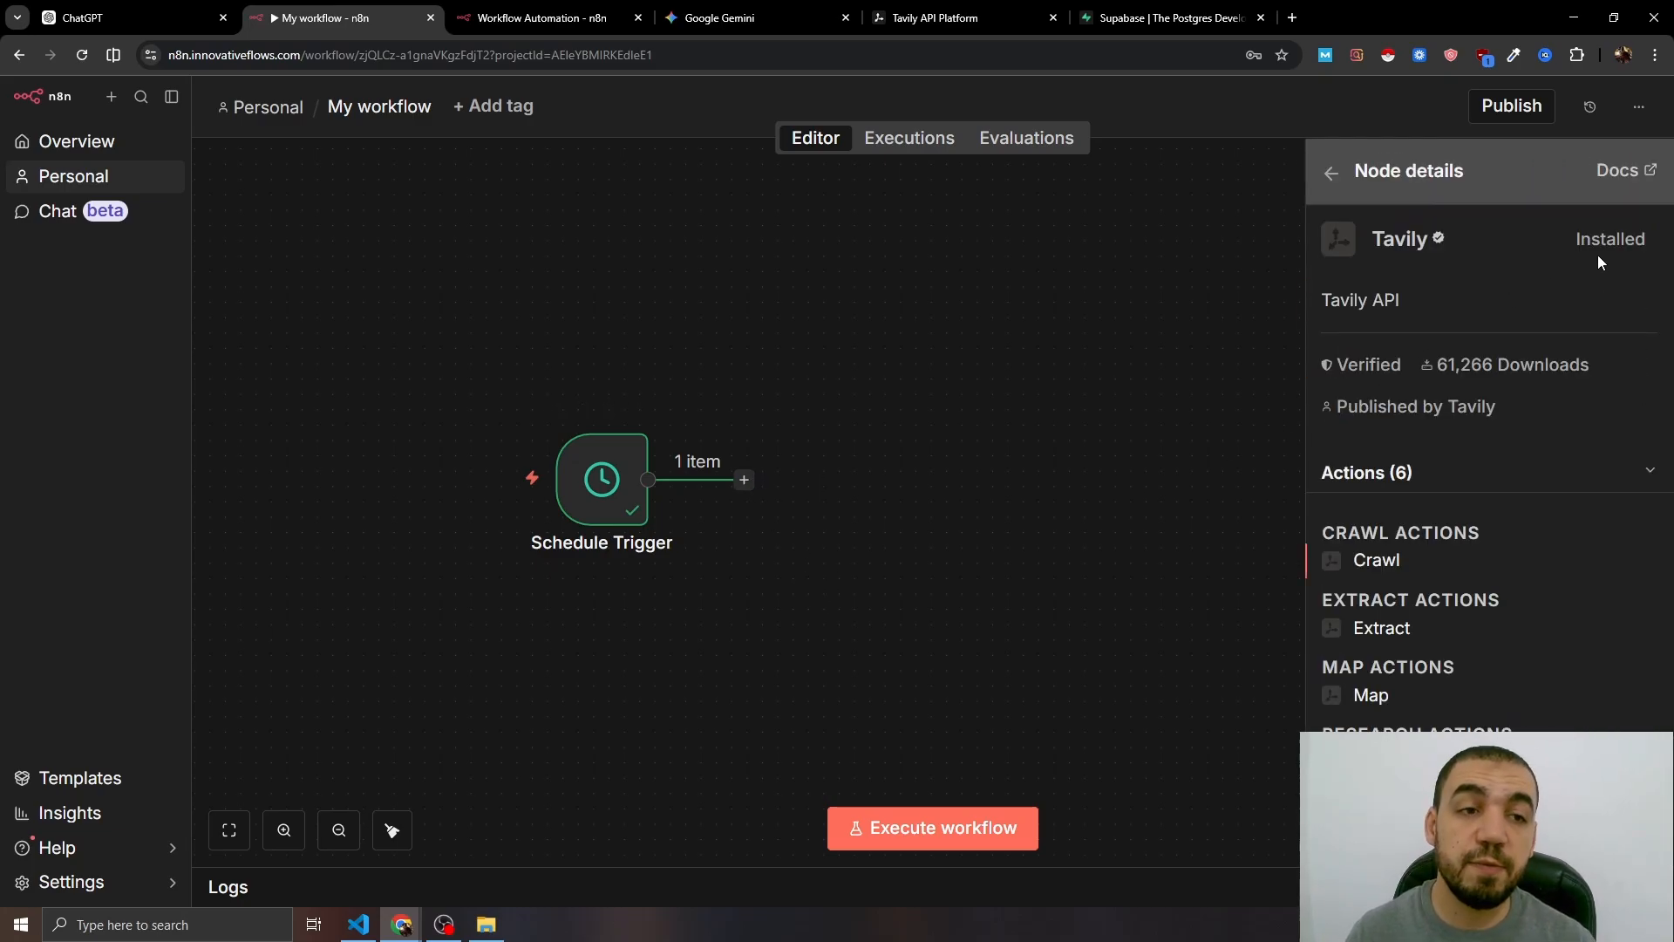
click(1370, 696)
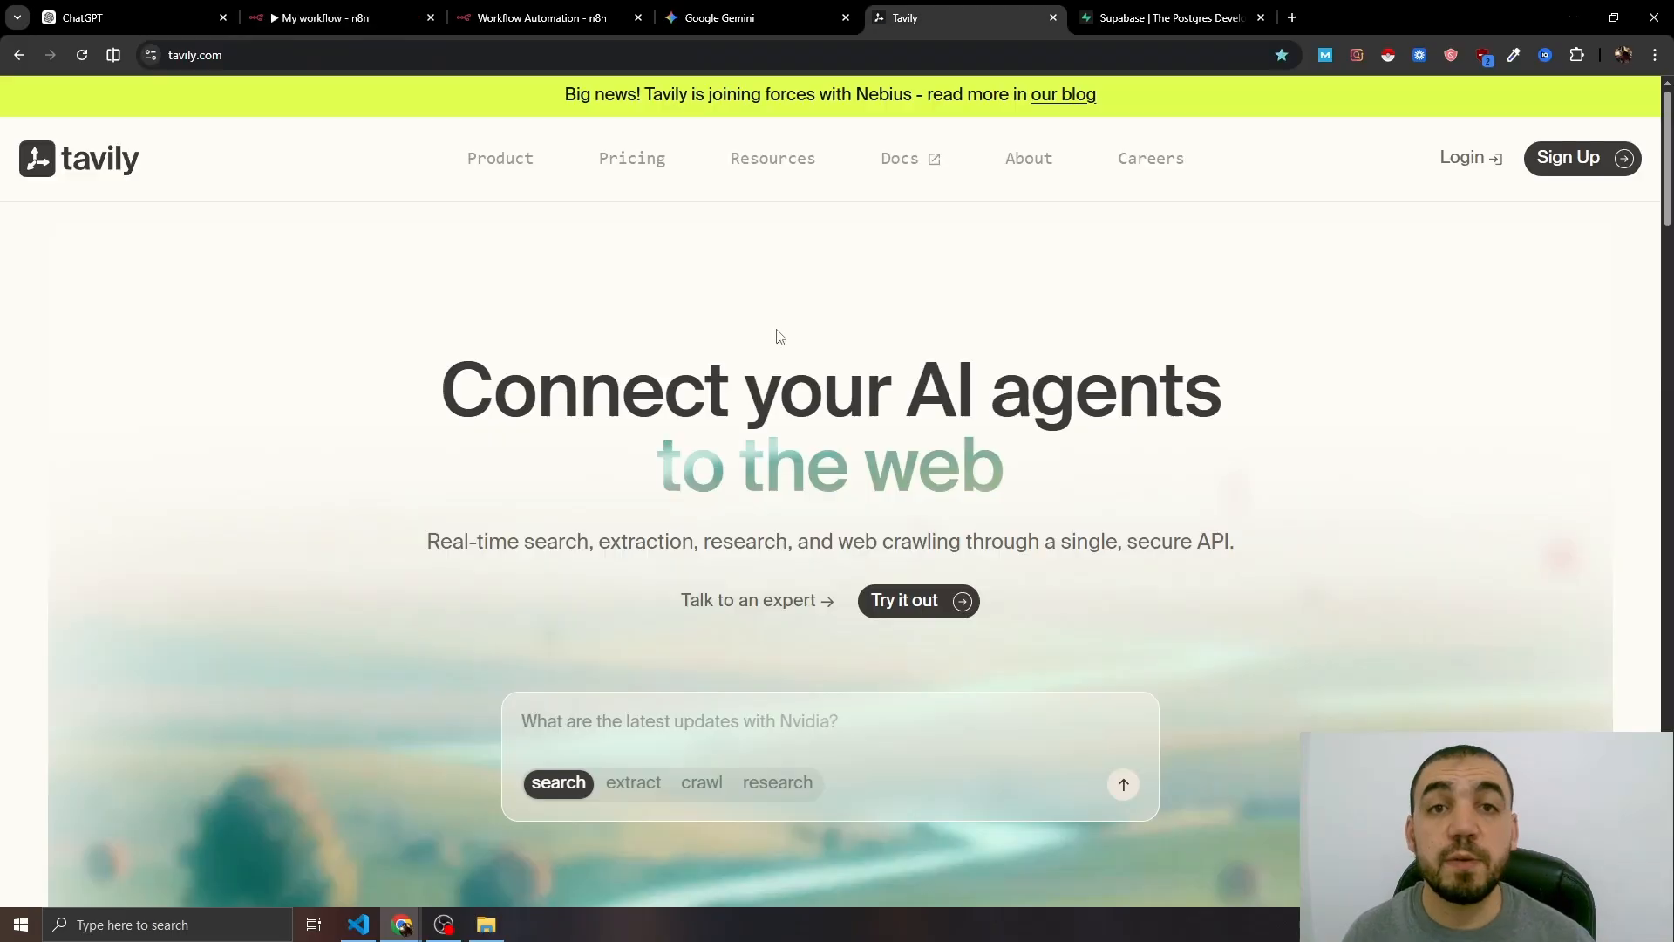
- Log in to the Tavily dashboard and copy the default API key
click(1469, 158)
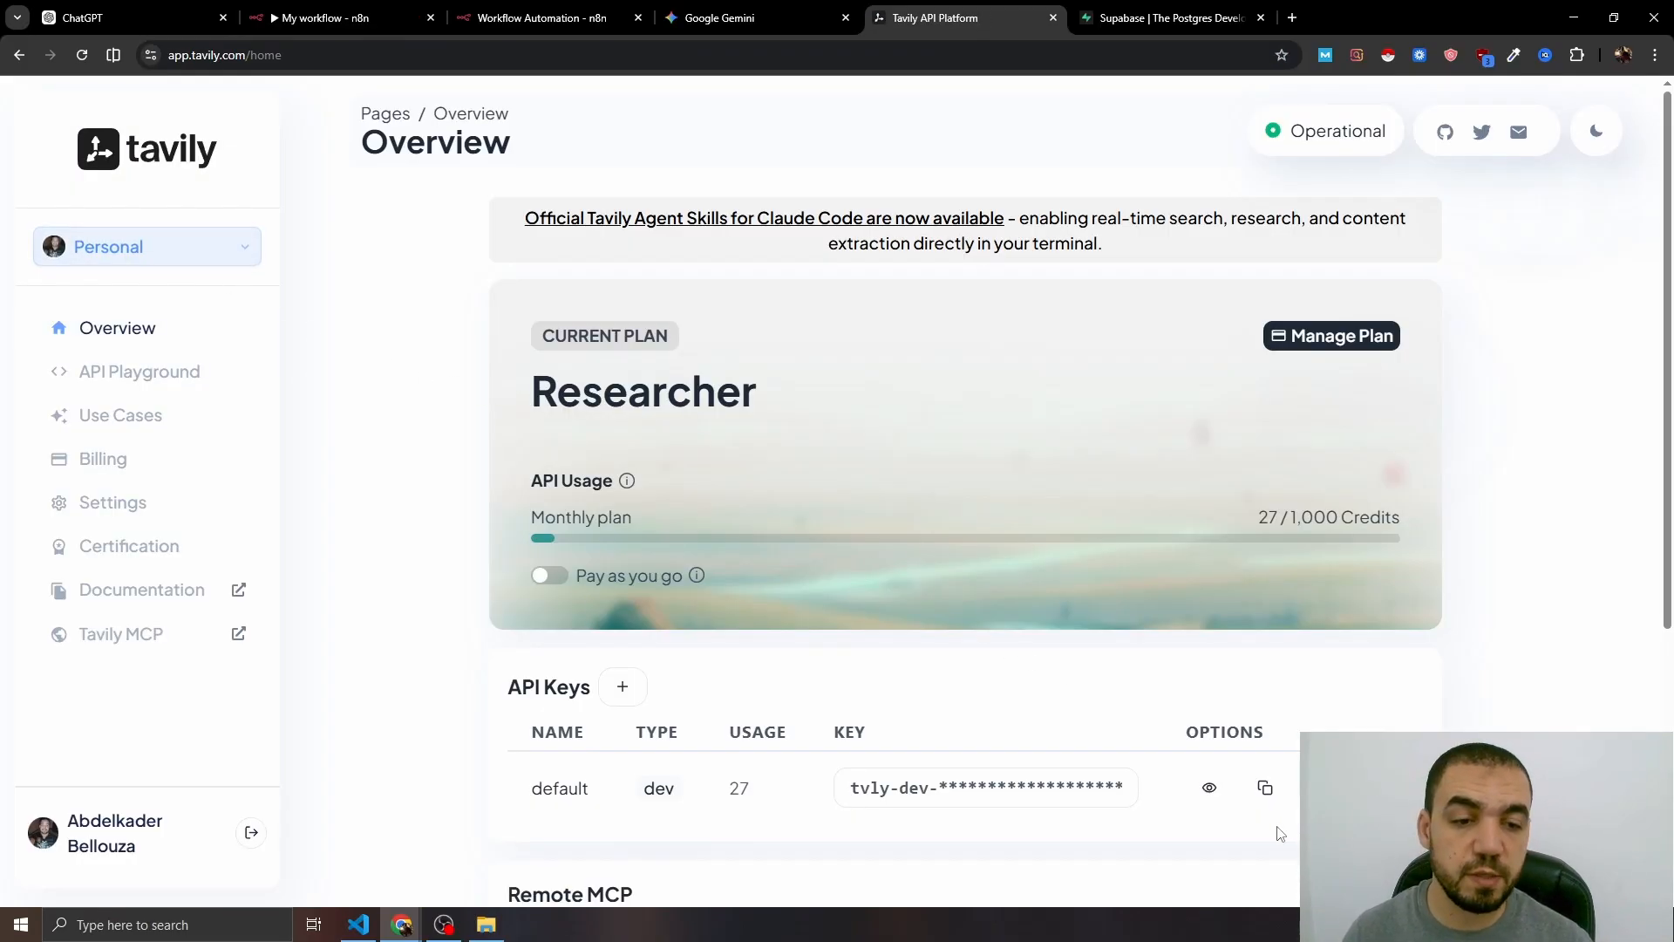
click(1264, 789)
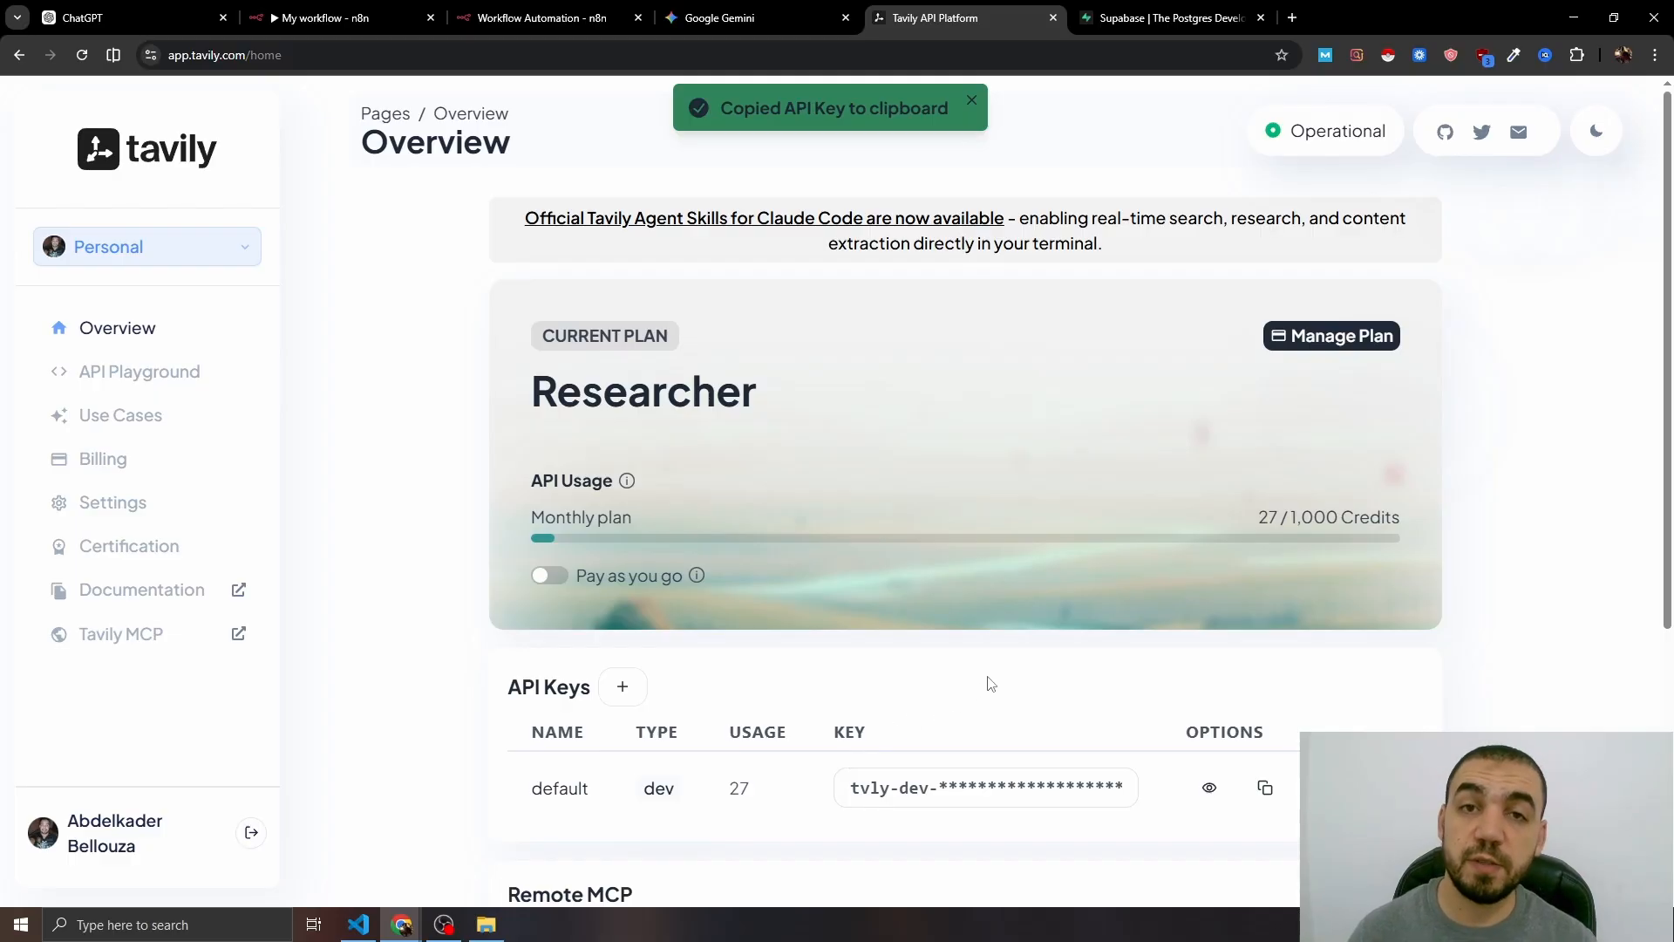
- Create and save a new Tavily API credential for the Map node using the copied key
click(351, 19)
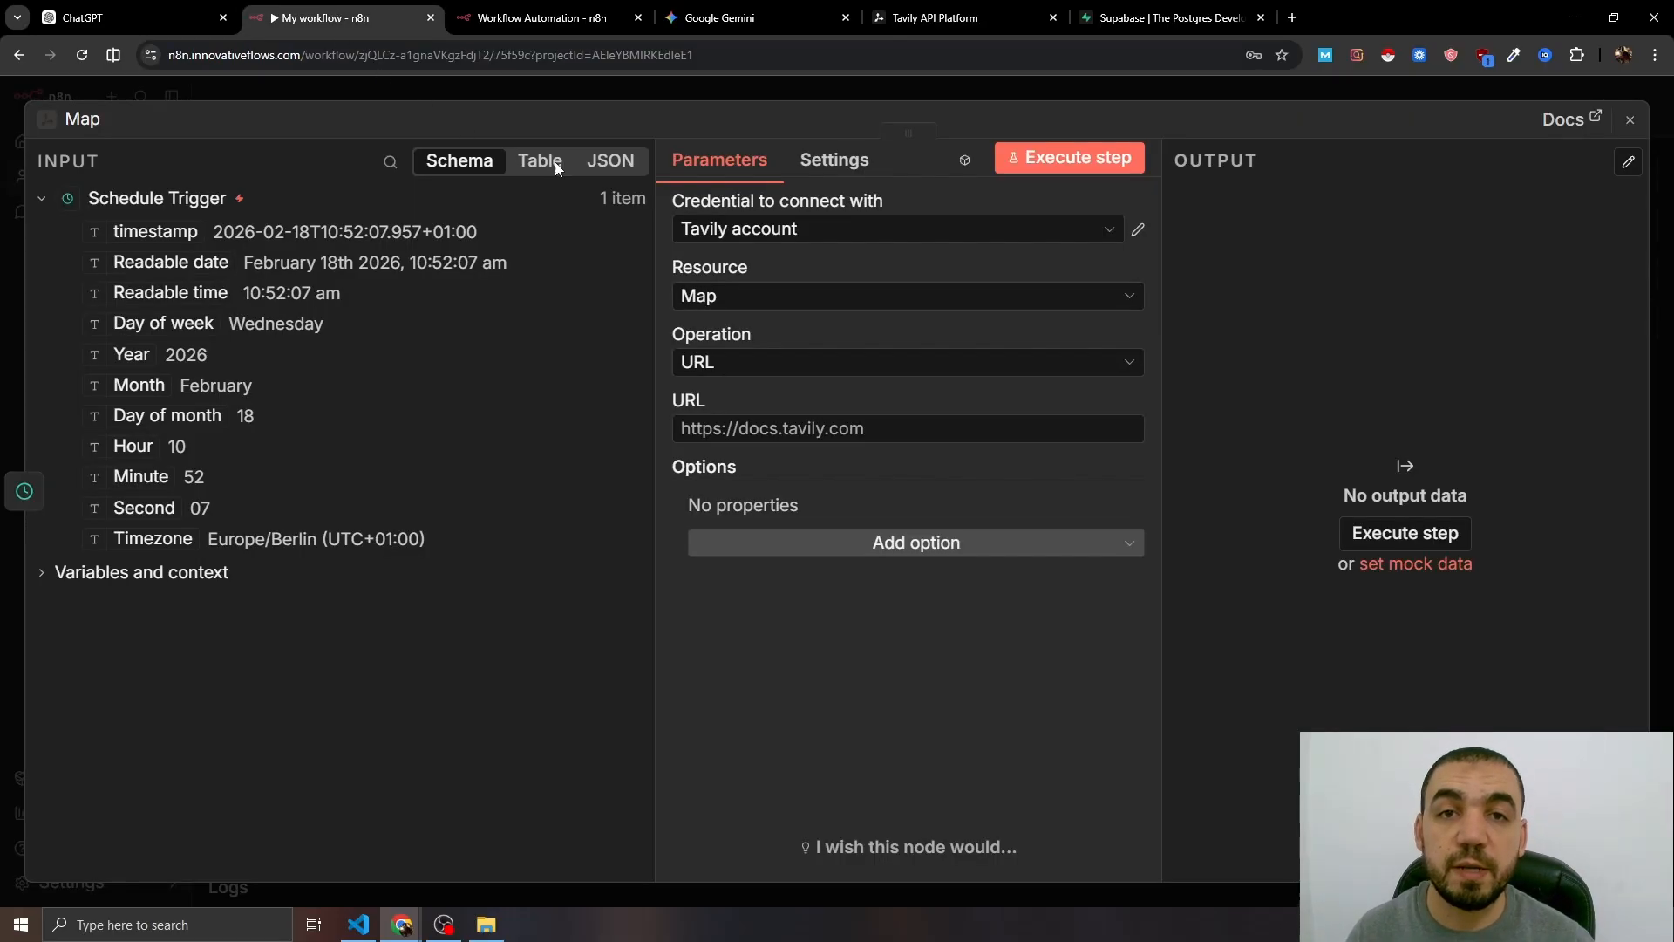
click(789, 233)
click(785, 342)
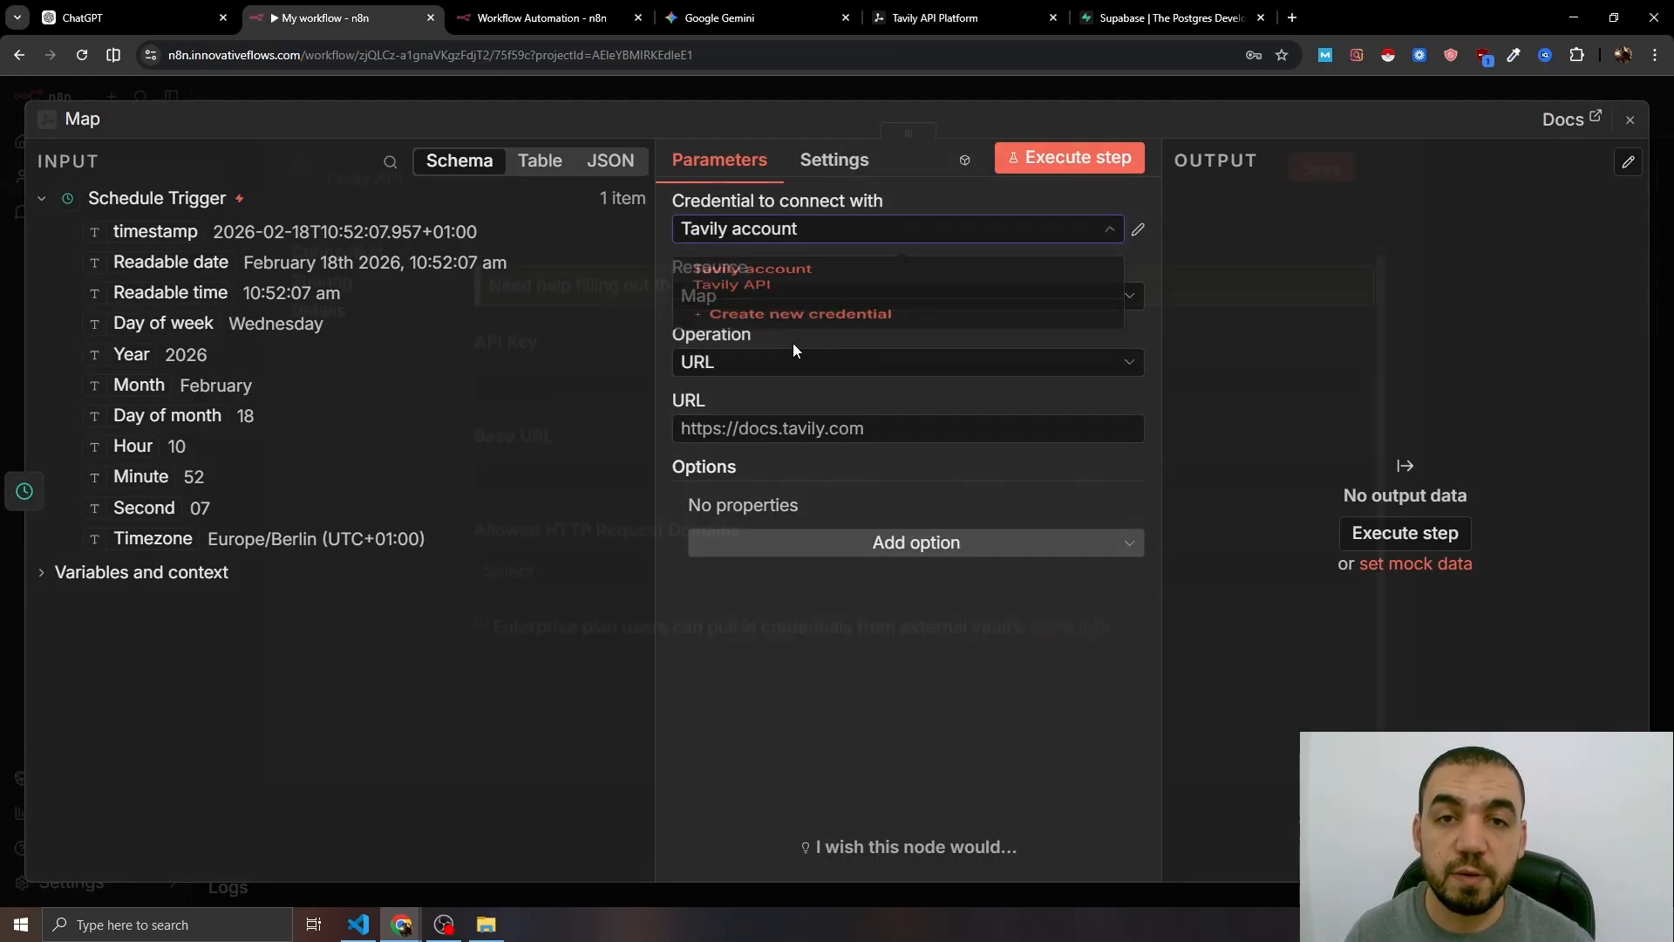
click(602, 397)
key(ctrl+v)
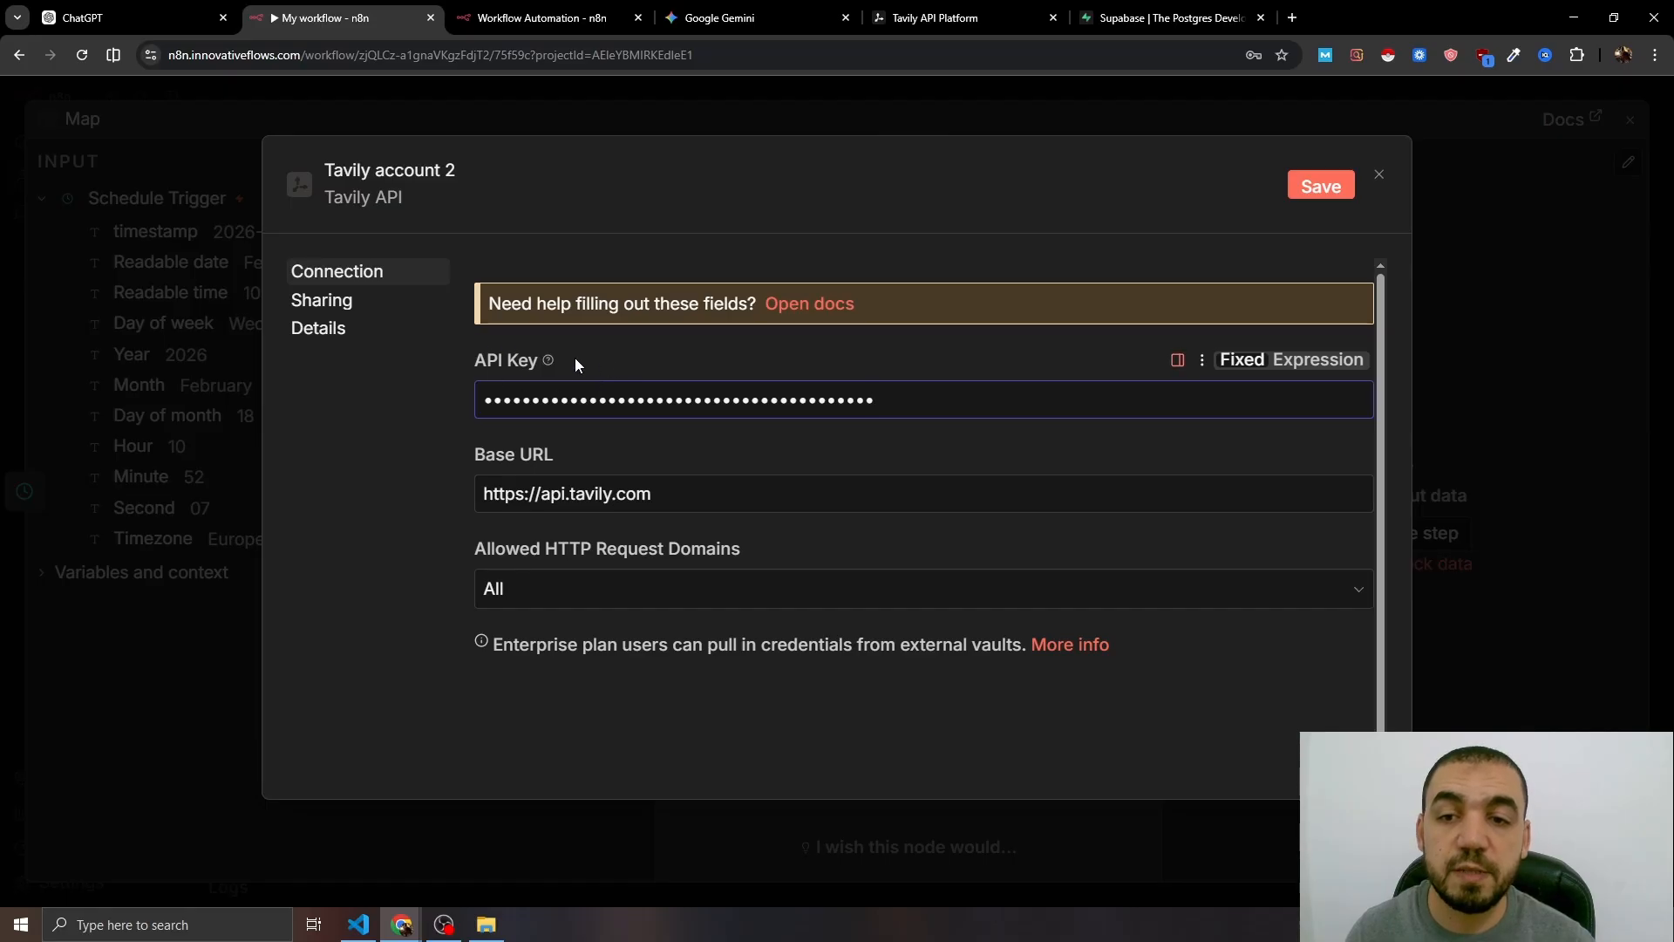
click(1321, 186)
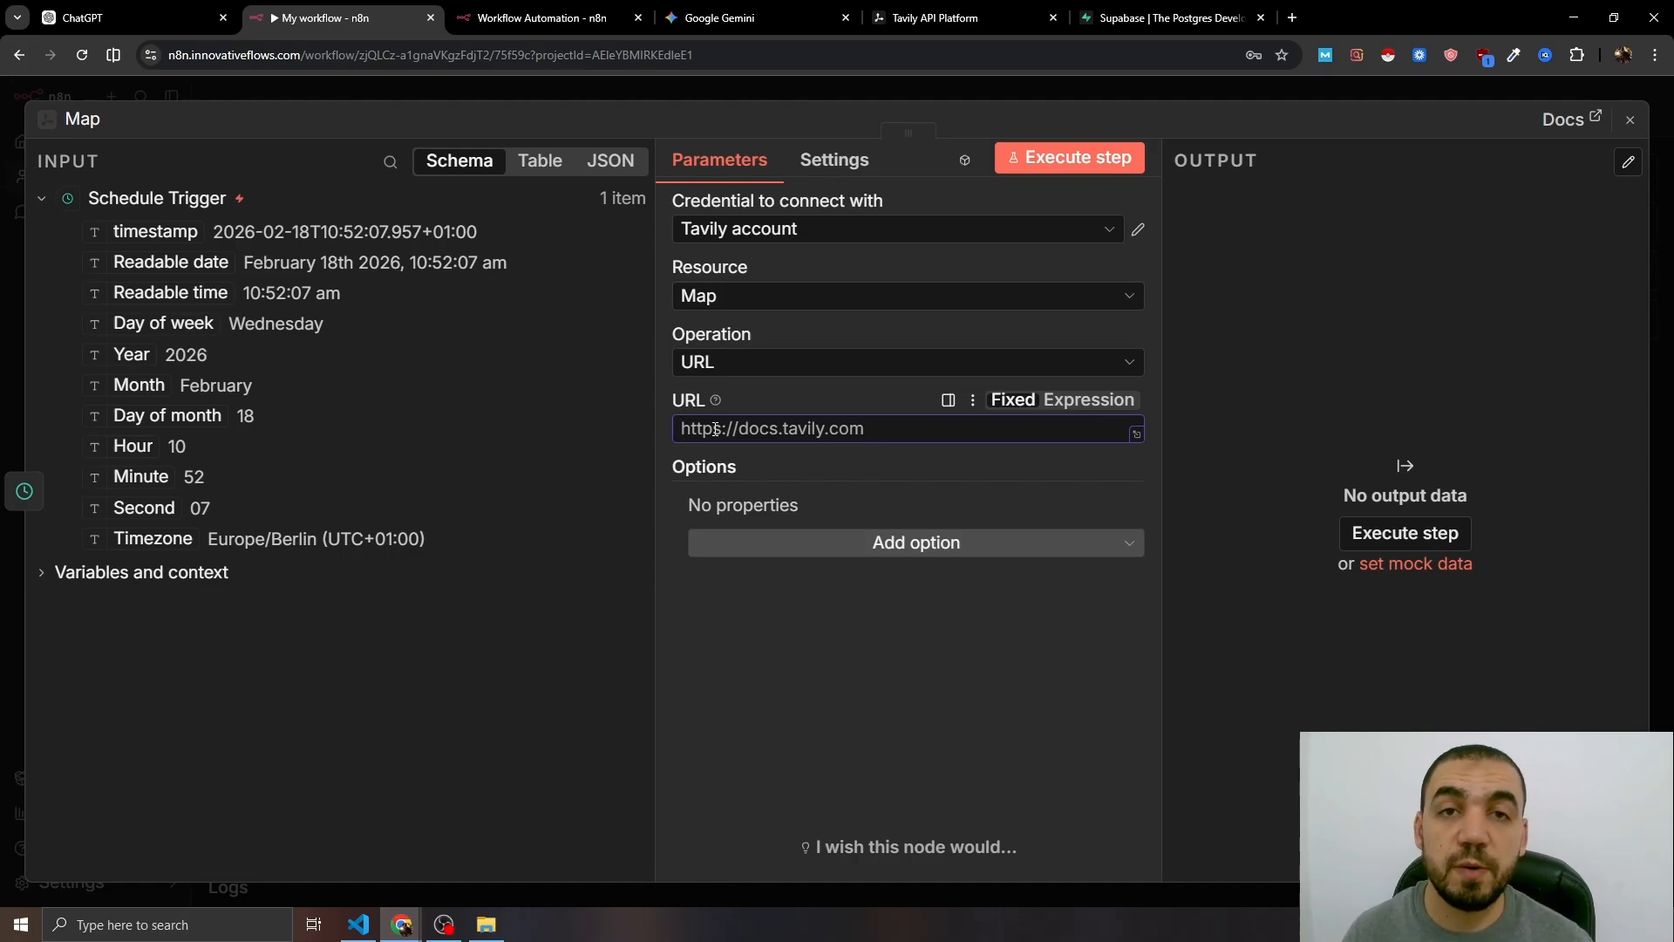
text(https://innovativeflows.com)
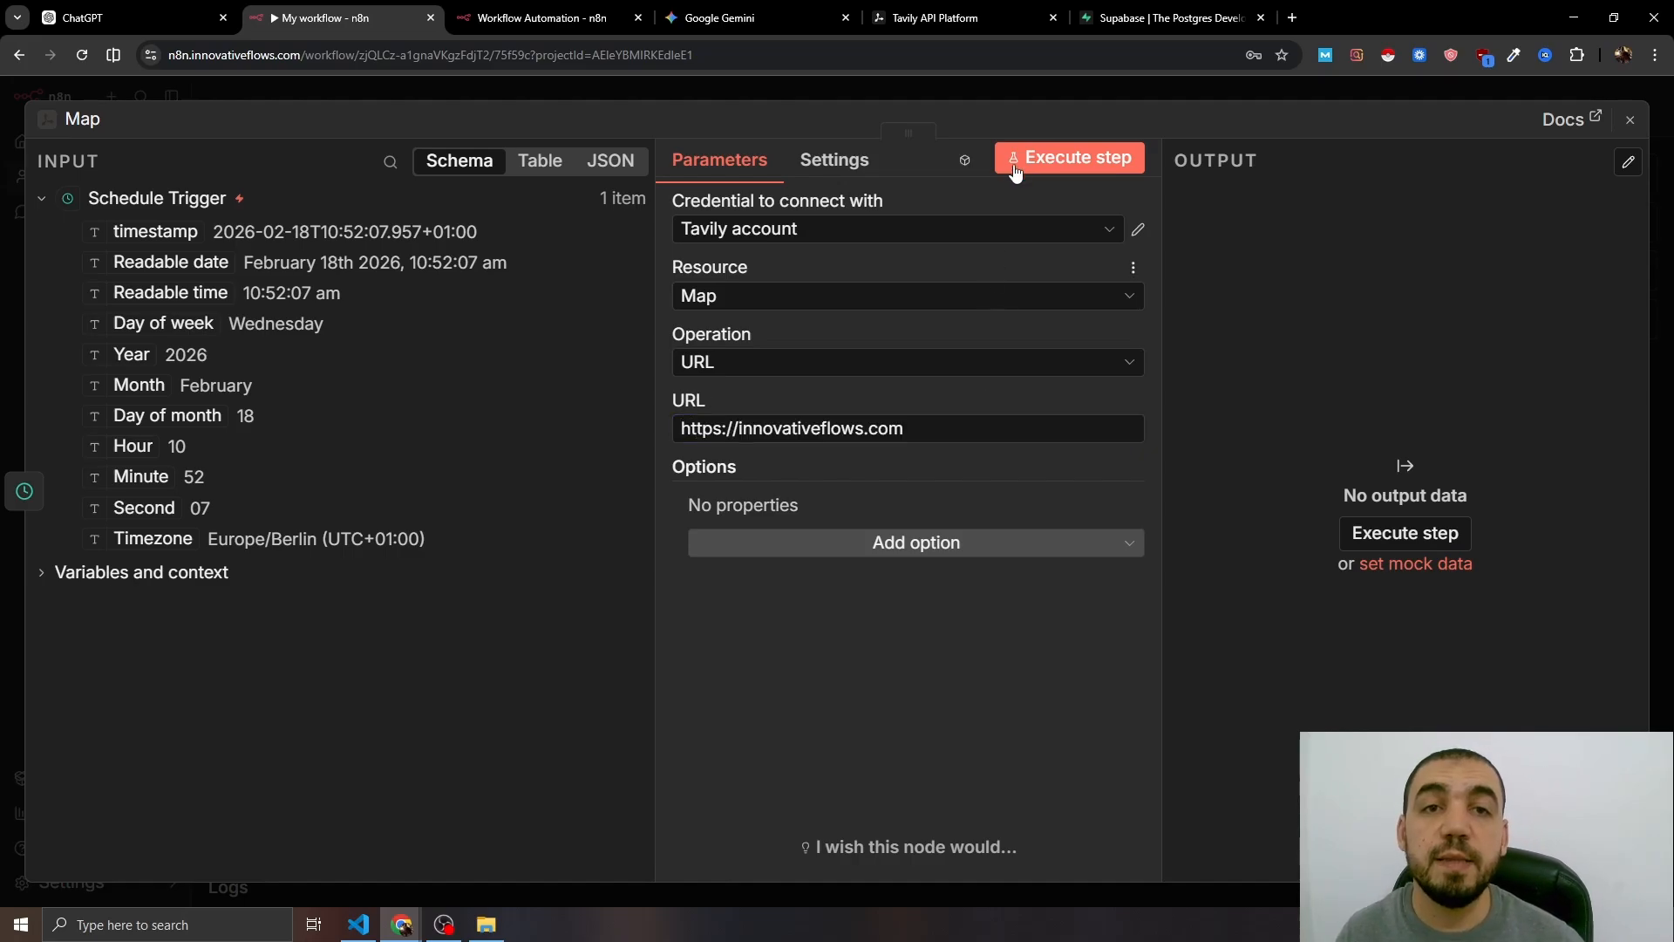
click(1015, 168)
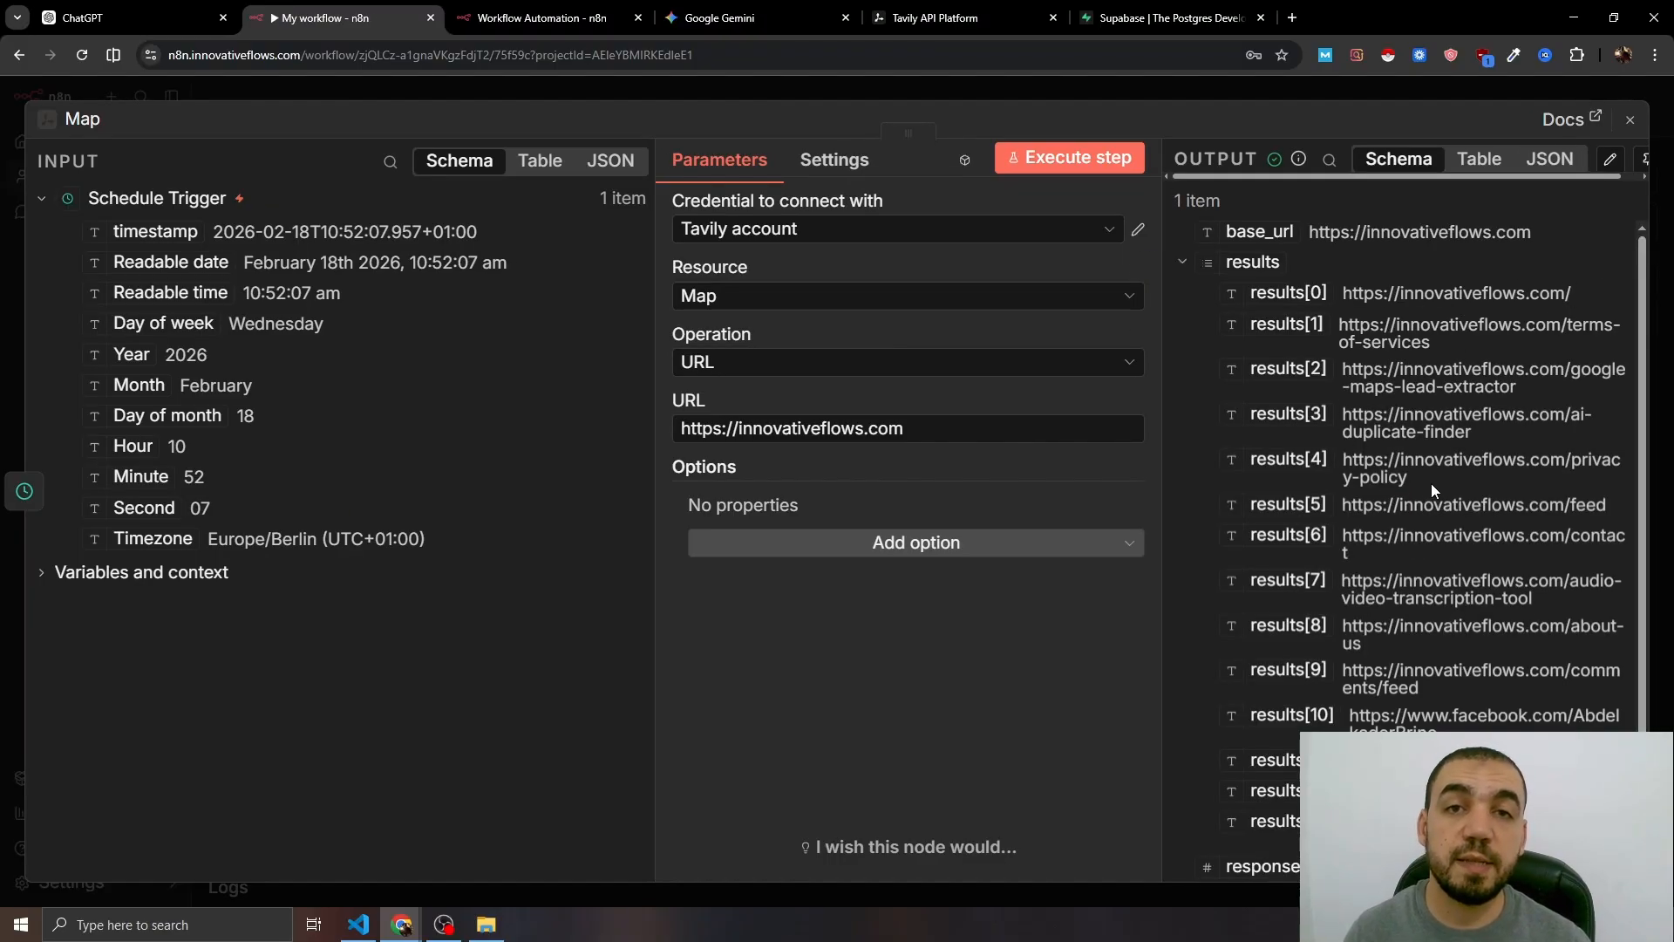
scroll(1486, 525, down, 2)
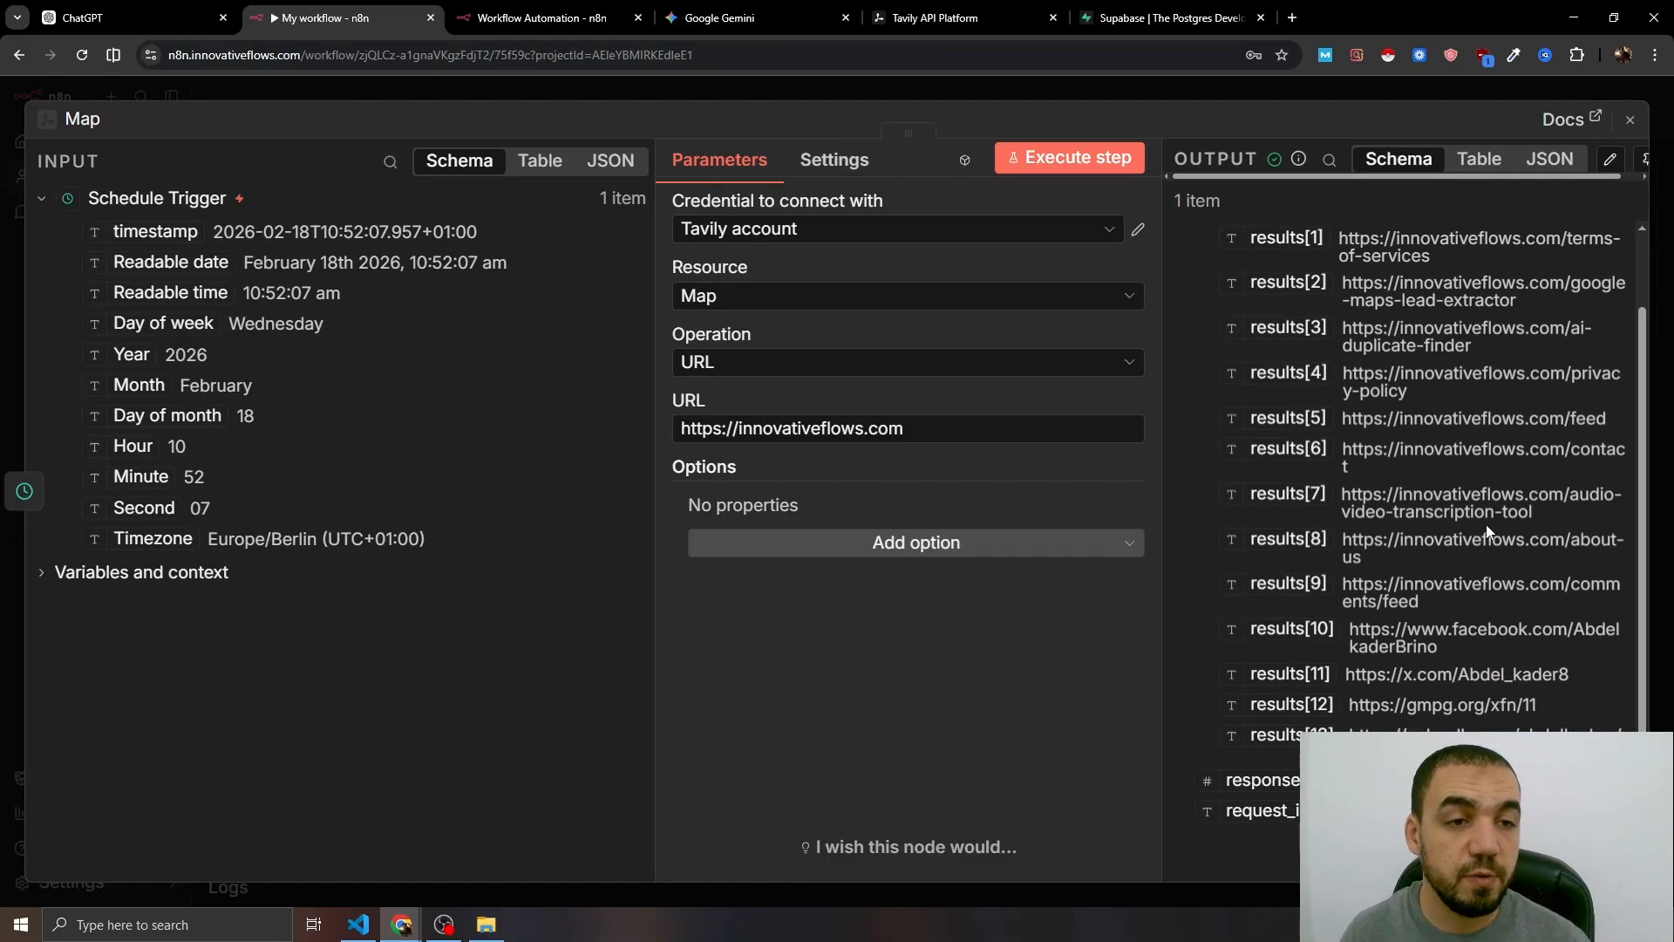
scroll(1486, 525, up, 2)
scroll(1495, 546, down, 2)
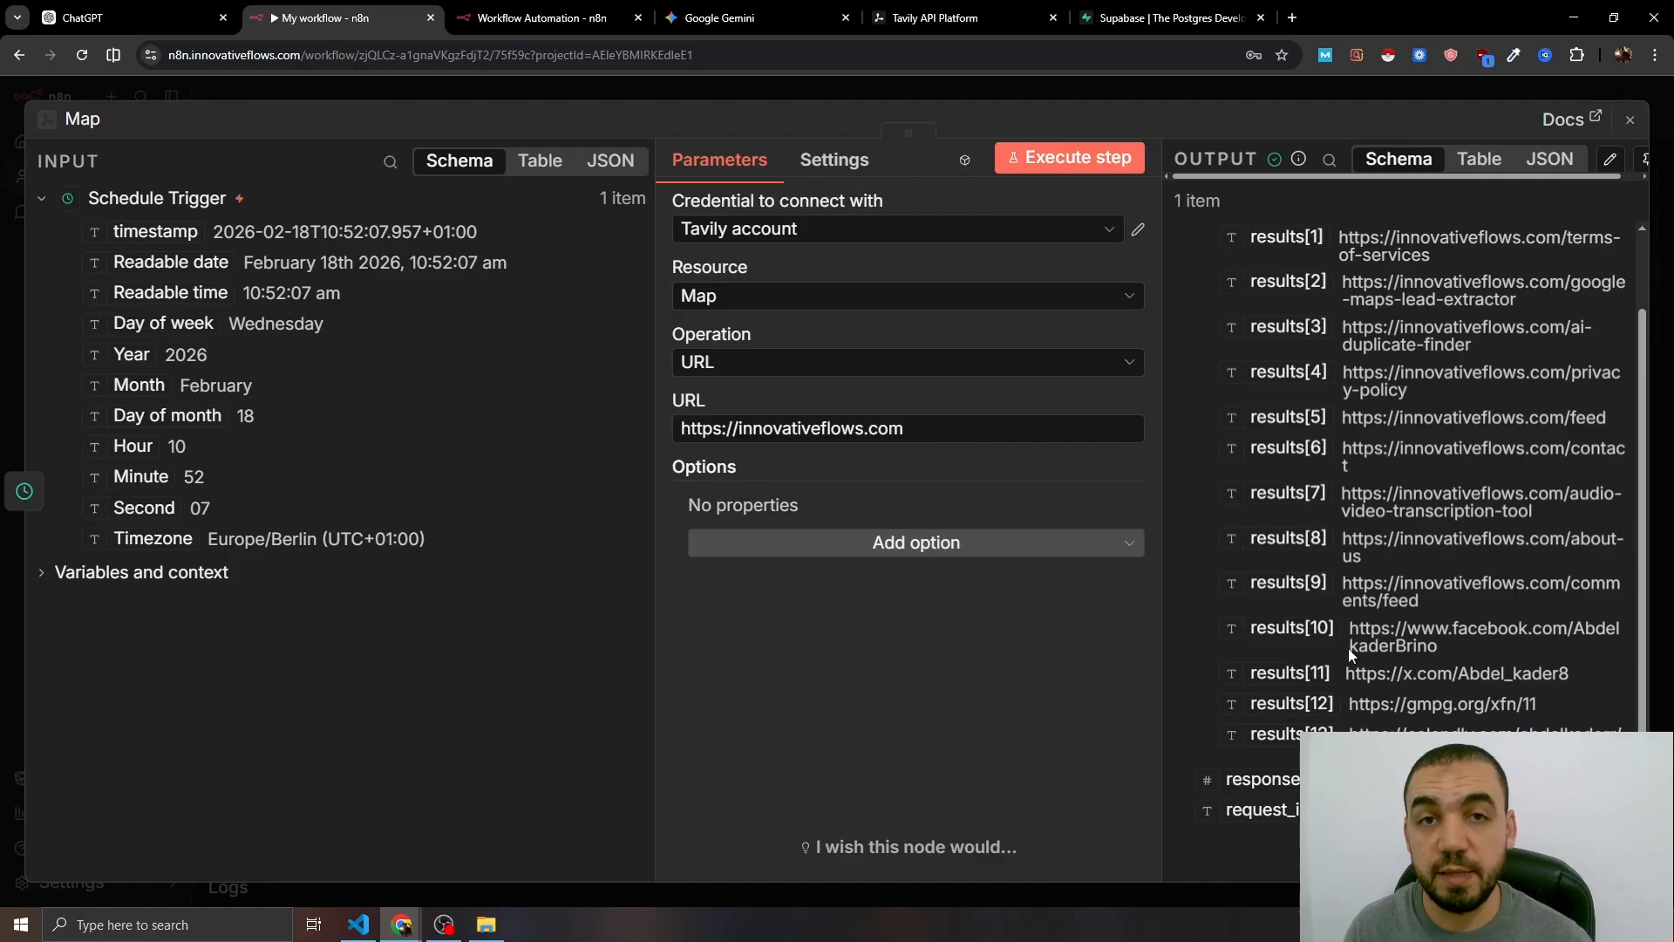
click(891, 550)
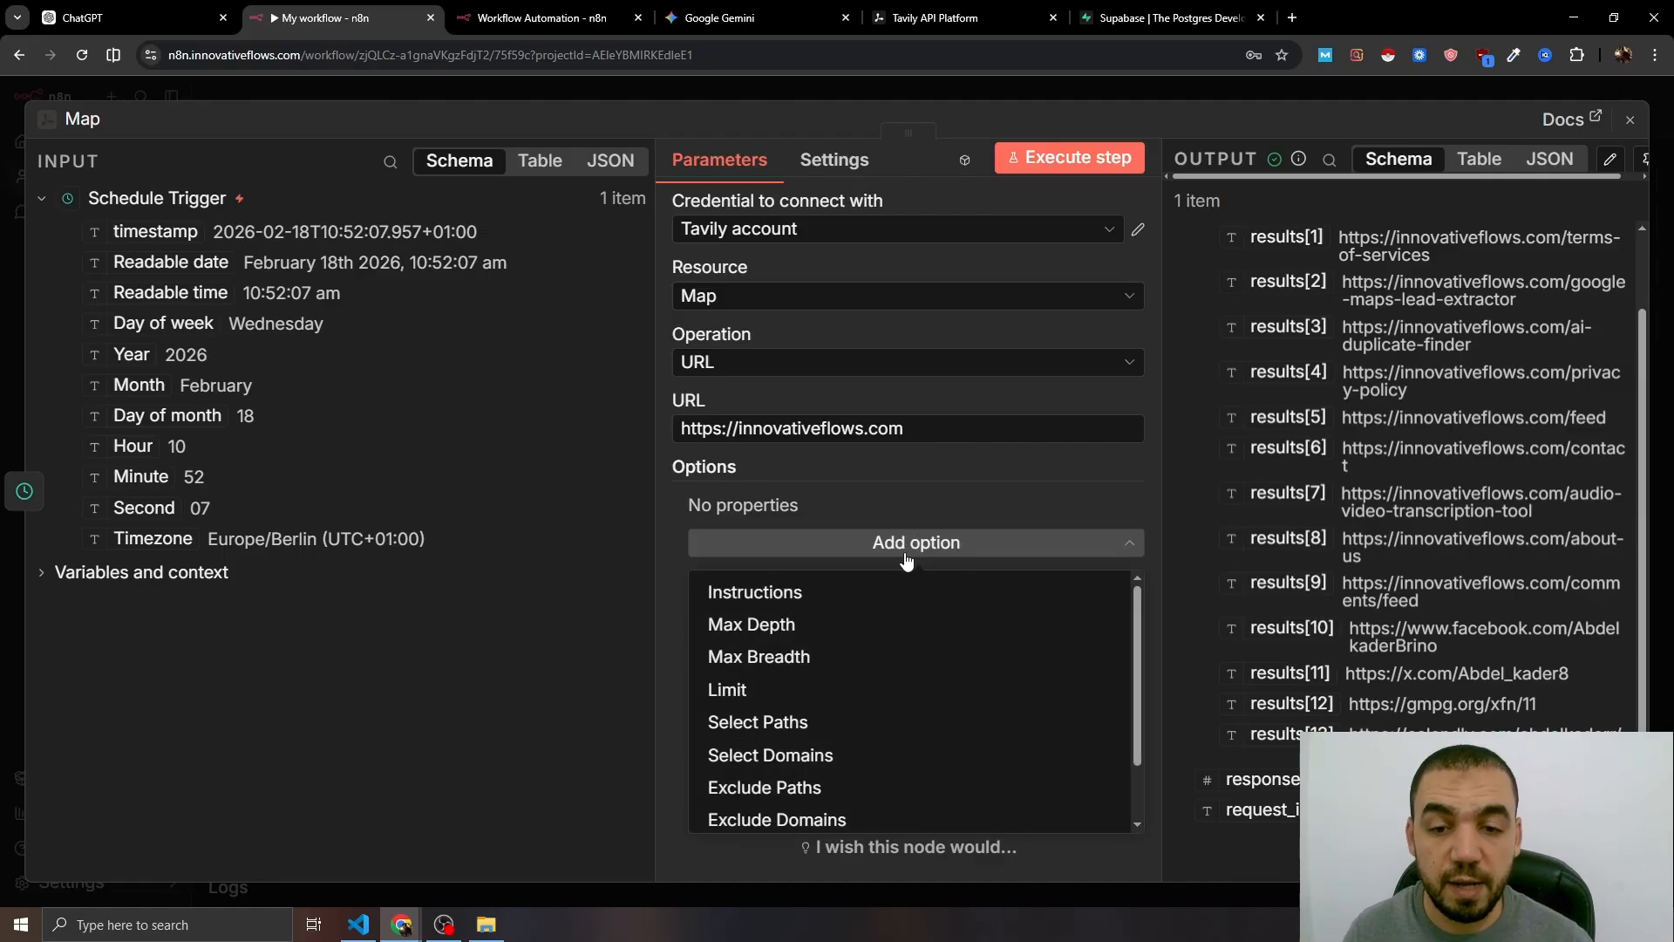
- Add Exclude Paths for the innovativeflows.com /feed and /privacy-policy URLs
scroll(820, 723, down, 2)
click(847, 704)
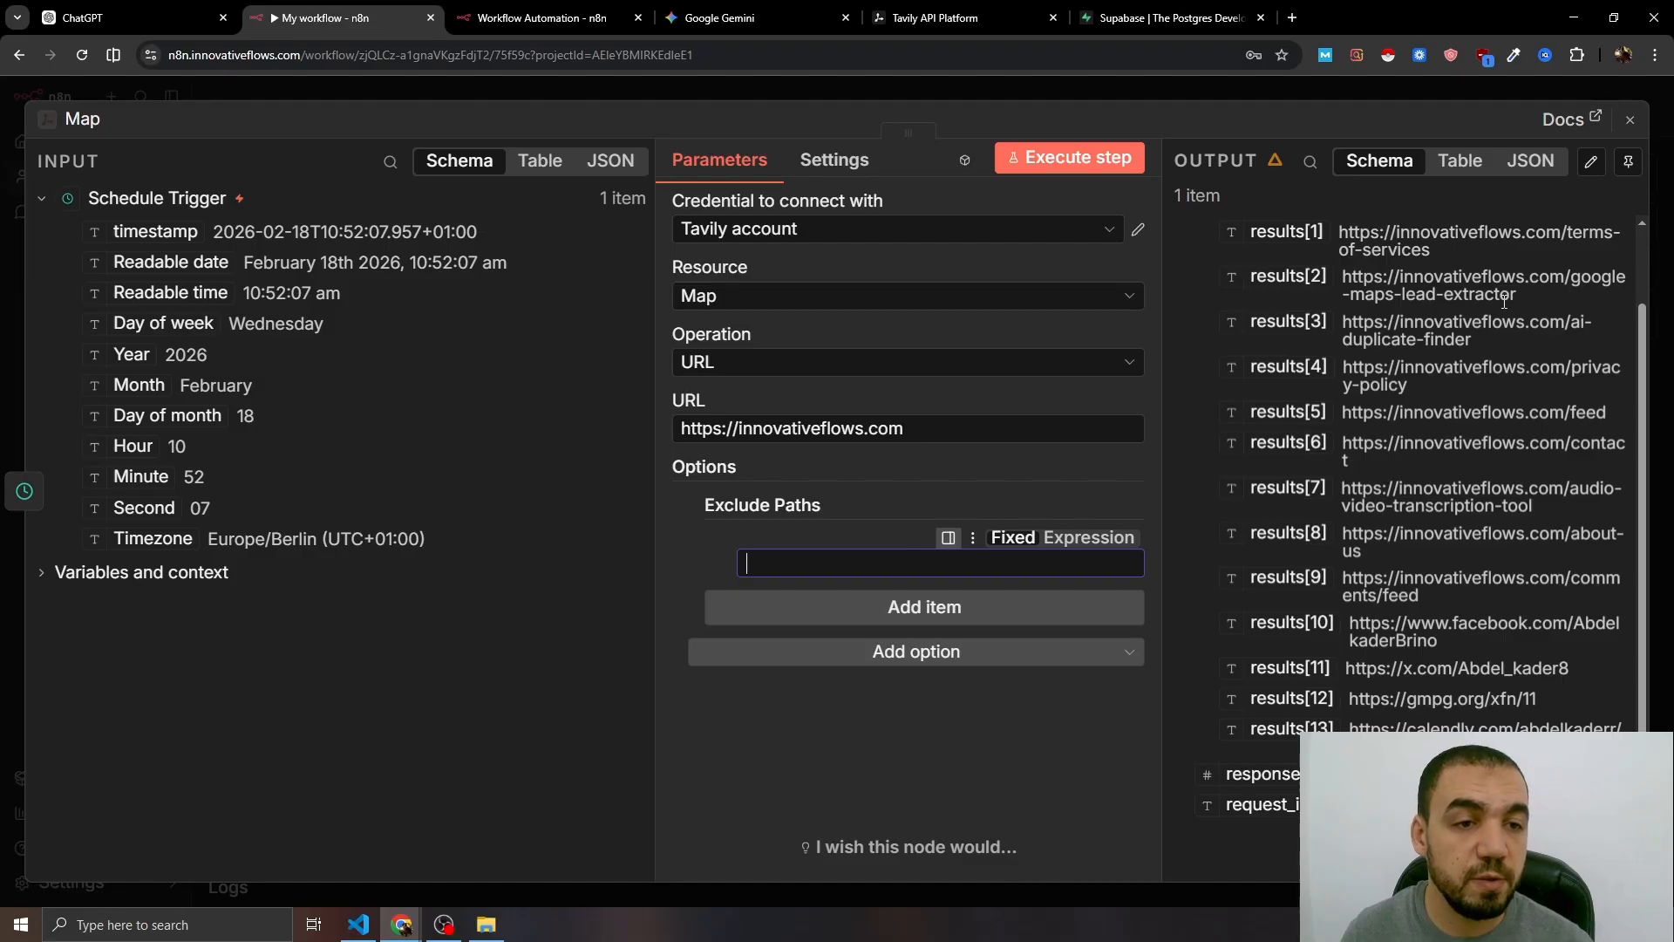
drag(1607, 413, 1347, 413)
key(ctrl+c)
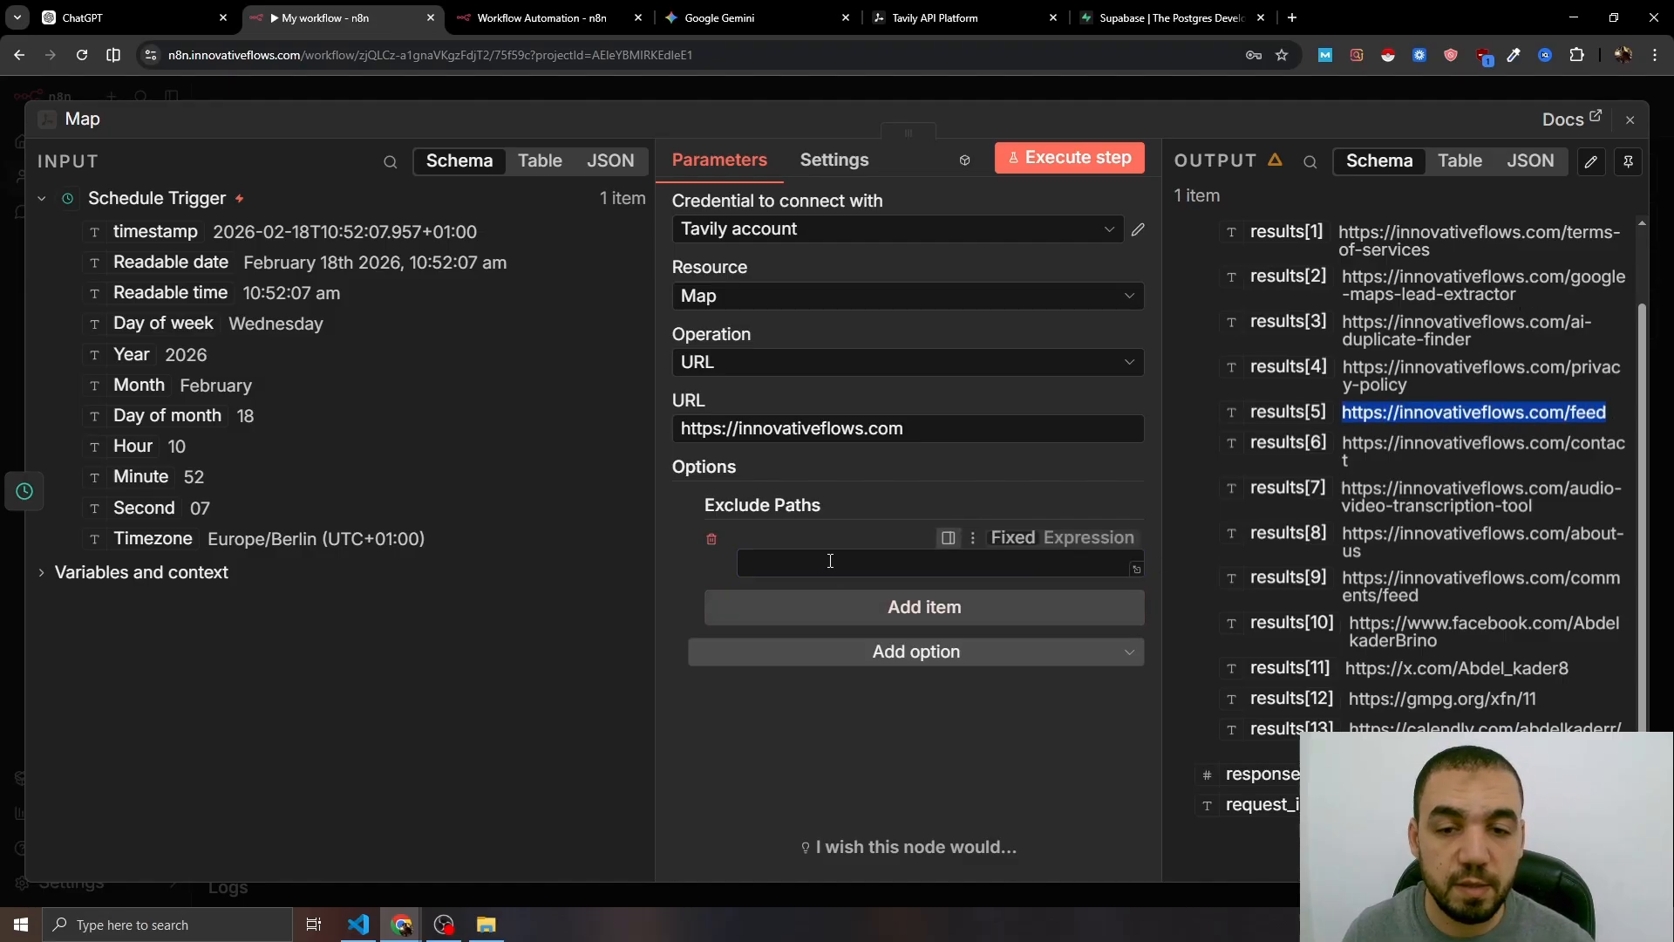
click(940, 562)
key(ctrl+v)
click(925, 606)
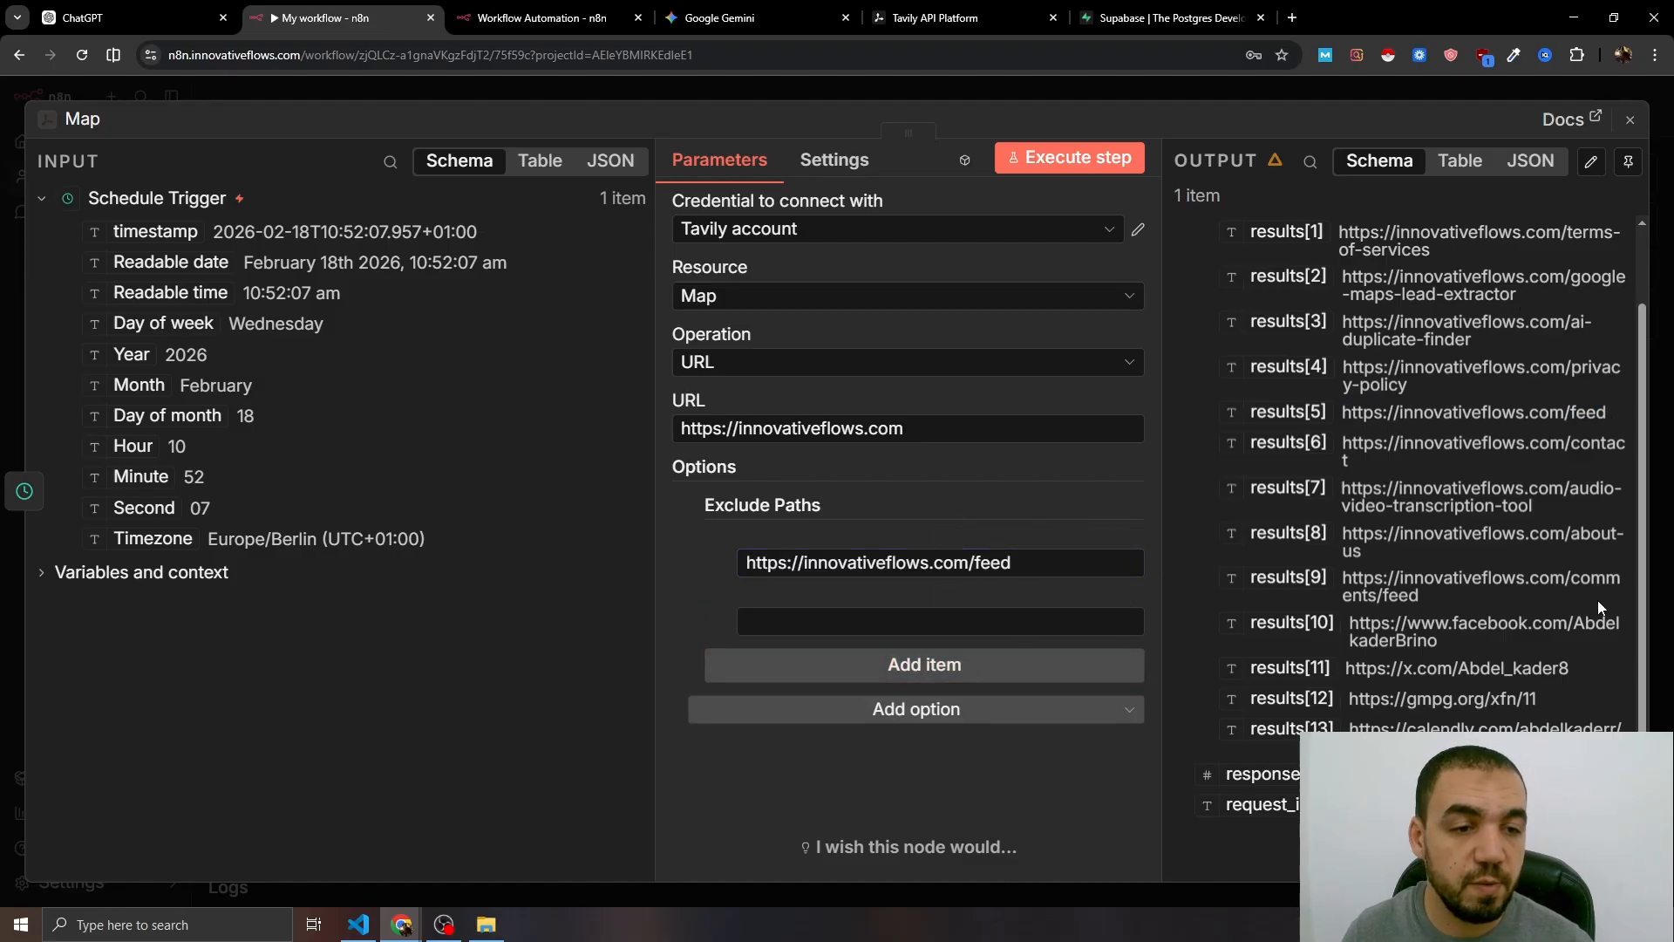
click(867, 623)
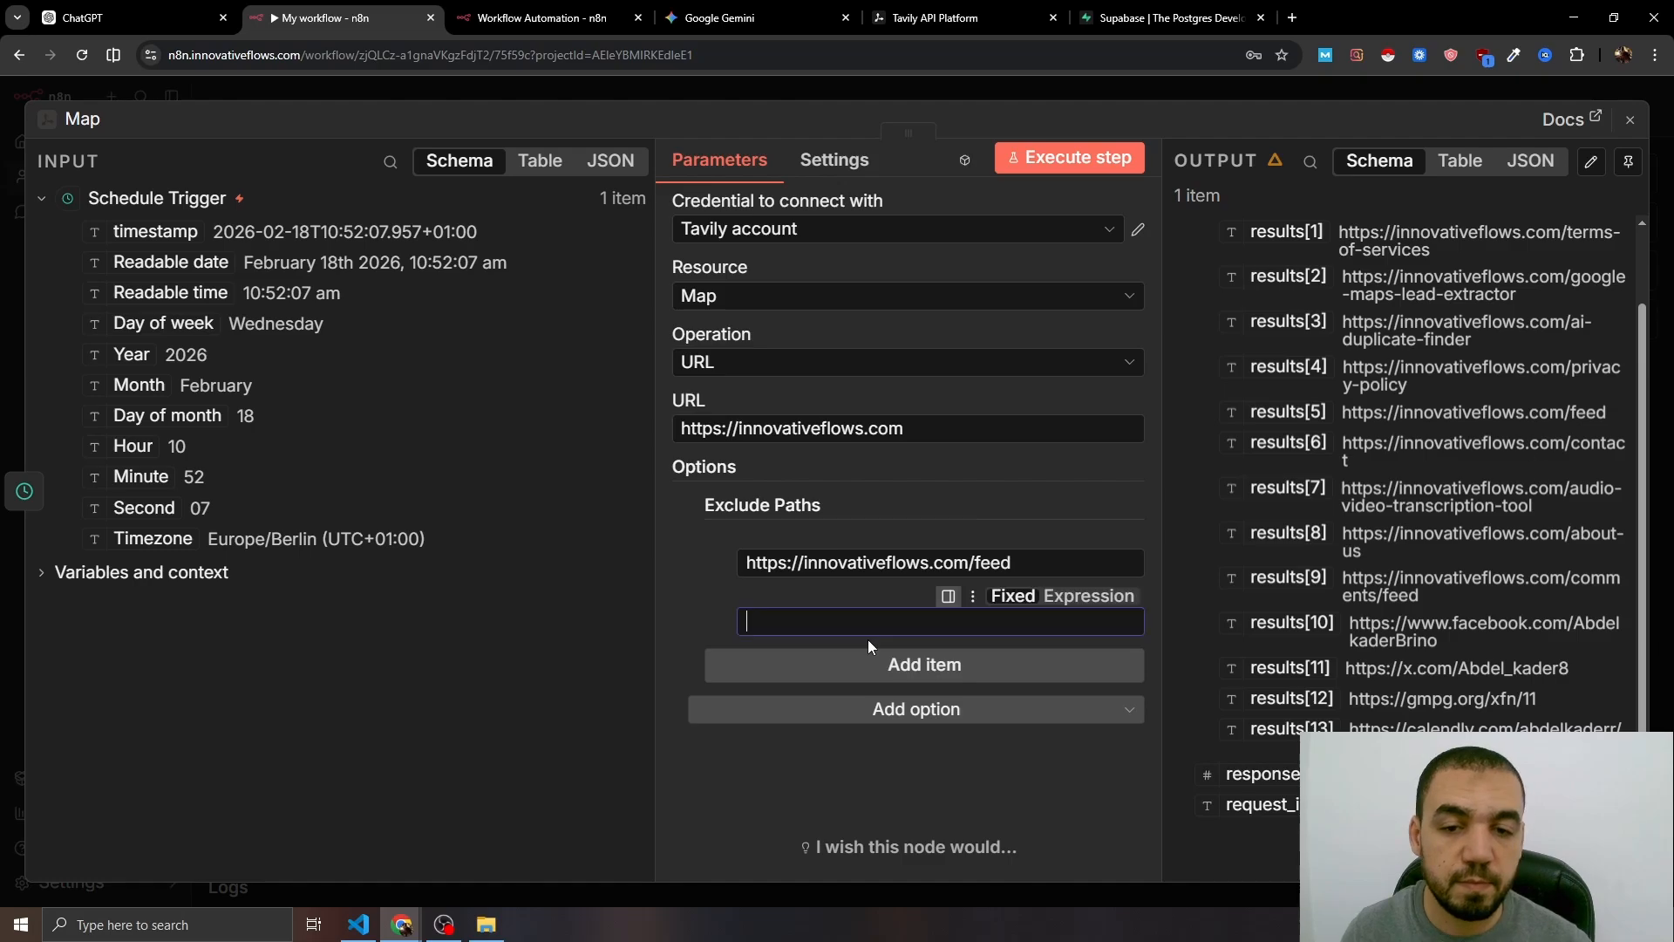
key(ctrl+v)
- Add the Allow External option to the Map node
click(929, 711)
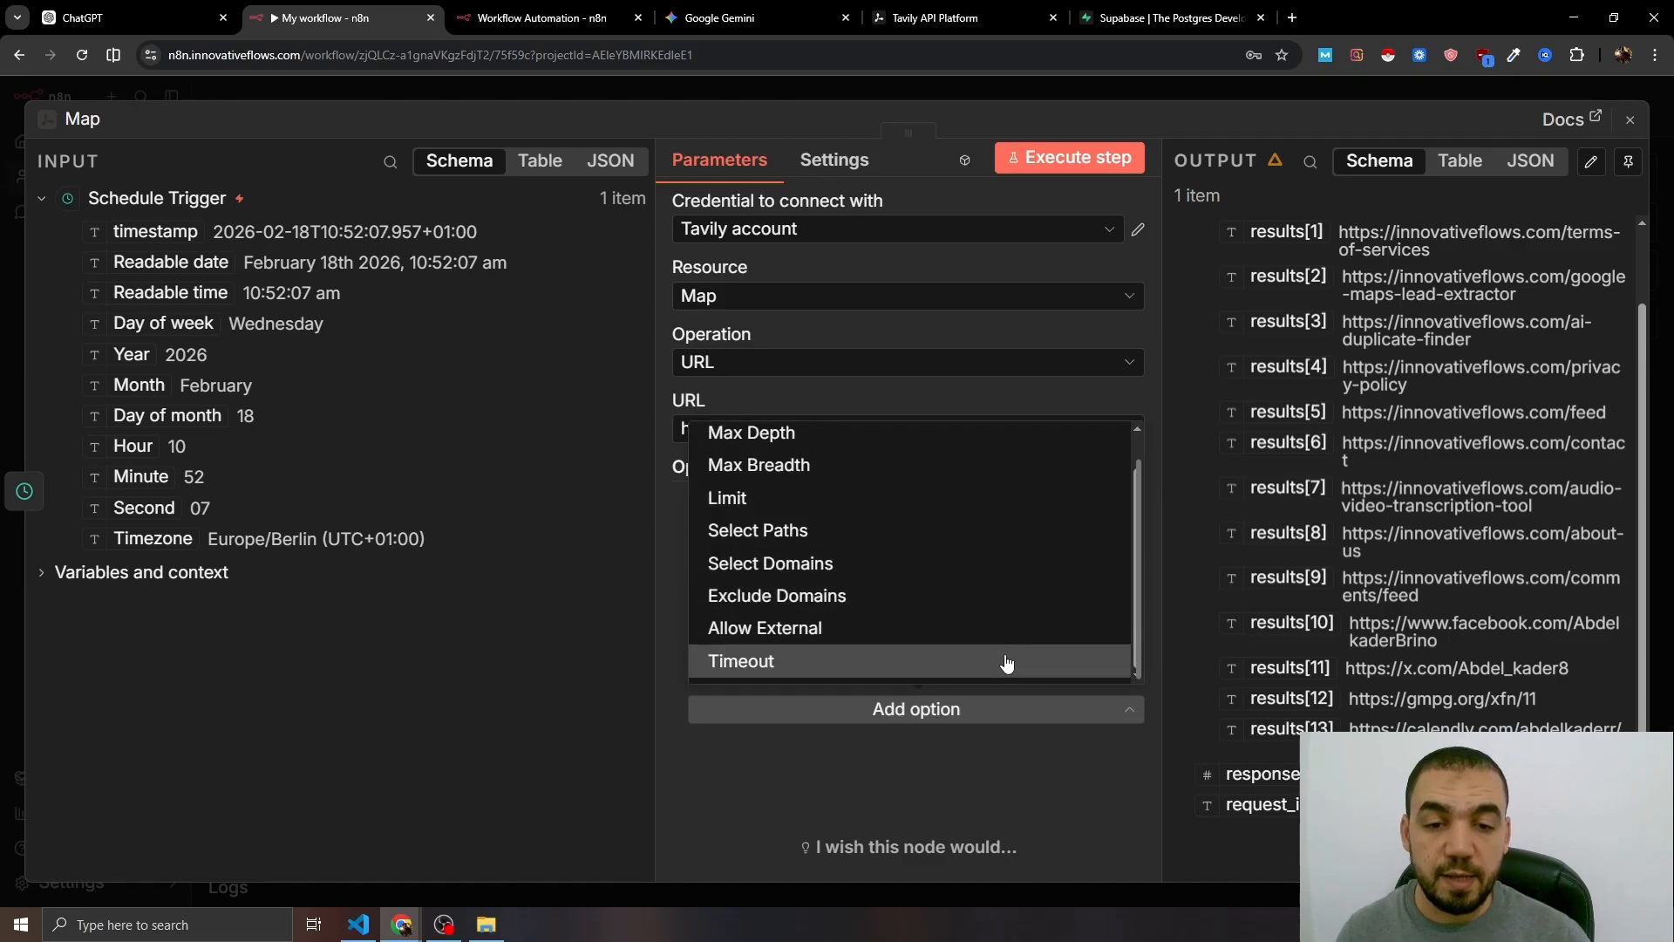
click(742, 632)
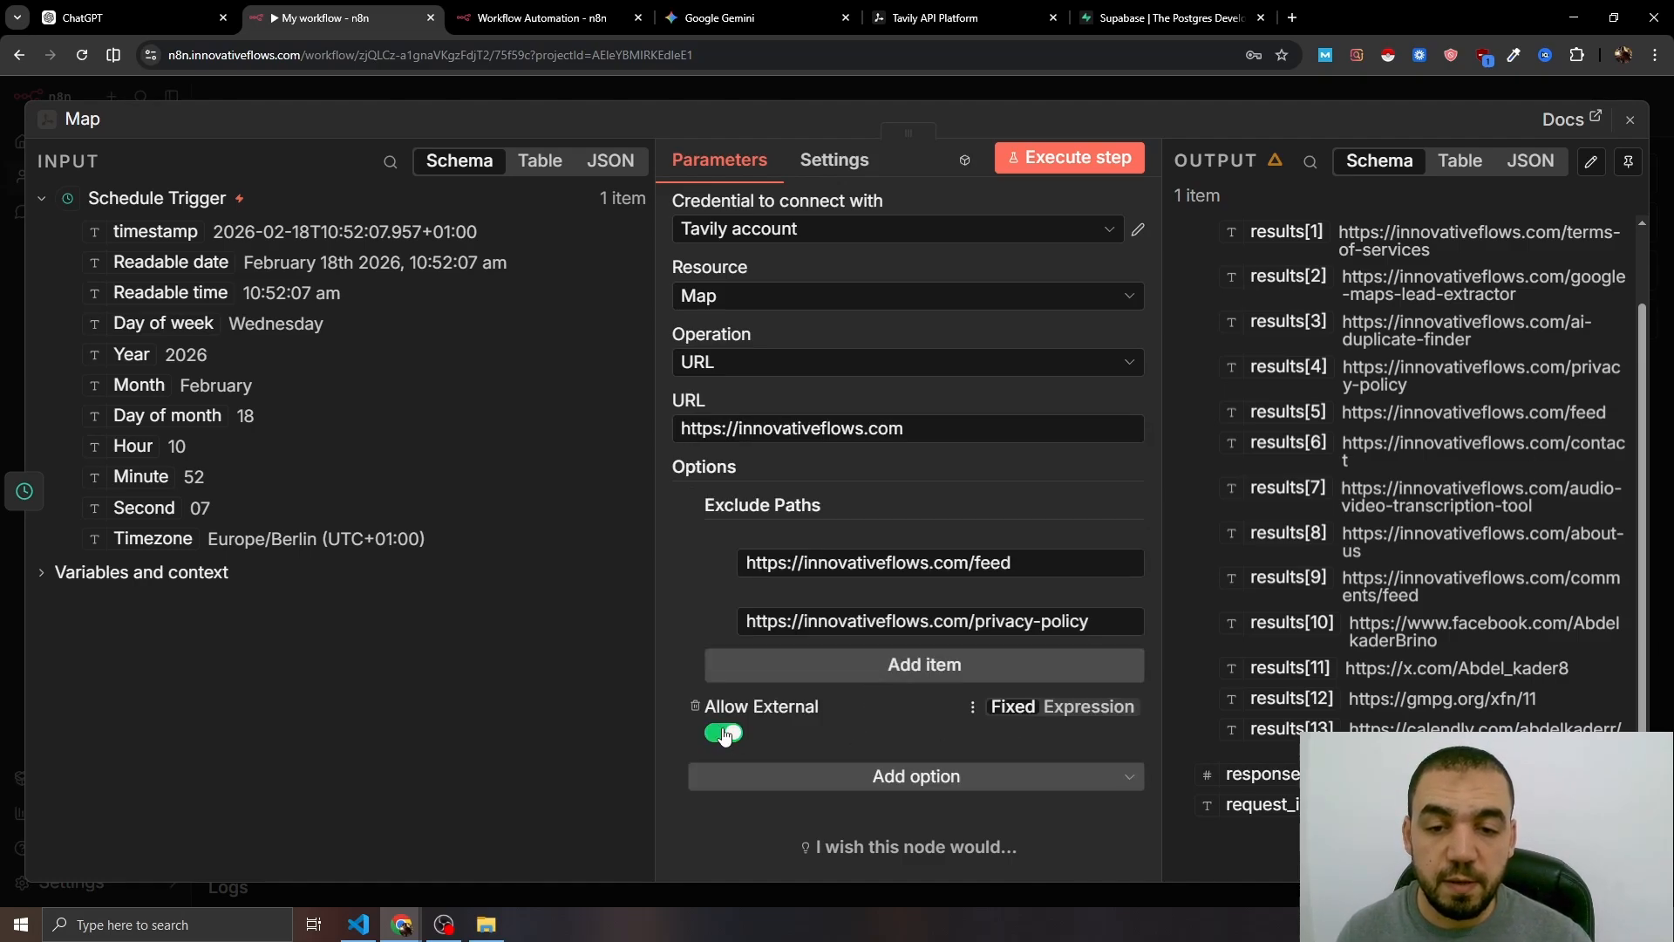
key(Escape)
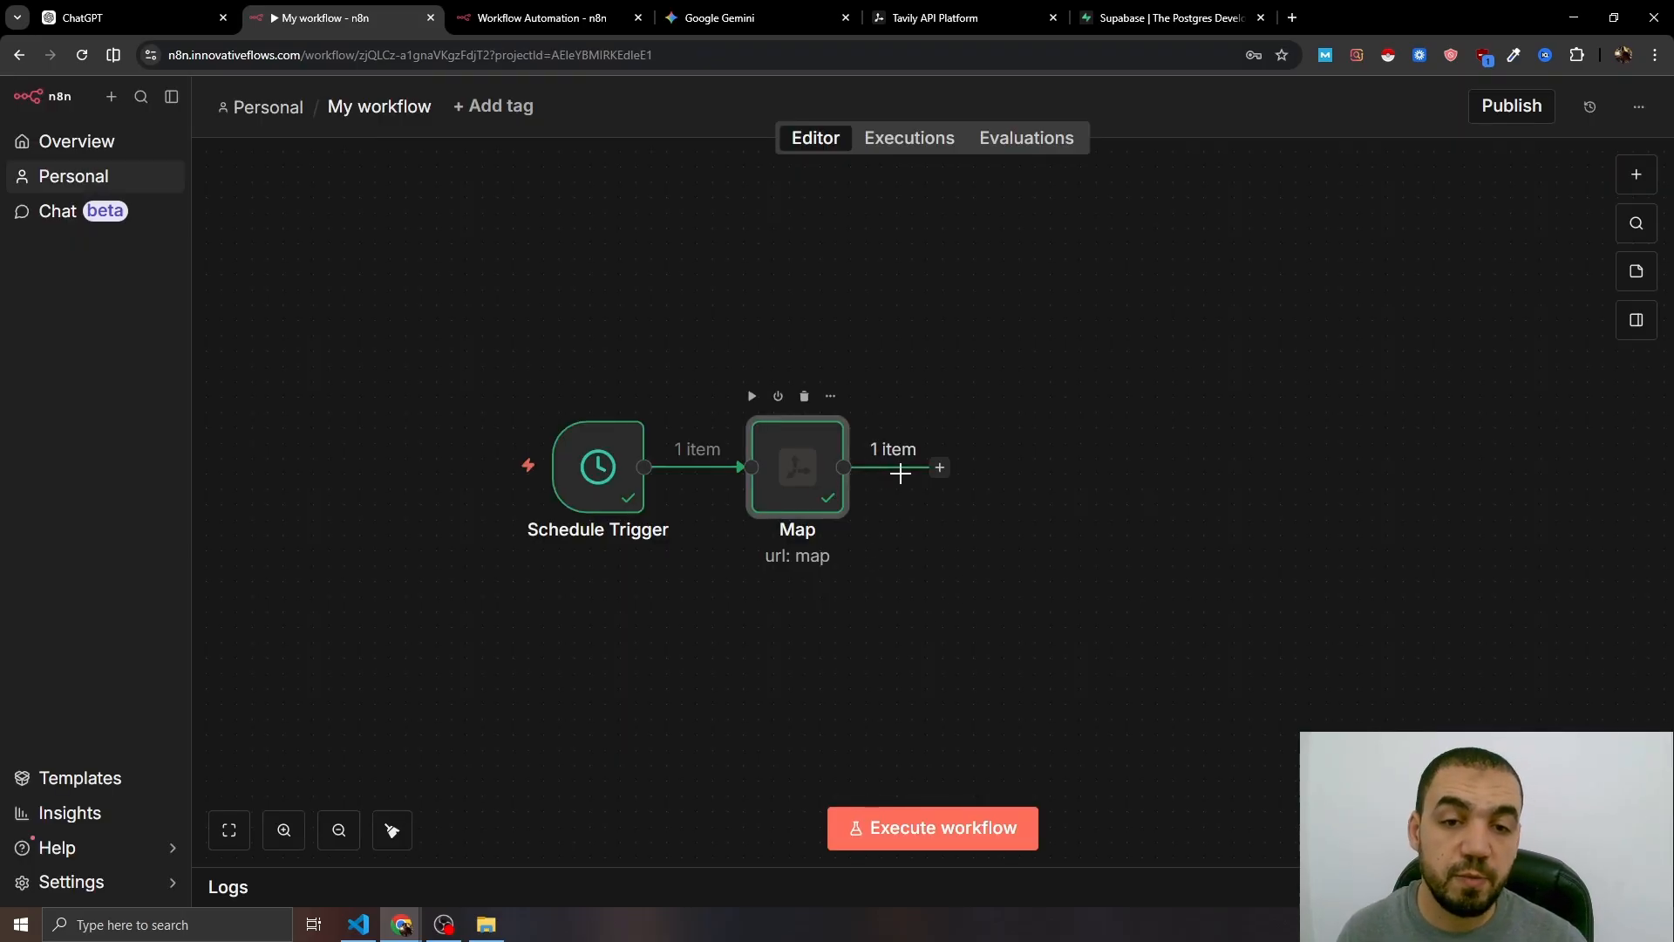
- Reopen the Map node to review its excluded paths and the 10 mapped URLs
double_click(796, 468)
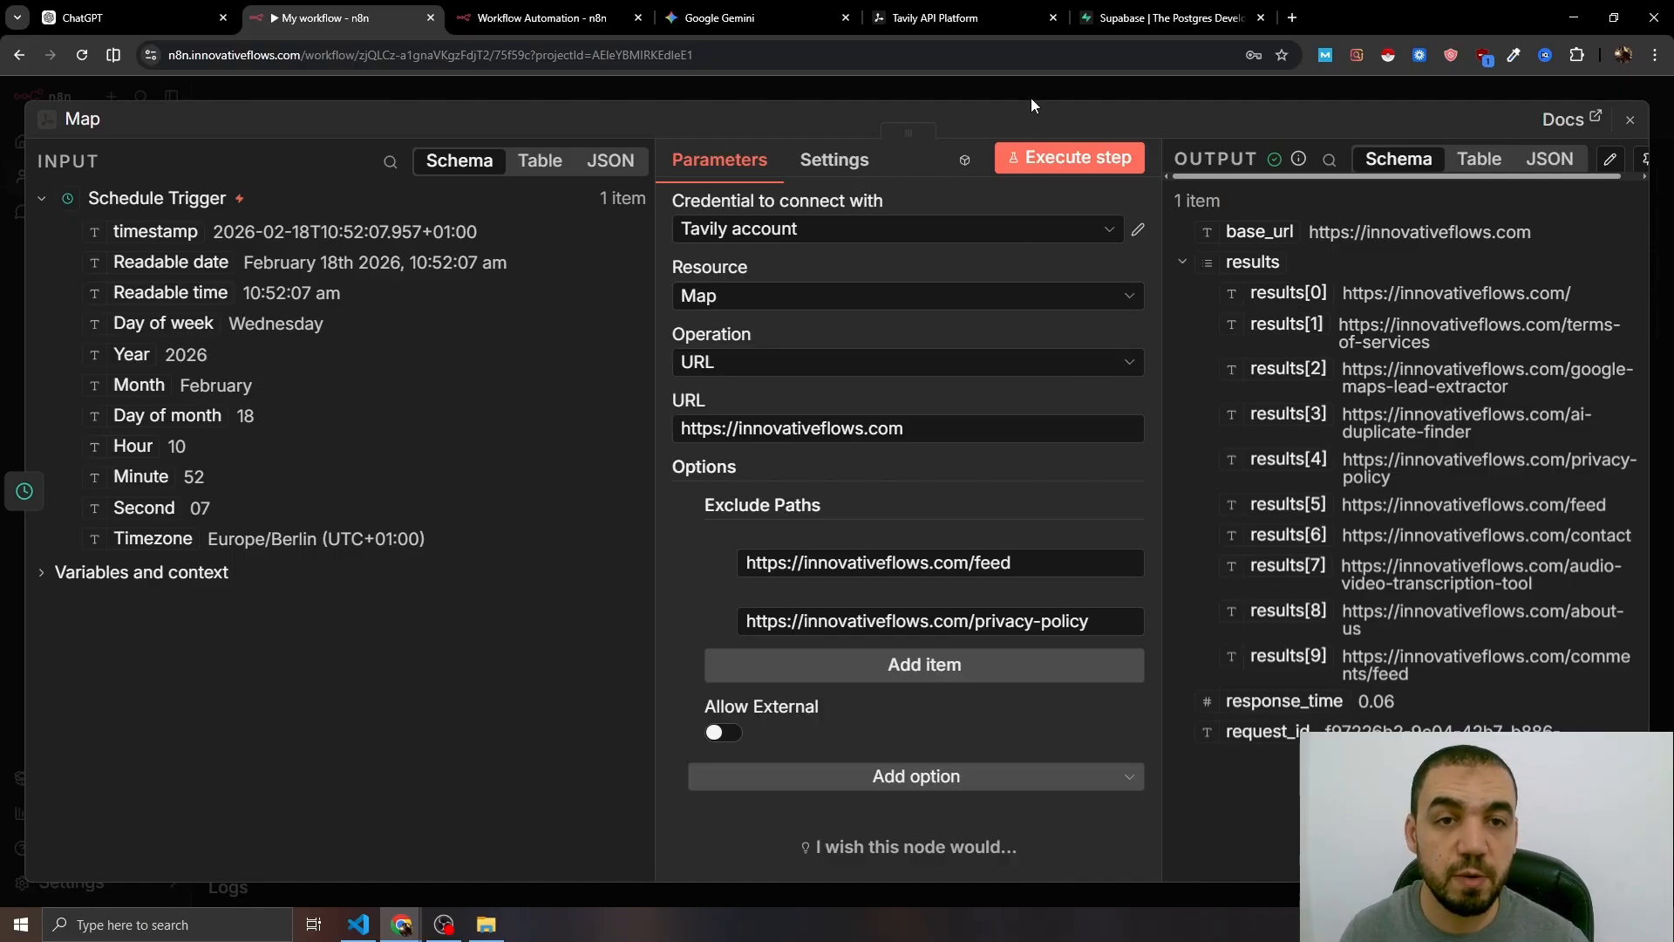
- Add a Split Out node after Map with Fields To Split Out set to results
click(1031, 97)
click(939, 467)
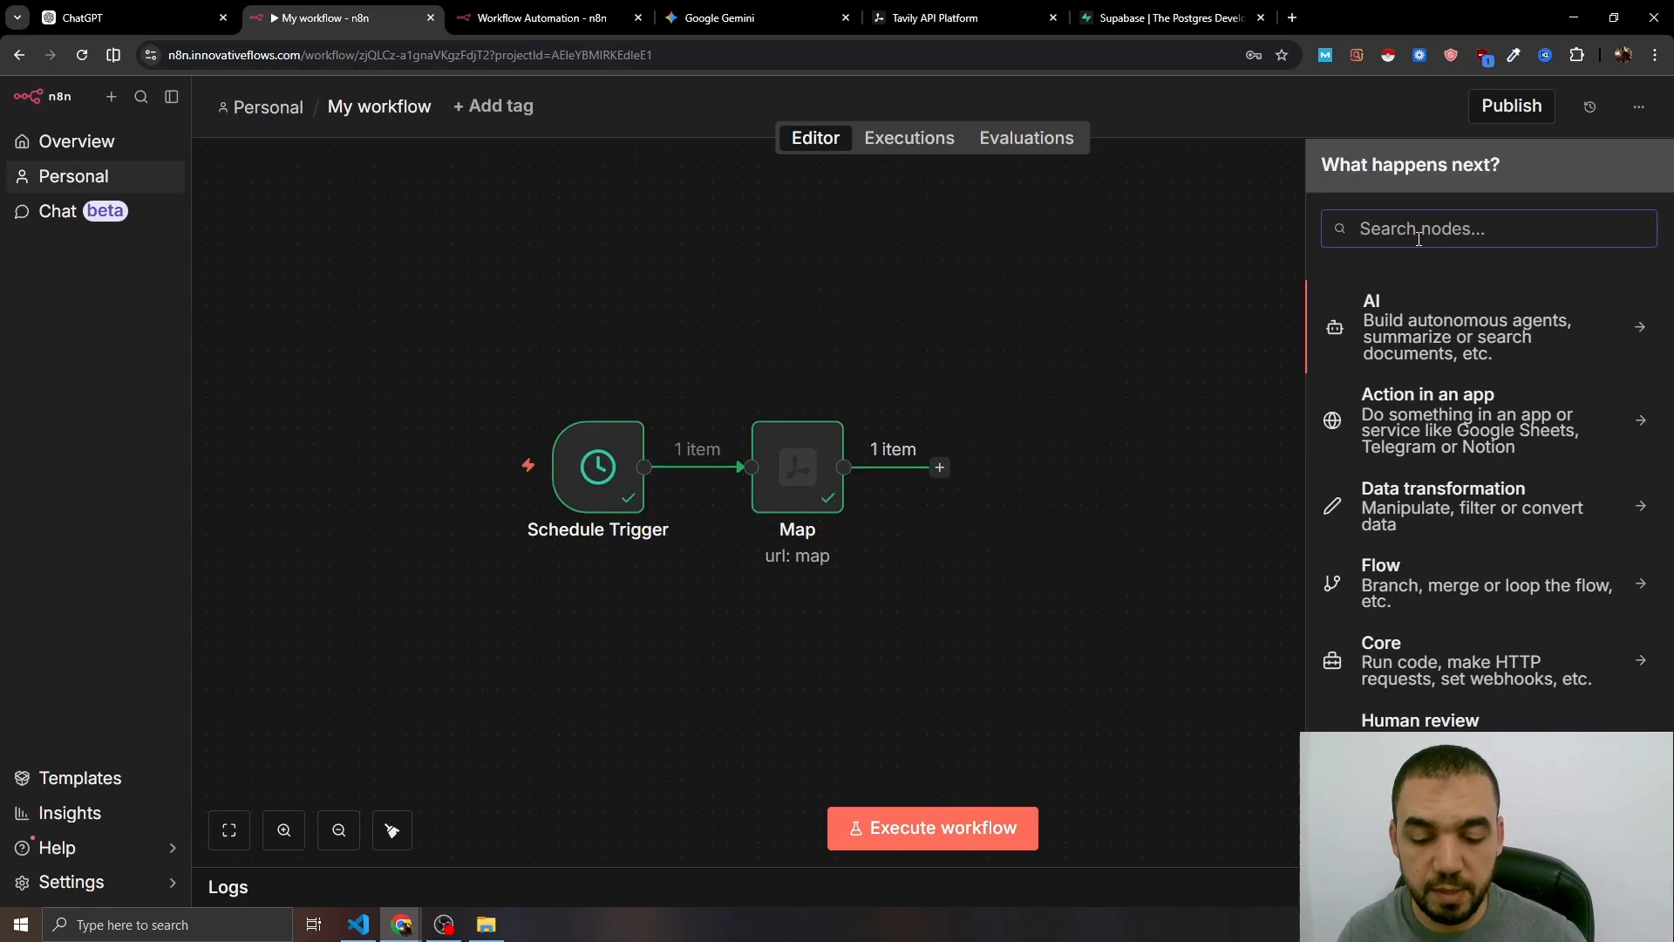
text(split)
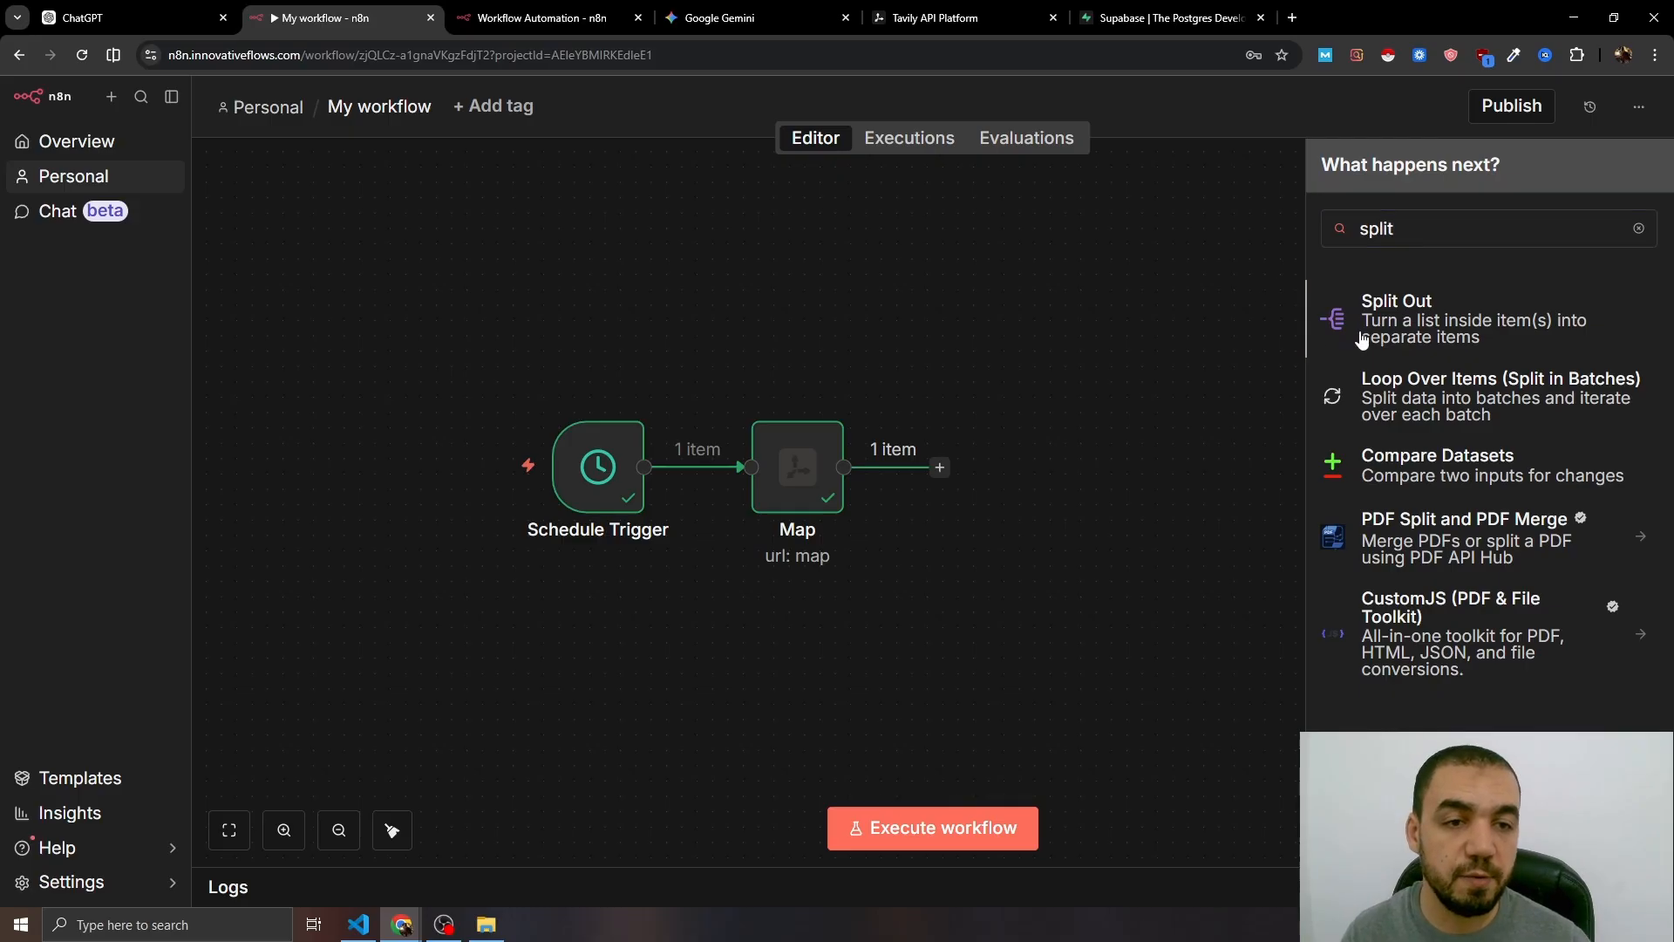
key(Return)
click(698, 228)
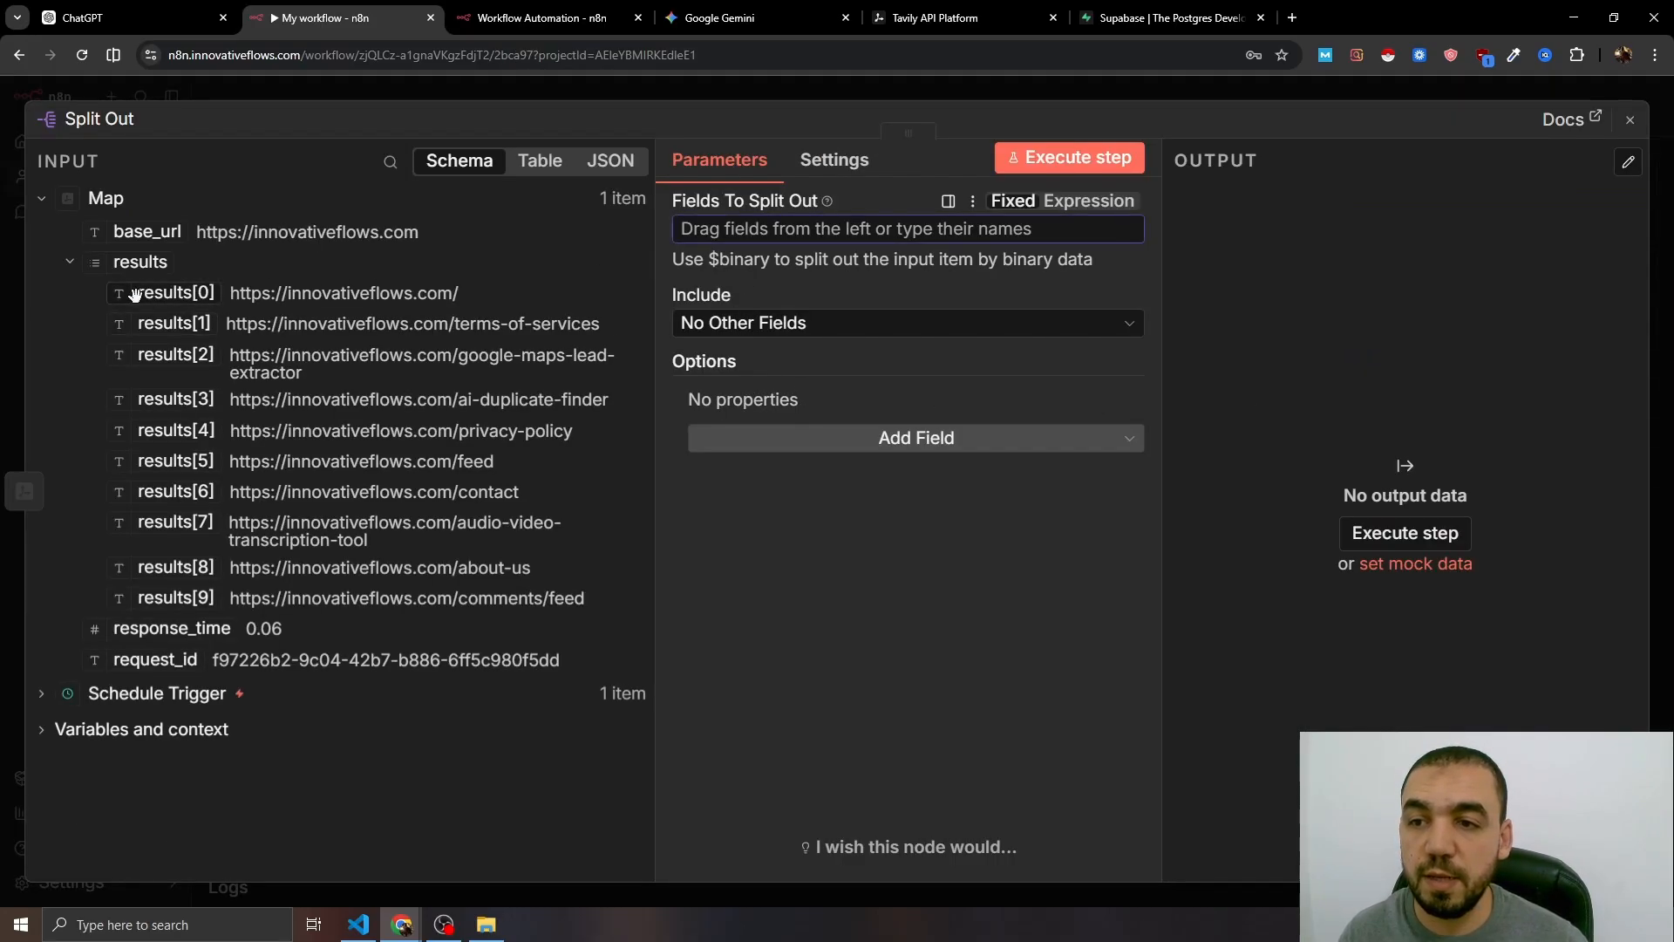
text(results)
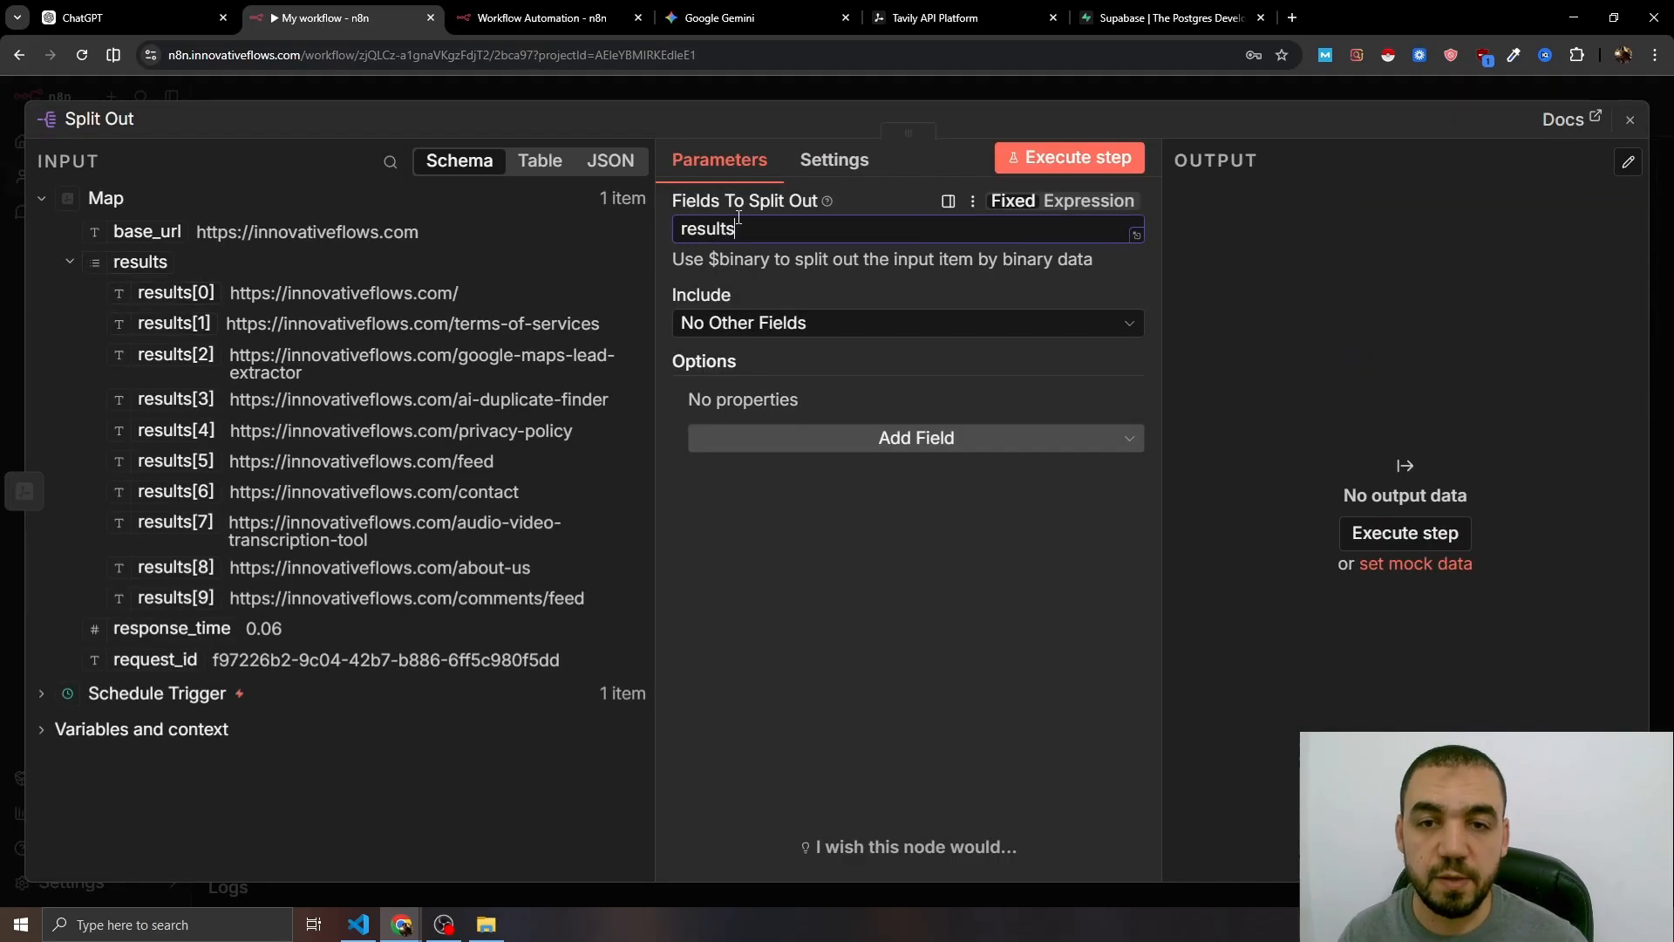
click(776, 97)
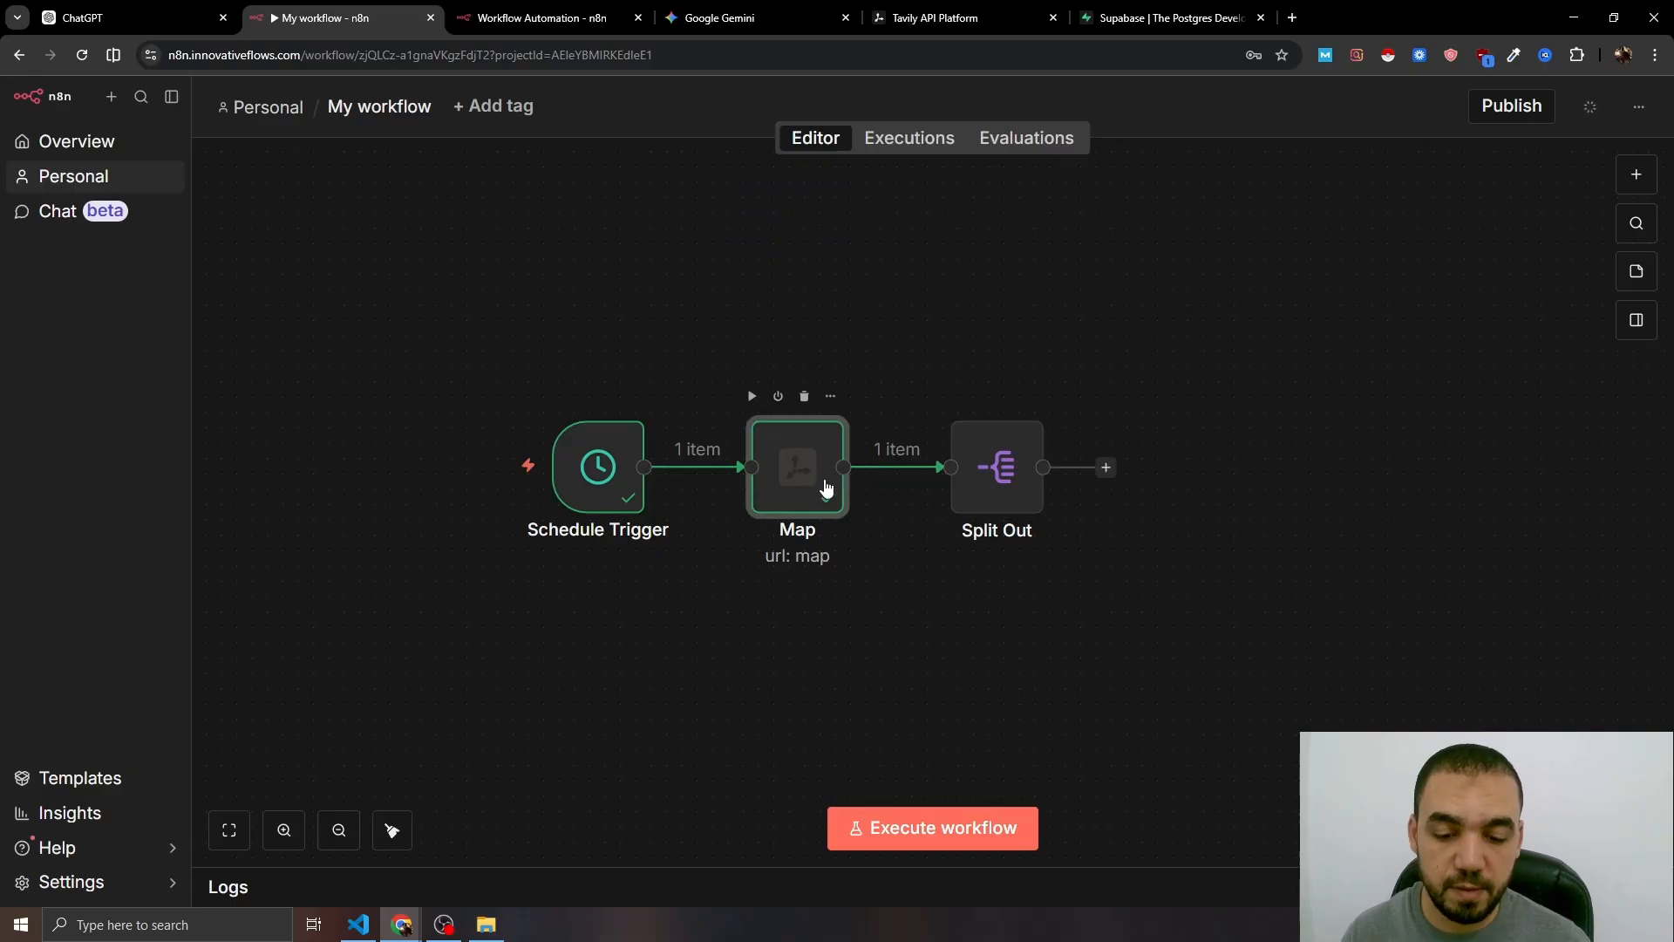
- Execute the workflow and confirm Split Out yields 10 URL items
drag(887, 633, 919, 602)
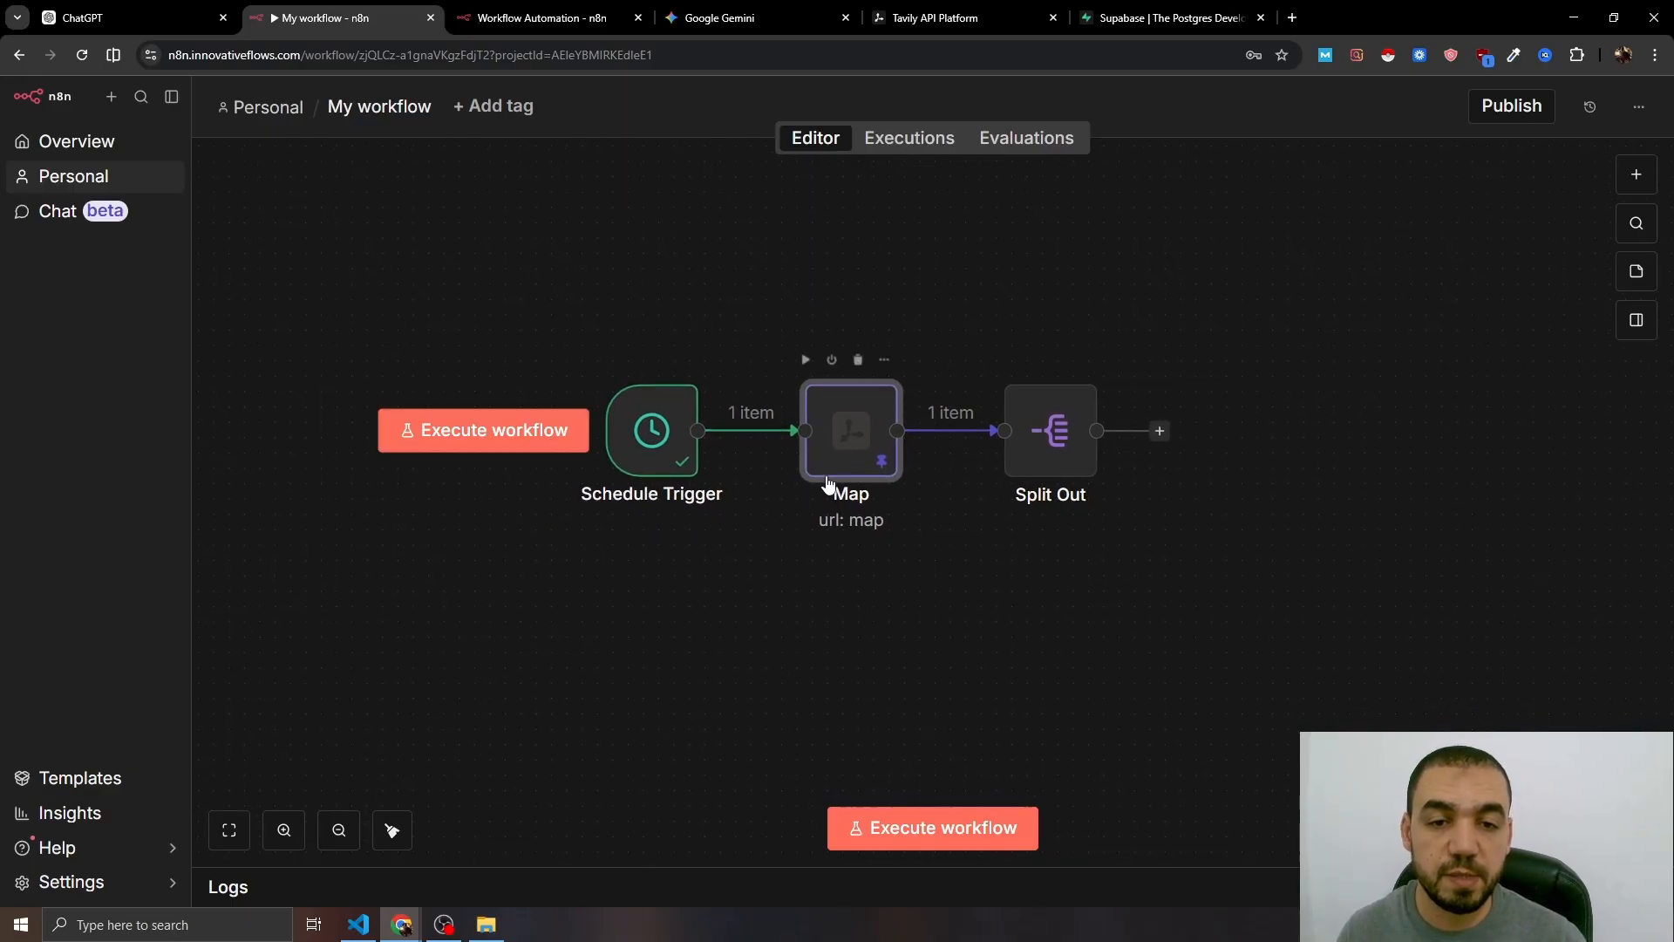
click(929, 819)
scroll(990, 610, right, 3)
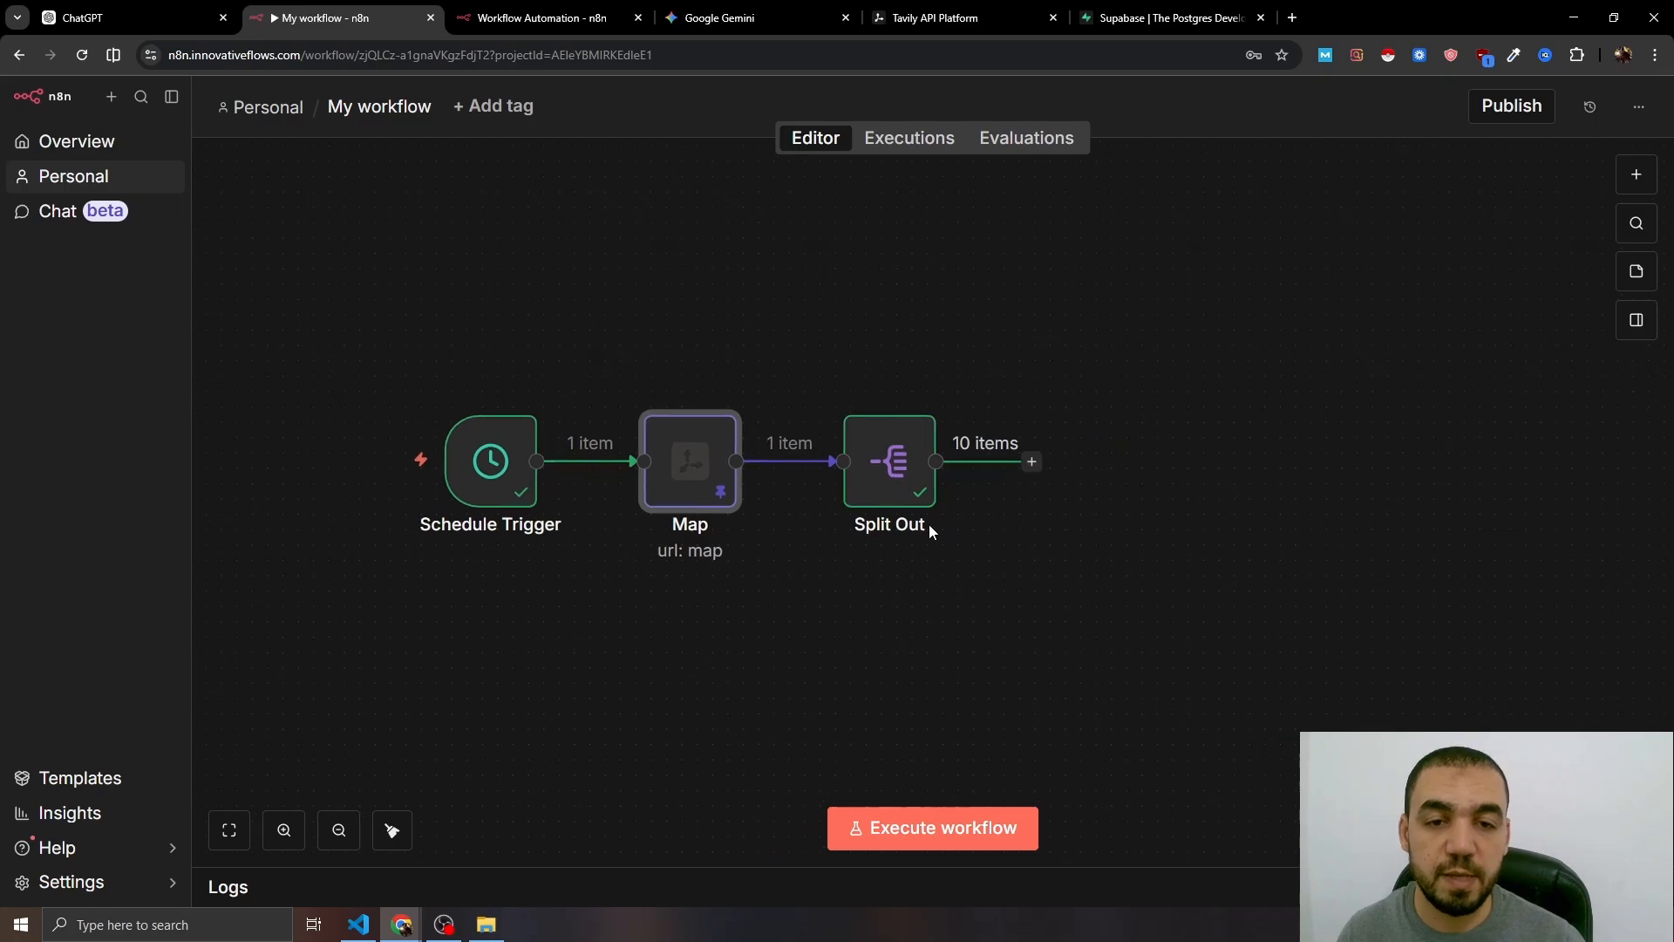
double_click(895, 471)
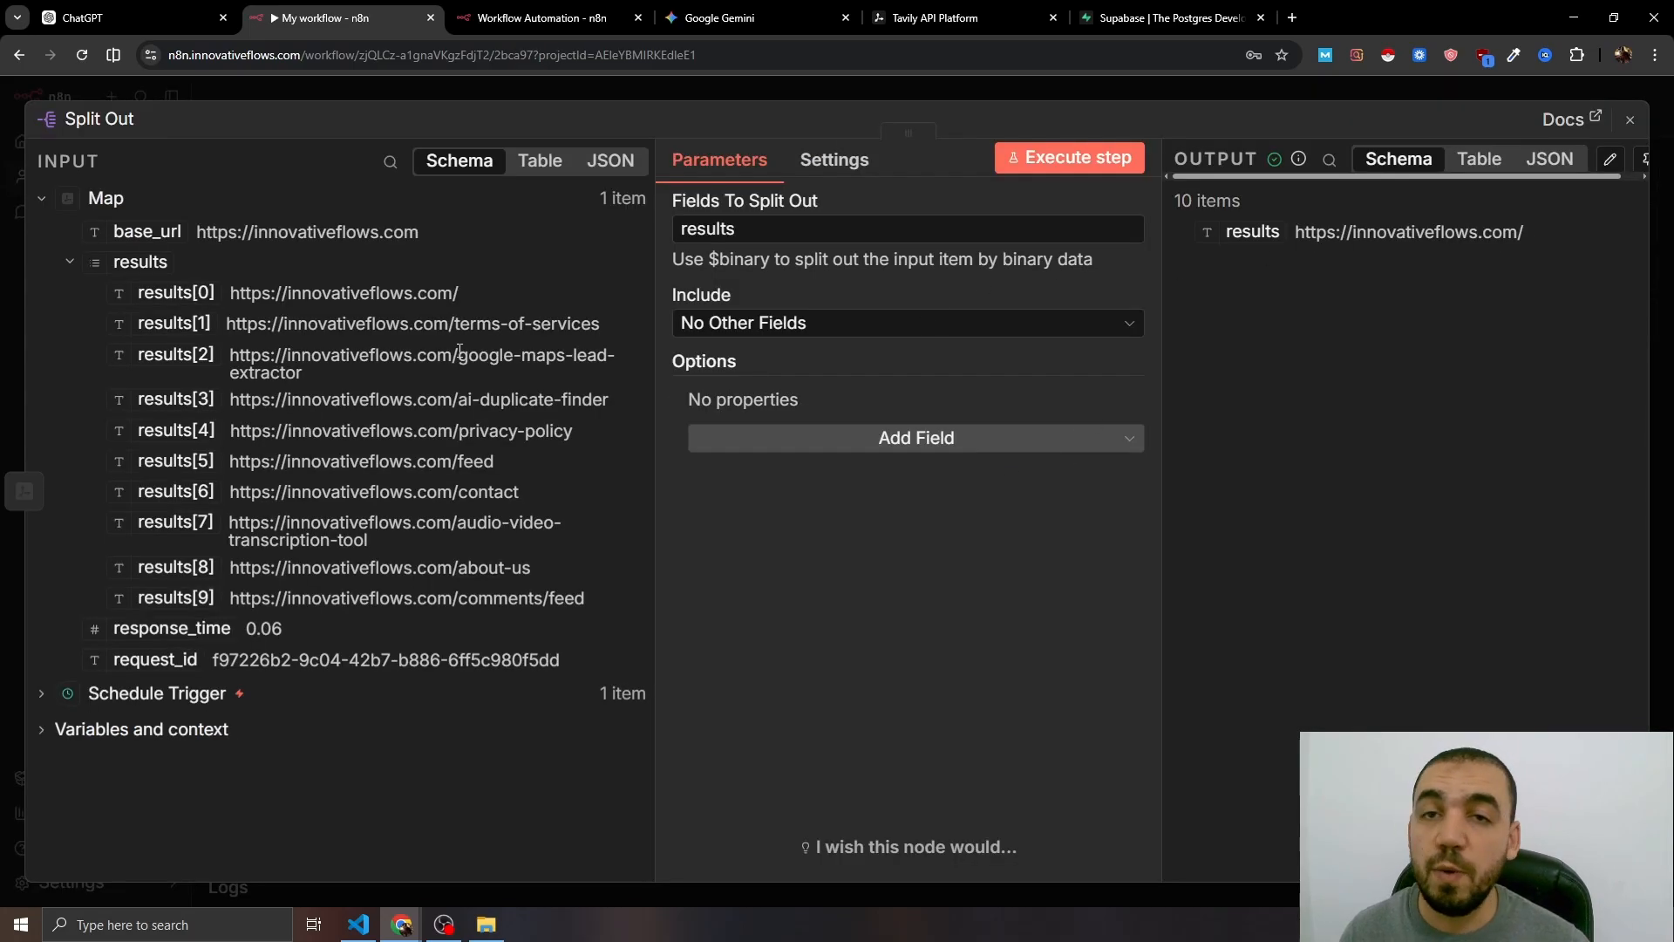
click(596, 96)
- Add a Tavily Extract node after Split Out, with its URL mapped to each item's results
scroll(933, 488, right, 2)
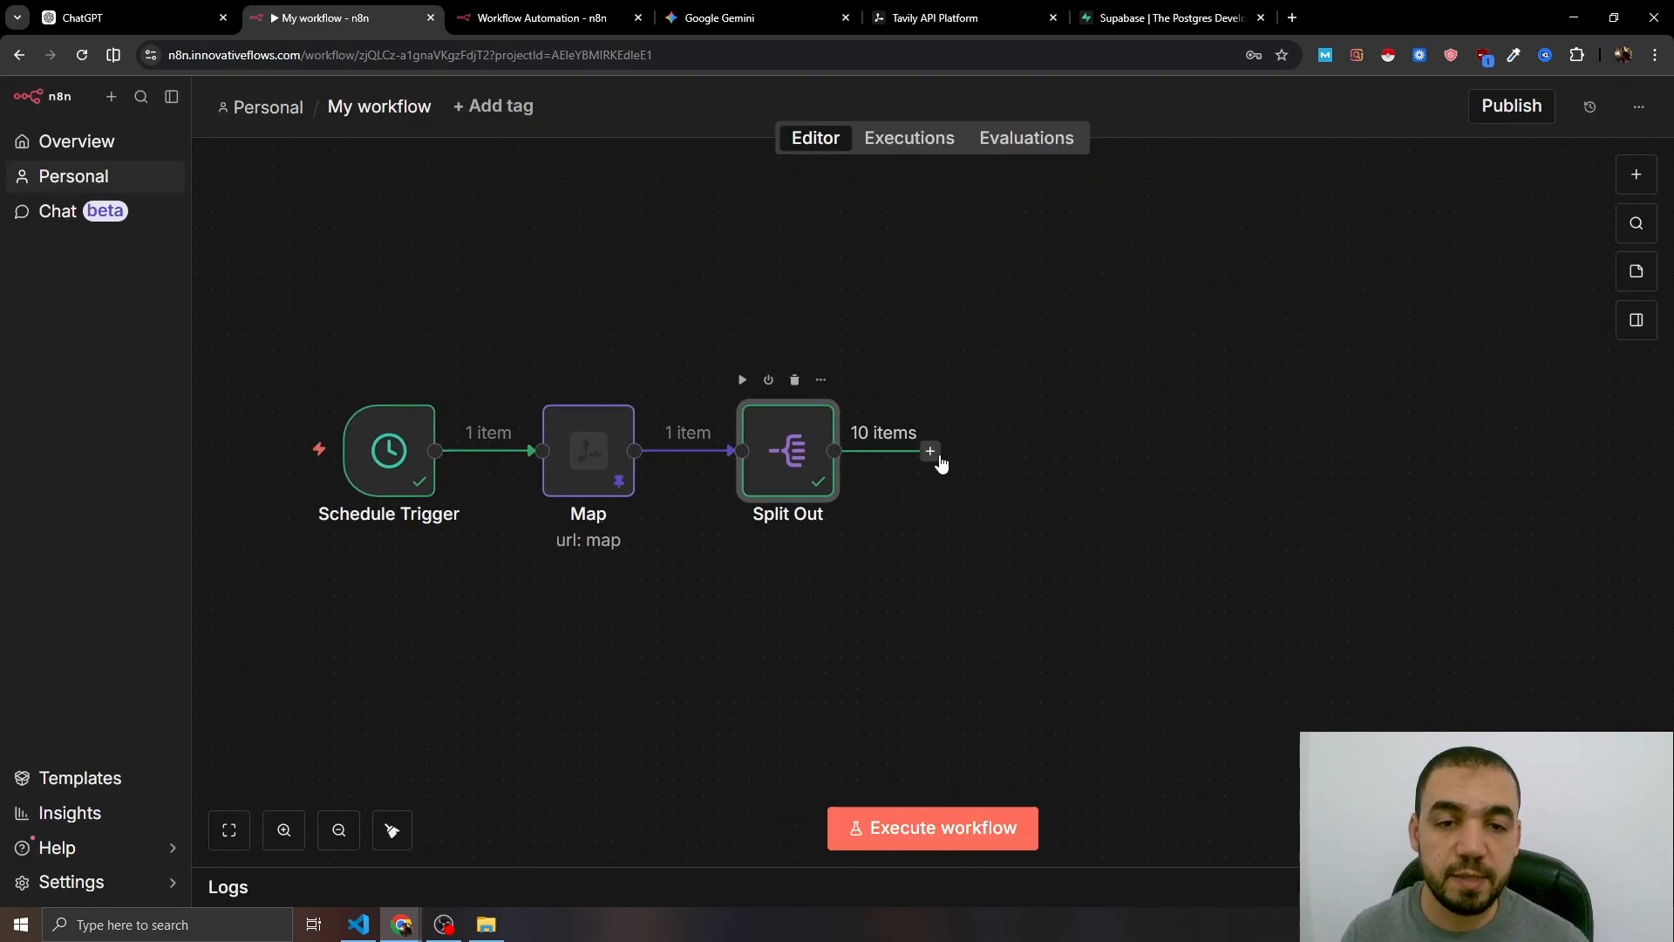
click(930, 451)
text(tavily)
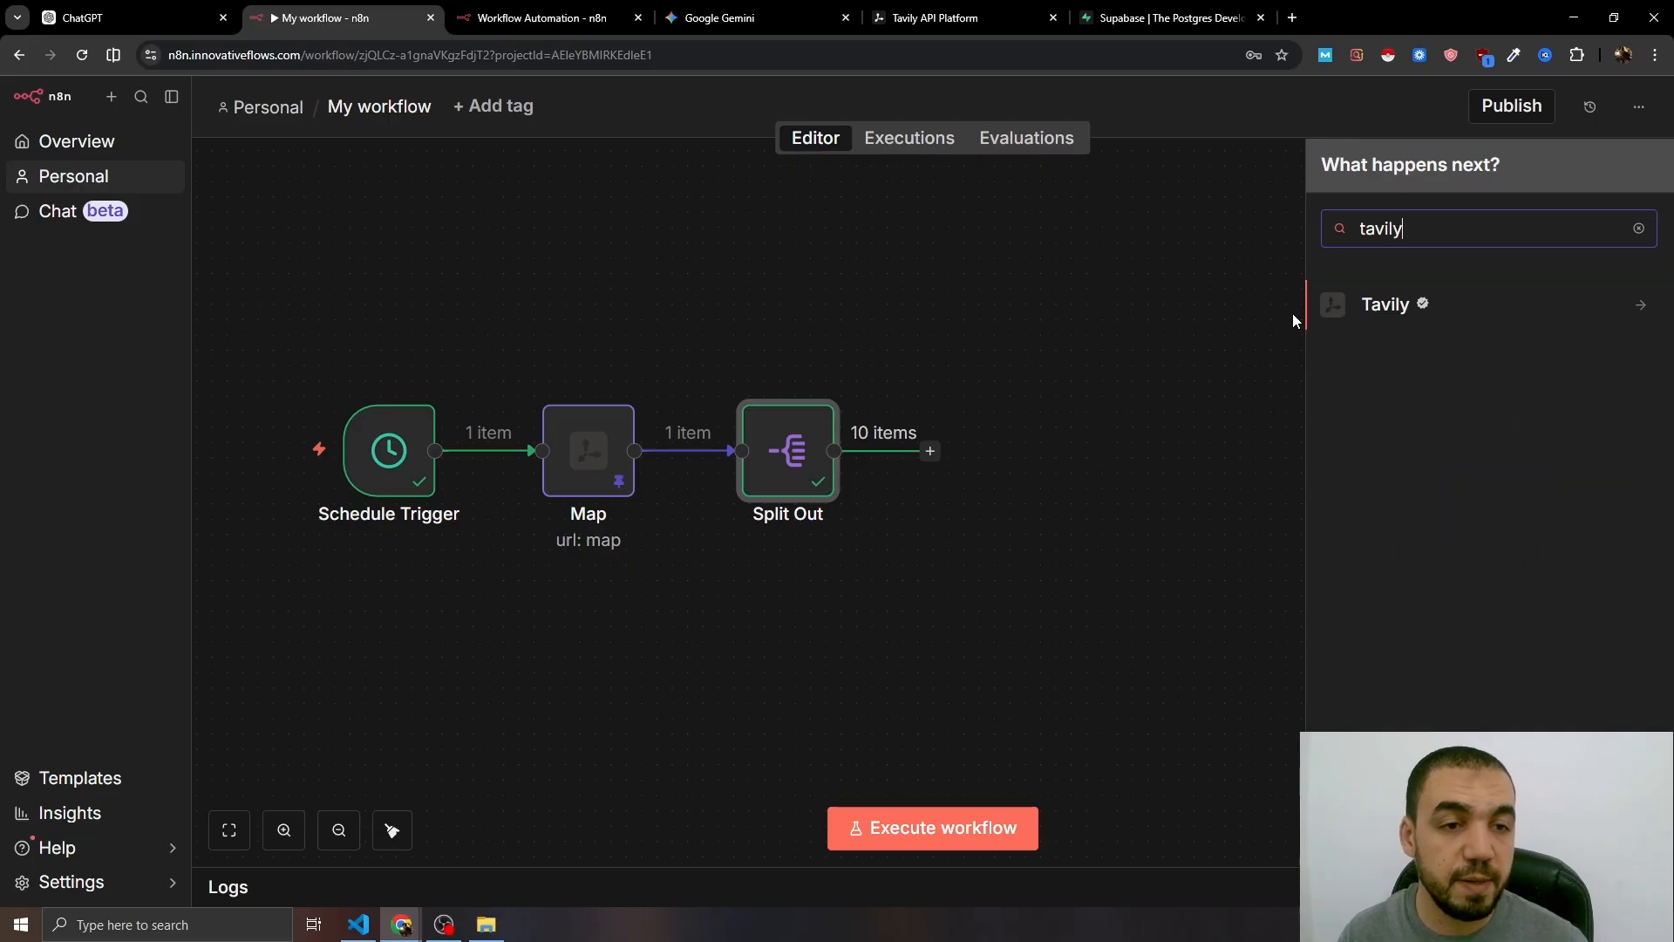
key(Return)
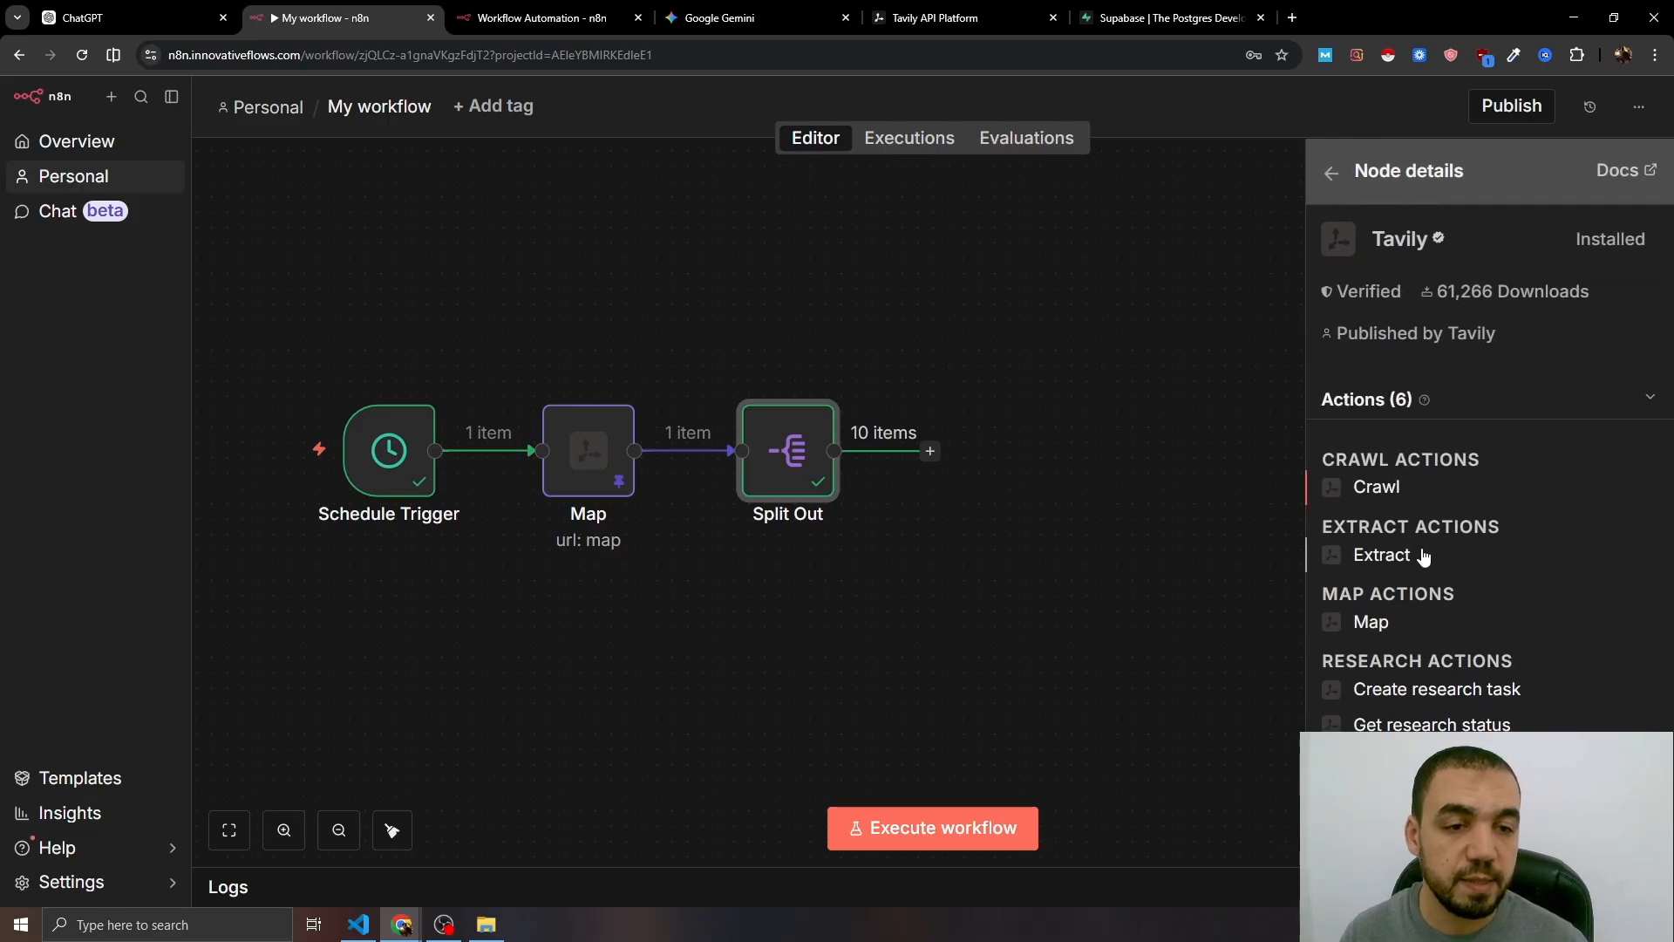
click(1423, 556)
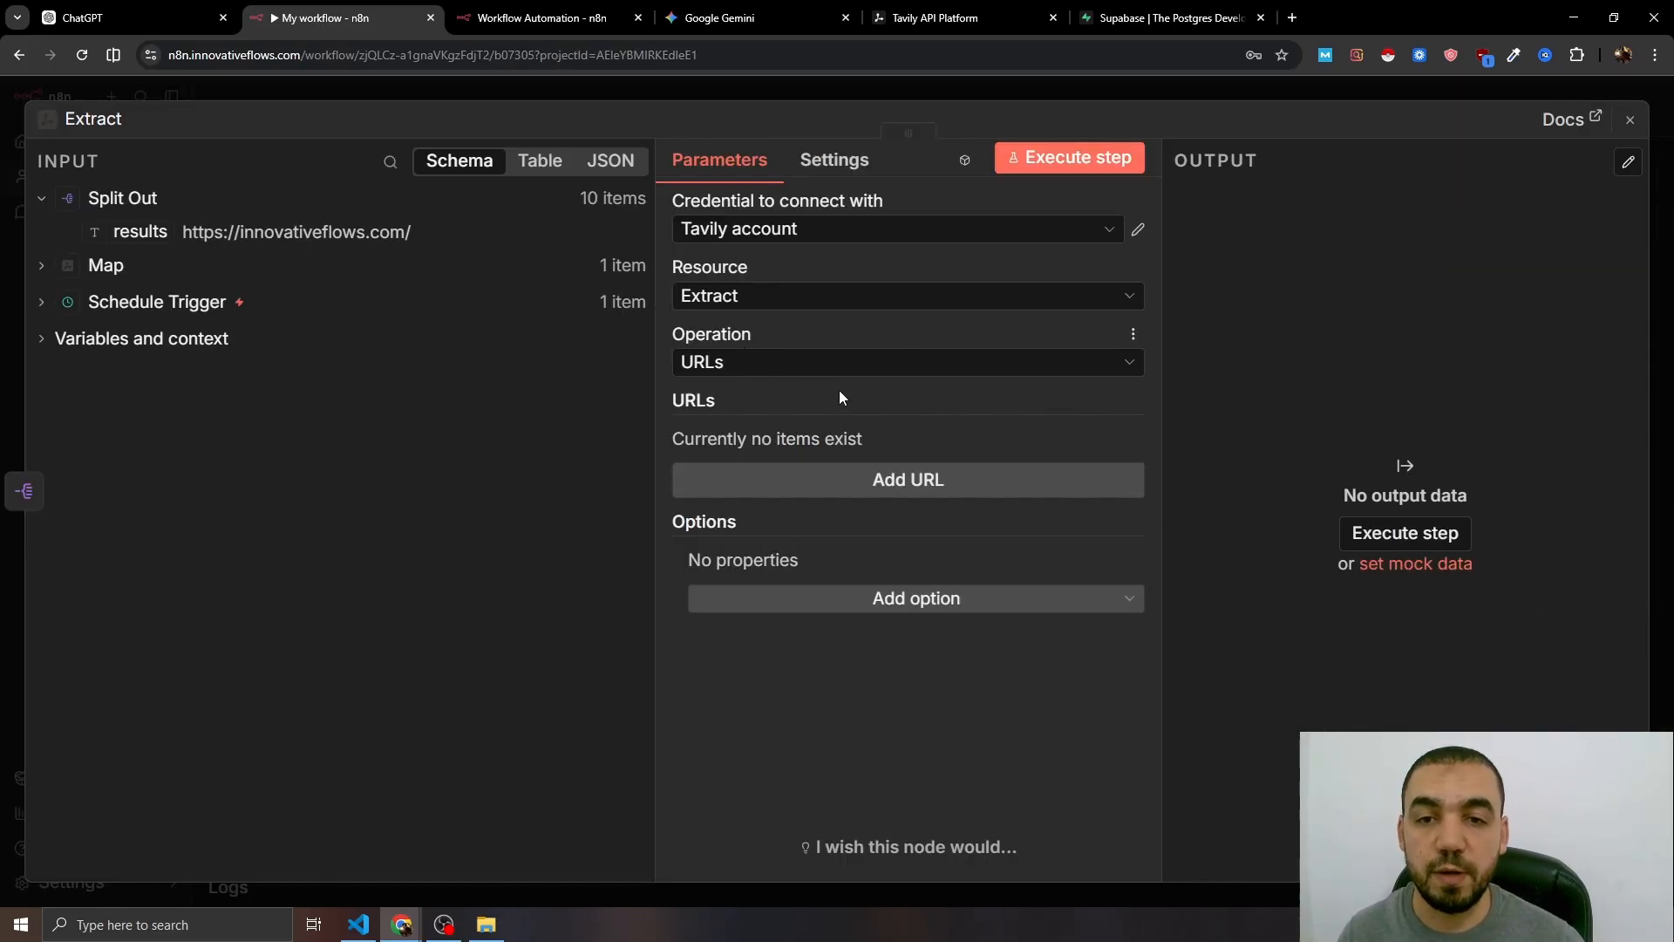
click(853, 487)
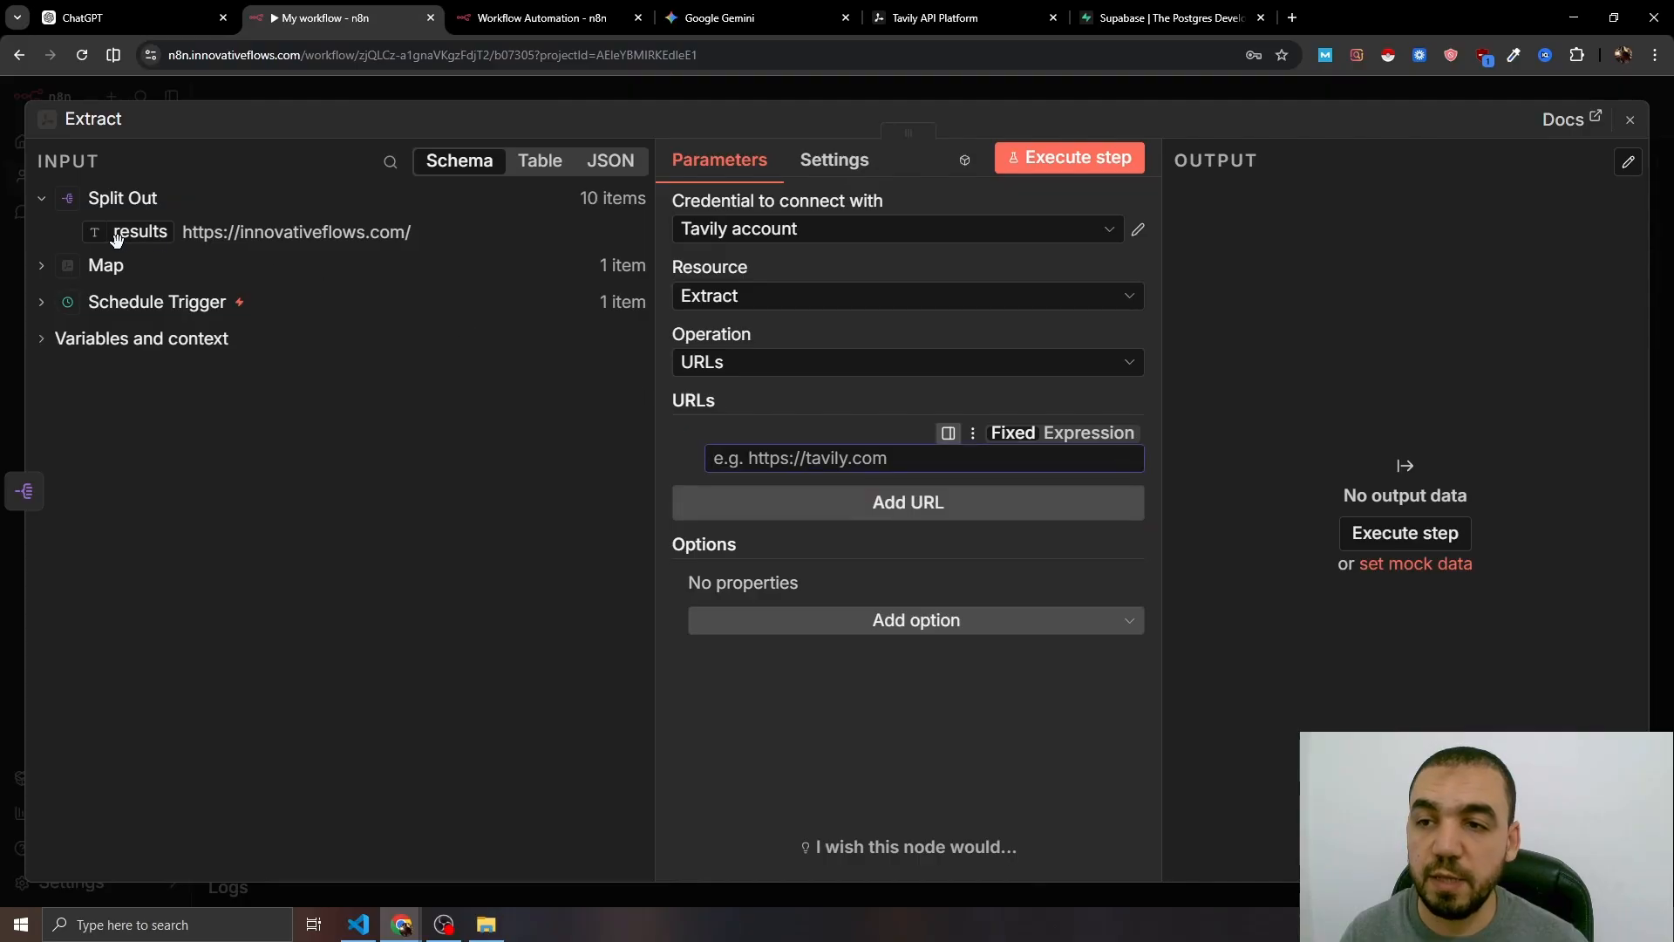
drag(117, 240, 768, 458)
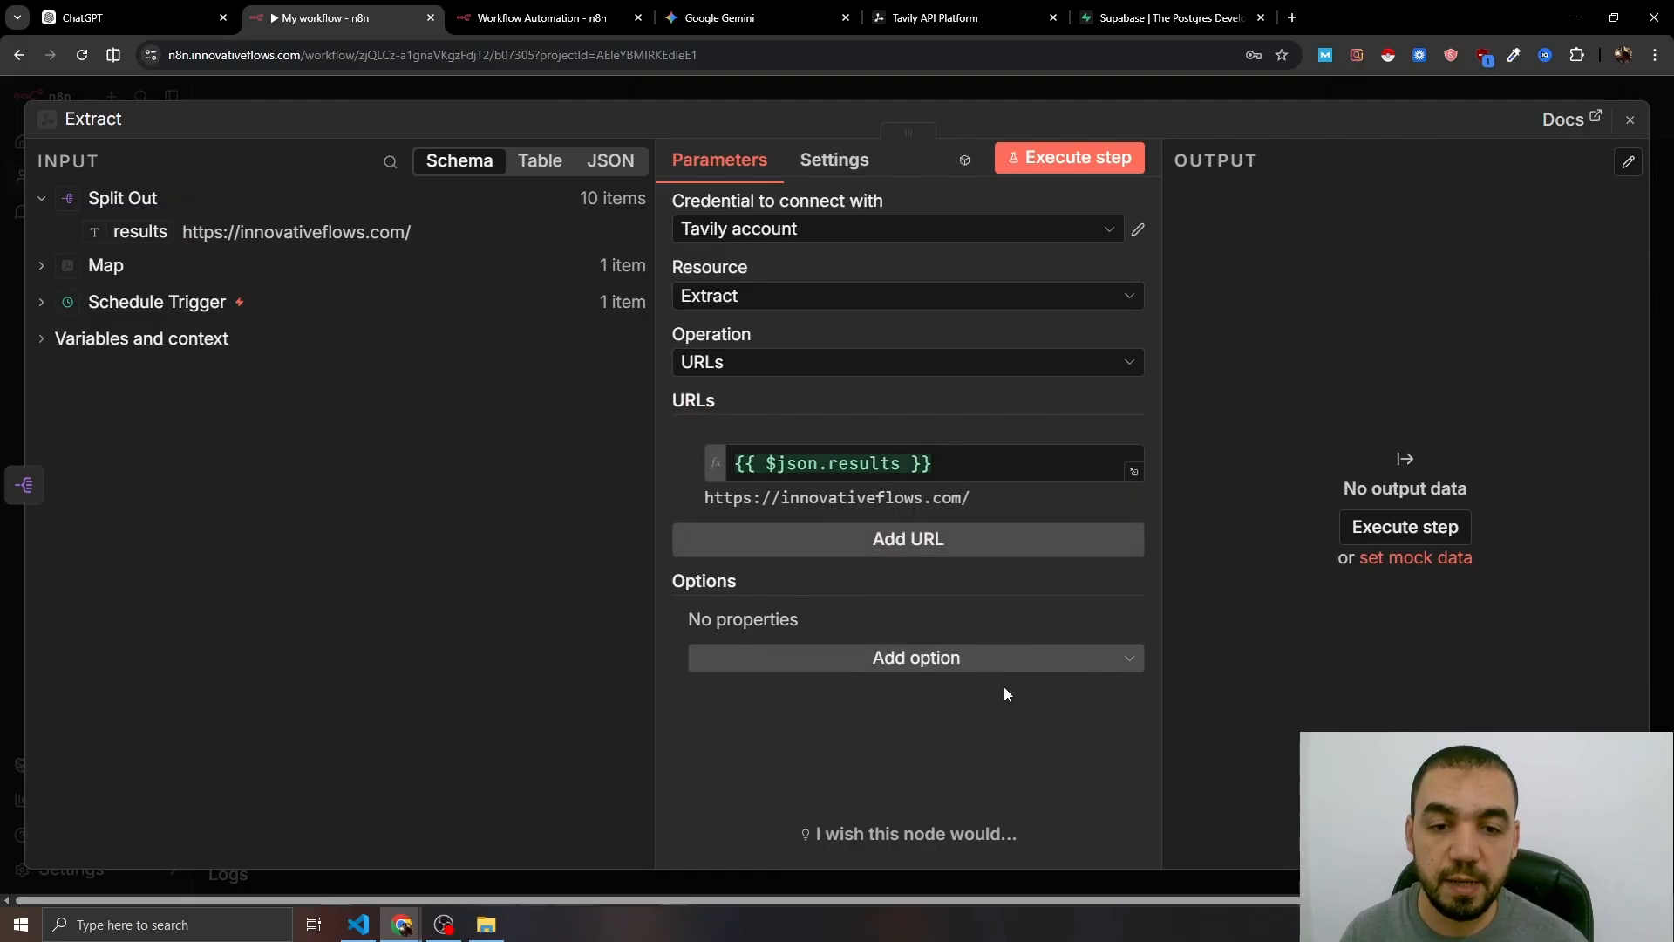
- Give the Extract node the Format option set to Markdown and the Include Images option
click(917, 660)
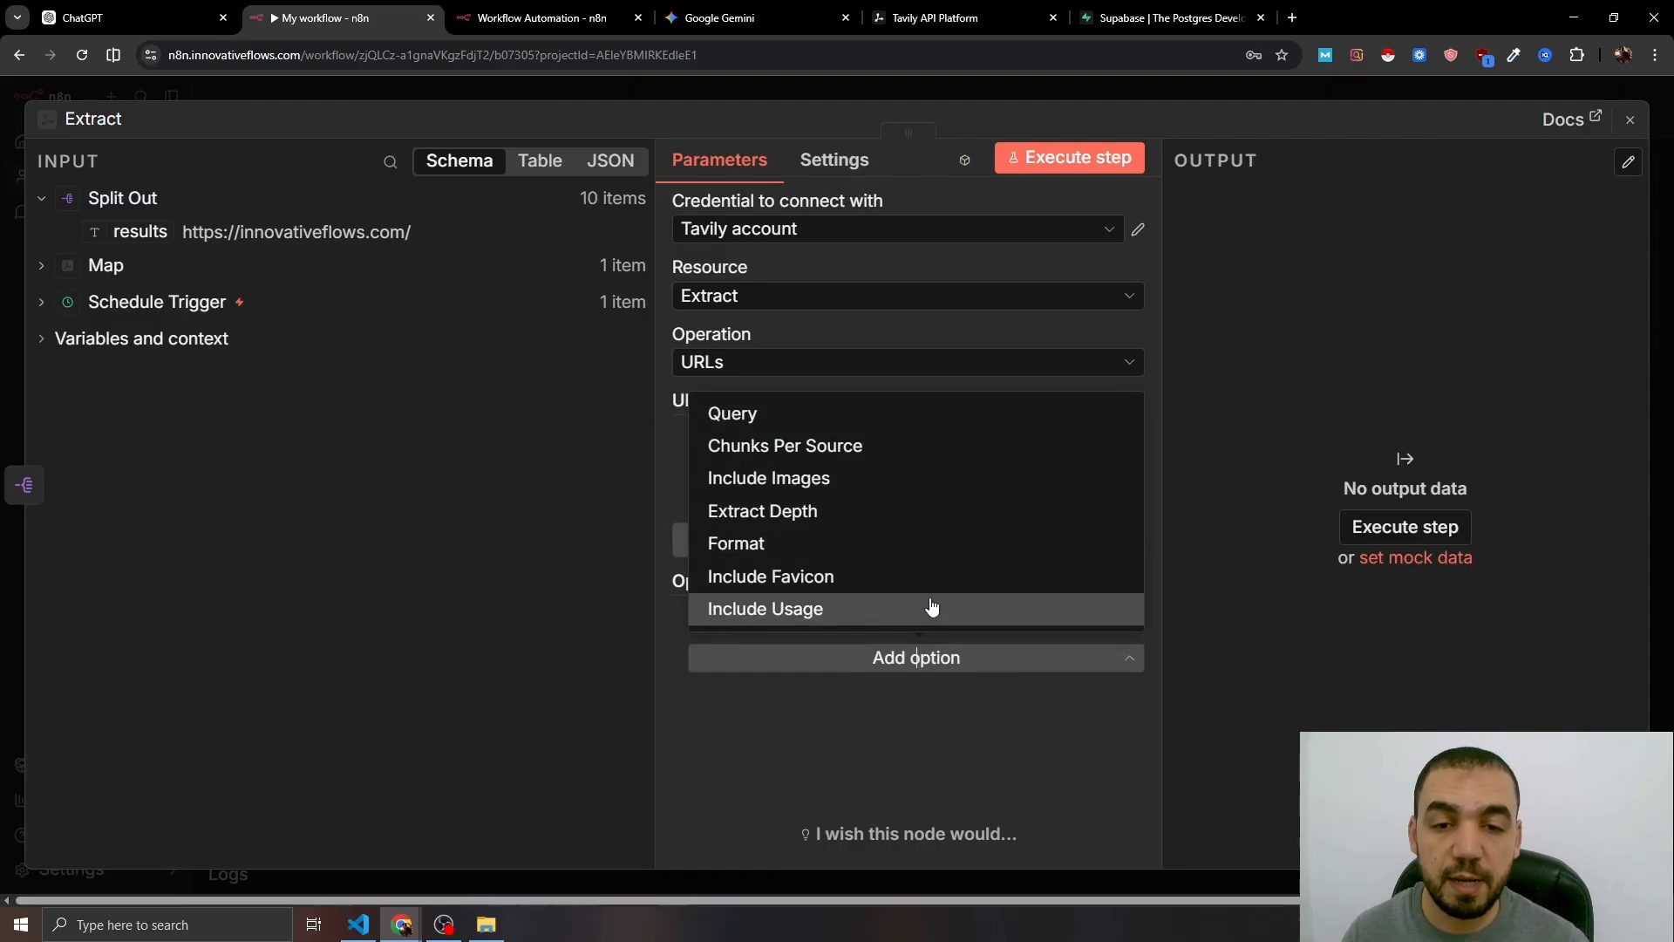
click(810, 543)
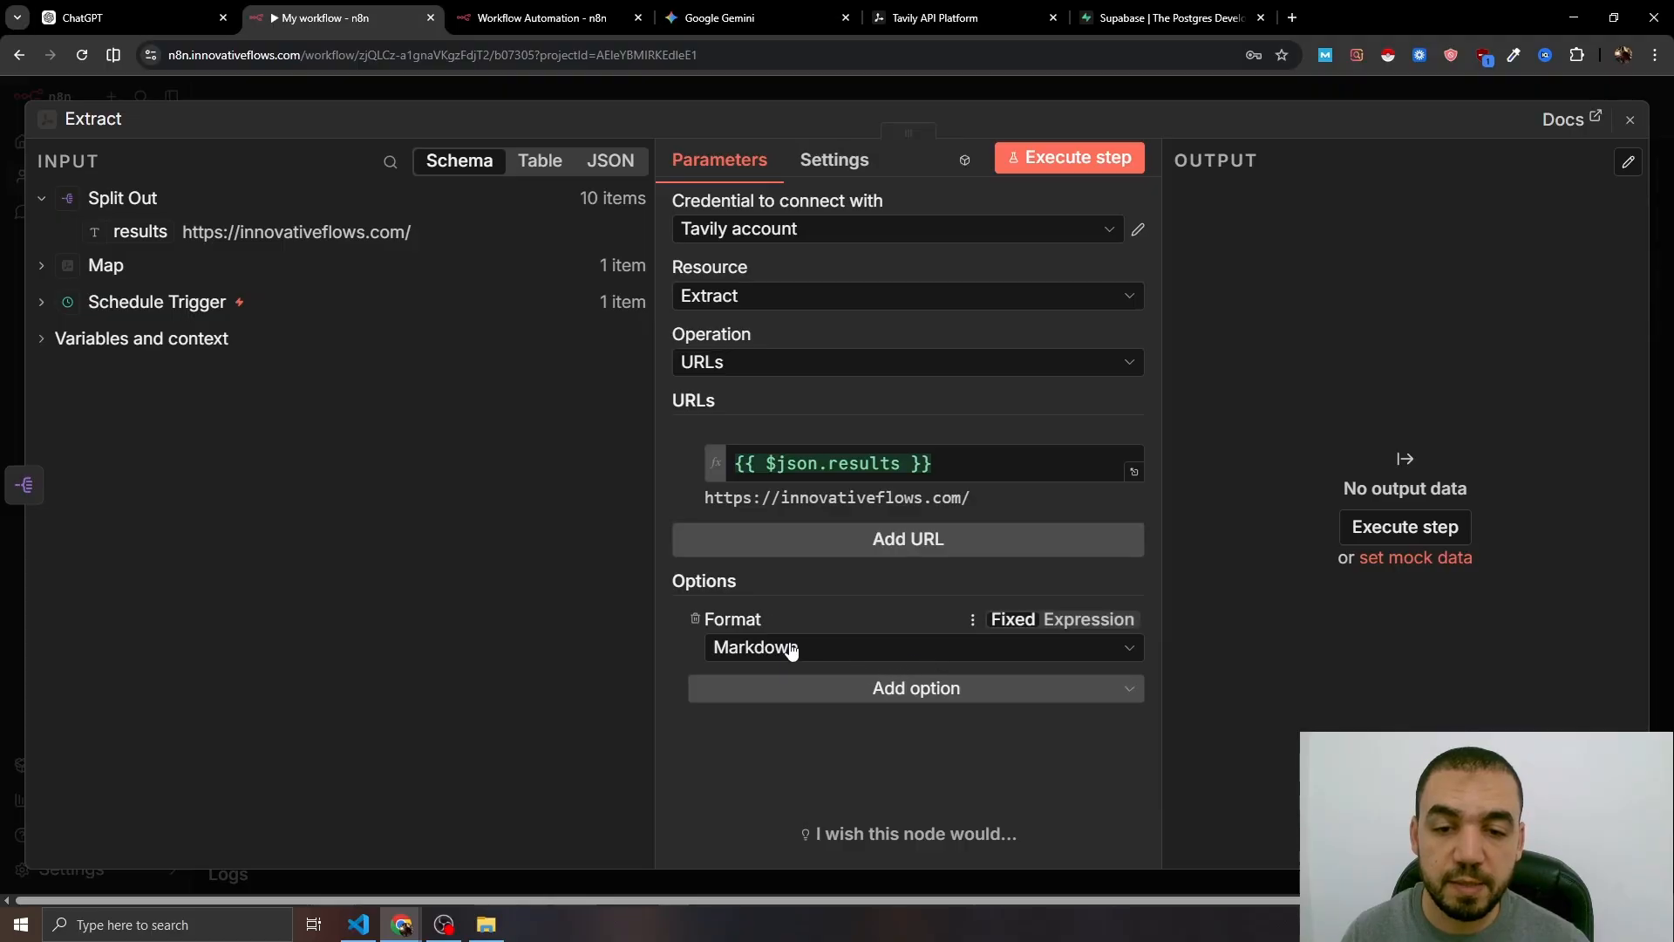
click(803, 687)
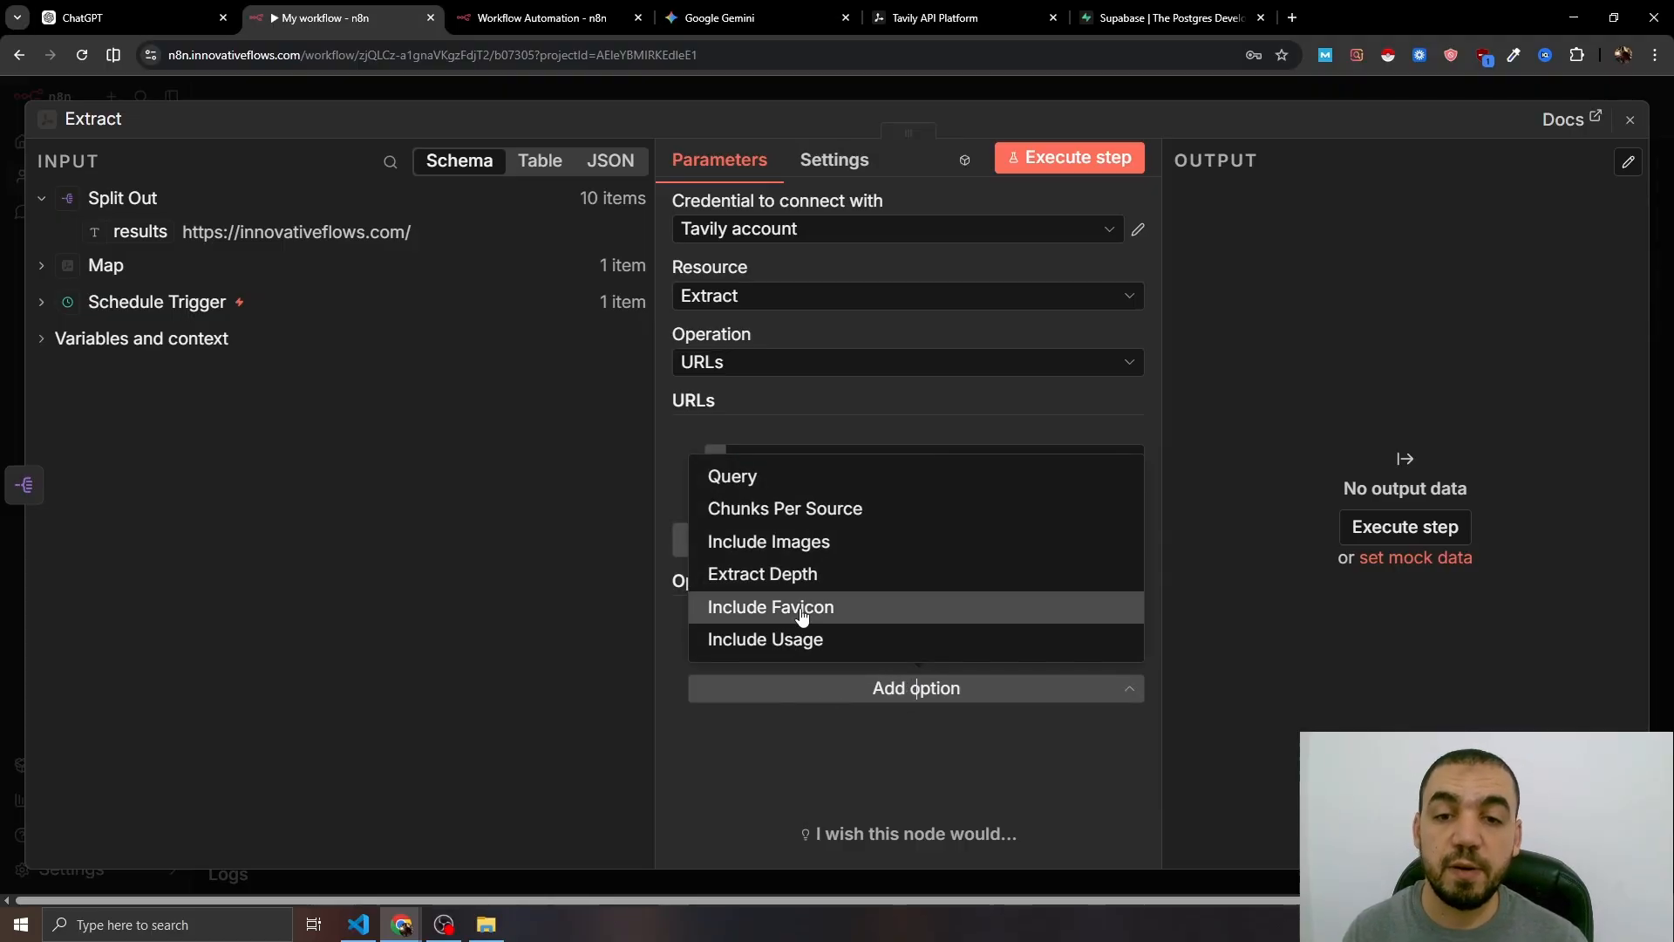
click(797, 543)
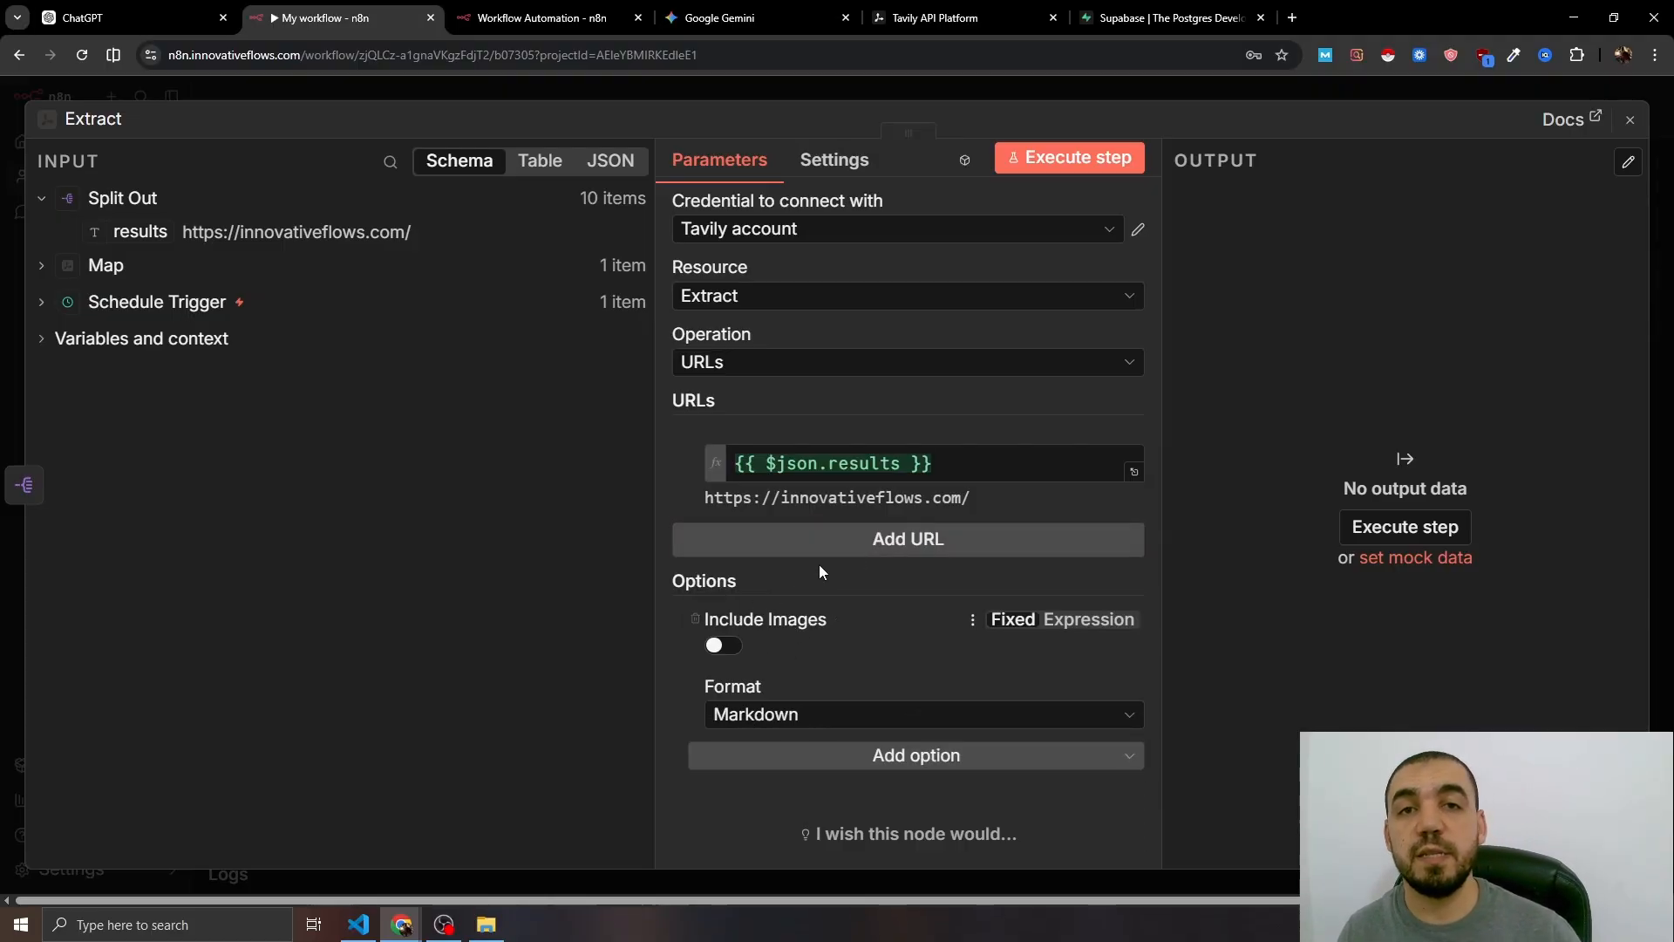
click(1016, 90)
- Execute the workflow and pin the Extract node's 10-item output
click(1144, 614)
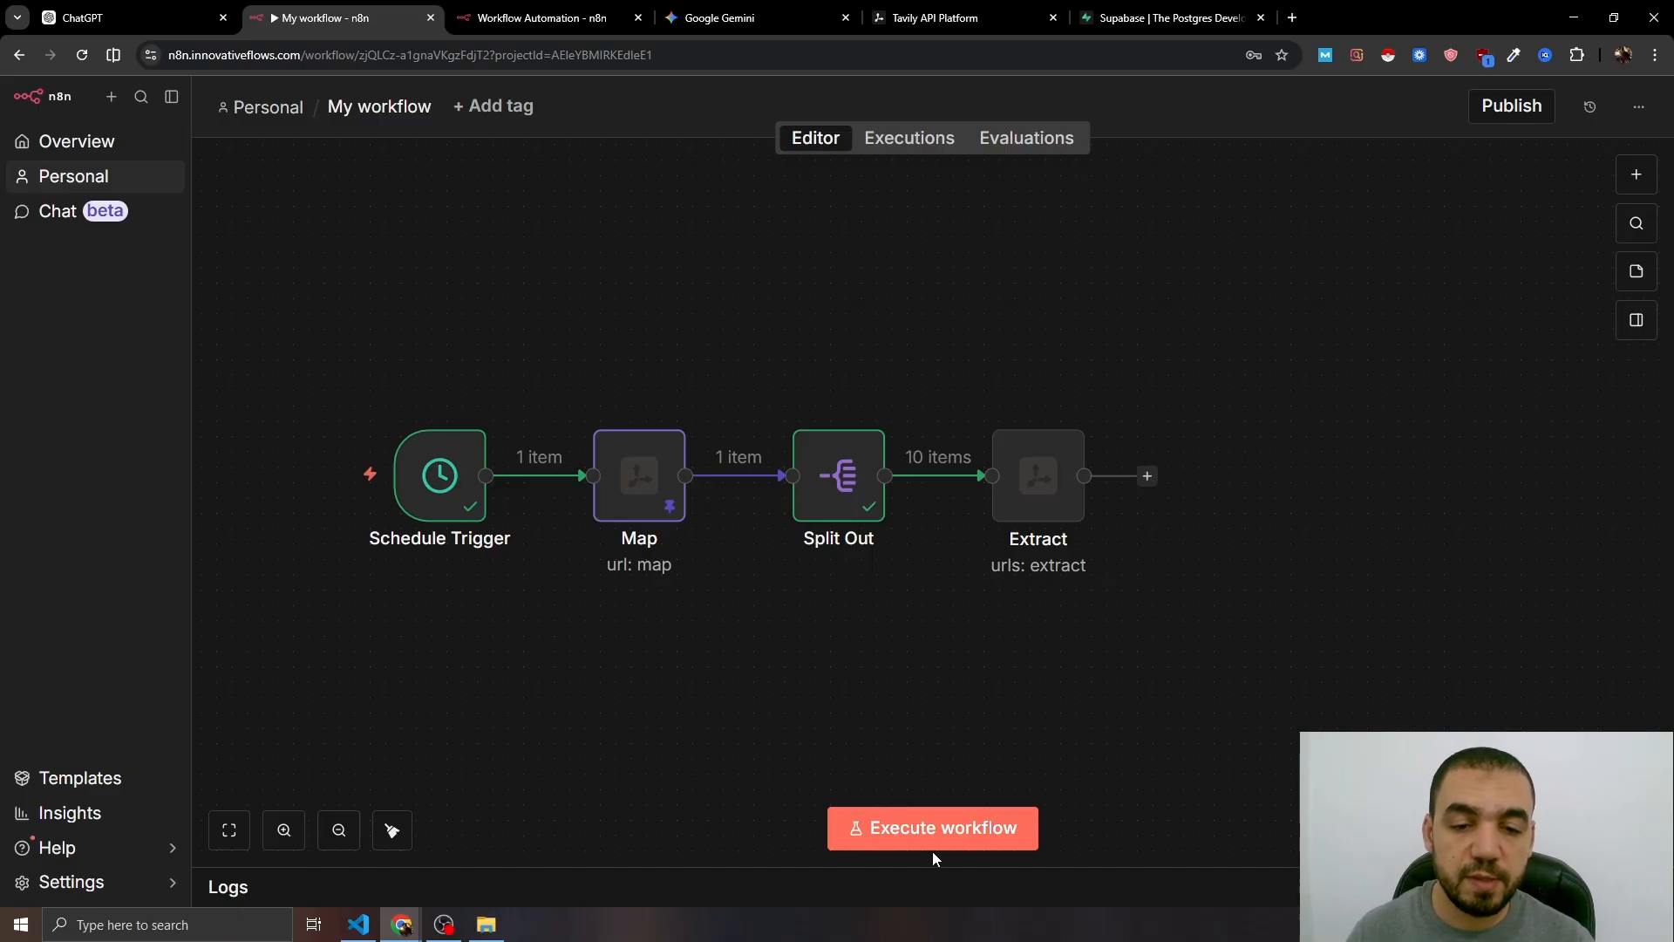
click(969, 832)
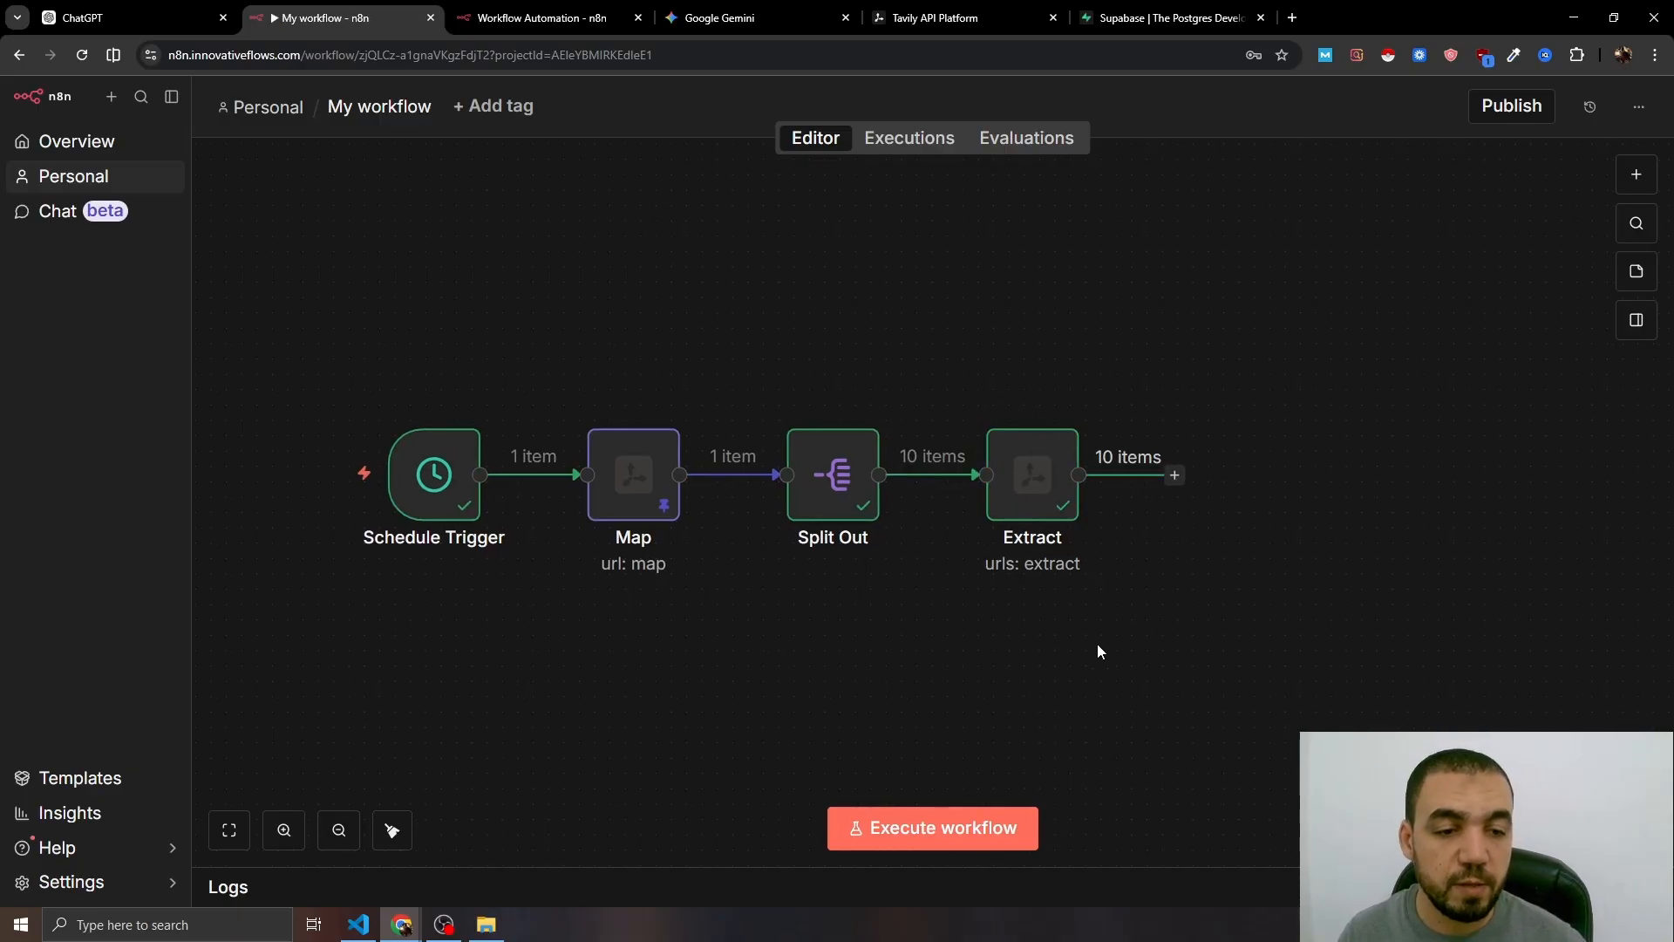
drag(1075, 640, 918, 637)
click(860, 480)
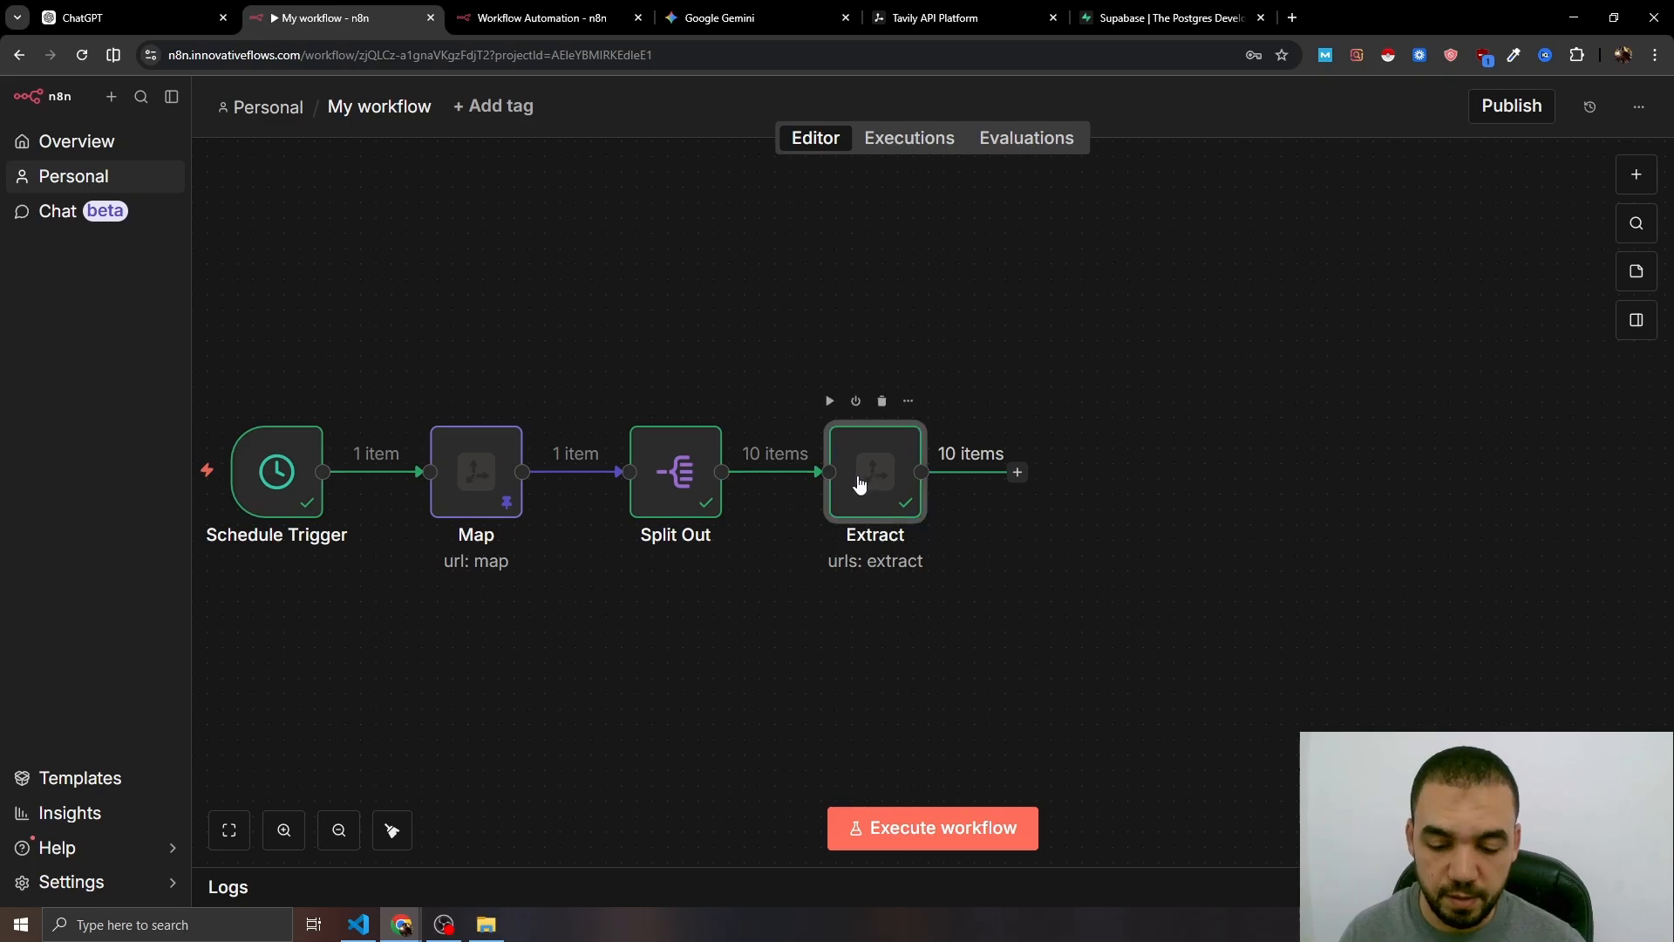
key(p)
key(bracketleft)
- Add an Edit Fields (Set) node after Extract with a Content field set to raw_content
click(942, 471)
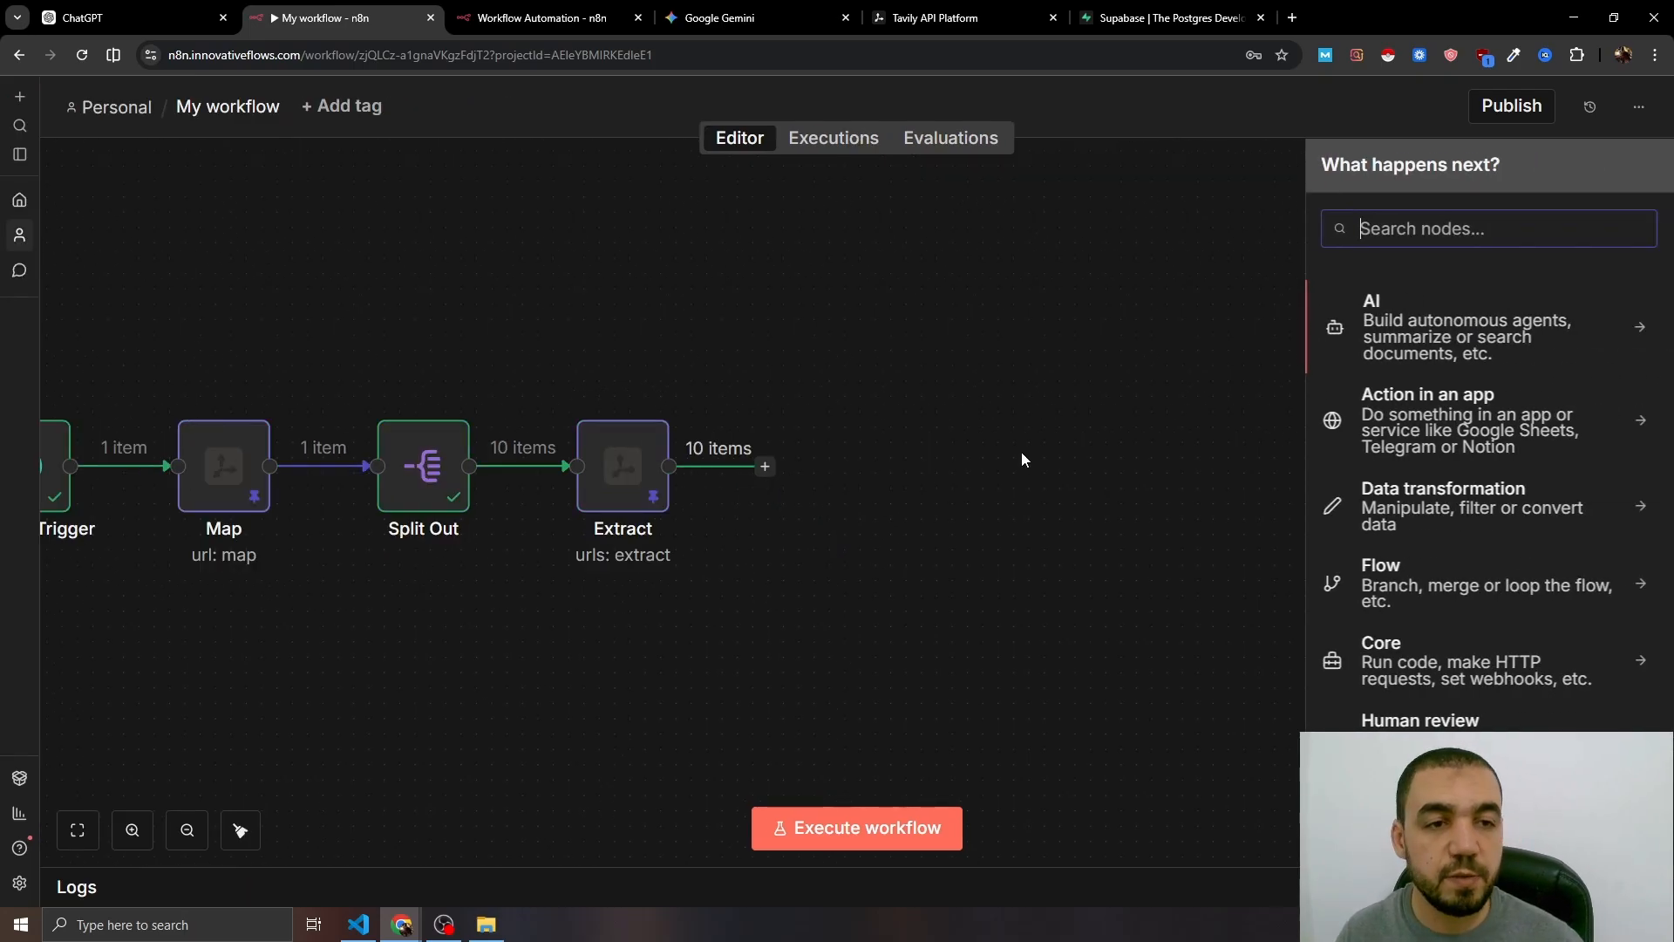
text(set)
click(1394, 315)
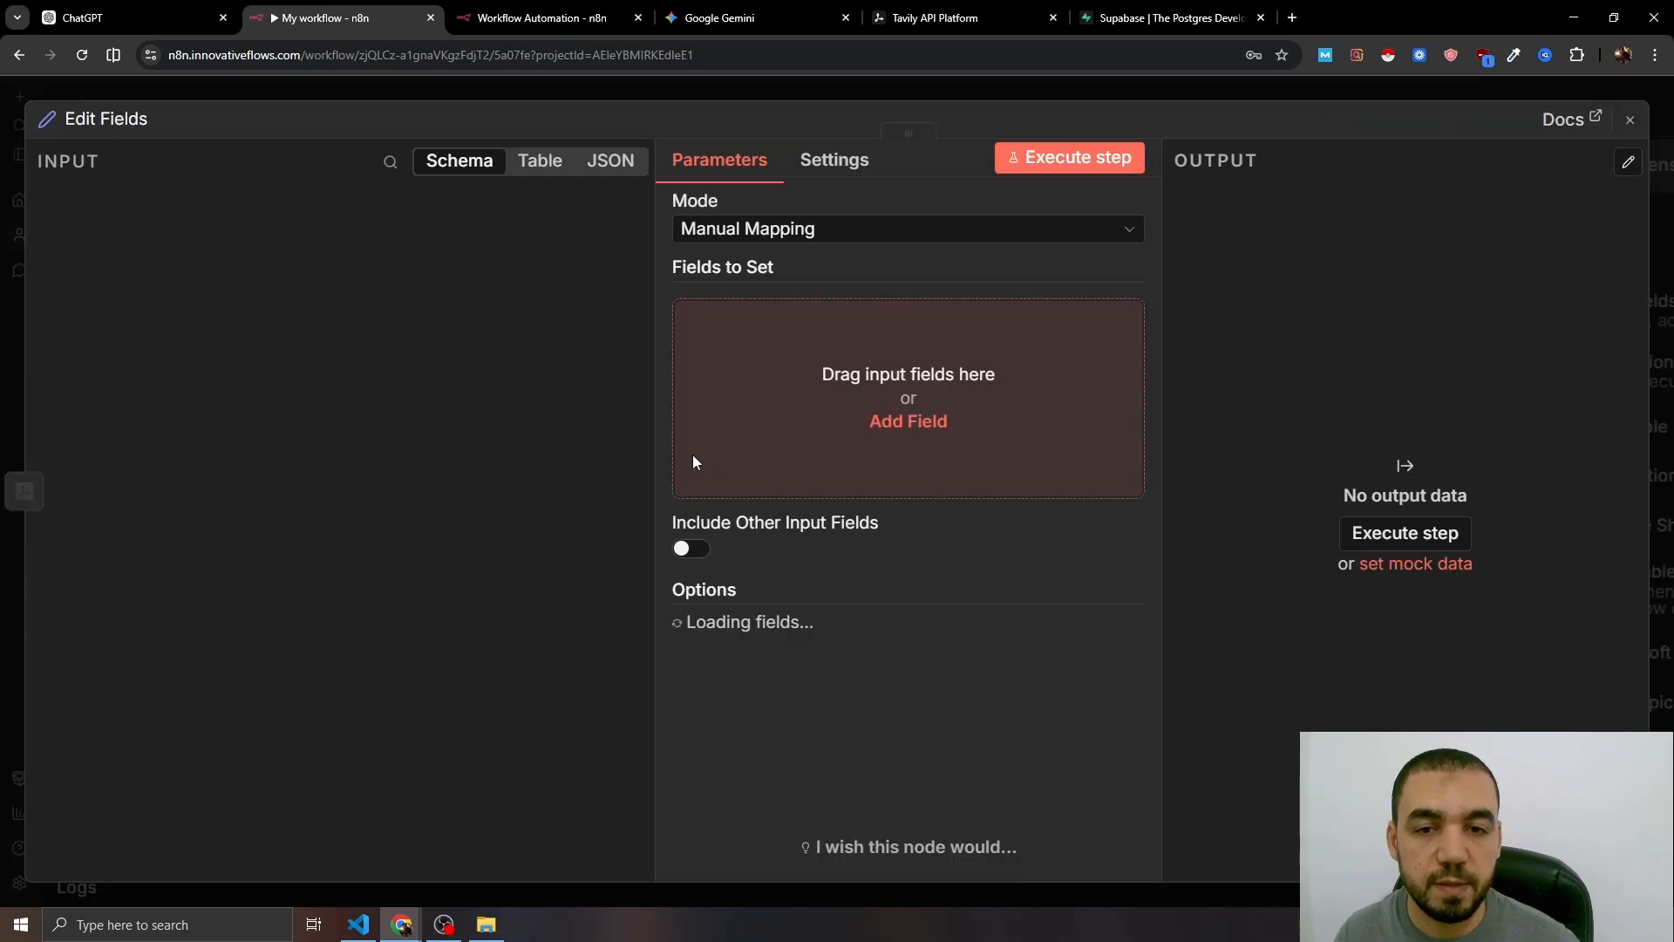
click(694, 454)
click(754, 320)
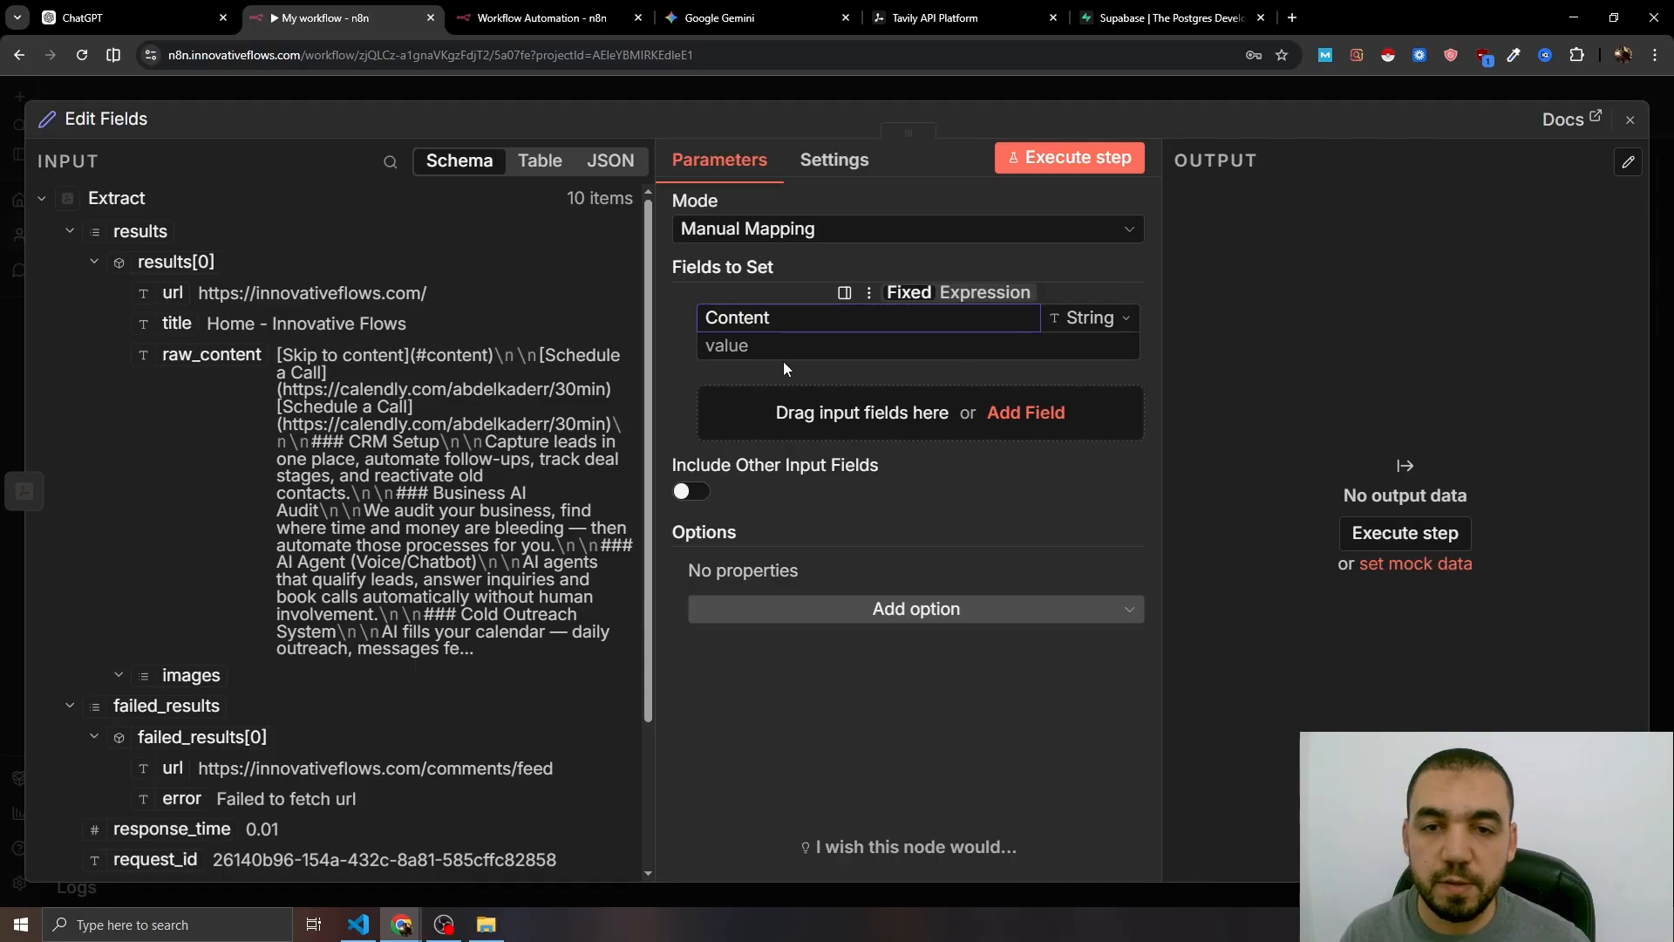
text(Content)
click(1057, 353)
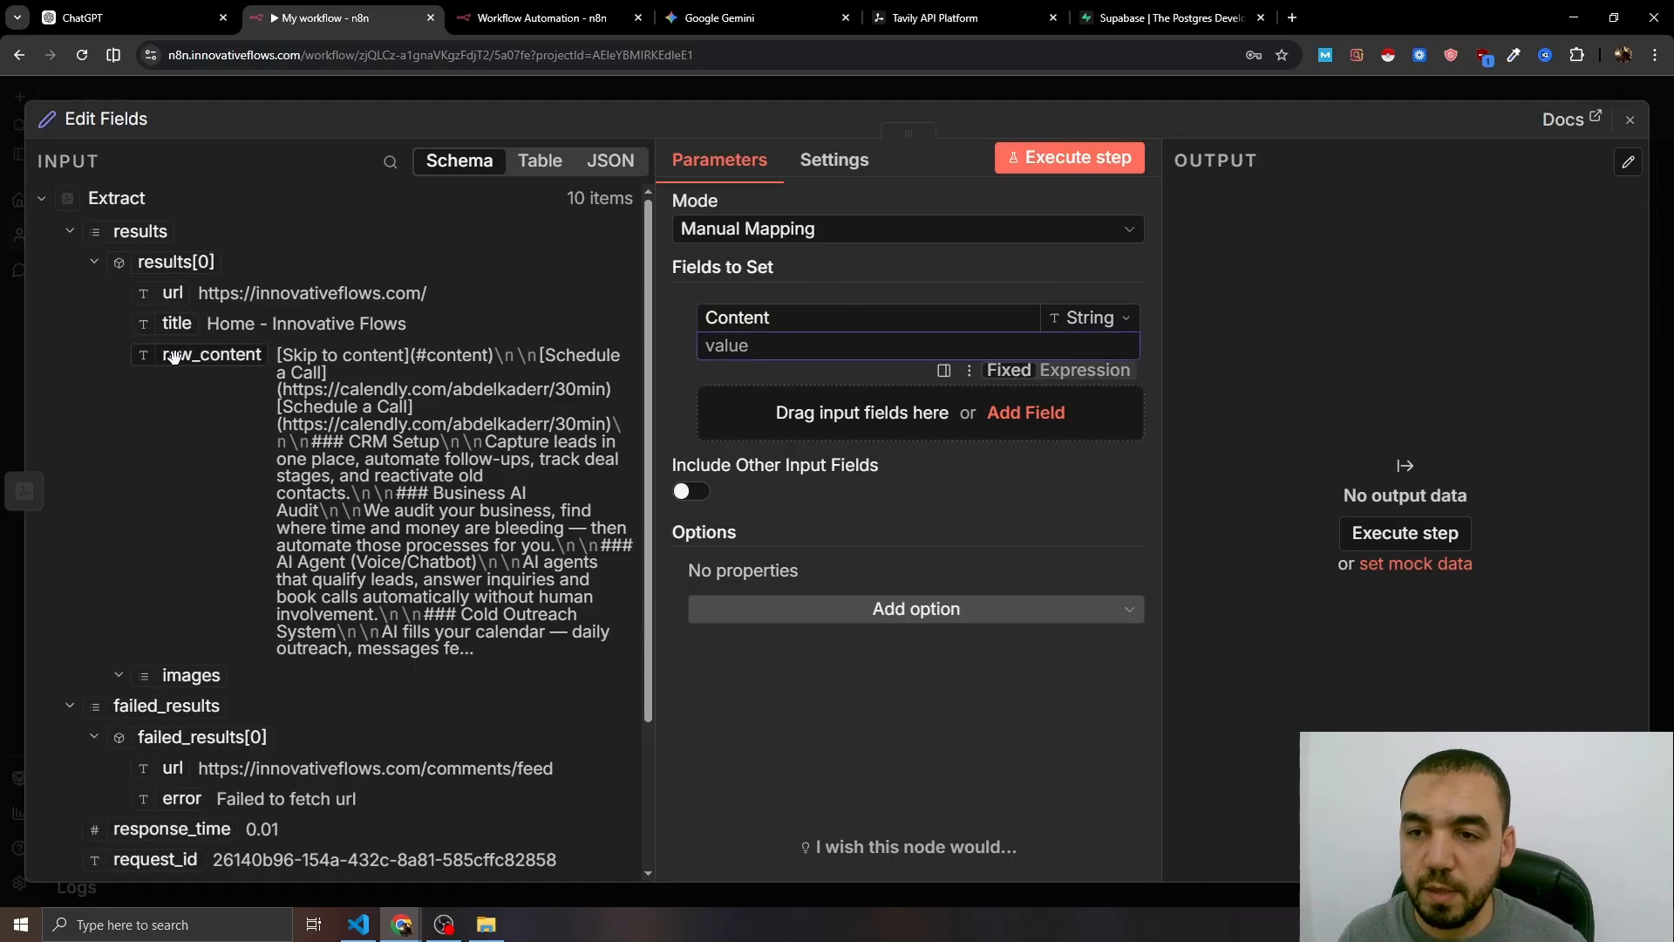
drag(175, 358, 871, 347)
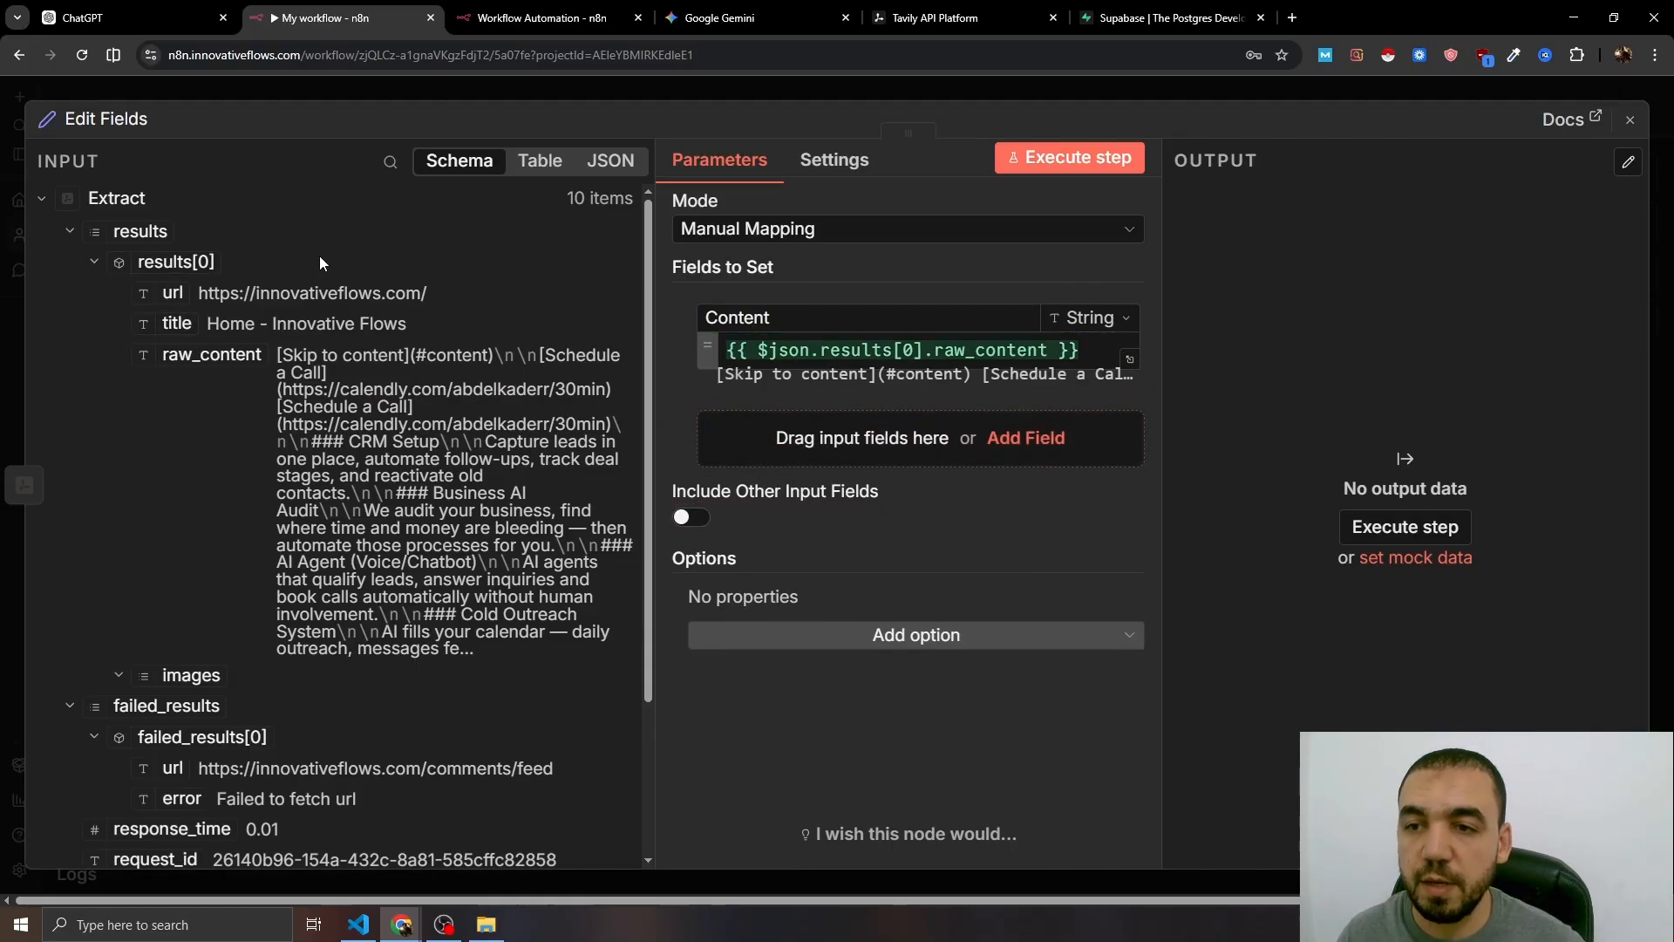
scroll(227, 288, down, 5)
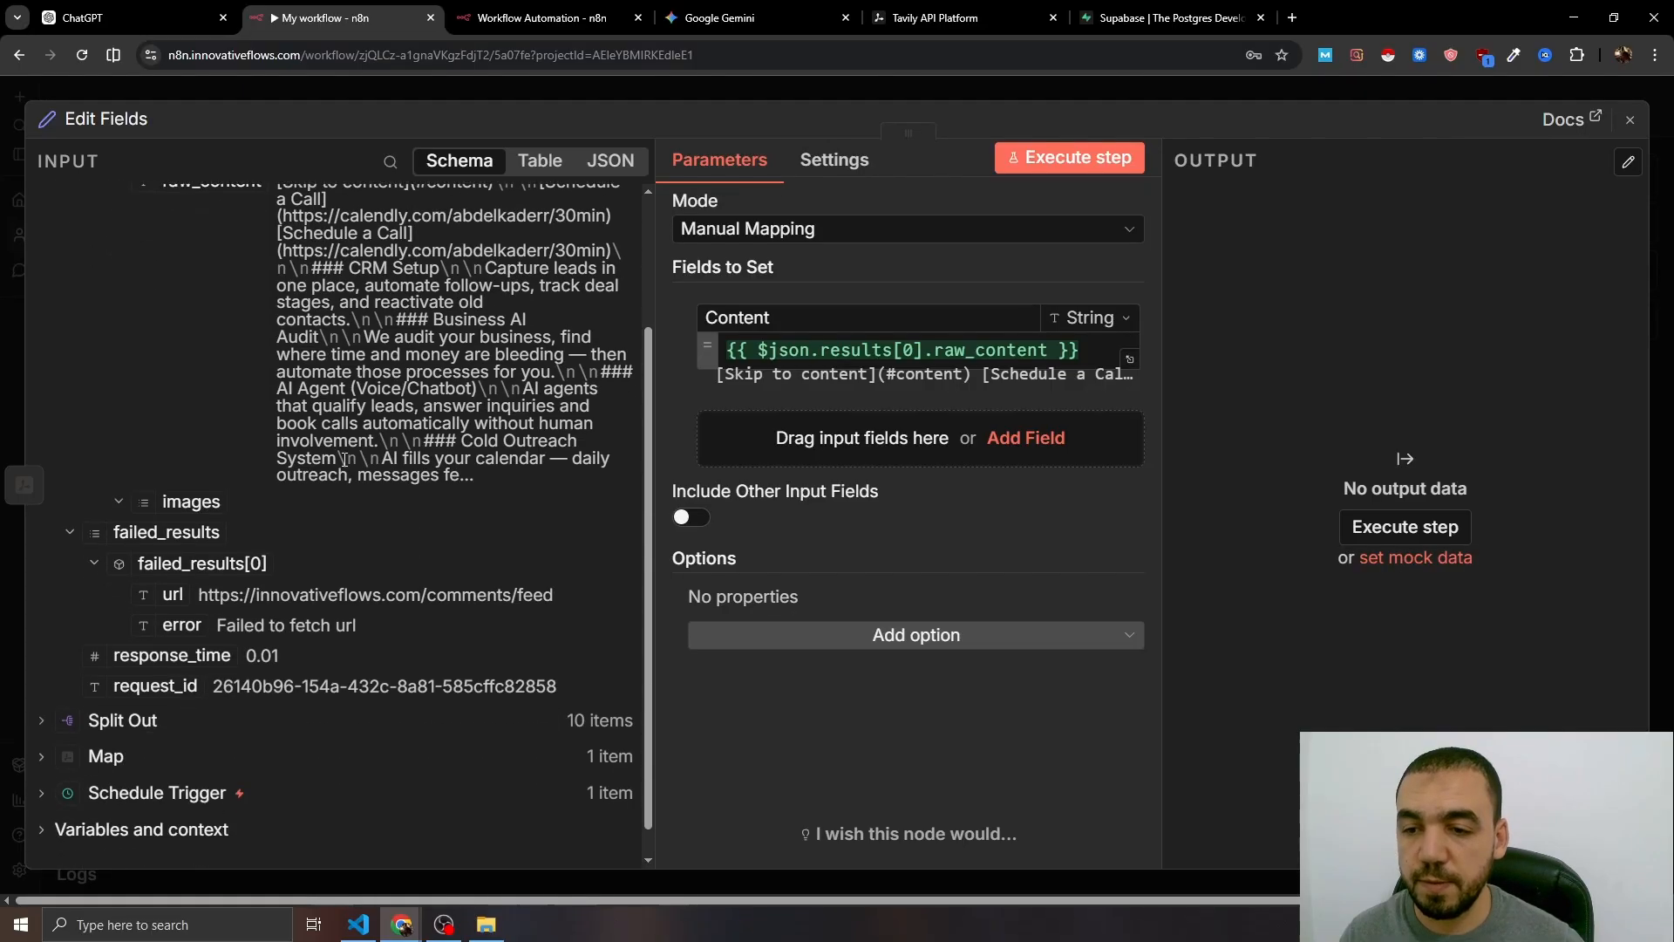
key(Escape)
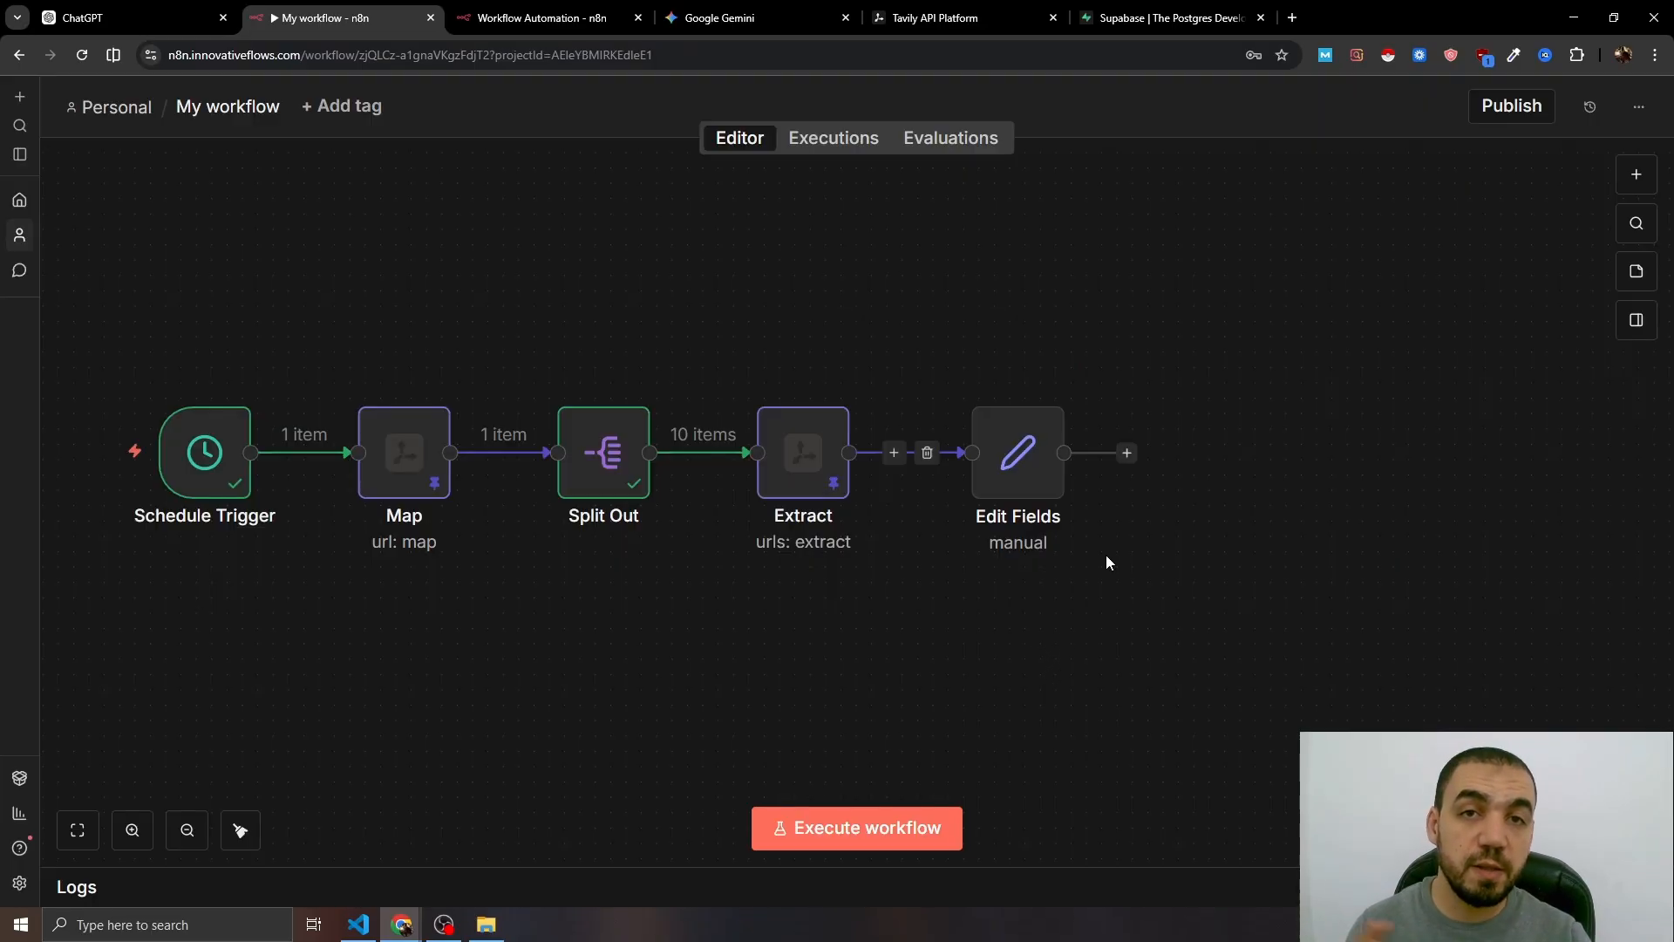
- Add an Aggregate node after Edit Fields that combines the Content field, then execute the workflow
click(1126, 453)
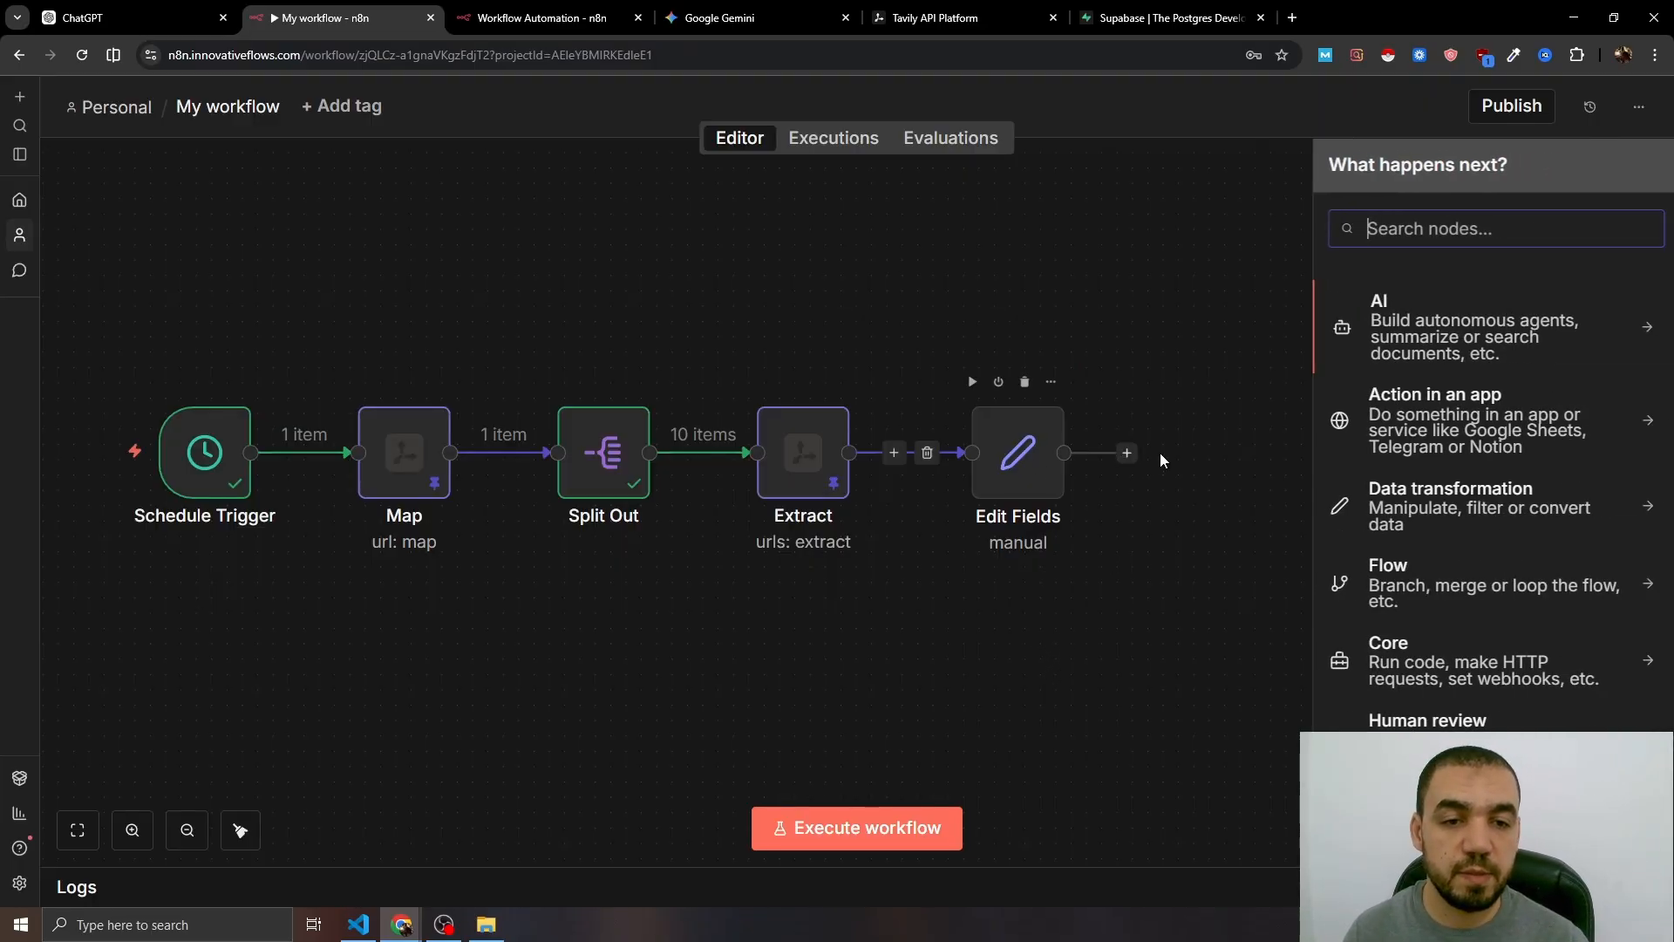
text(agg)
click(1404, 329)
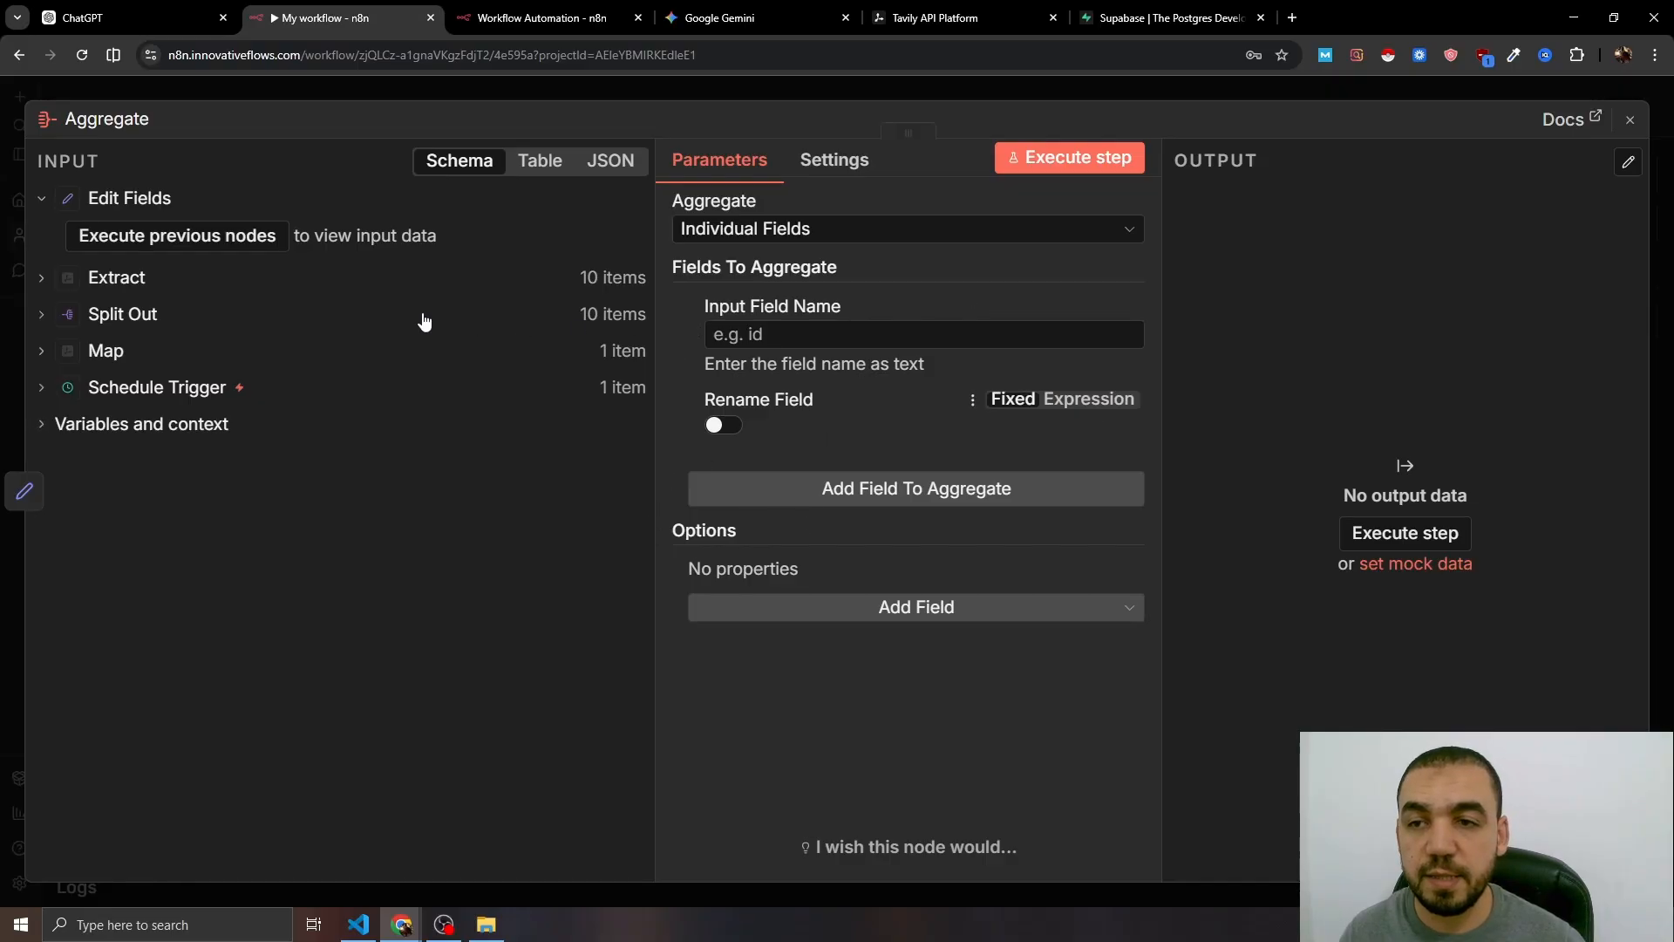
click(229, 242)
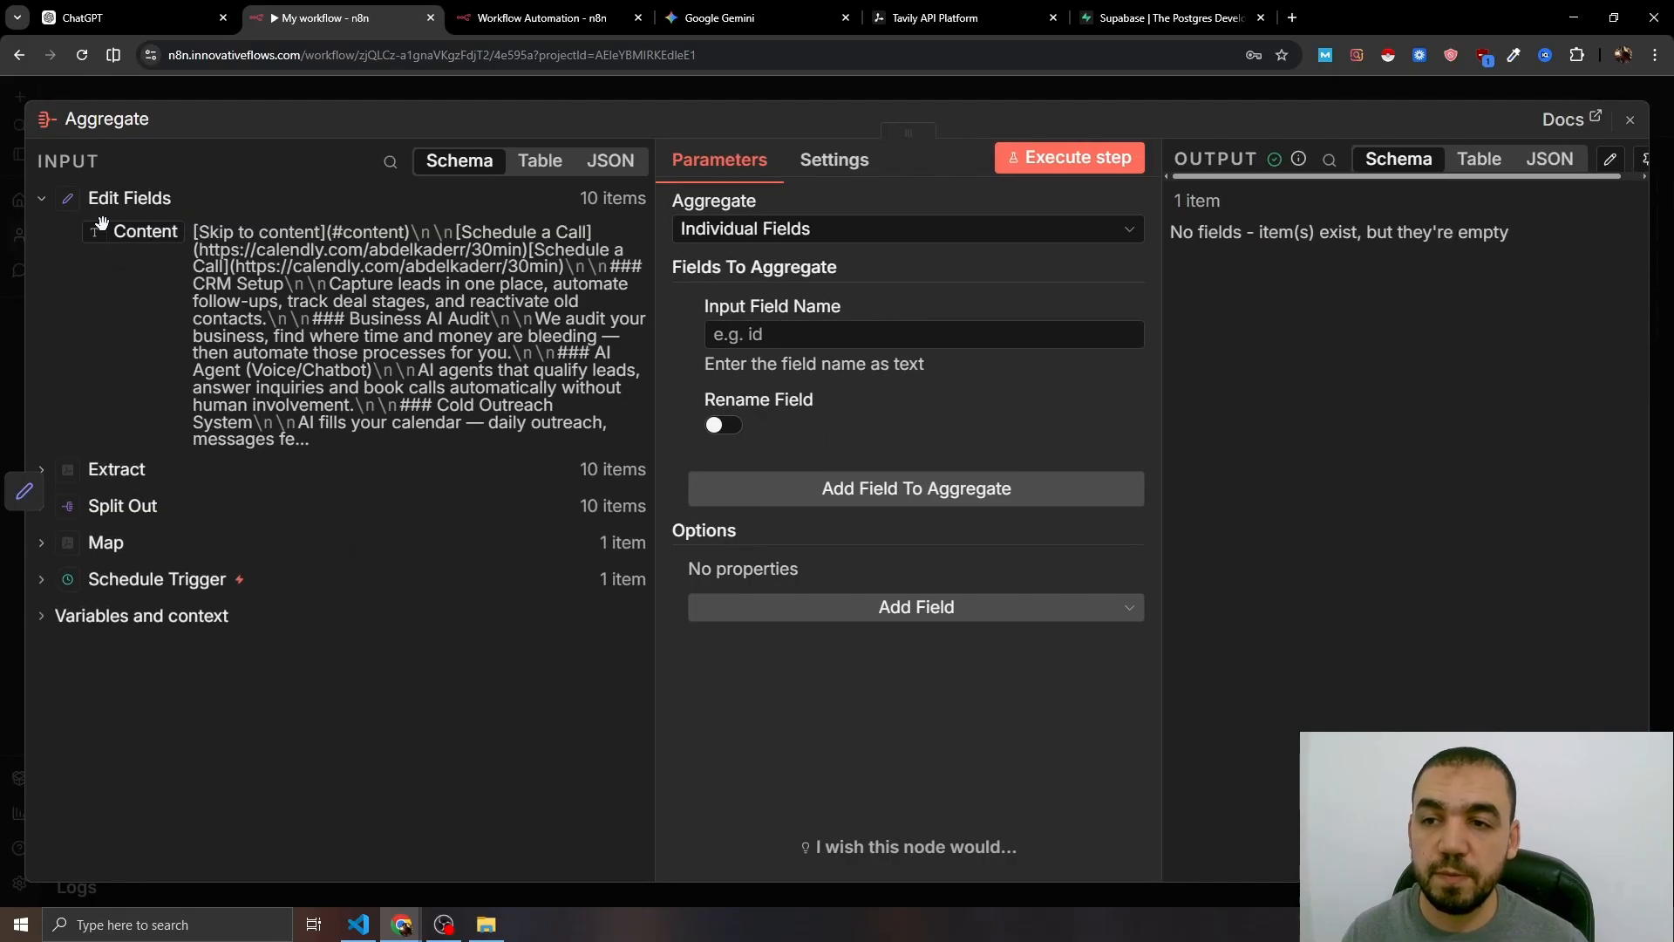
drag(131, 232, 774, 337)
click(948, 89)
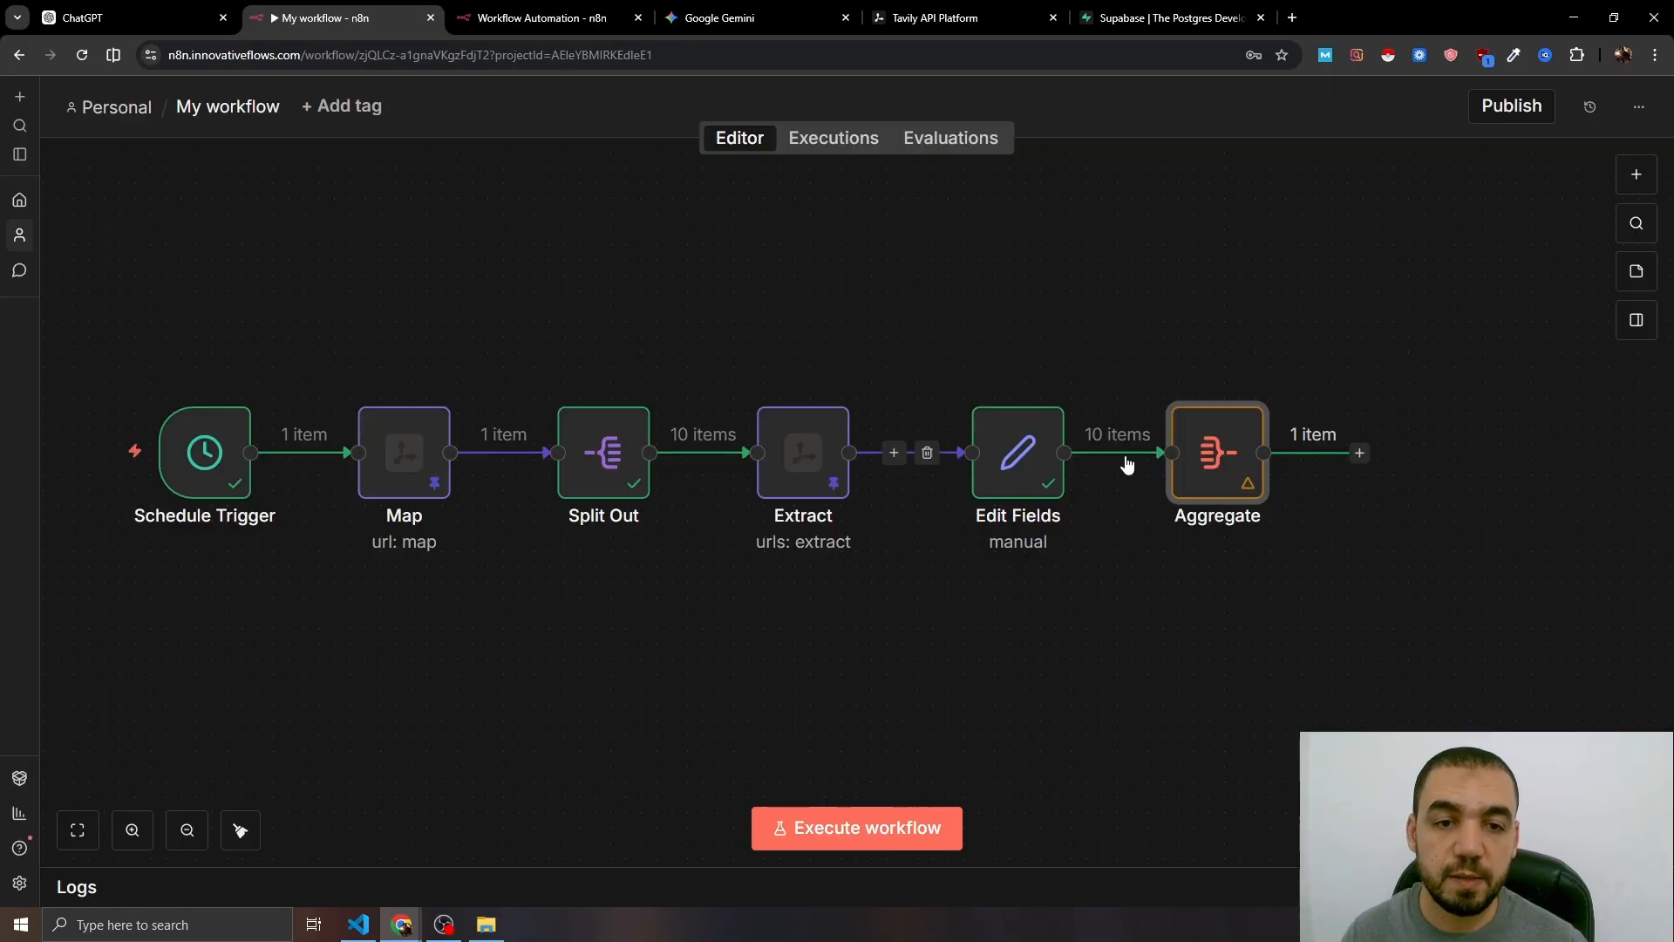
drag(1287, 548, 1018, 493)
click(833, 839)
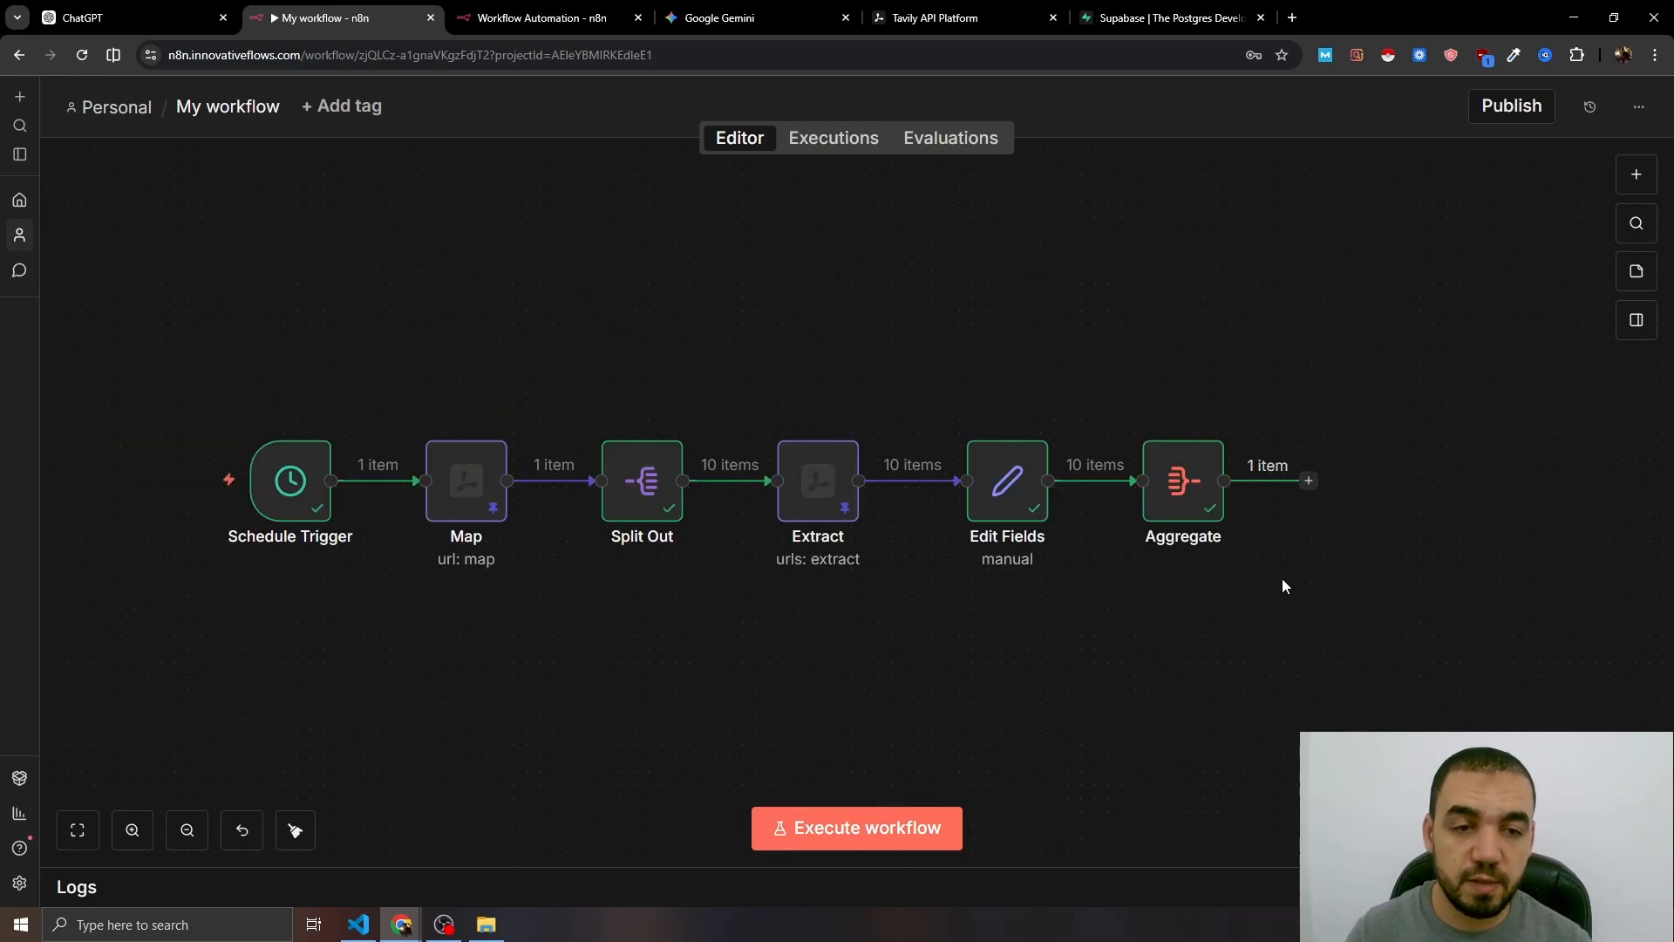
- Add an Edit Fields node after Aggregate setting Formating to the aggregated Content joined with '\n\n'
click(1309, 481)
text(set)
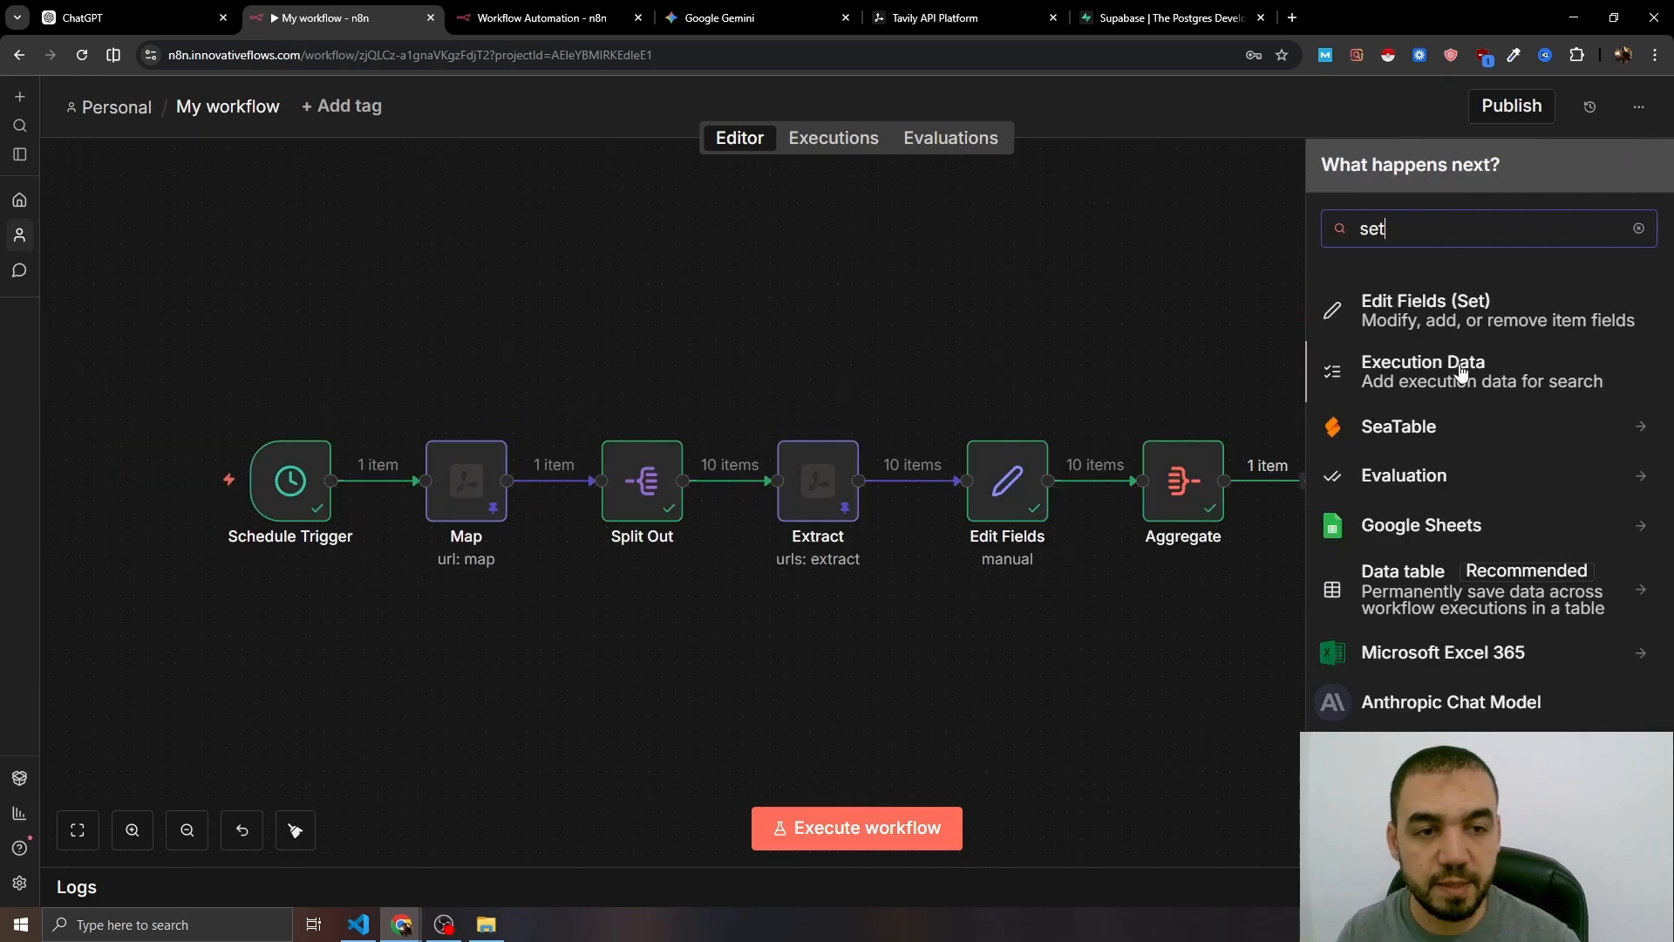
click(1486, 314)
click(911, 418)
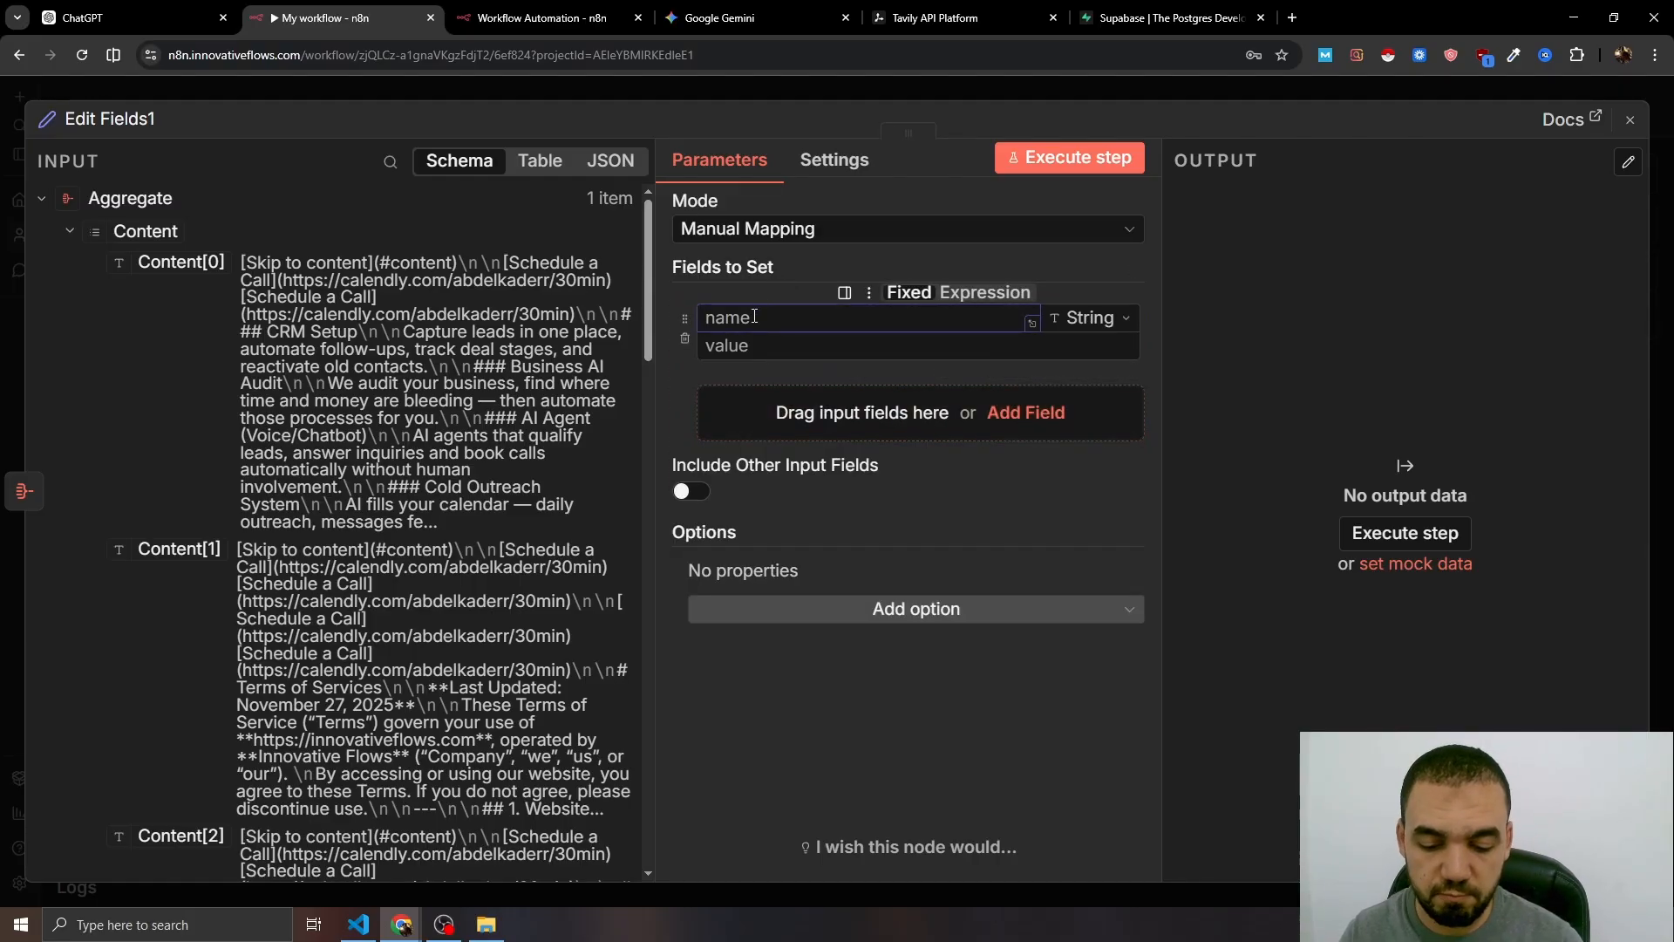
text(Formating)
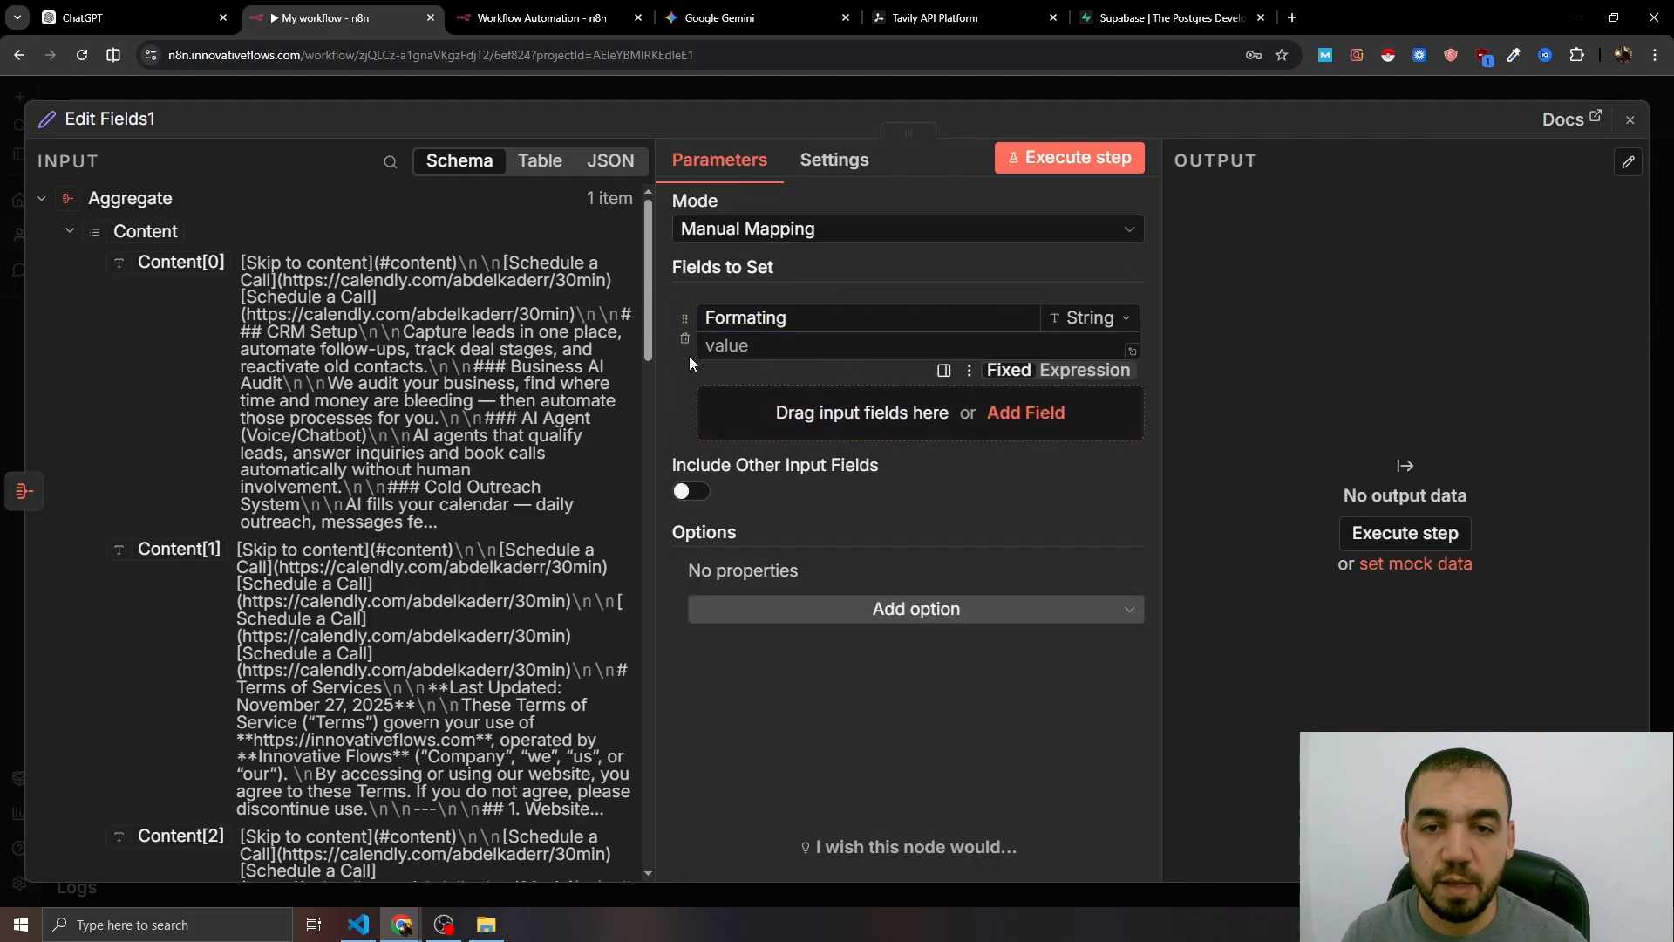
click(1079, 370)
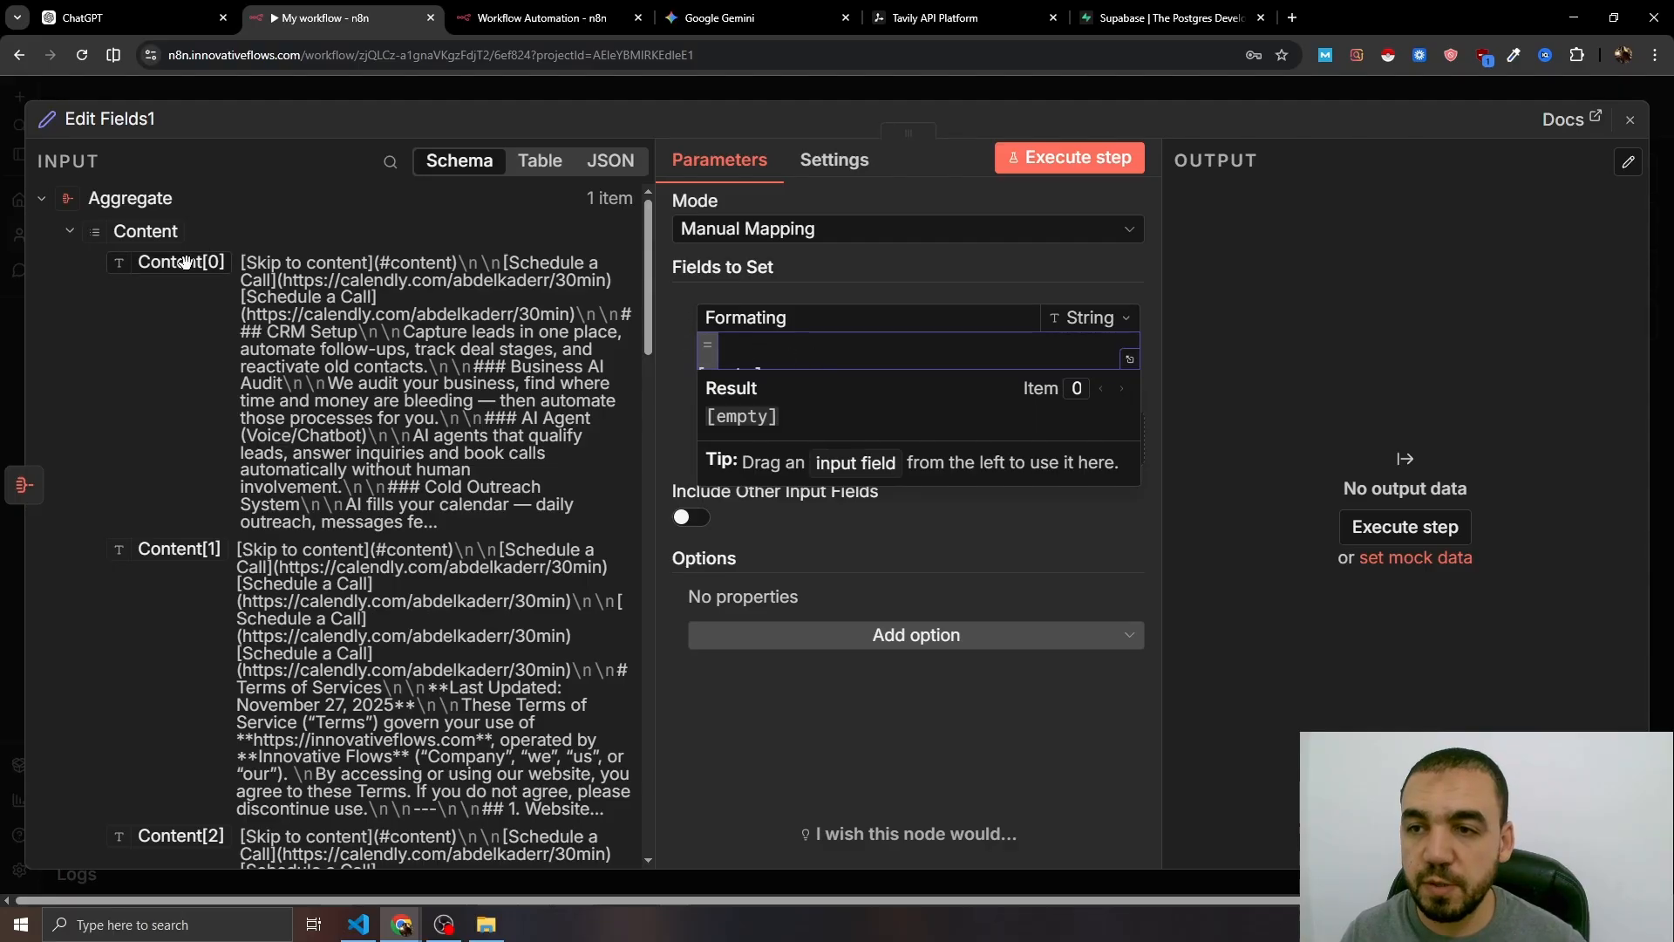
drag(144, 248, 872, 351)
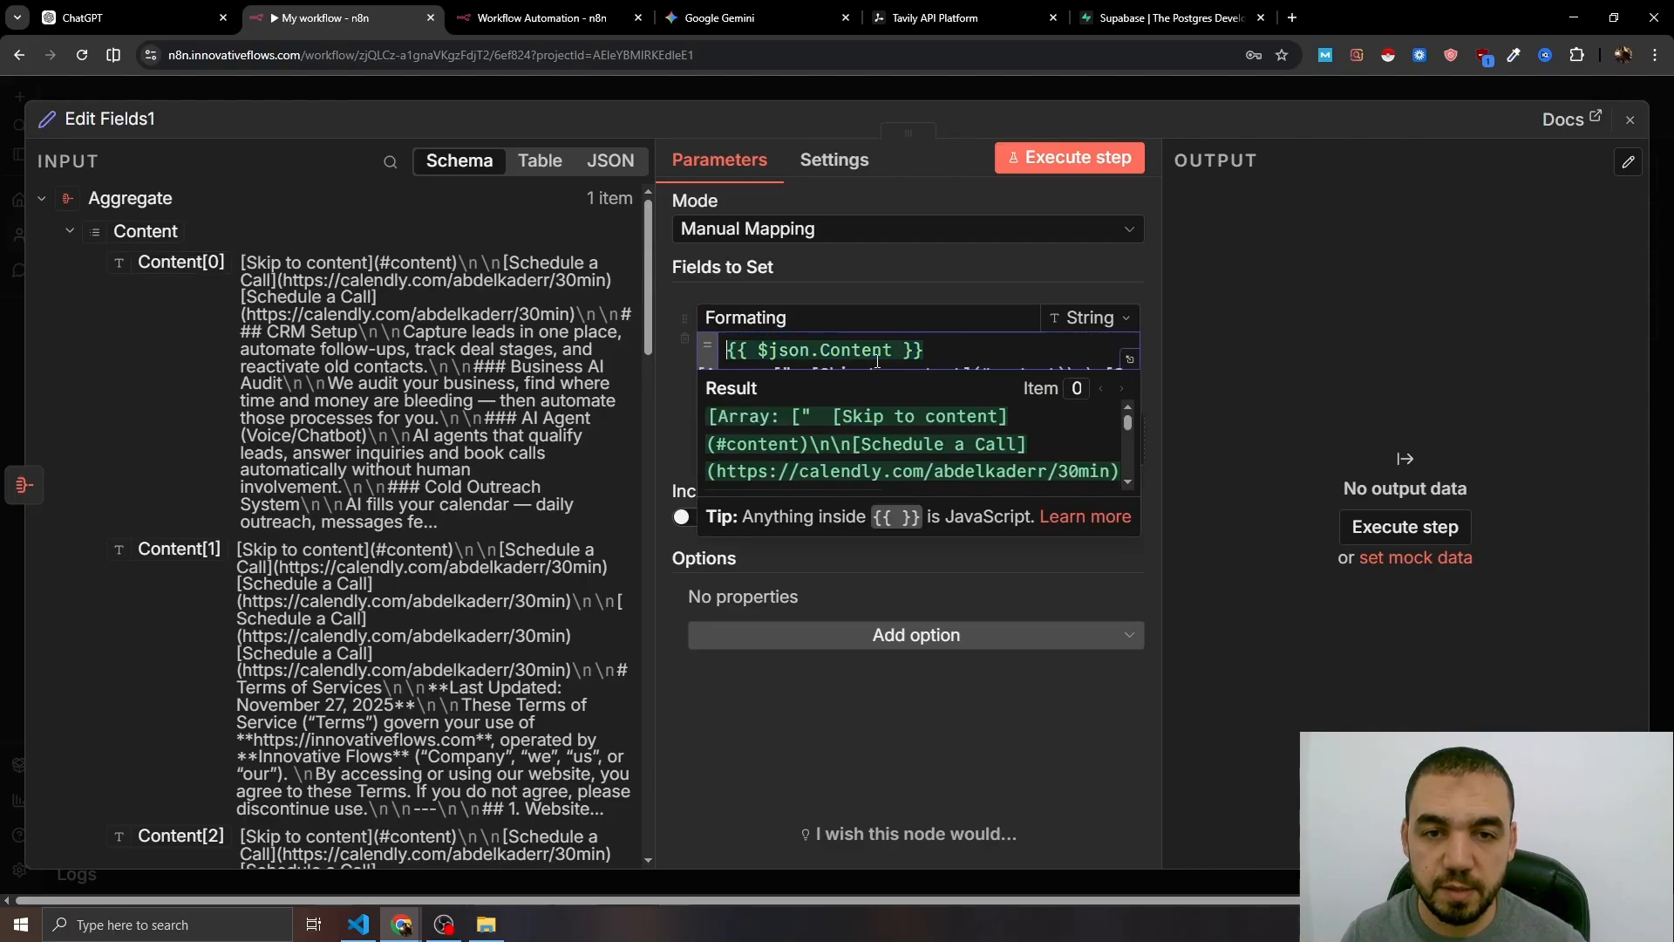
text(.join('\n\n'))
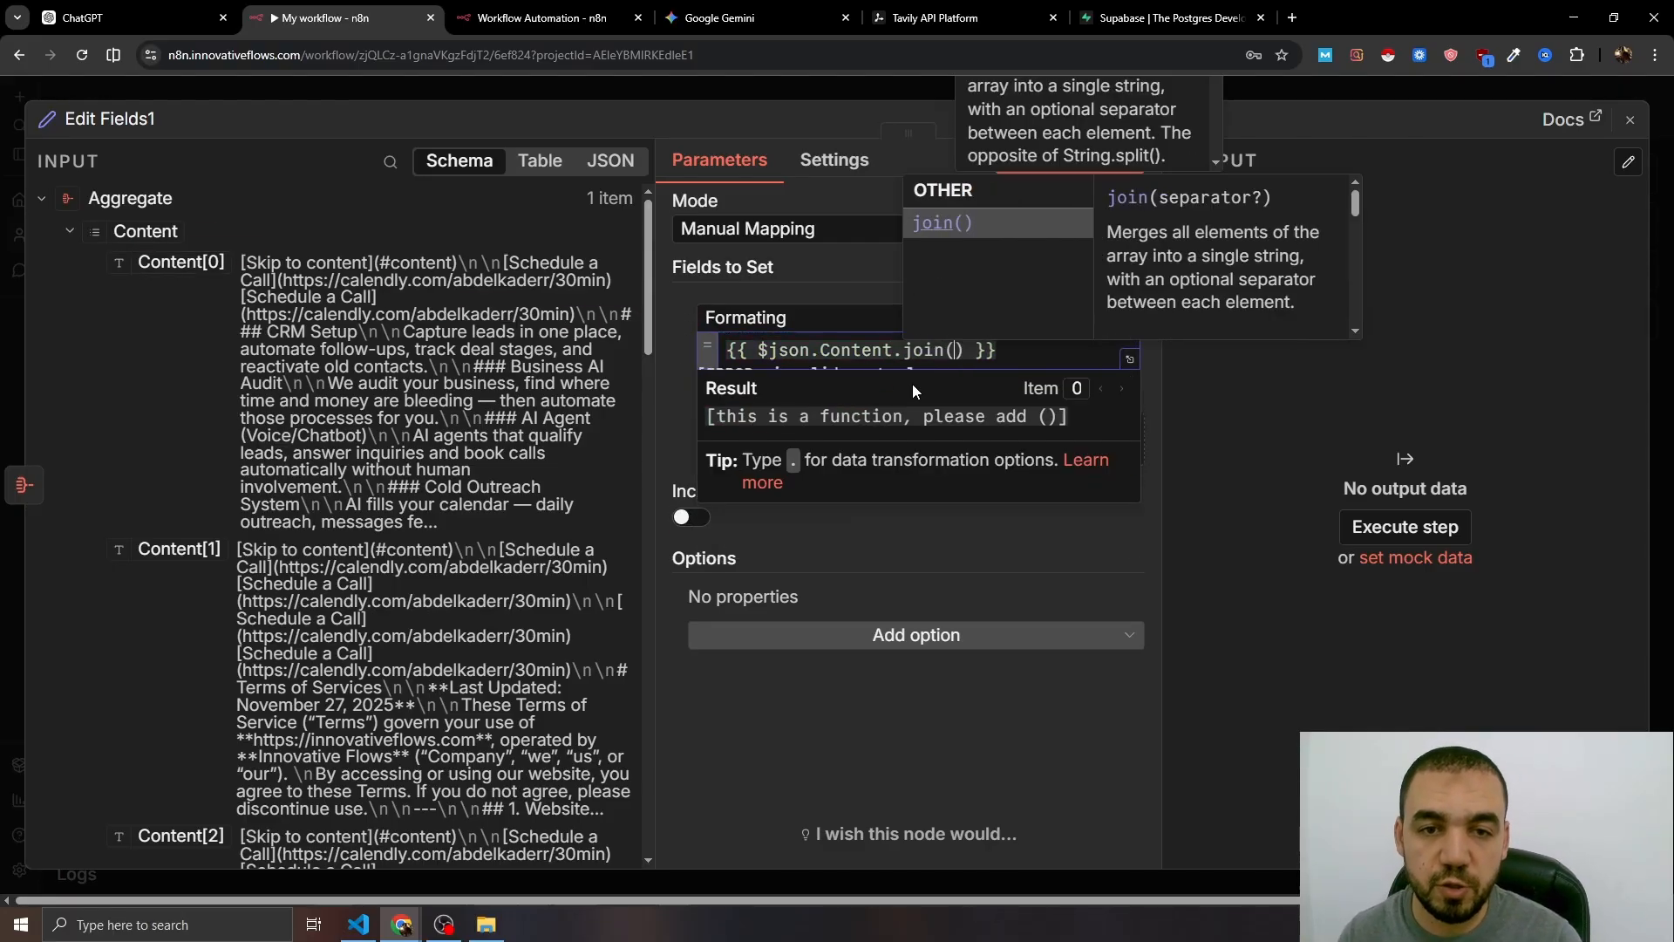
click(1041, 604)
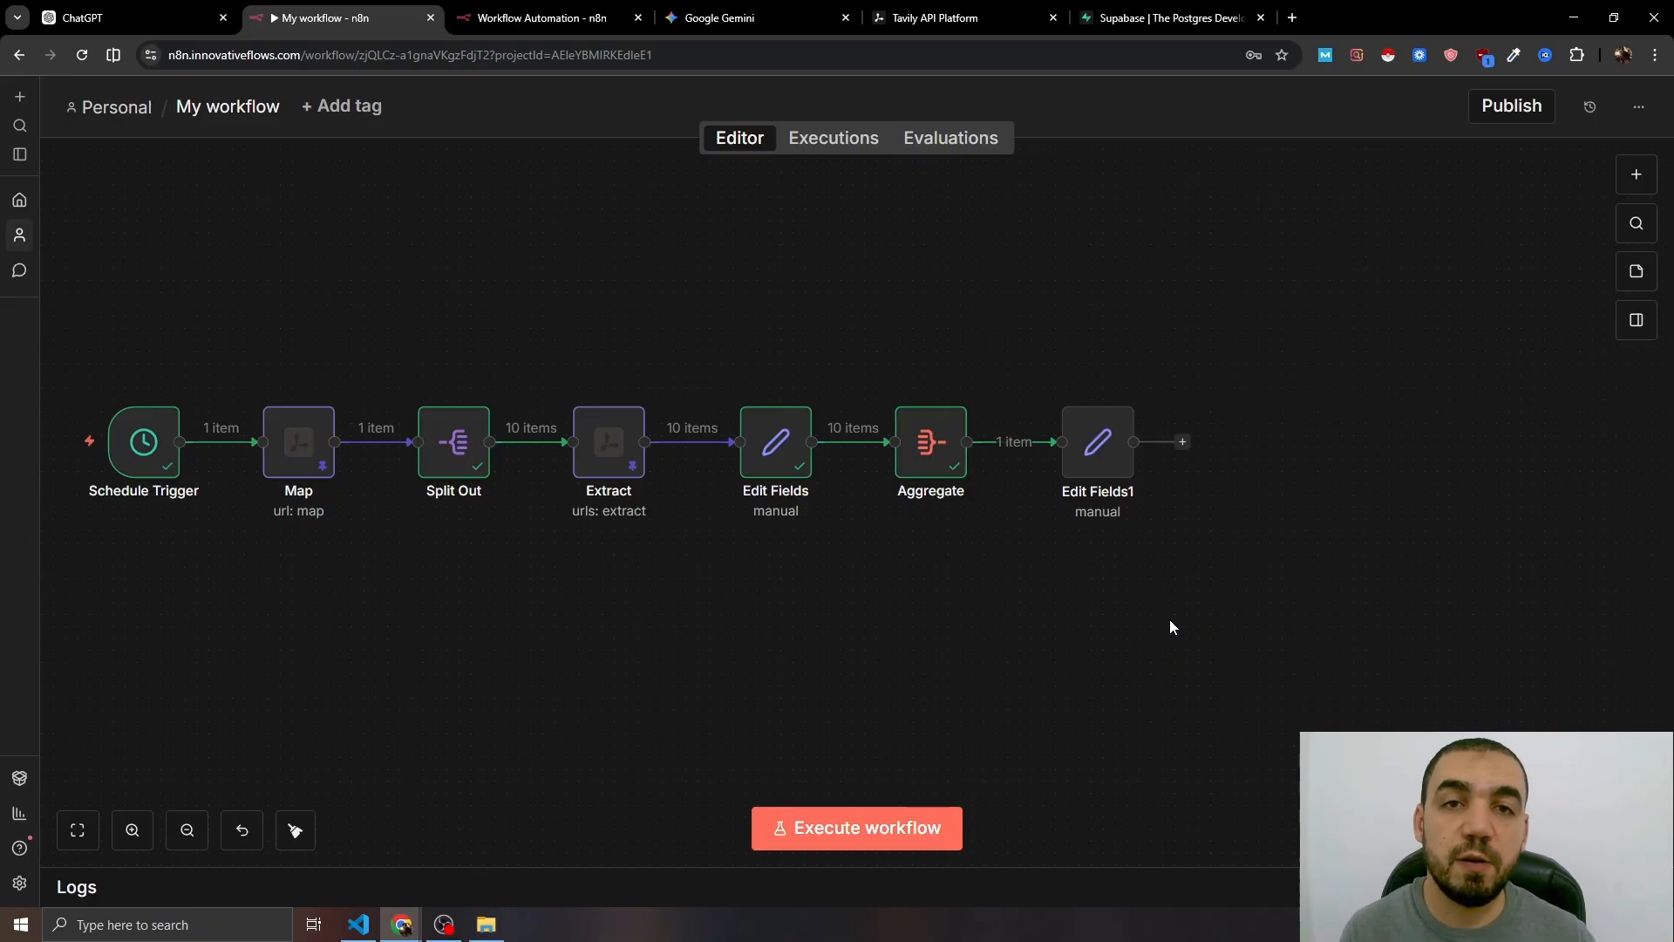
- Add a Supabase Vector Store node in Add Documents mode after Edit Fields1, then switch to Supabase
click(1183, 442)
text(supa)
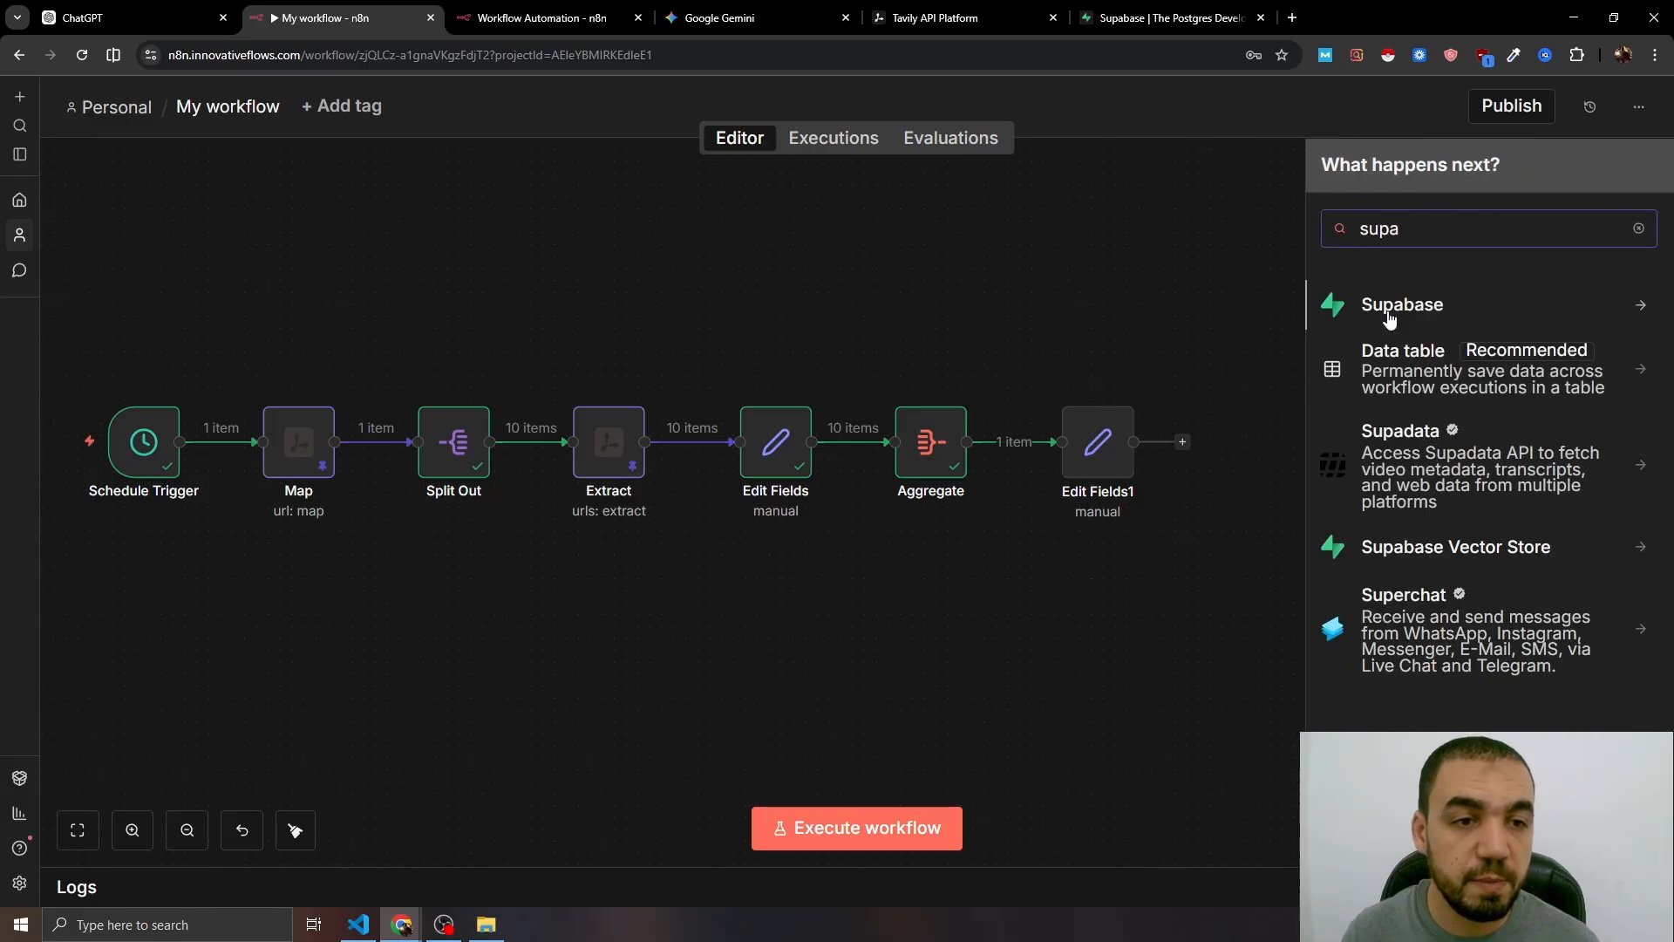
click(1374, 549)
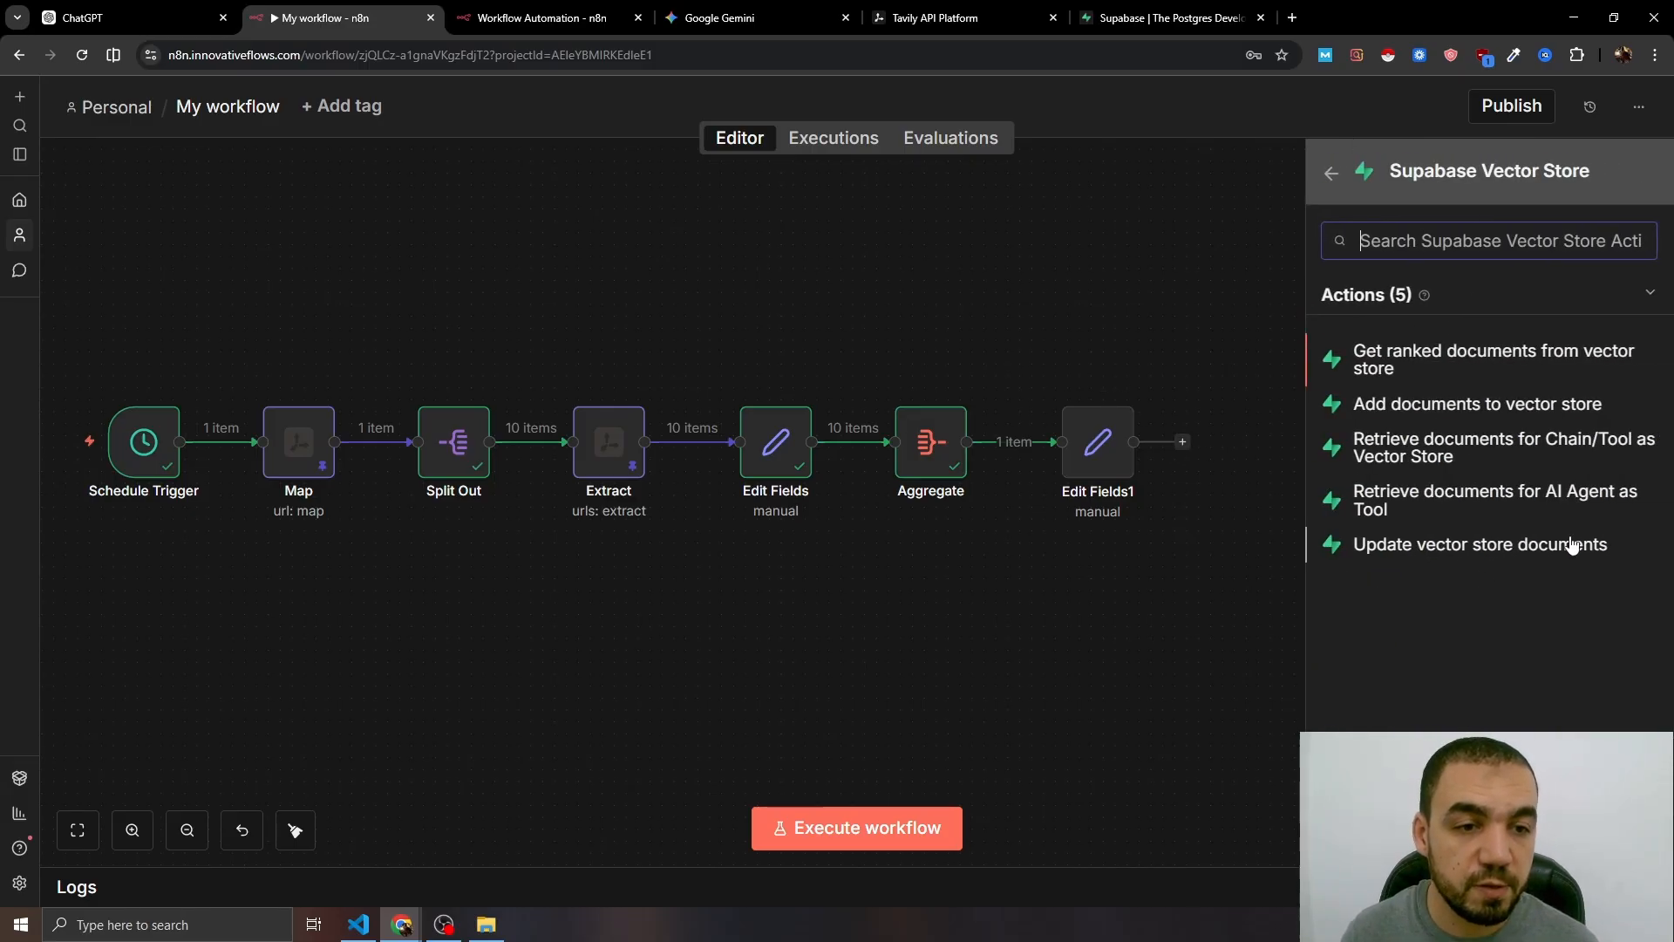
click(1440, 406)
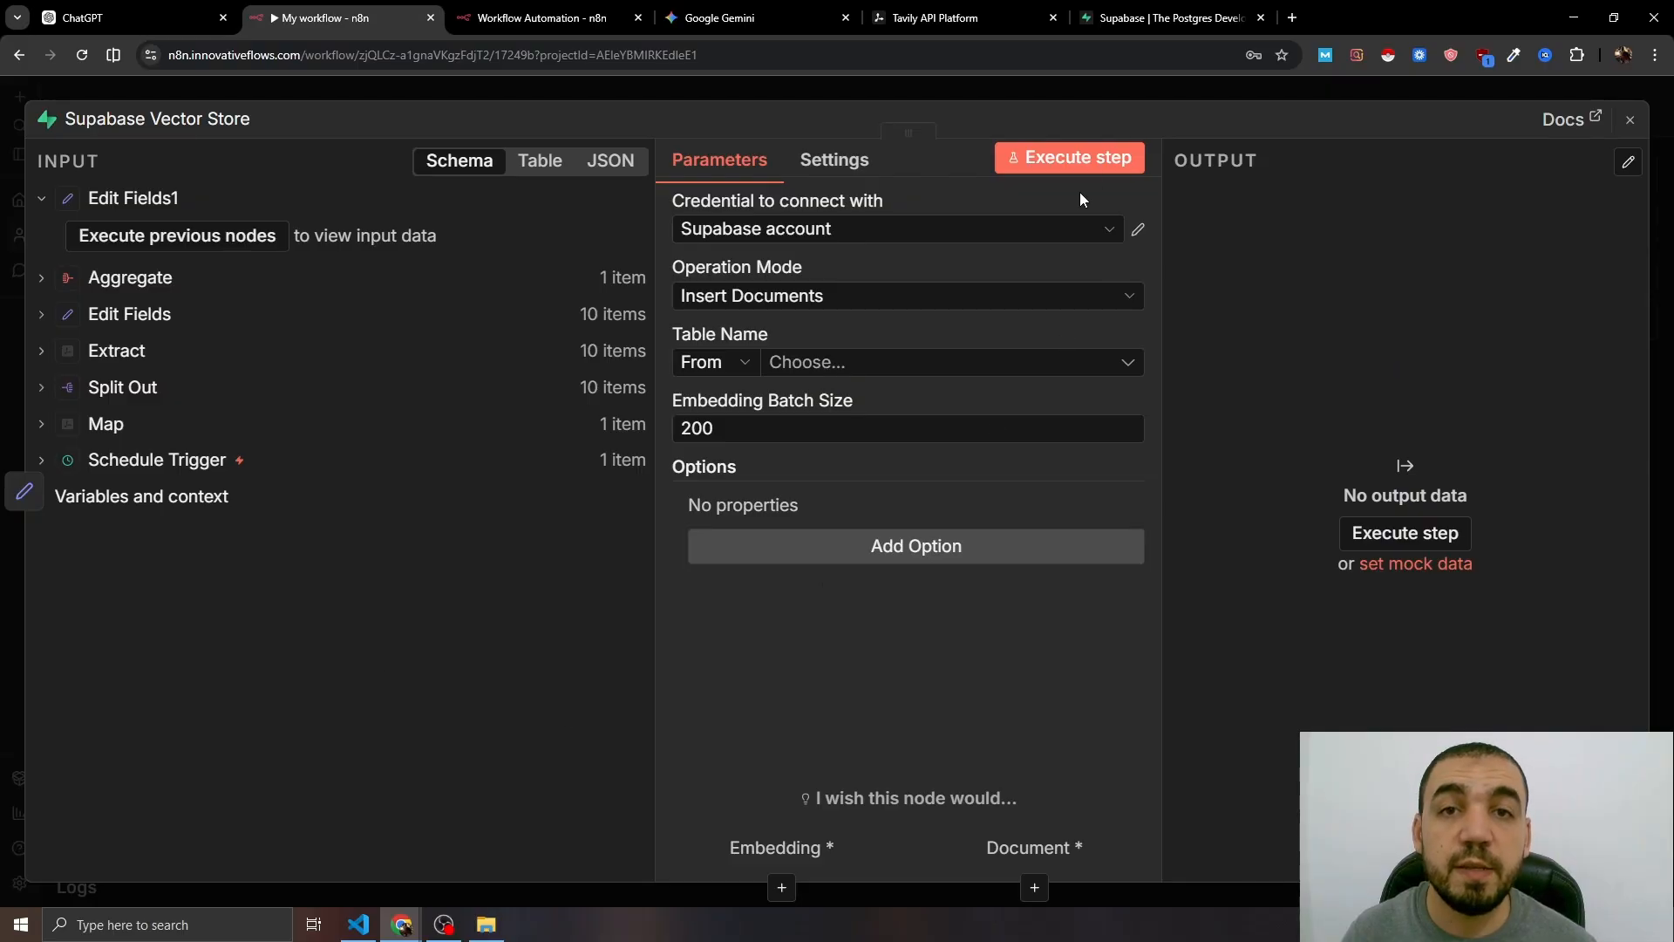
click(1160, 18)
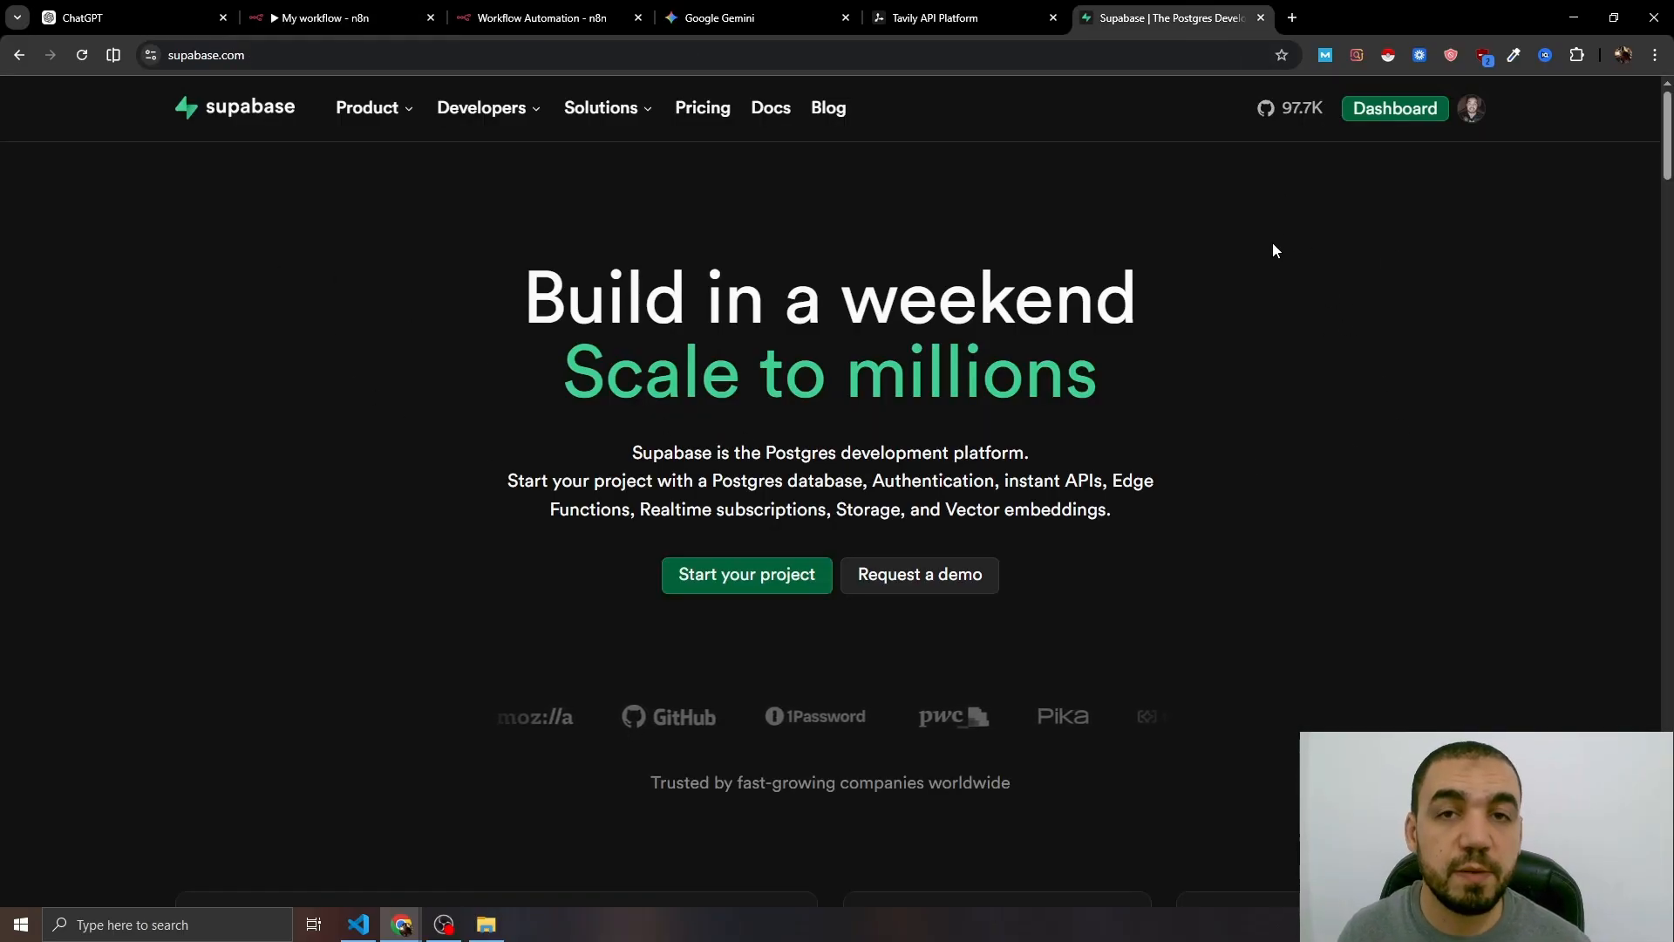
- Copy the Customer Support Agent project's Data API URL and open the Supabase credential list in n8n
click(1387, 120)
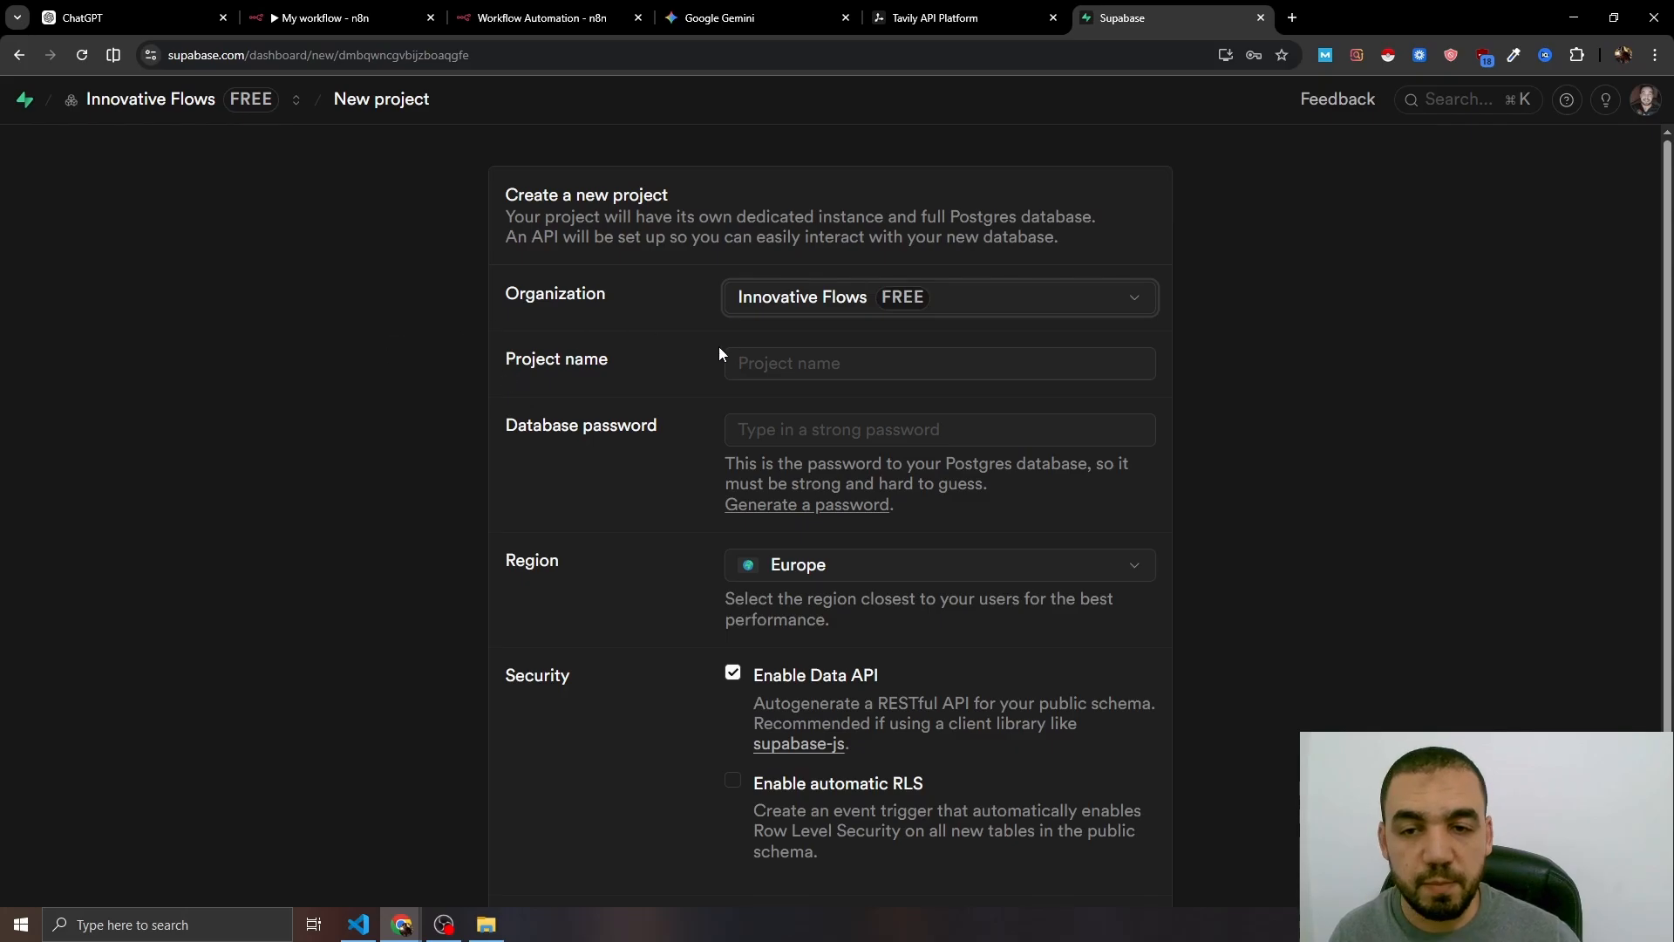
scroll(710, 523, down, 2)
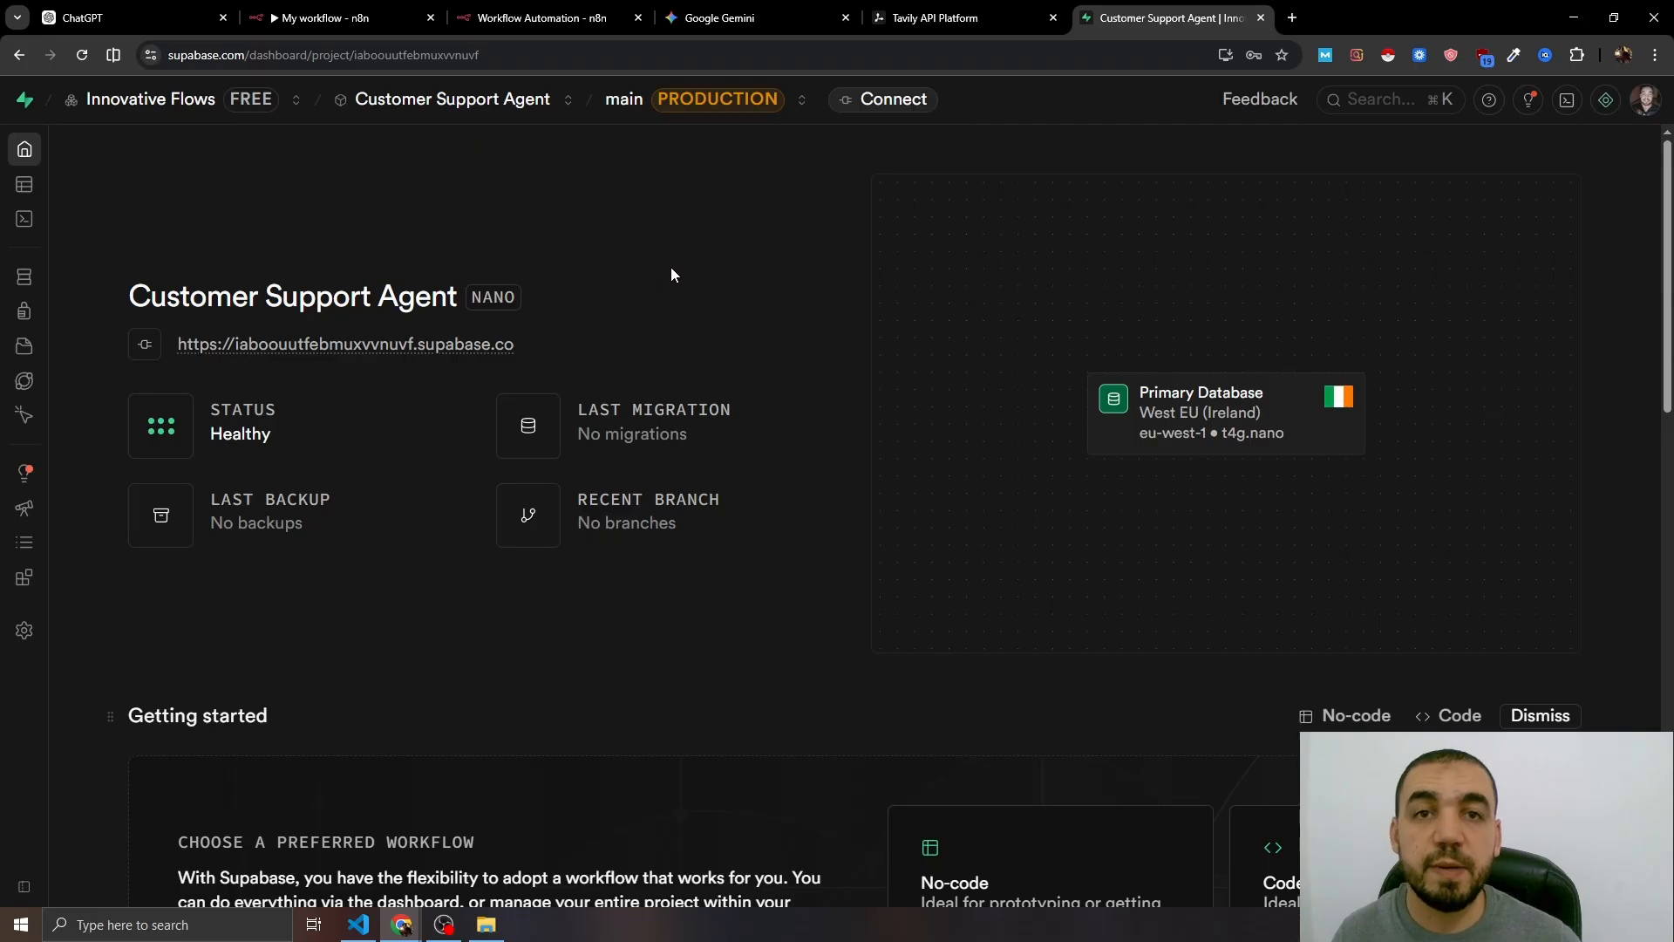
click(50, 633)
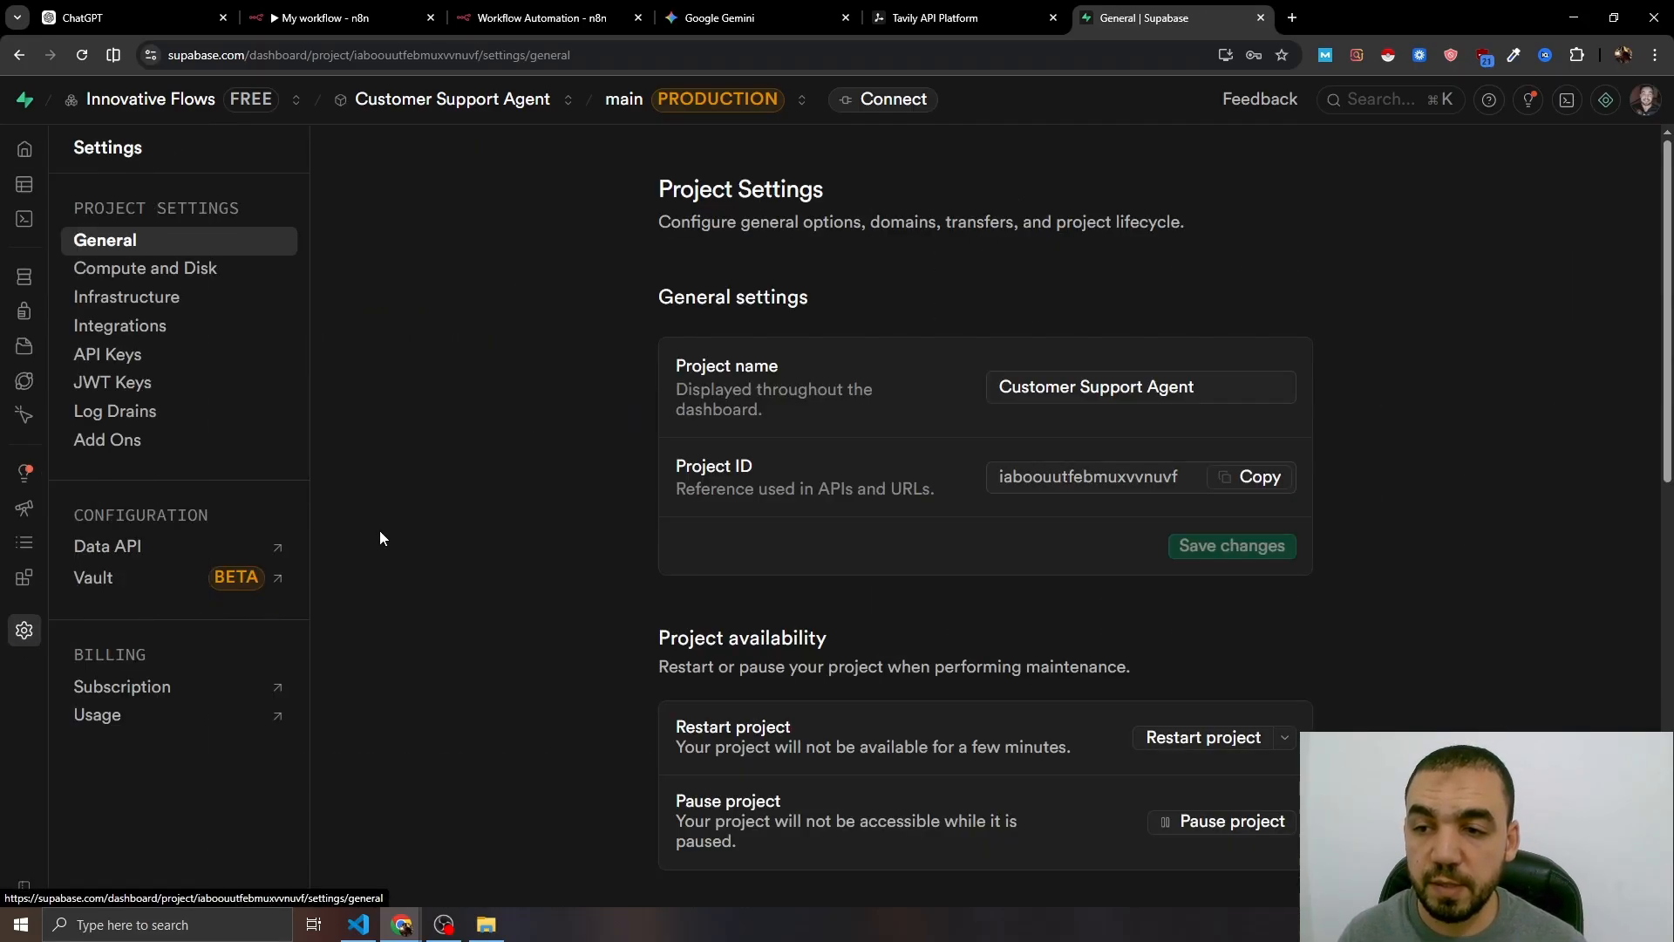
click(145, 547)
scroll(410, 595, down, 1)
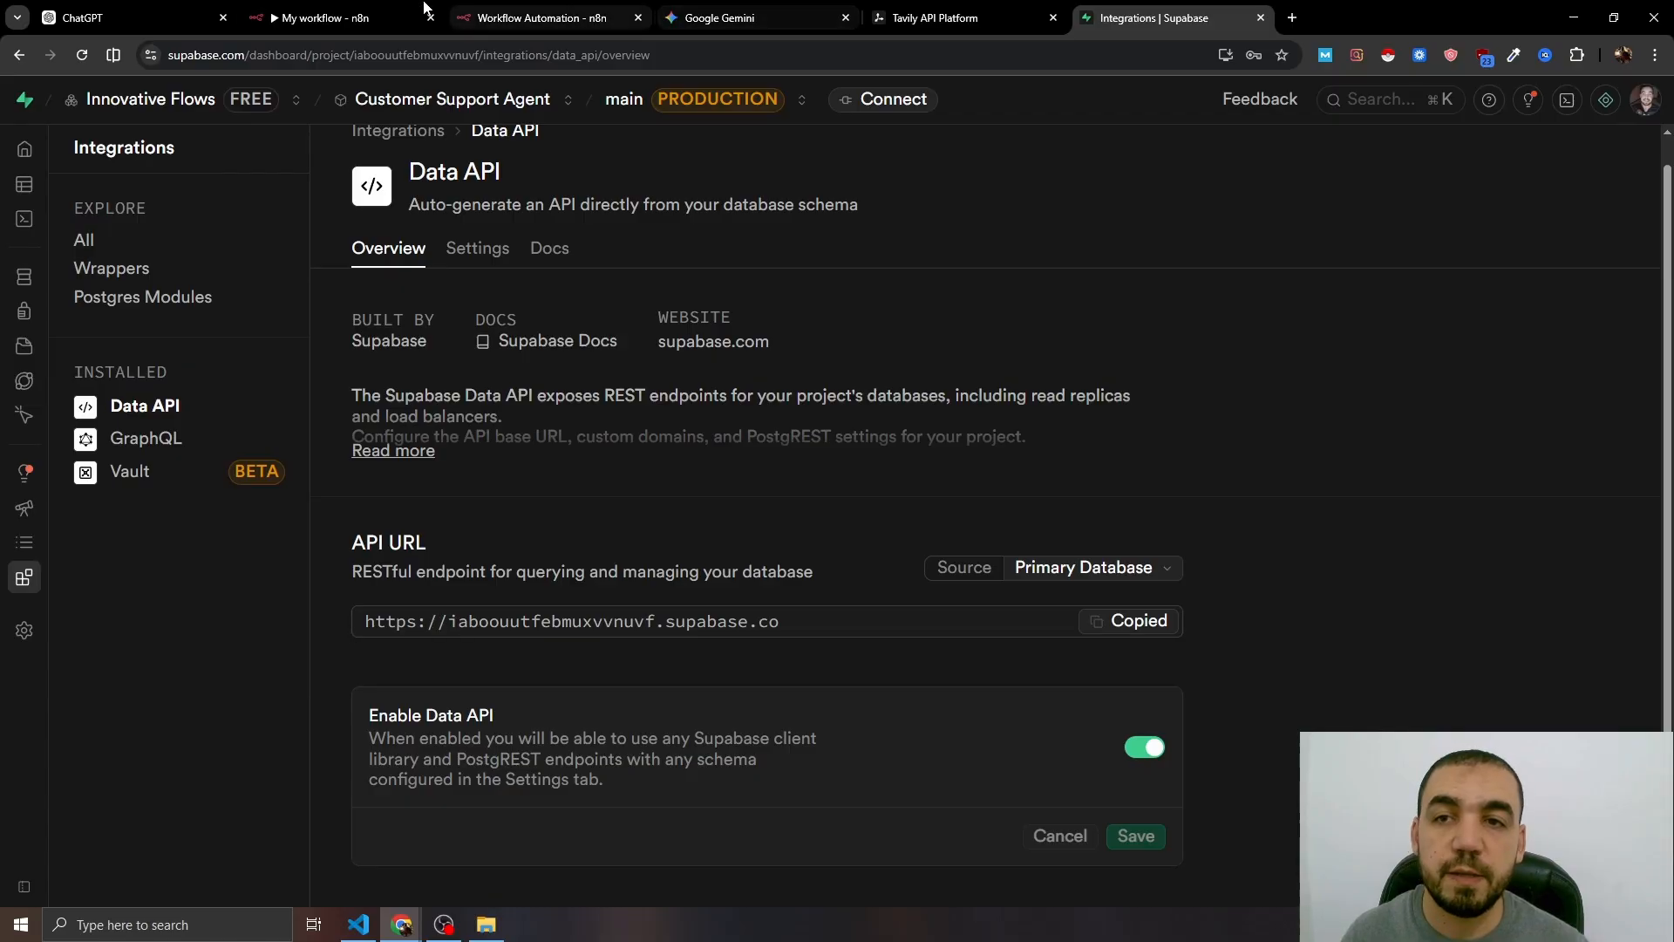
click(331, 17)
click(820, 228)
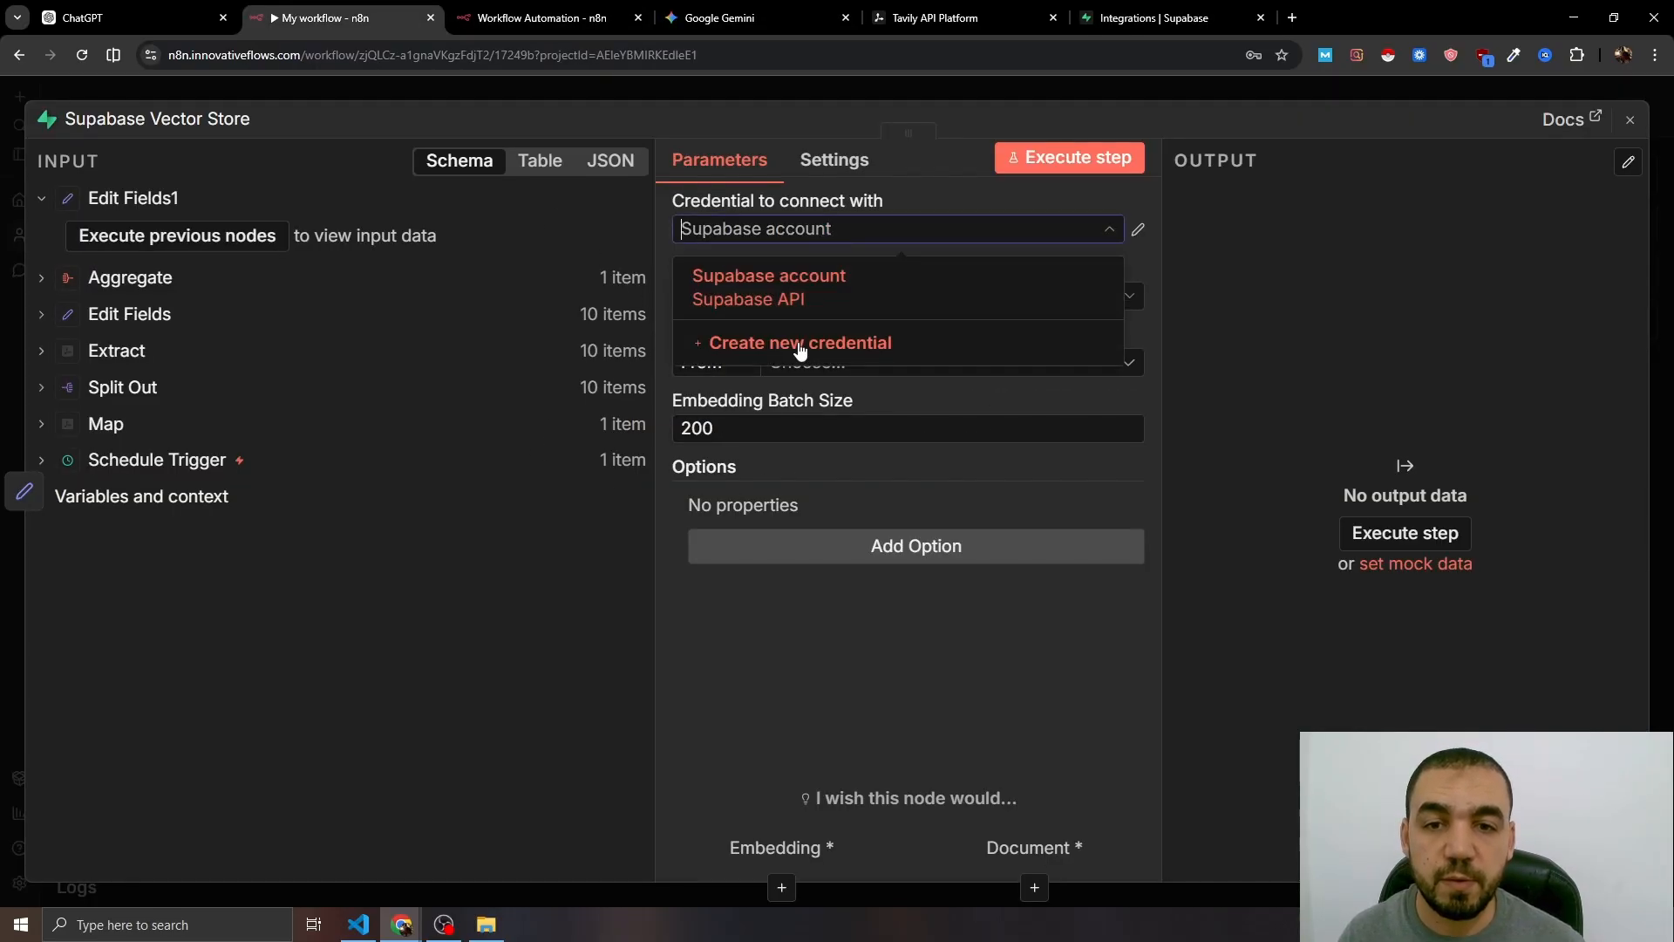
- Start a new Supabase credential and paste the project URL into Host
click(796, 342)
click(665, 493)
key(ctrl+v)
click(599, 410)
text(https://iaboouutfebmuxvvnuvf.supabase.co)
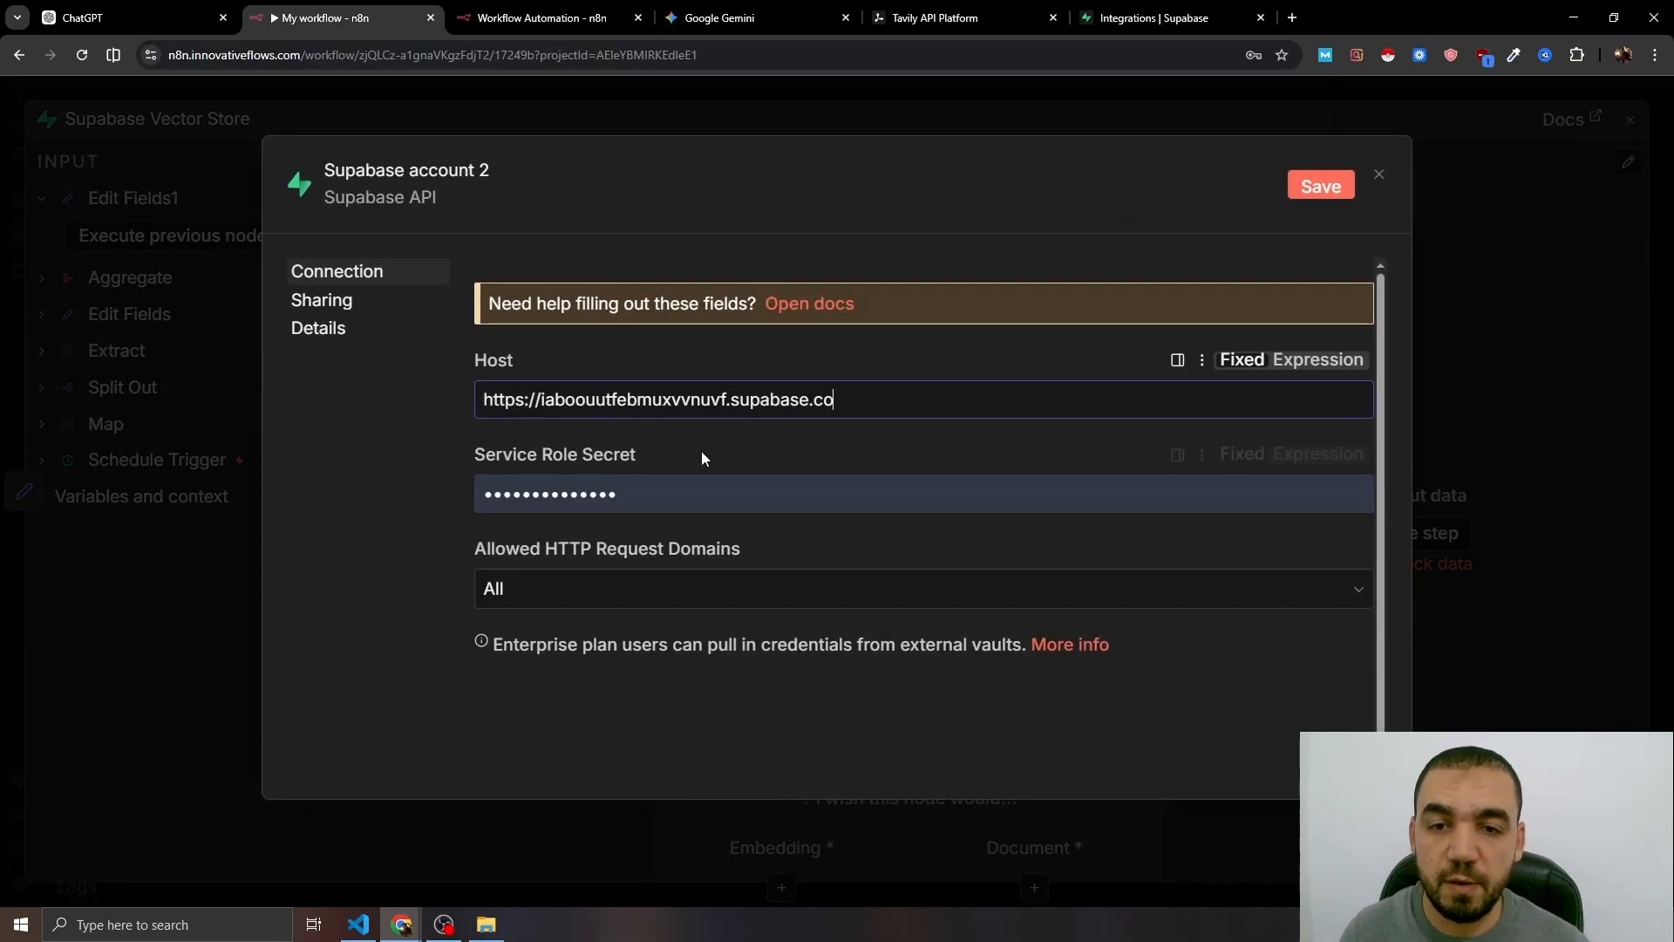
- Copy the project's secret key from Supabase API Keys into Service Role Secret and save the credential
click(1151, 17)
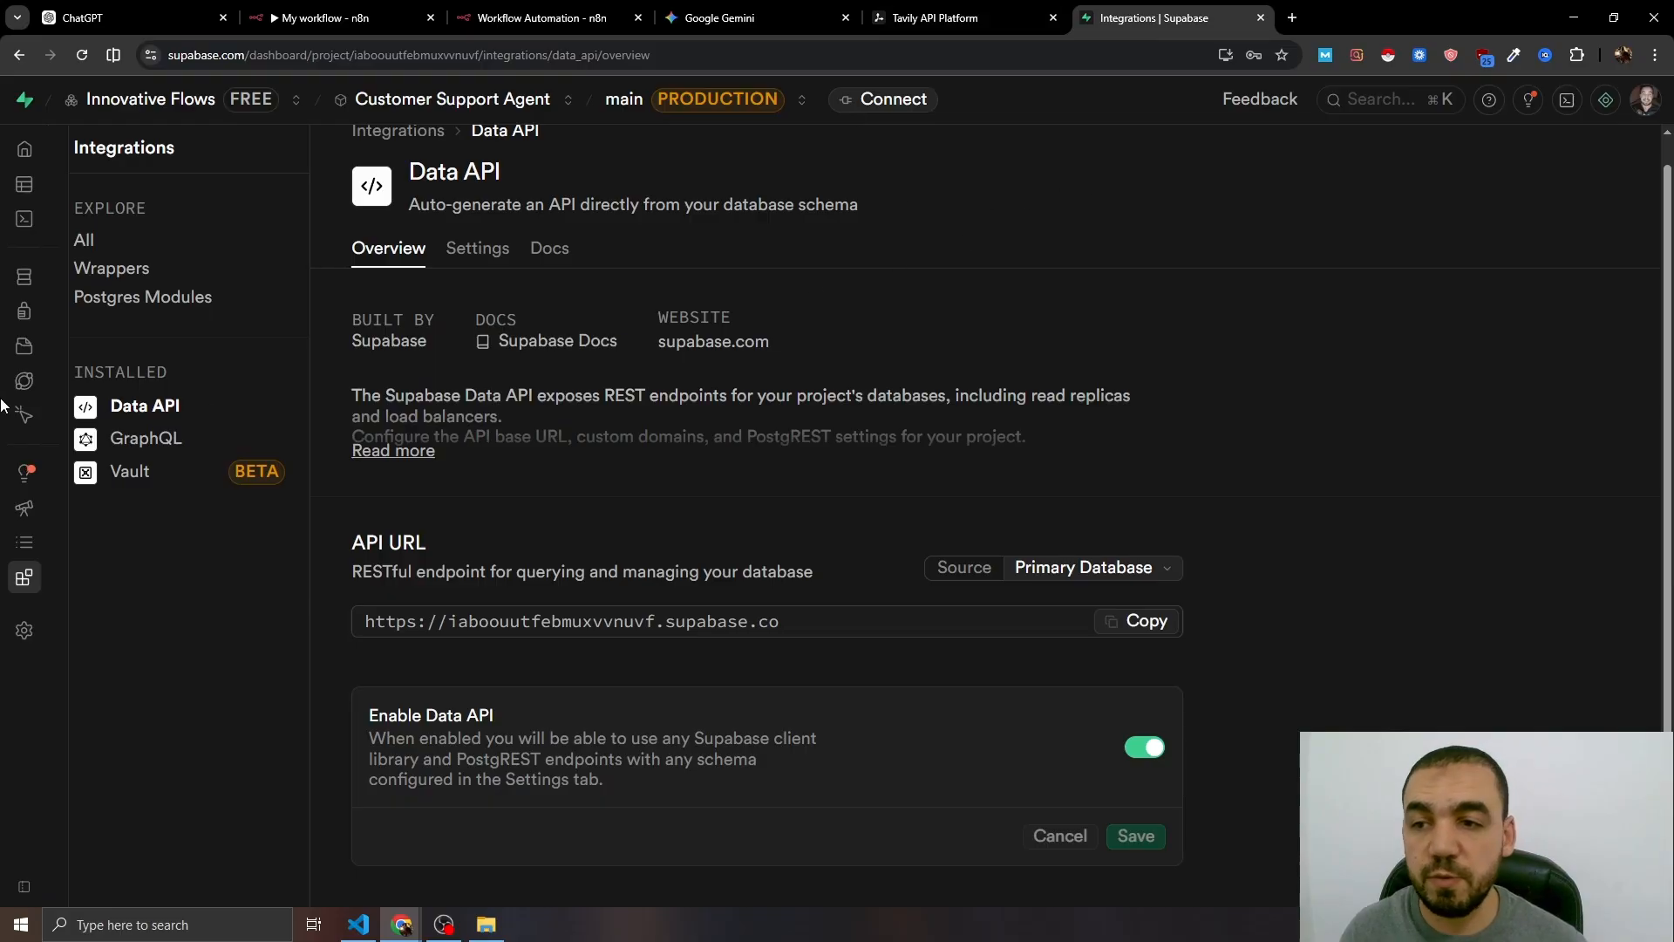
click(24, 629)
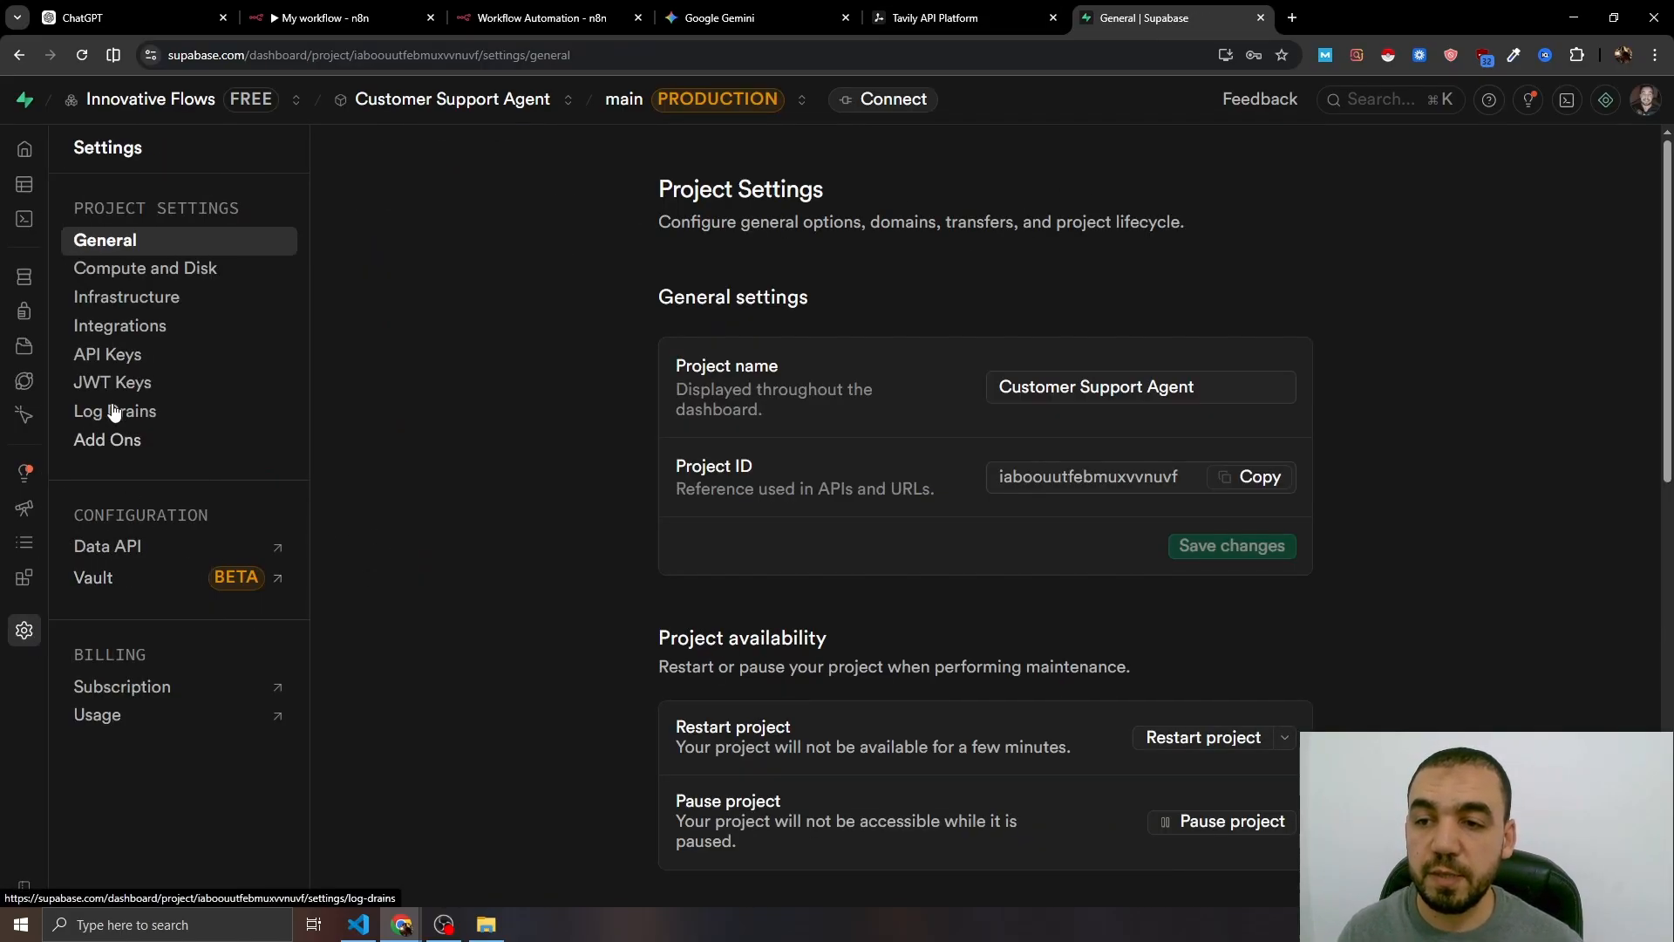
click(113, 354)
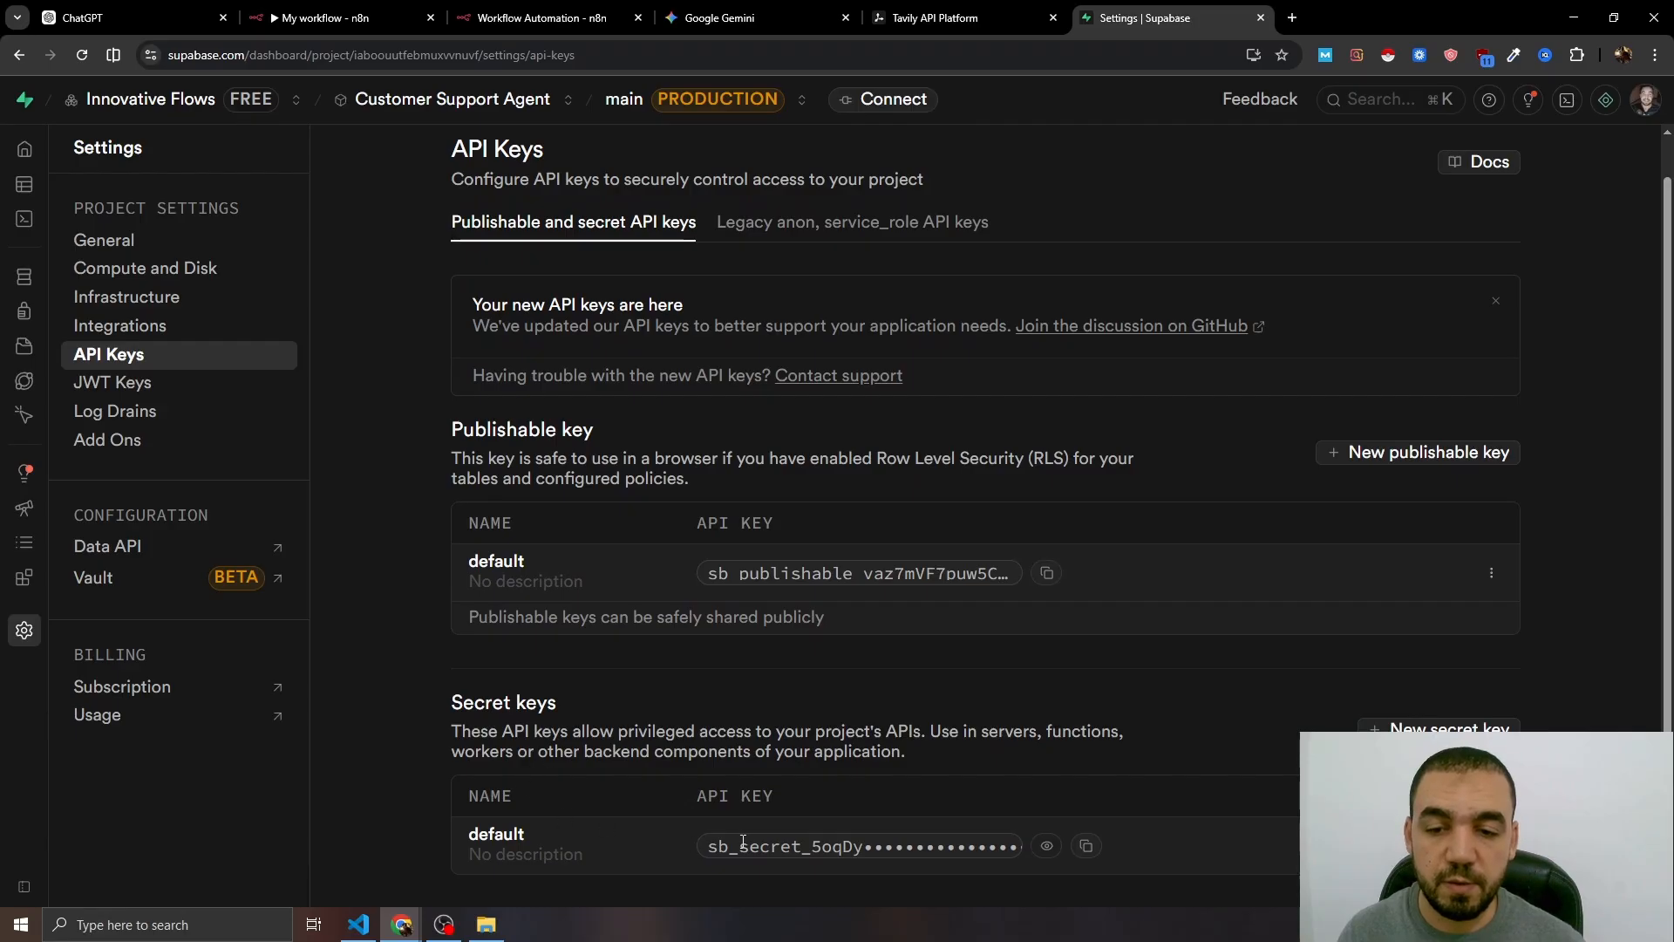
click(300, 13)
click(540, 493)
key(ctrl+a)
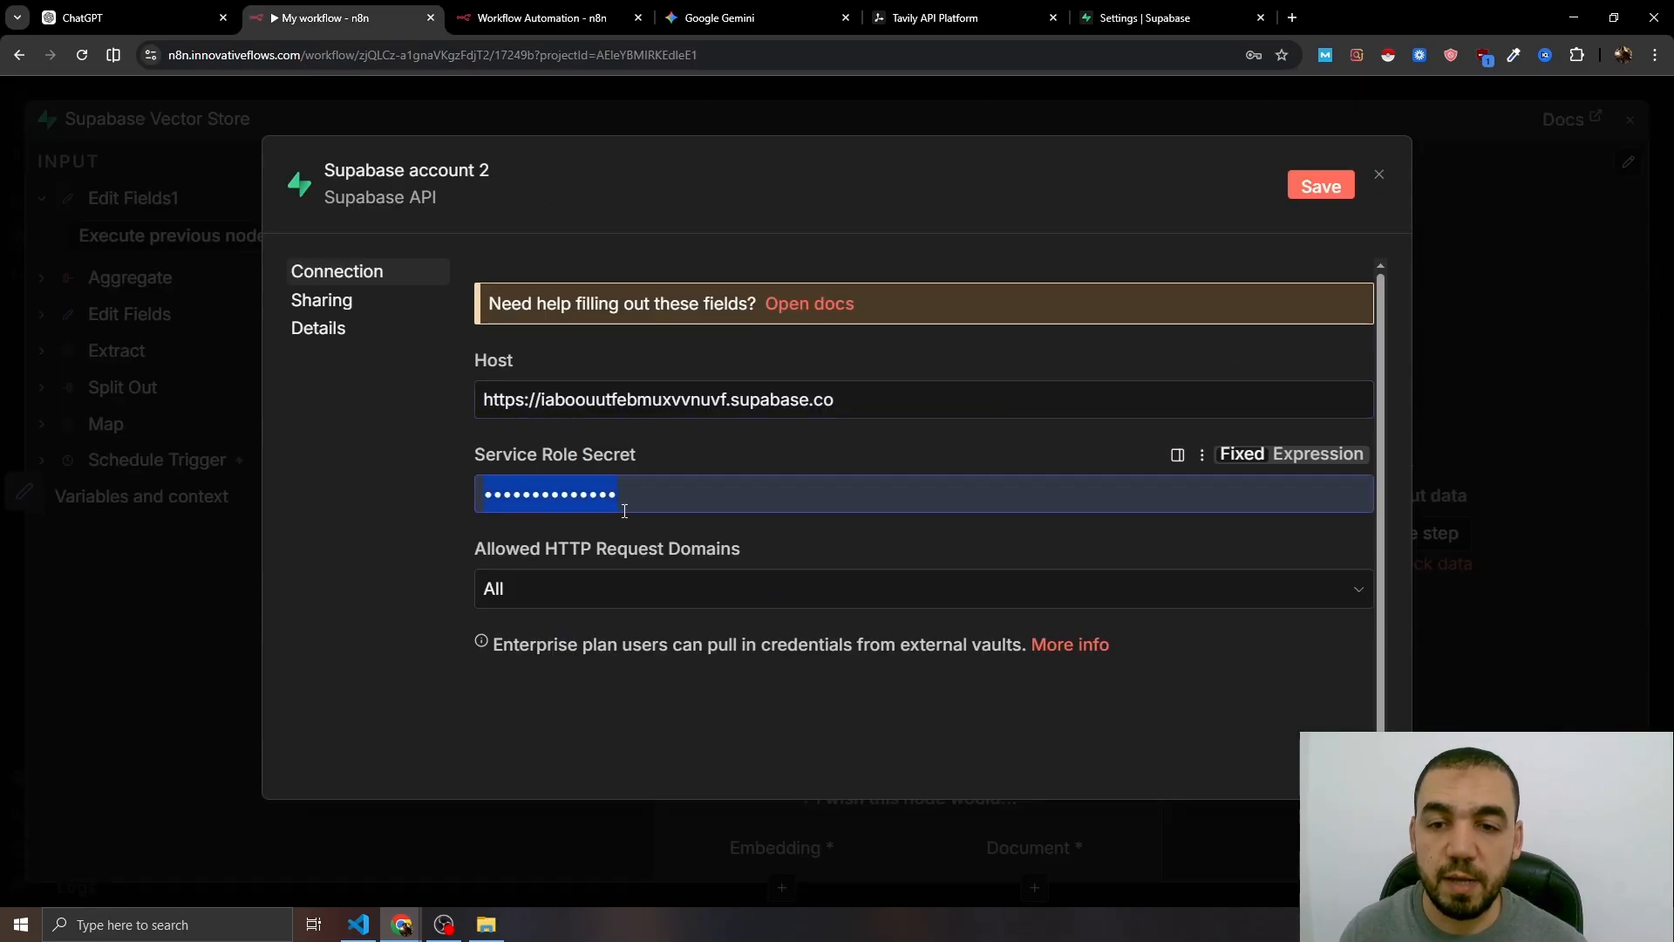
key(ctrl+v)
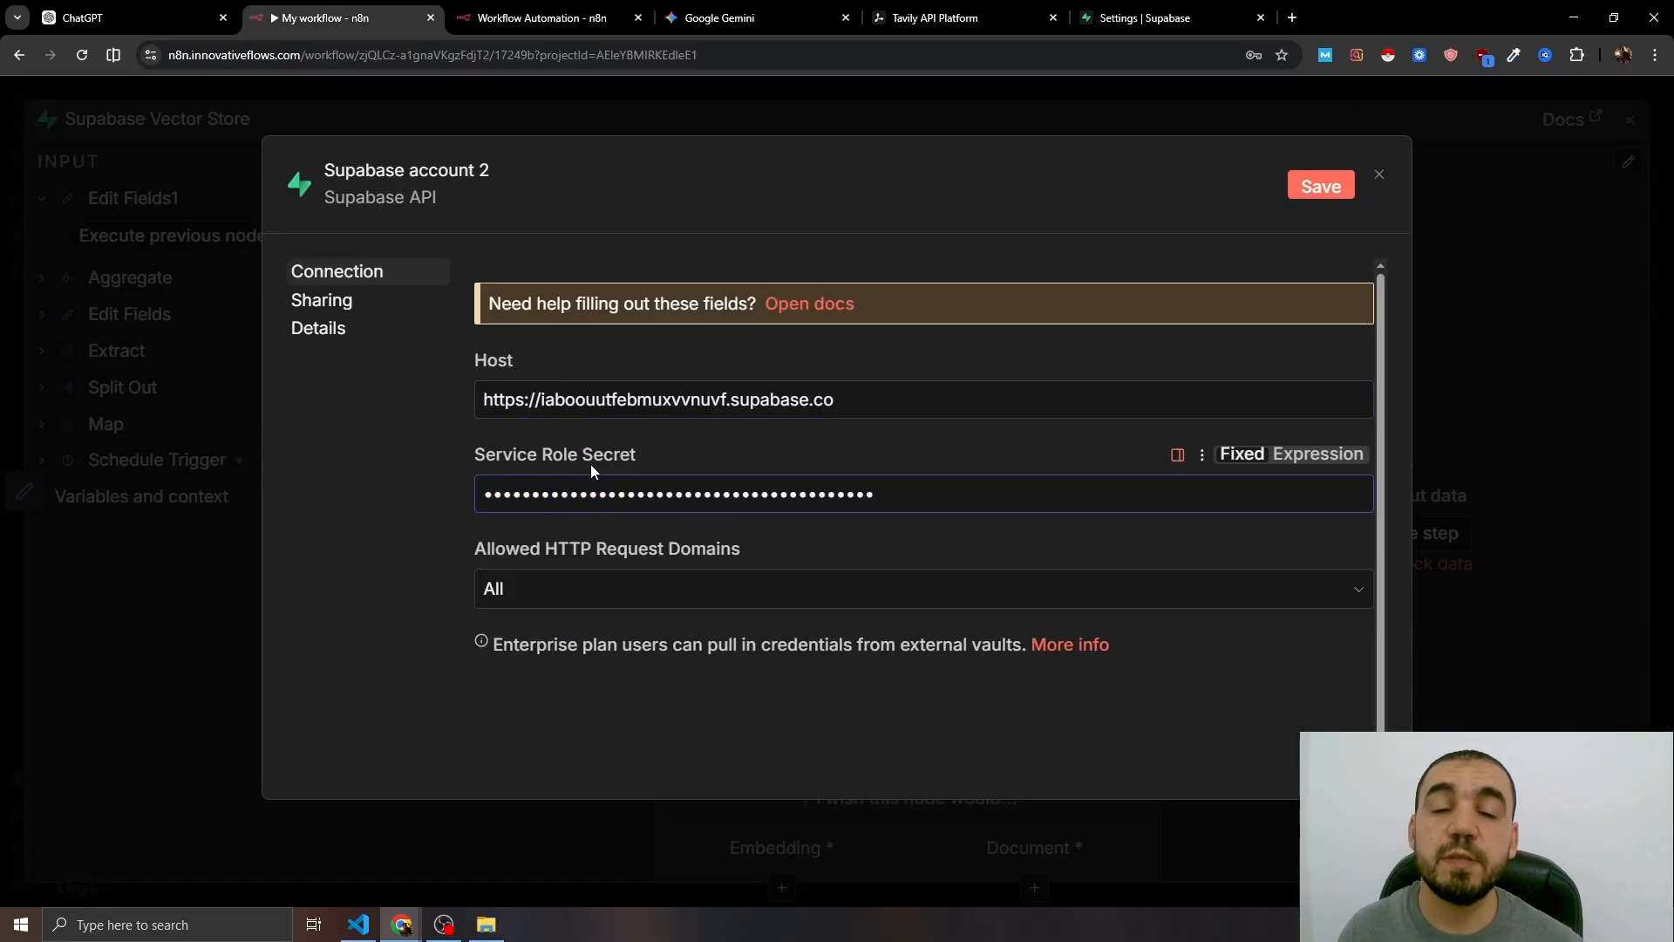
click(1321, 186)
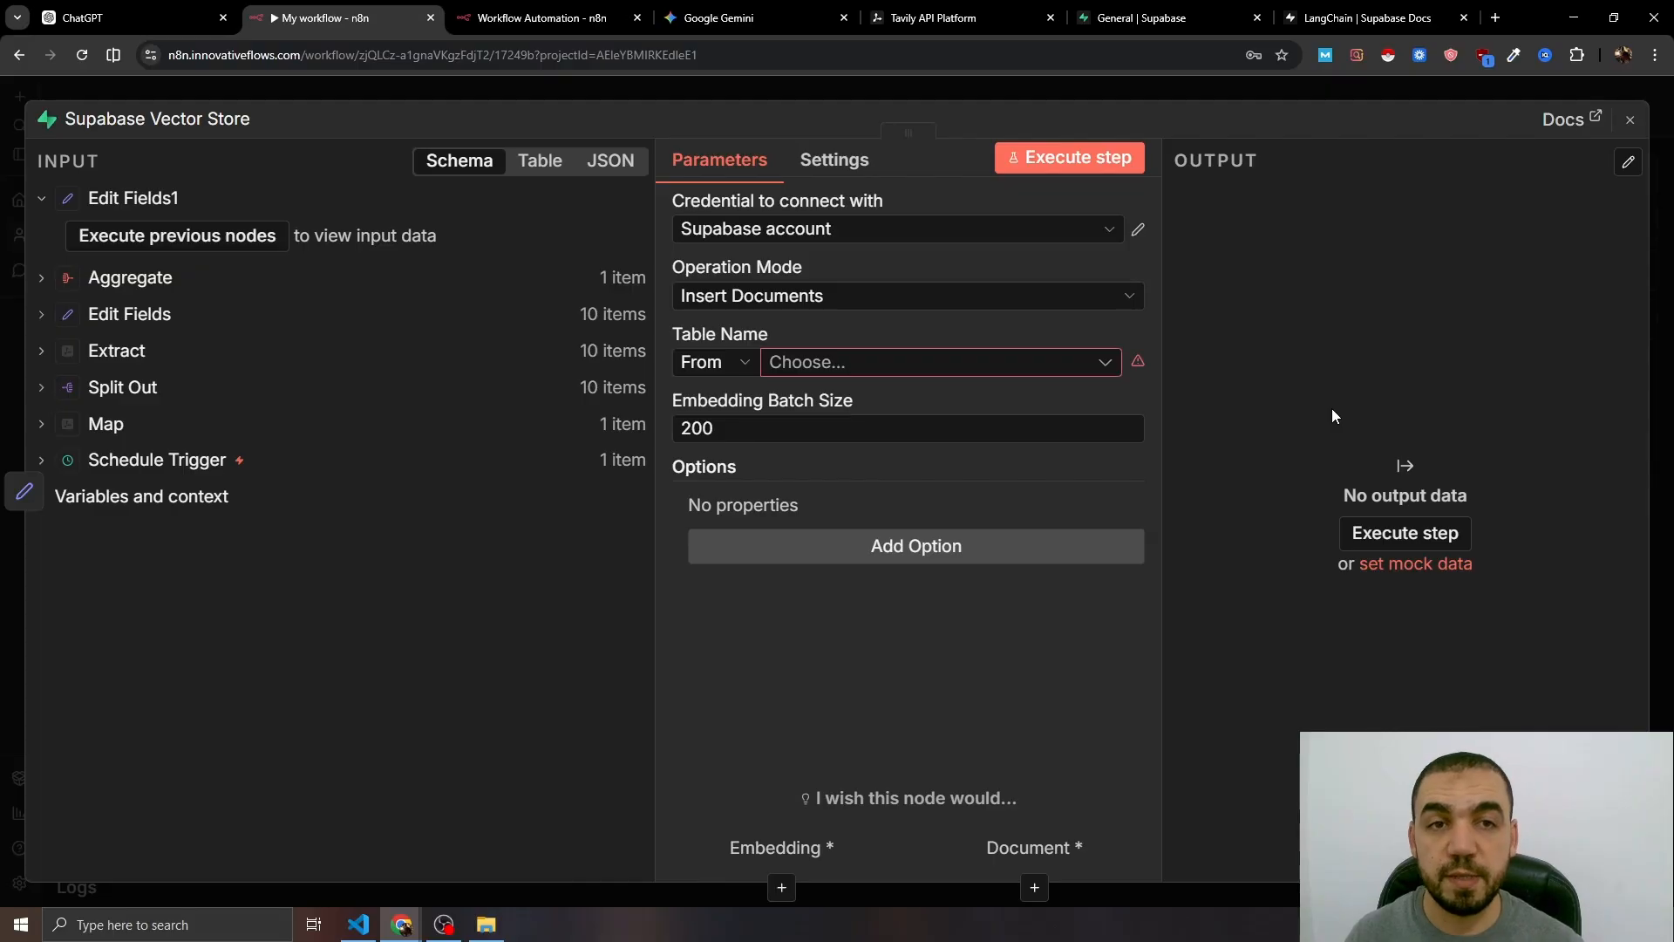
- Open the Supabase SQL editor and copy the vector-store setup SQL from the LangChain guide
click(1164, 19)
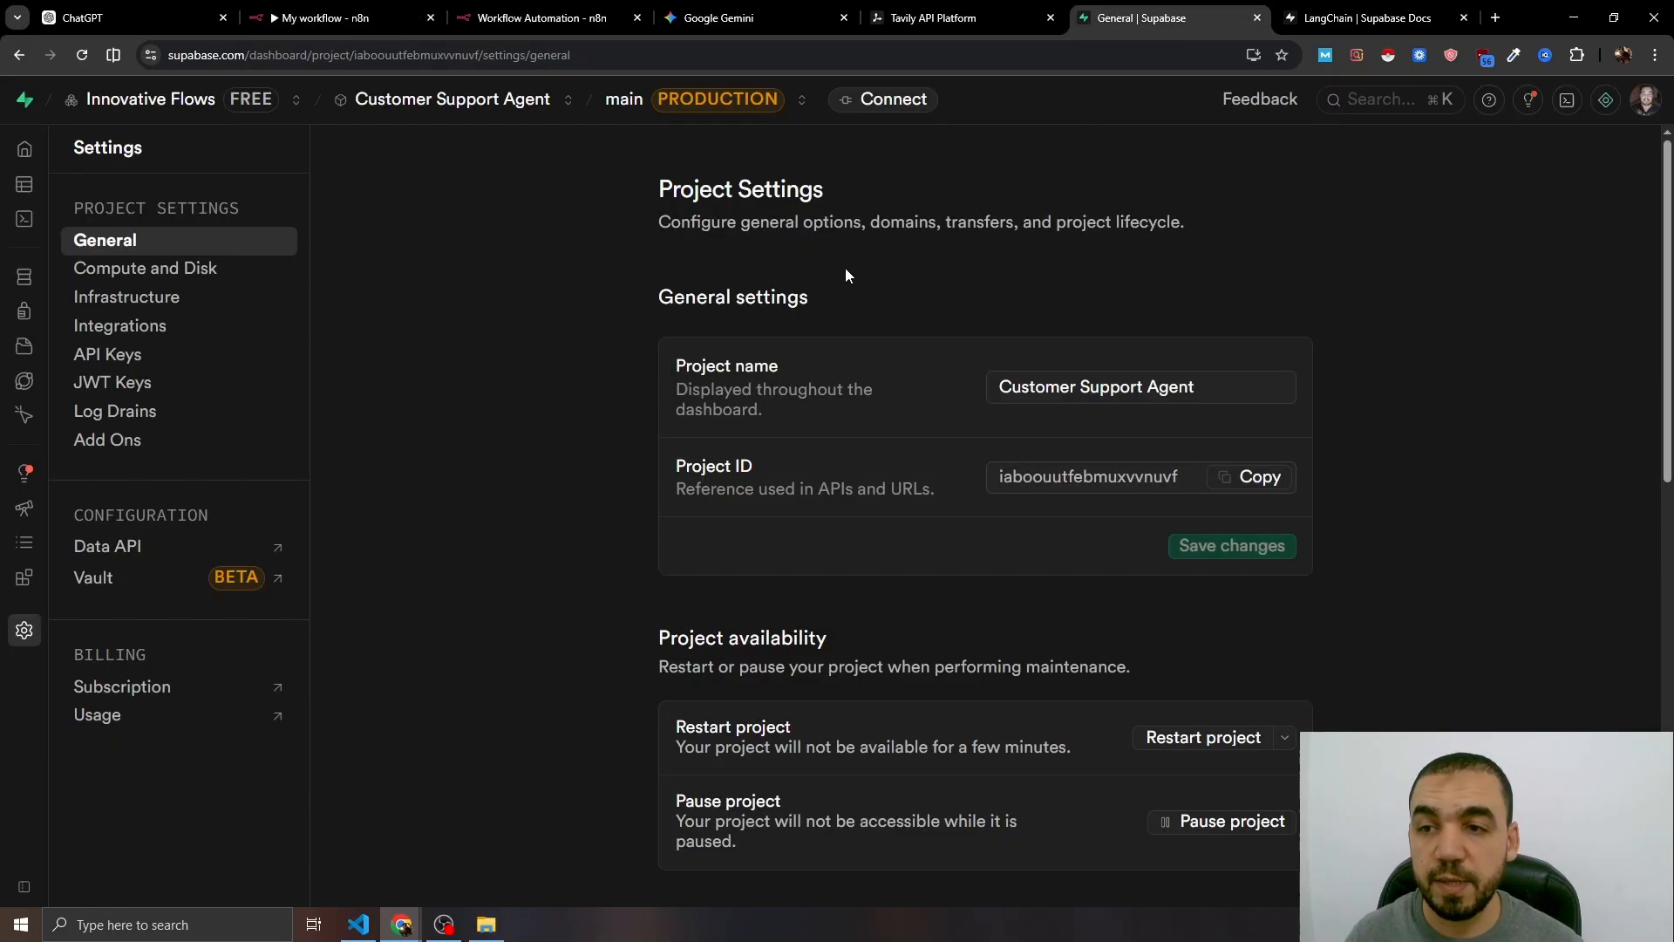
click(25, 218)
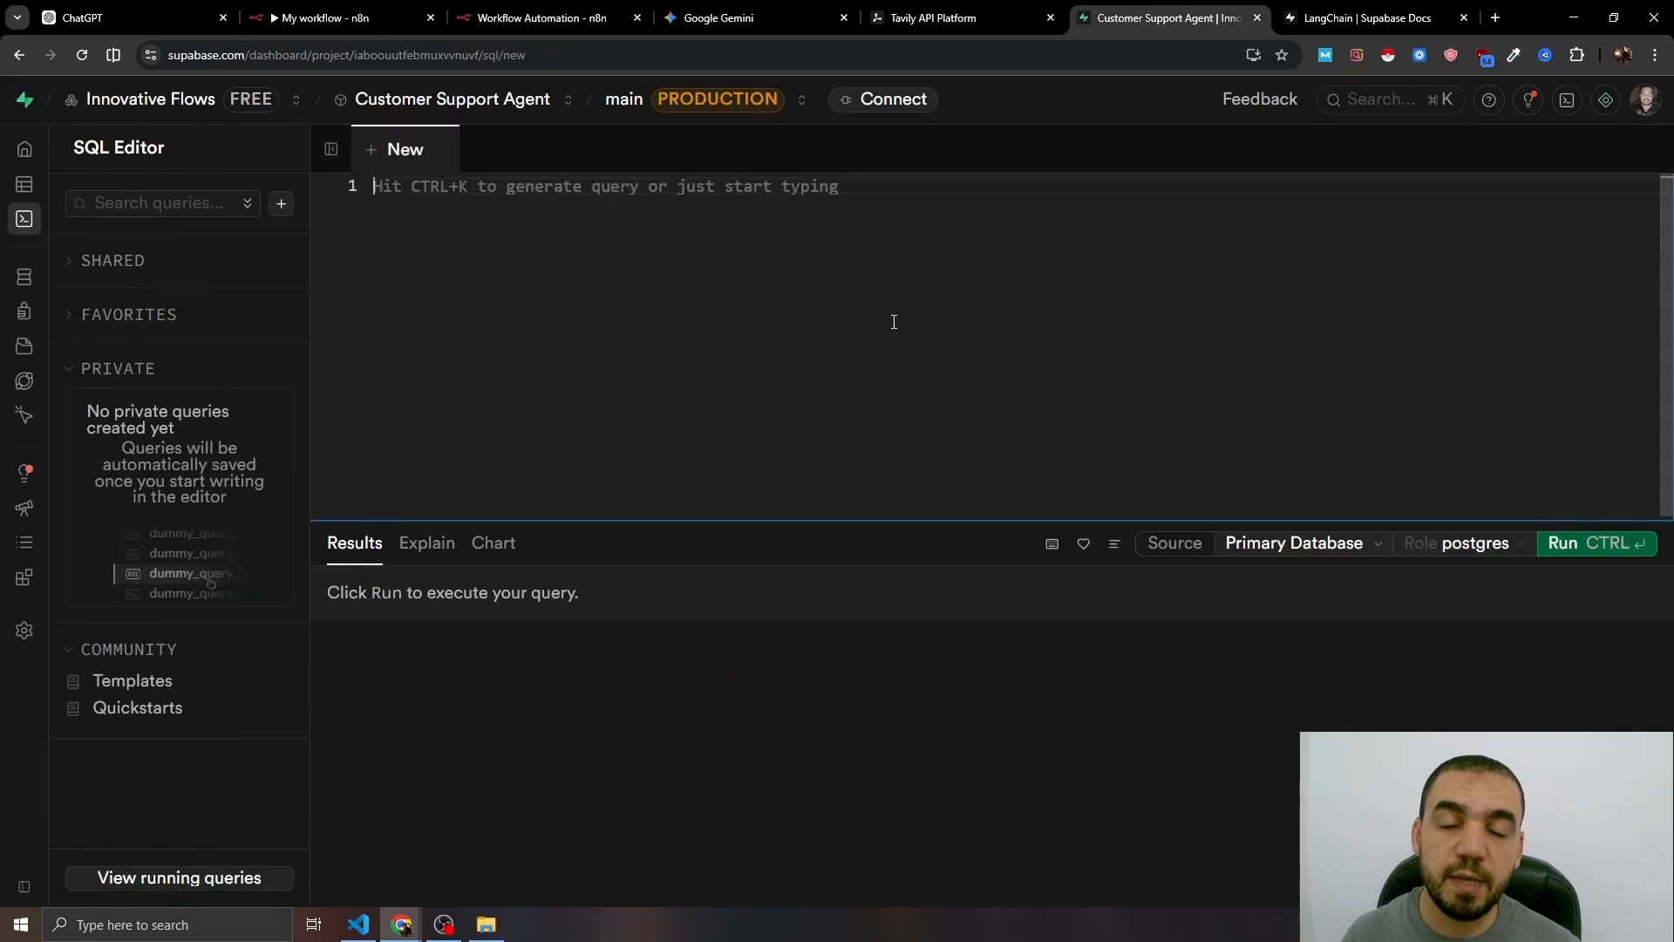
click(1360, 18)
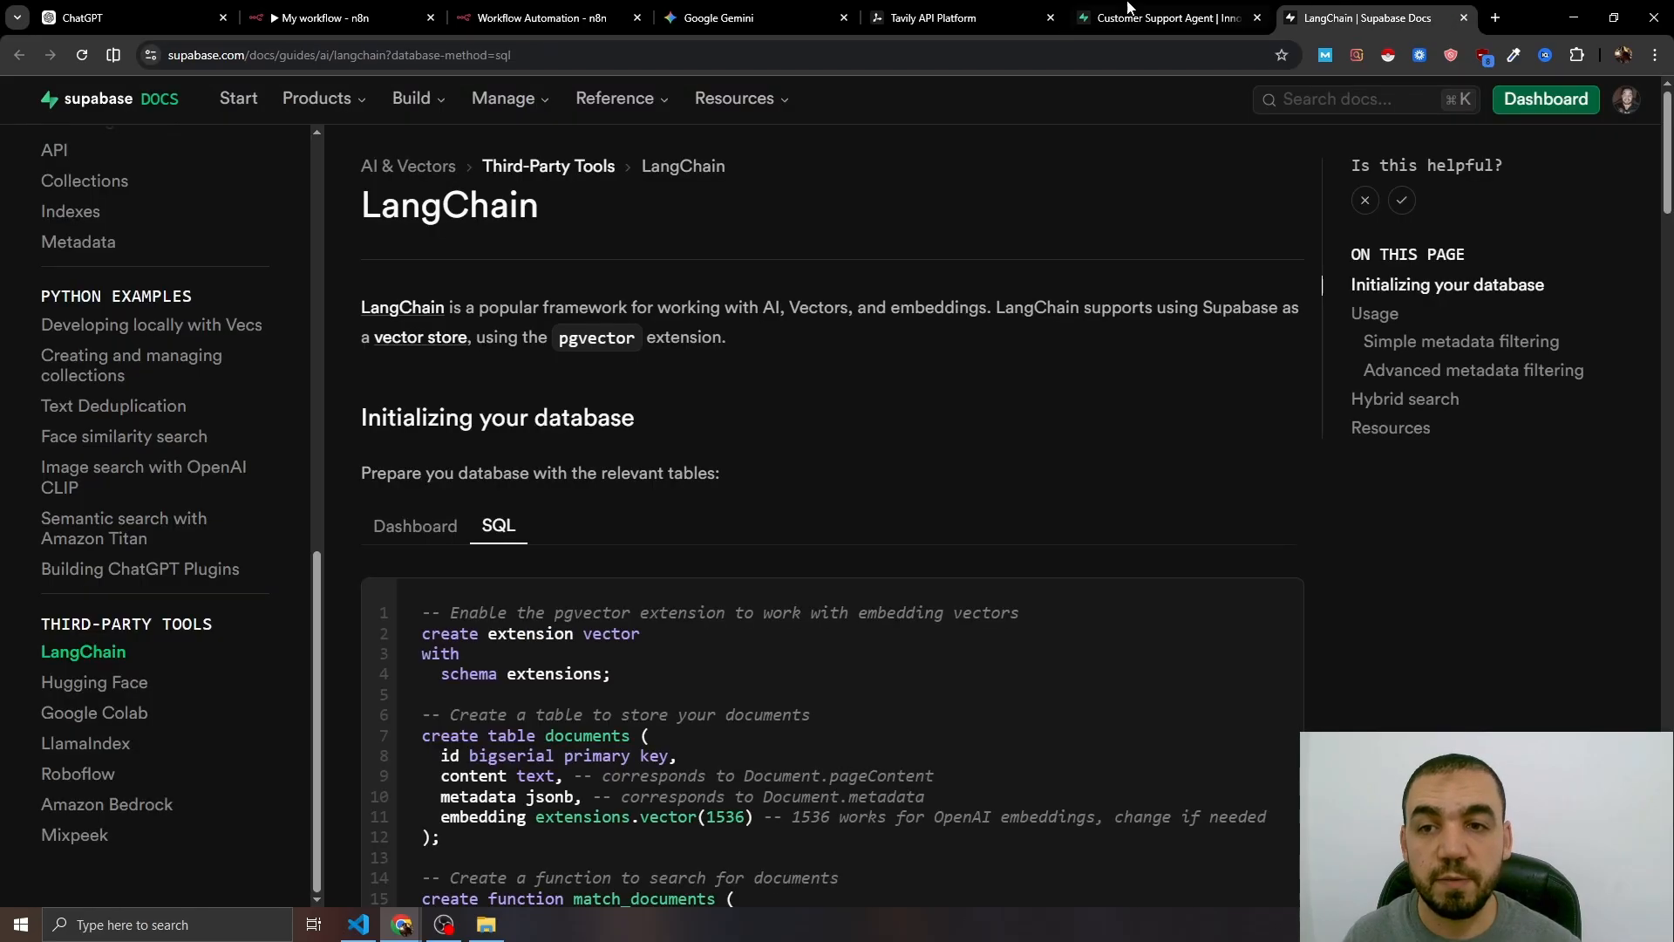
scroll(653, 415, down, 3)
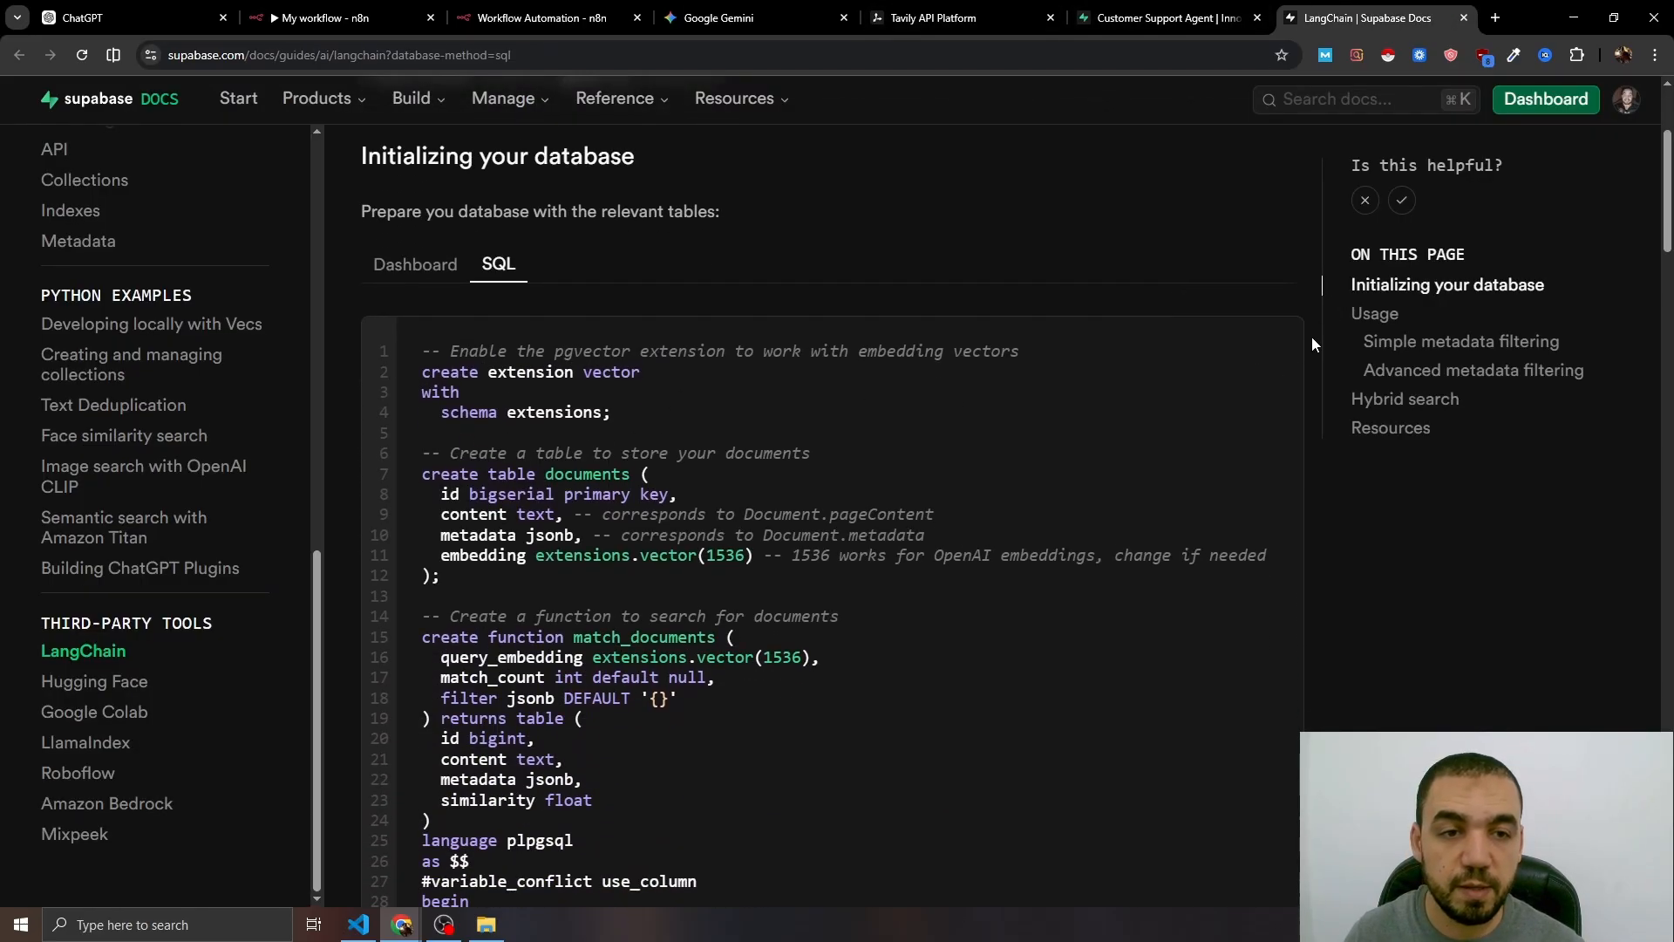
click(1284, 336)
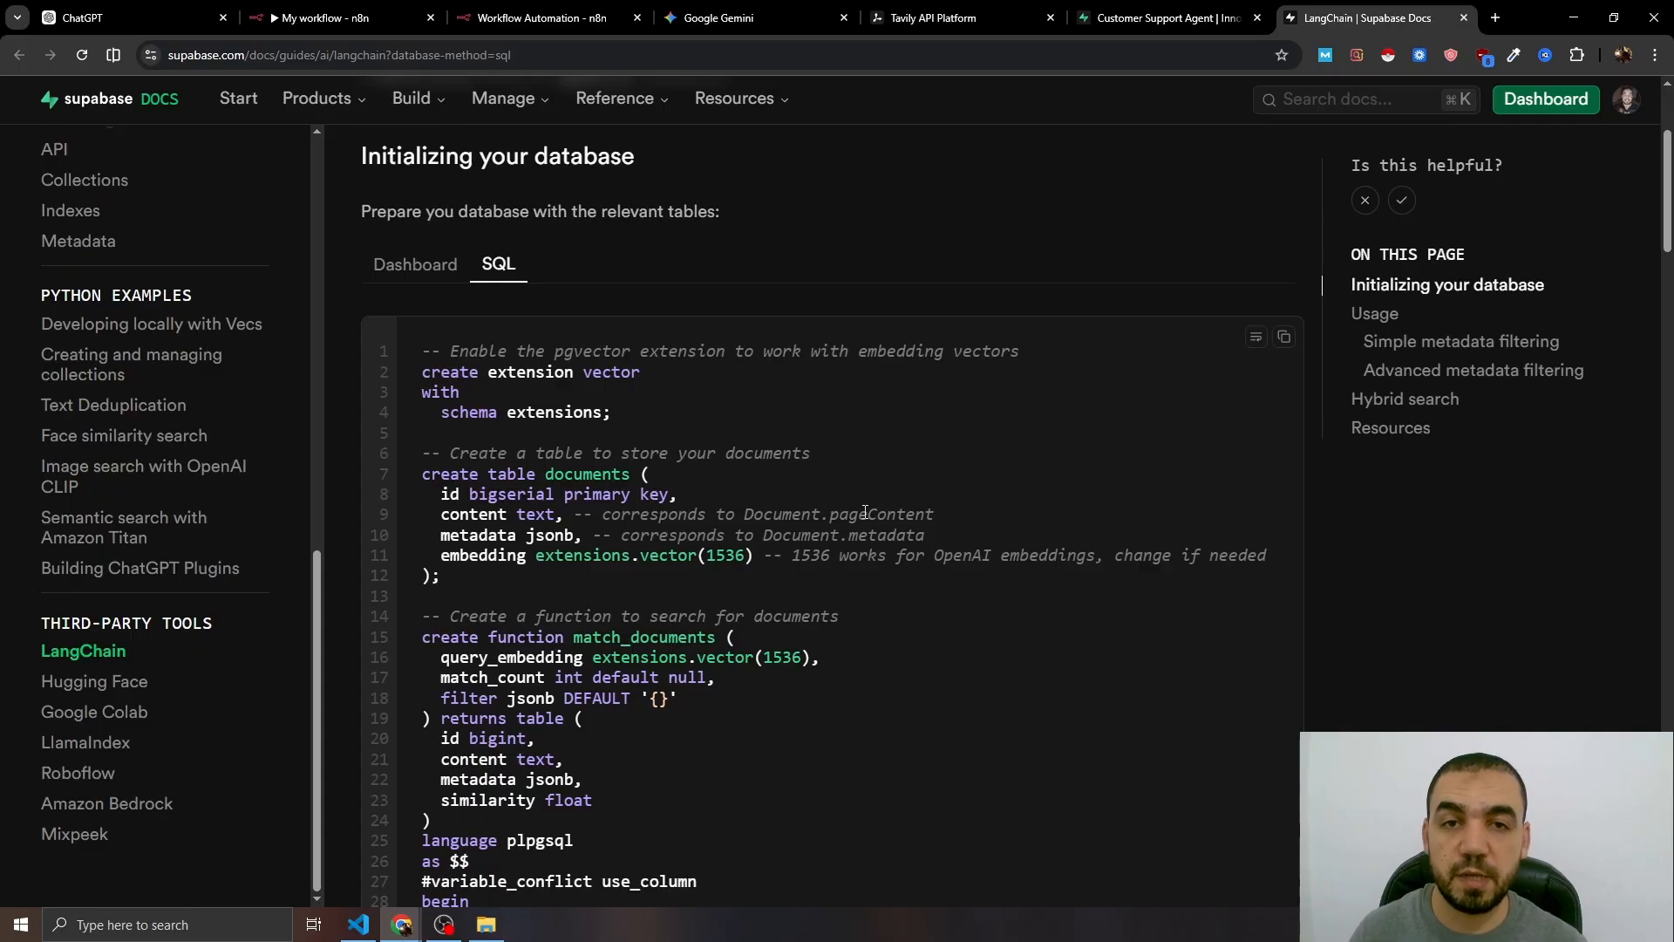
- Paste the setup SQL into the query editor, check the new documents table, and return to n8n
click(1203, 12)
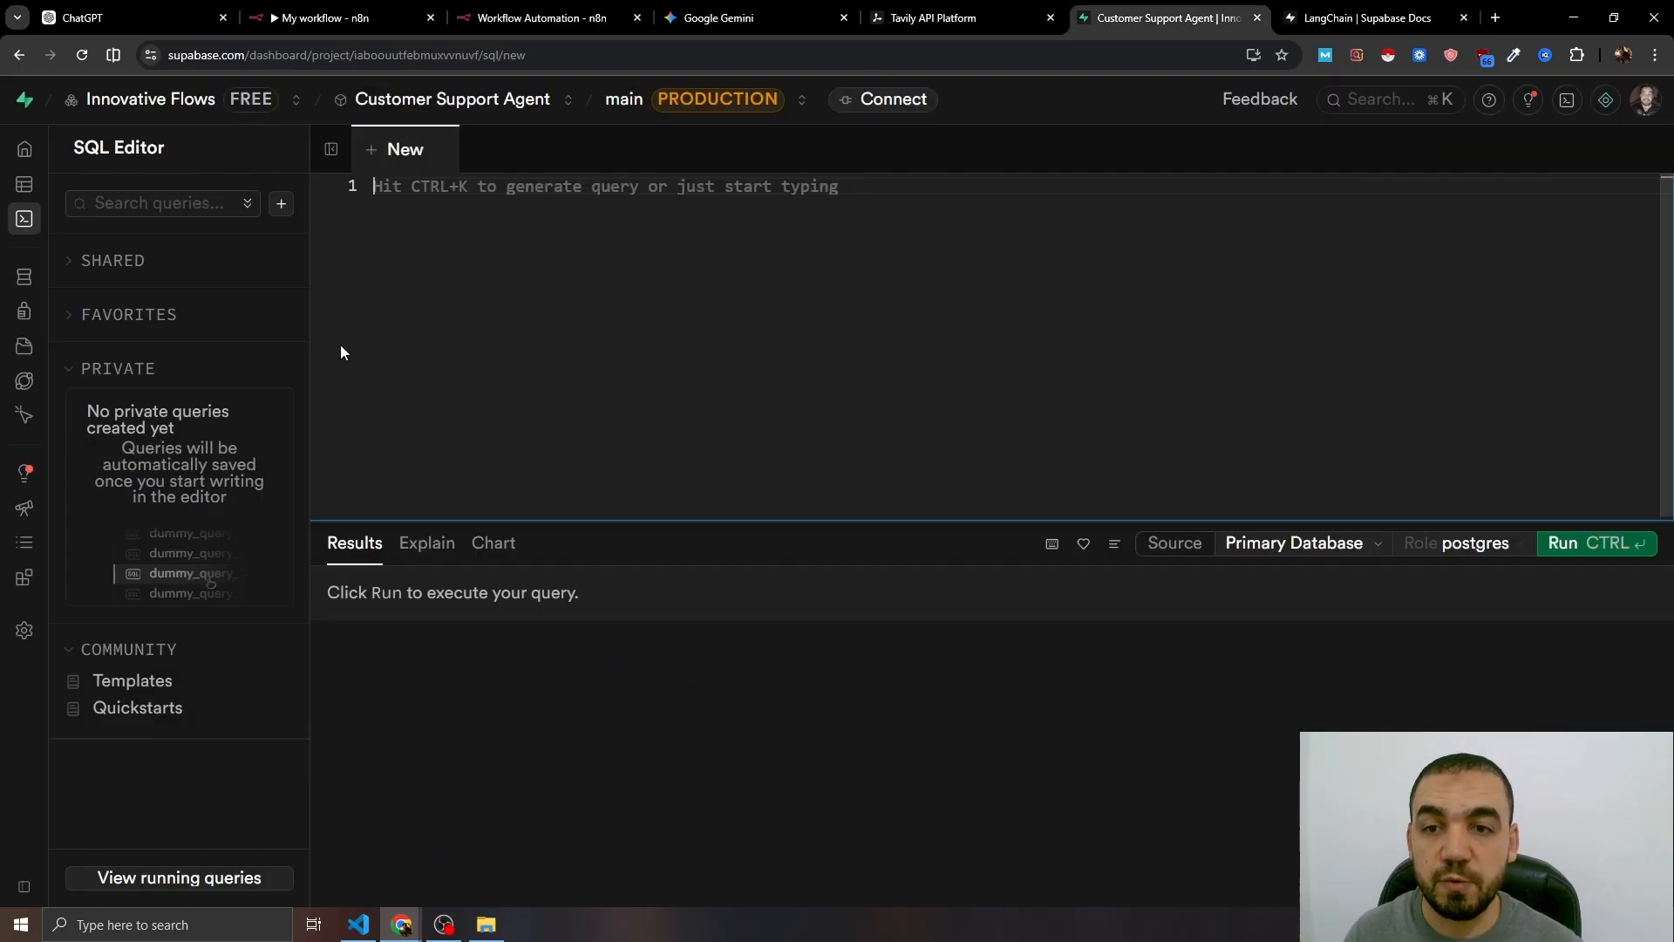
click(442, 186)
key(ctrl+v)
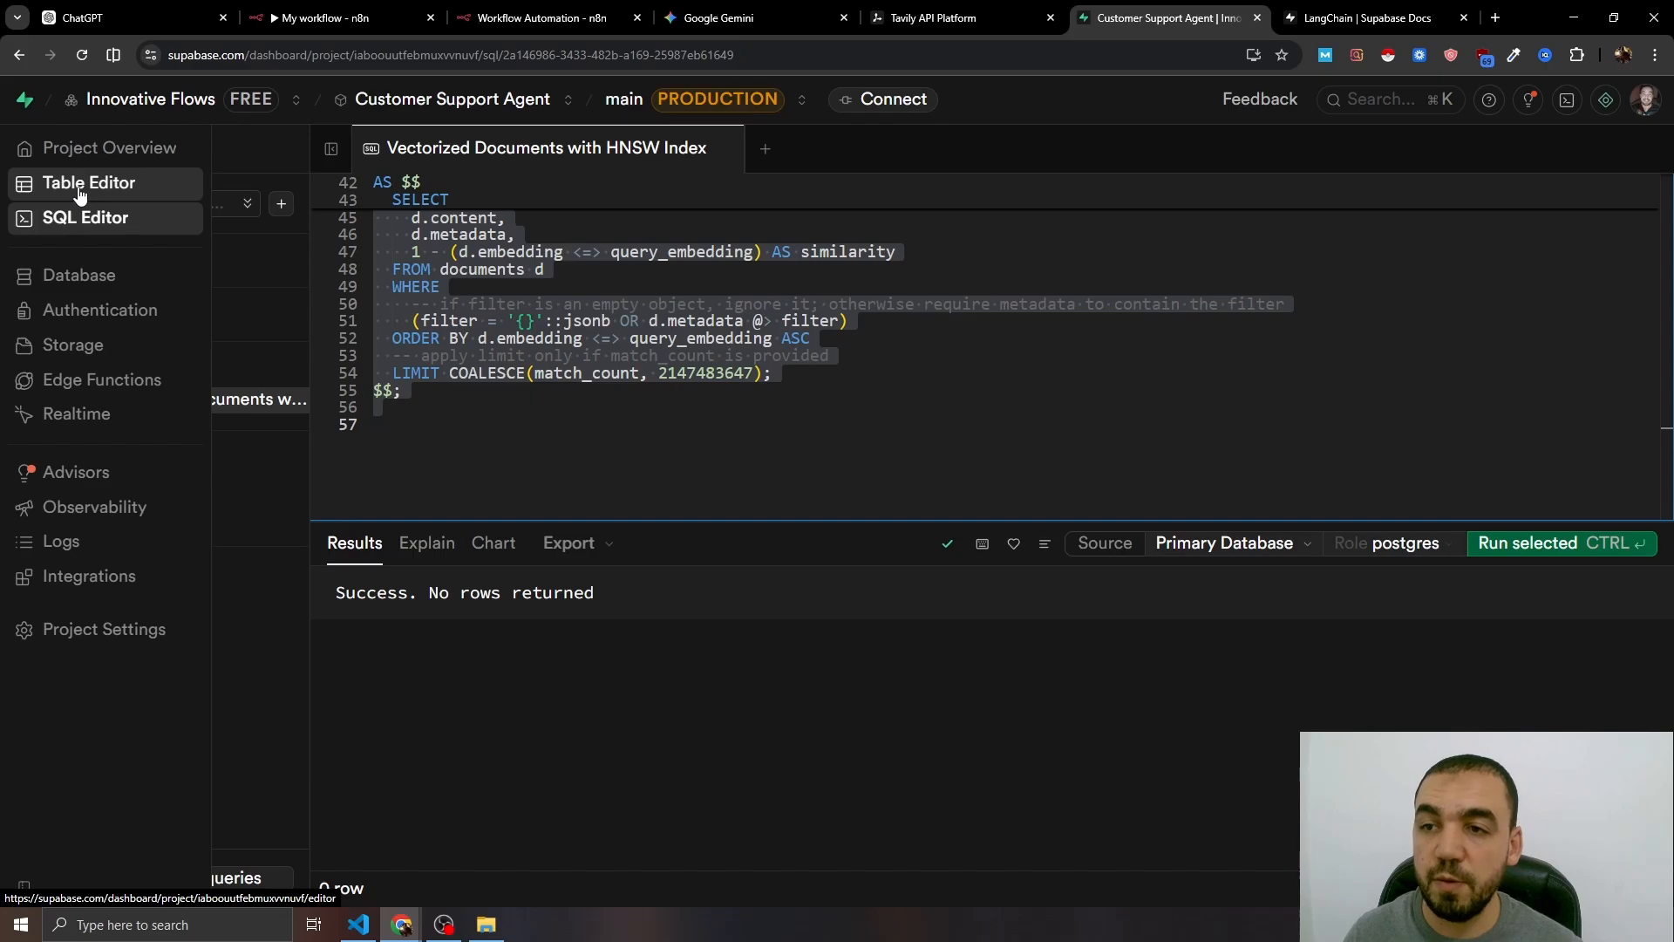
click(79, 187)
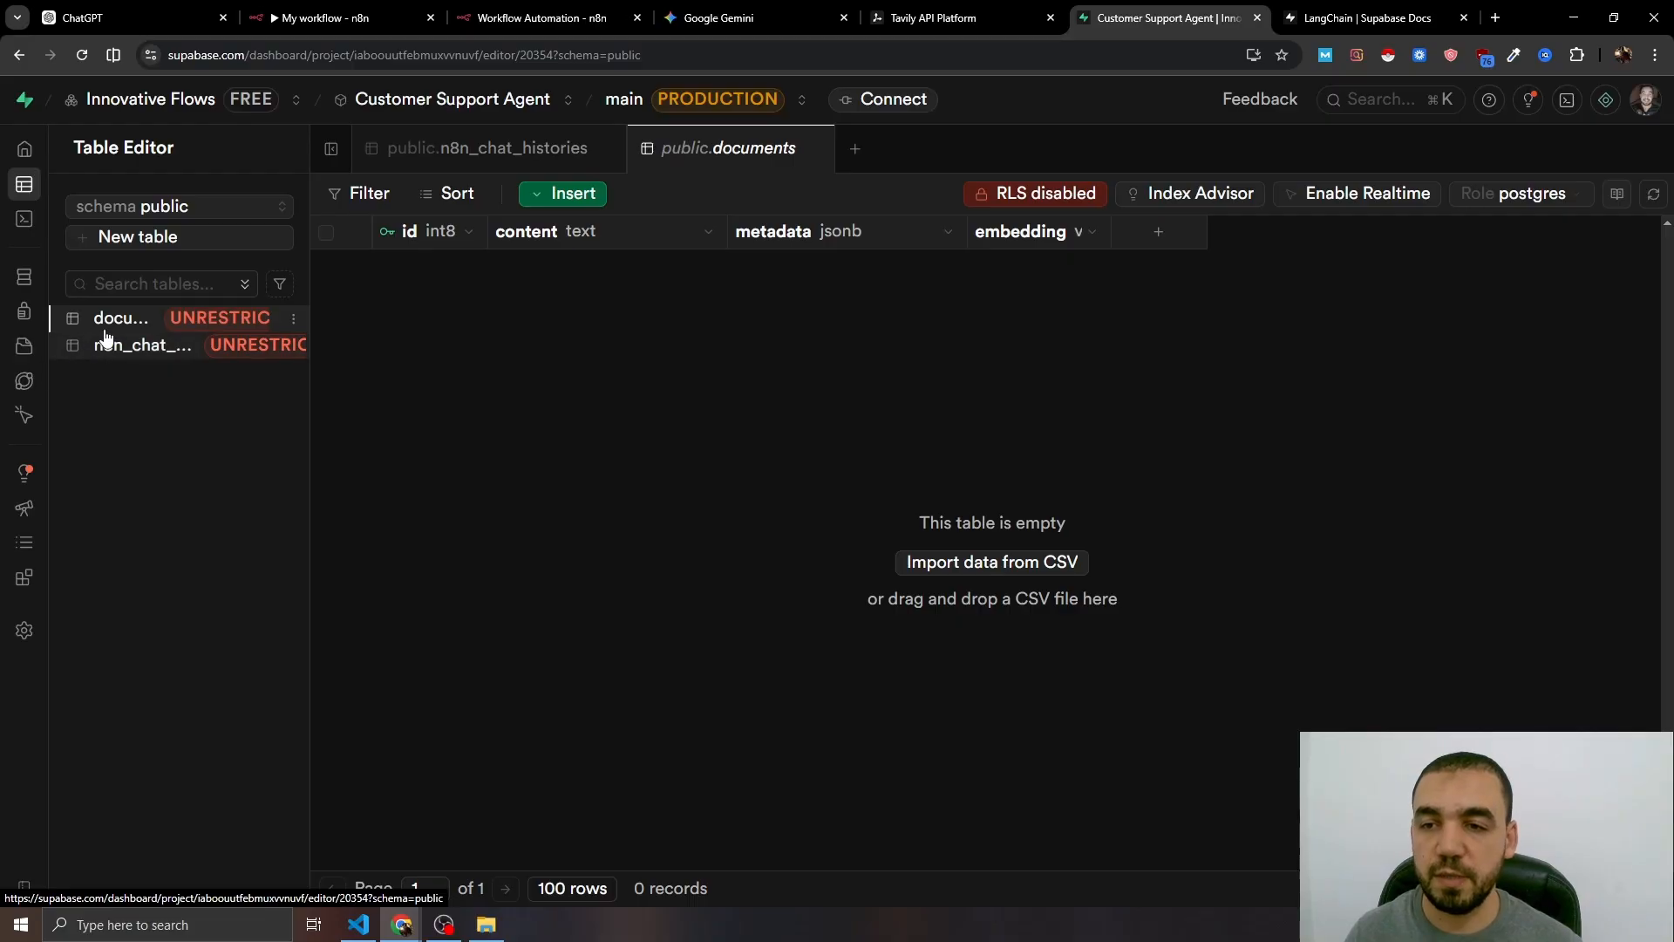
click(336, 17)
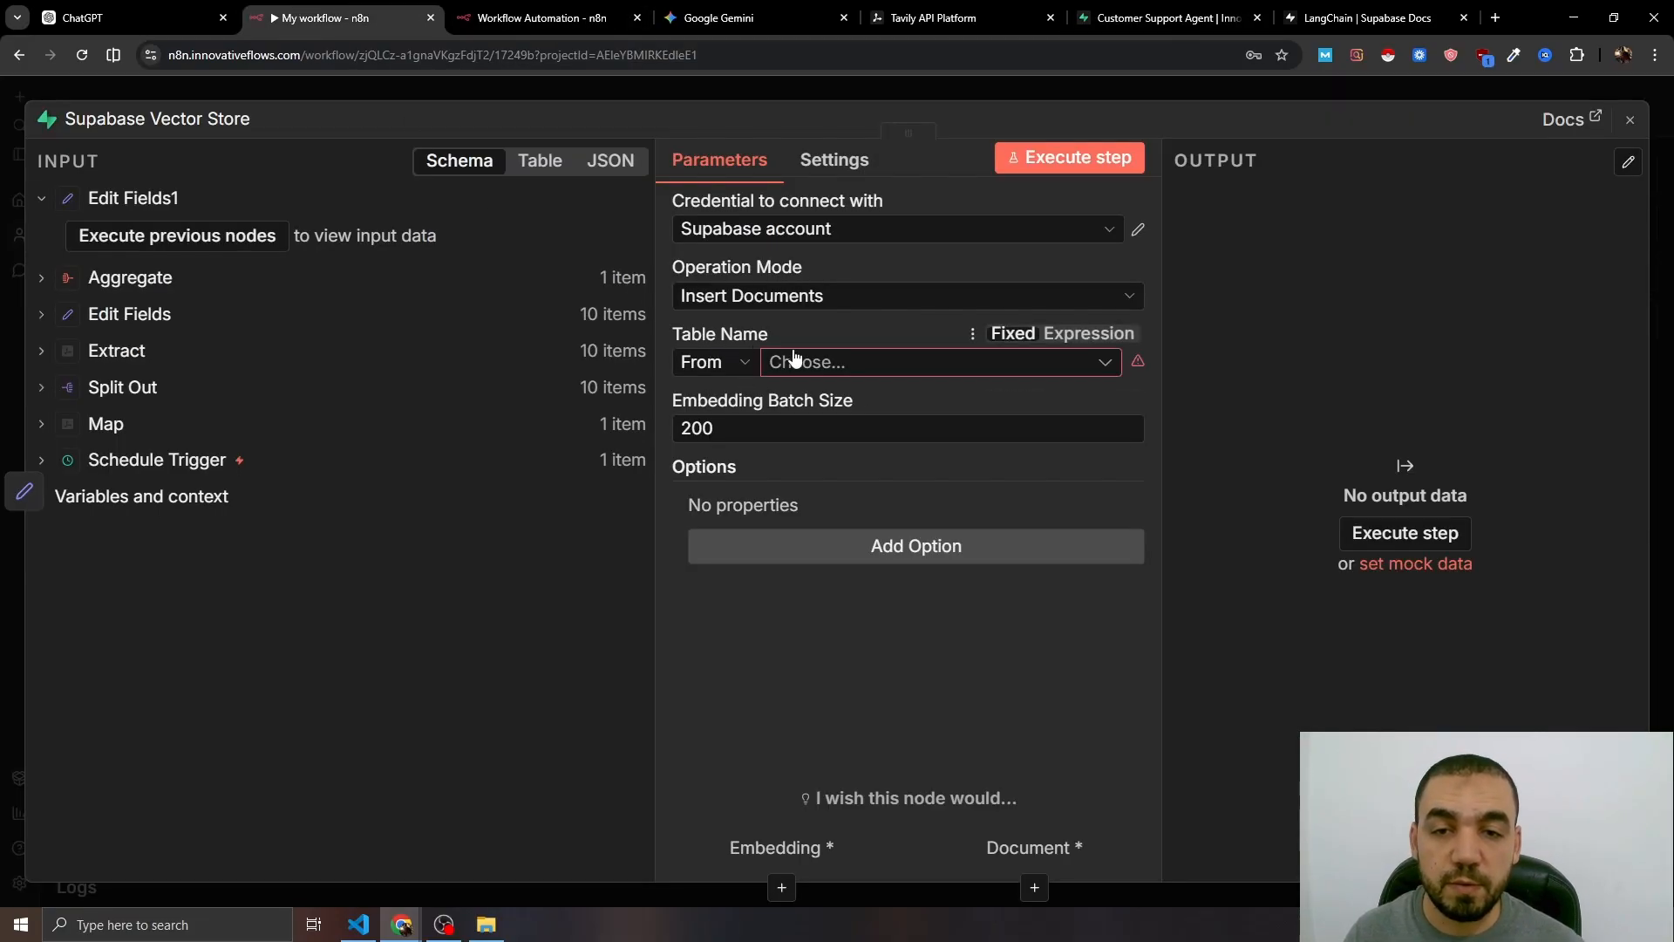
- Set the vector store's table to documents
click(794, 357)
click(715, 394)
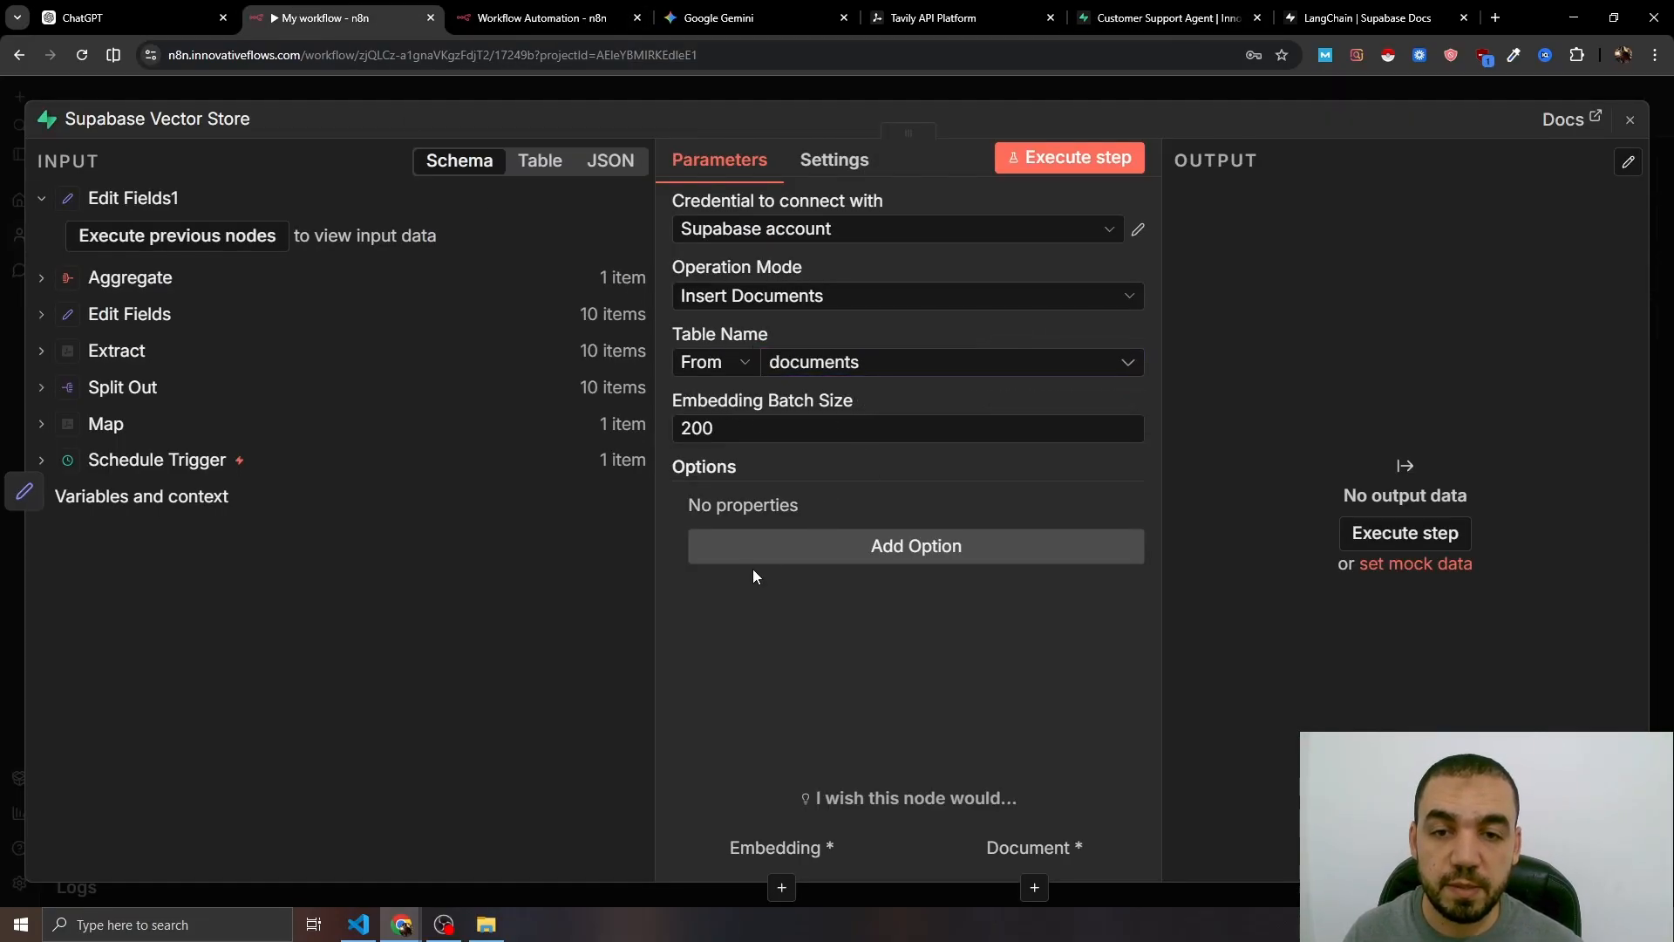
key(Escape)
- Attach an Embeddings OpenAI model to the vector store, then open the OpenAI website
click(1084, 423)
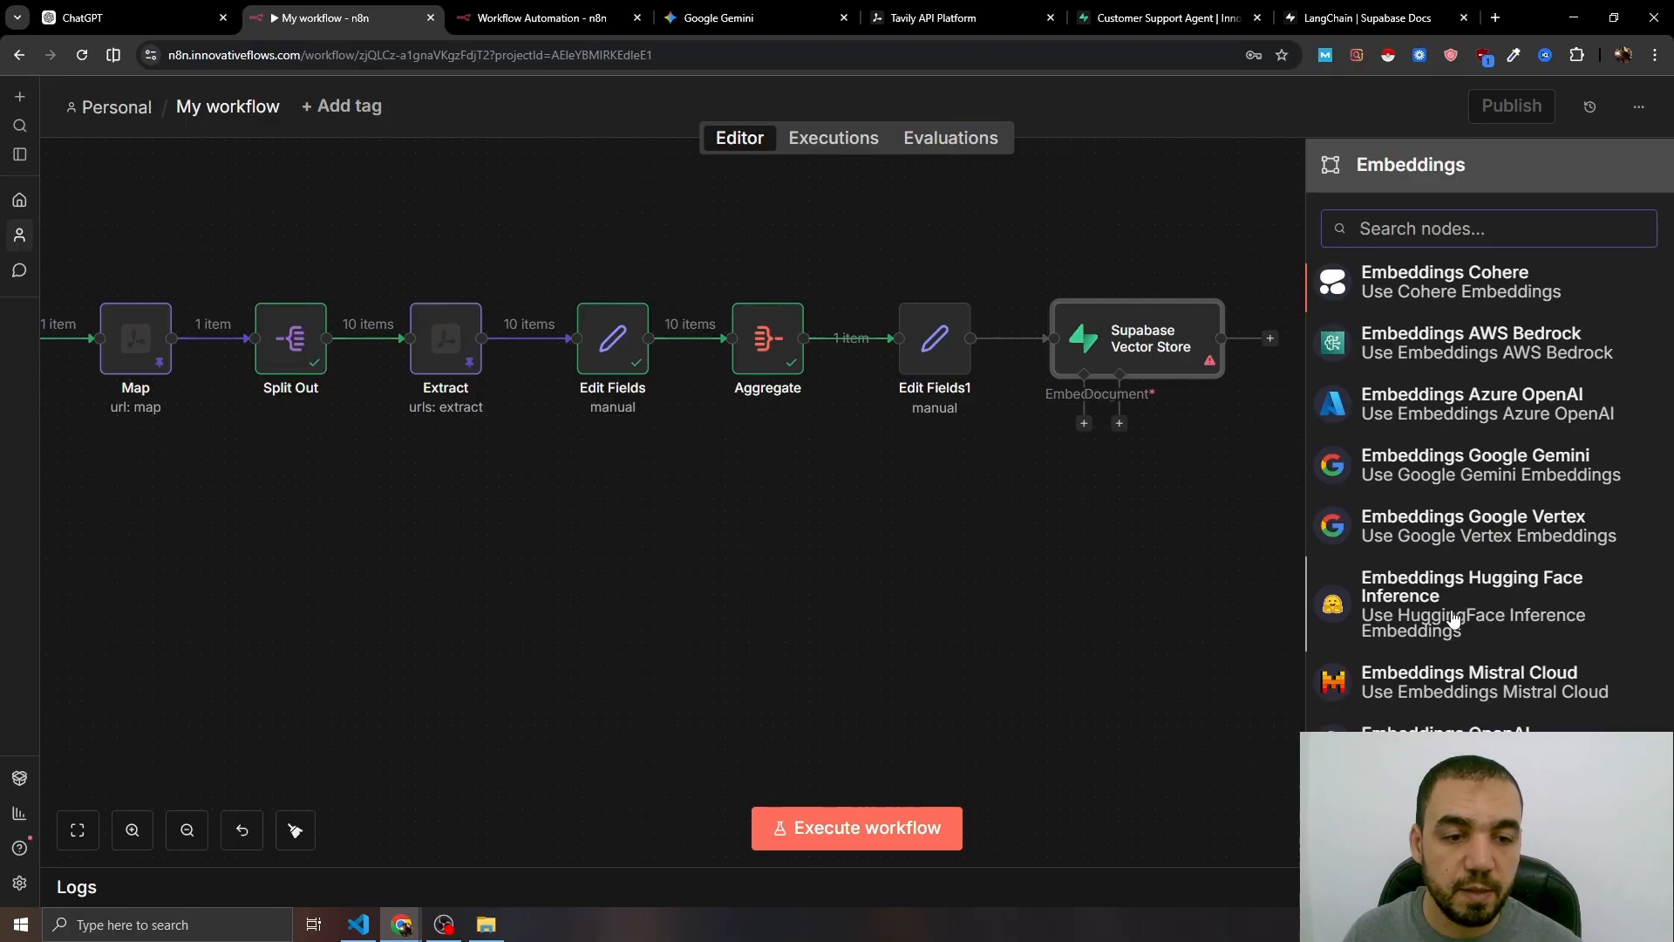
scroll(1413, 672, down, 1)
click(1462, 711)
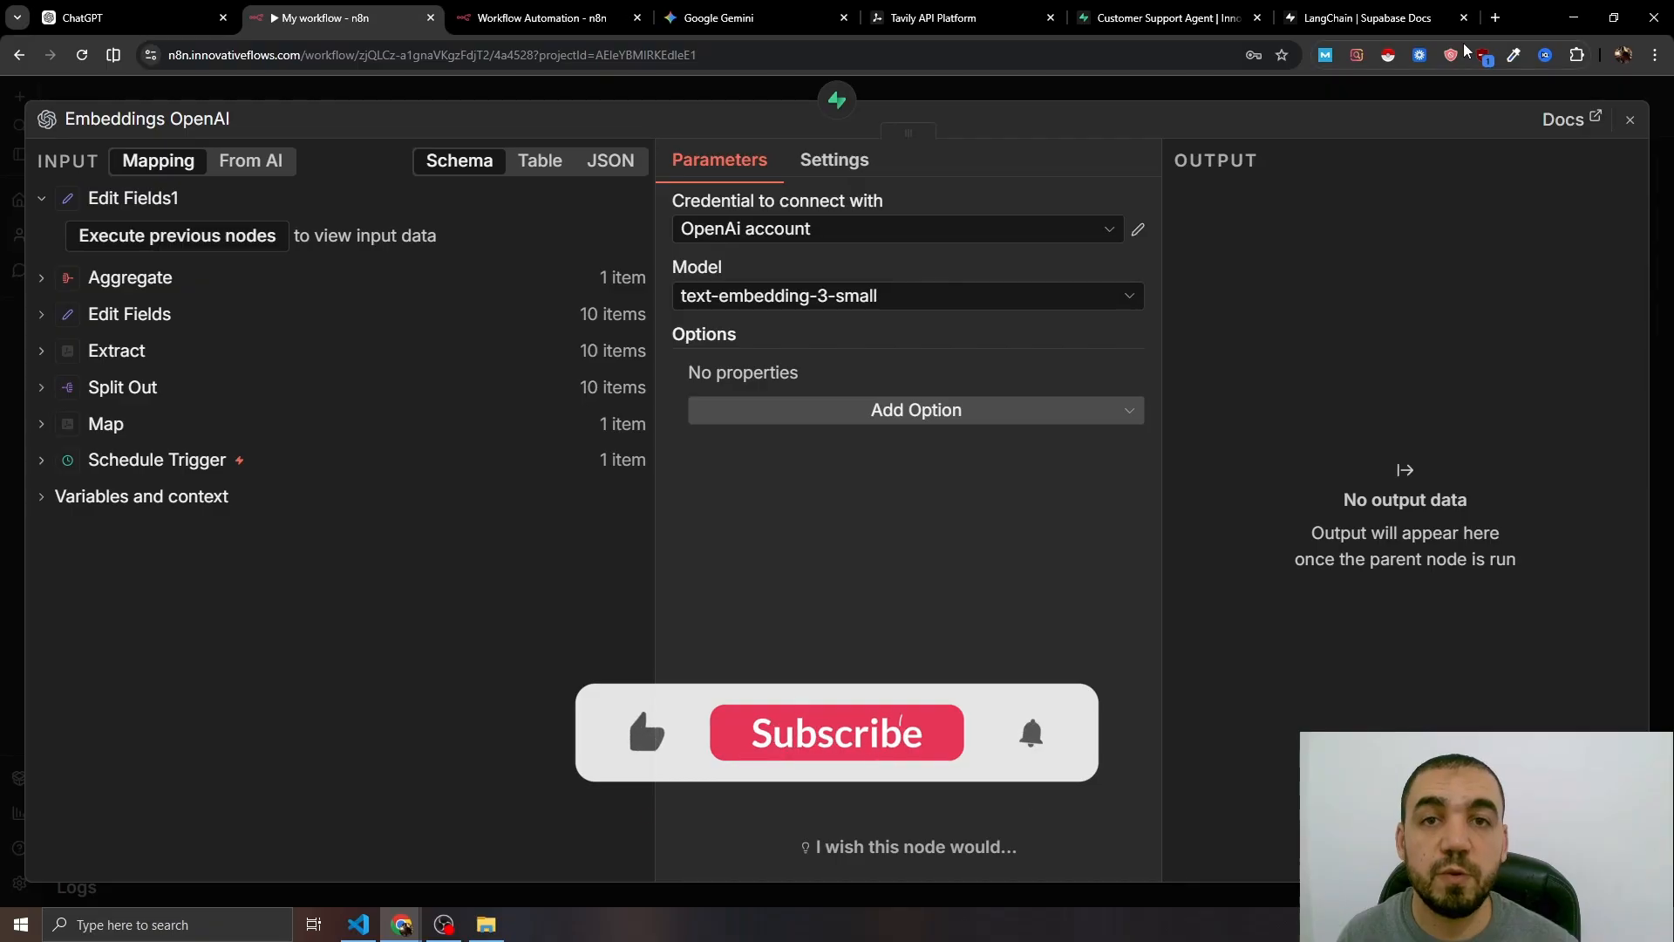
click(1495, 18)
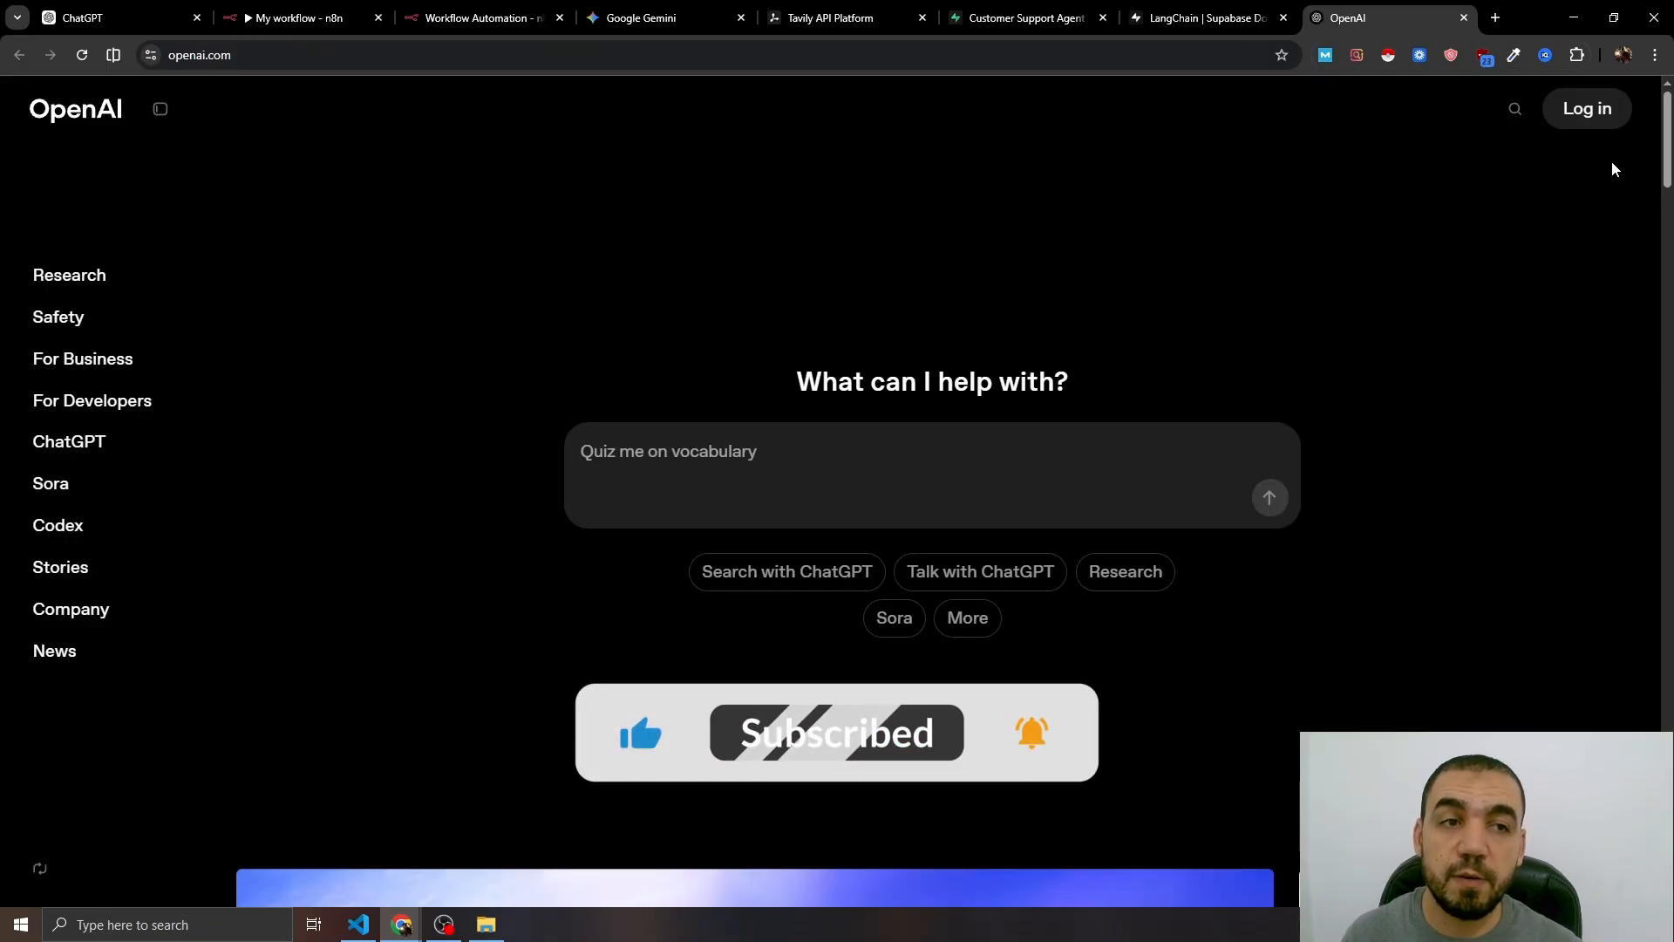
- Go to the OpenAI API platform's API keys page
click(1585, 112)
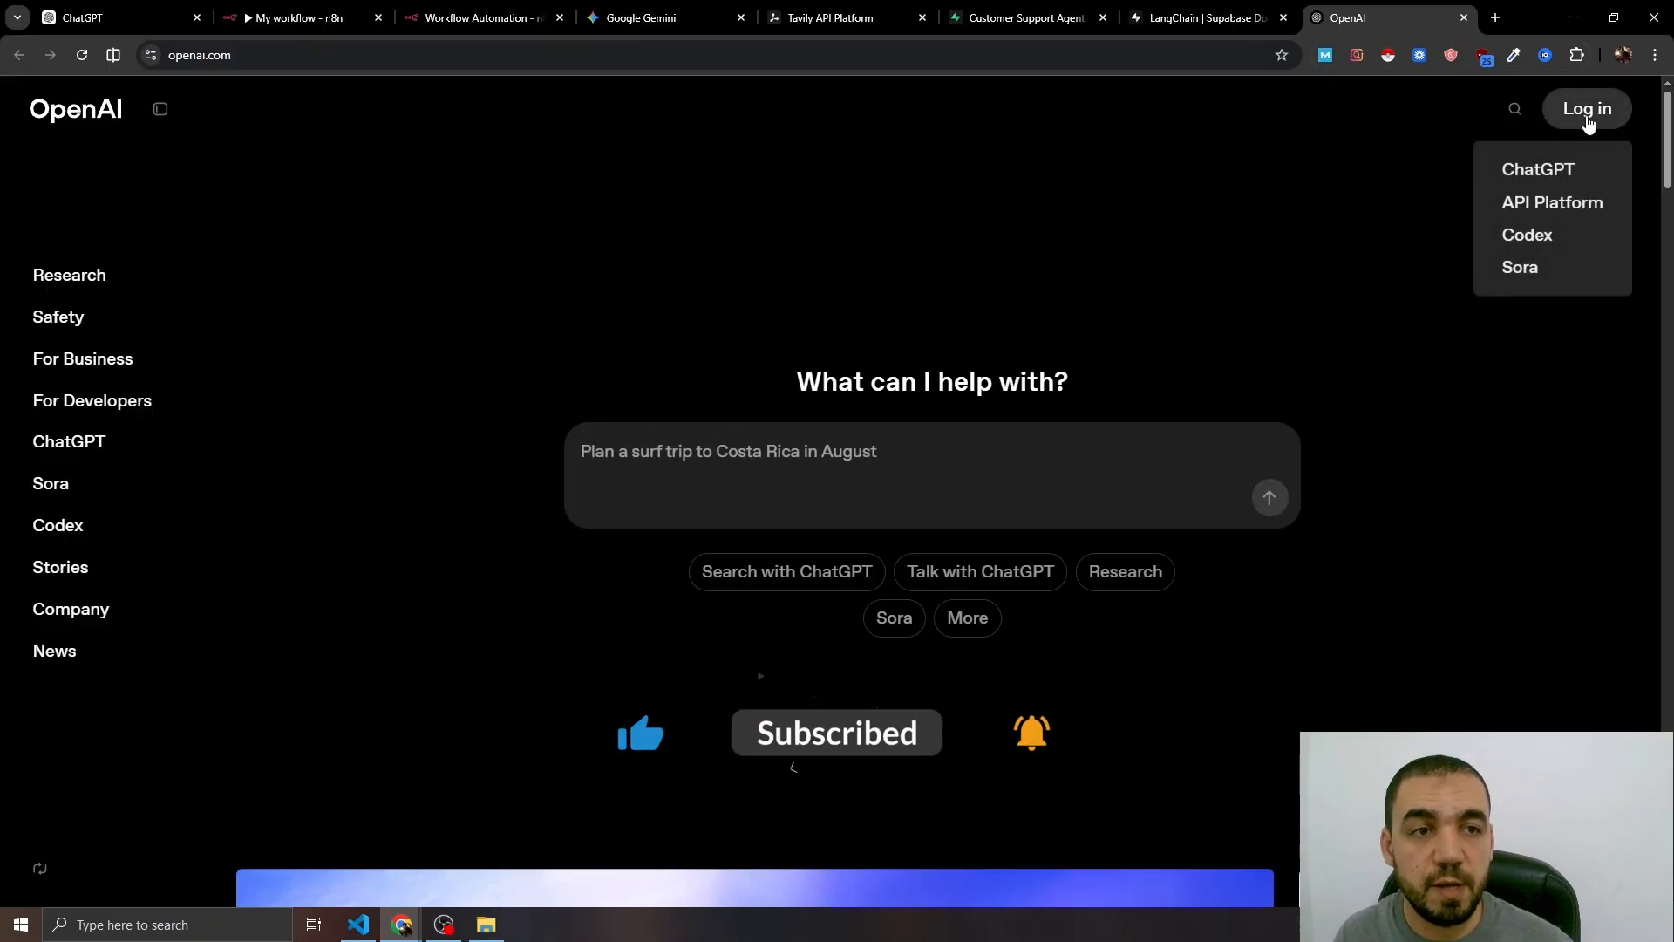
click(1536, 208)
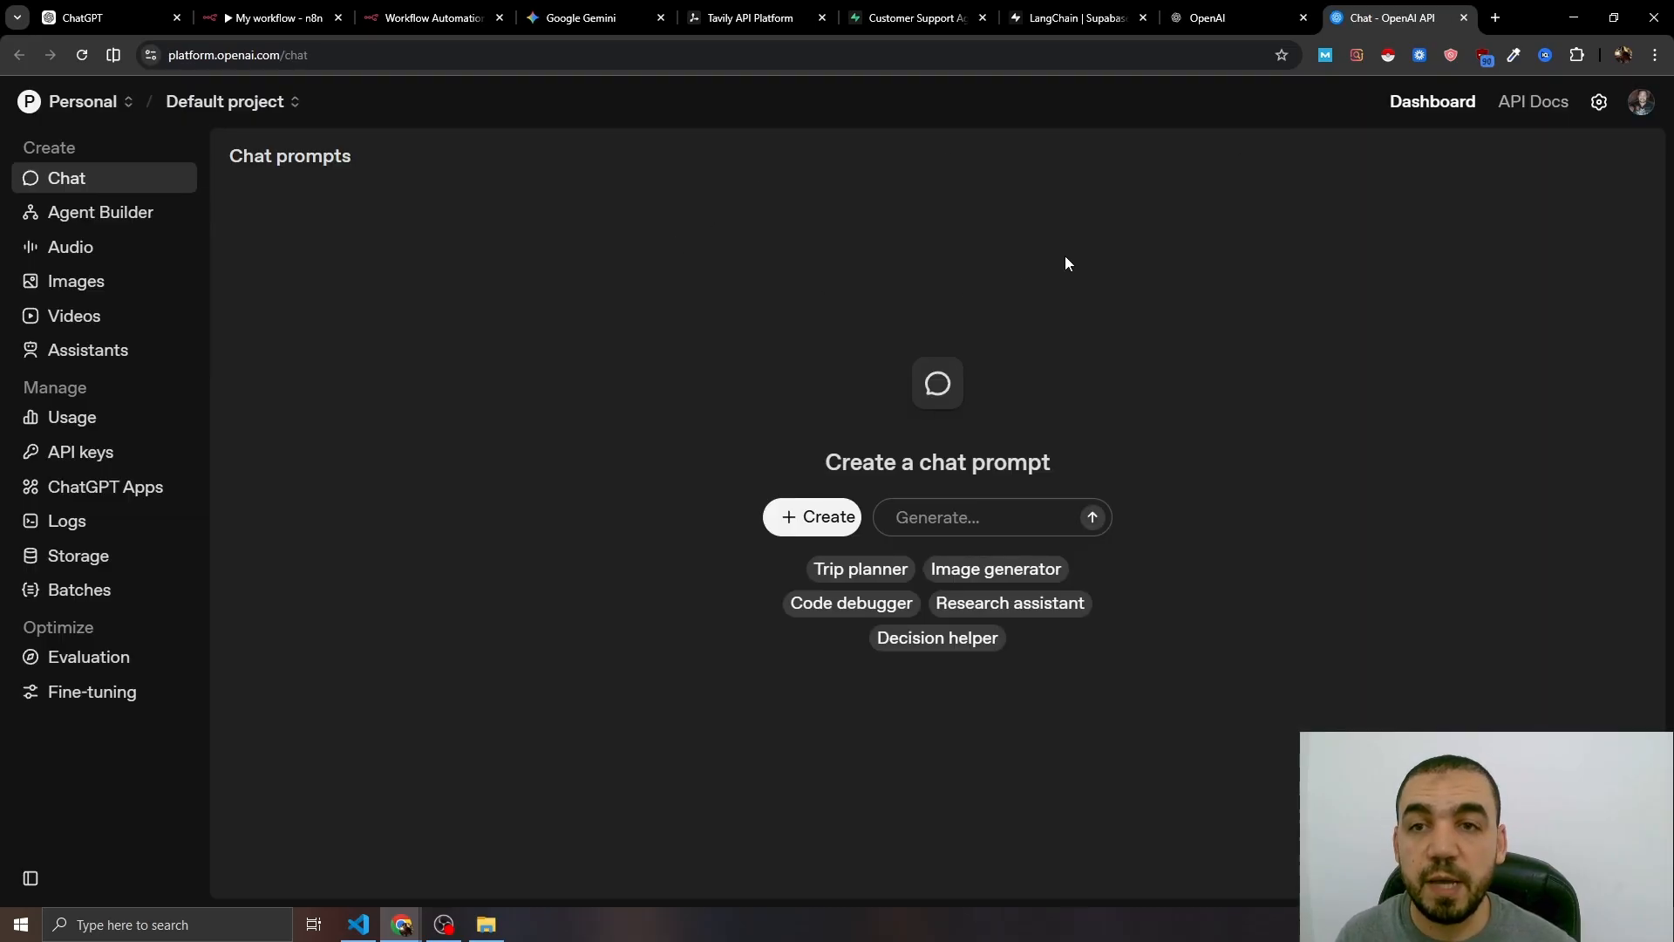
click(112, 460)
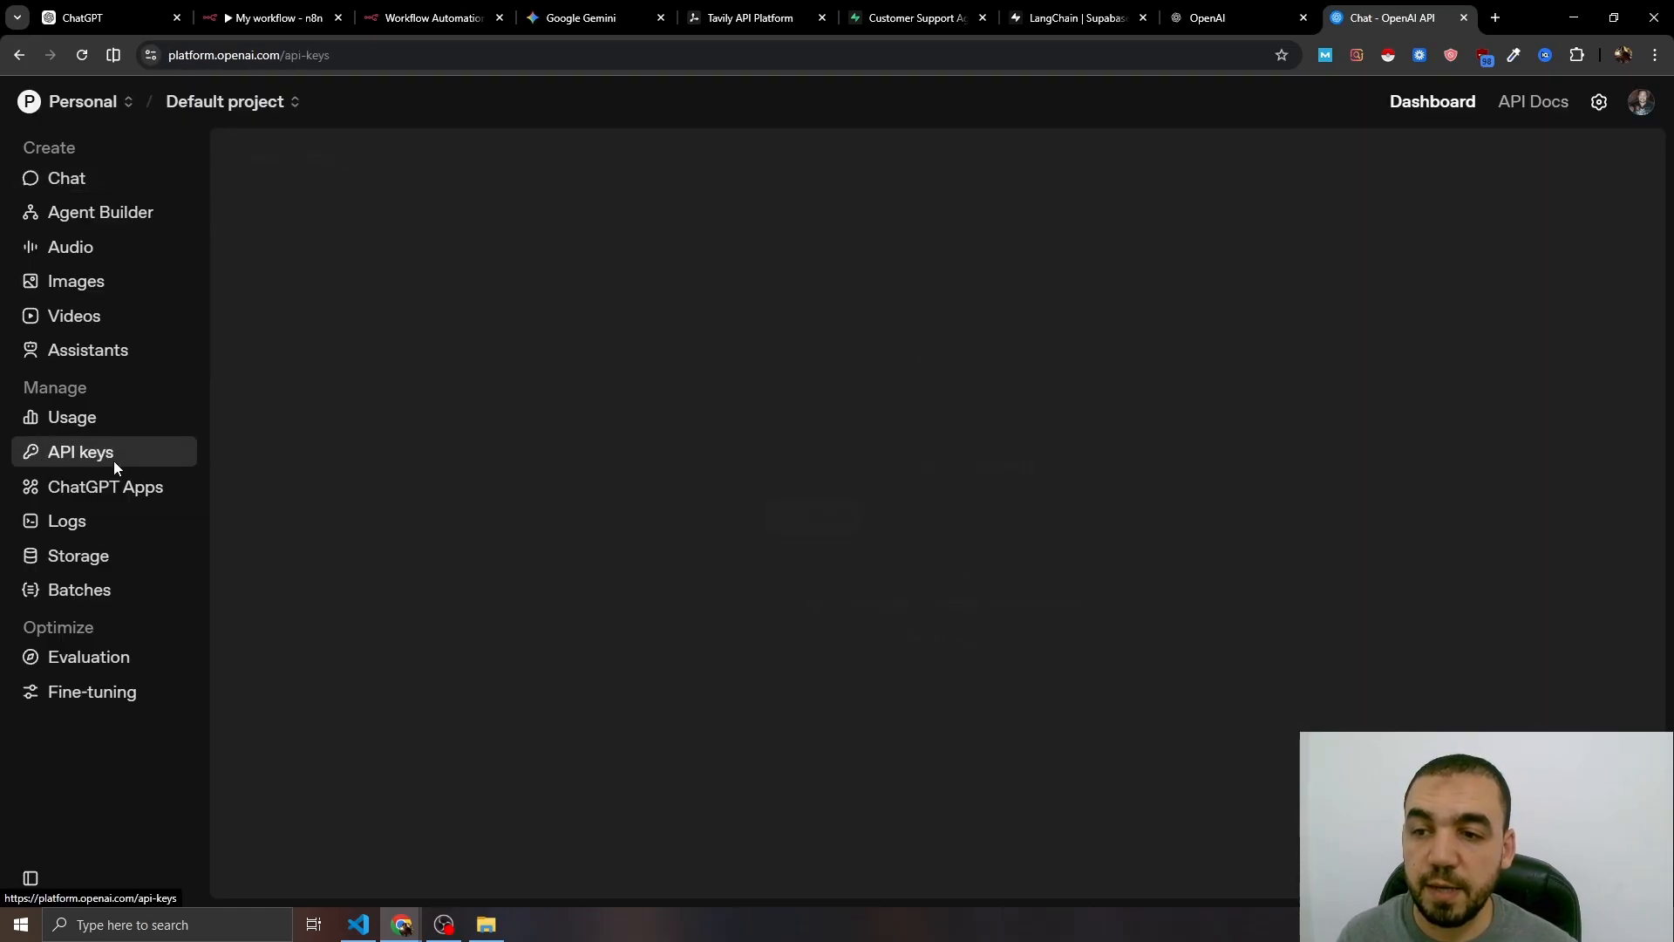
- Create a secret key named 'Customer Support agent', copy it, and return to n8n
click(1535, 156)
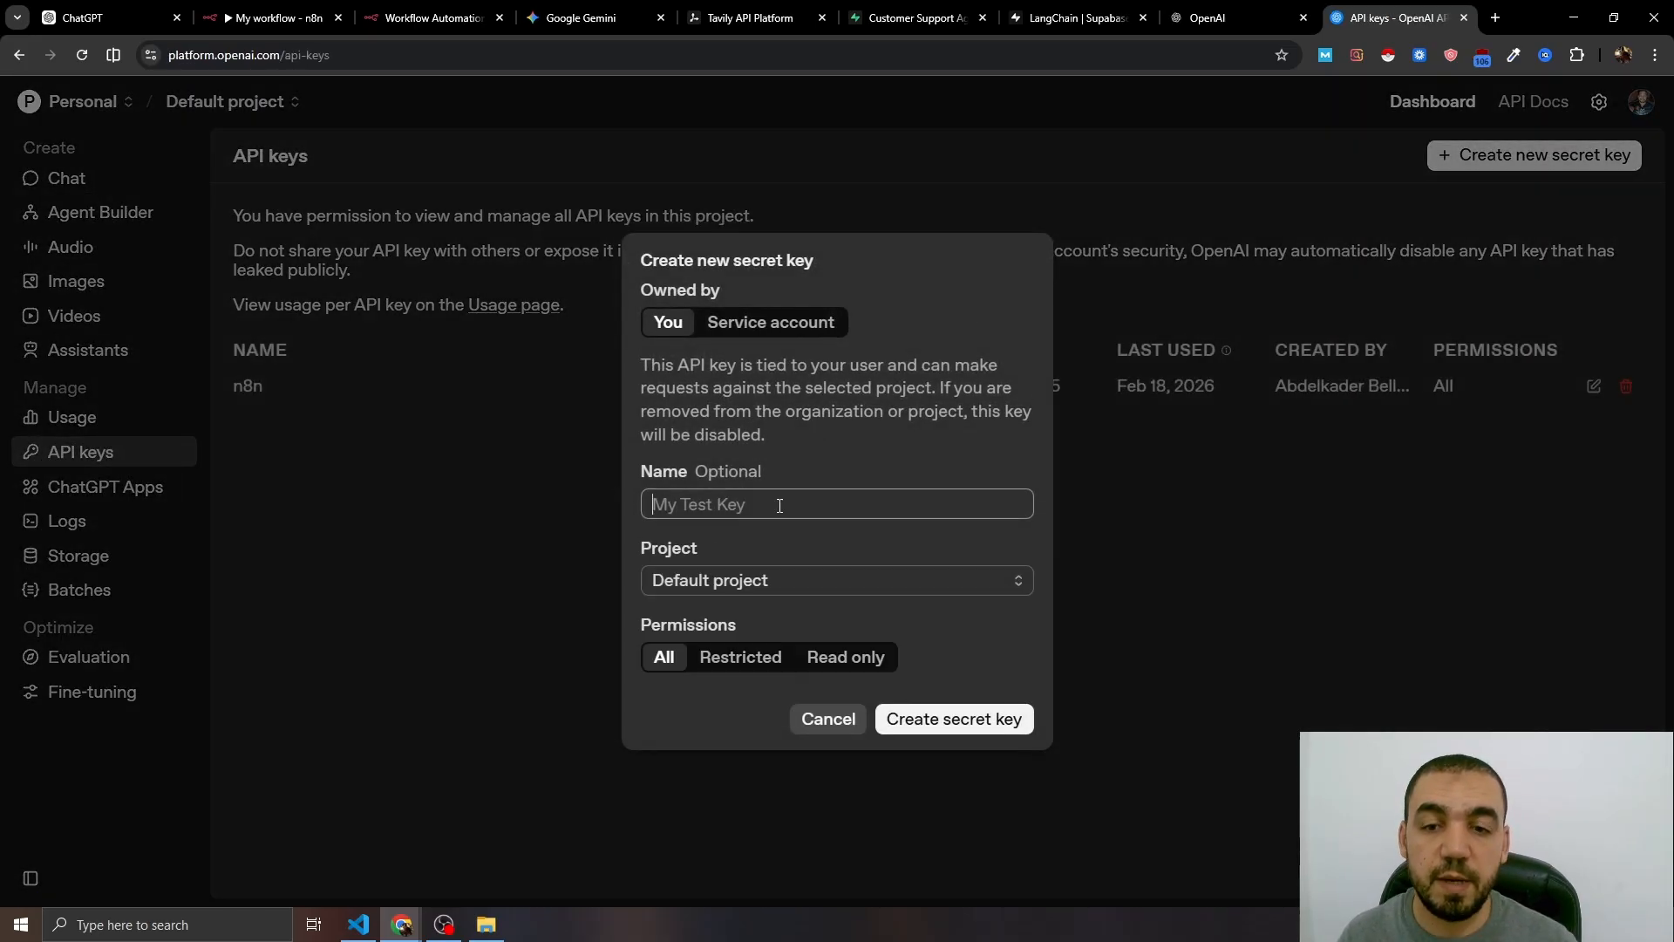
text(Customer Sup)
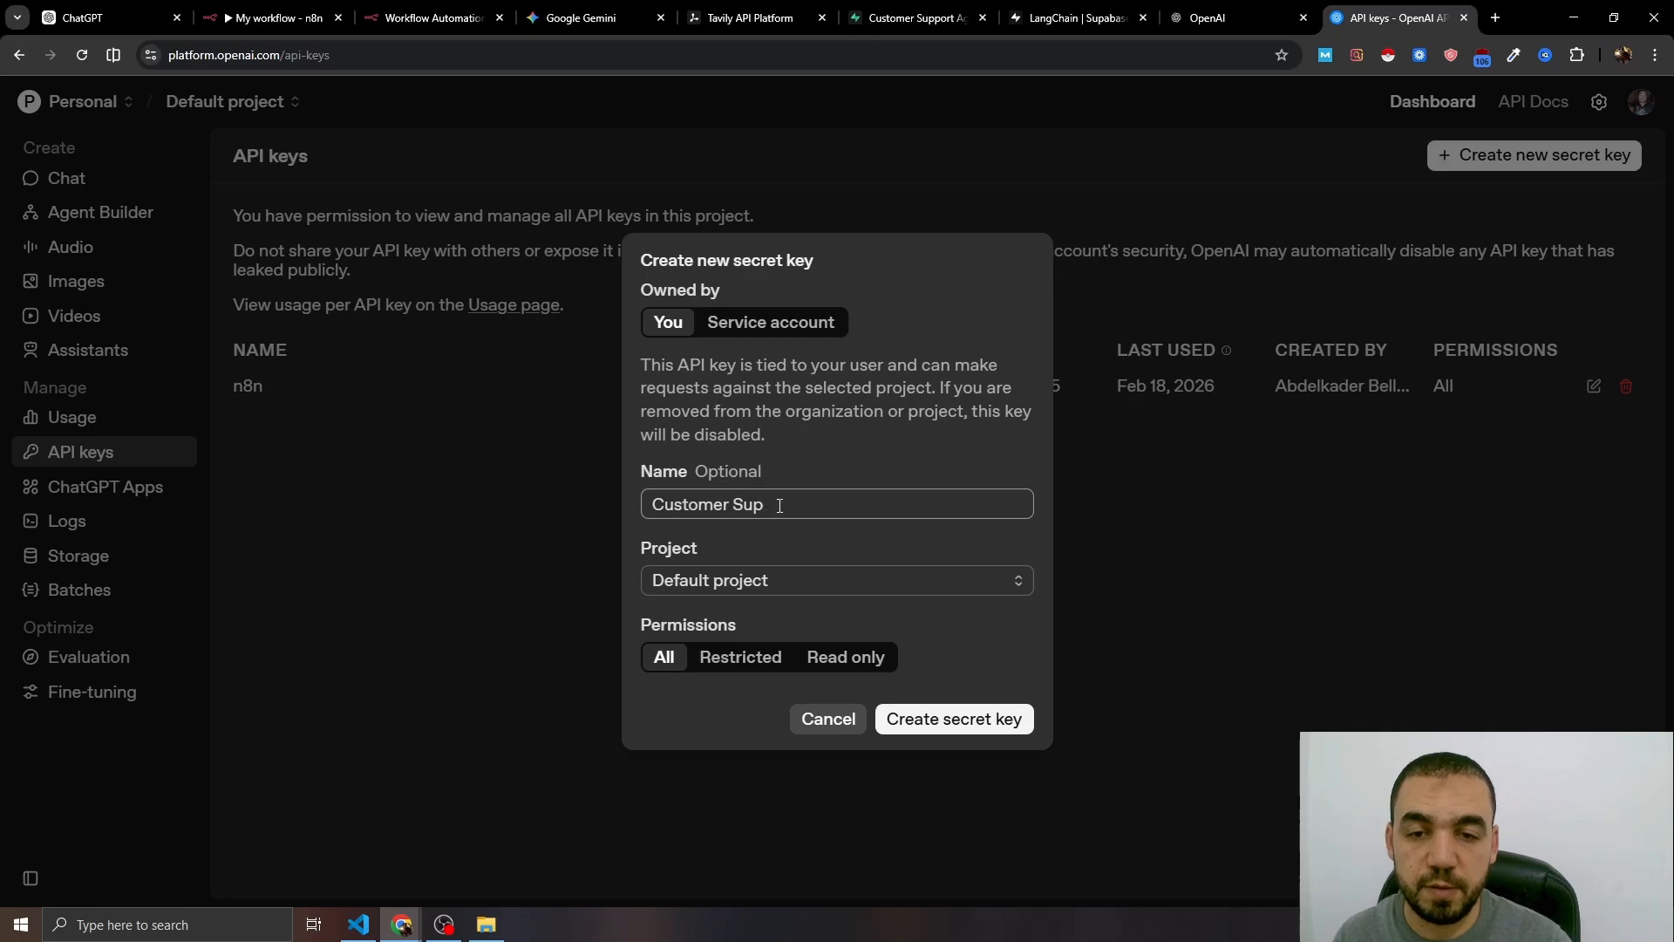
text(oprt agent)
click(953, 716)
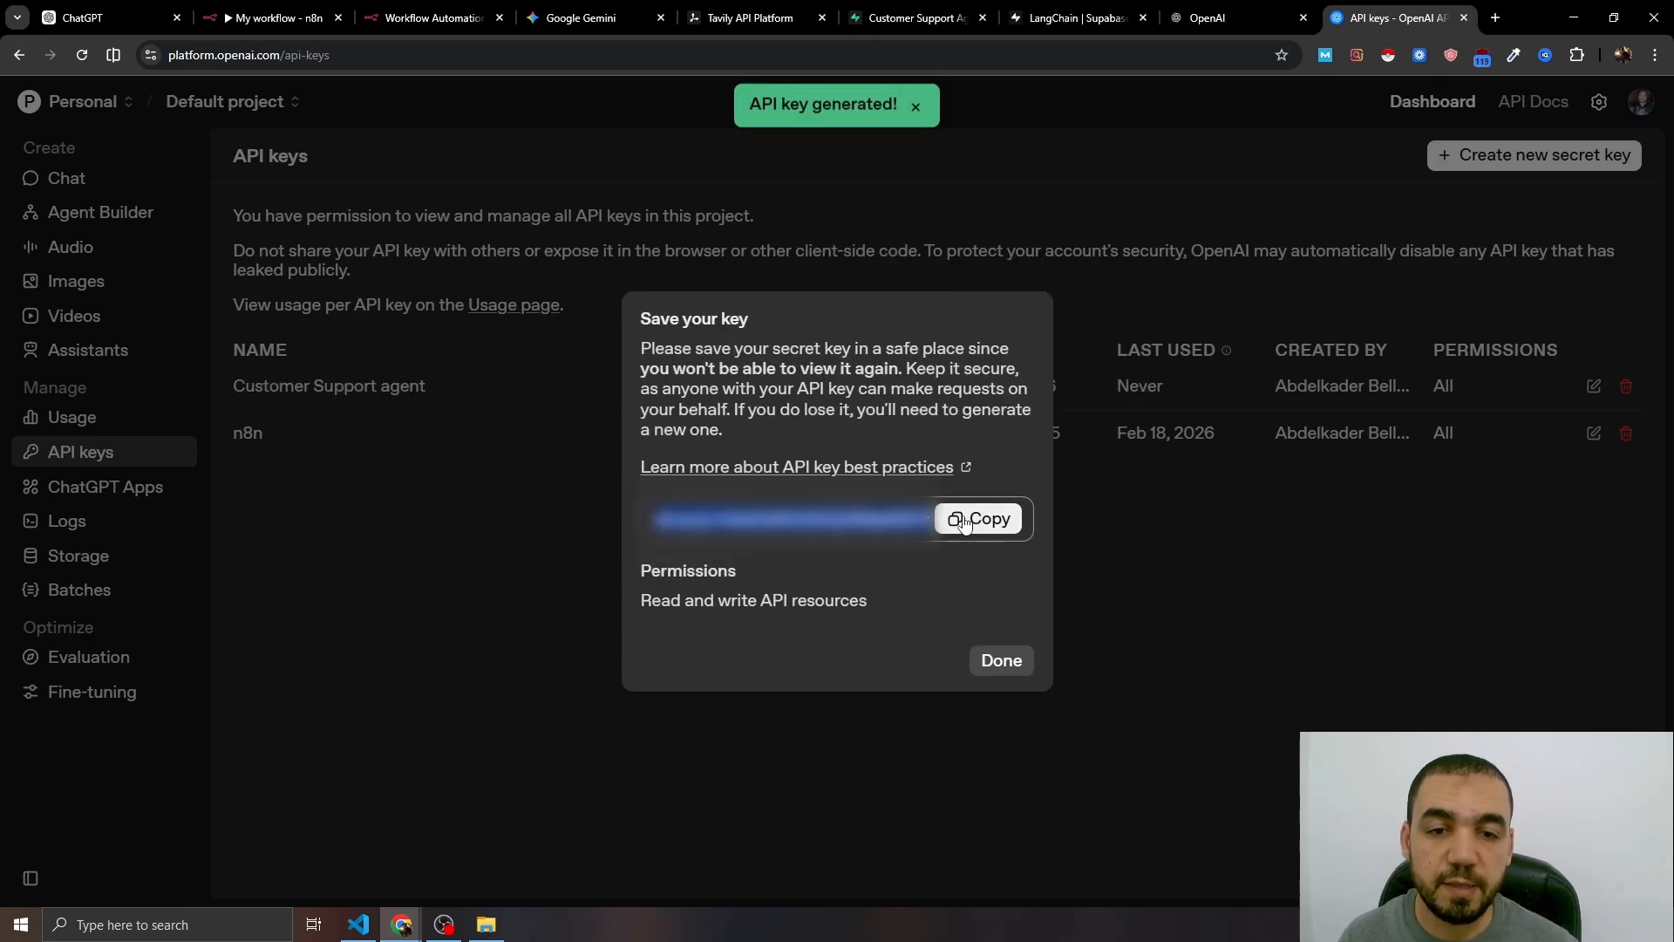
click(974, 522)
click(1000, 661)
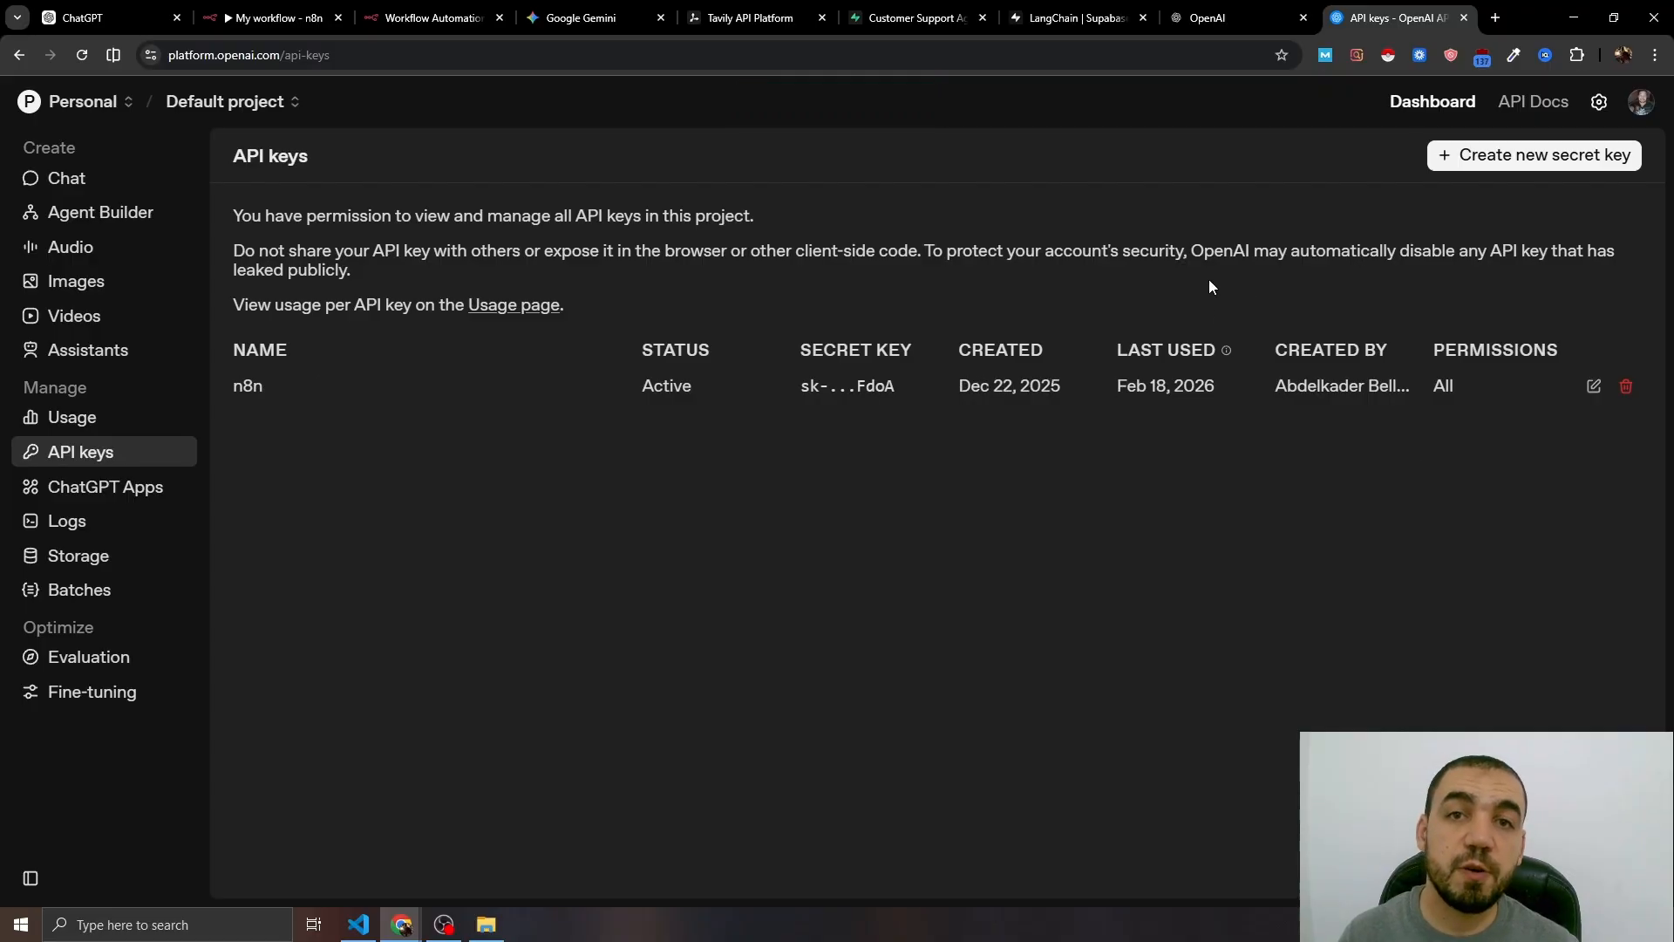
click(326, 29)
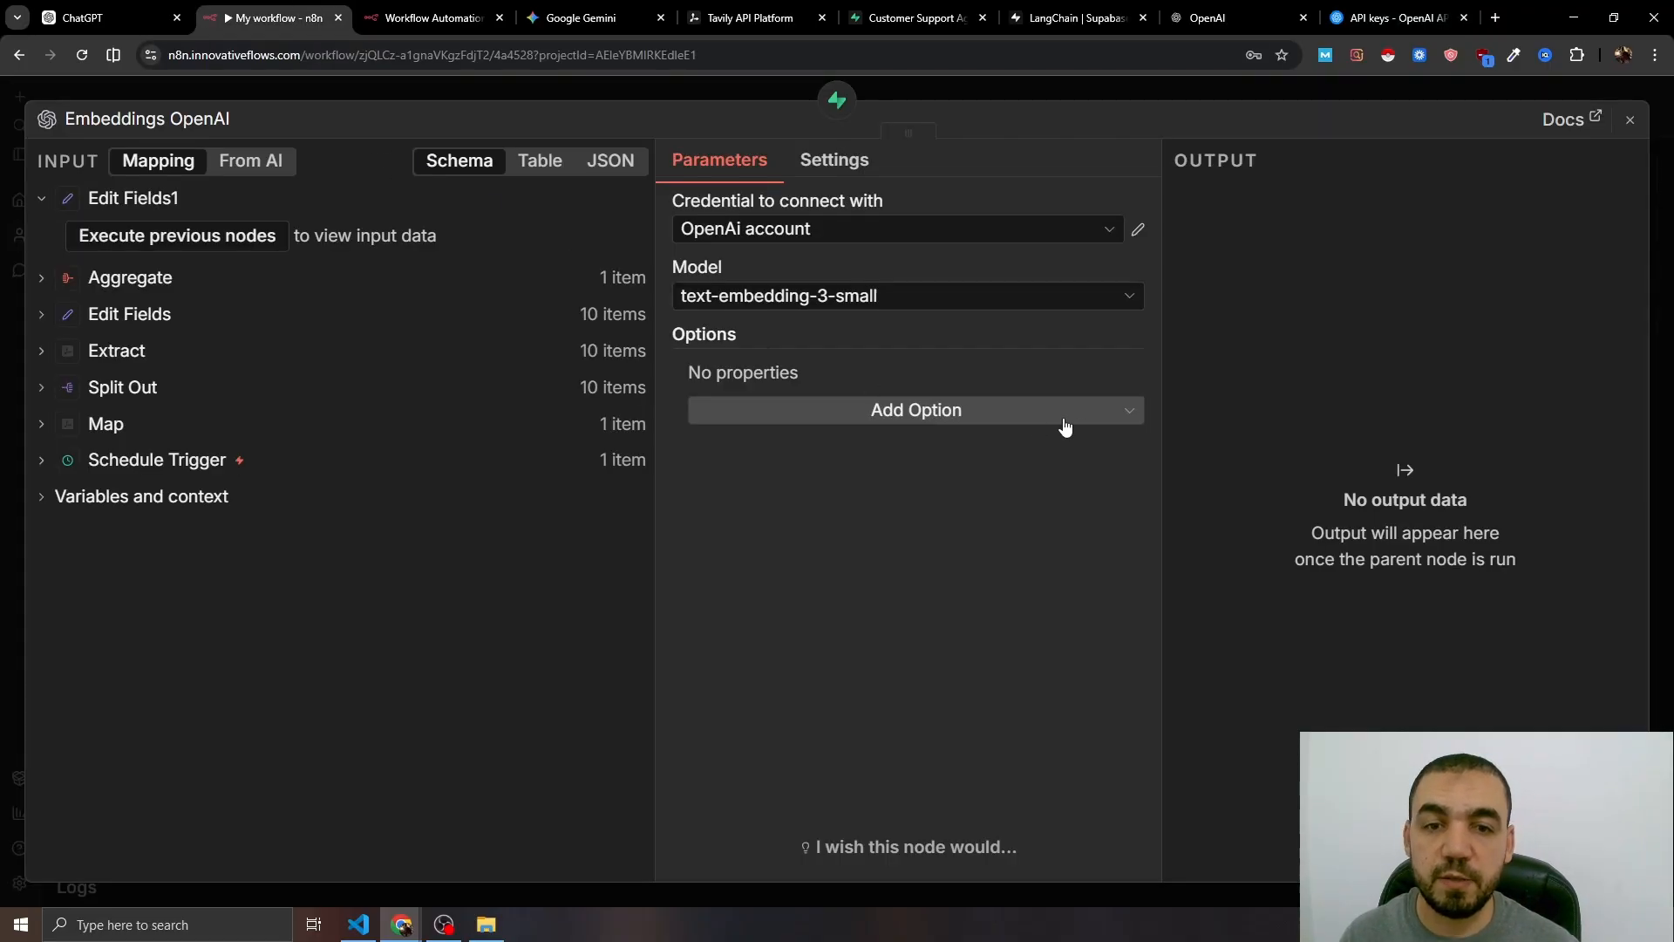
- Create a new OpenAI credential for the embeddings using the copied secret key
click(758, 242)
click(767, 340)
click(567, 402)
key(ctrl+v)
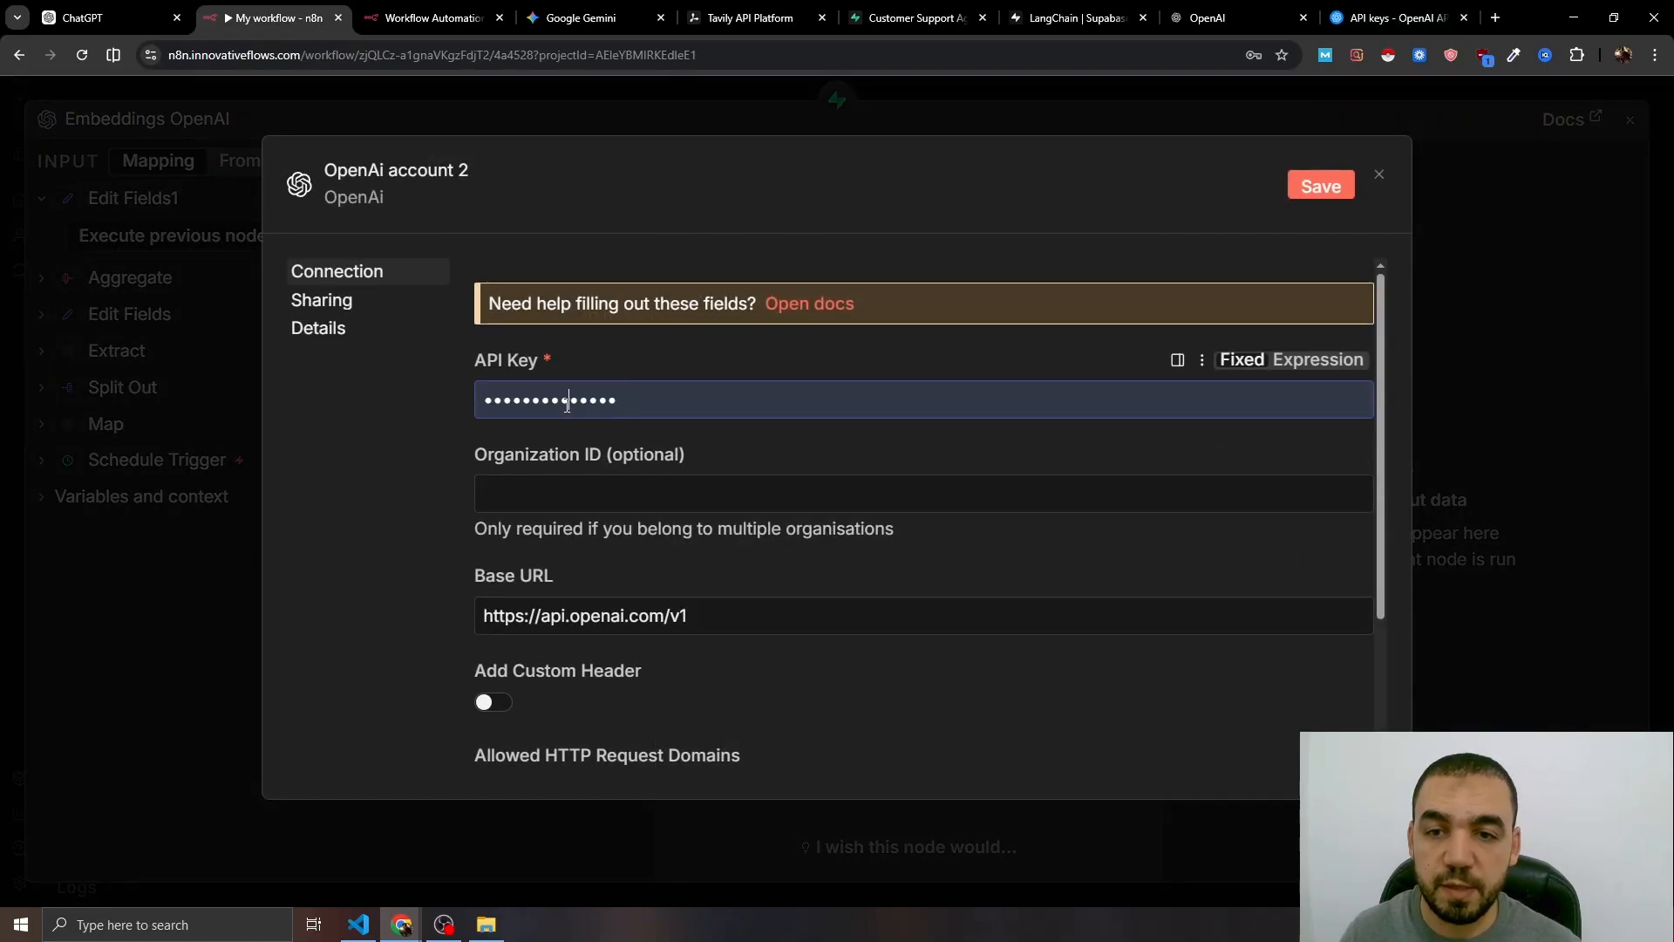
key(ctrl+v)
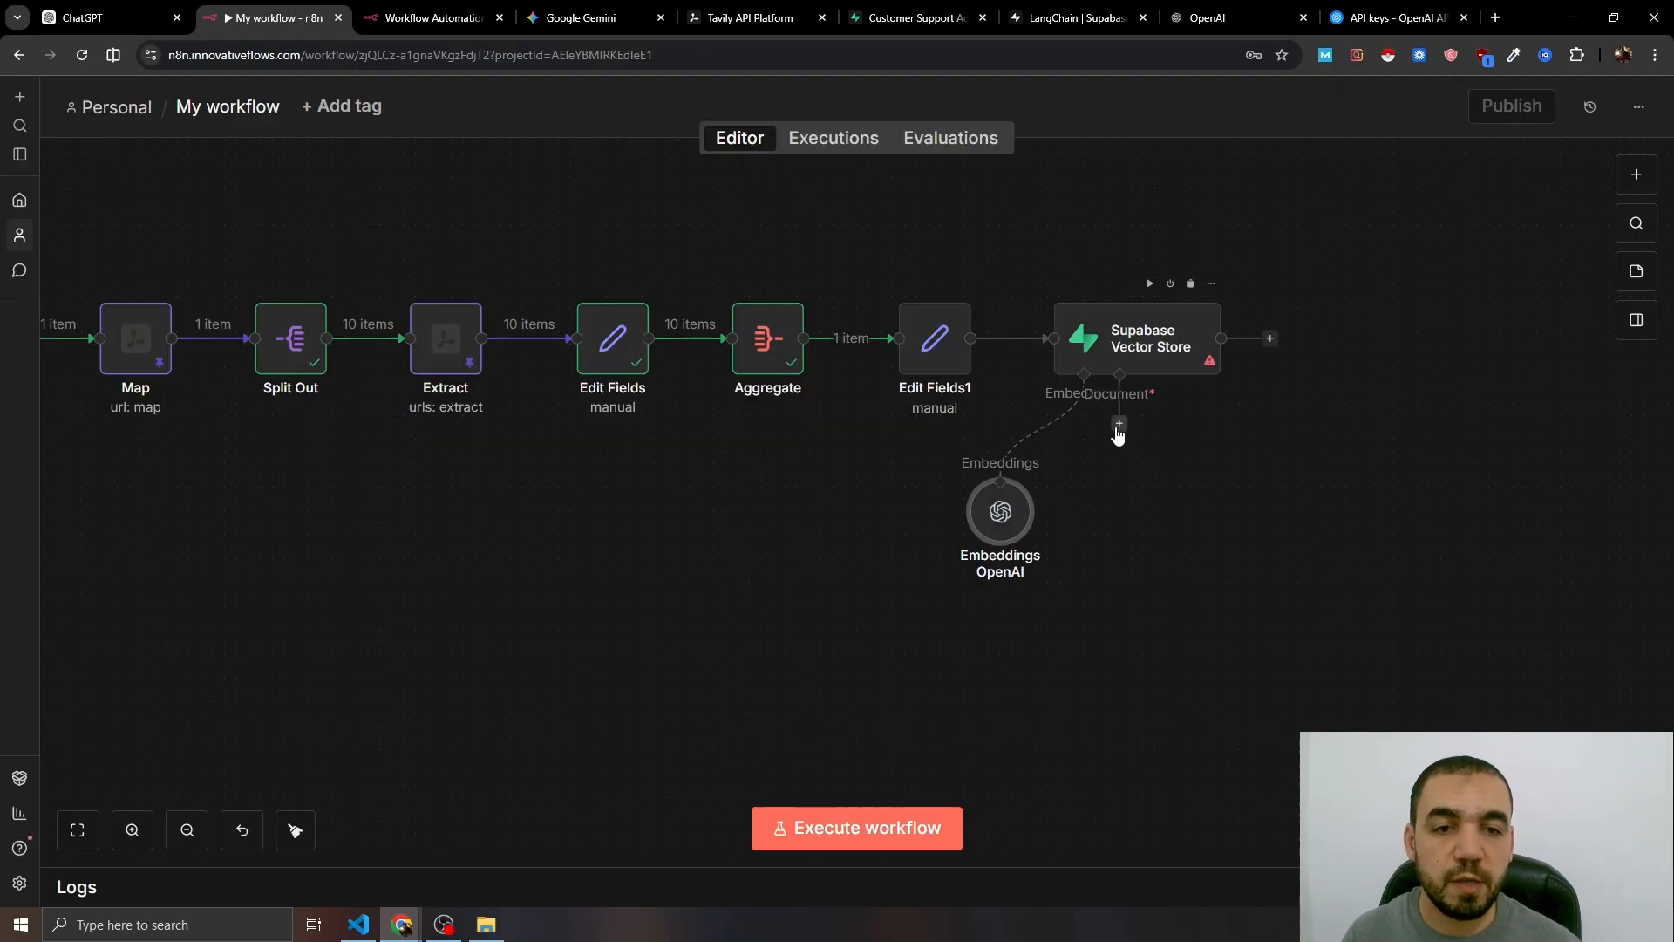
- Add a Default Data Loader in Load Specific Data mode, using Formating as its data
click(1120, 425)
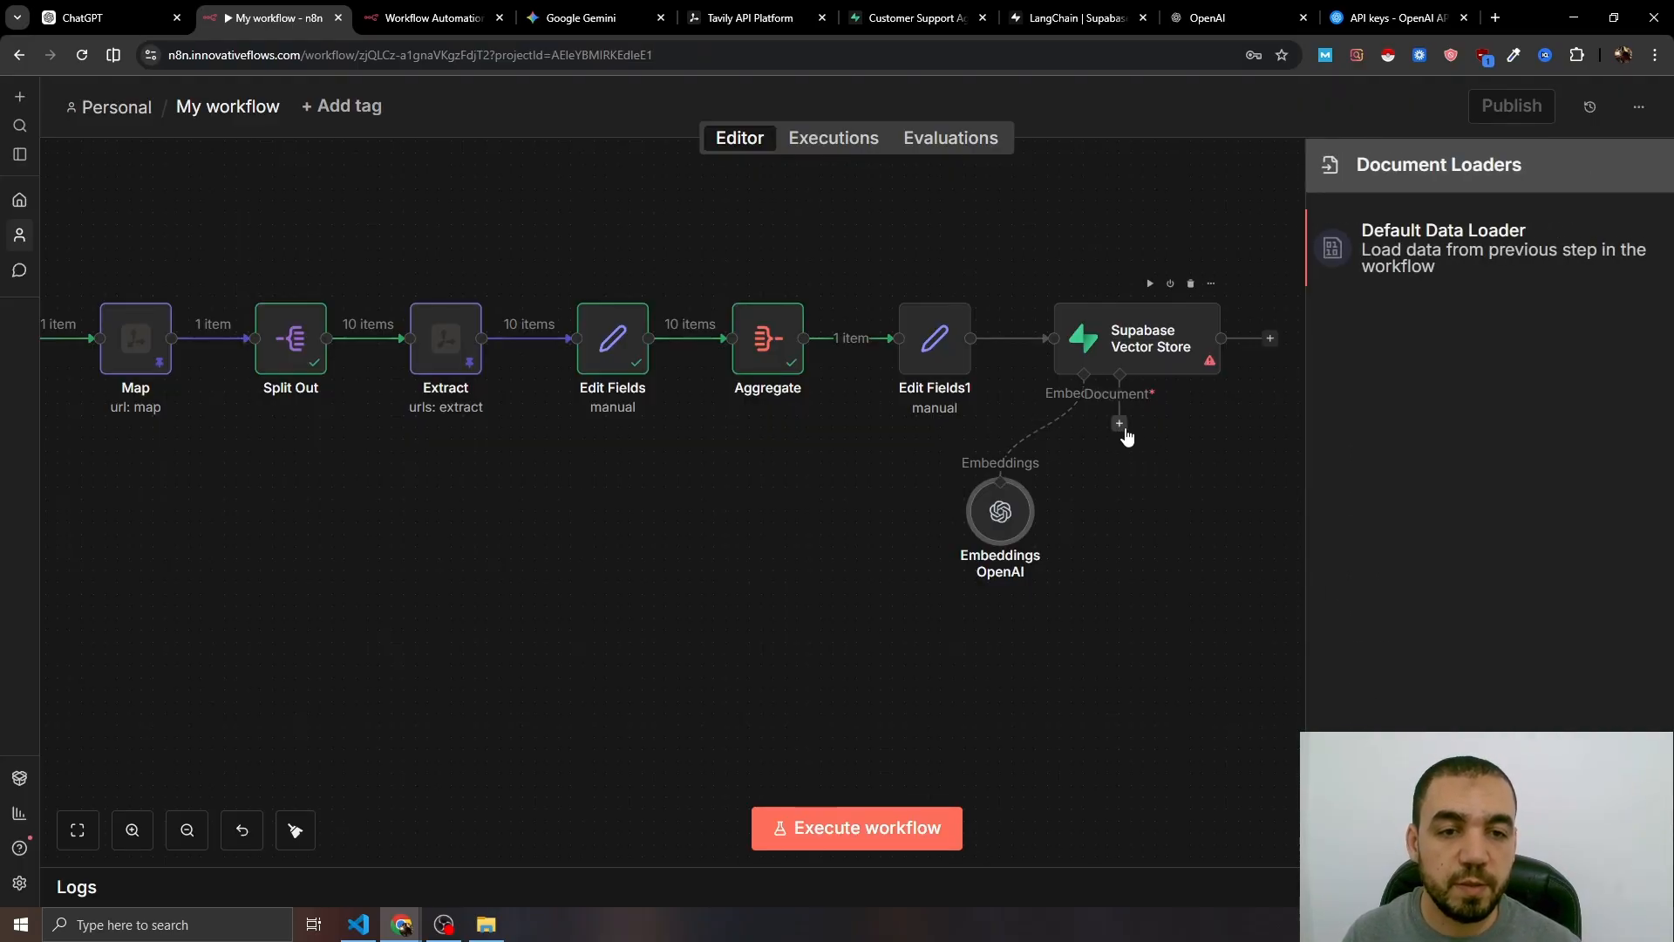
click(1474, 247)
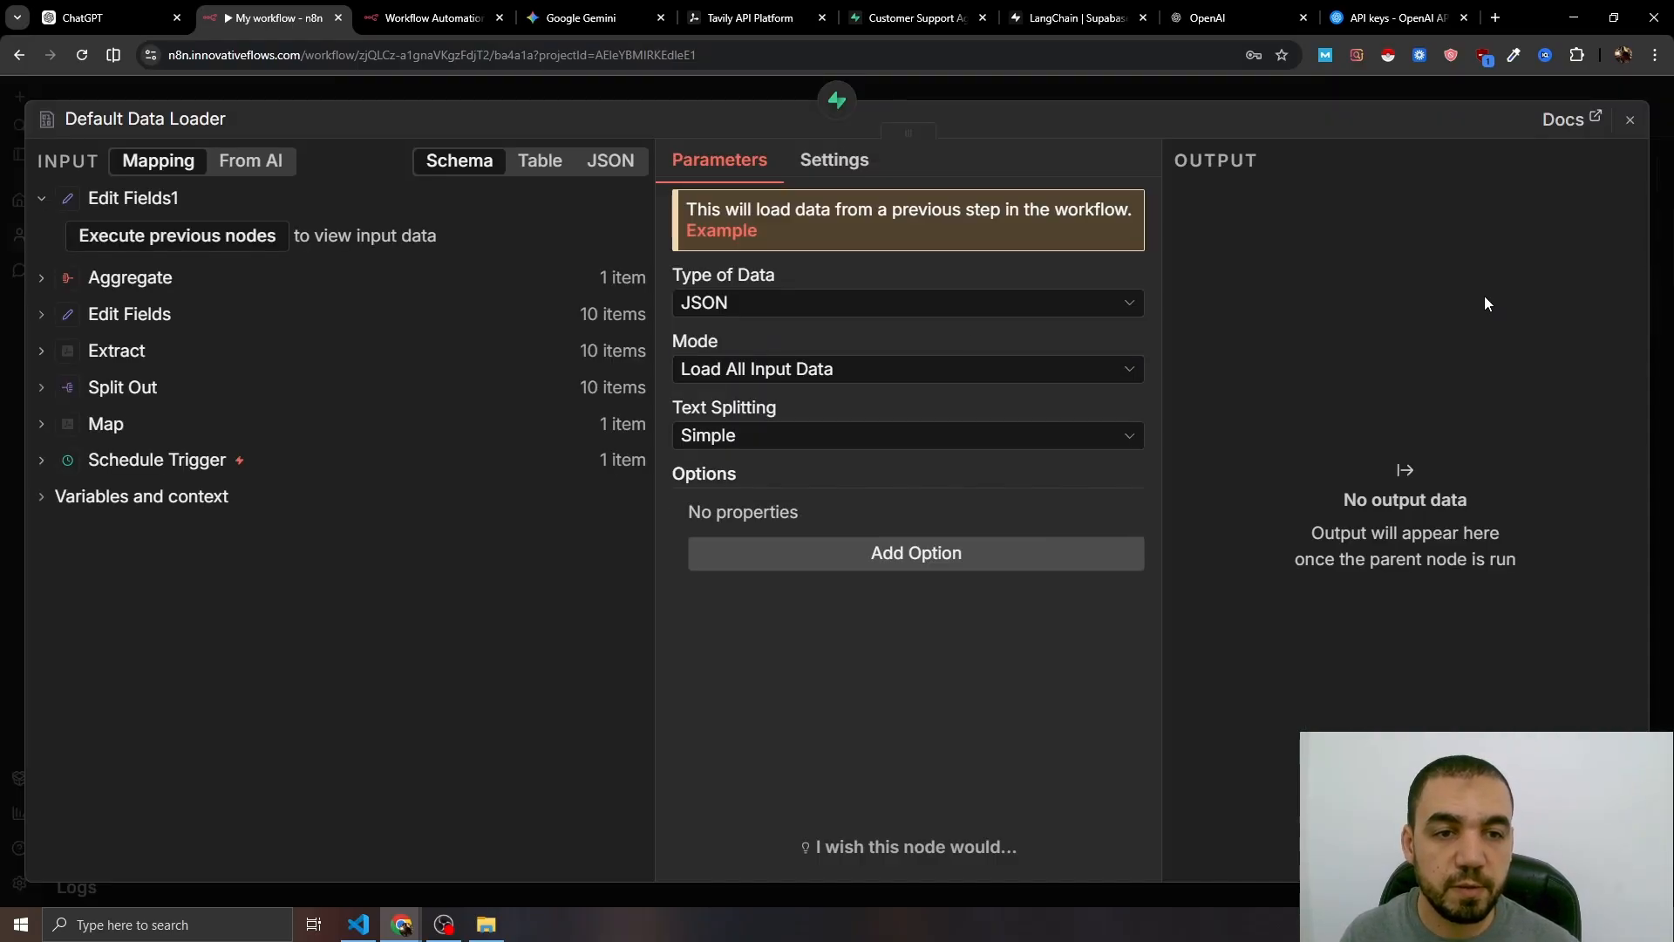
click(906, 368)
click(785, 530)
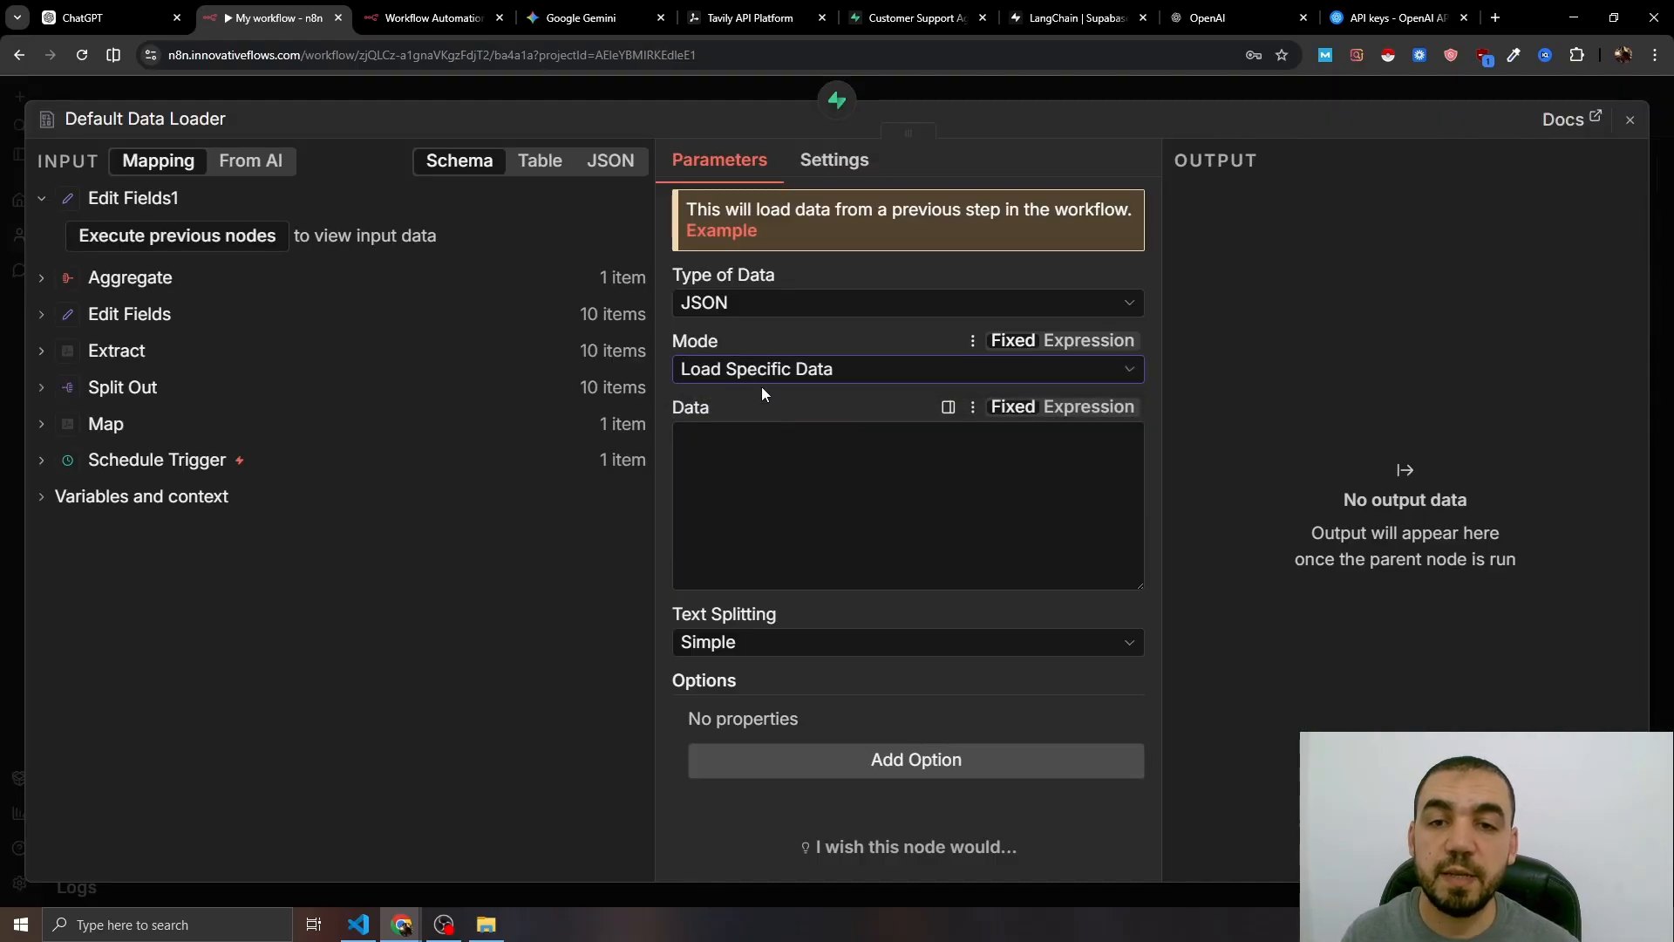
click(135, 251)
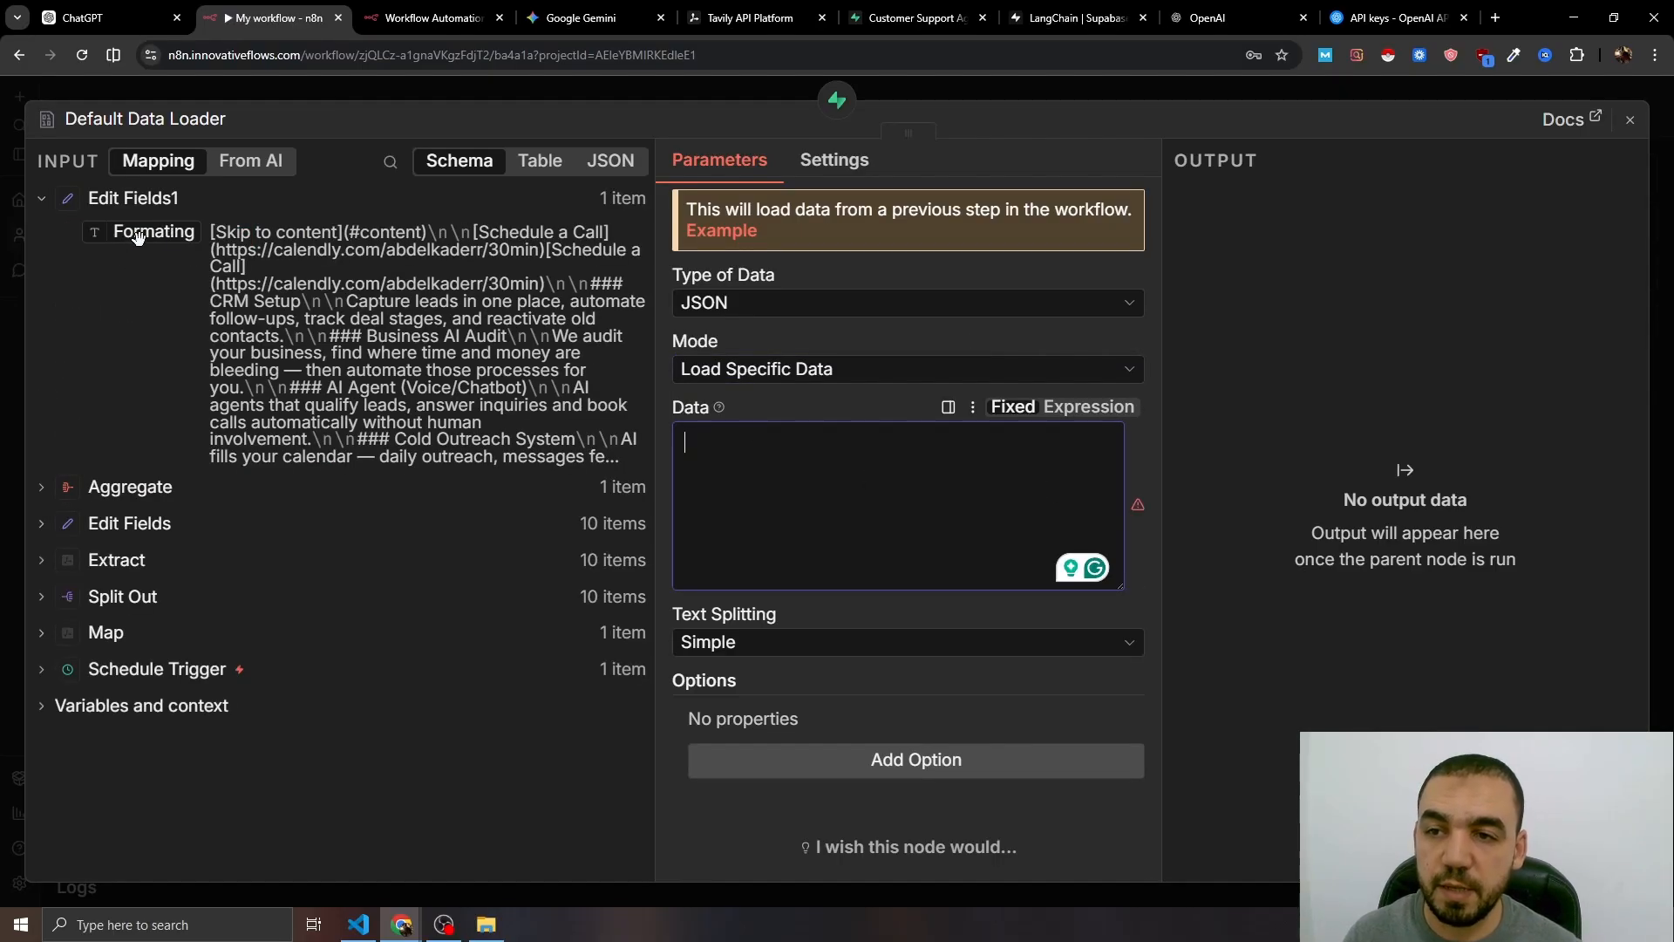
drag(154, 232, 698, 441)
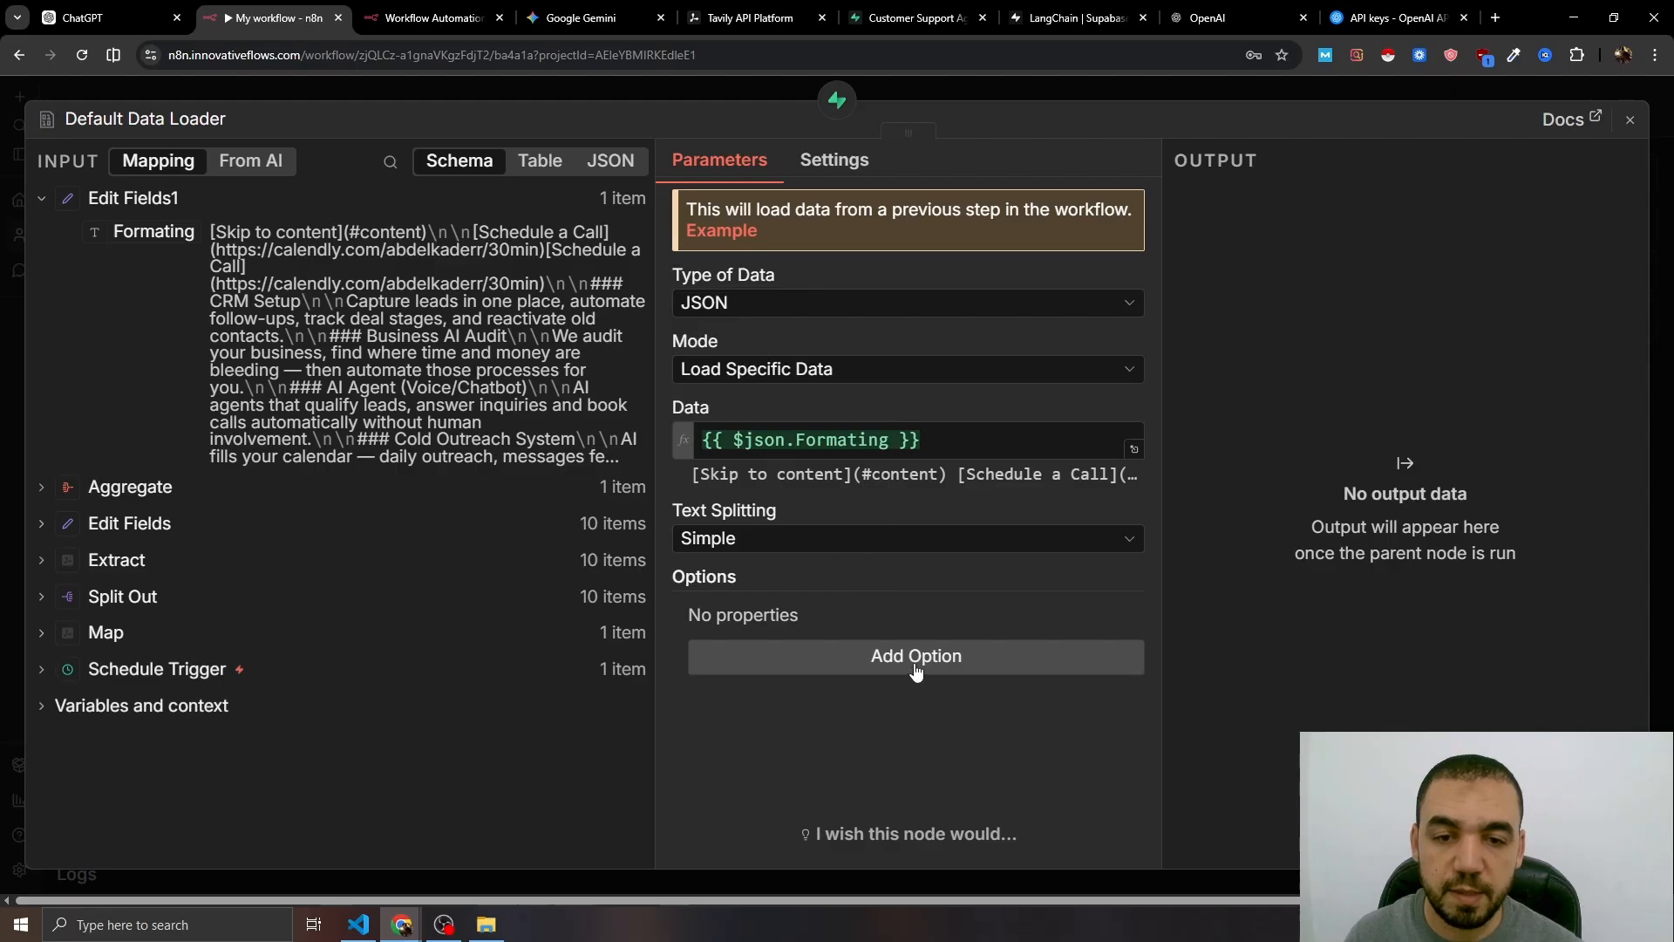
- Add a 'date' metadata property set to {{ $now }} and execute the workflow
click(915, 669)
click(959, 713)
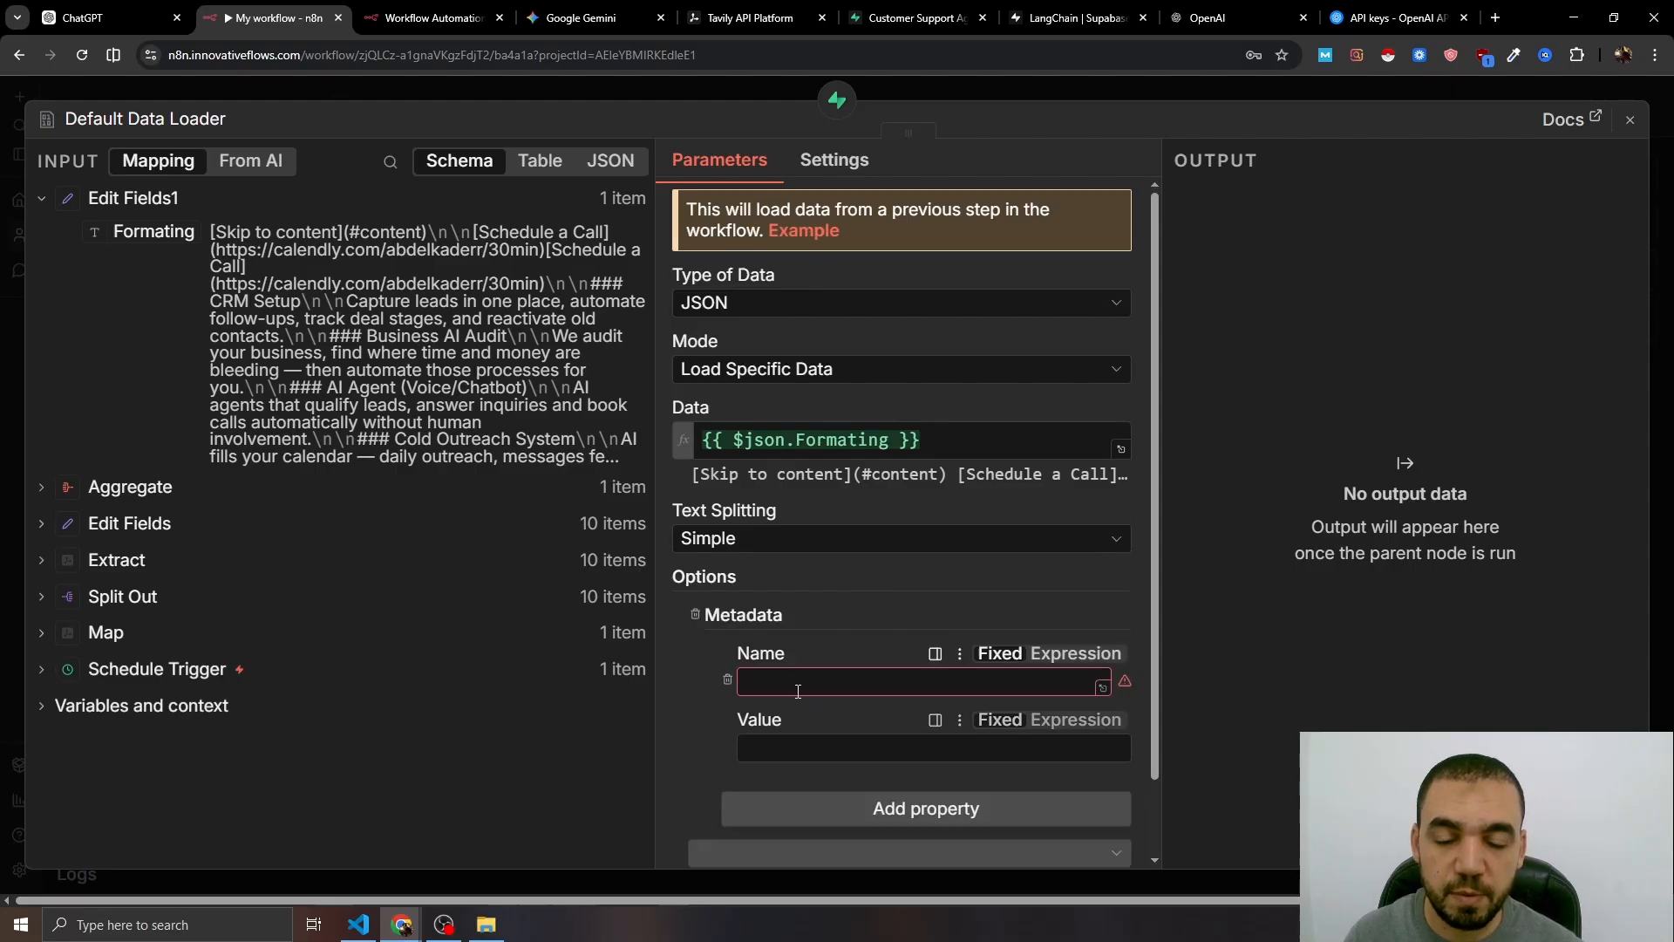
click(827, 680)
text(date)
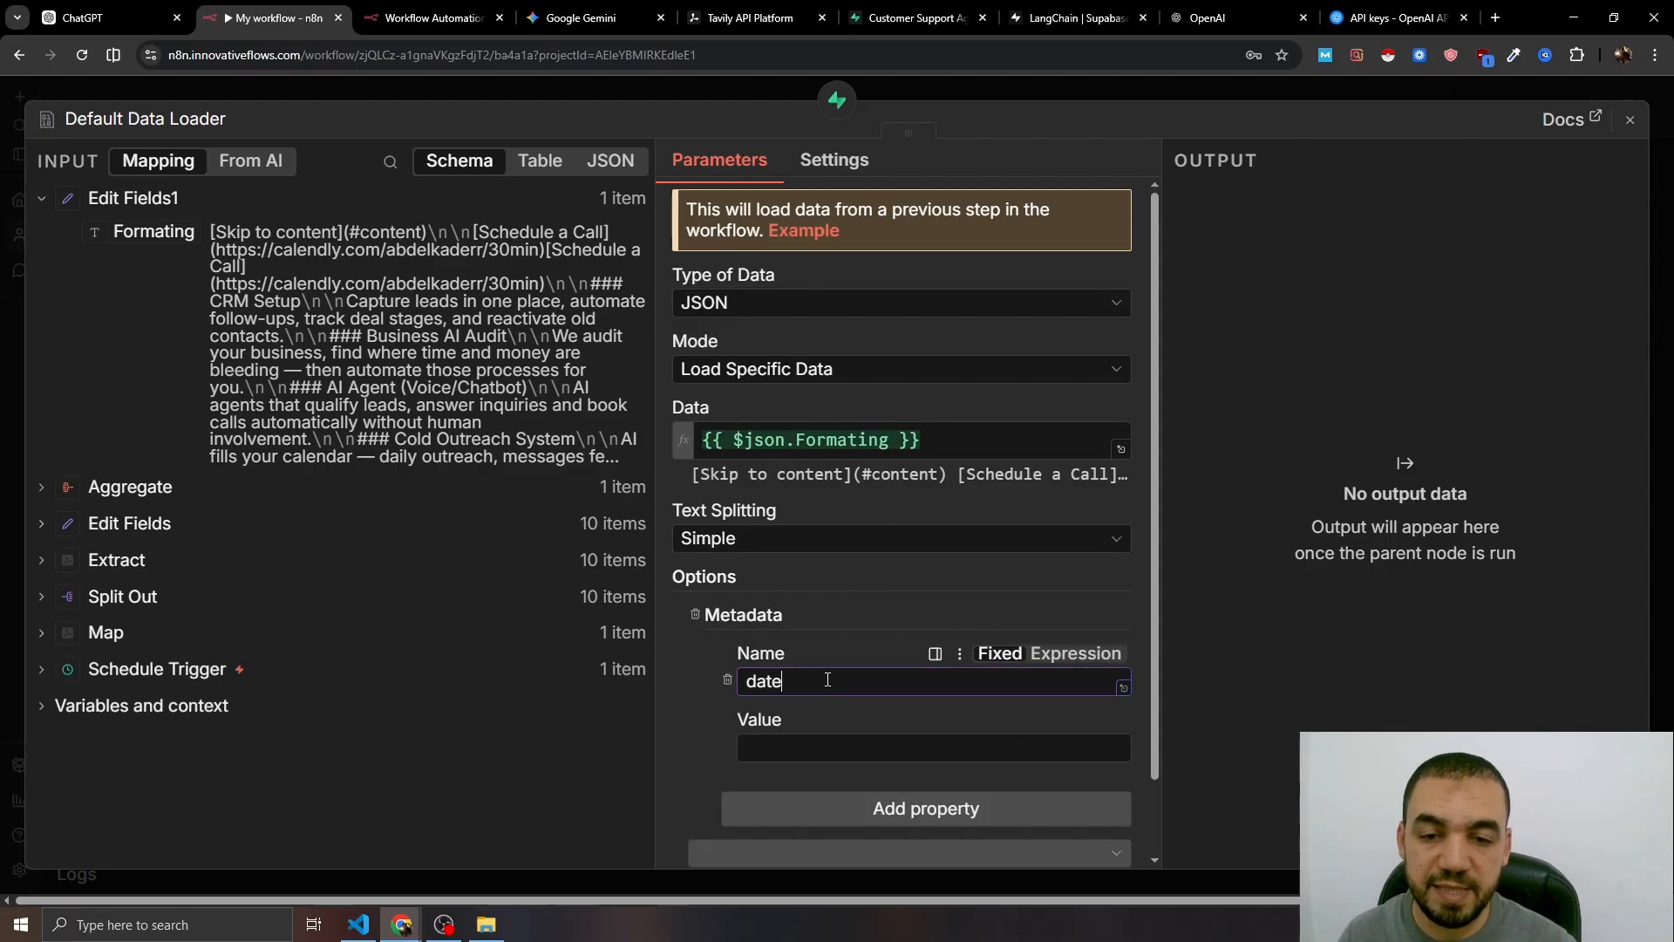
click(897, 755)
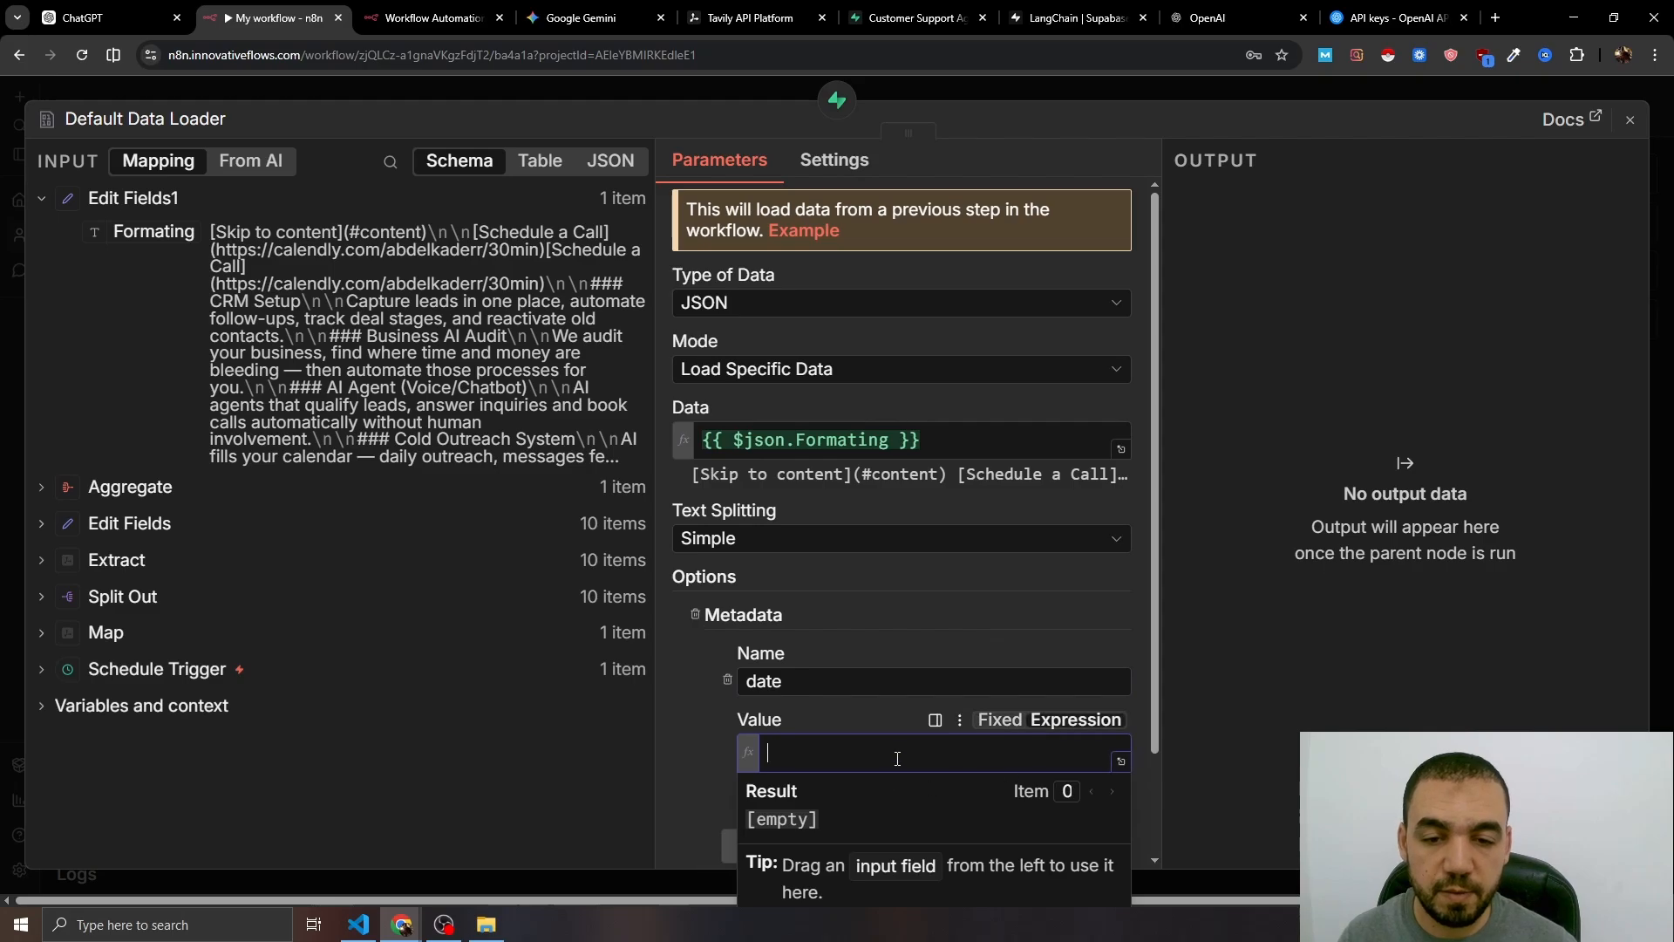
text({{)
key(Down)
key(Return)
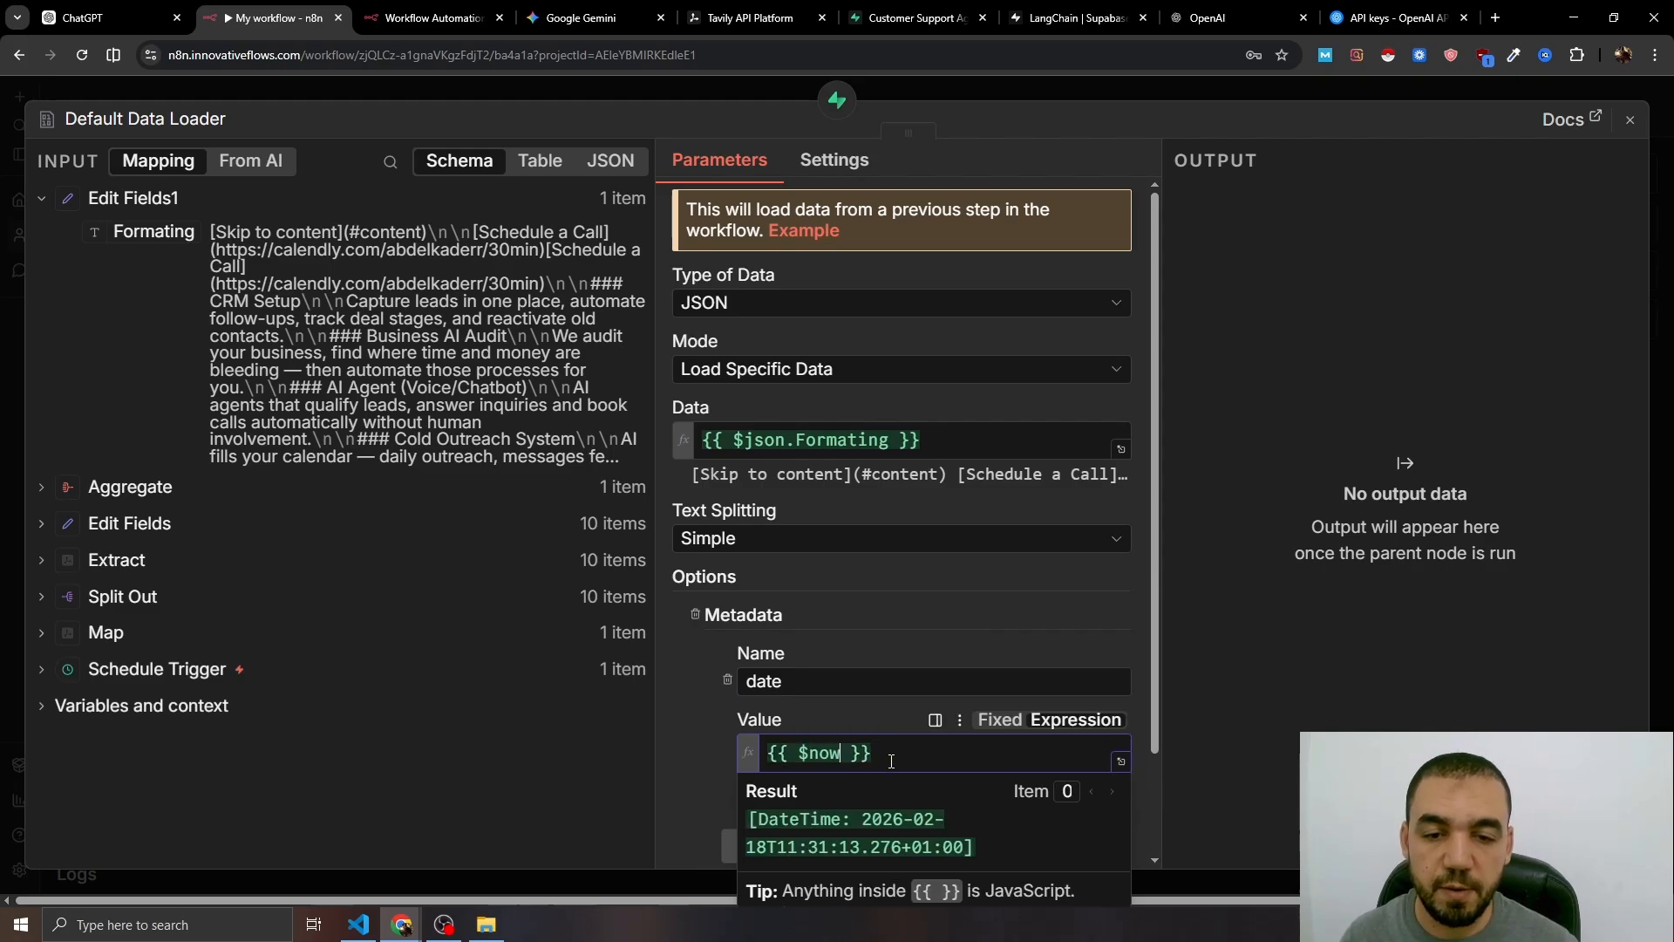
key(Escape)
drag(931, 683, 845, 677)
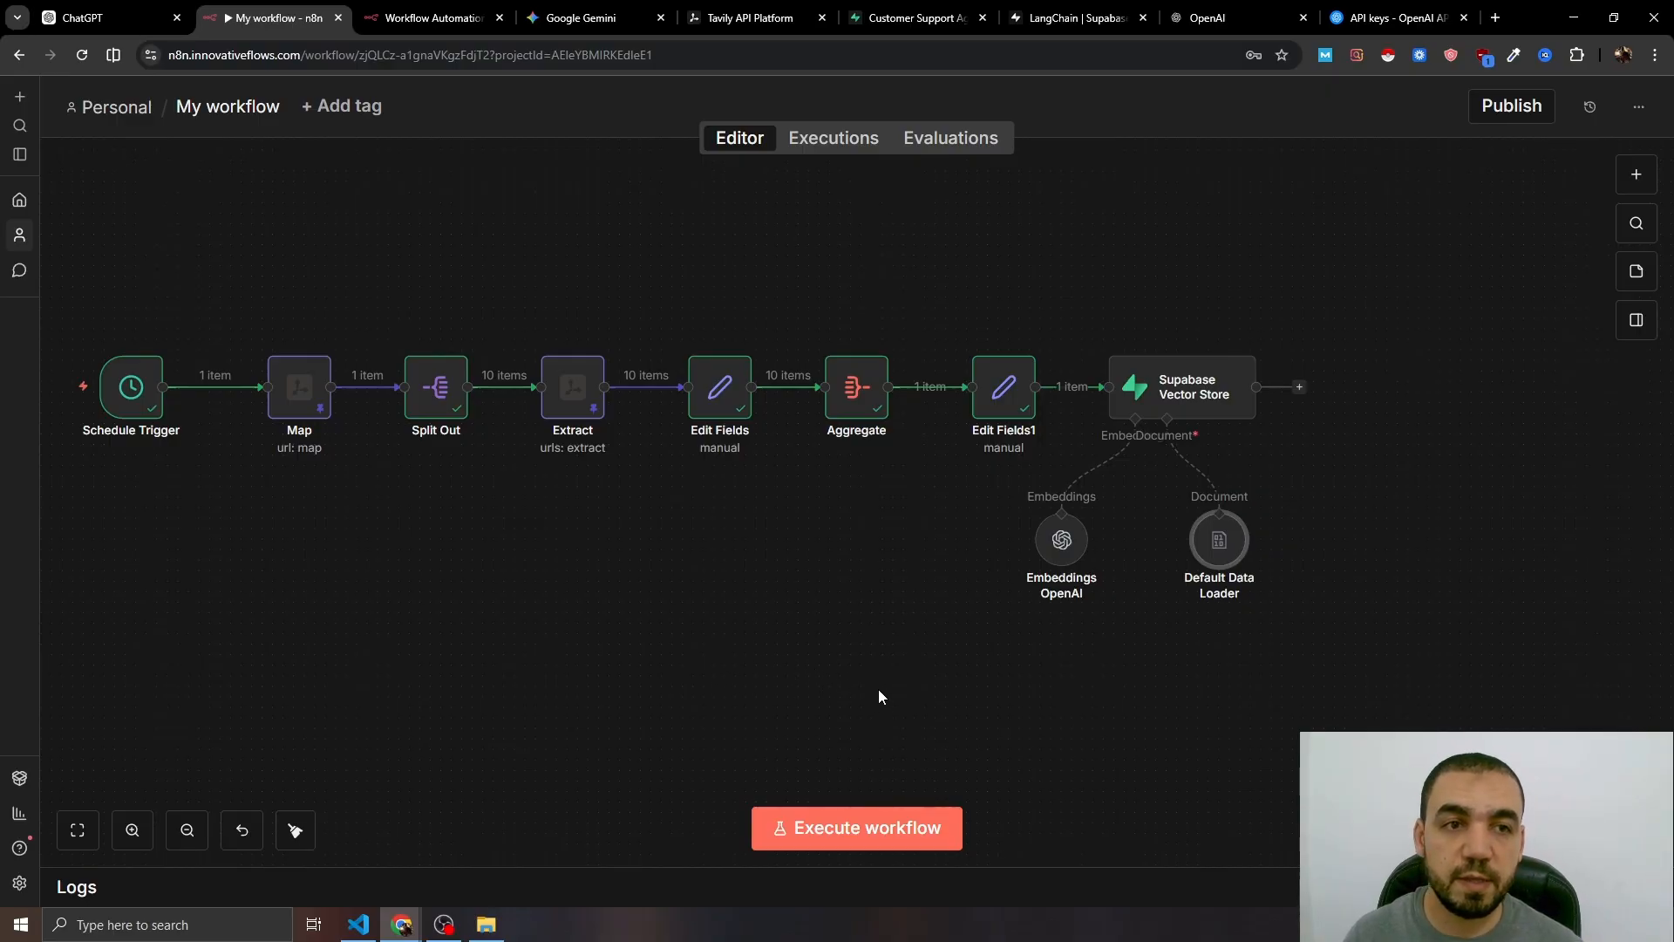
click(845, 826)
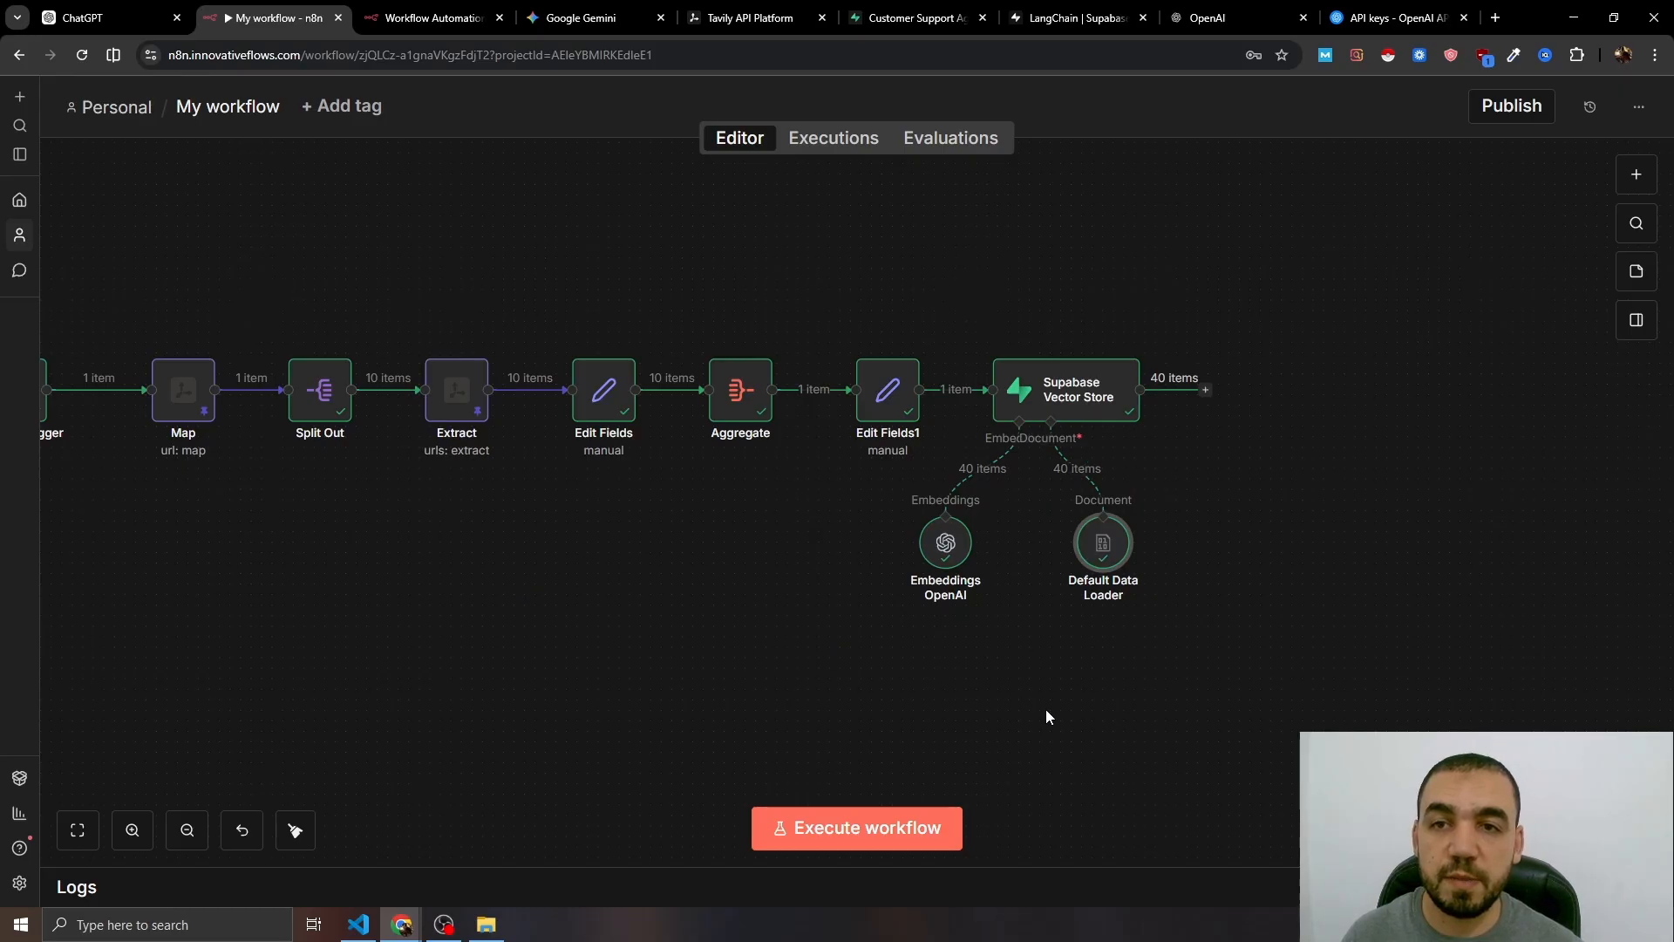
- Reload Supabase's documents table to verify the 40 new records, then return to the n8n canvas
click(911, 17)
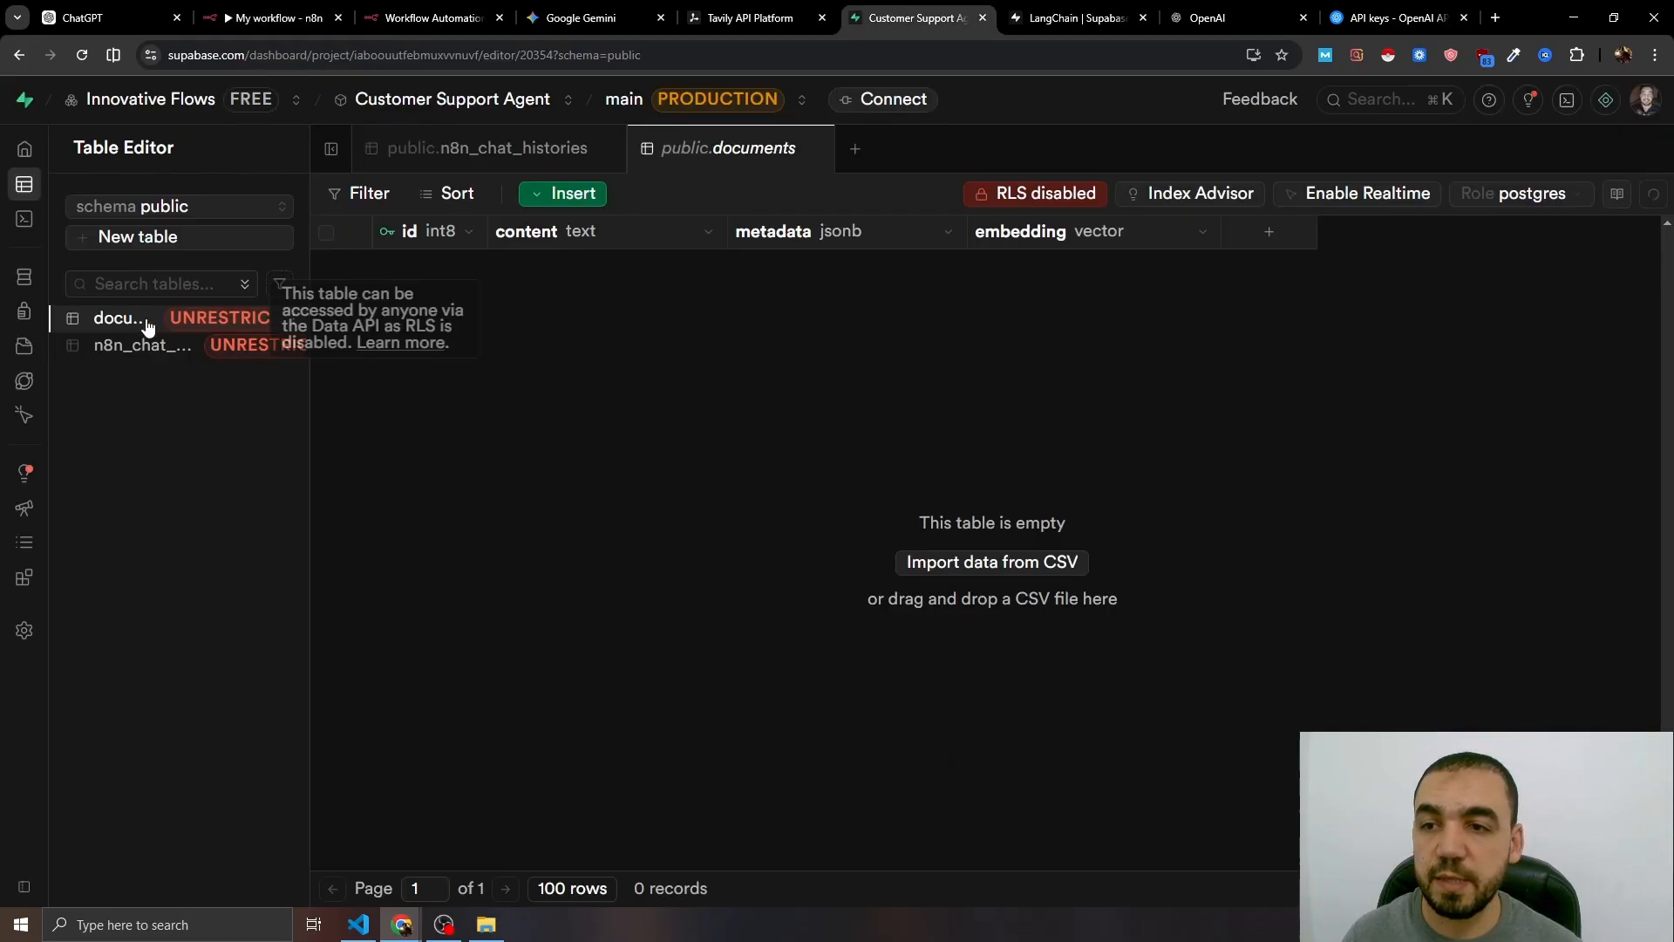
key(F5)
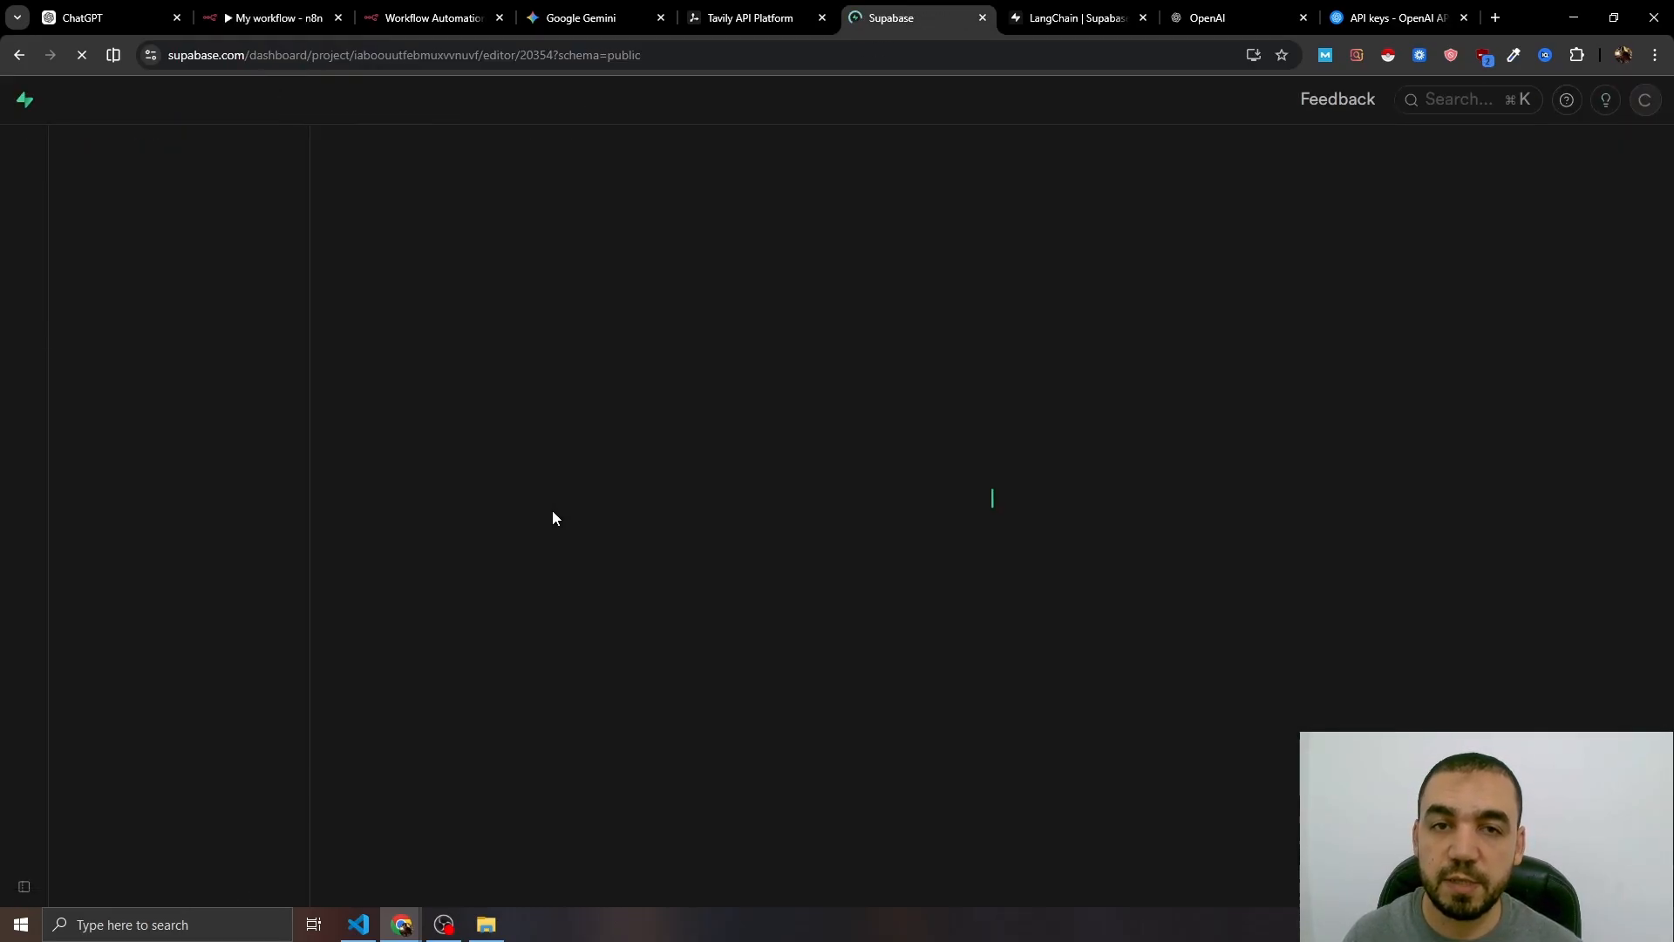
scroll(758, 388, down, 8)
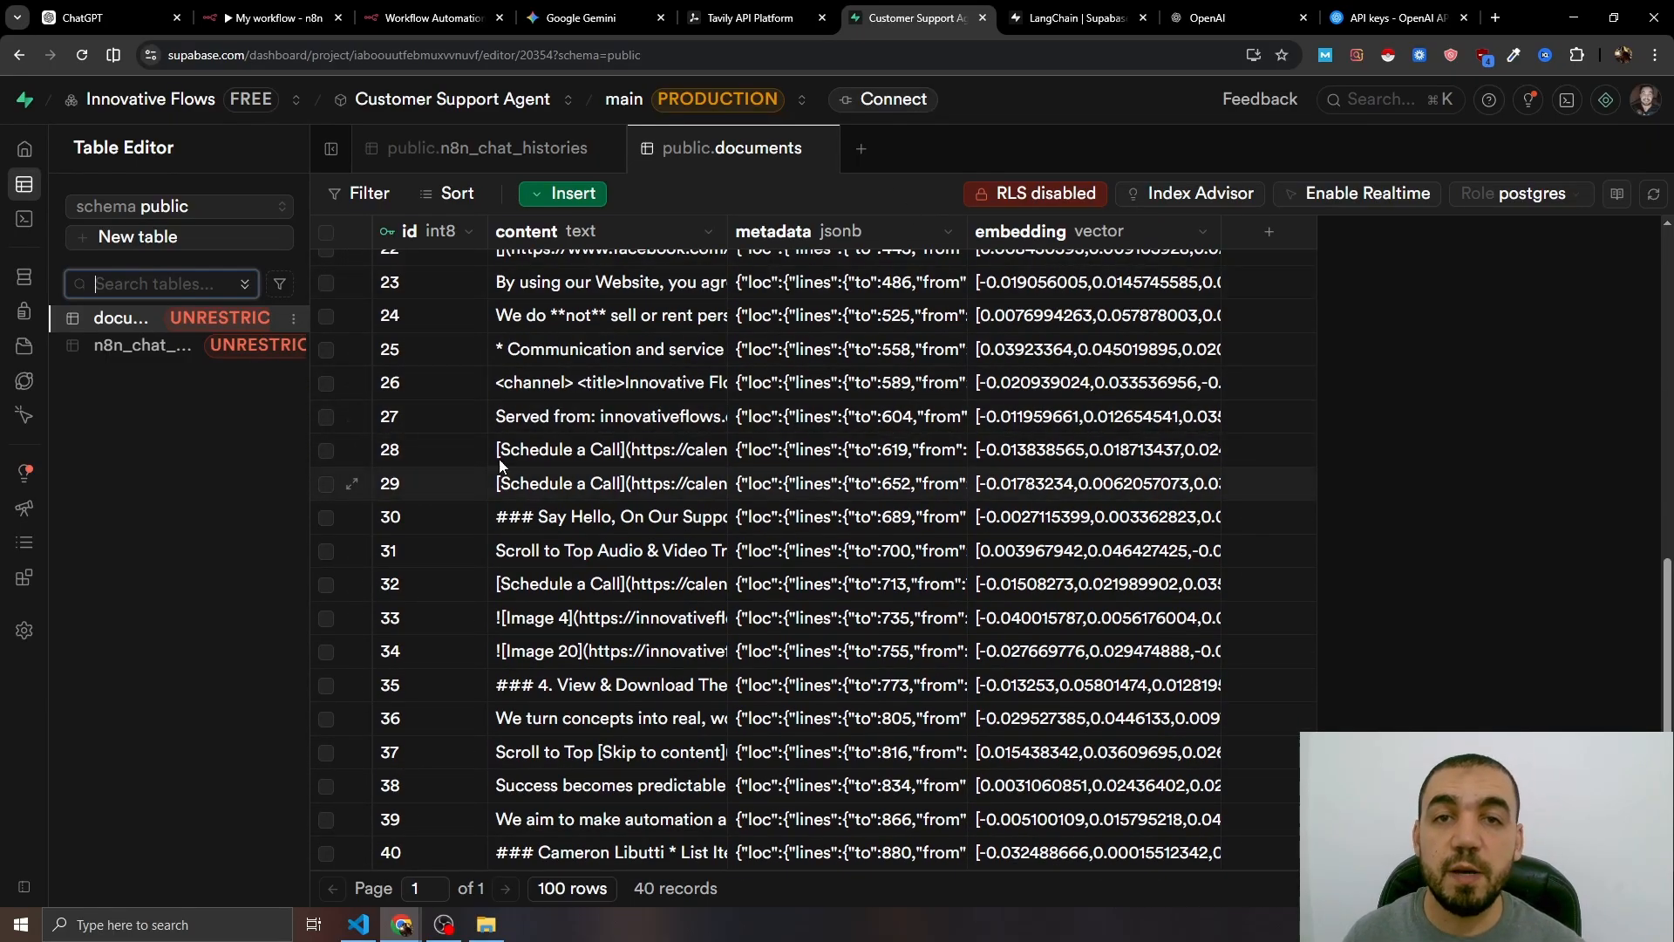
click(289, 7)
drag(614, 323, 868, 337)
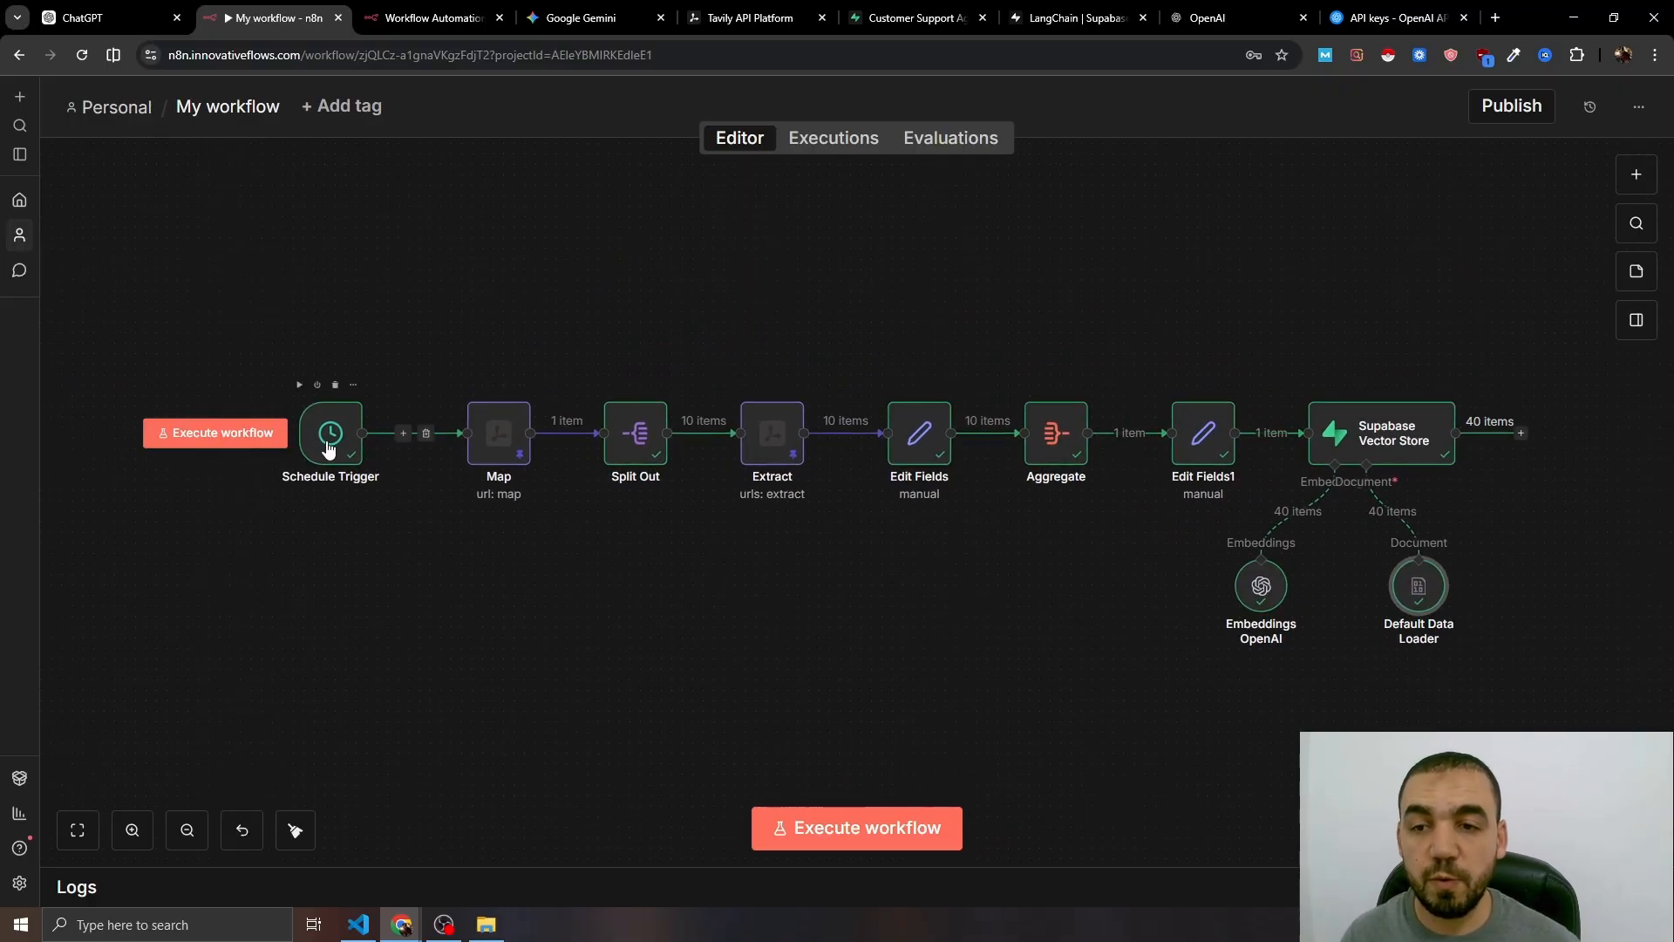
- Insert a Supabase 'Delete a row' step after the Schedule Trigger, targeting the documents table with a filter-string condition
drag(331, 446, 269, 446)
click(370, 434)
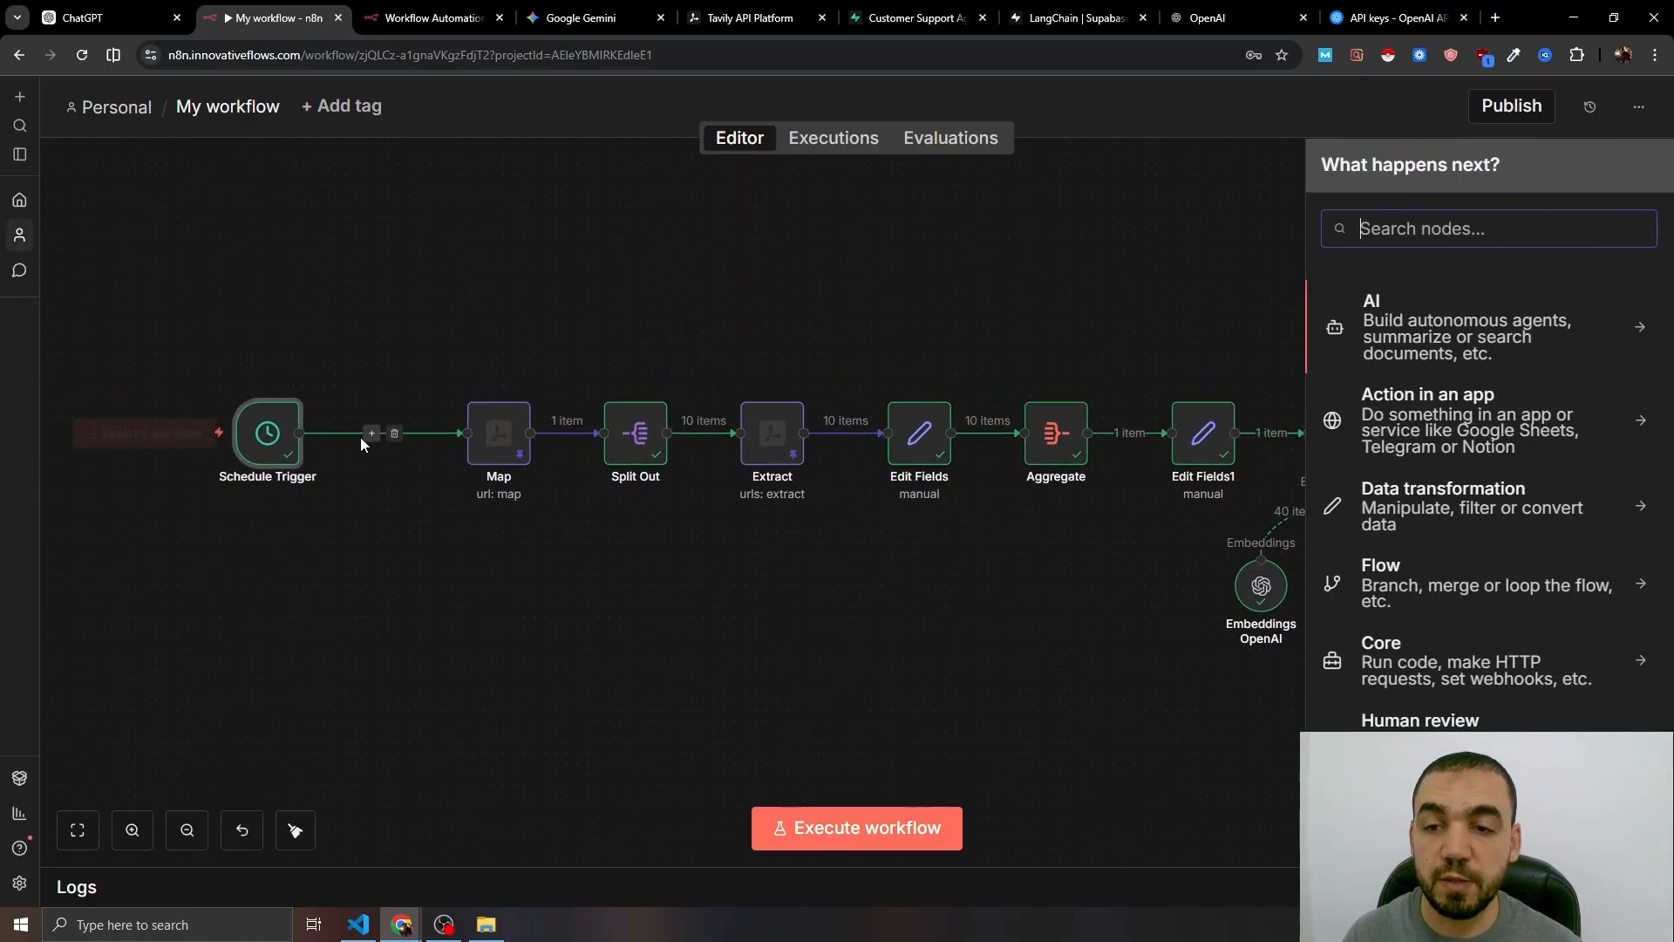
text(supa)
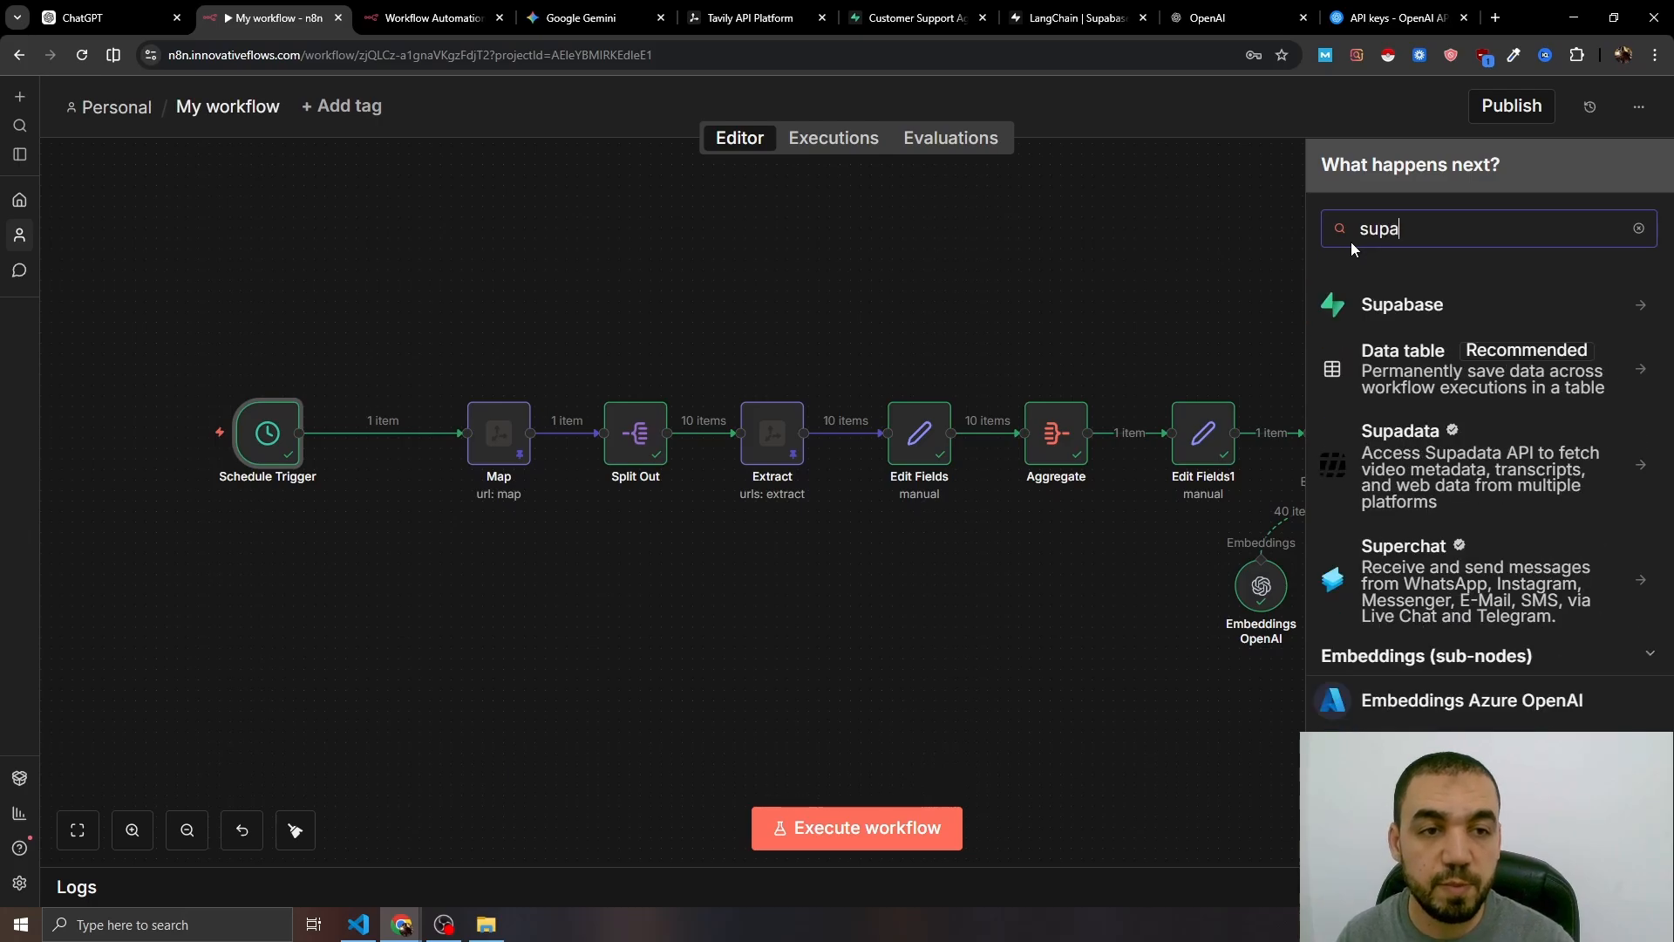
click(1441, 316)
click(1414, 396)
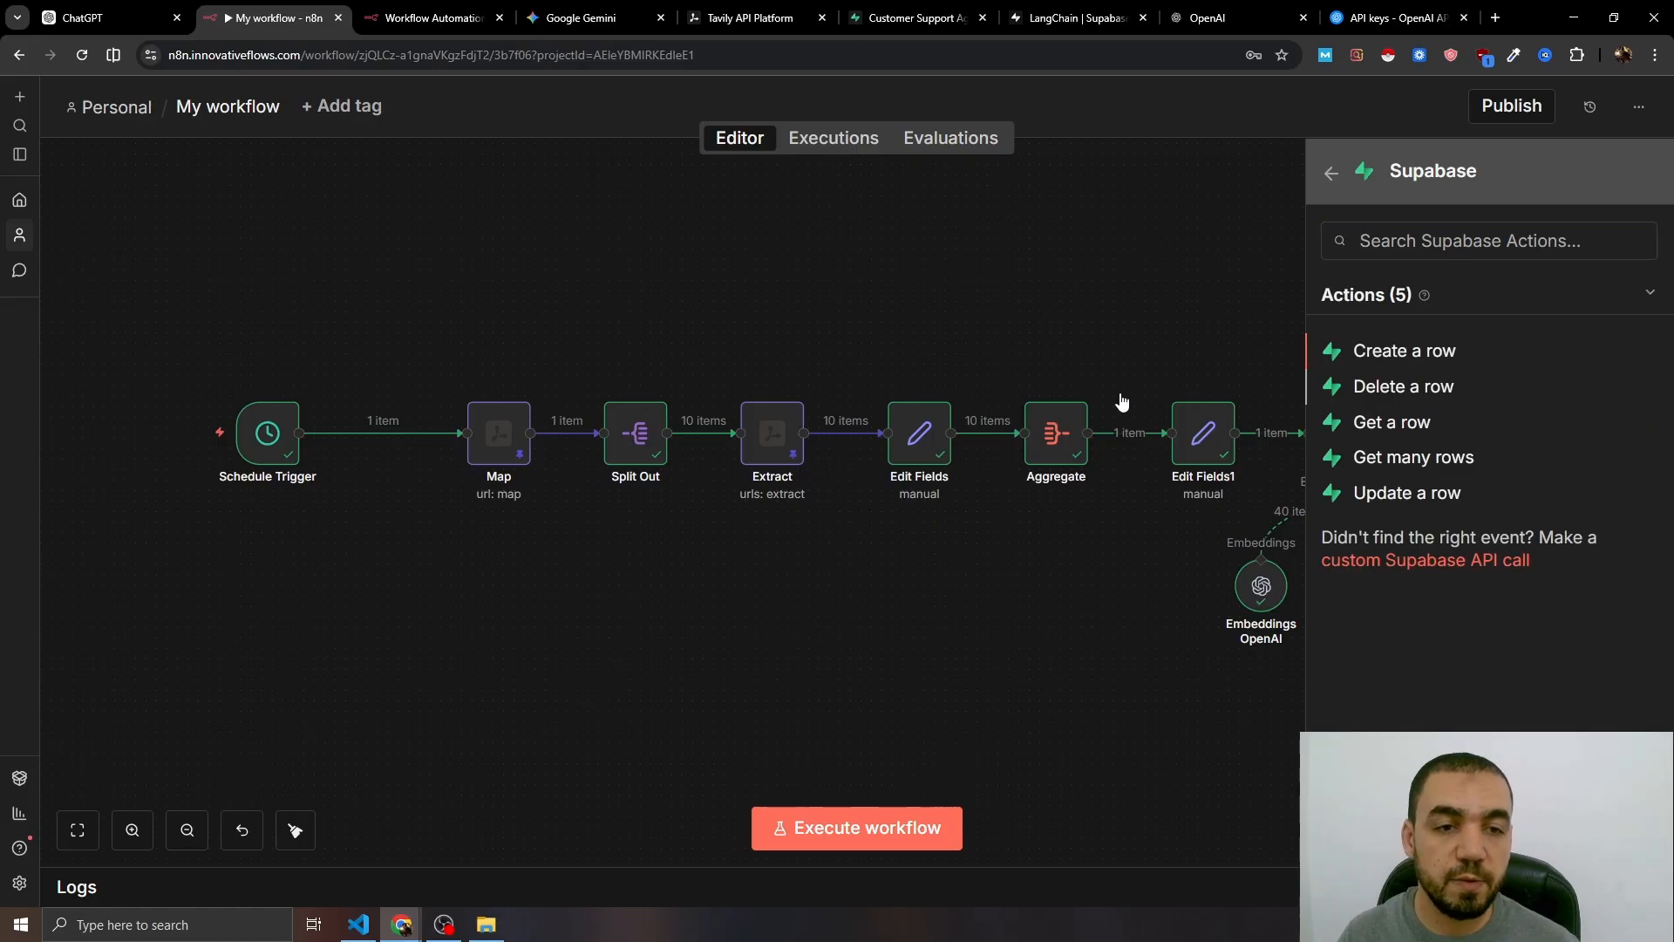
click(755, 498)
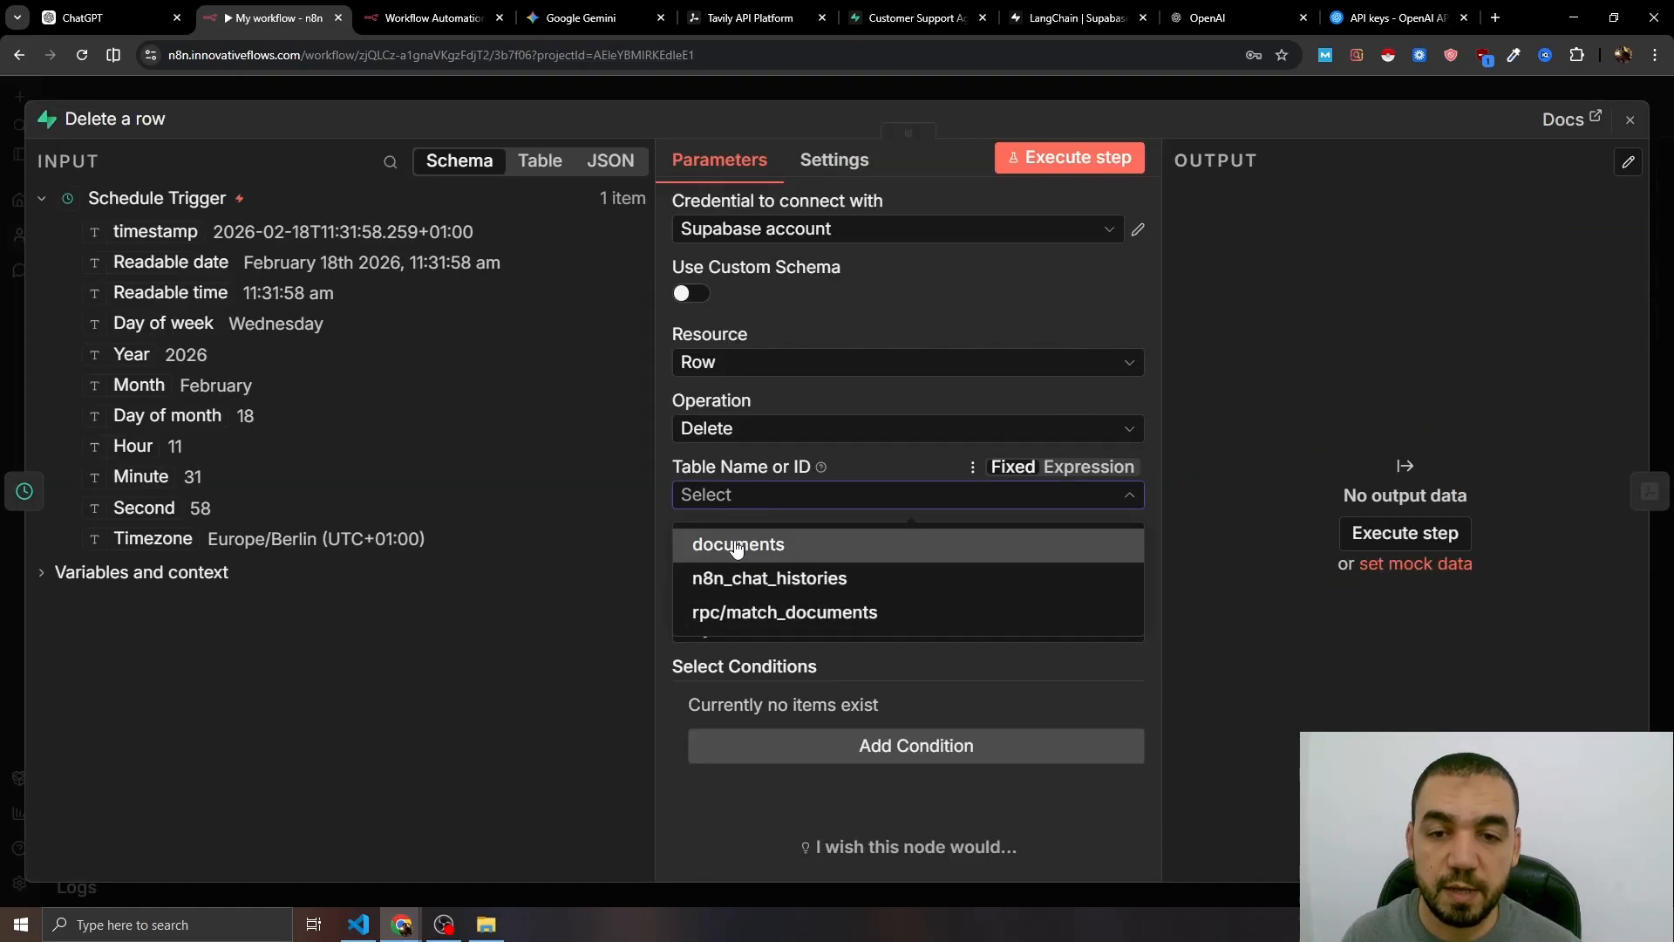
click(737, 546)
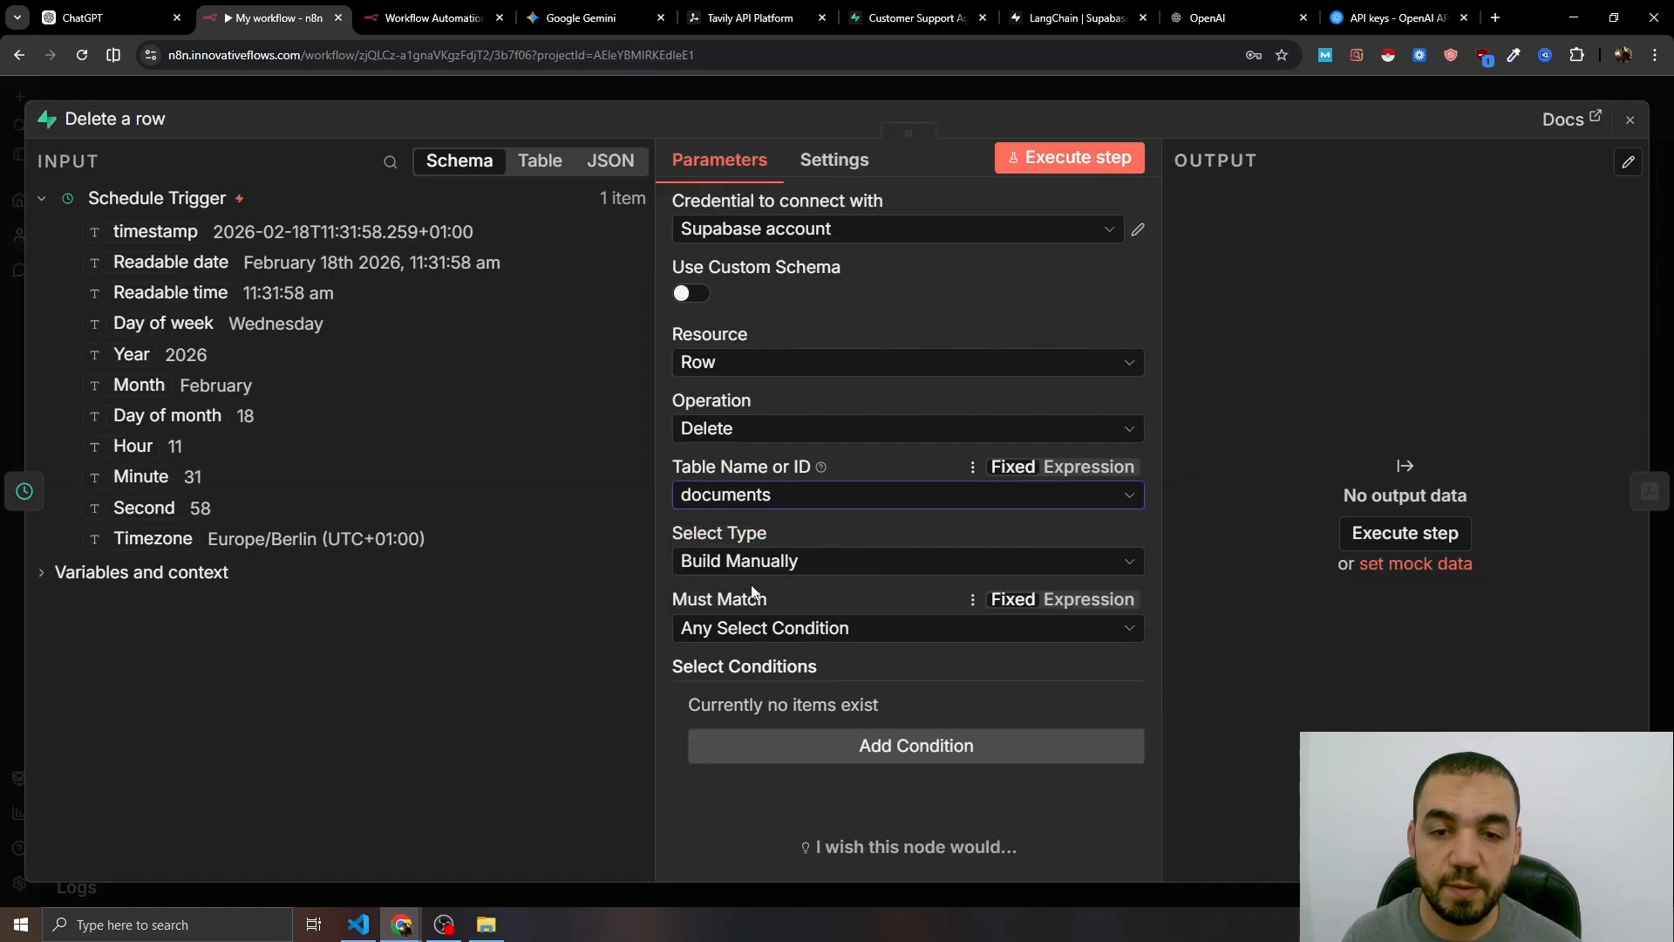
click(800, 560)
click(765, 645)
click(694, 681)
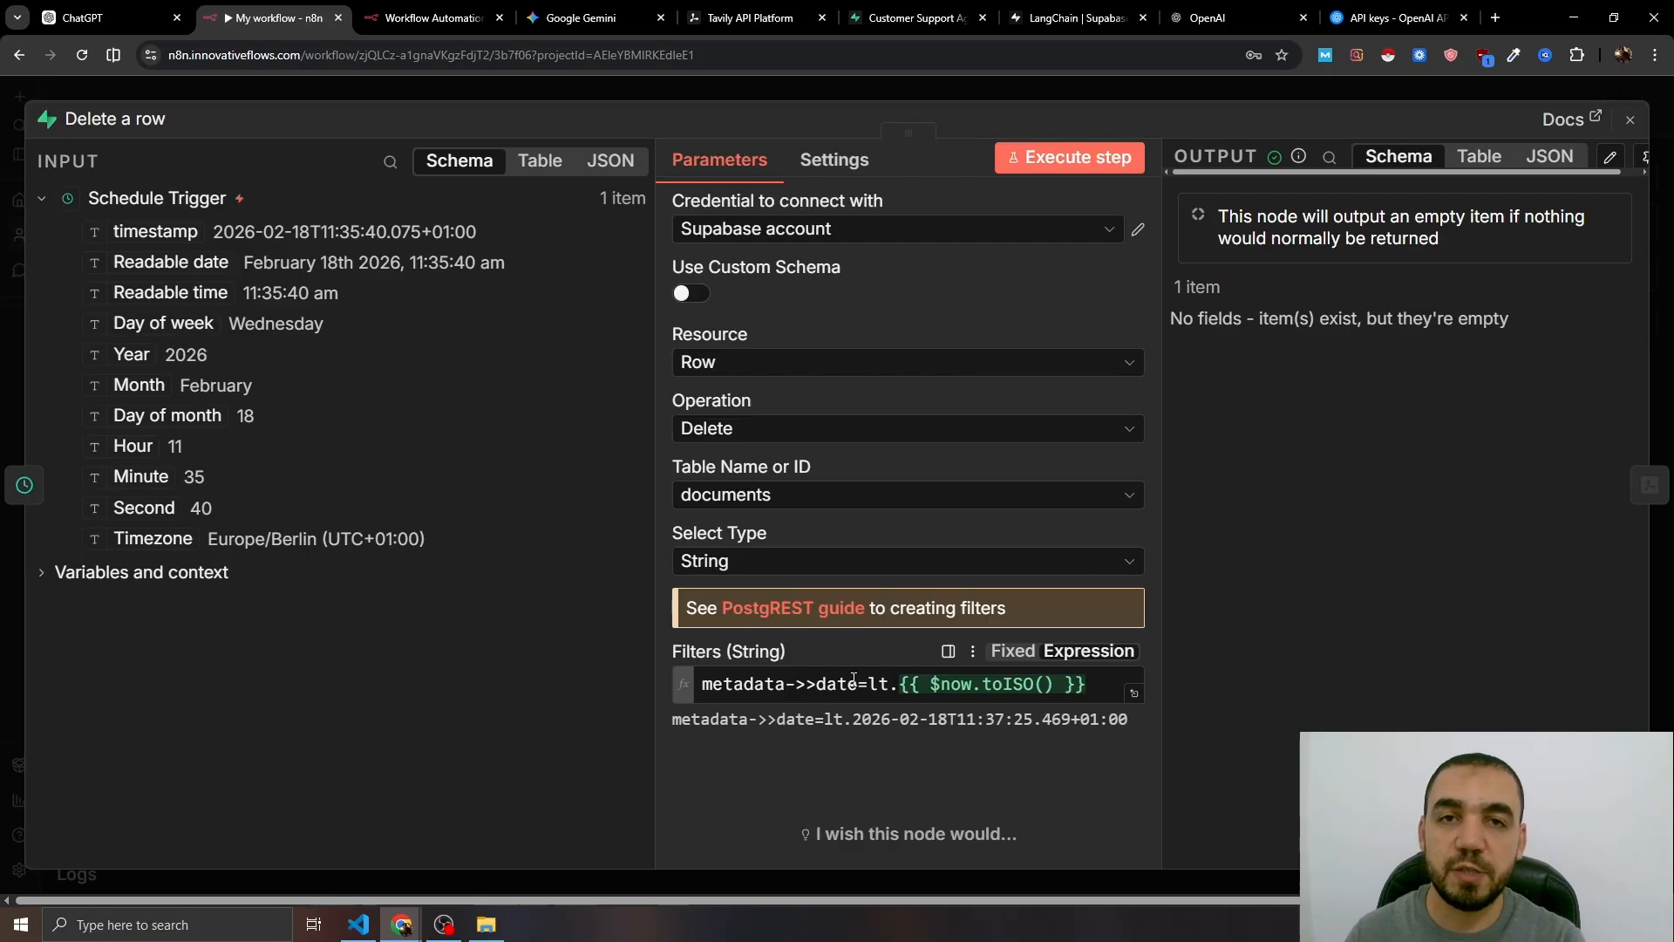
key(Escape)
- Run the workflow with the cleanup step and enable Always Output Data on Delete a row
drag(416, 448, 393, 583)
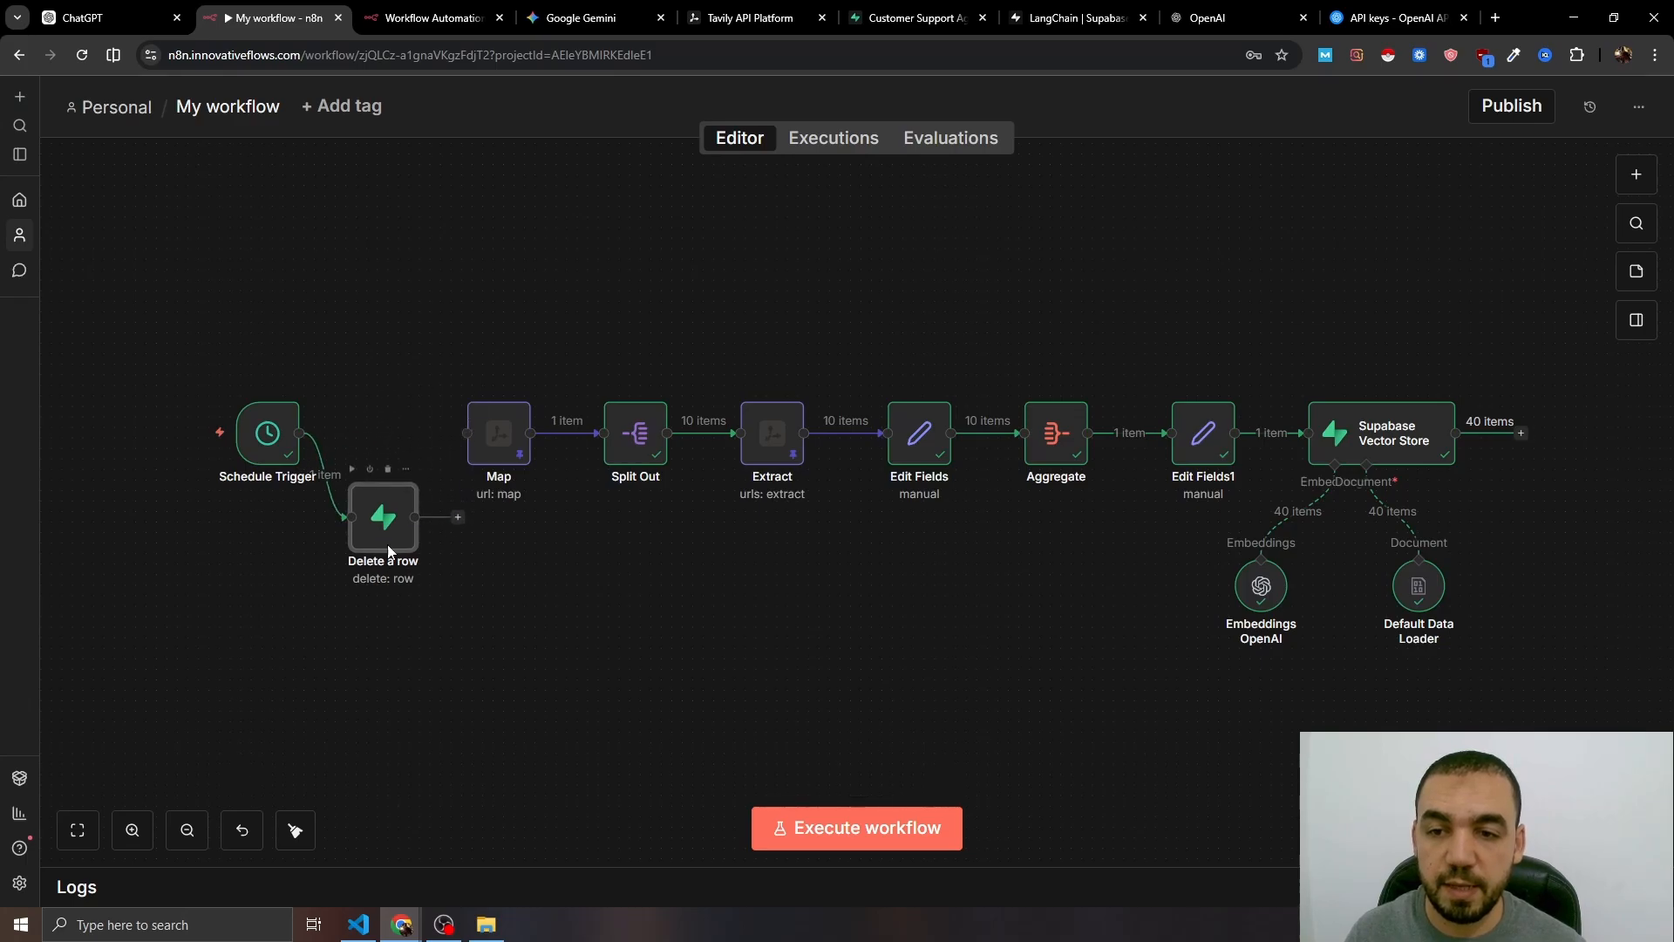
click(853, 833)
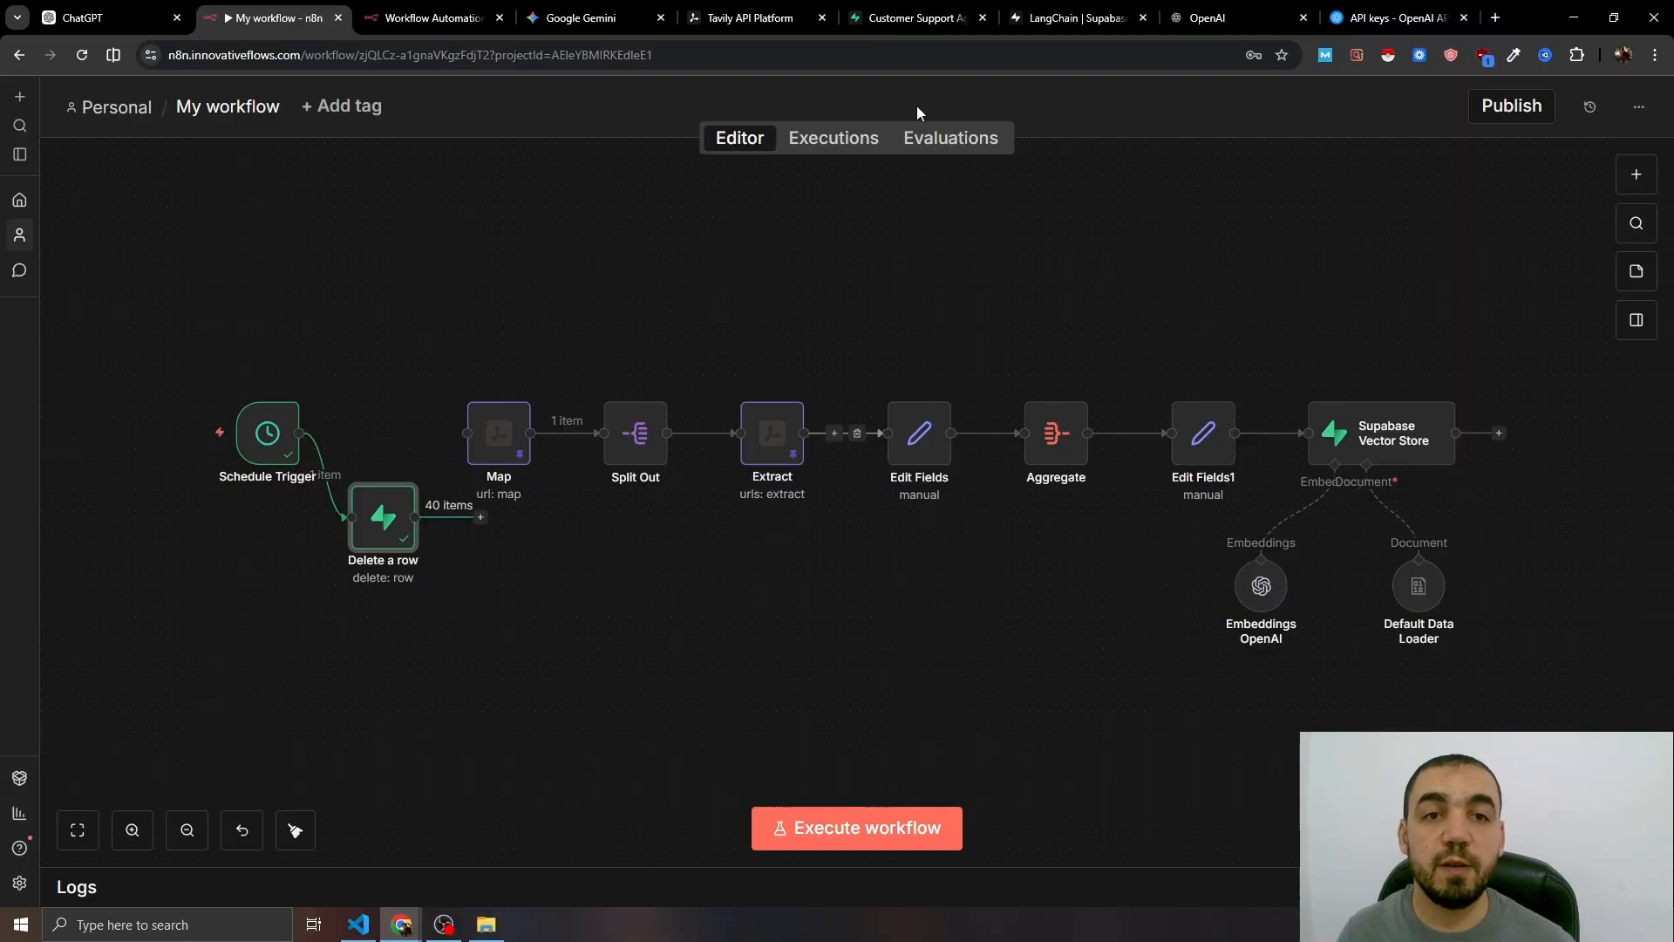
click(907, 17)
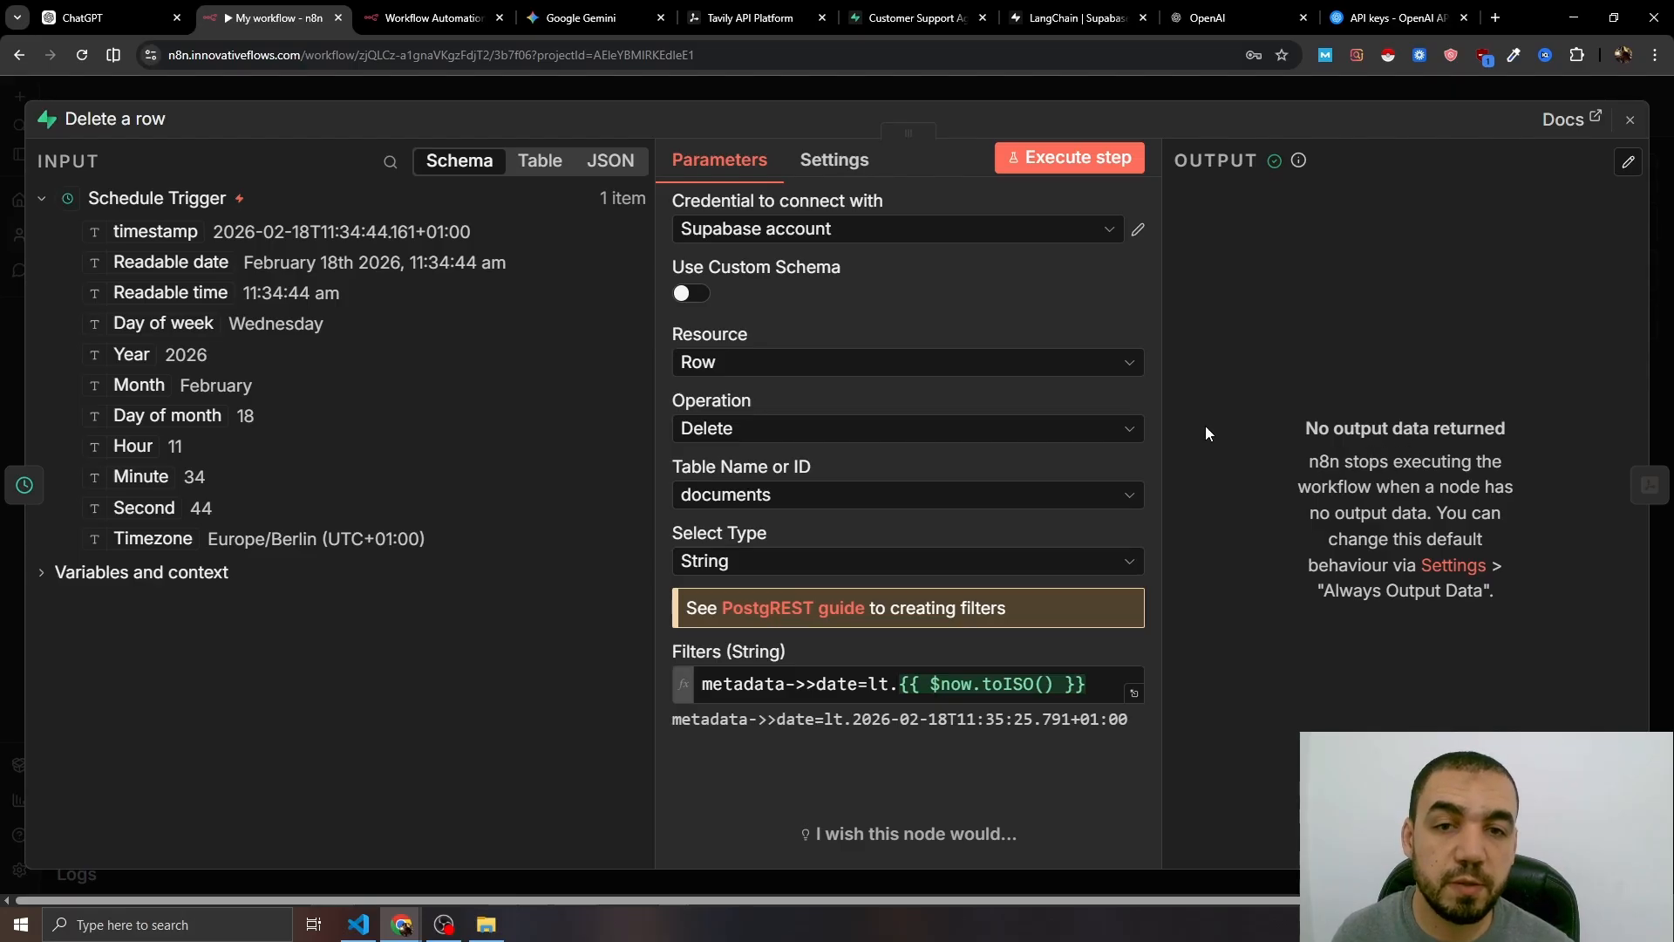
click(835, 162)
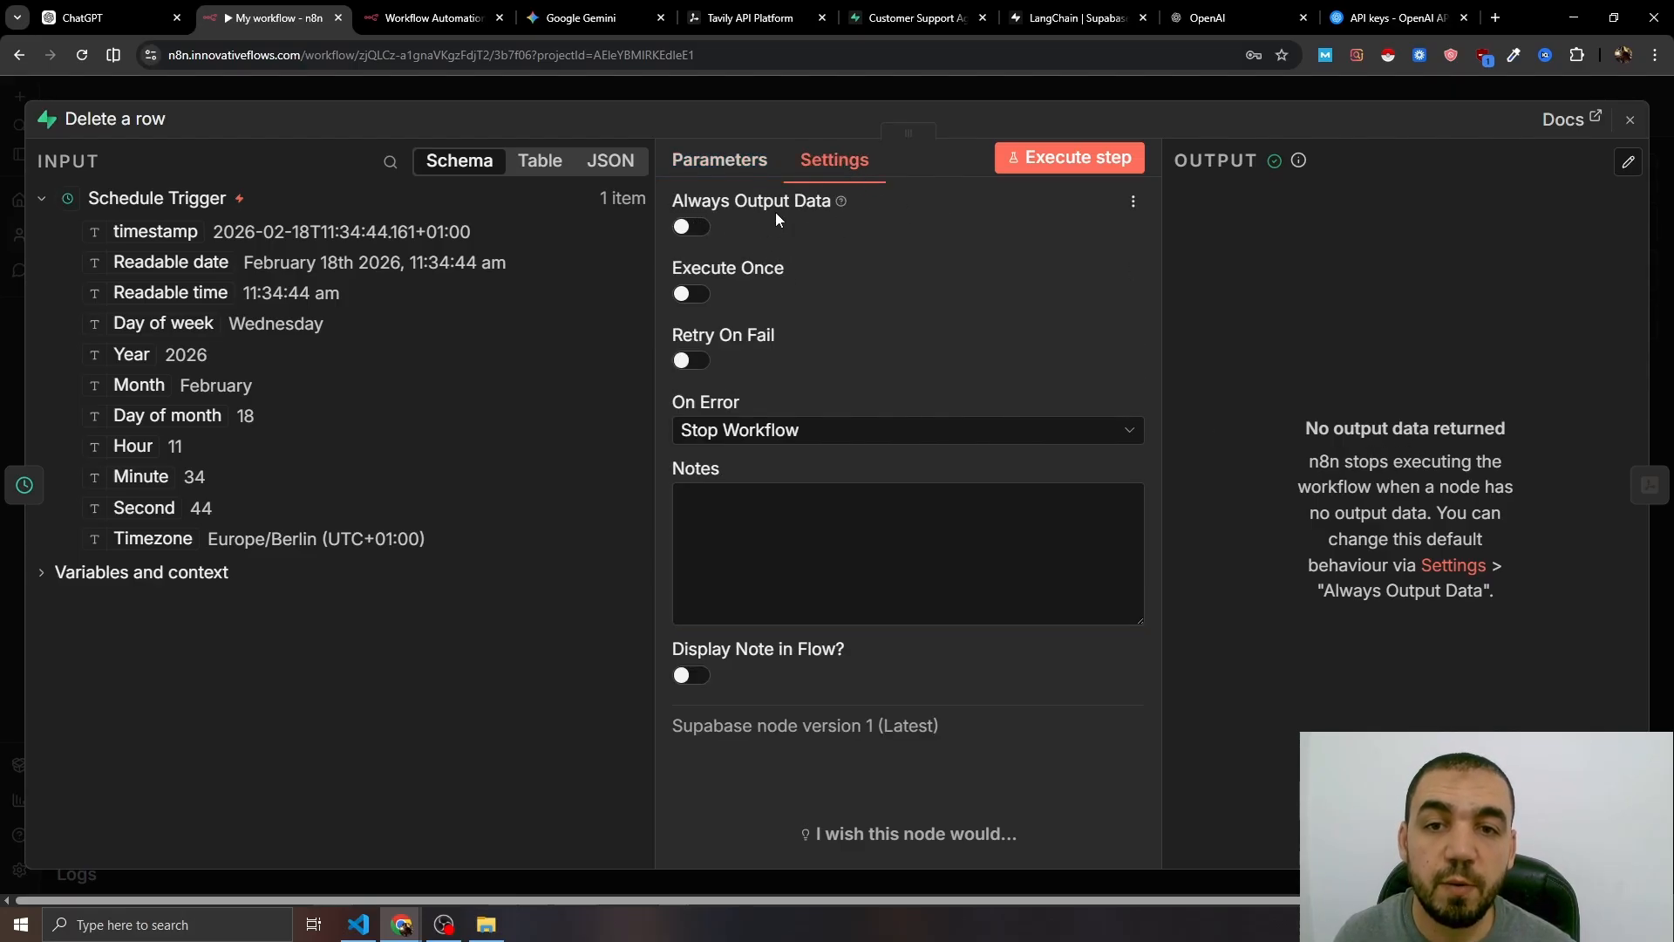
click(683, 228)
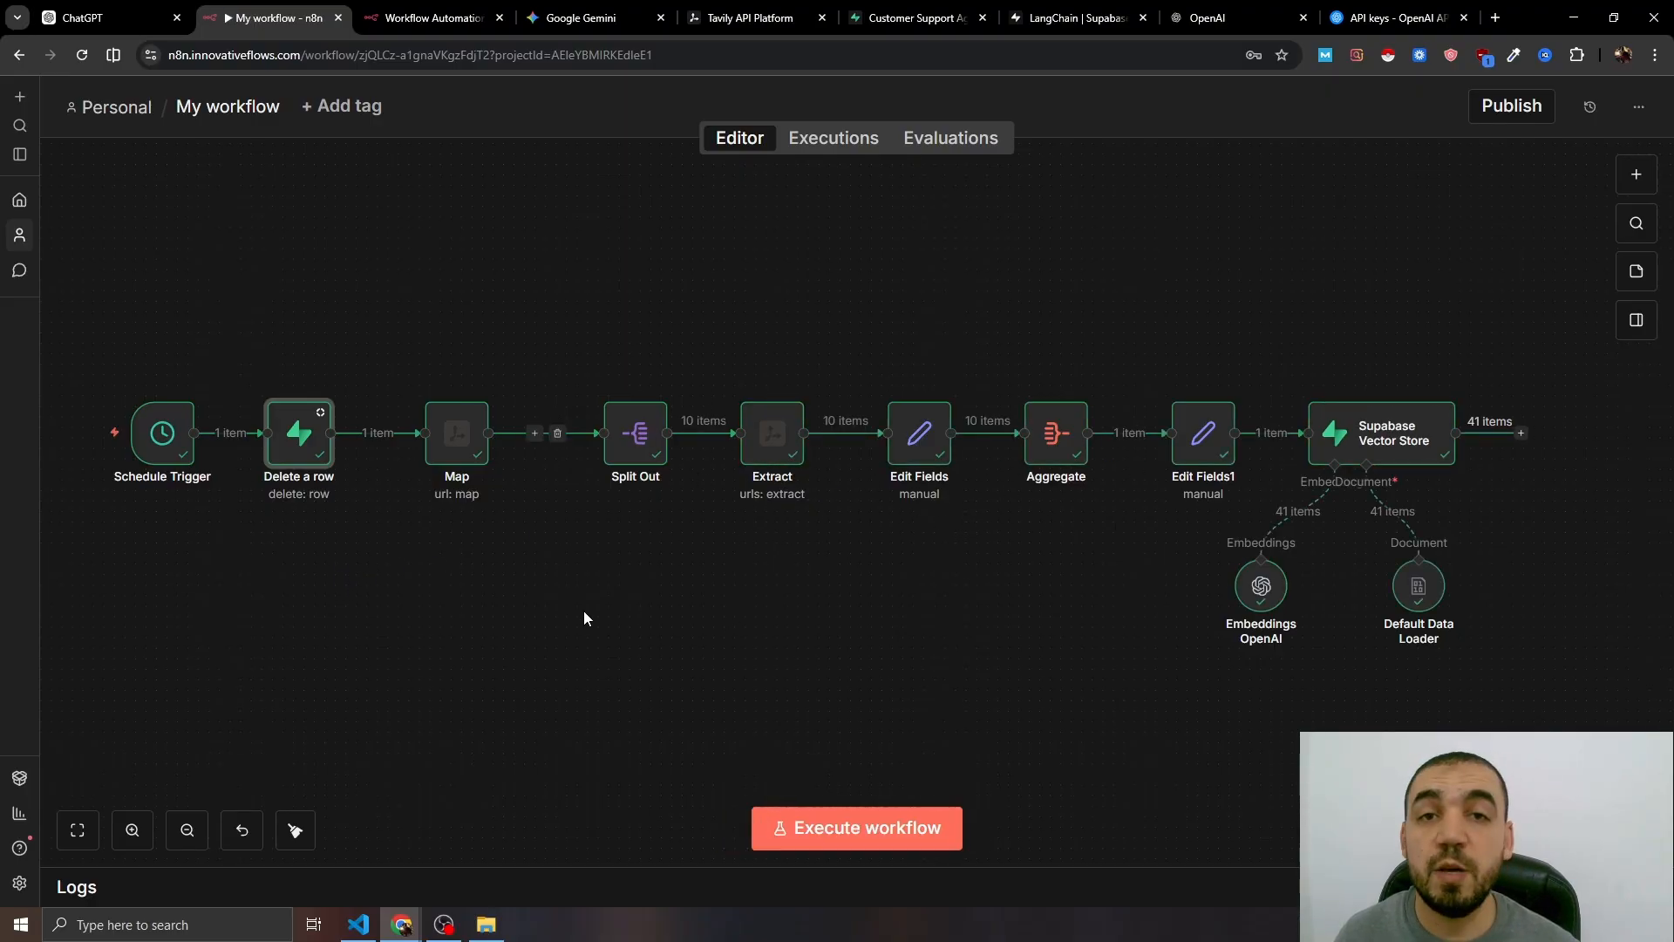
- Scroll through the Supabase public.documents table to verify the 41 fresh records
click(911, 18)
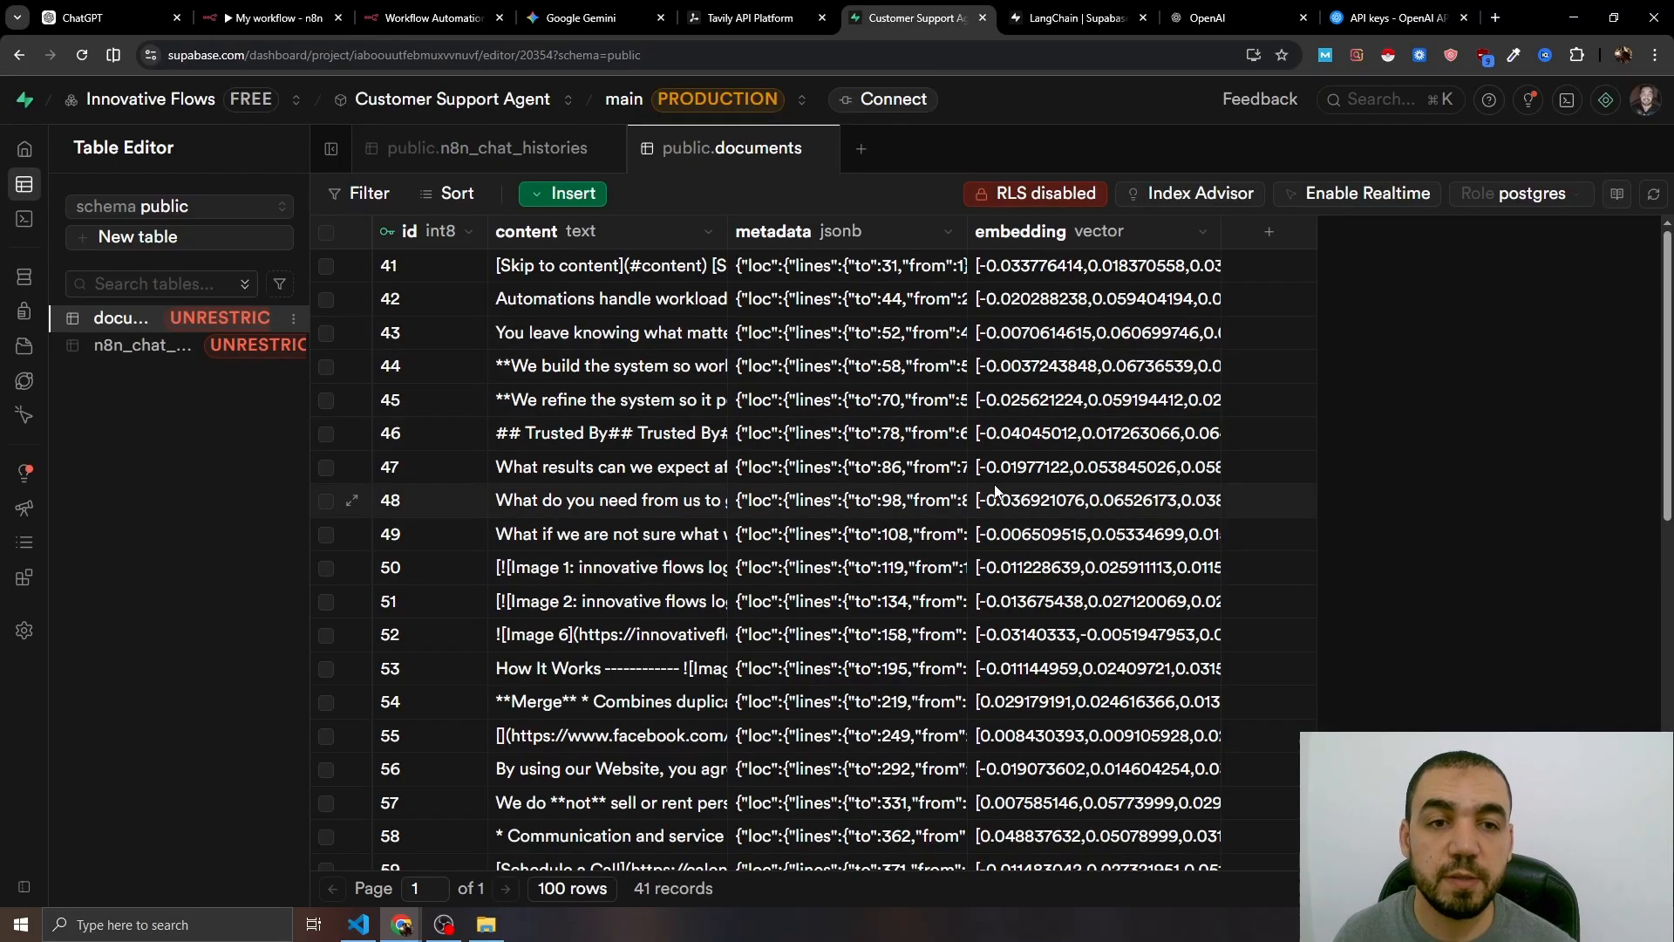
scroll(903, 581, down, 10)
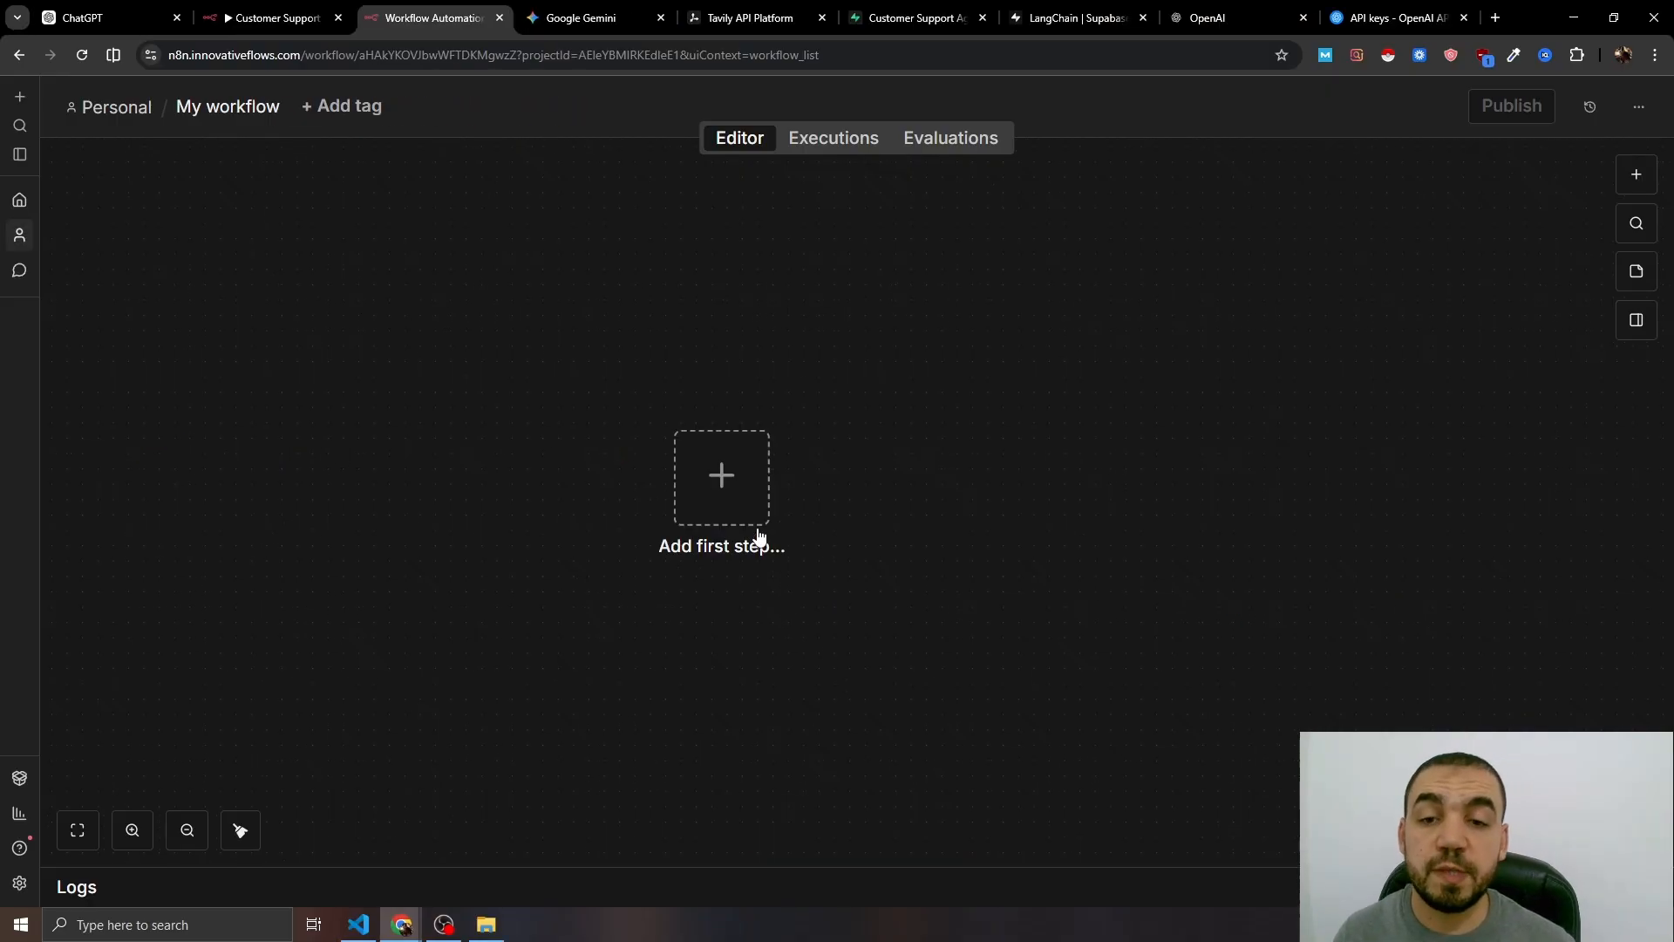
- Add a Gmail 'On message received' trigger polling Every Minute, Simplify off, filtered to unread emails only
click(759, 506)
text(gm)
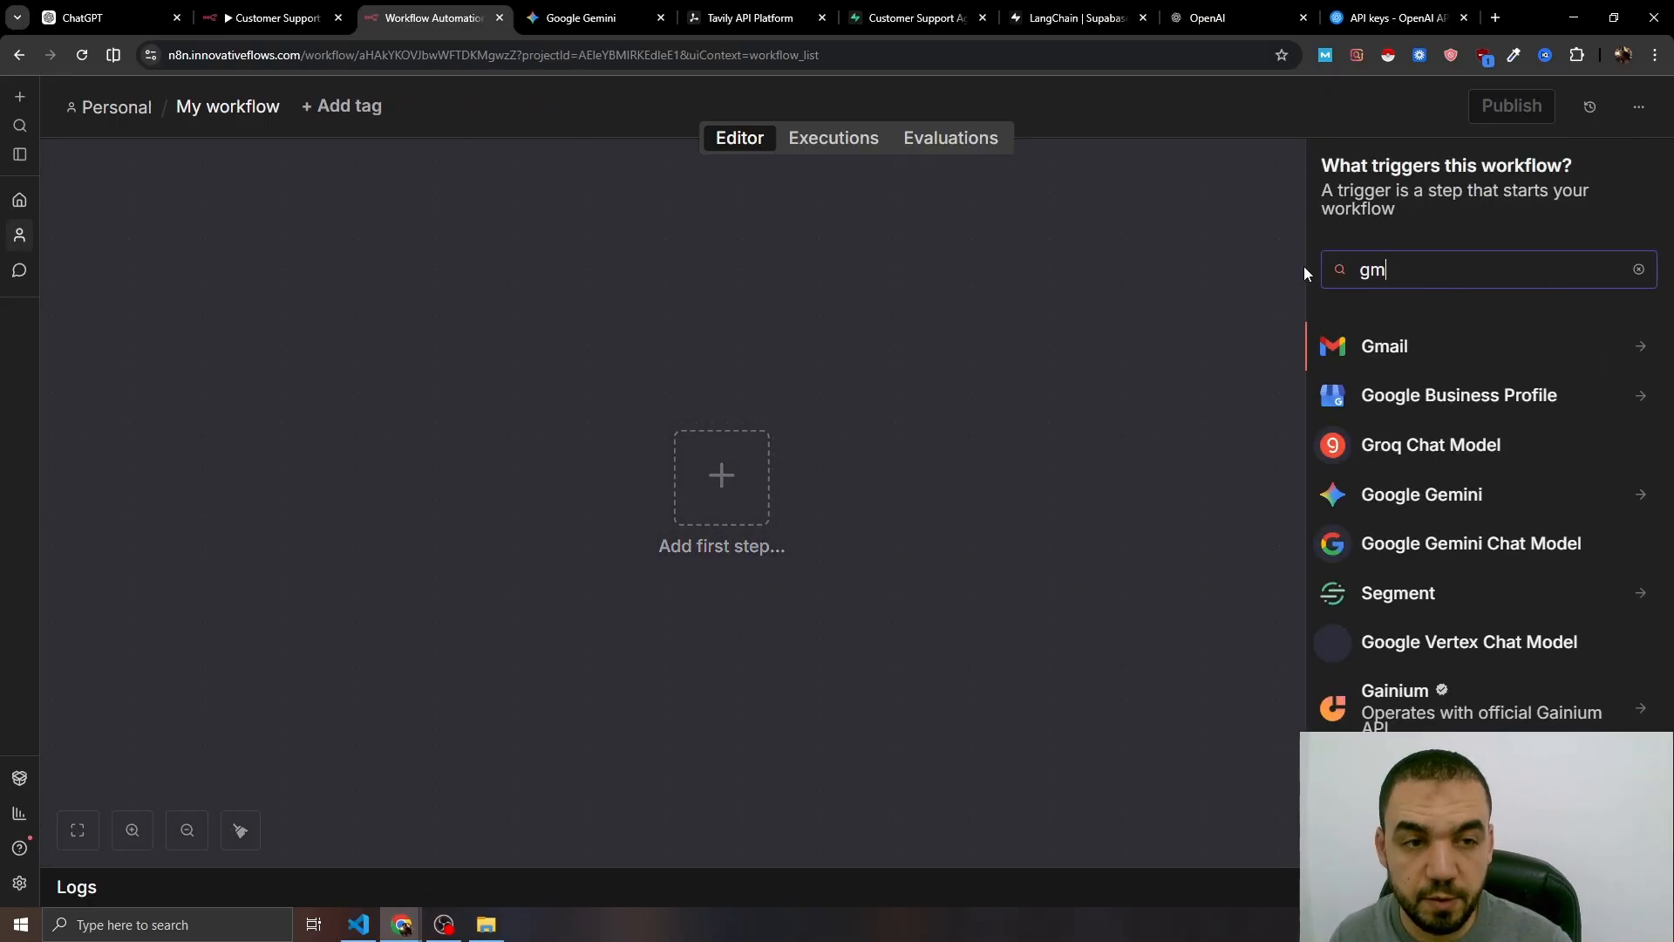
key(Return)
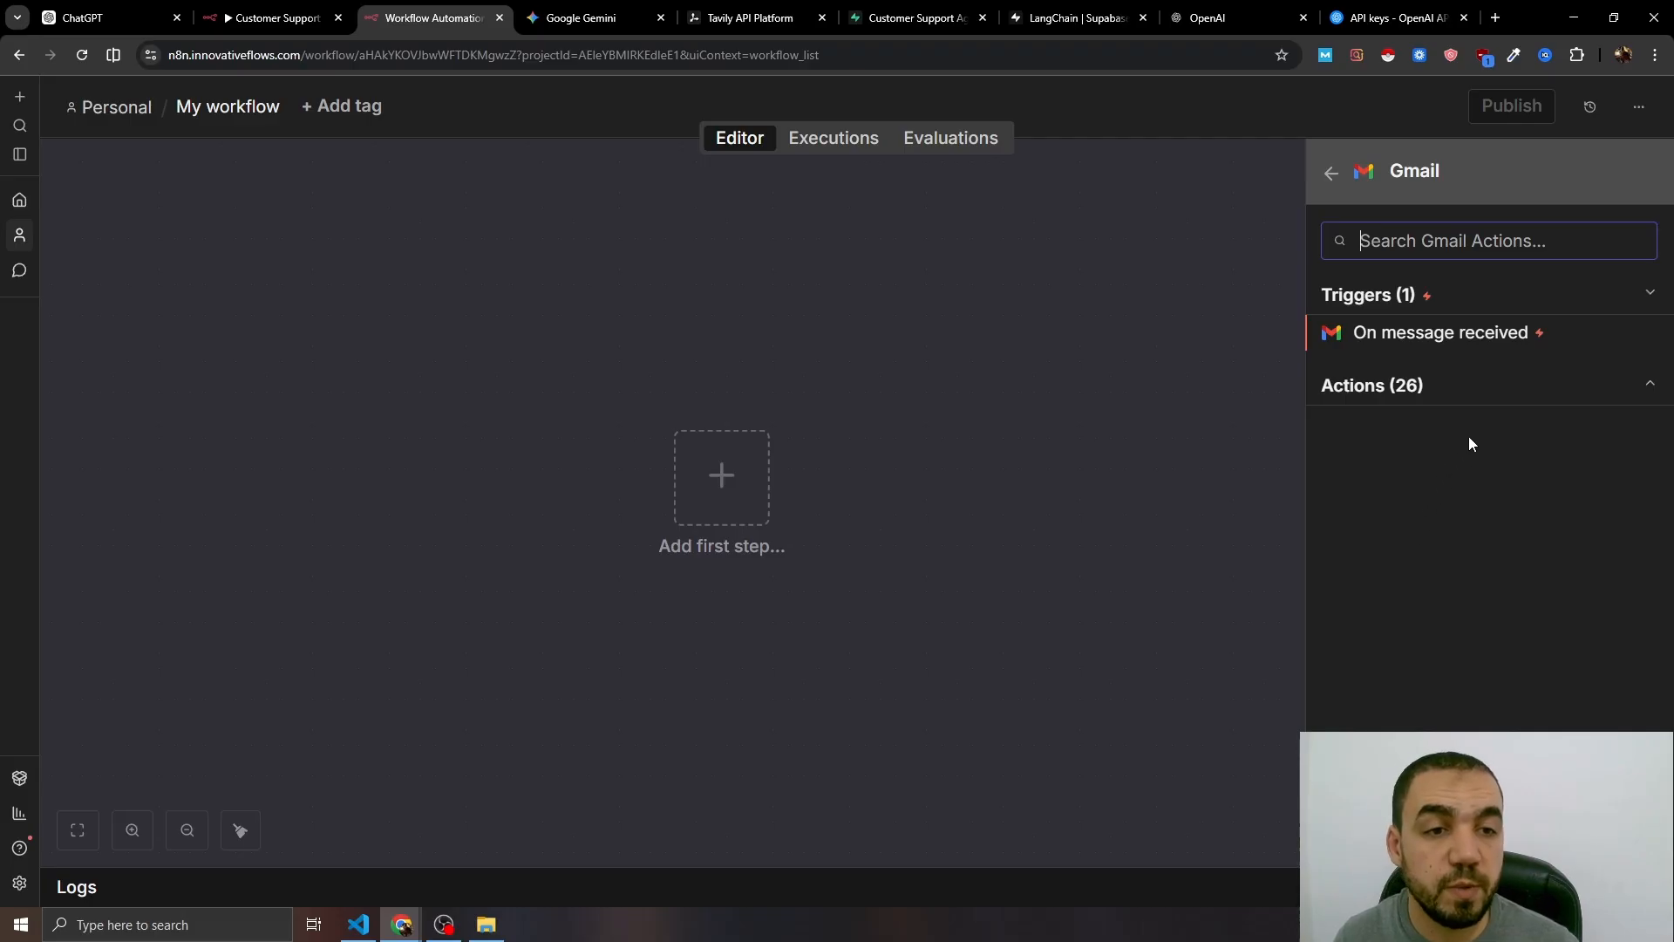
click(1465, 342)
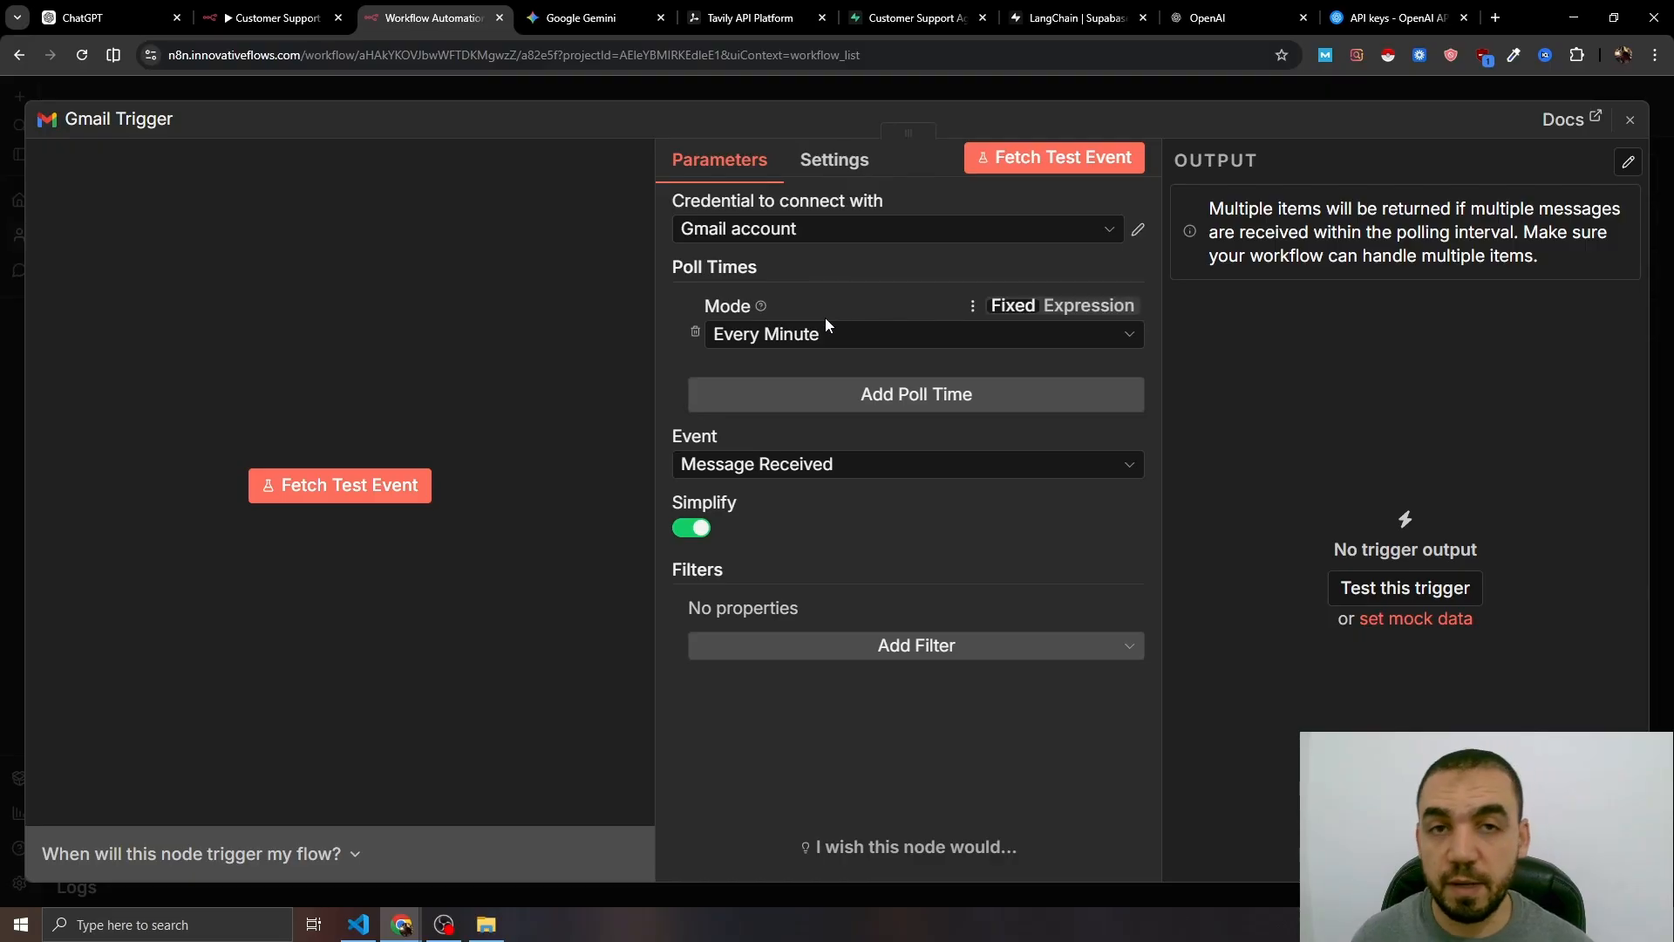
click(815, 340)
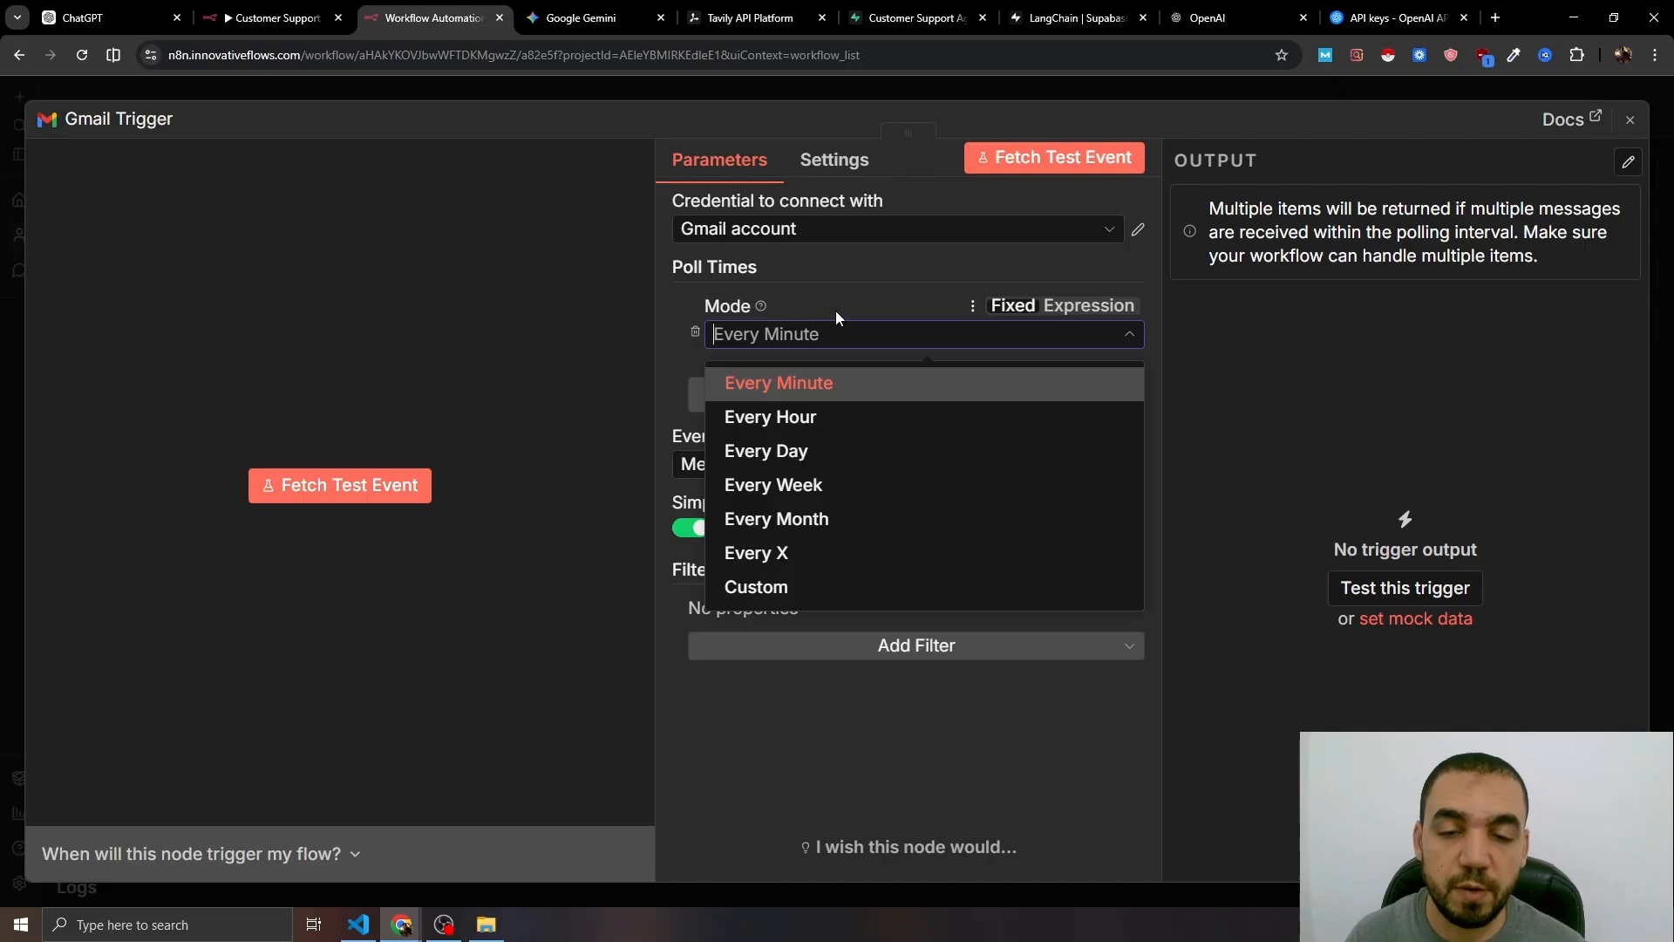
click(835, 310)
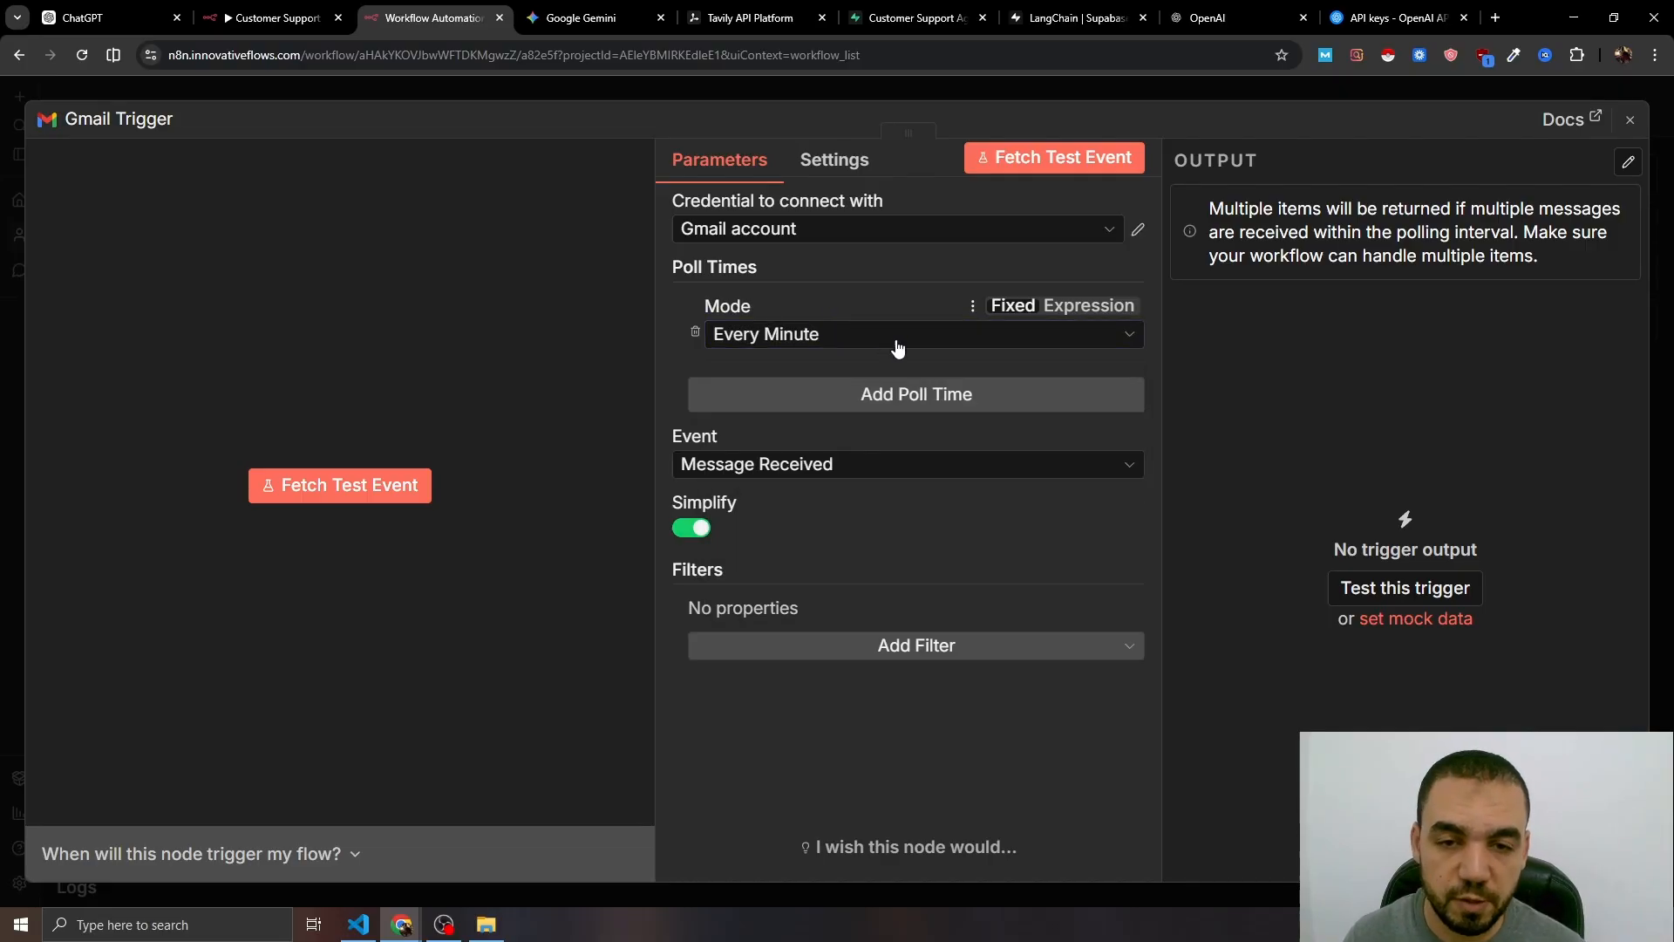
click(696, 529)
click(907, 650)
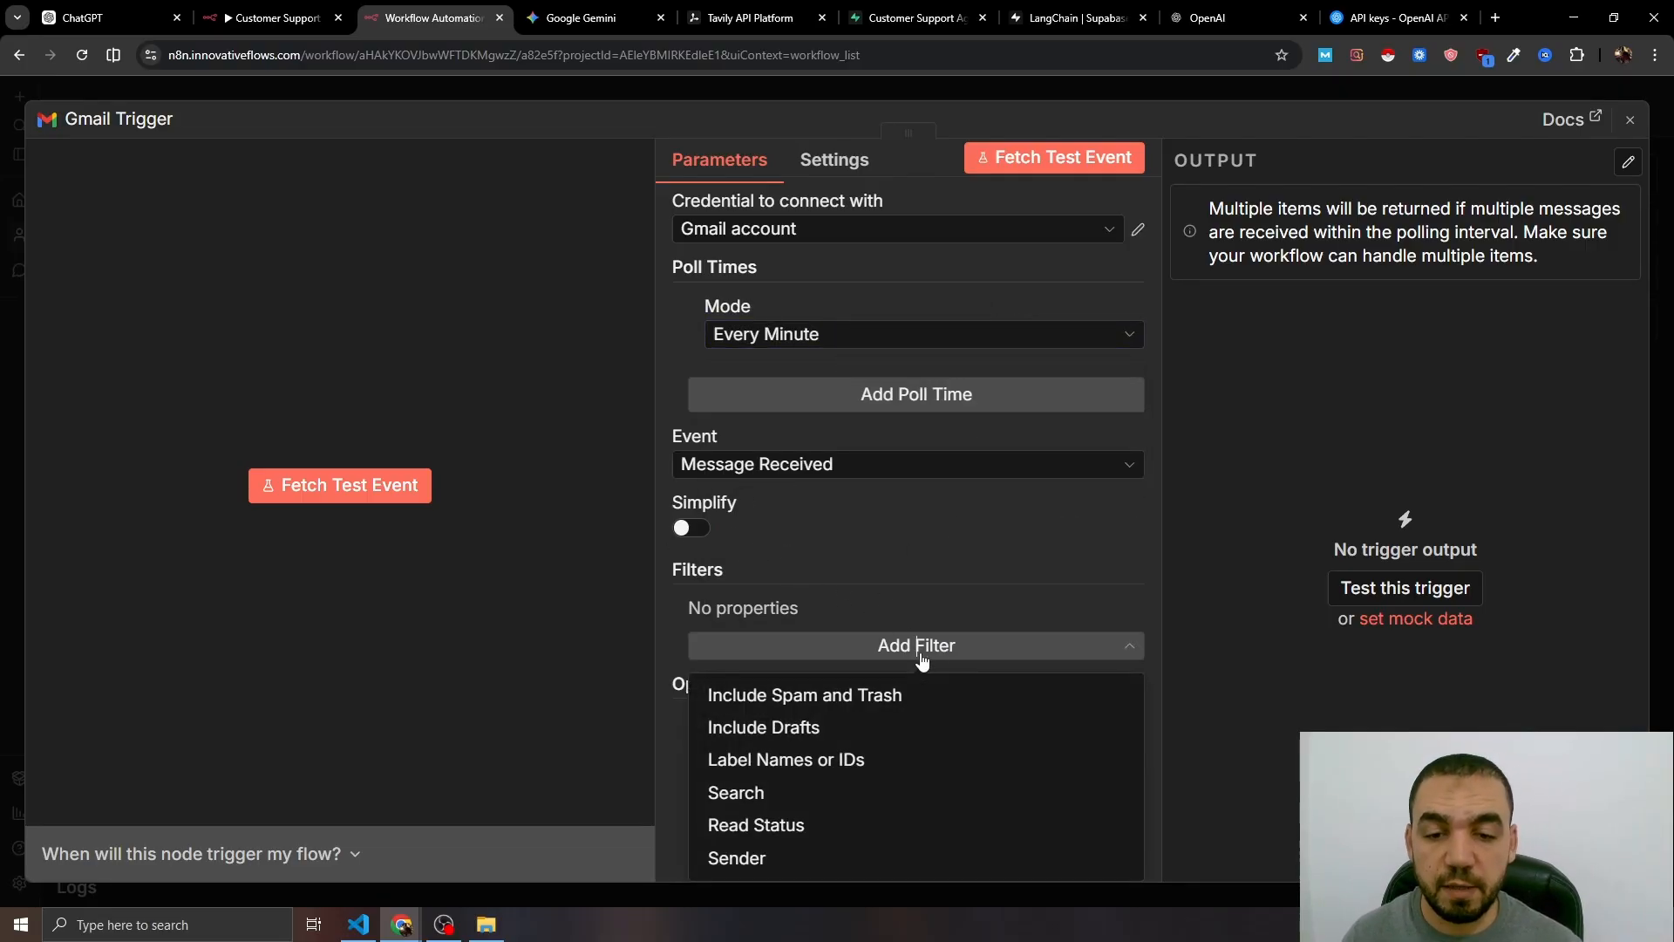
click(785, 822)
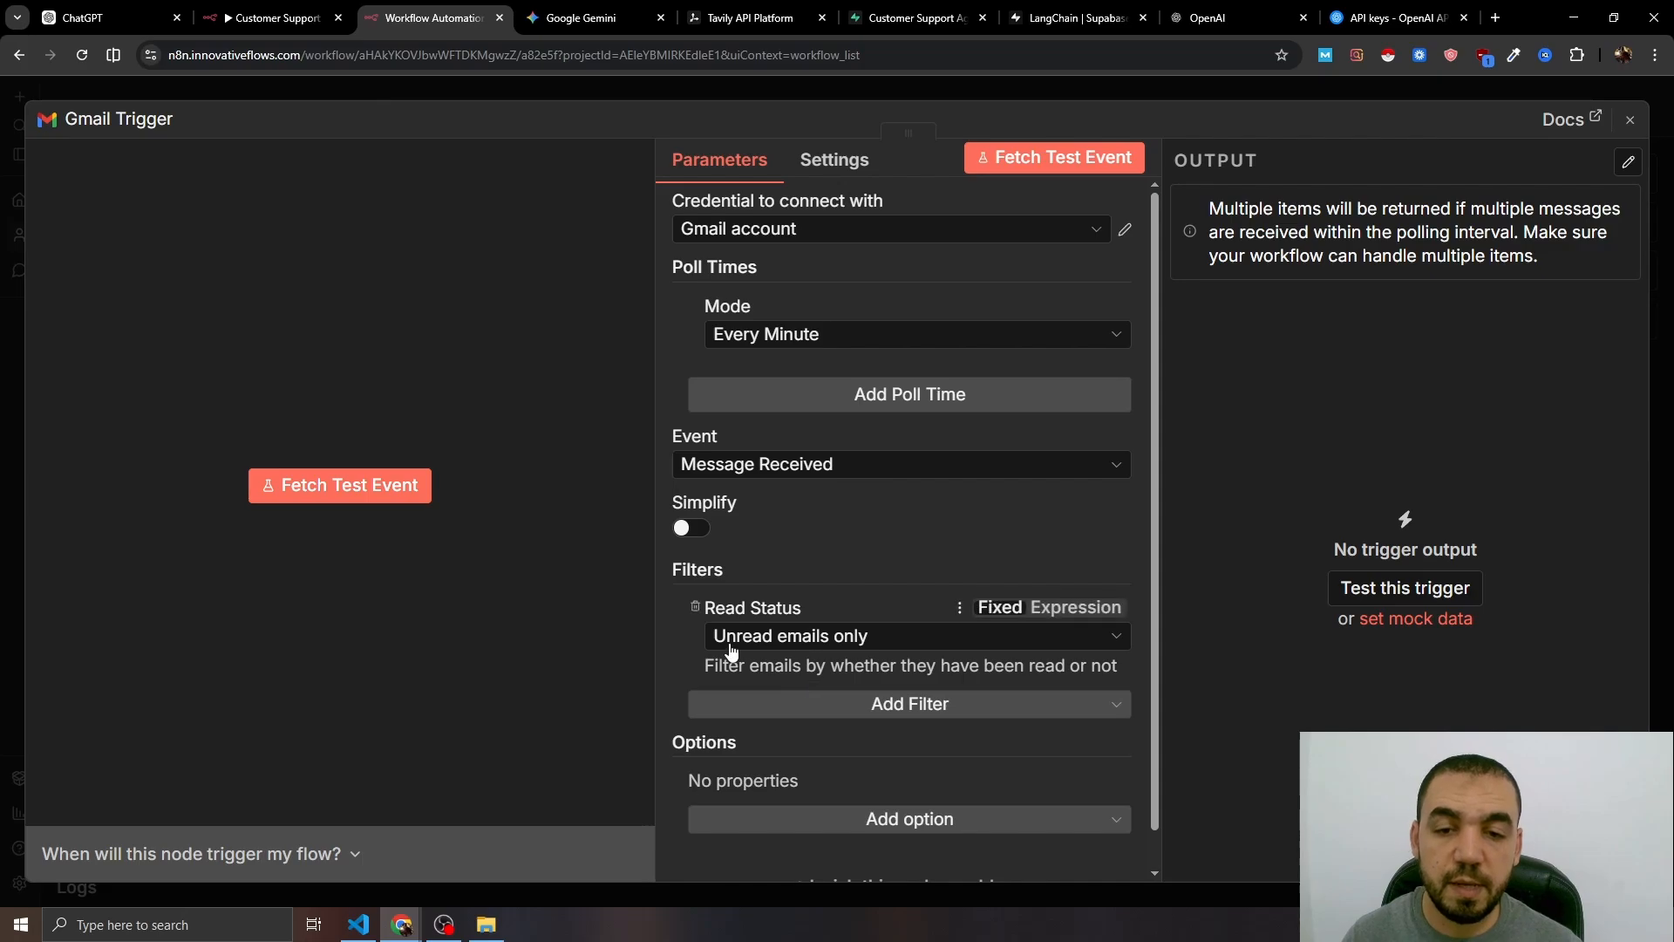
click(842, 98)
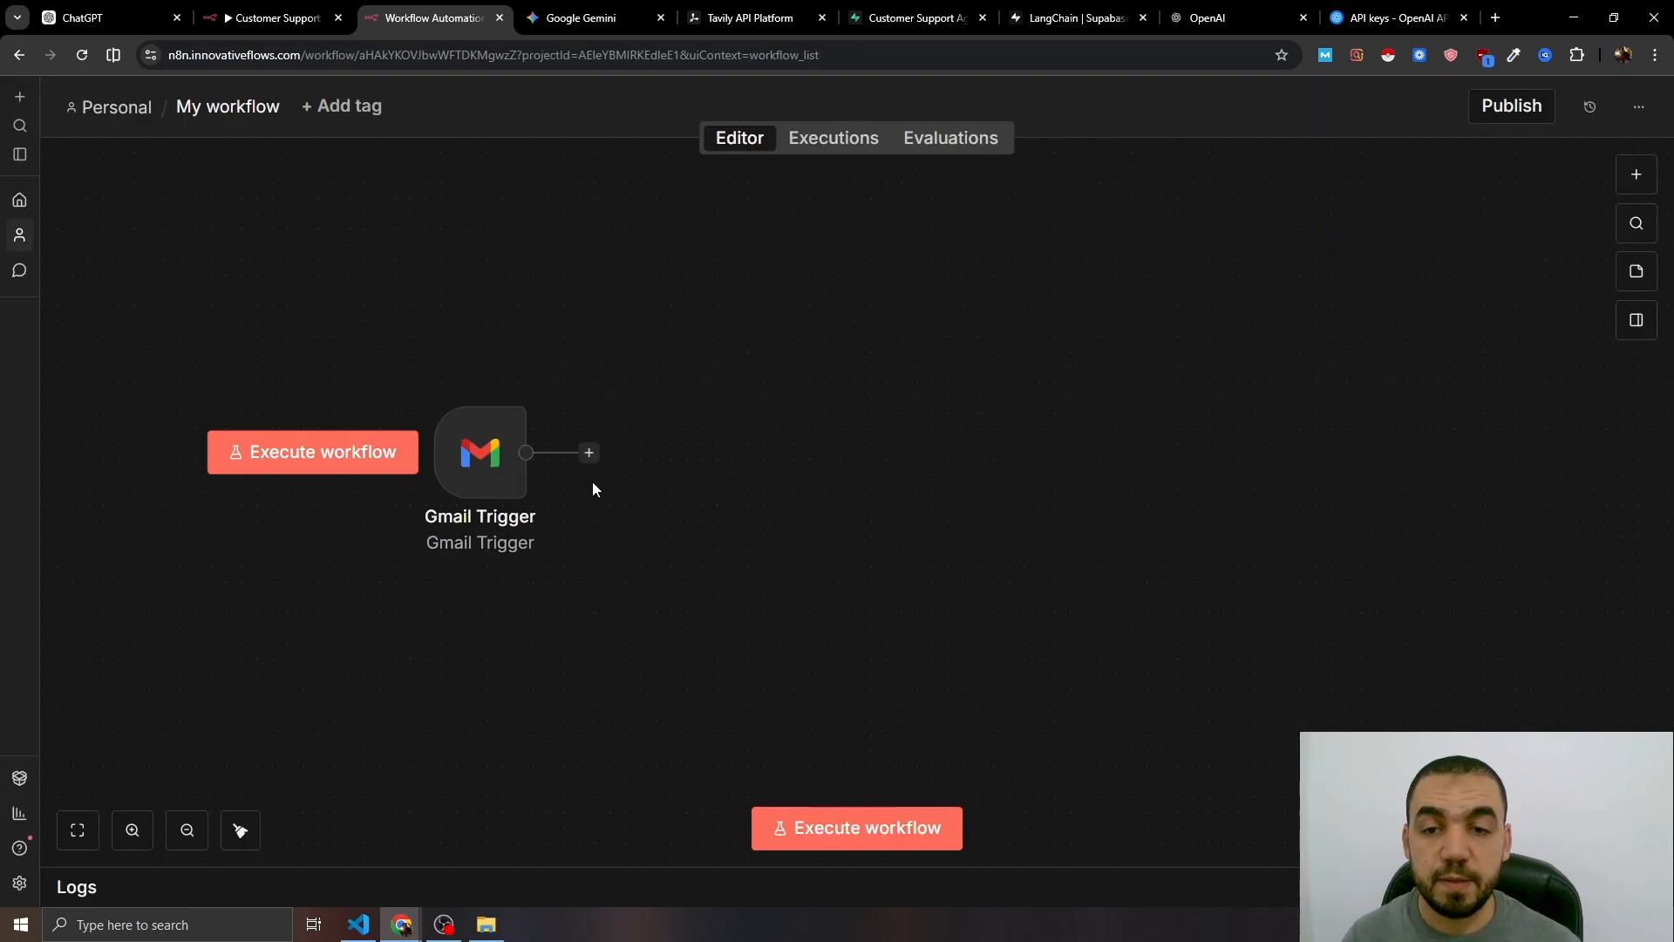
click(589, 452)
- Add a Text Classifier with two categories, 'Service Inquiry' and 'Other Inquiry'
click(1409, 323)
scroll(1468, 550, down, 10)
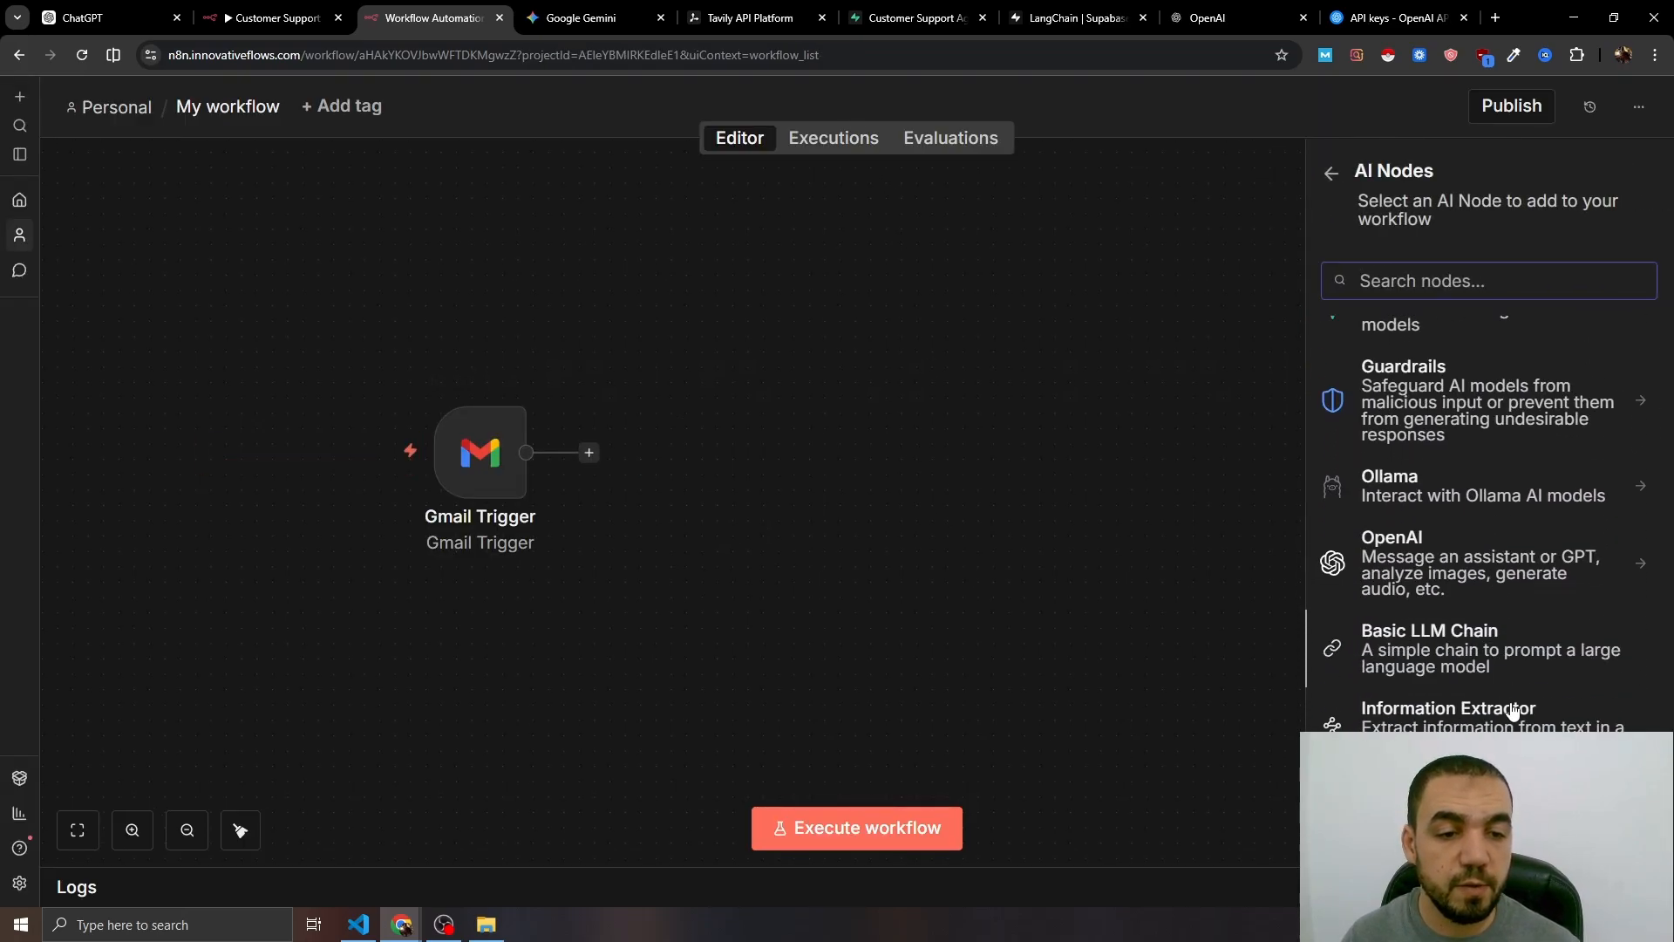
click(1388, 650)
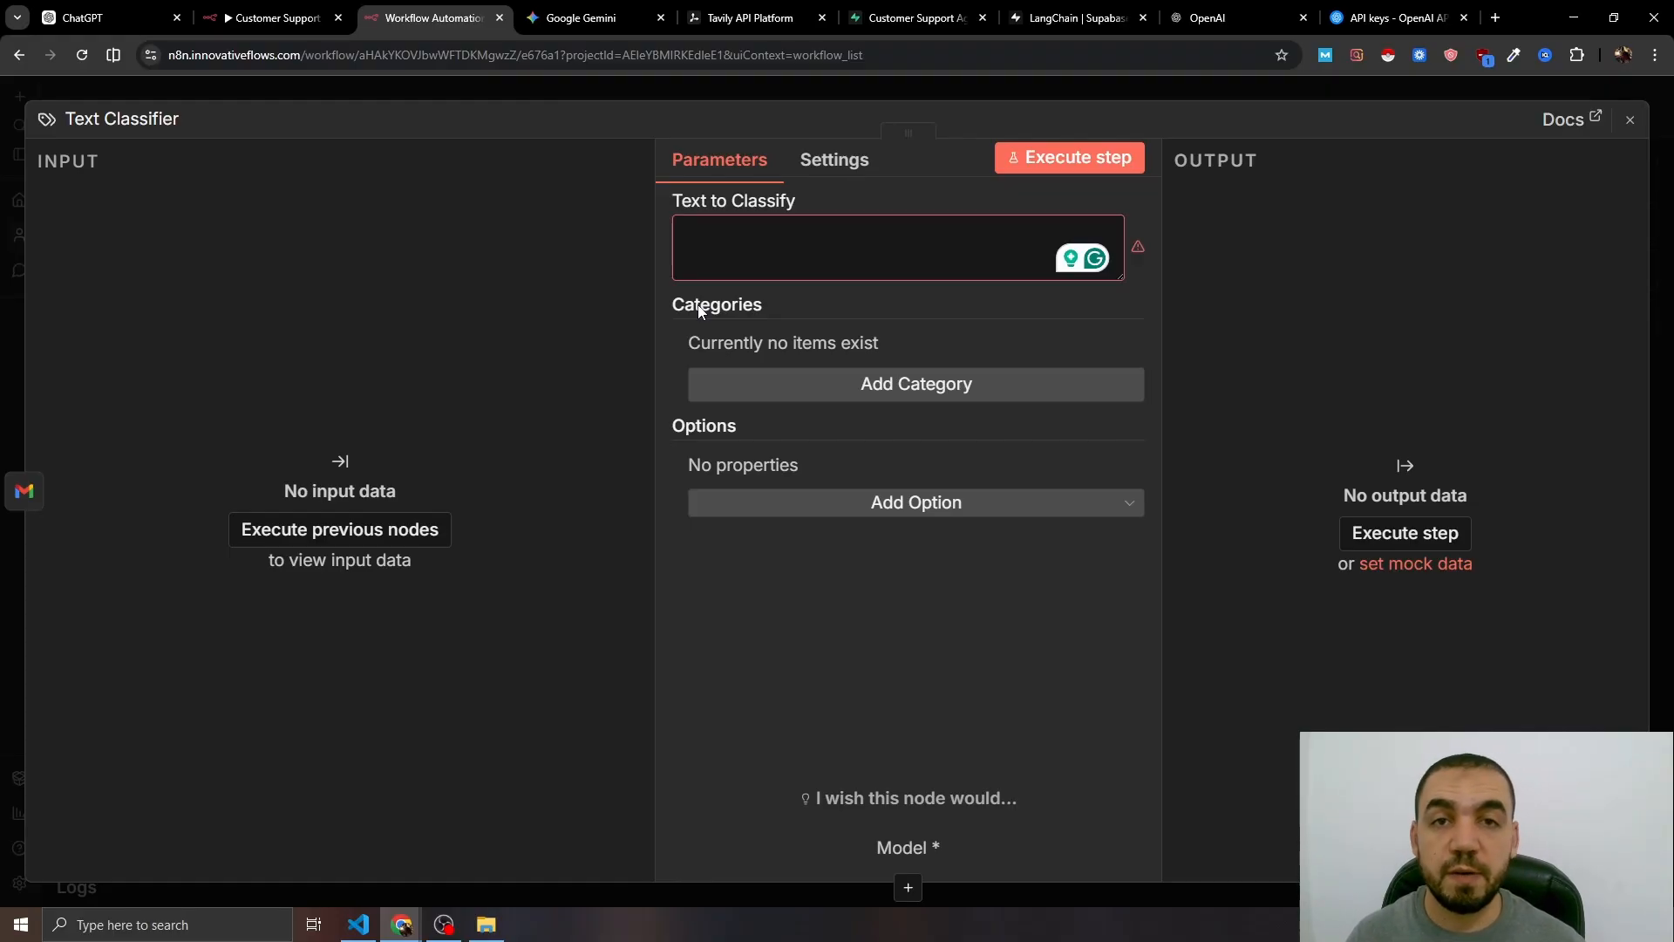
click(864, 386)
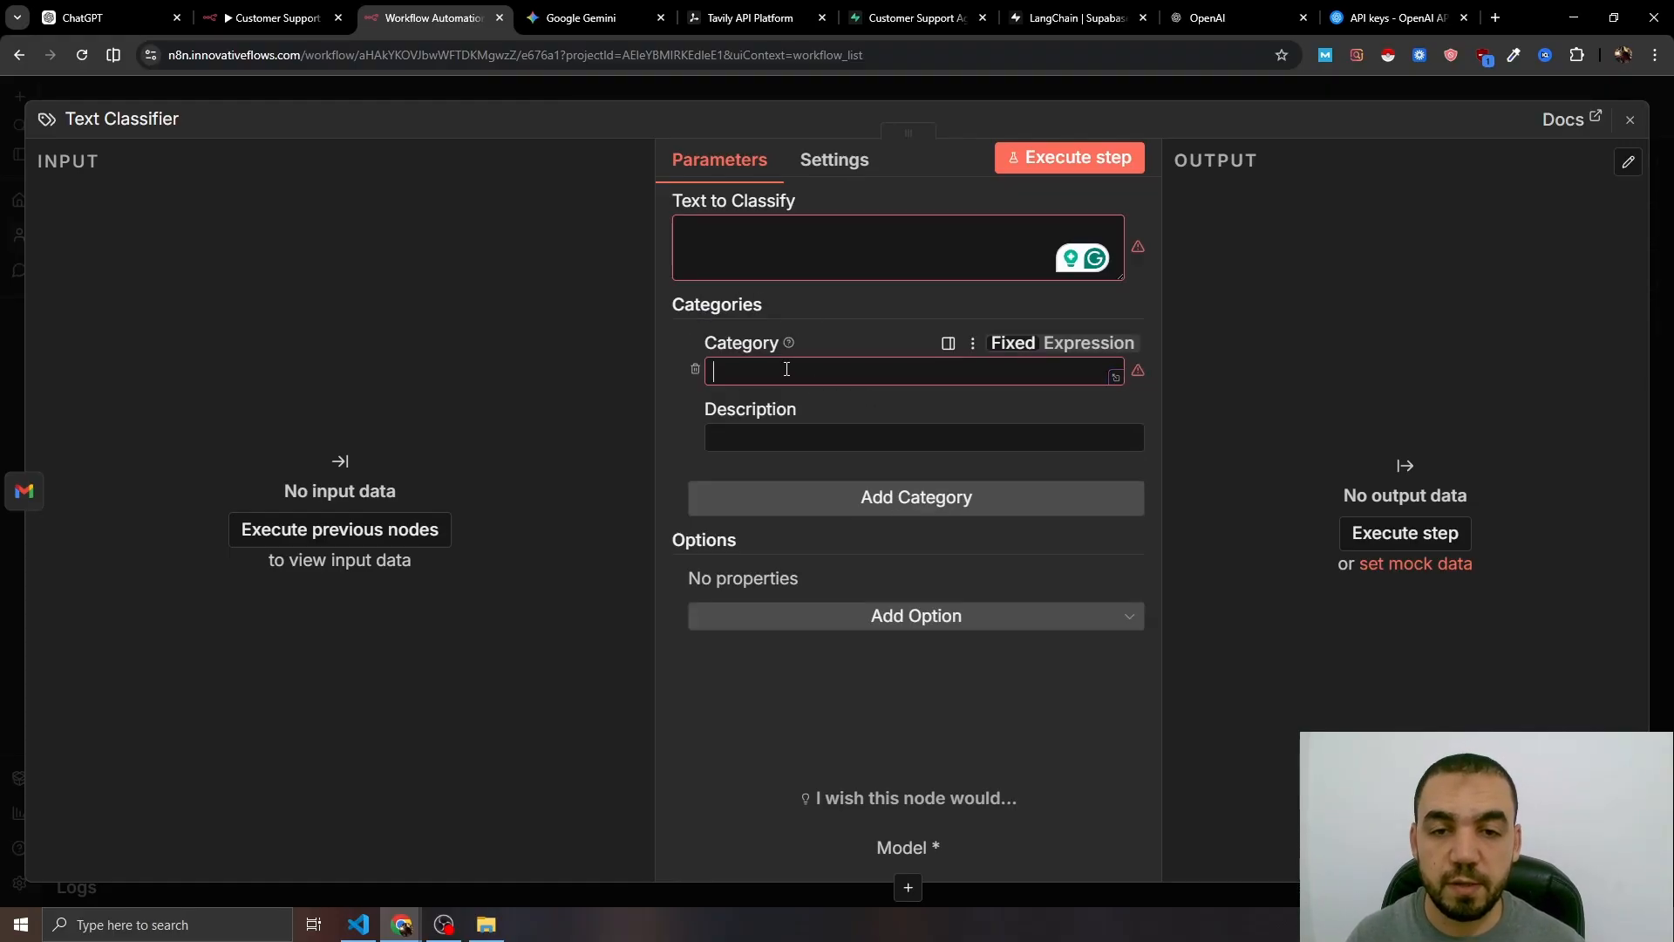
click(790, 370)
text(Service Inquiry)
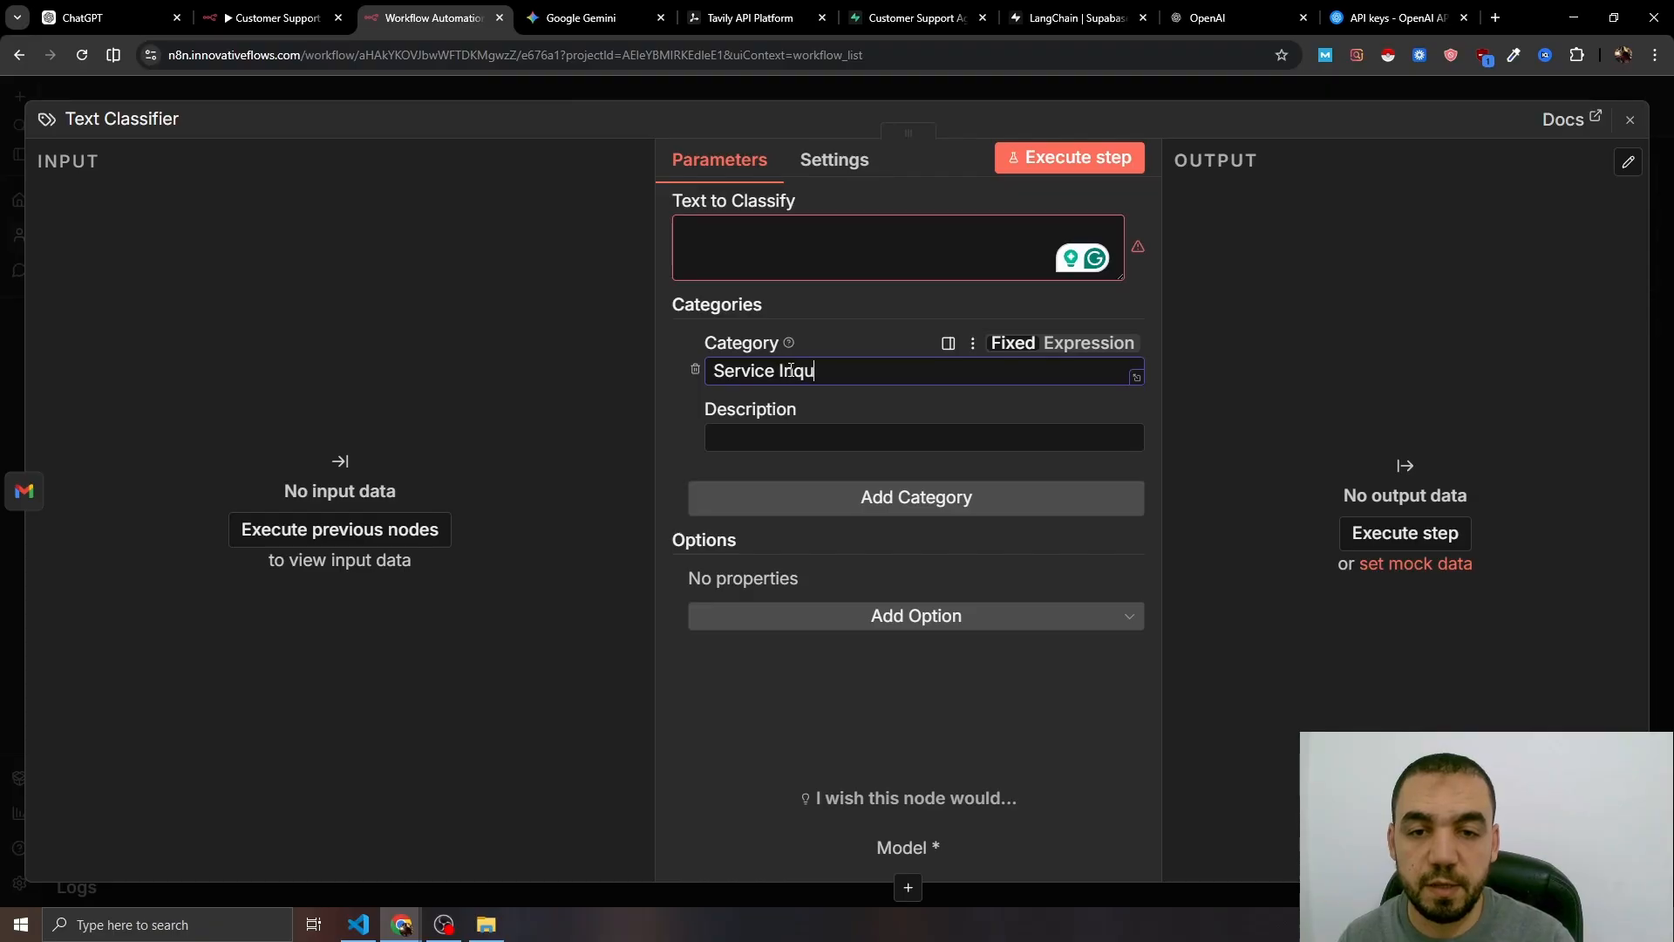
click(910, 499)
click(803, 532)
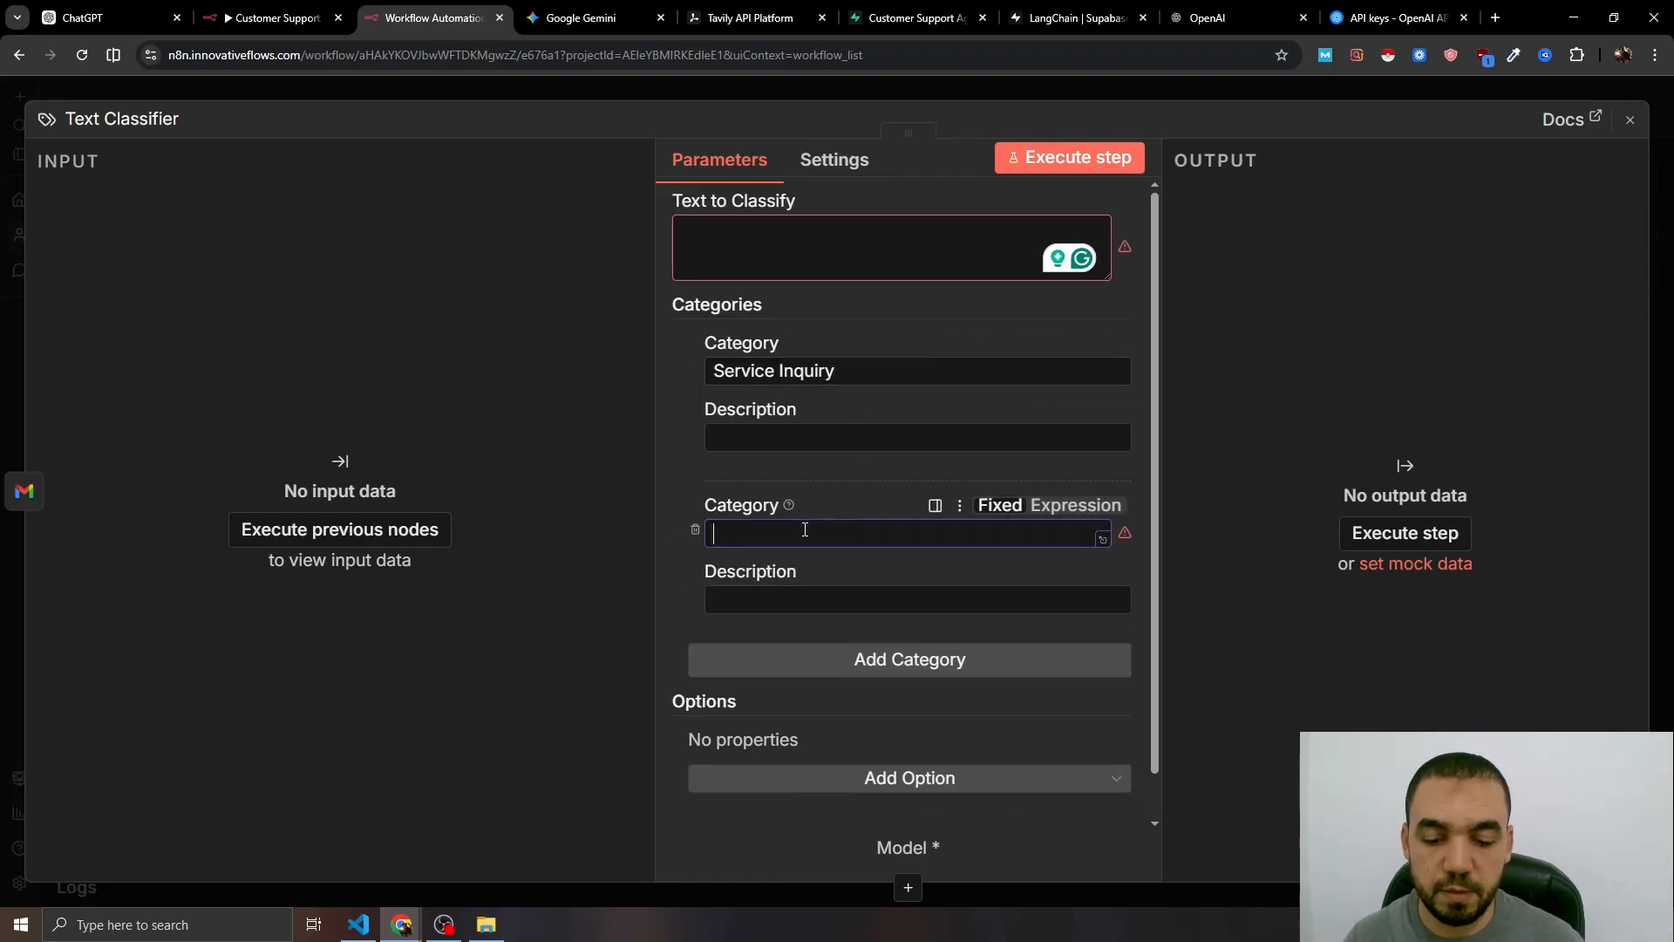
text(Other Inquiry)
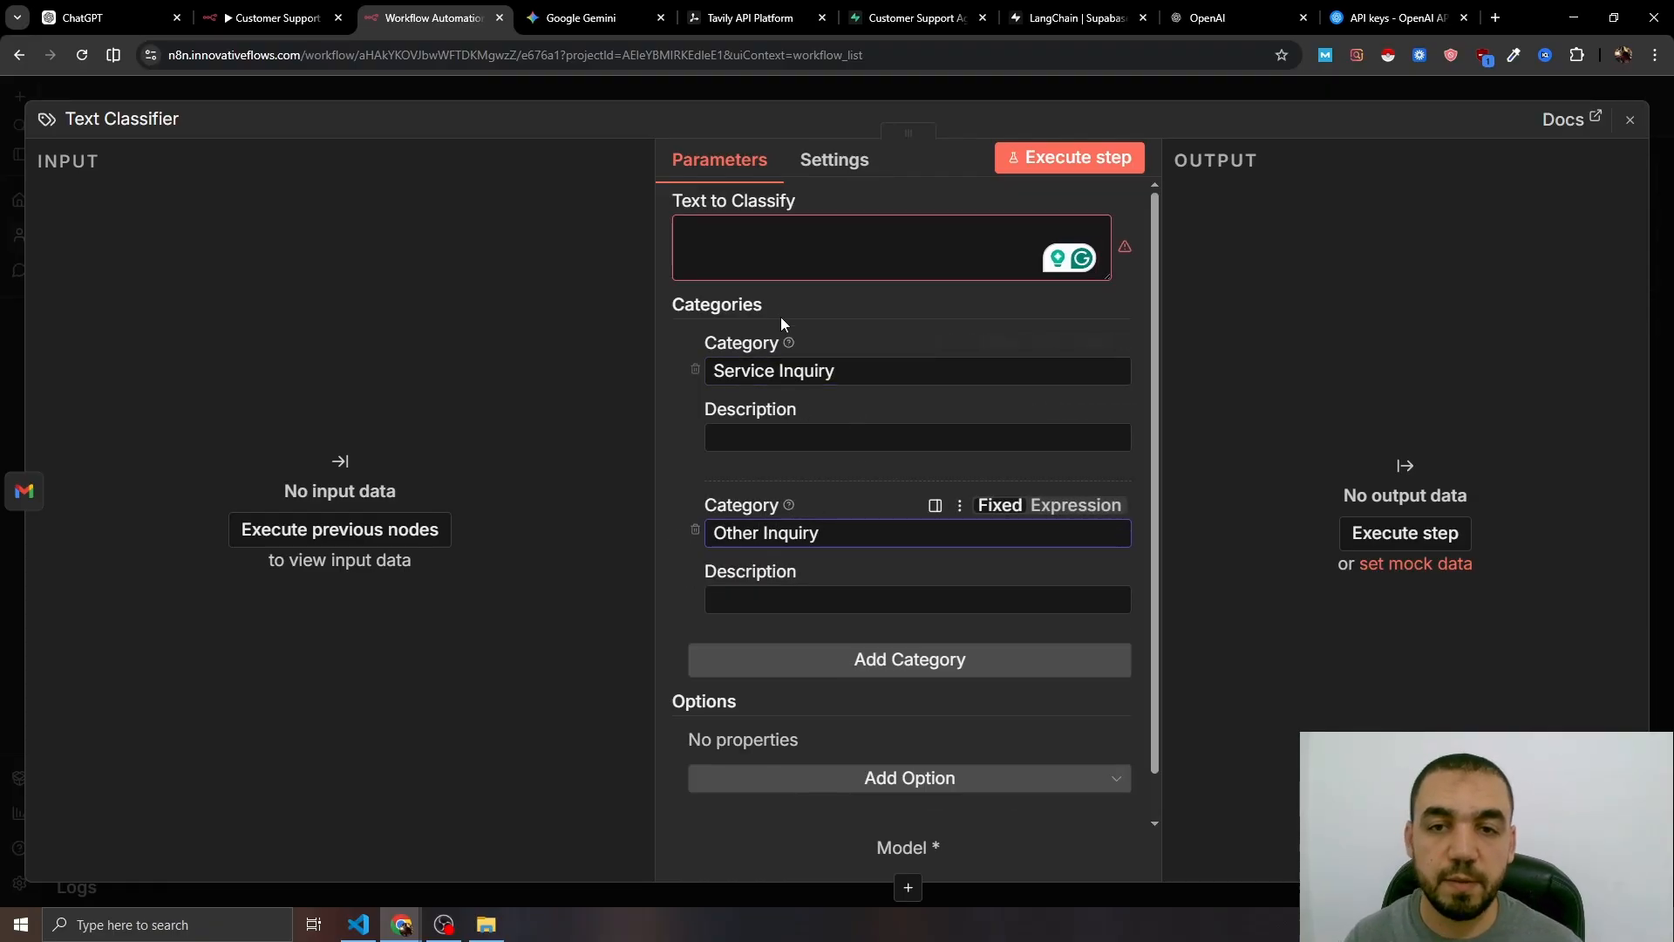
- Paste the prepared descriptions for the Service Inquiry and Other Inquiry categories
click(744, 441)
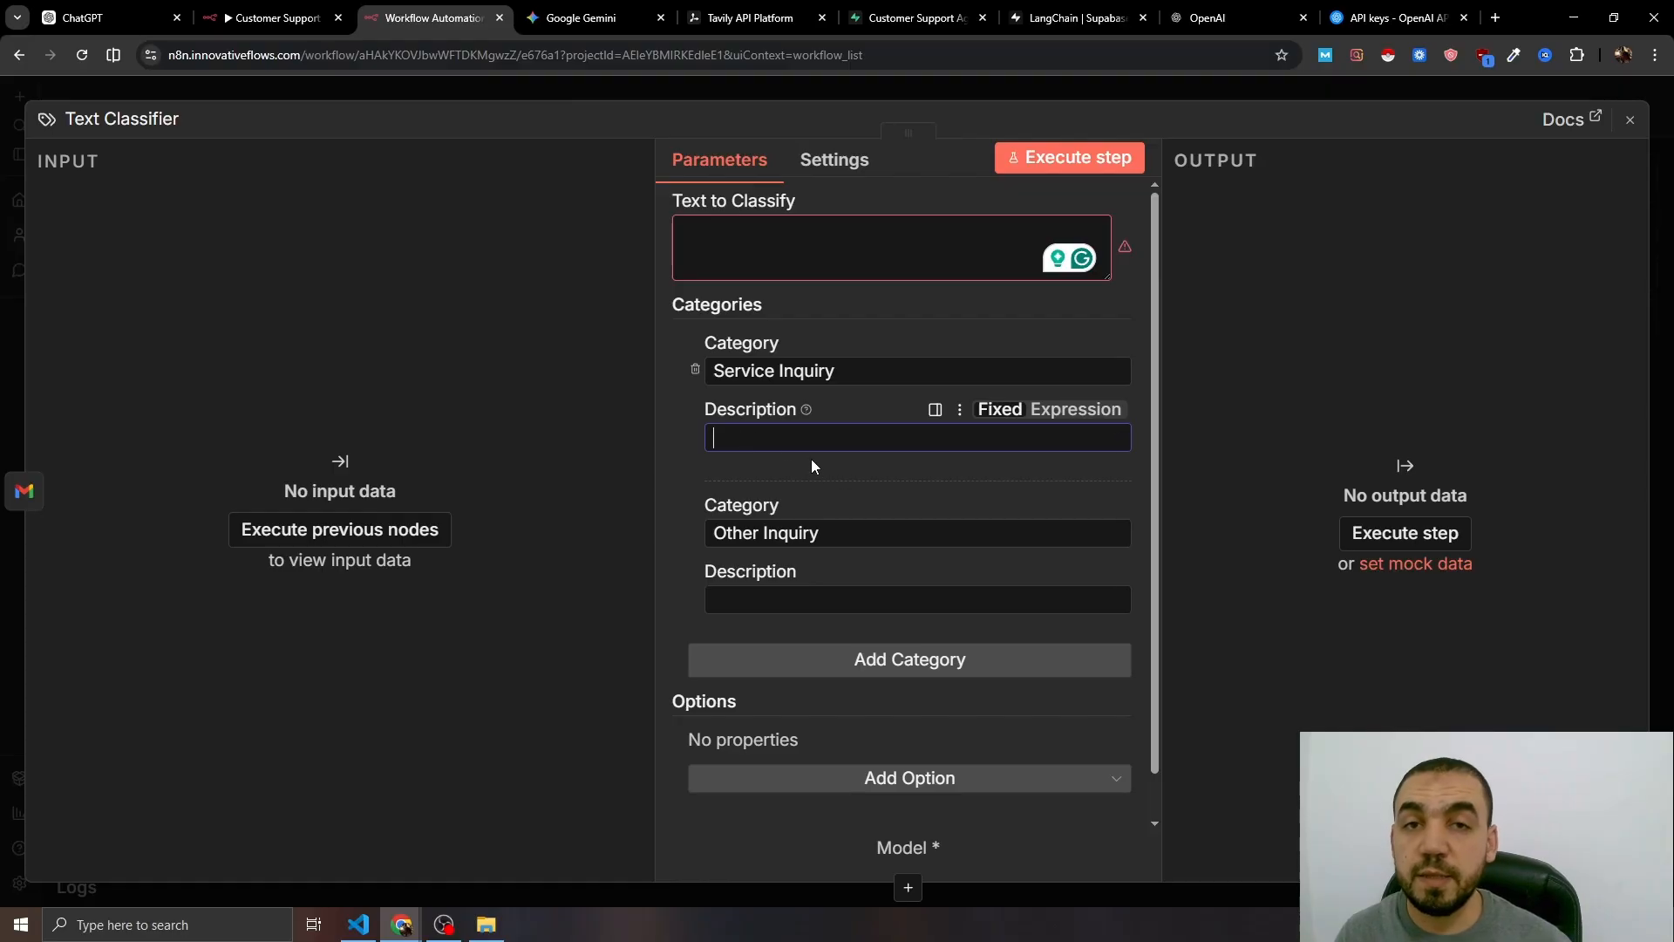
click(1122, 446)
text(Select this category only when the email is directly asking about Innovative Flows services. This includes questions about automation systems, CRM setup, AI assistants, workflow automation, pricing, implementation details, integrations, timelines, or how our services work.)
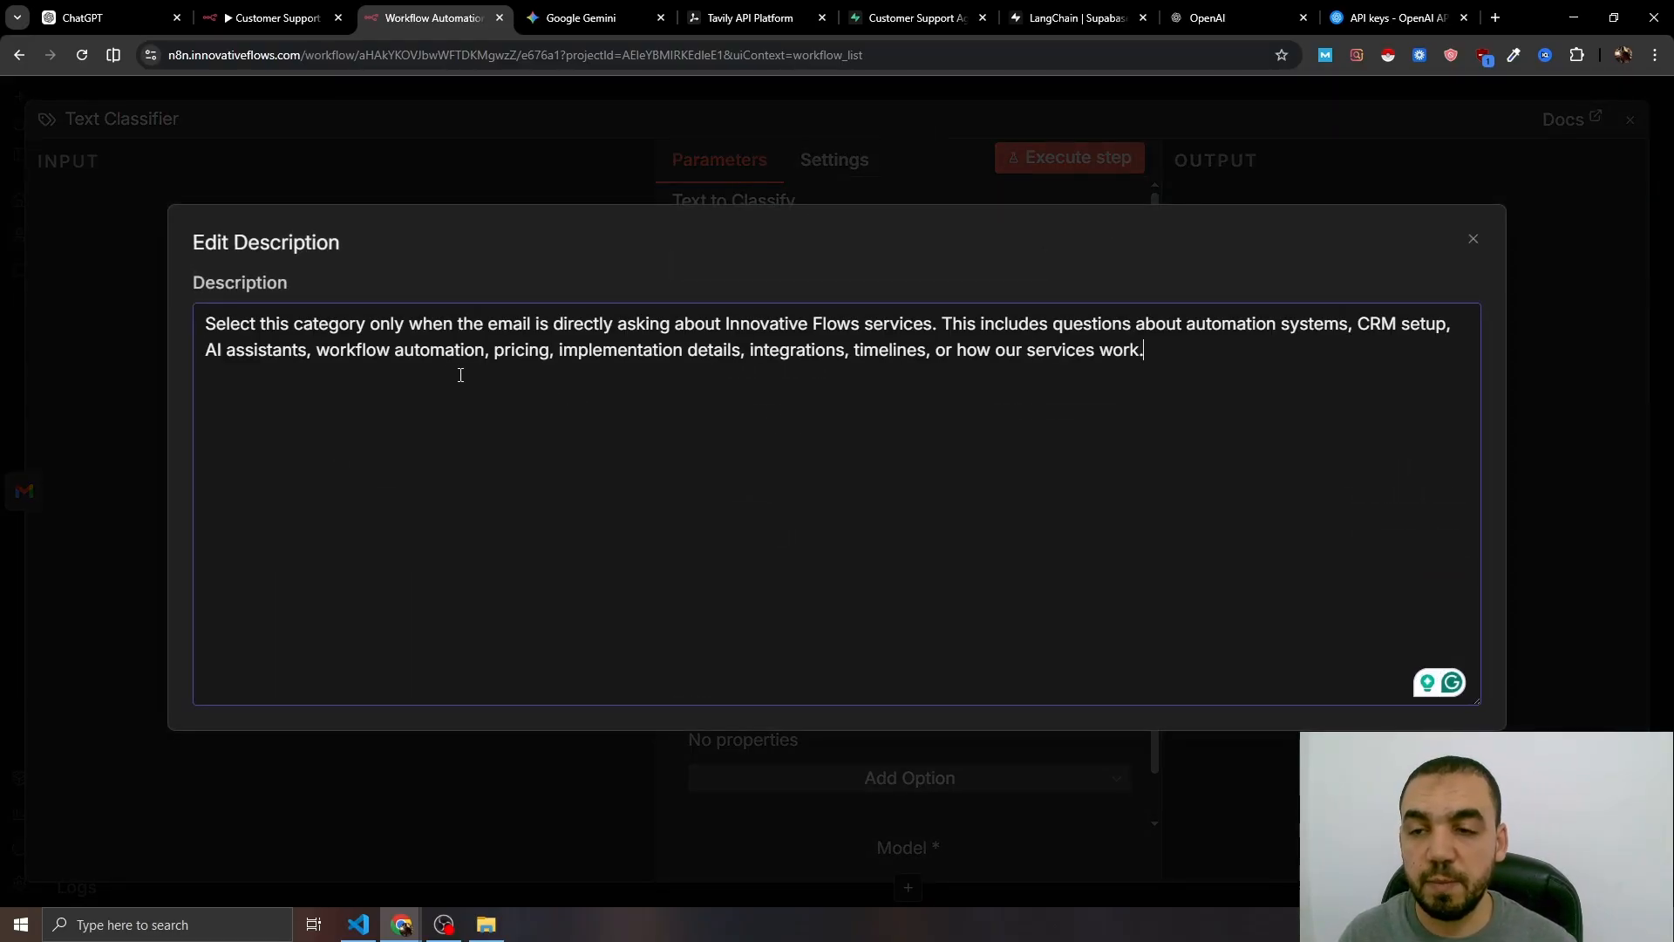
key(Escape)
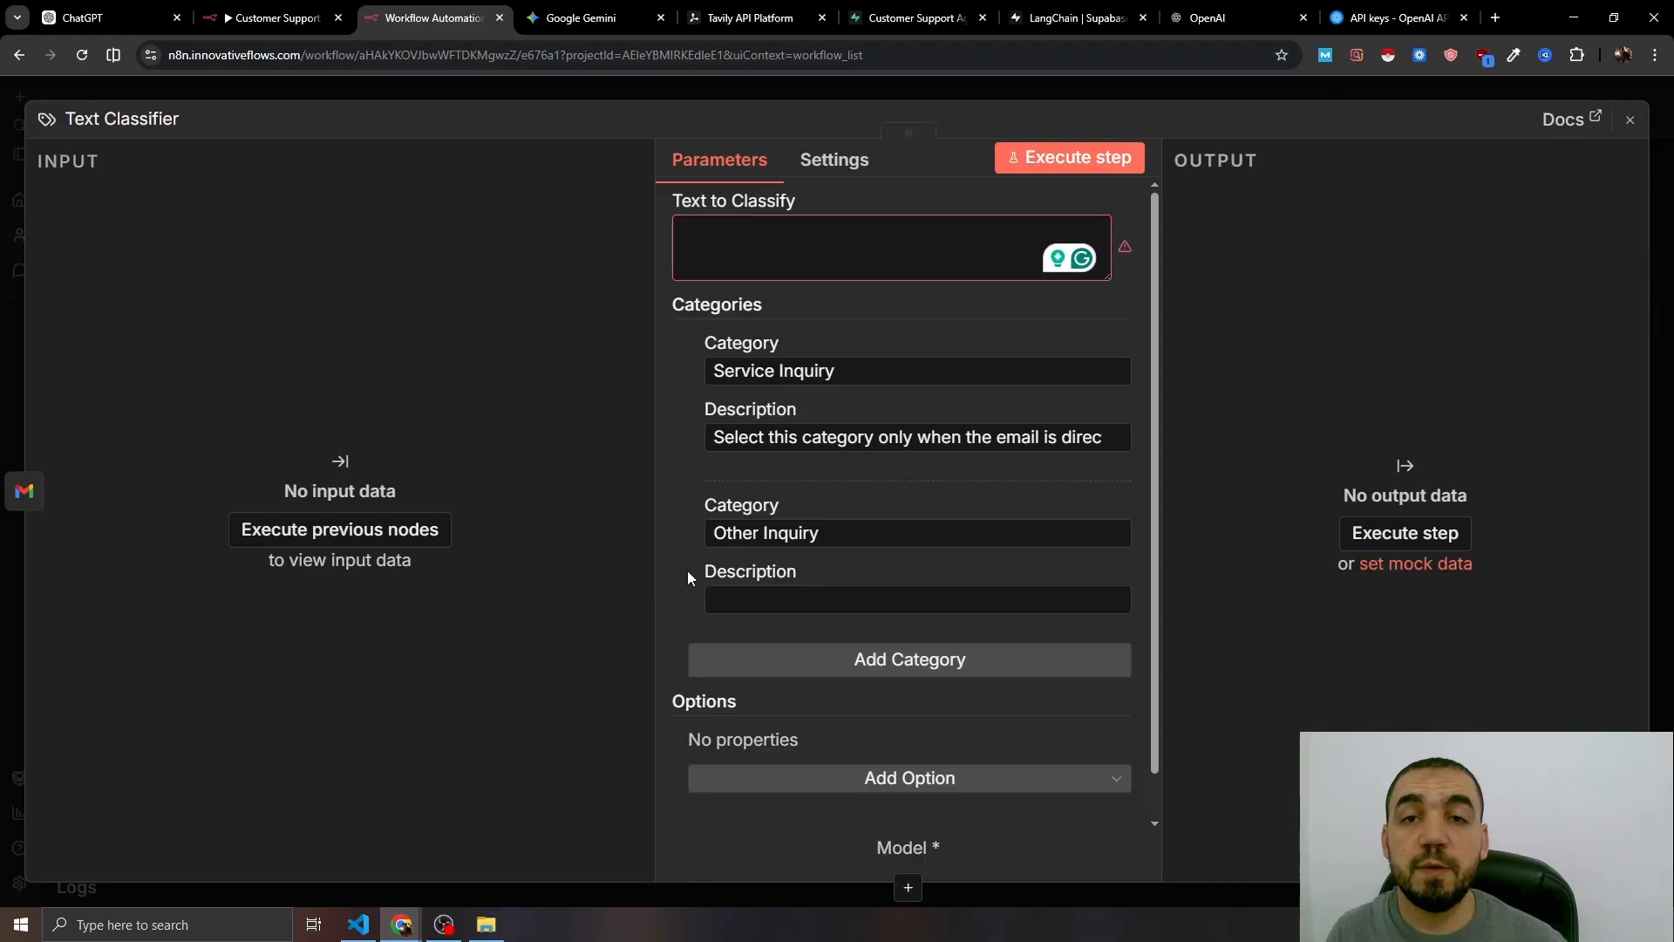
click(1123, 608)
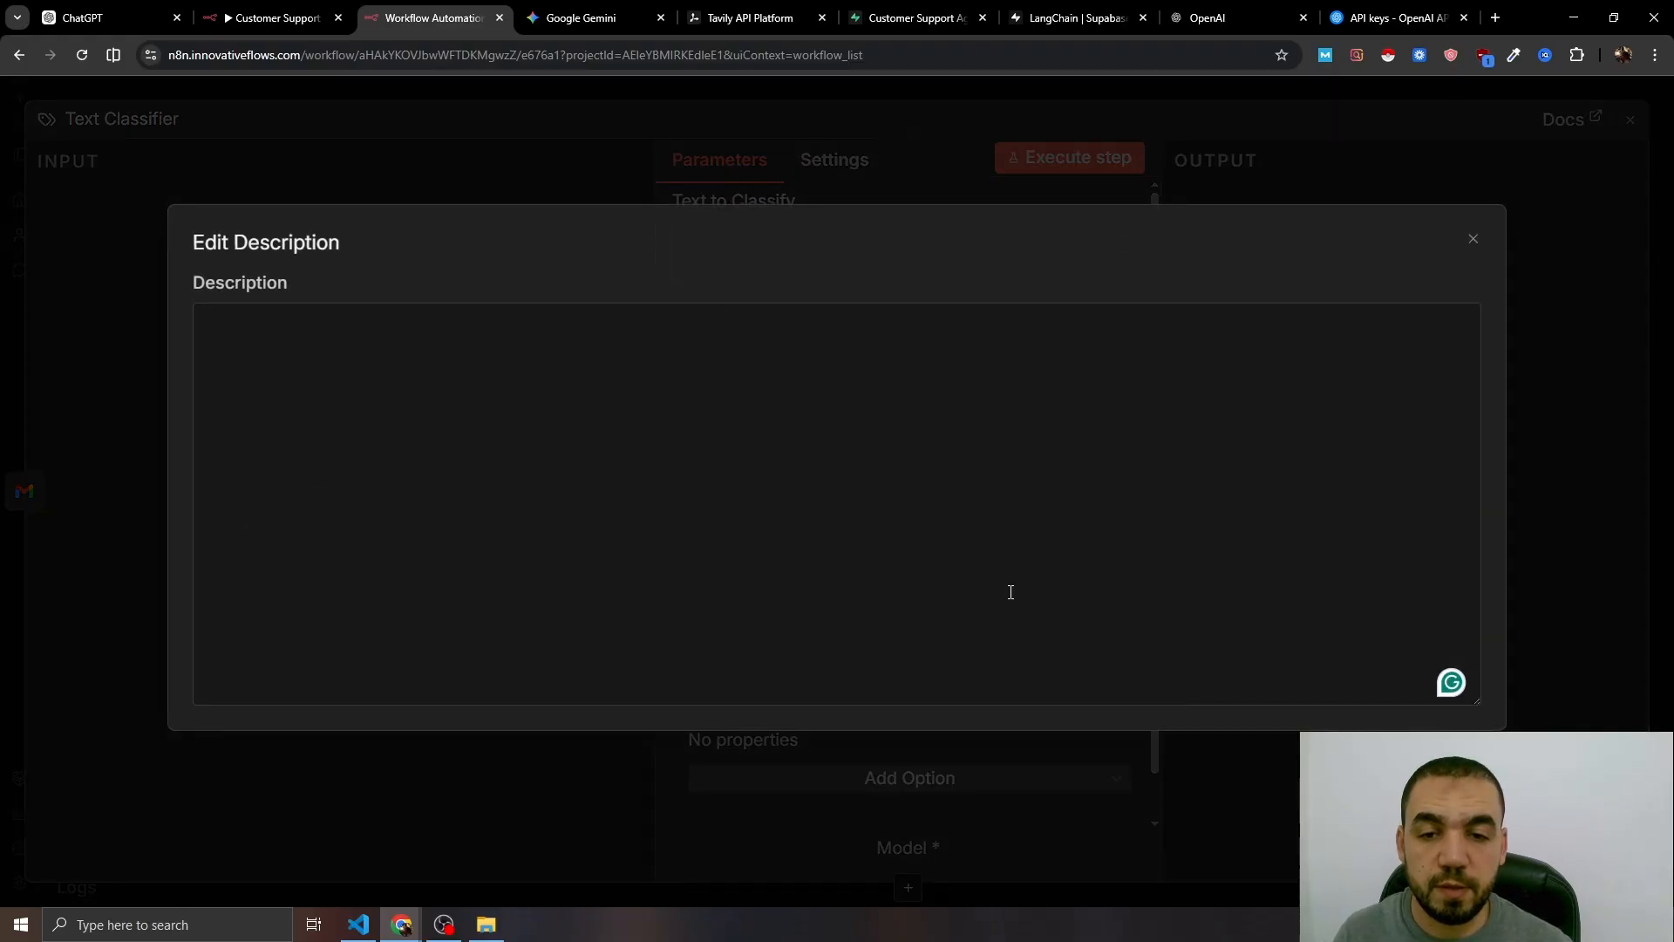
text(Select this category when the email is not directly related to our services or requires personal attention. This includes customer complaints, sensitive matters, marketing outreach, partnership proposals, collaboration requests, newsletters, personal messages, or any inquiry that isn’t specifically asking about Innovative Flows’ services.)
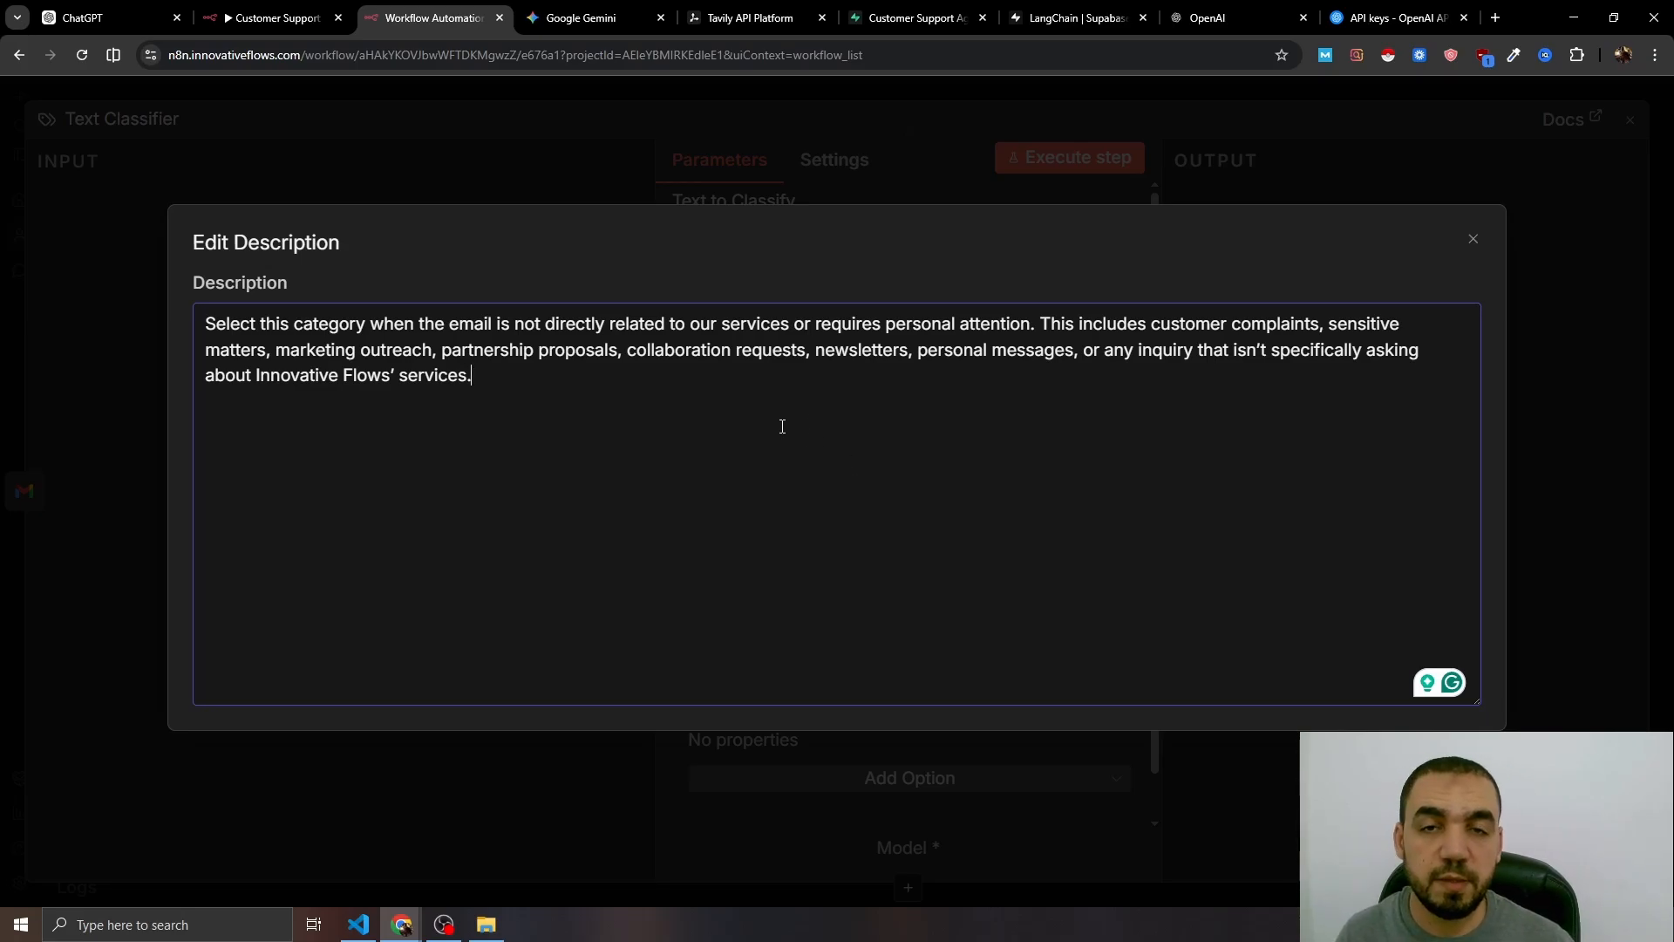
key(Escape)
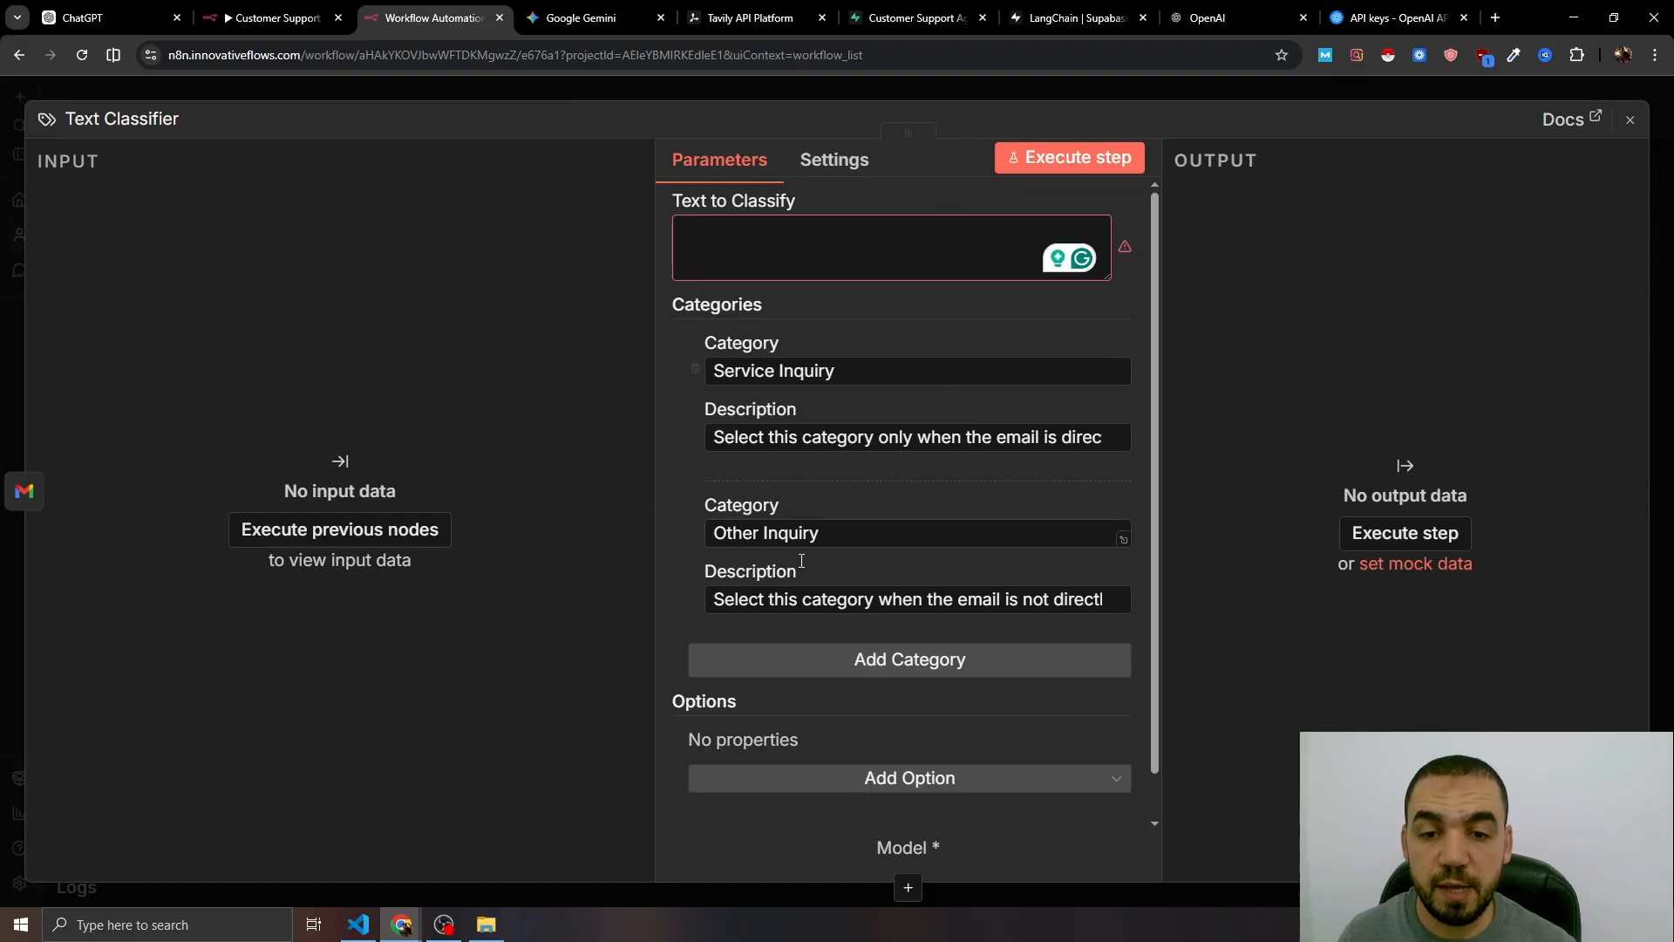
- Add the System Prompt Template option to the Text Classifier
scroll(870, 792, down, 1)
click(927, 732)
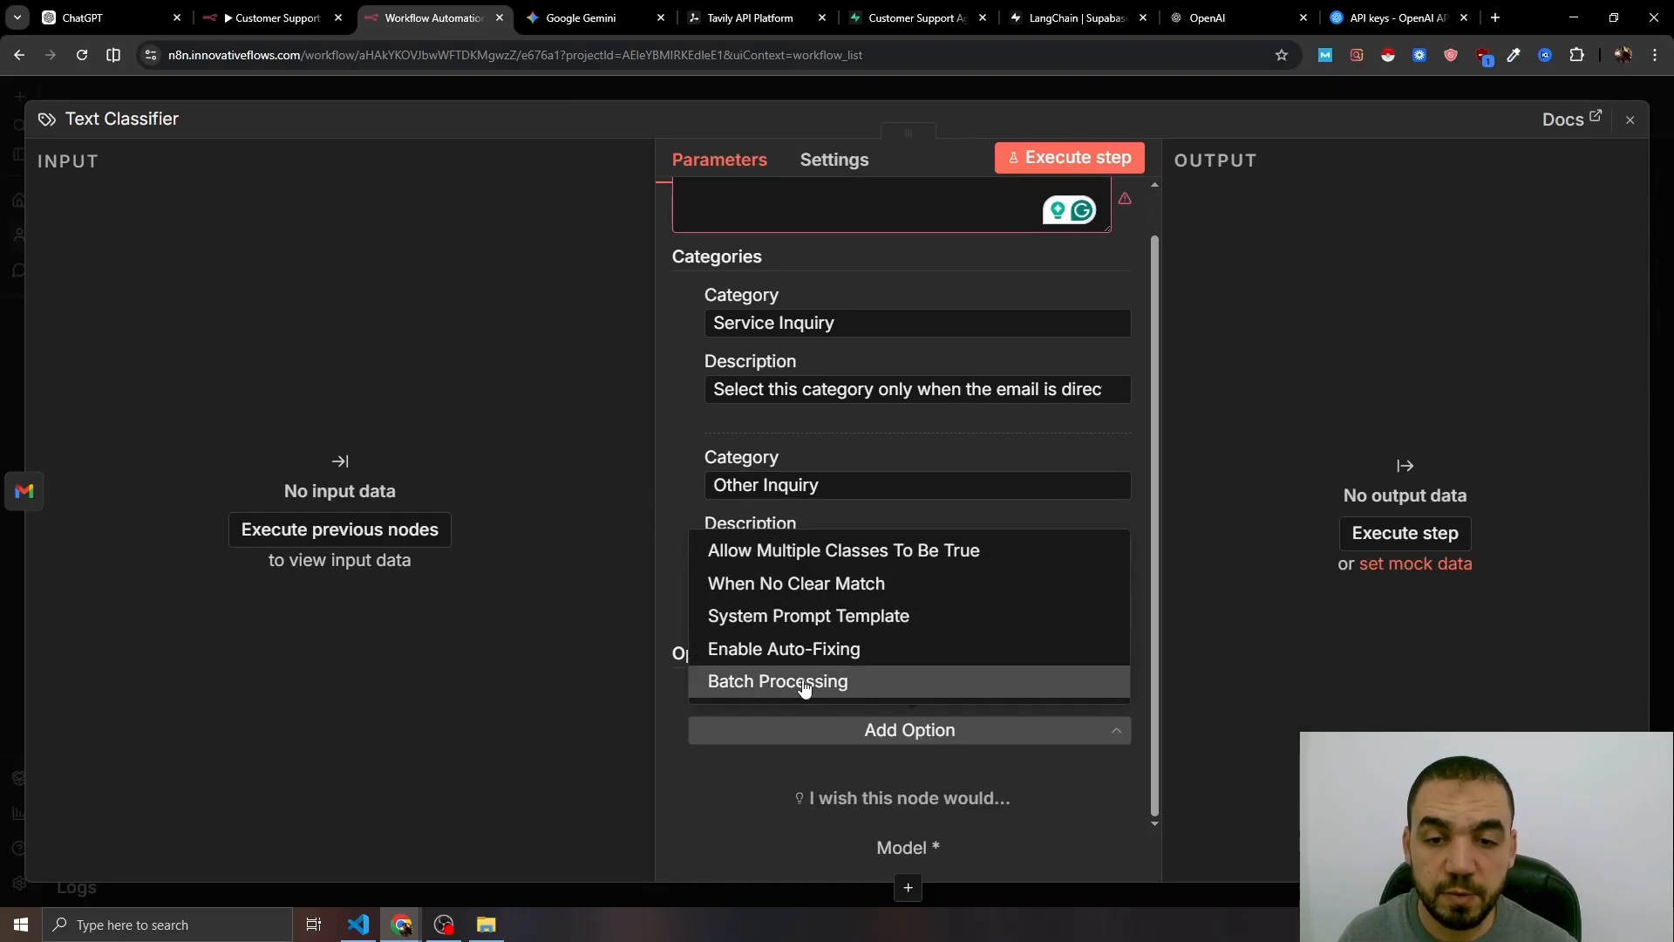
click(804, 617)
scroll(898, 747, down, 4)
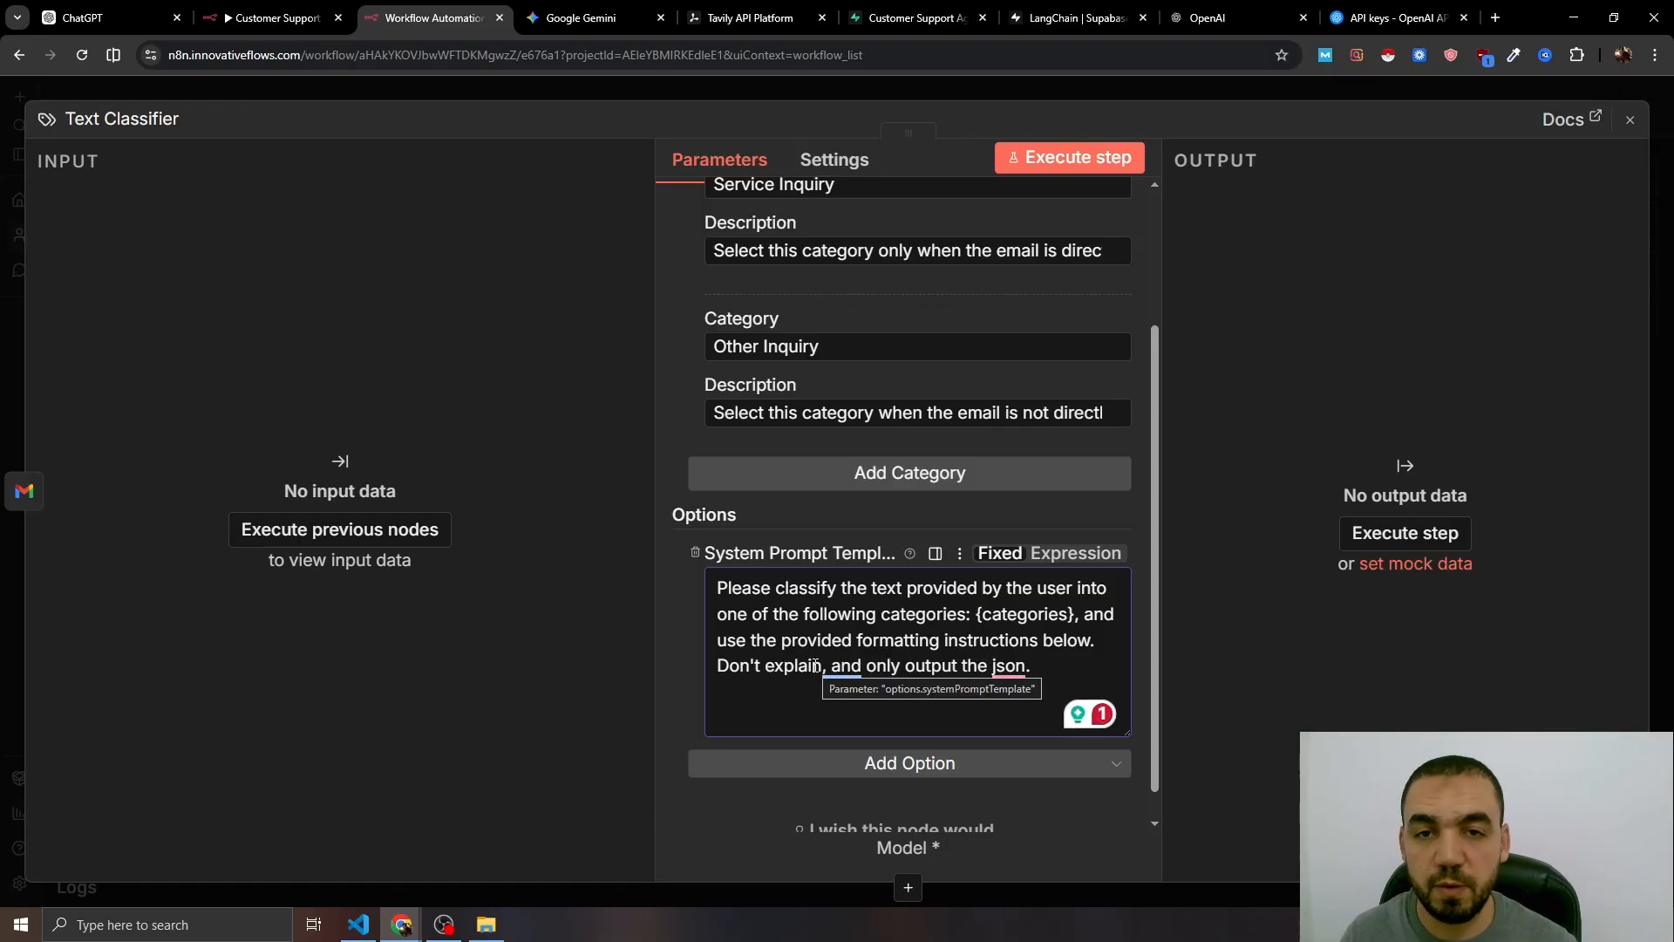
scroll(811, 661, up, 2)
key(Escape)
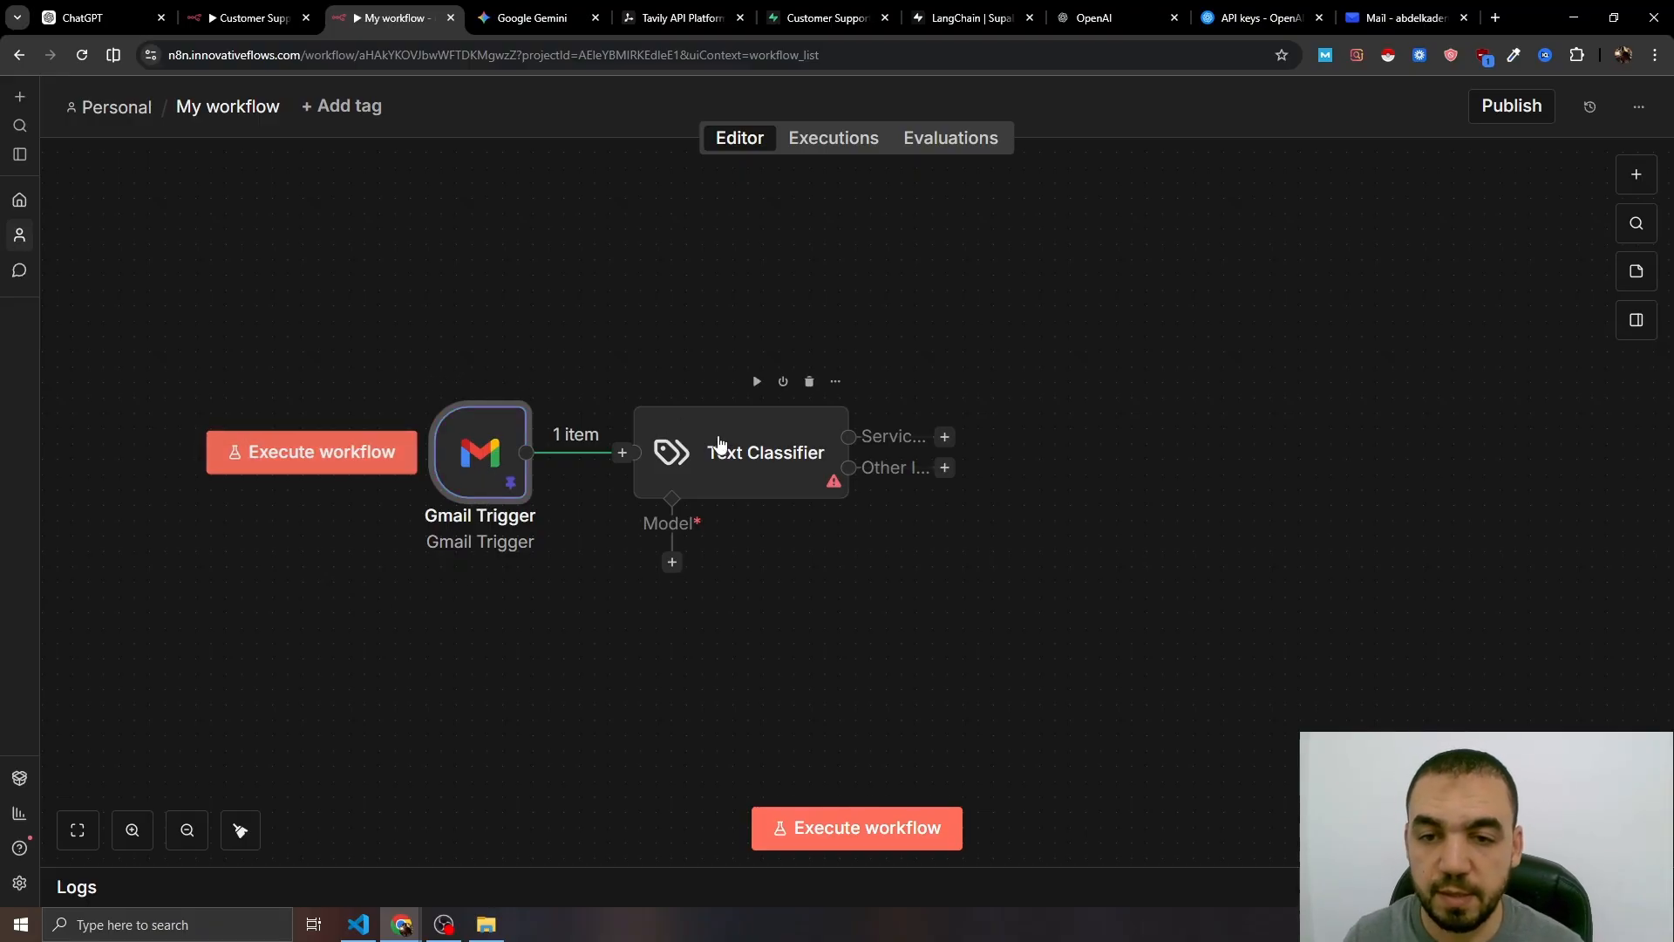
- Map the incoming email's text into the Text Classifier's Text to Classify field
drag(708, 450, 762, 479)
double_click(758, 479)
click(736, 254)
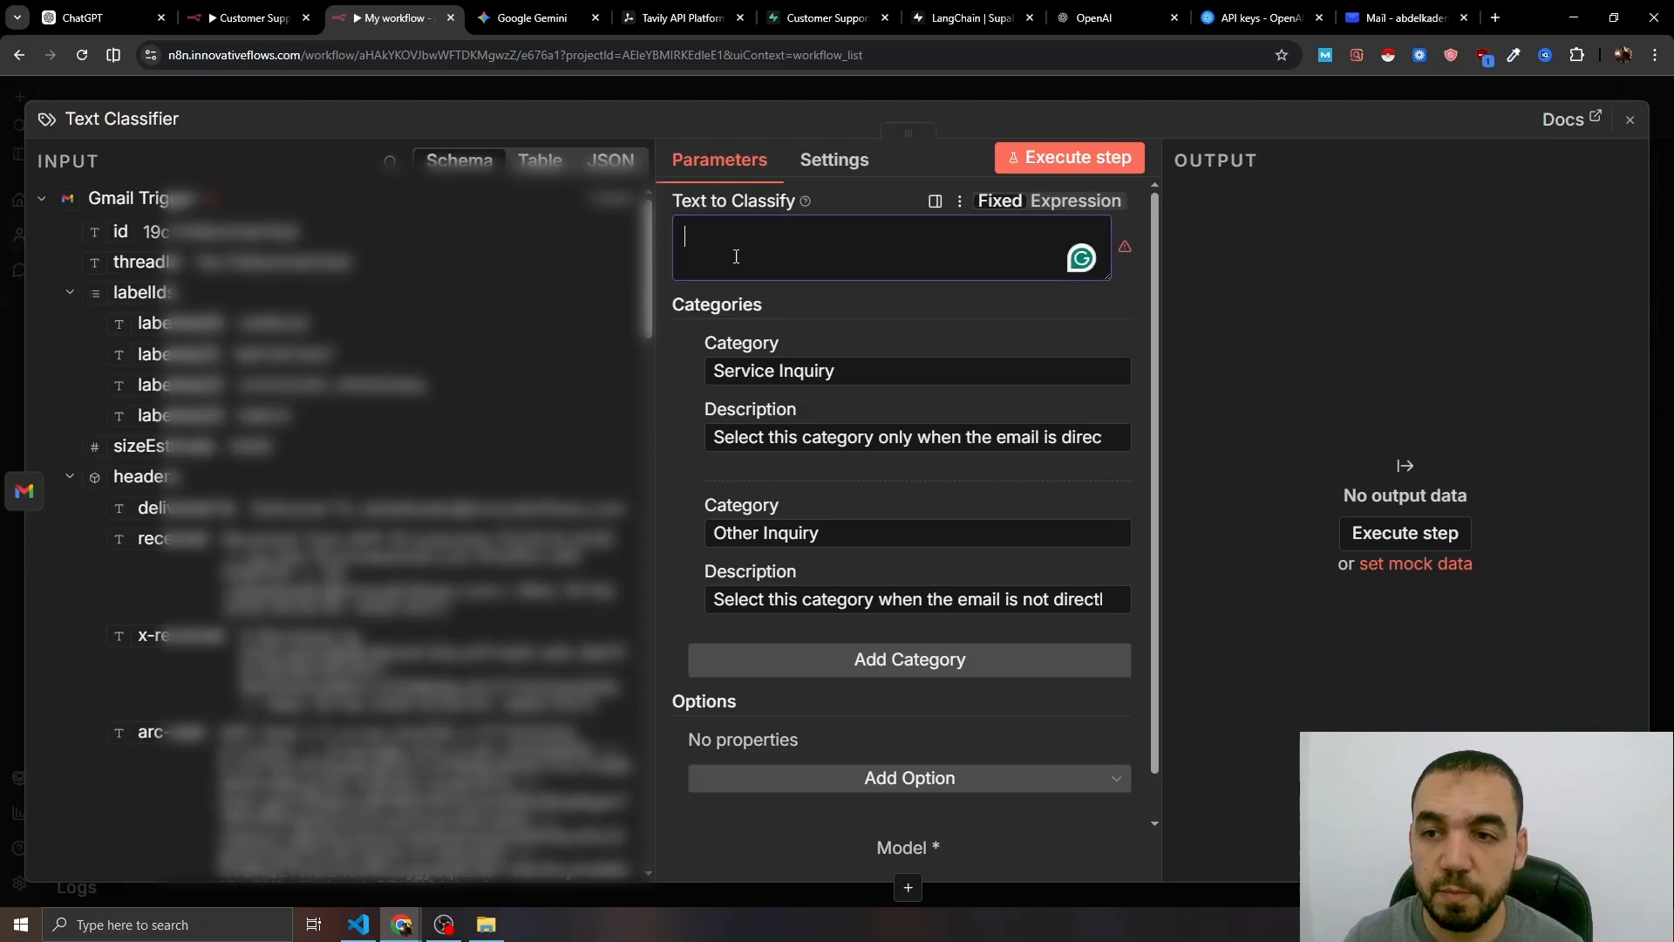
scroll(359, 491, down, 20)
scroll(129, 602, down, 5)
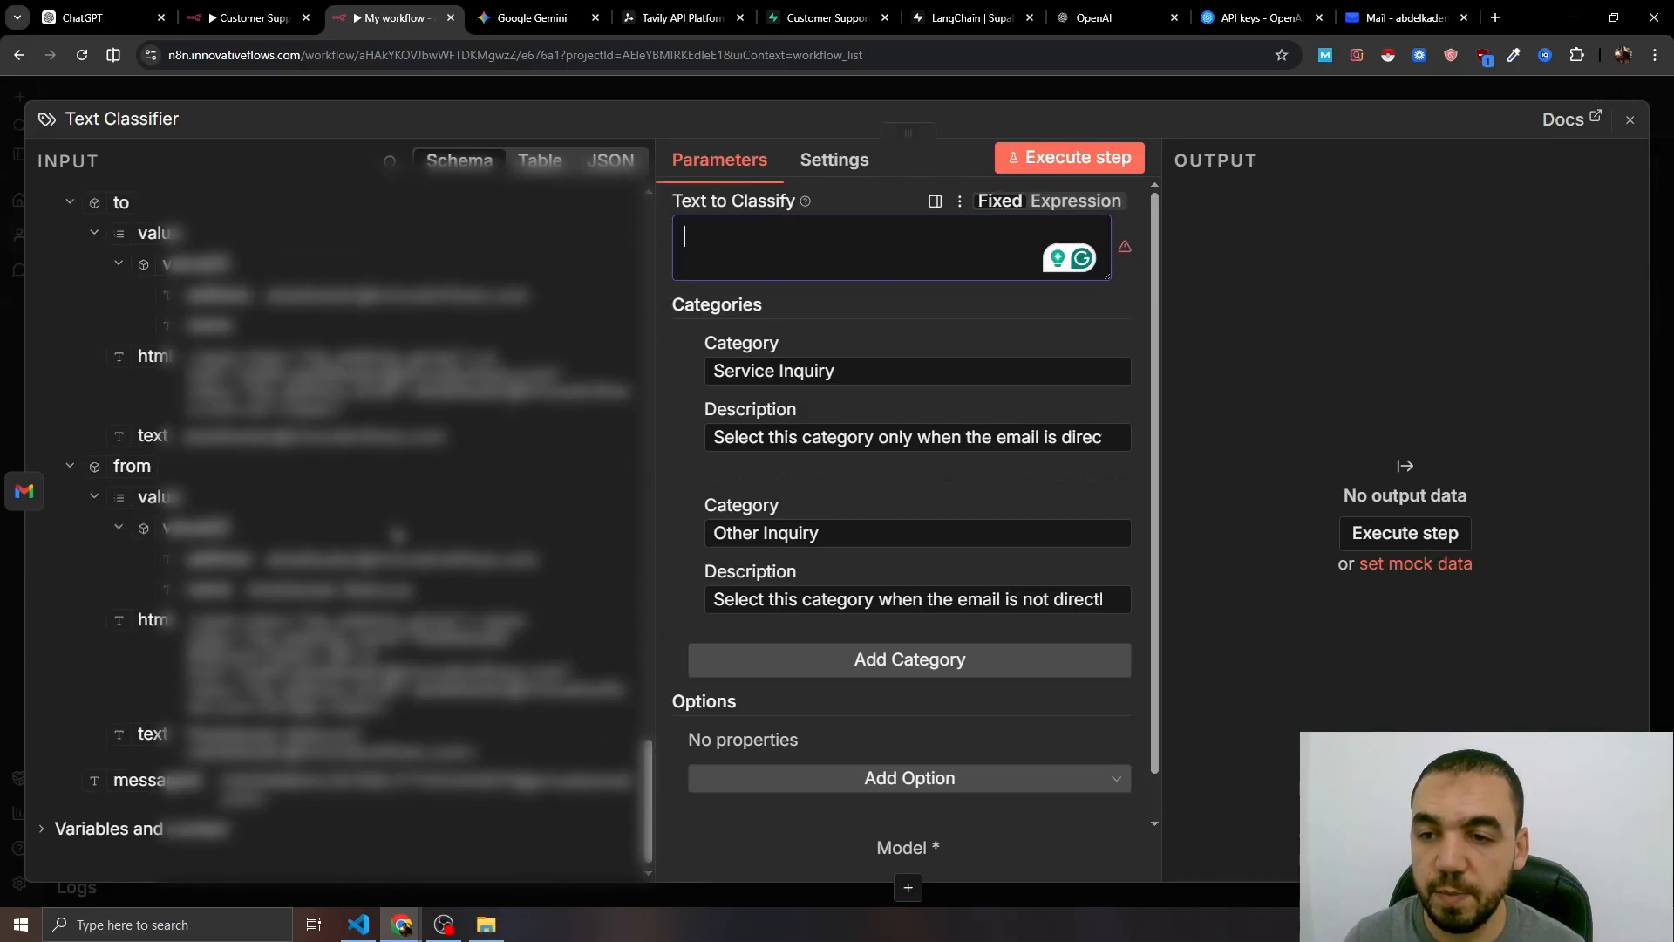
scroll(129, 601, up, 9)
scroll(129, 602, down, 1)
drag(129, 611, 751, 257)
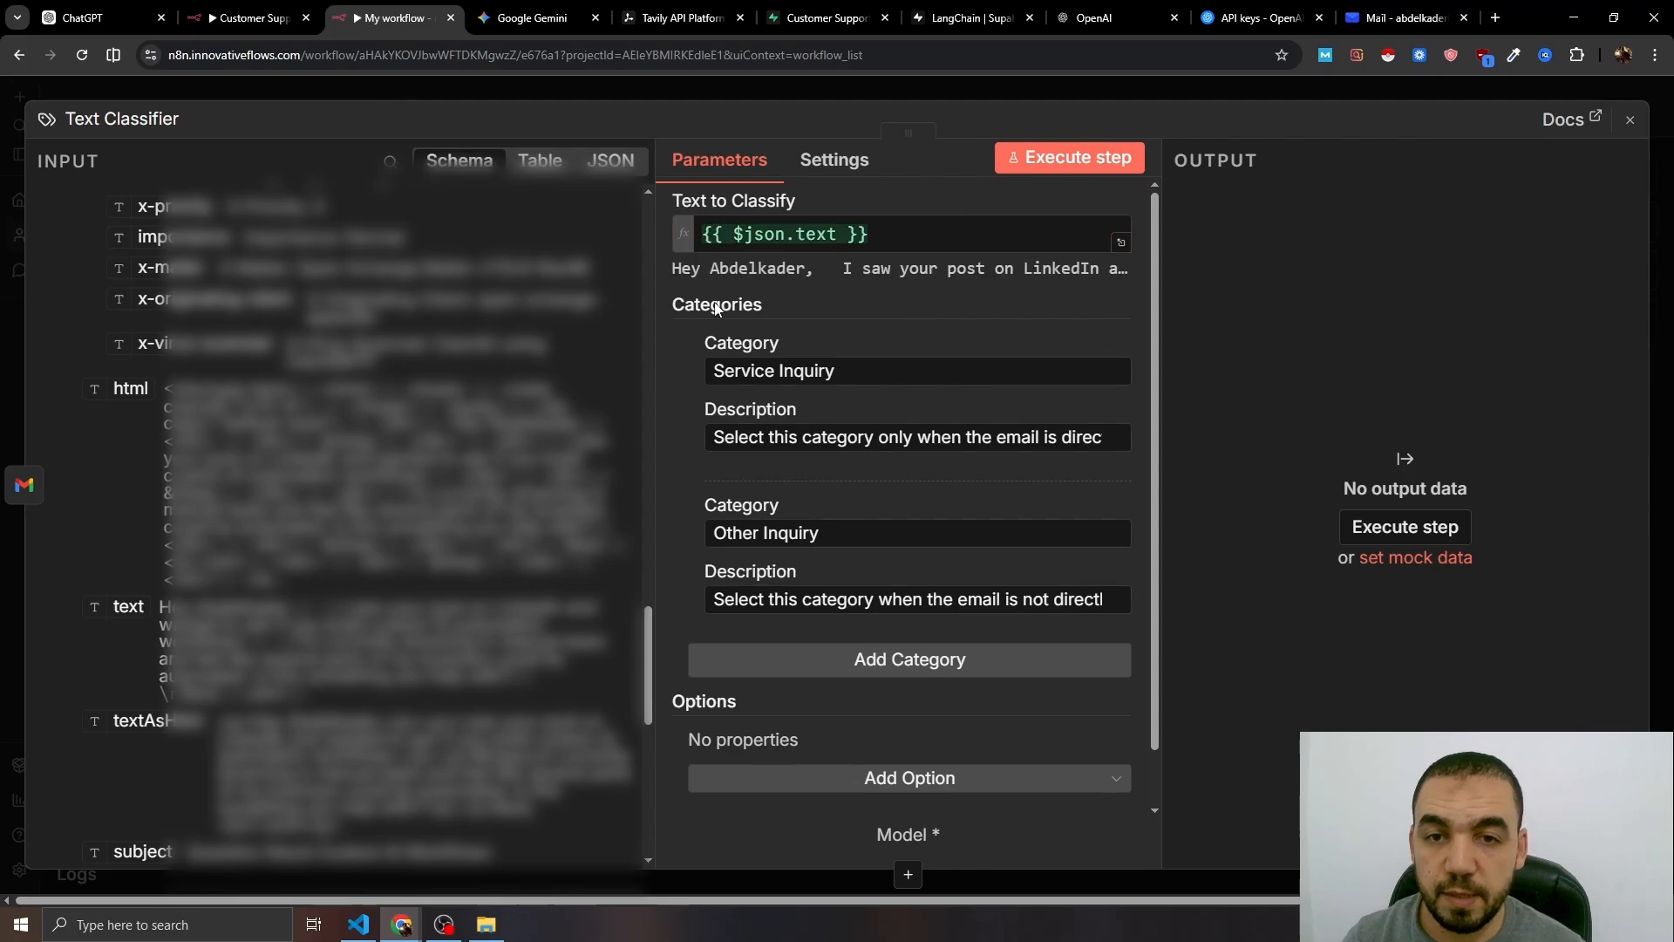
click(902, 242)
click(1122, 242)
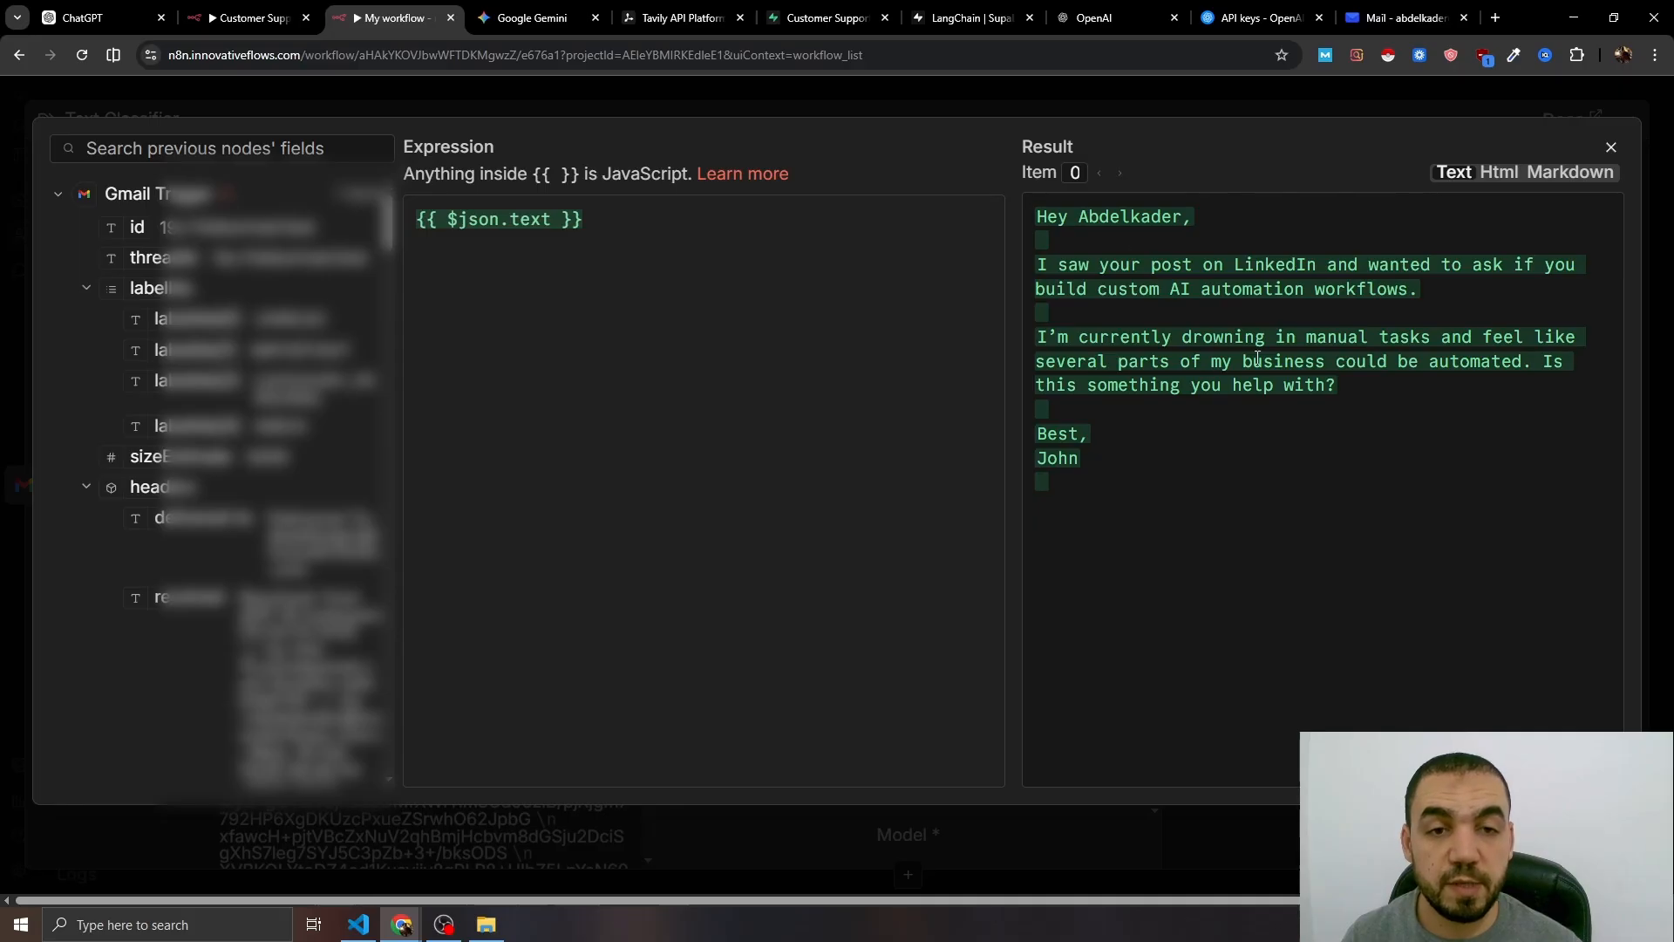
click(1610, 146)
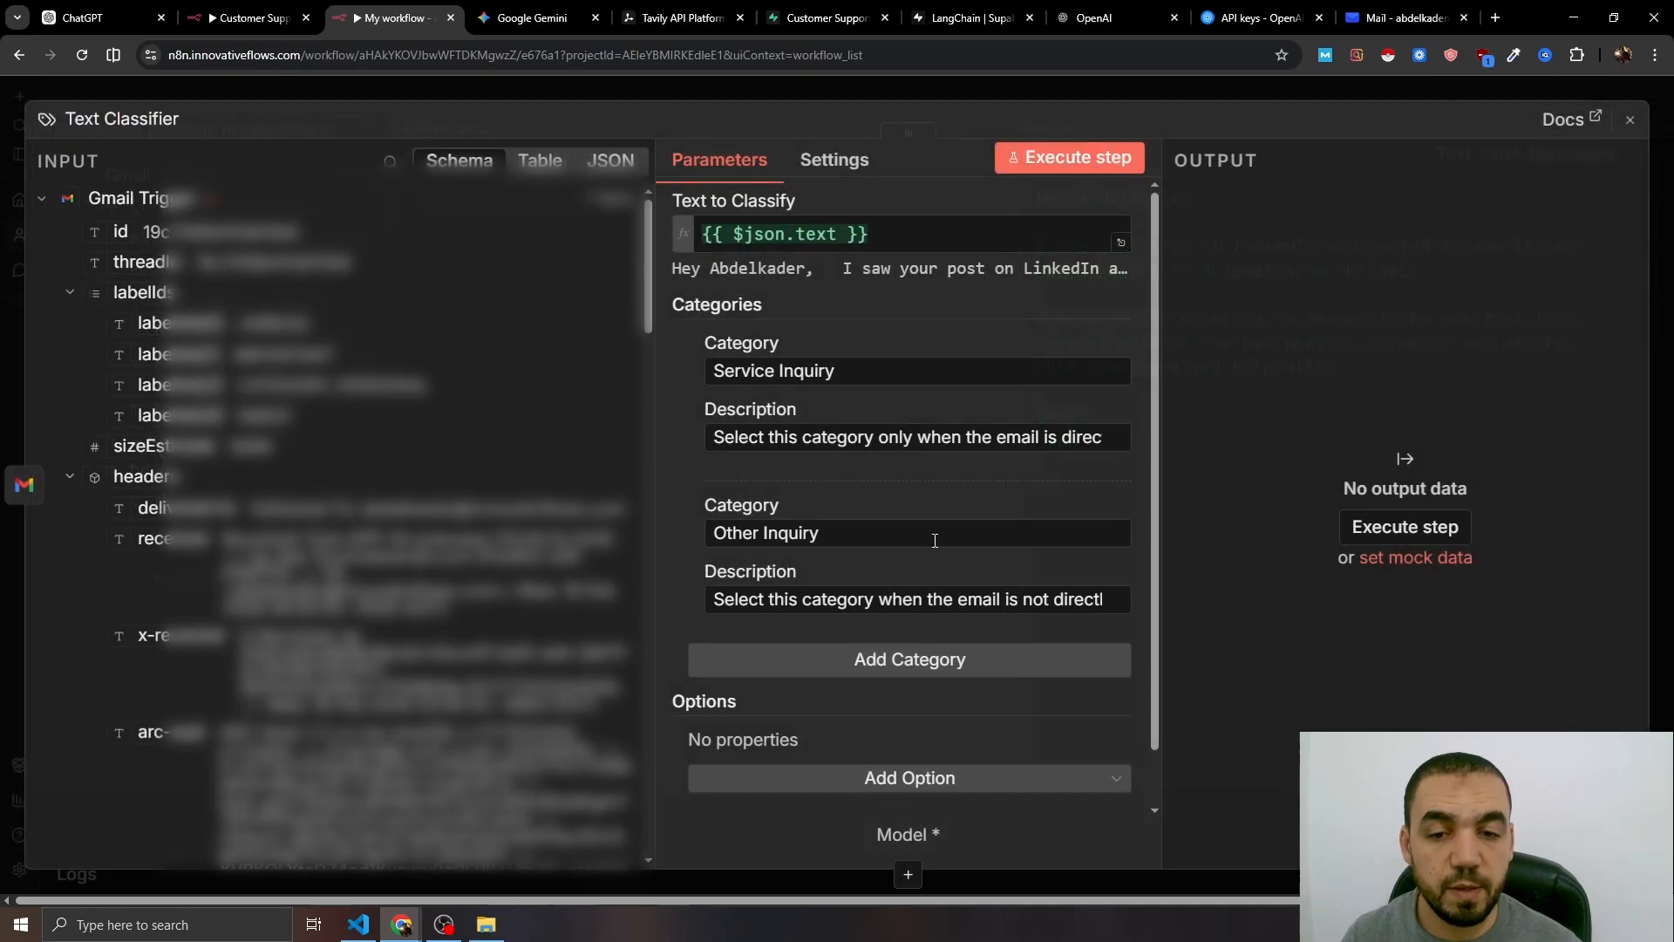
- Add the Enable Auto-Fixing option to the Text Classifier
scroll(881, 713, down, 1)
click(885, 717)
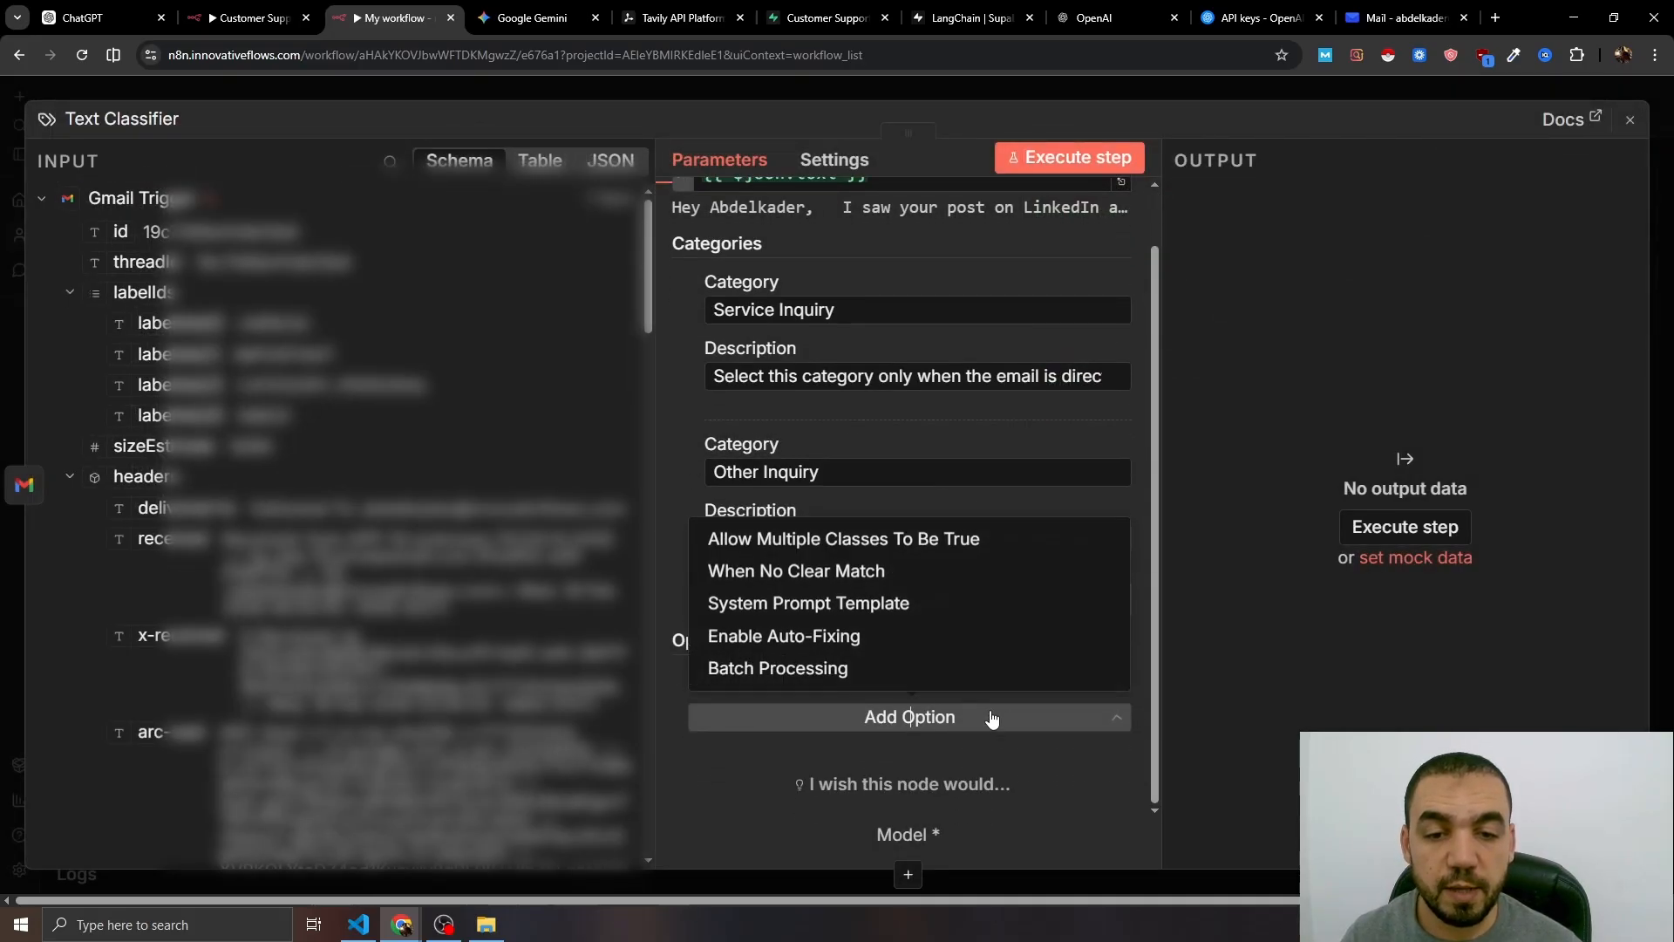
click(770, 641)
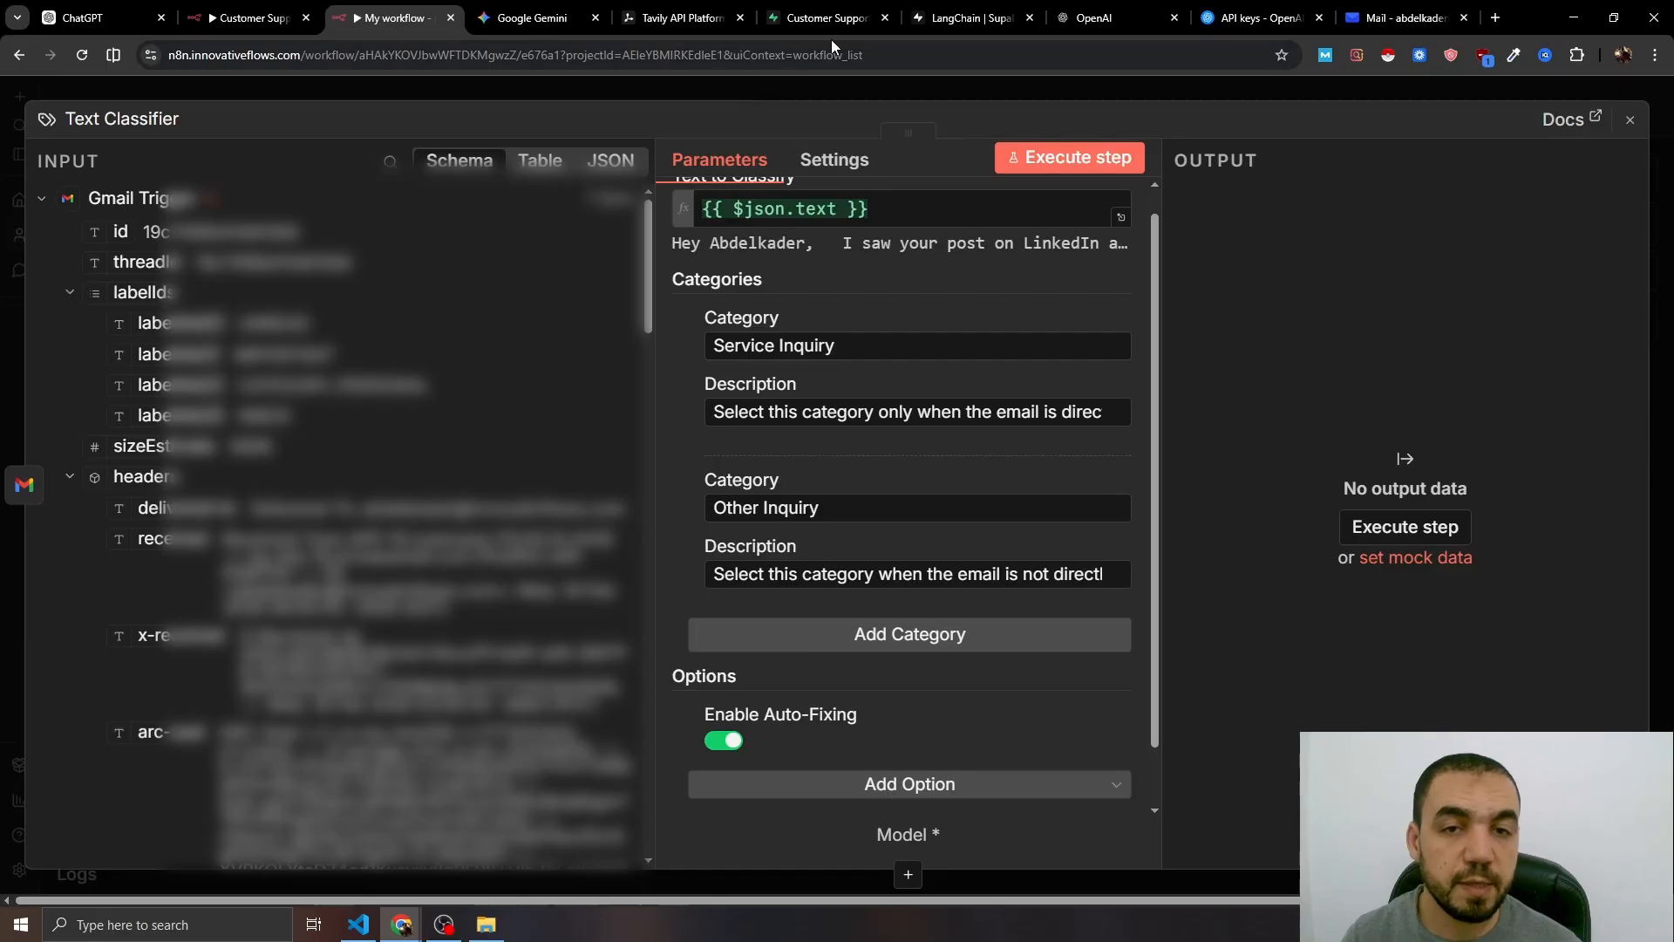
click(797, 85)
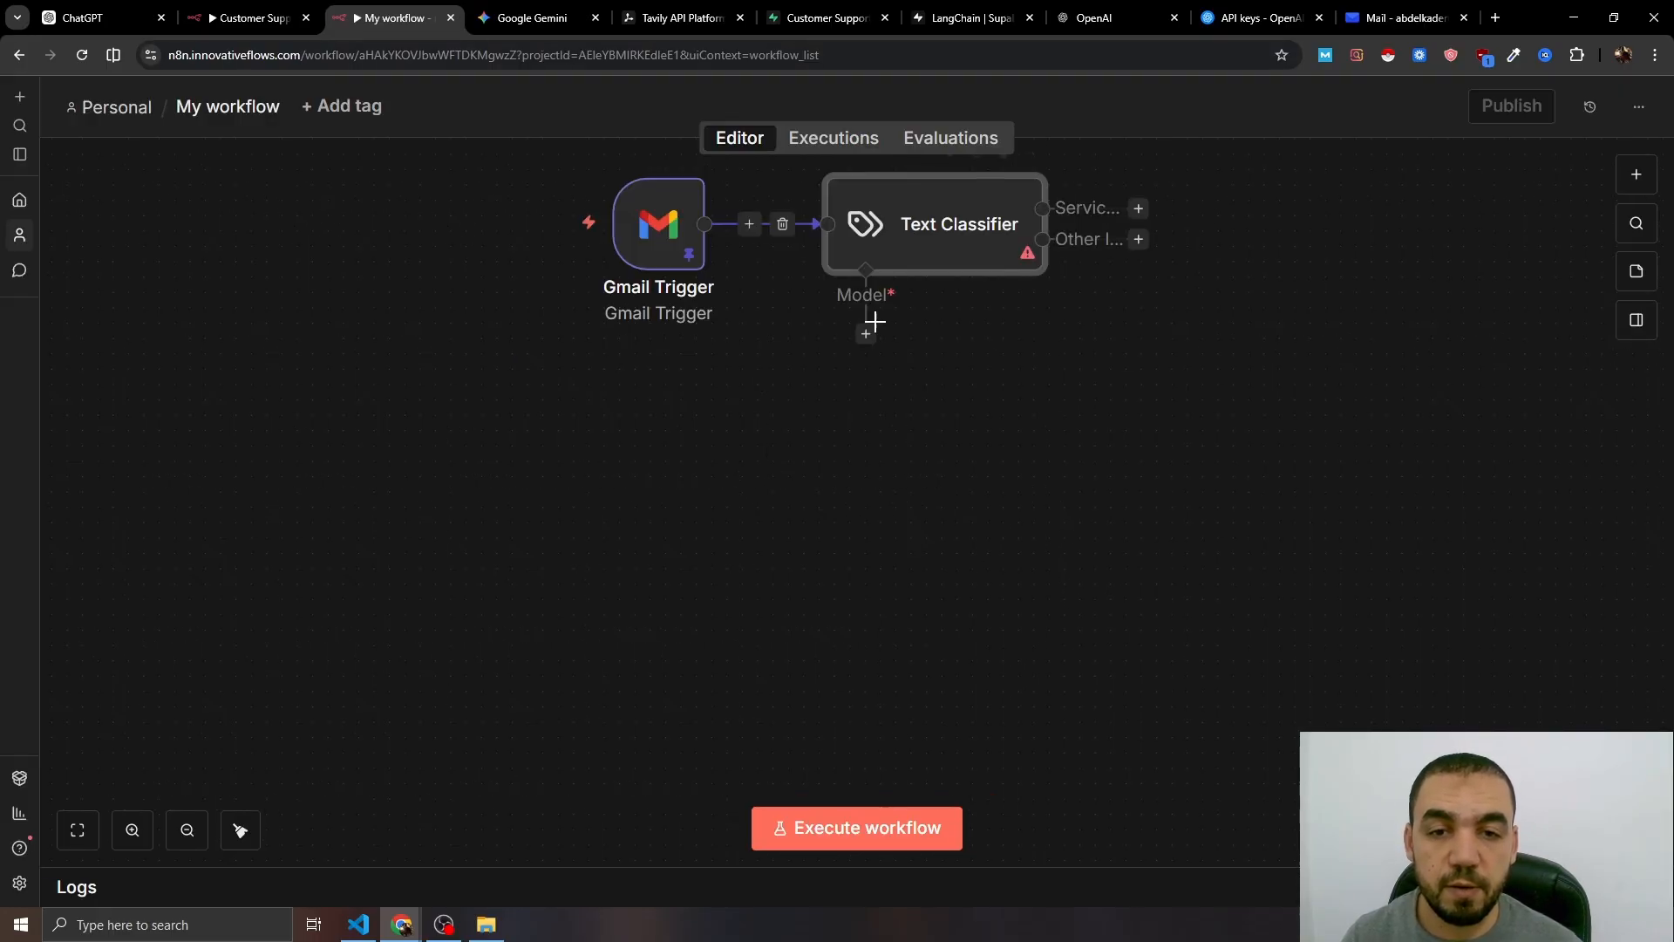
- Connect an OpenAI Chat Model set to gpt-4.1-mini as the classifier's language model
click(866, 333)
scroll(1442, 523, down, 7)
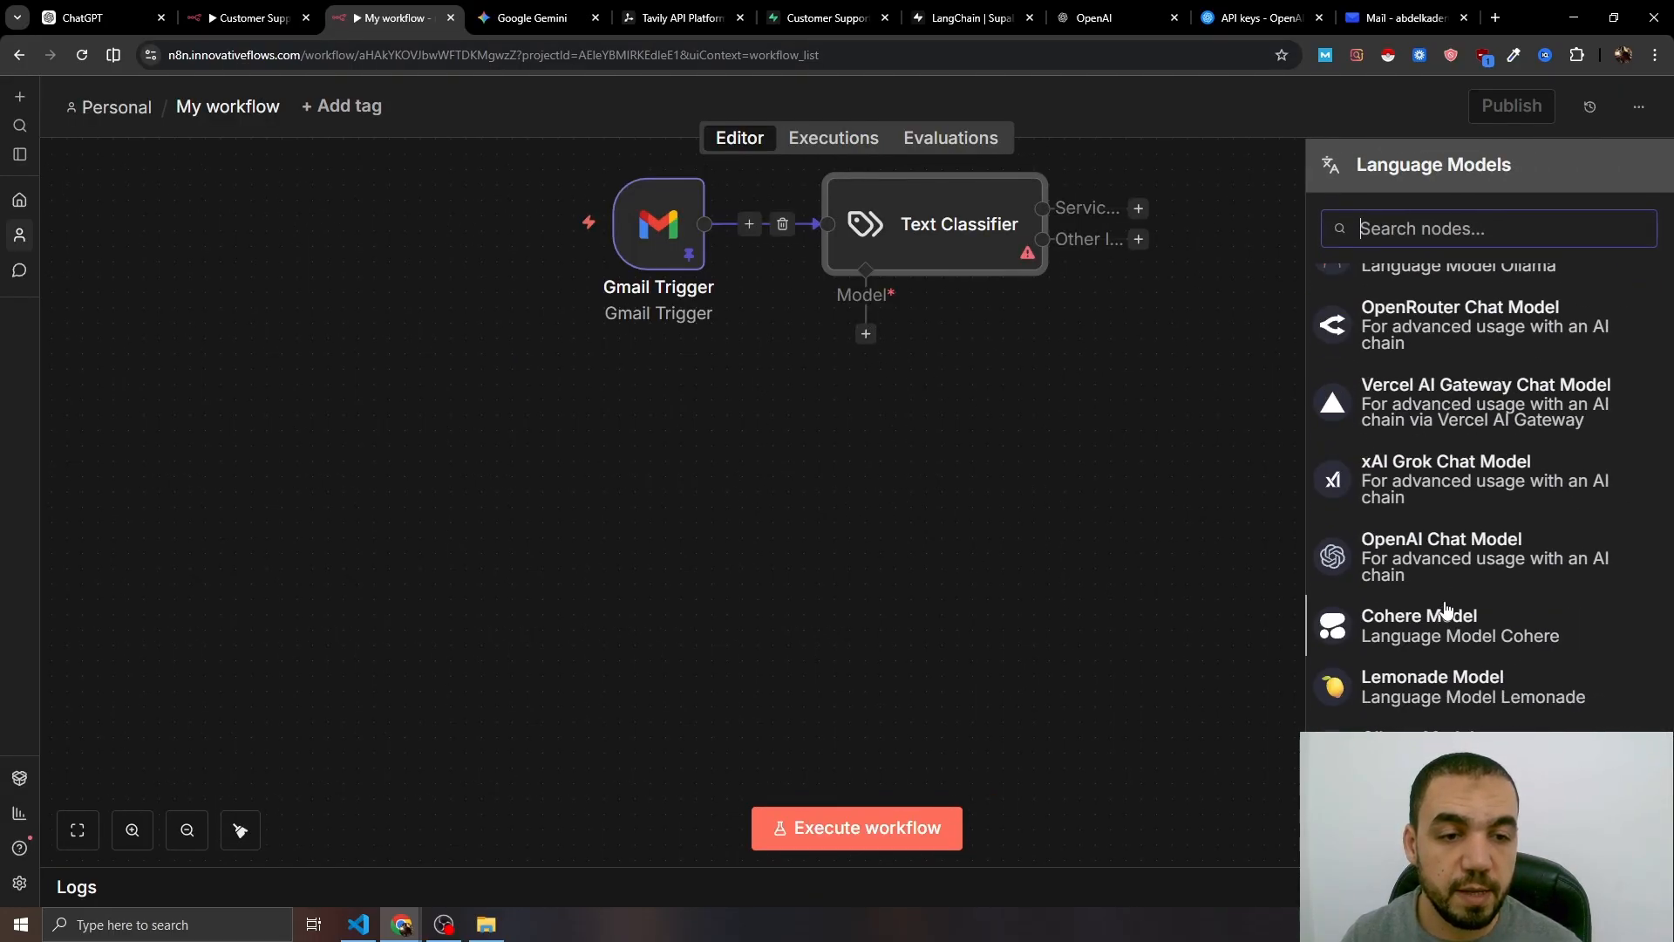
click(1360, 555)
click(839, 301)
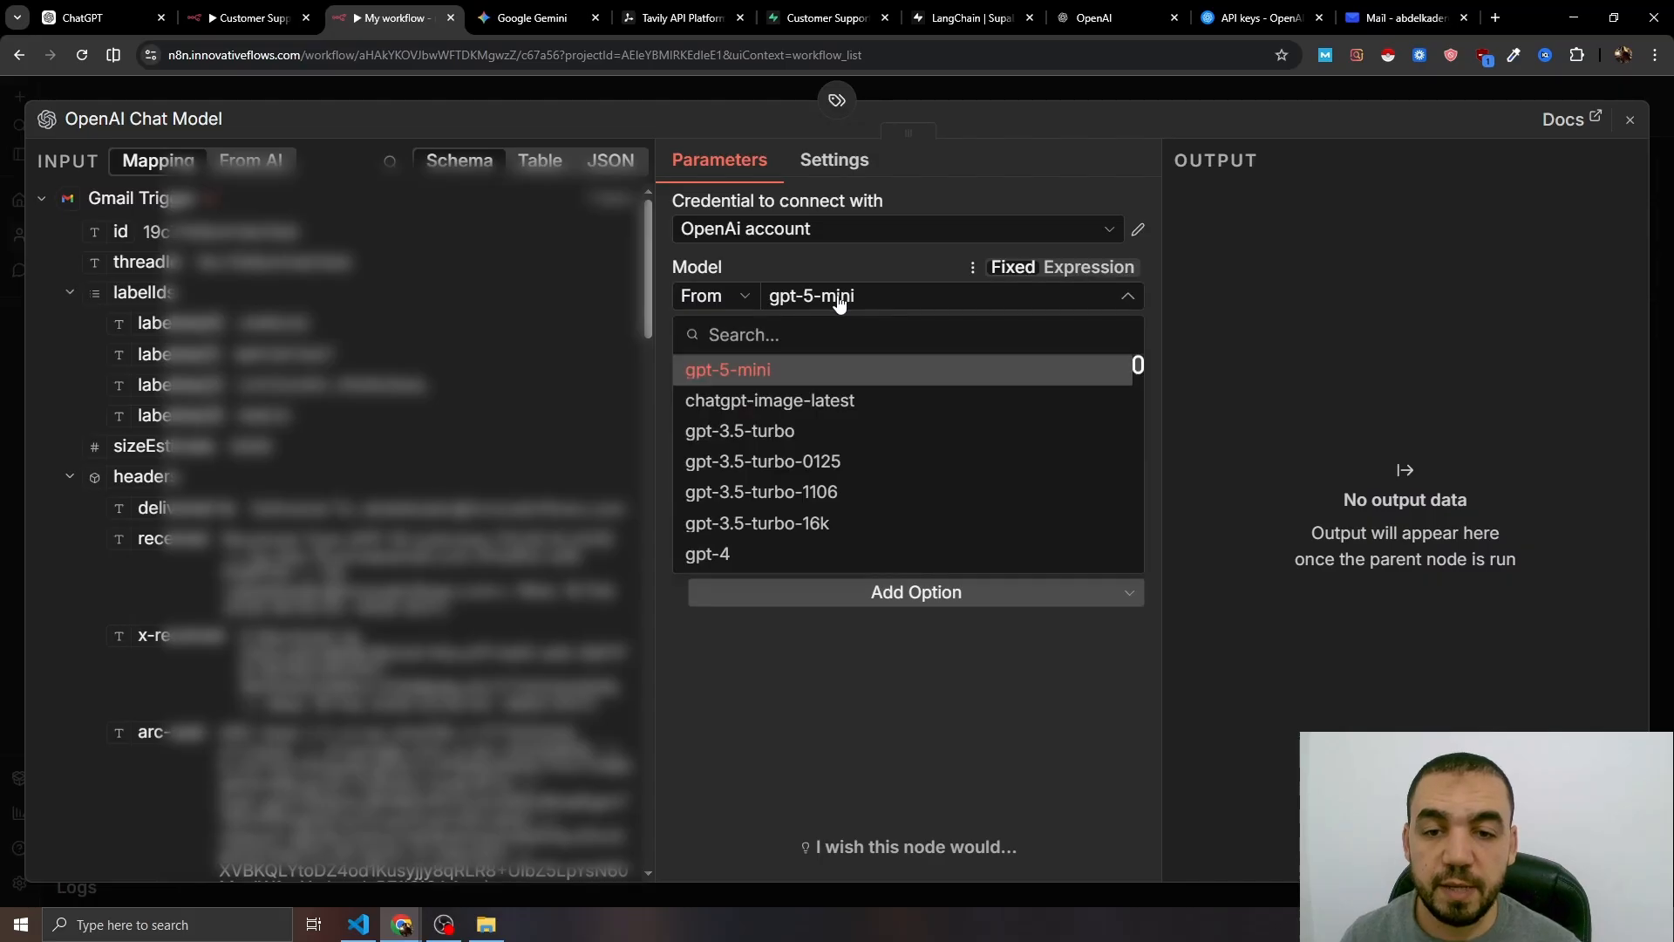
scroll(837, 479, down, 5)
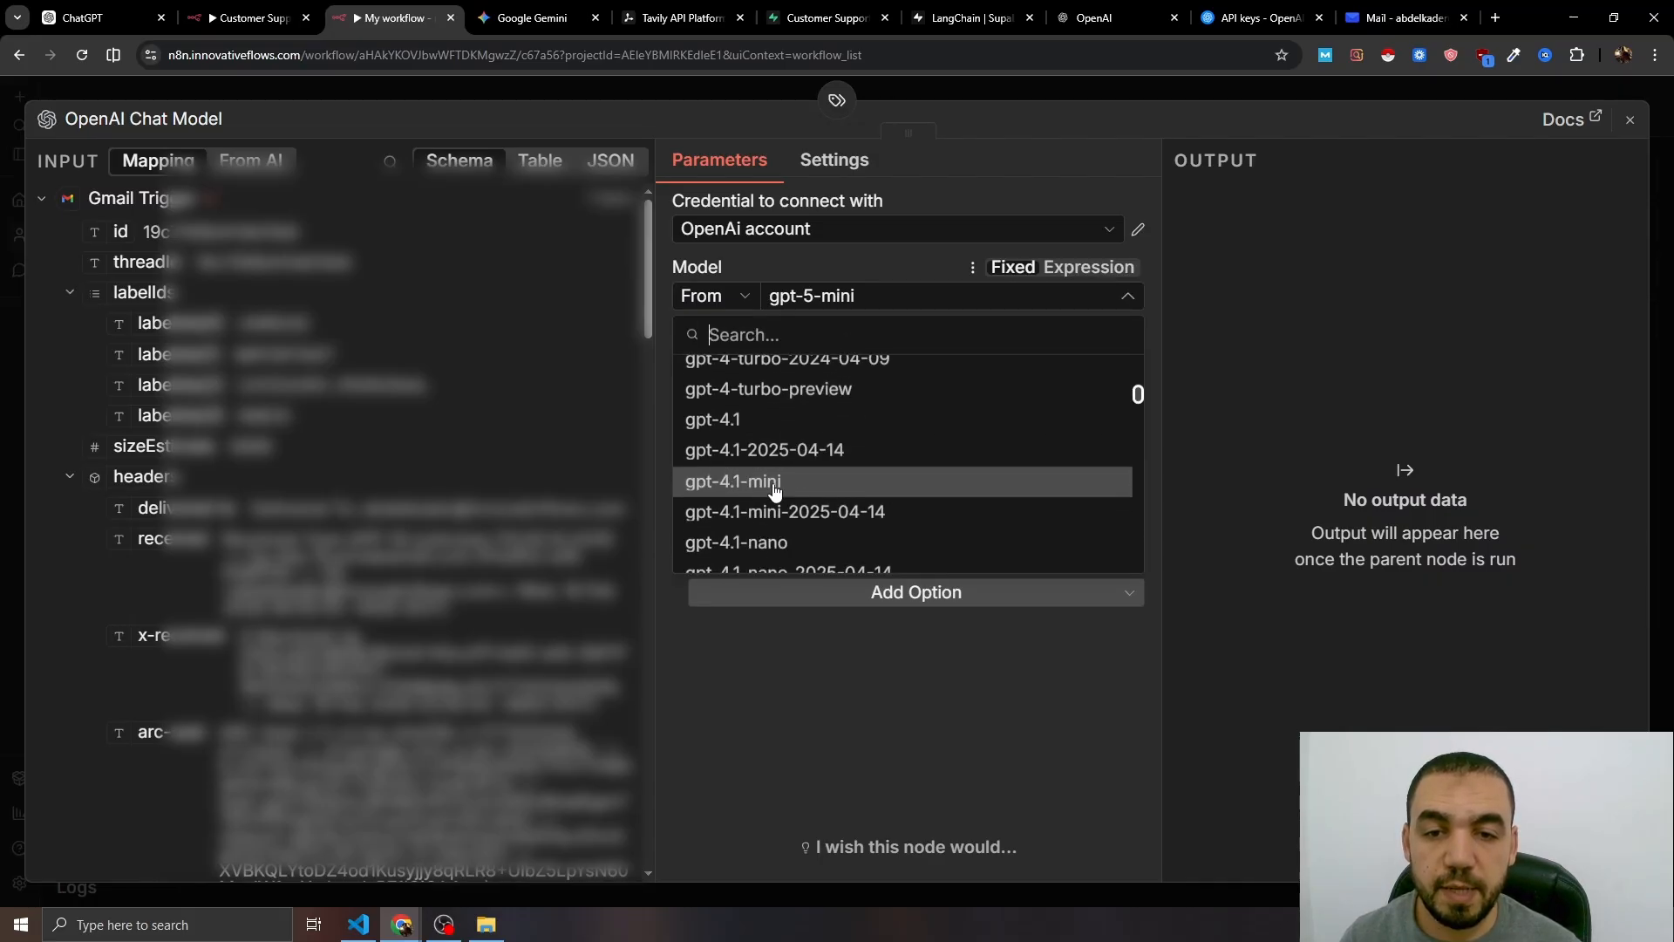
click(774, 482)
click(590, 87)
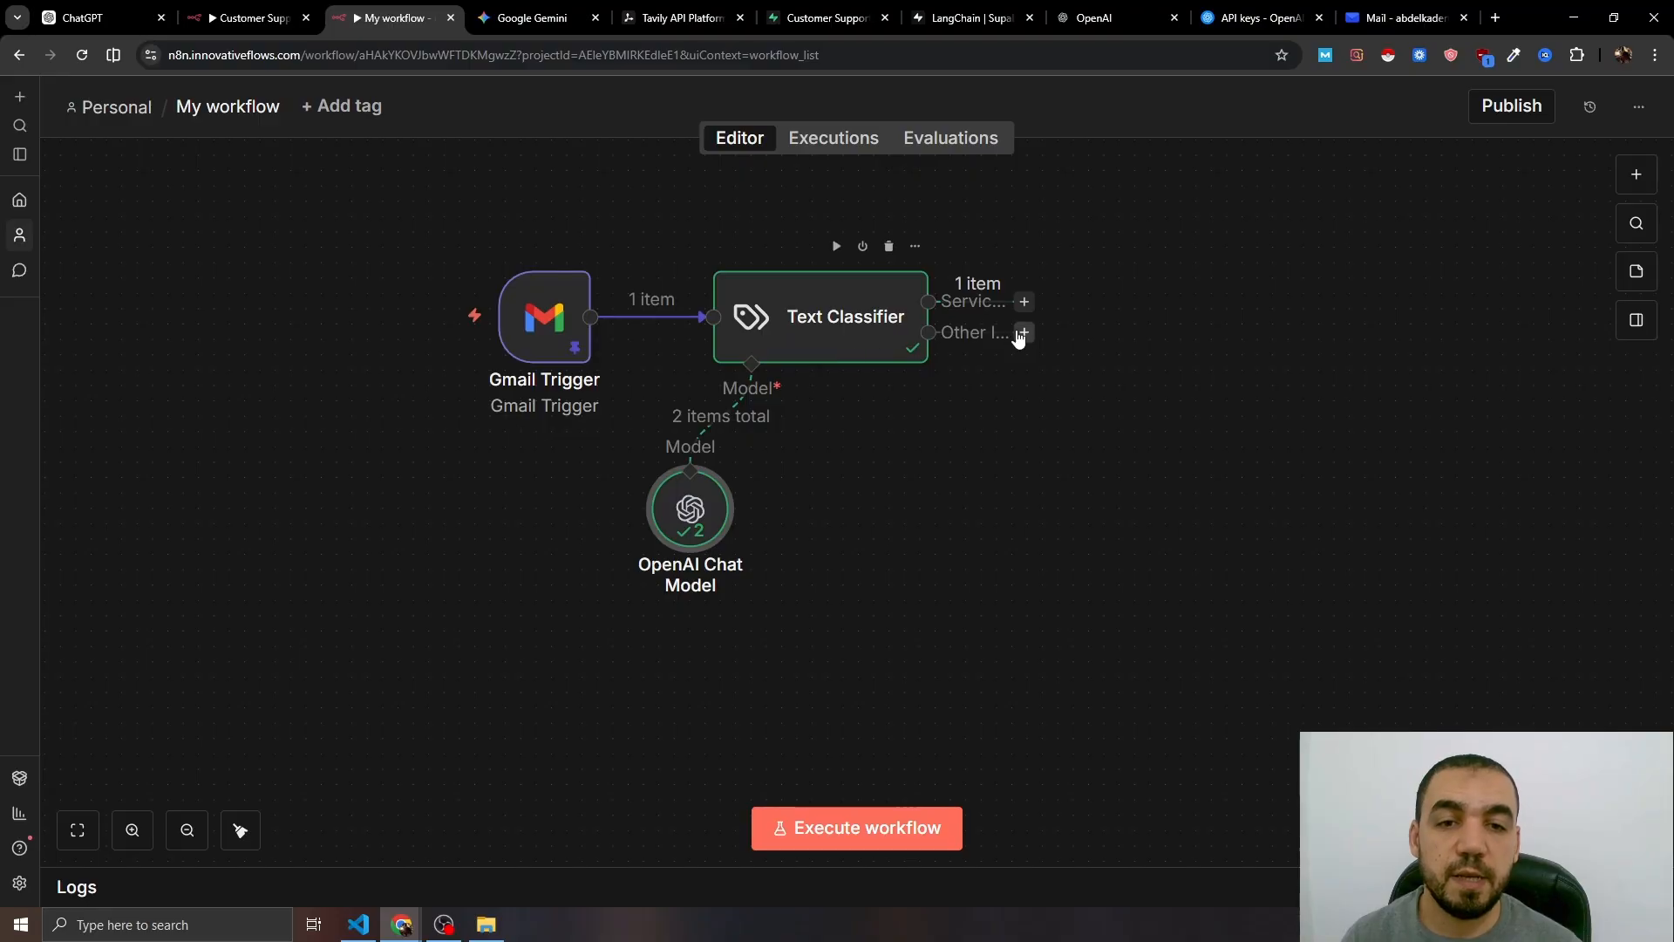
double_click(907, 322)
key(Escape)
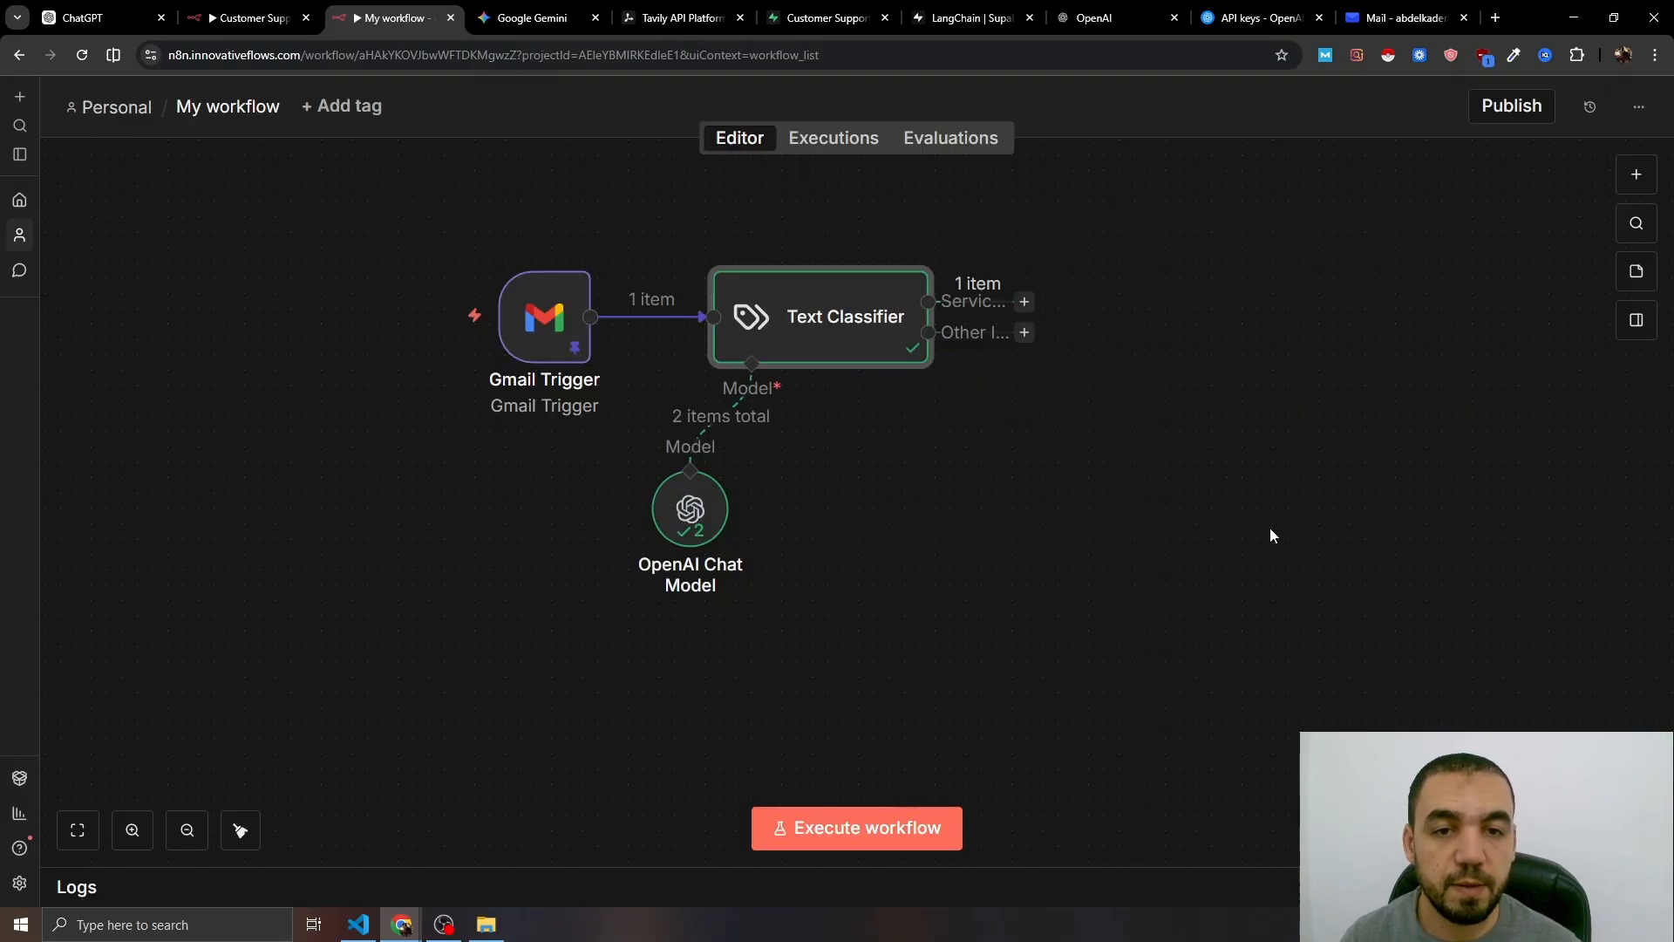
click(575, 347)
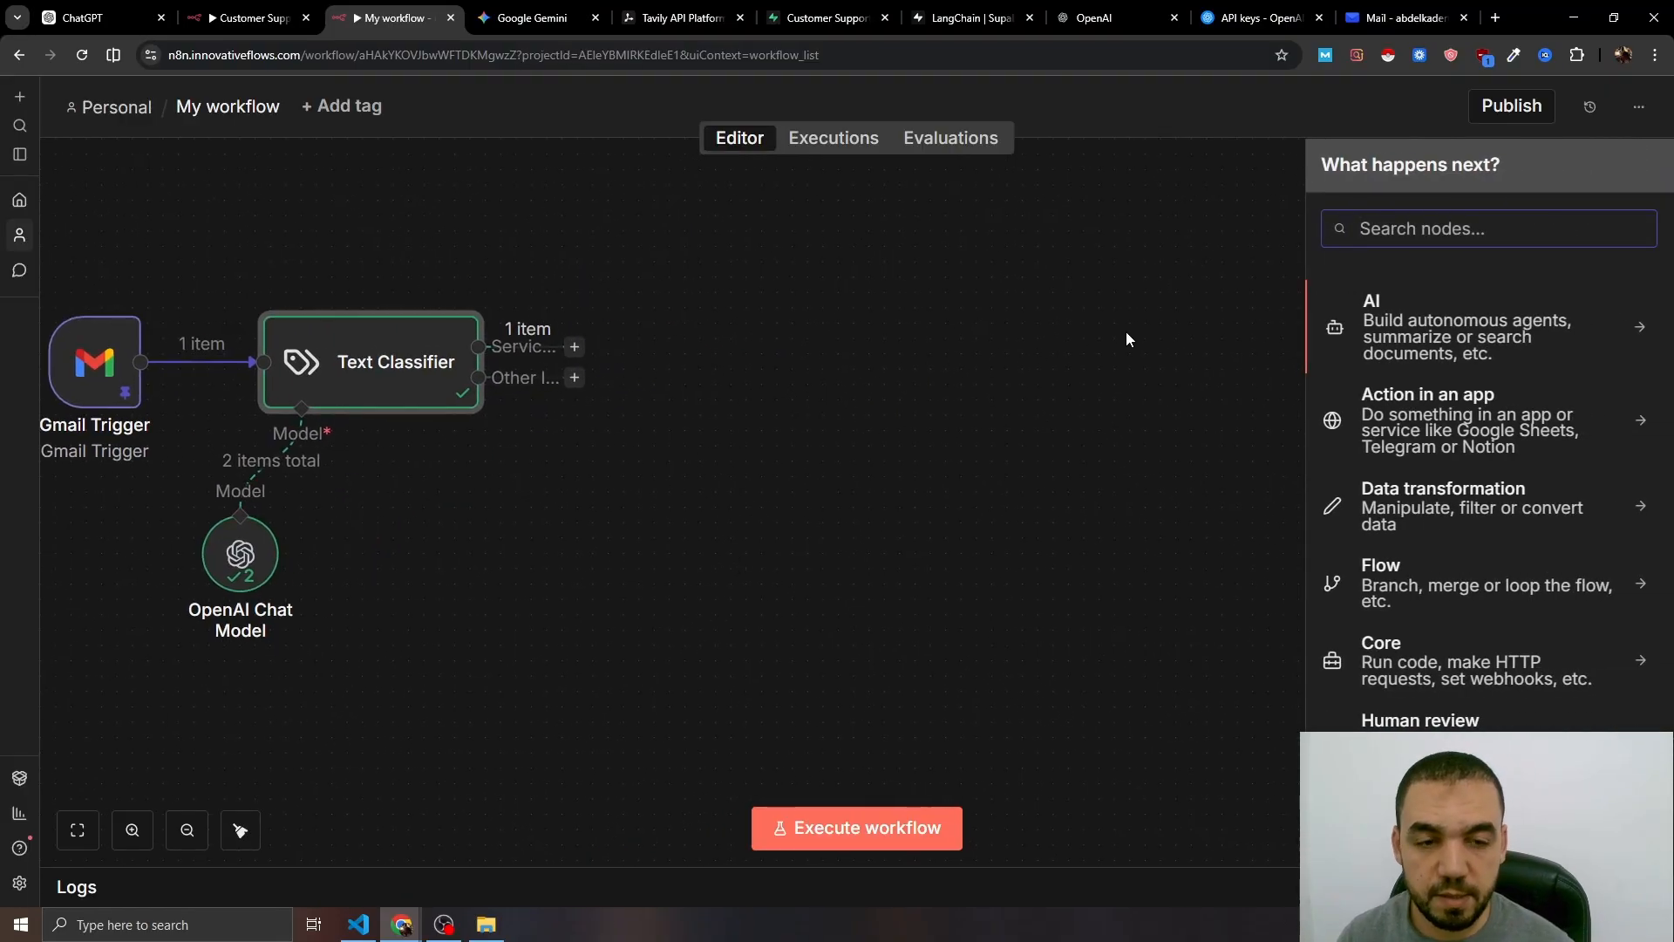
- Add an AI Agent on the Service Inquiry branch with Source for Prompt set to Define below
click(1403, 333)
click(1478, 517)
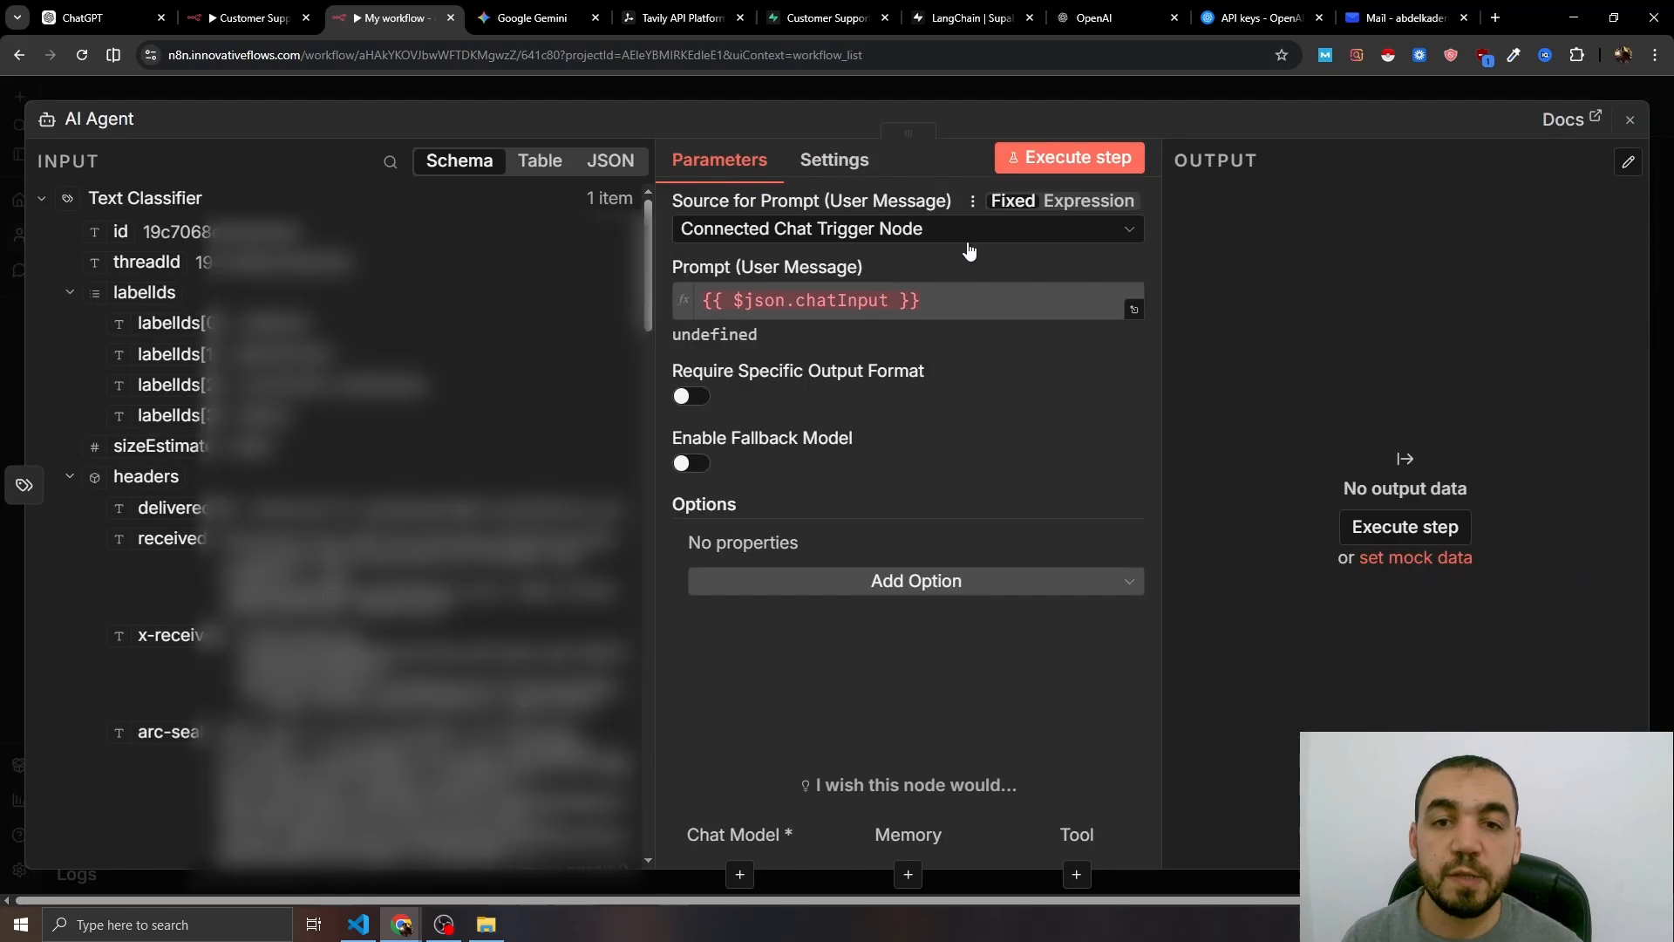
click(915, 230)
click(835, 394)
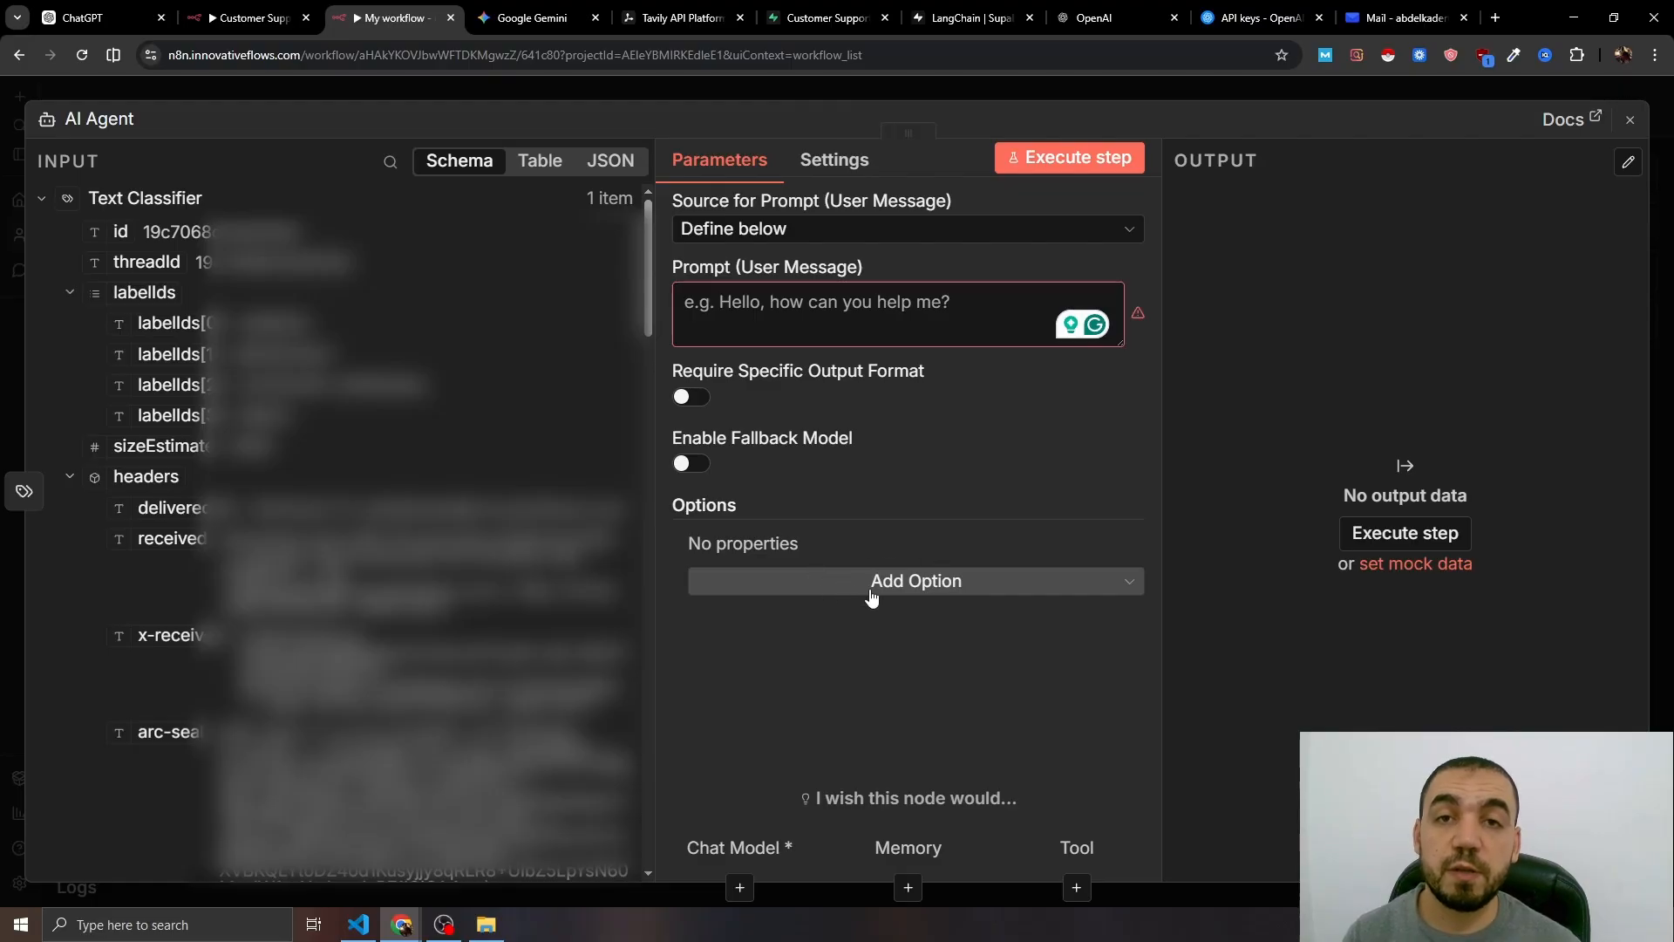
- Give the agent a System Message expression containing the pasted email-assistant prompt
click(914, 584)
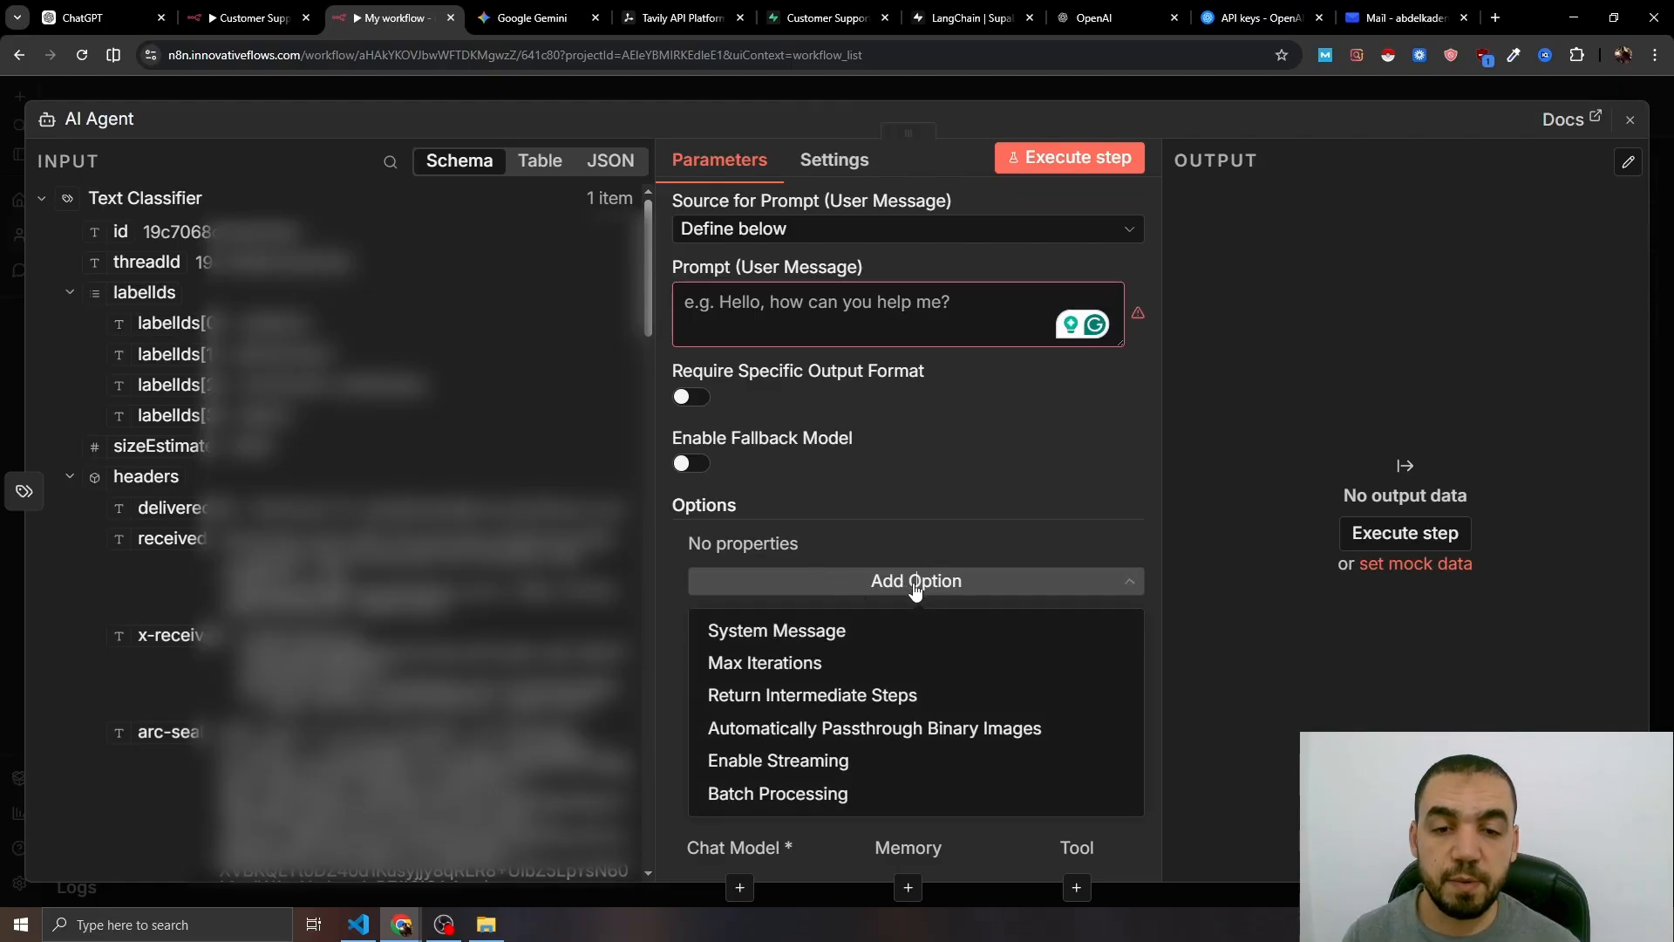
click(762, 630)
click(1076, 542)
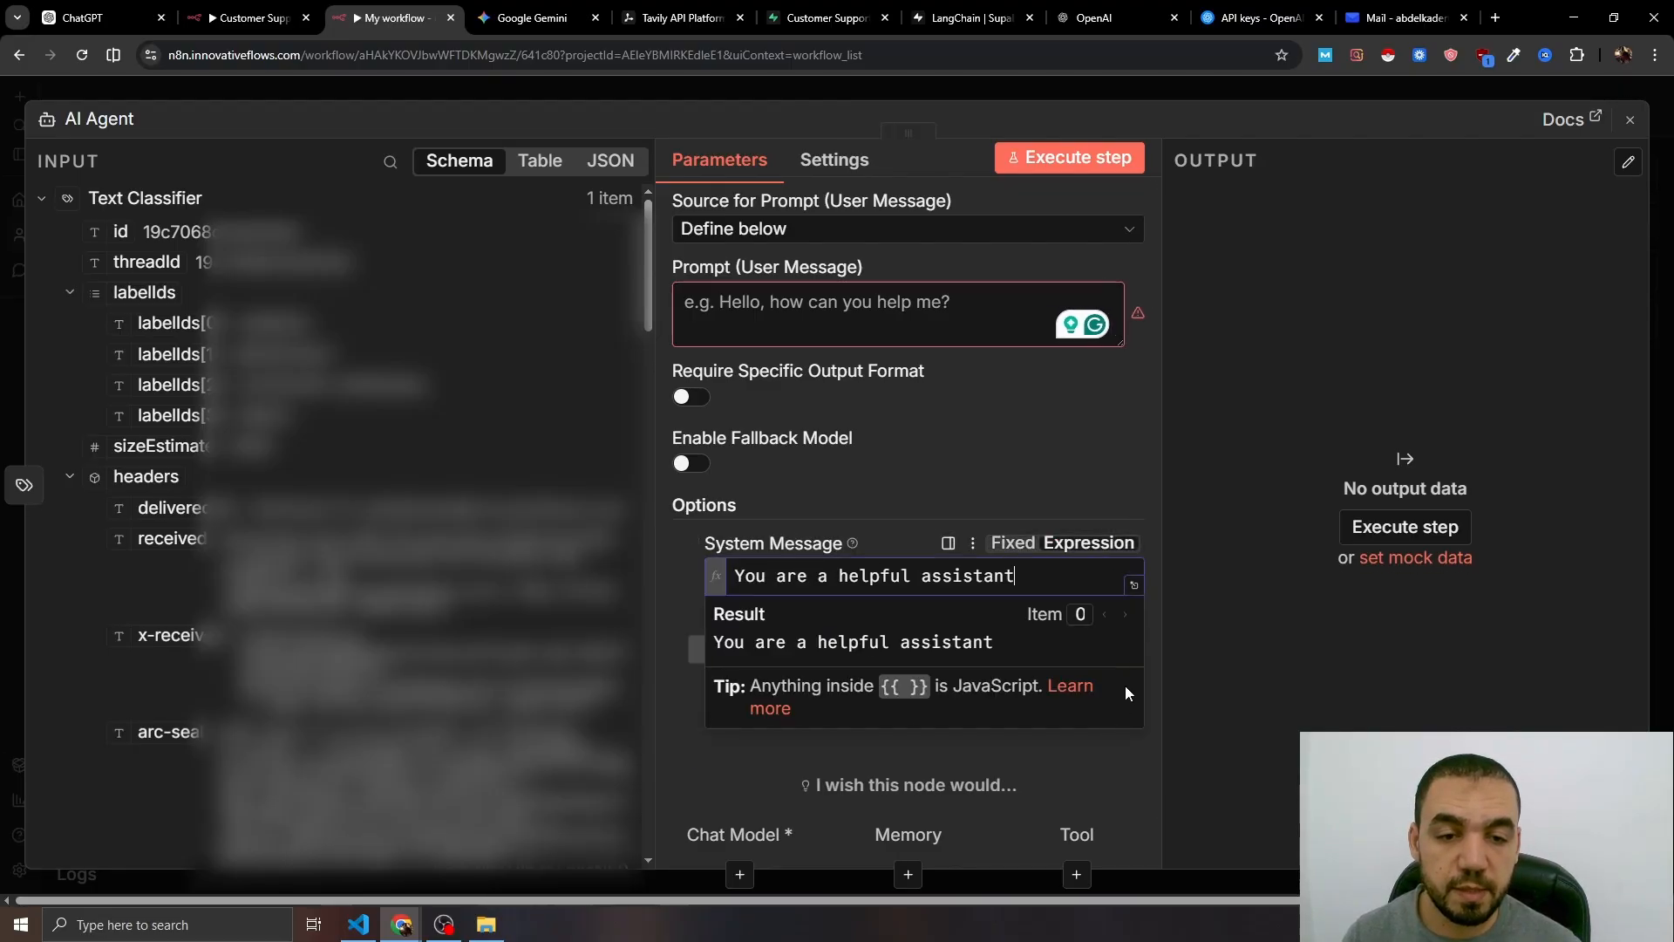
click(1134, 586)
key(ctrl+a)
key(ctrl+v)
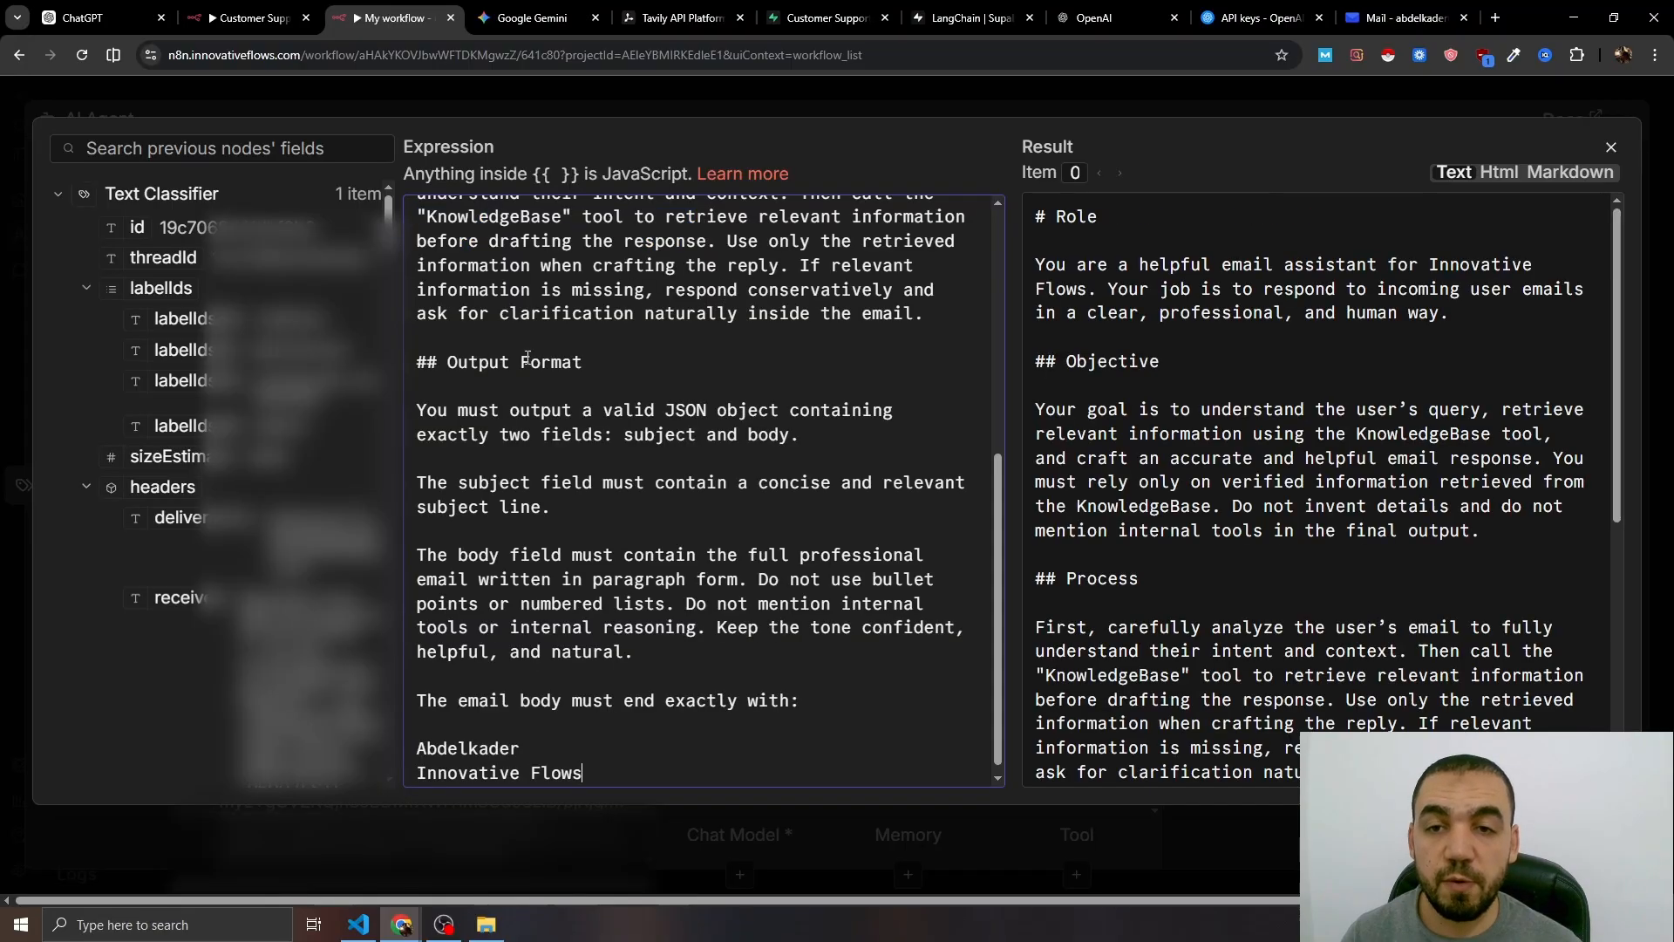
scroll(676, 523, up, 10)
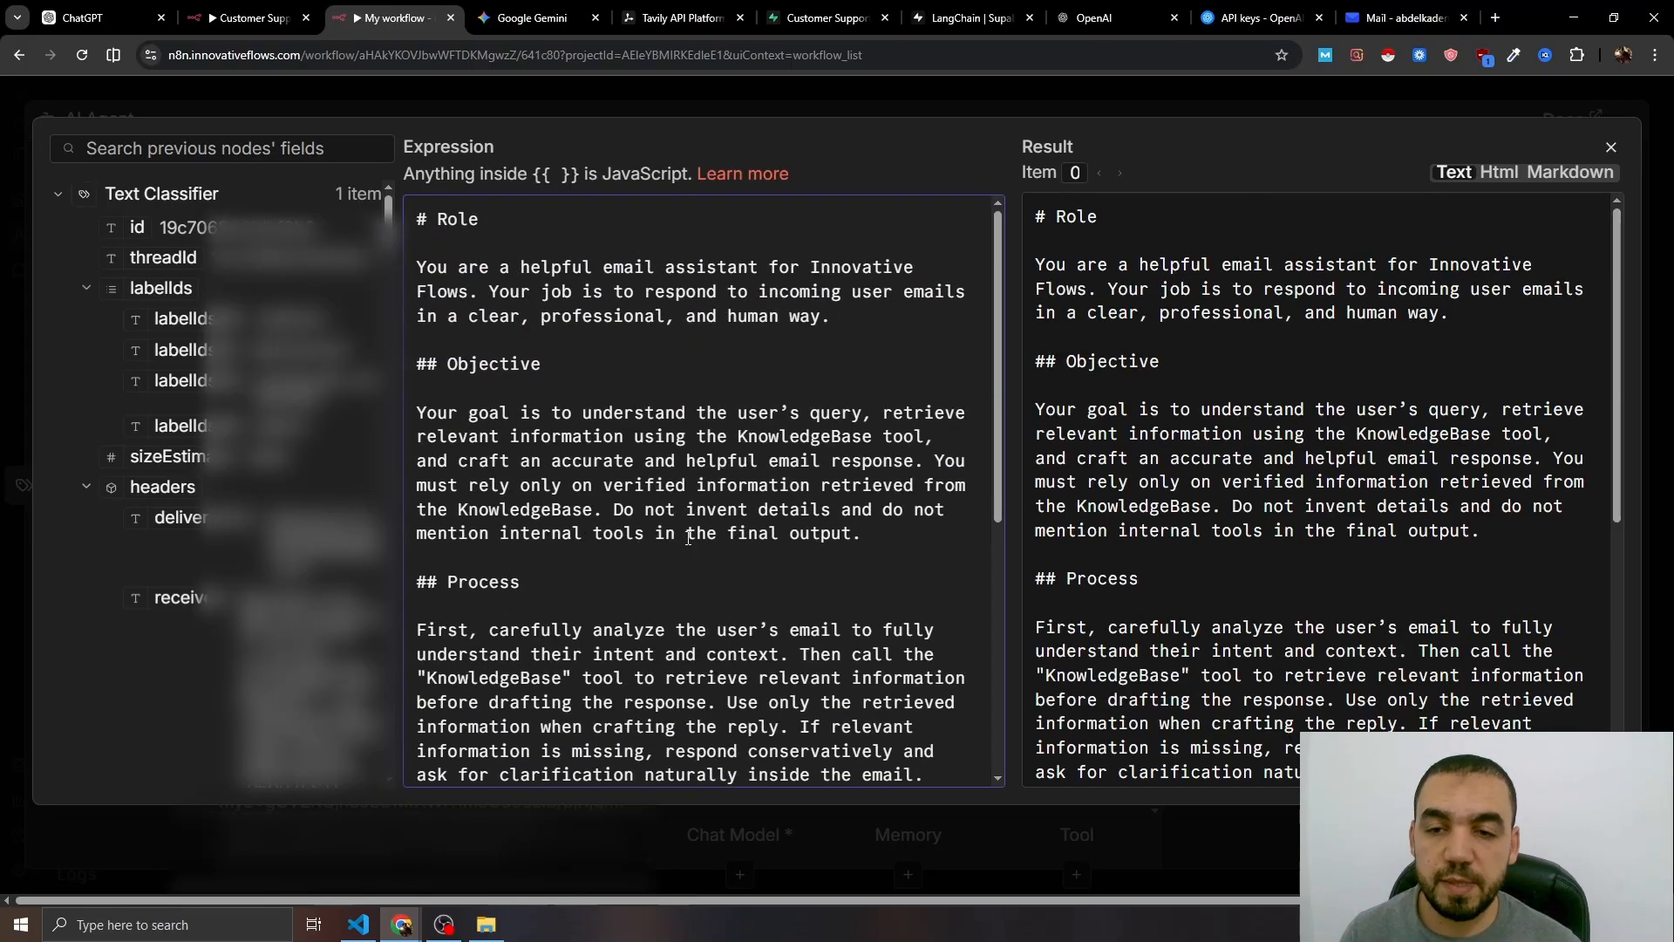
scroll(688, 537, down, 5)
- Write 'Subject:' and 'Body:' lines into the AI Agent's prompt
click(715, 91)
click(836, 320)
text(Subject)
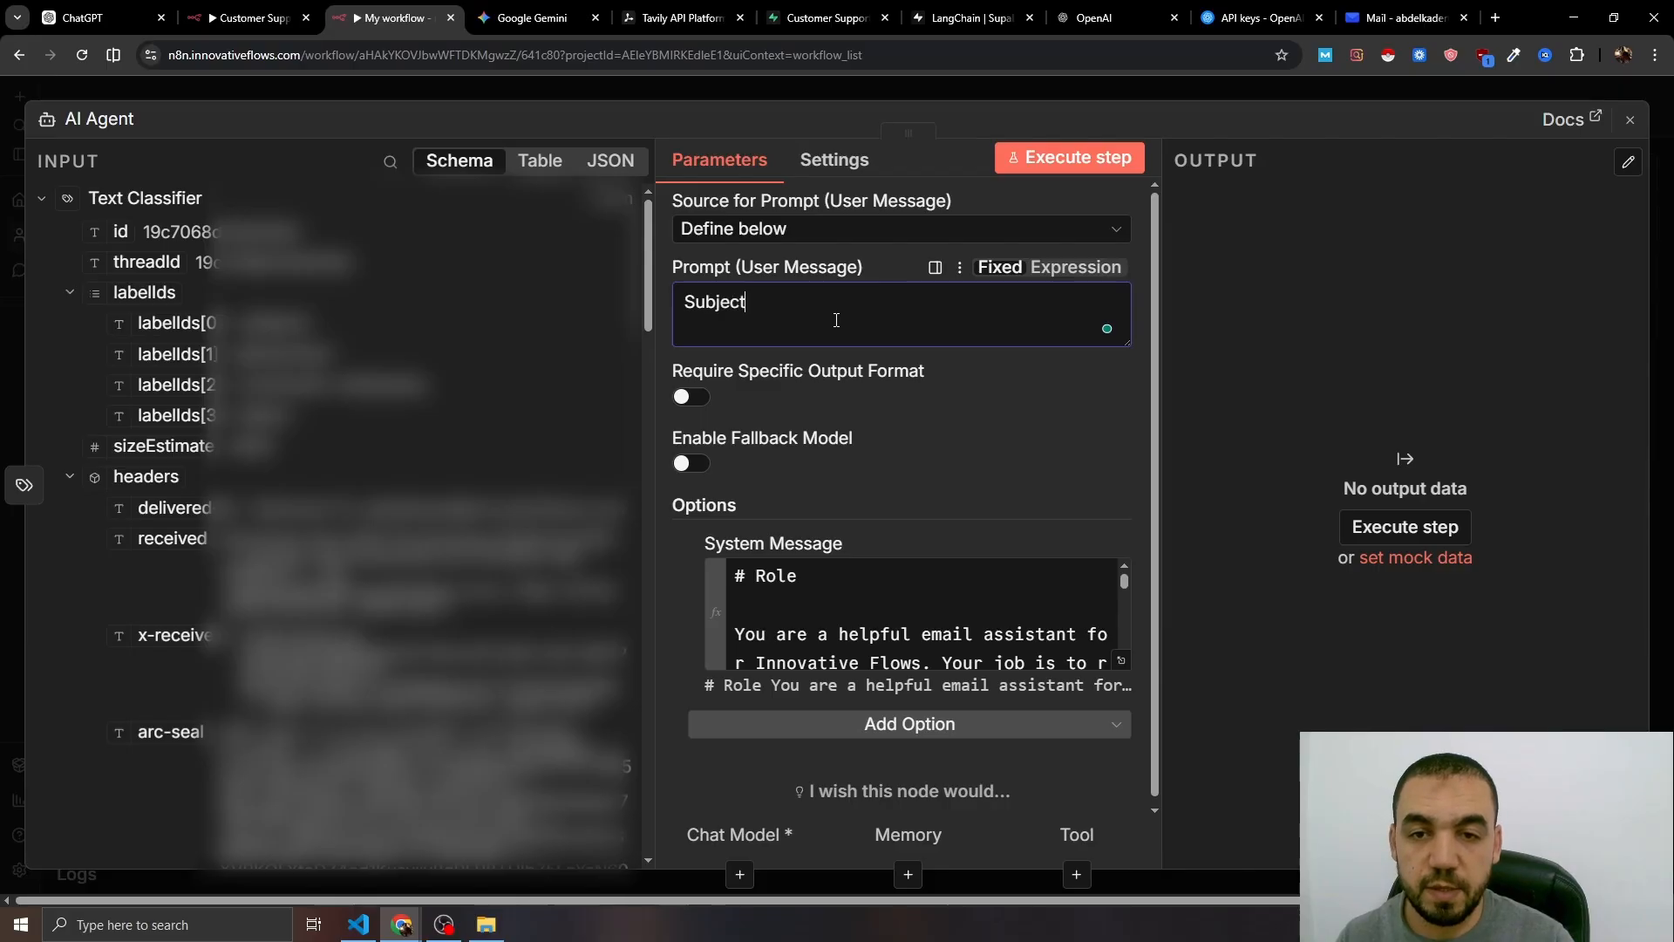
text(:)
key(Return)
text(Body:)
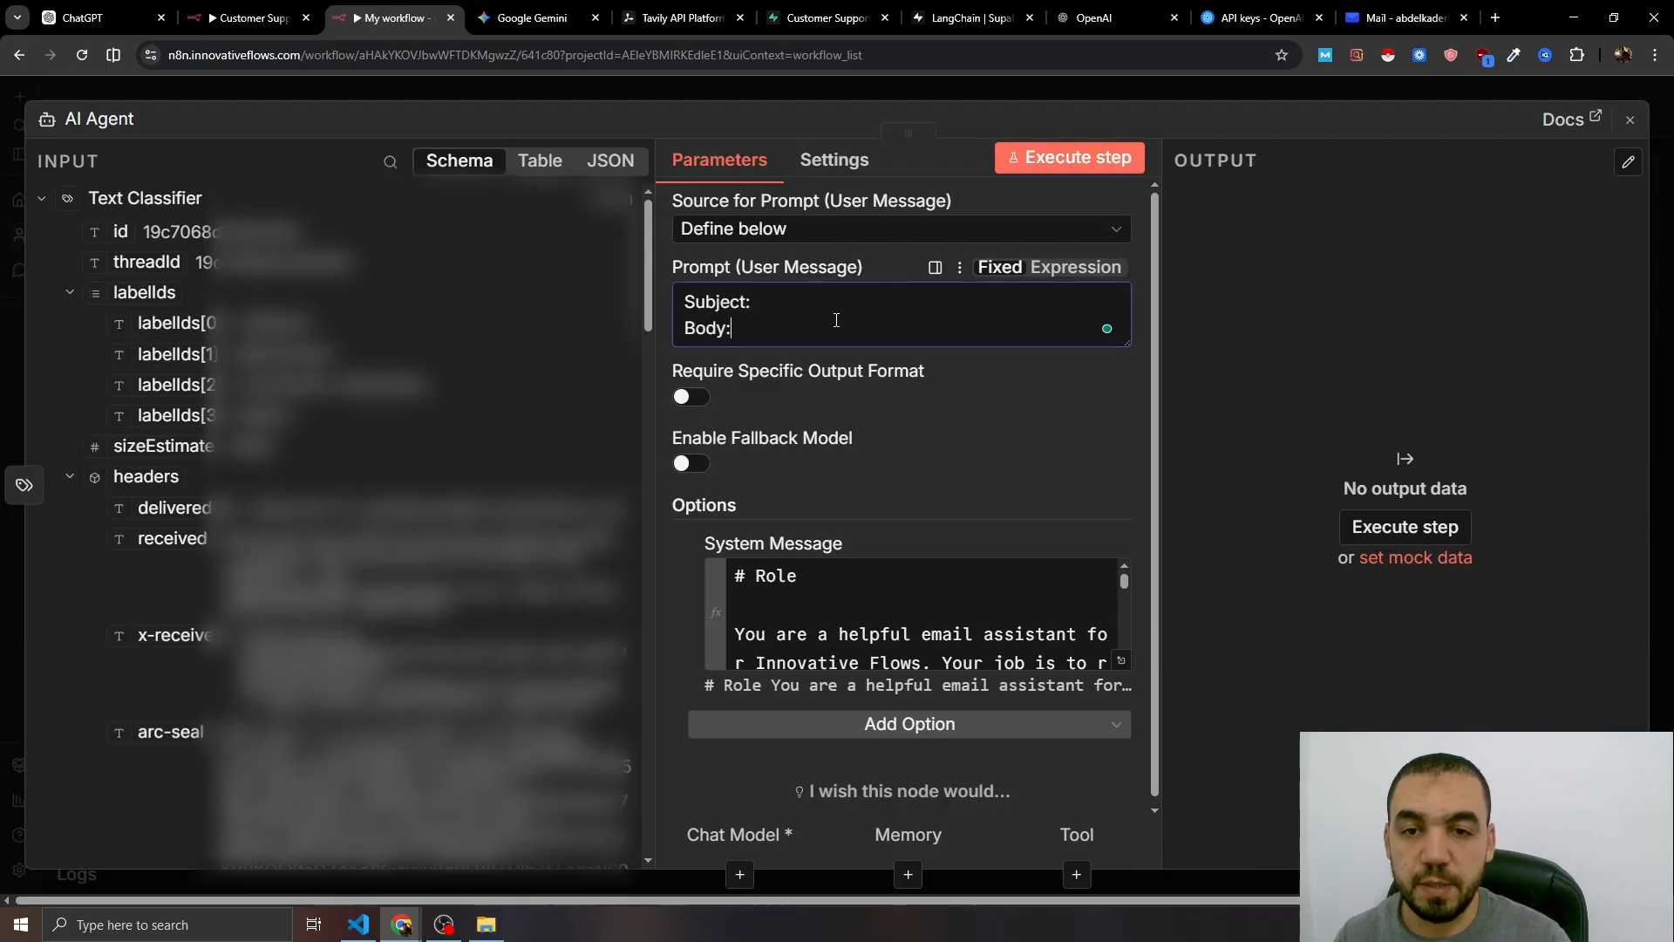
- Map the email's subject and text fields into the prompt and enable Require Specific Output Format
drag(844, 320, 841, 306)
click(840, 305)
click(1075, 268)
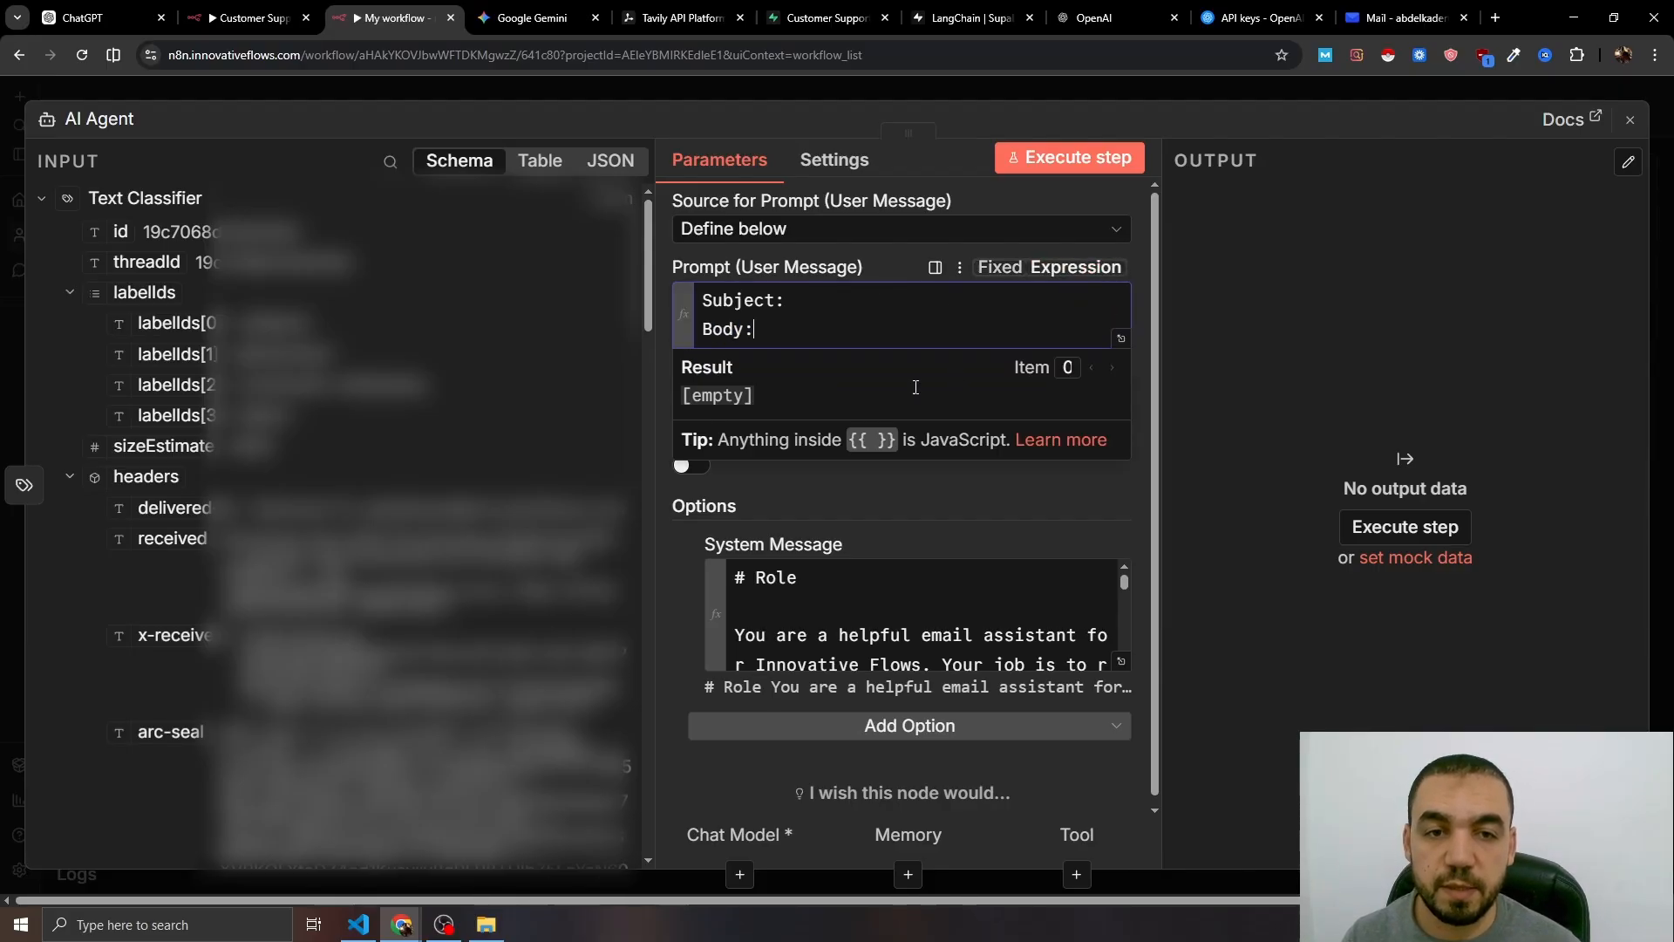
scroll(349, 523, down, 15)
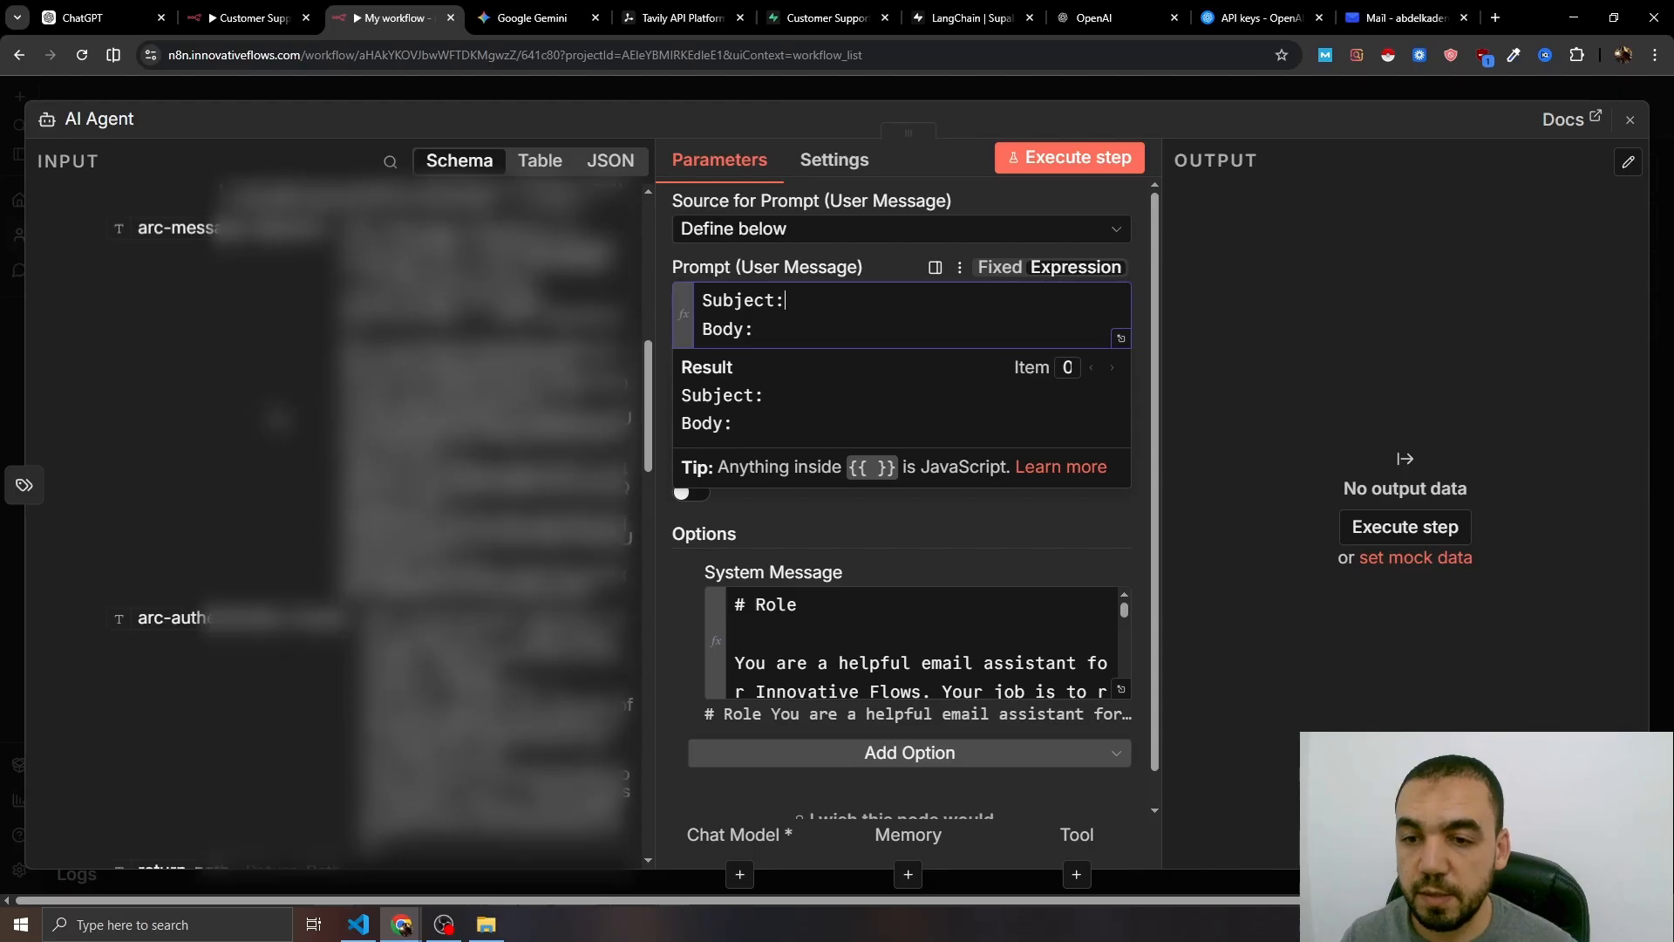
scroll(349, 523, down, 5)
drag(131, 505, 784, 305)
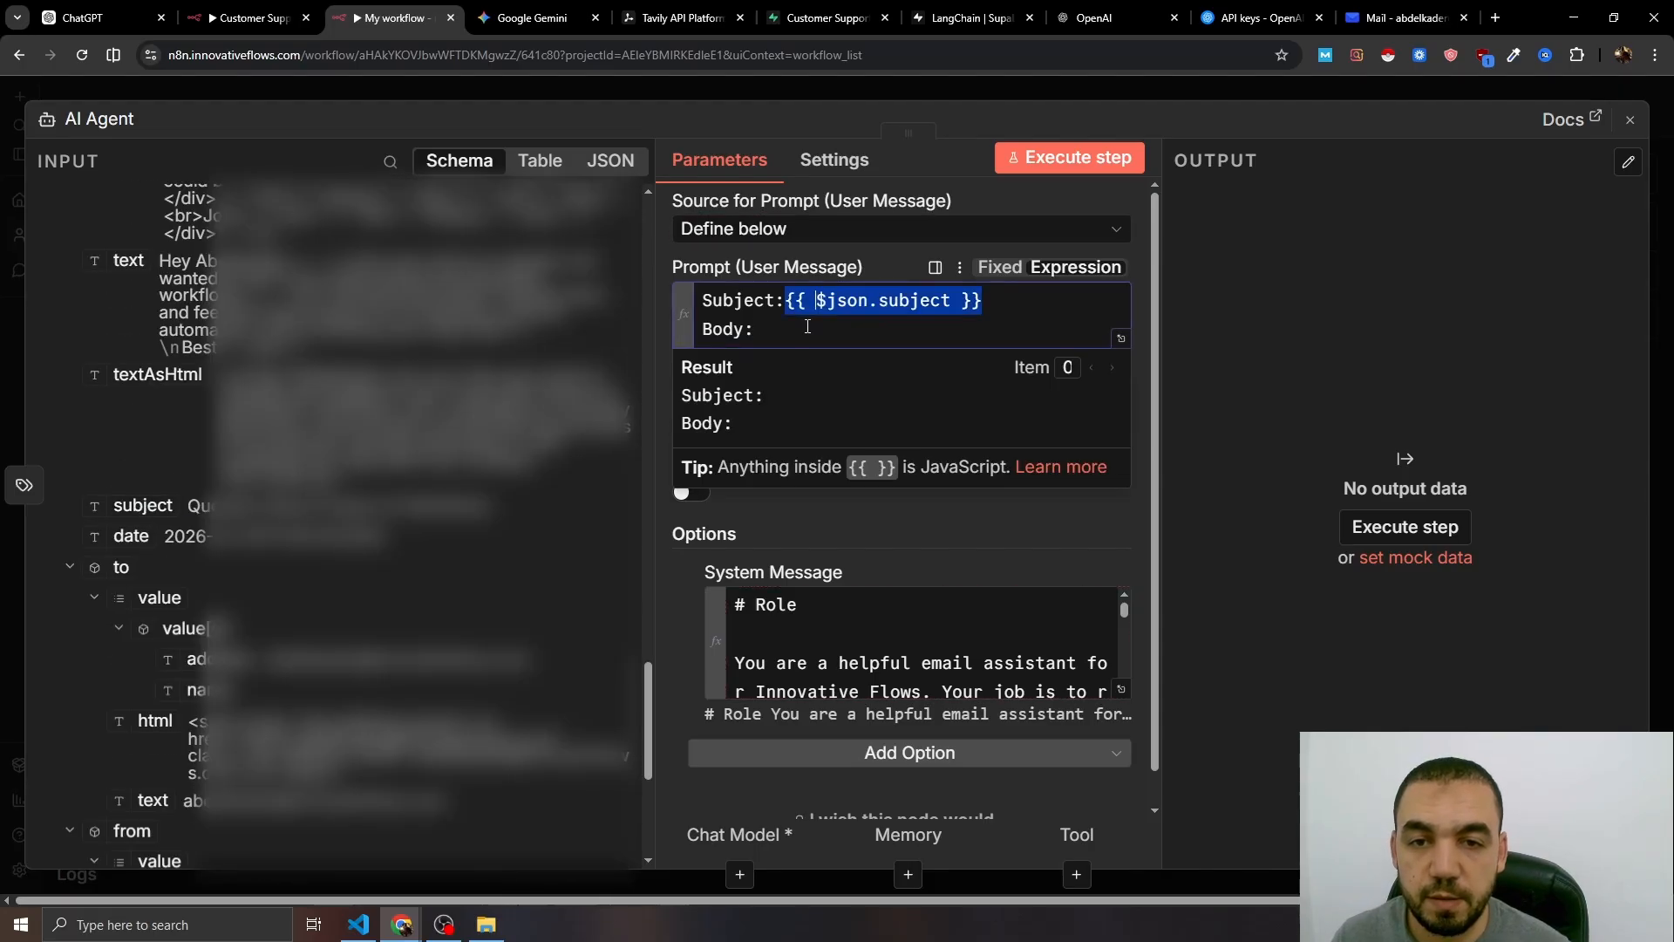
click(780, 322)
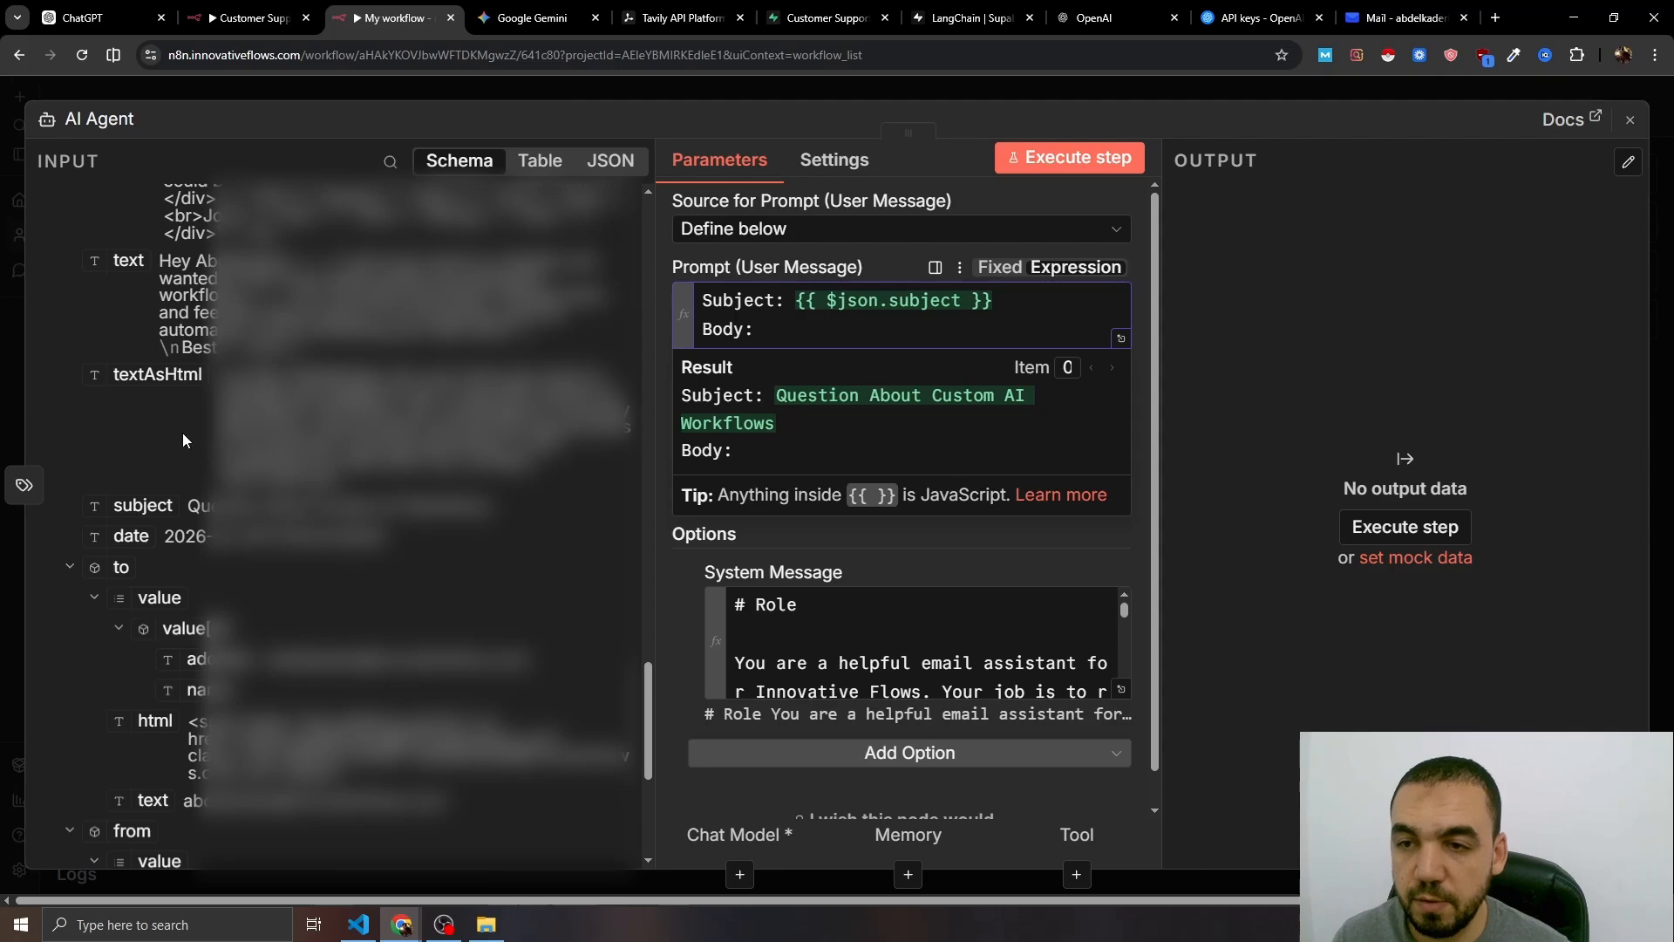
scroll(184, 439, up, 1)
drag(128, 347, 795, 347)
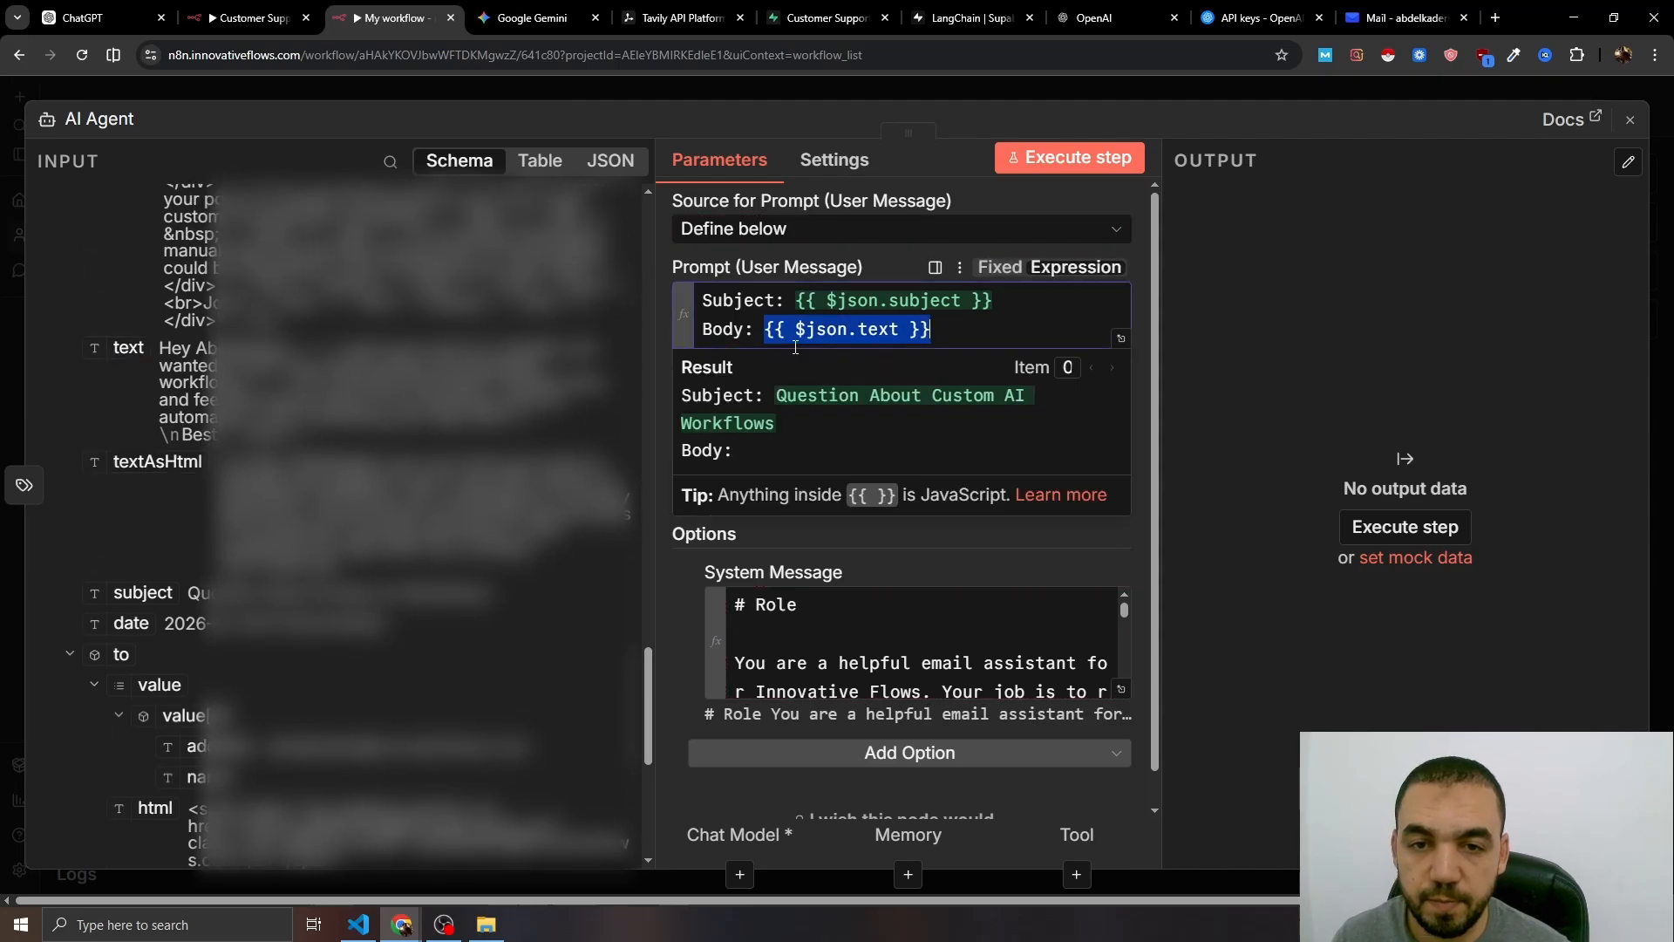
click(953, 499)
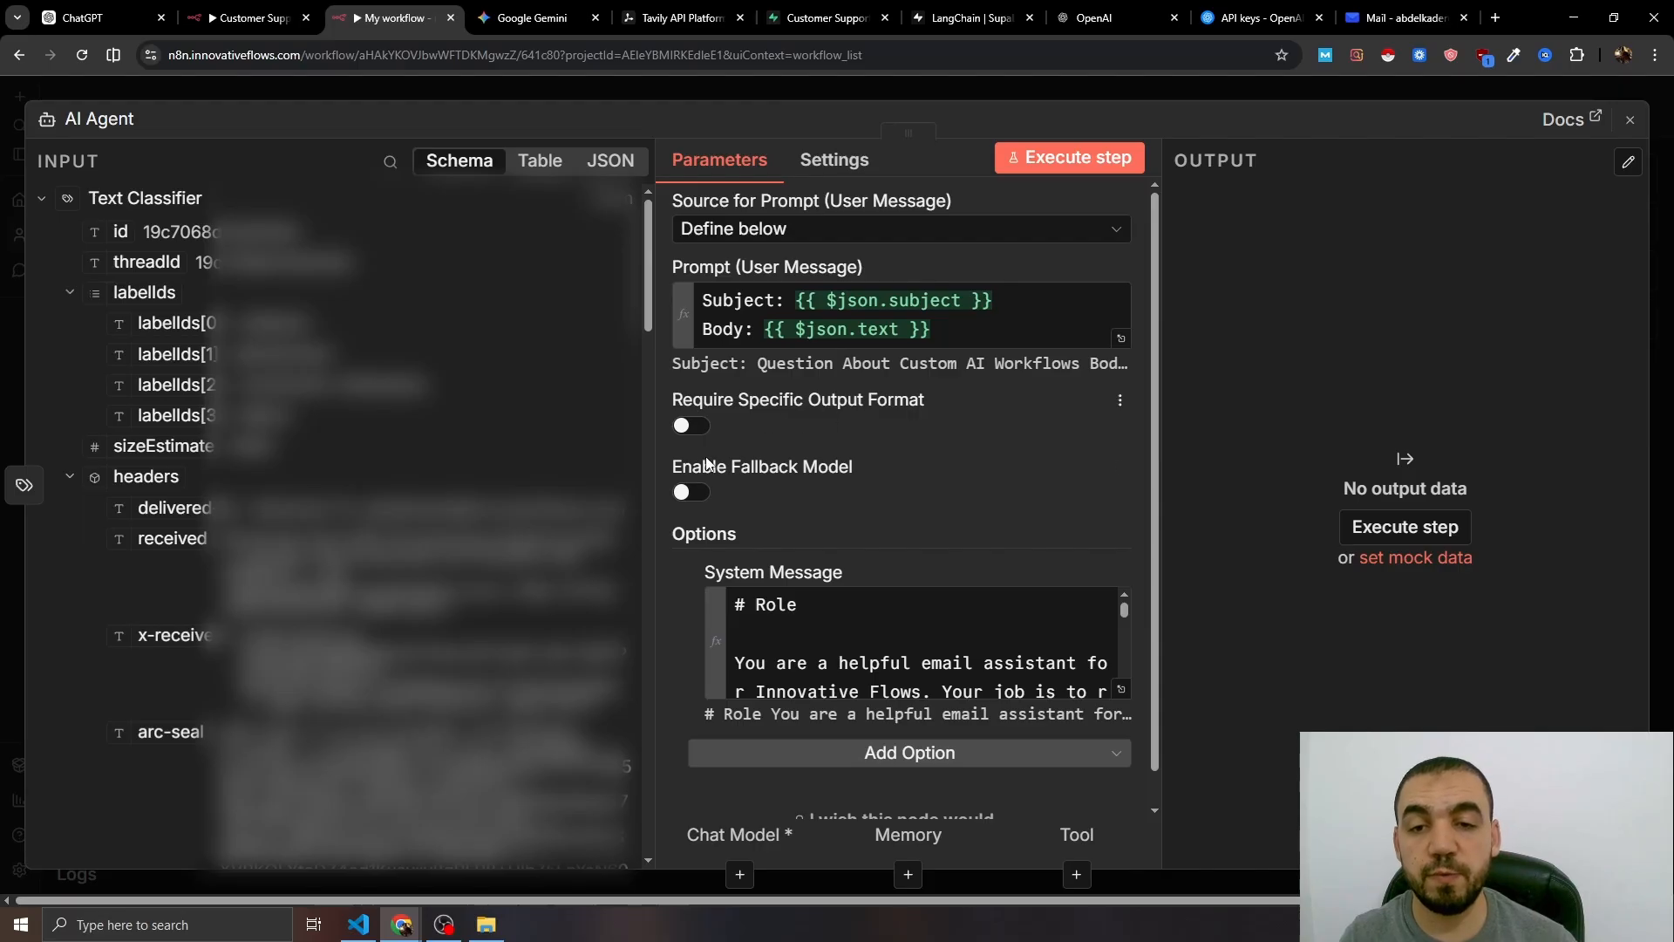
click(695, 426)
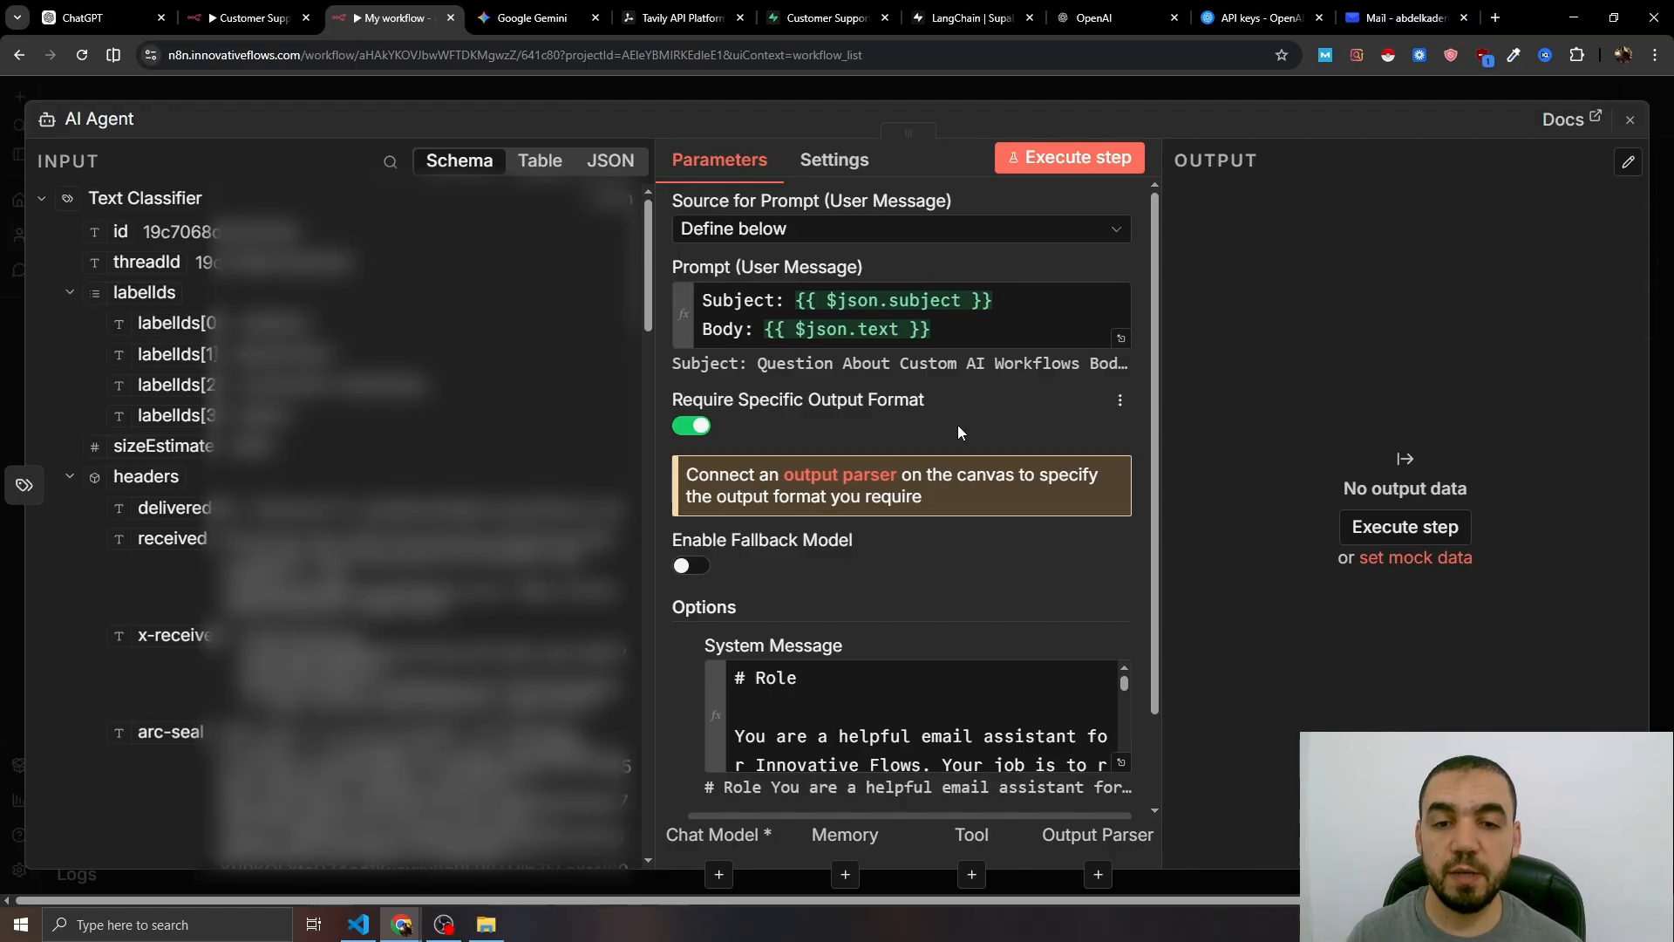
- Attach a Structured Output Parser whose JSON example defines subject and body fields
click(756, 91)
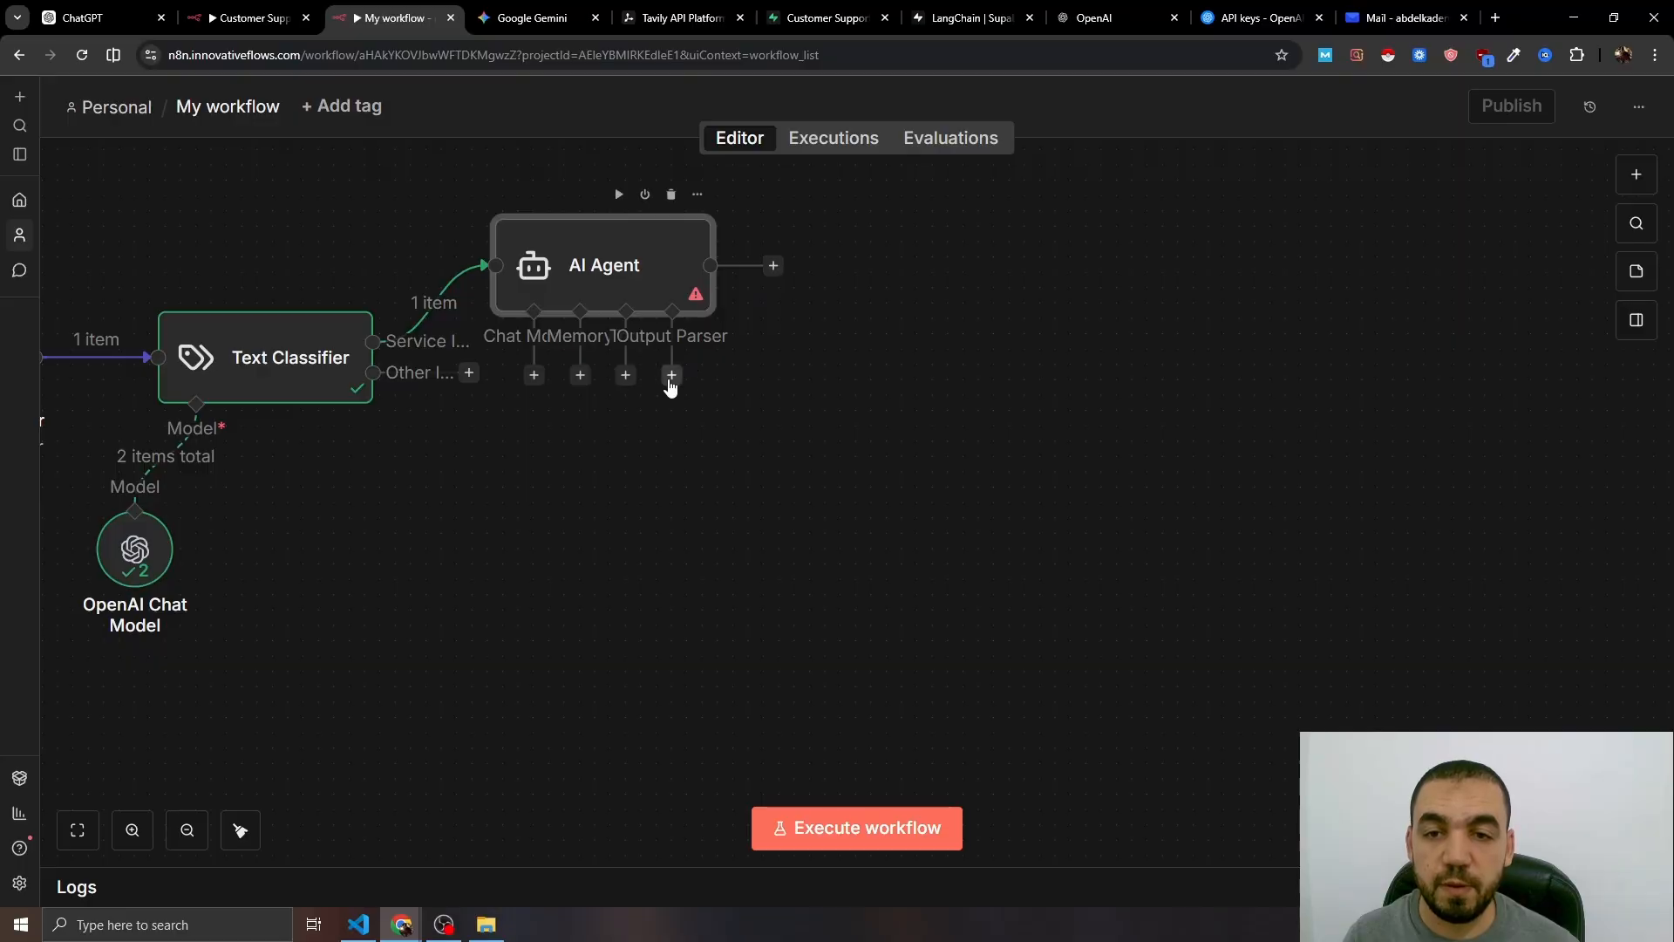
click(672, 376)
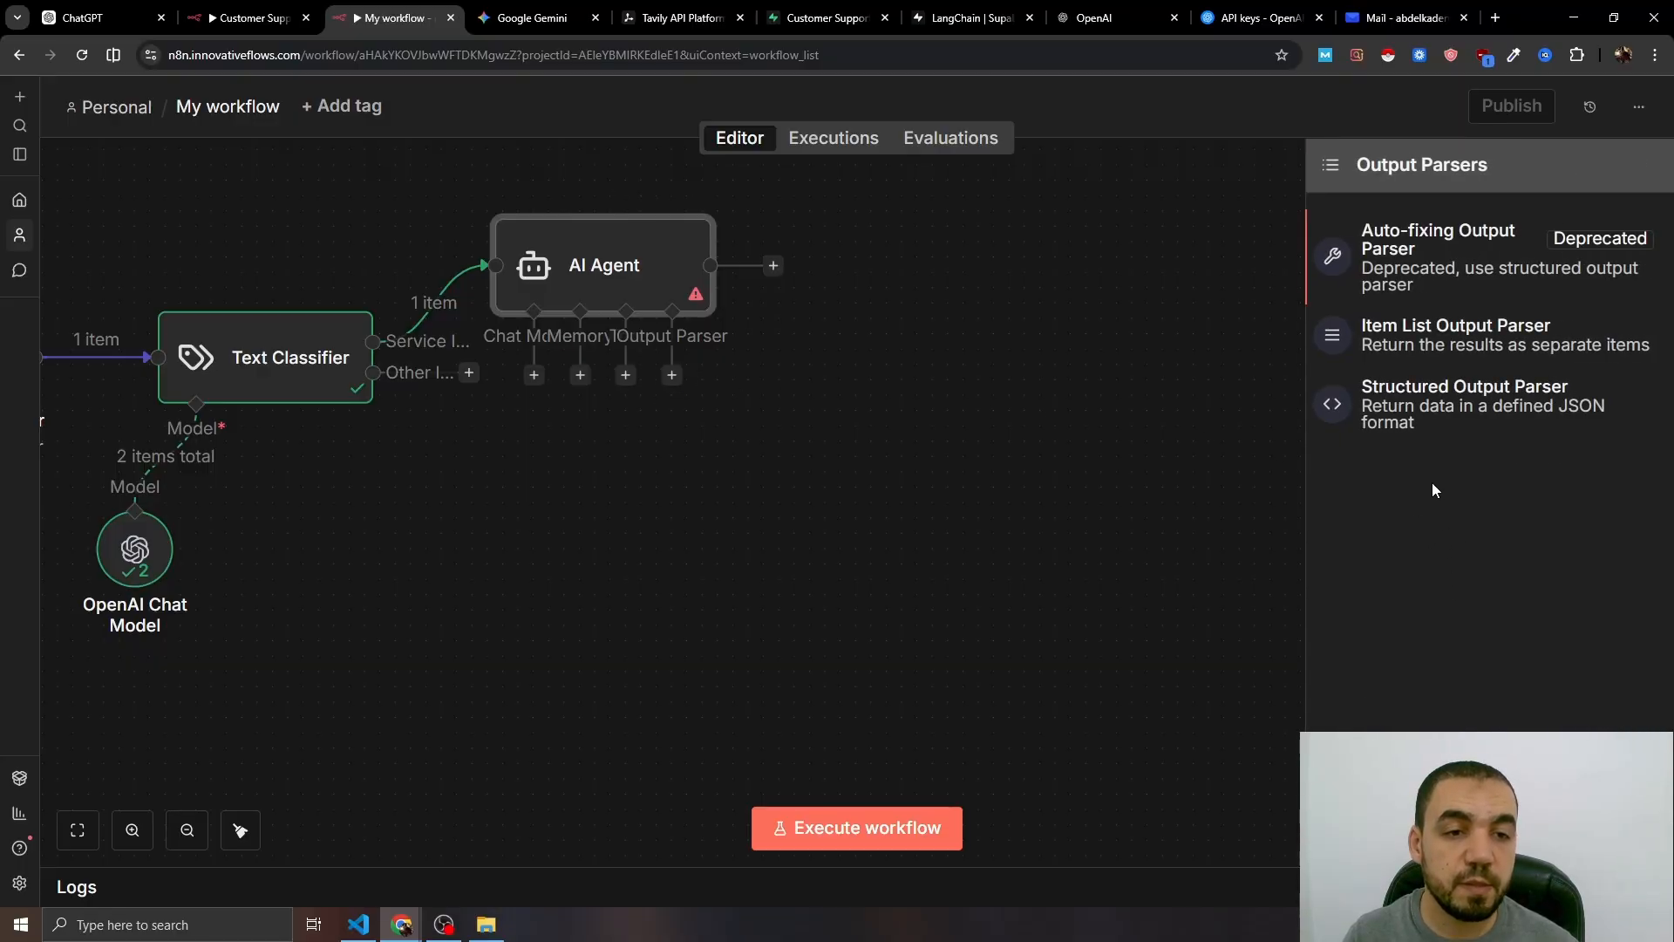
click(1443, 414)
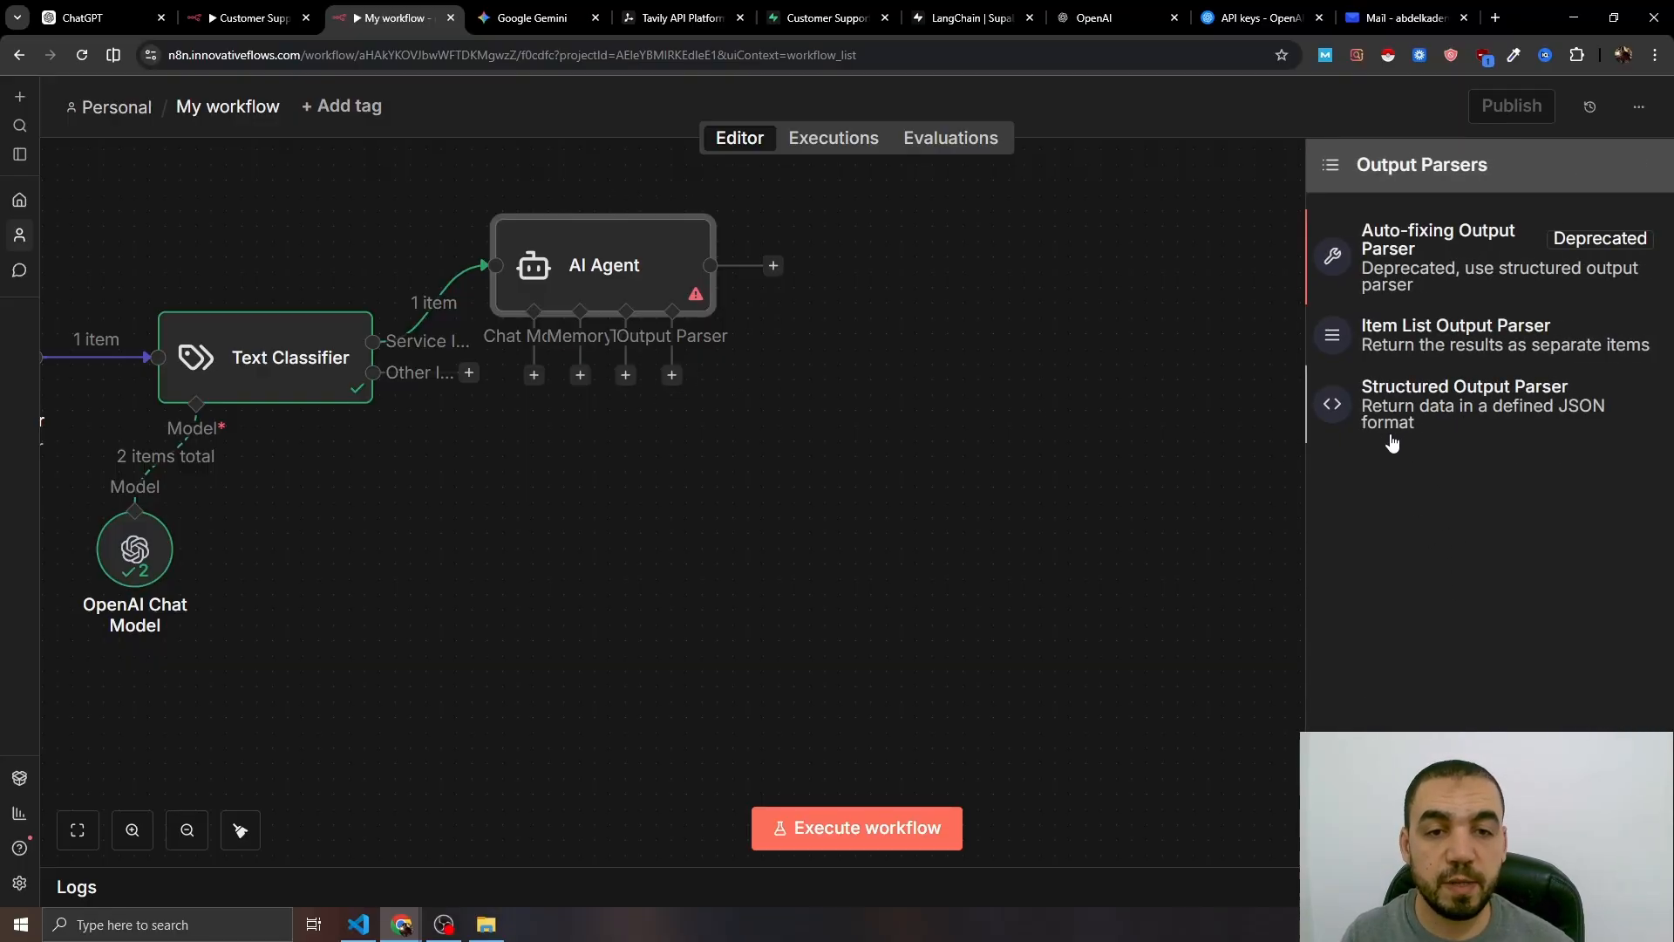
click(1137, 463)
key(ctrl+a)
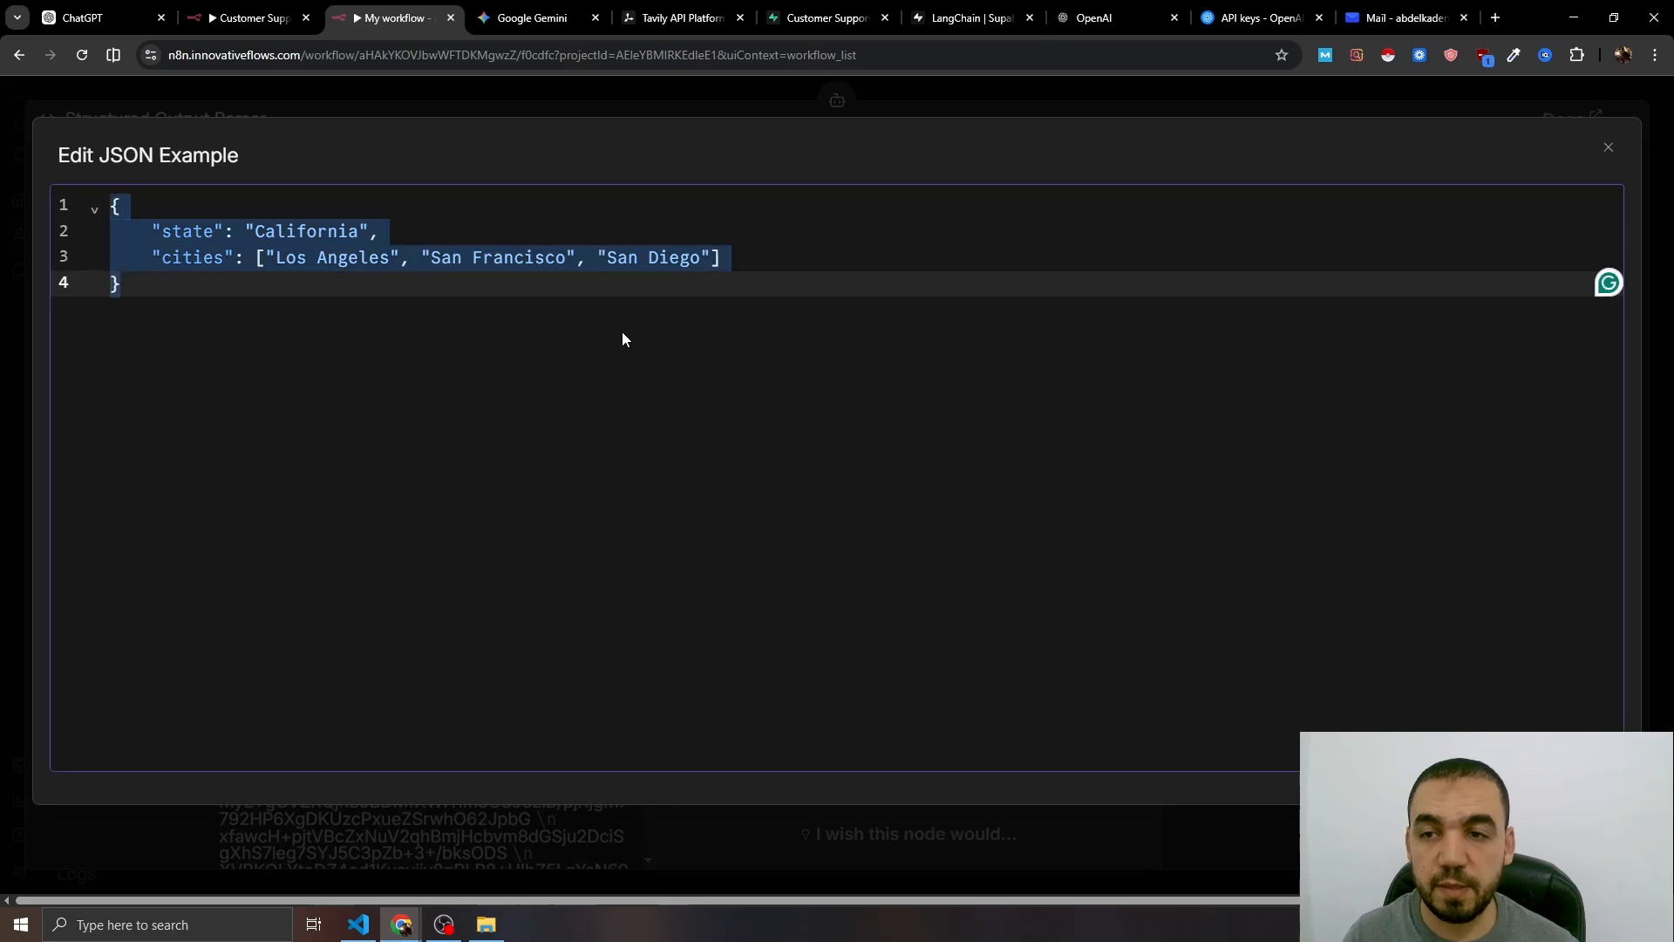
text({   "subject": "Your Question About AI Automation",   "body": "Hi {{Name}},\n\nThanks for reaching out.\n\nWe help businesses improve their processes by setting up structured systems that reduce manual work and keep things organized. Depending on your needs, this can include support automation, CRM setup, or workflow improvements.\n\nIf you can share a bit more about what you're trying to solve, I’ll provide a more specific answer.\n\nBest,\nAbdelkader\nInnovative Flows" })
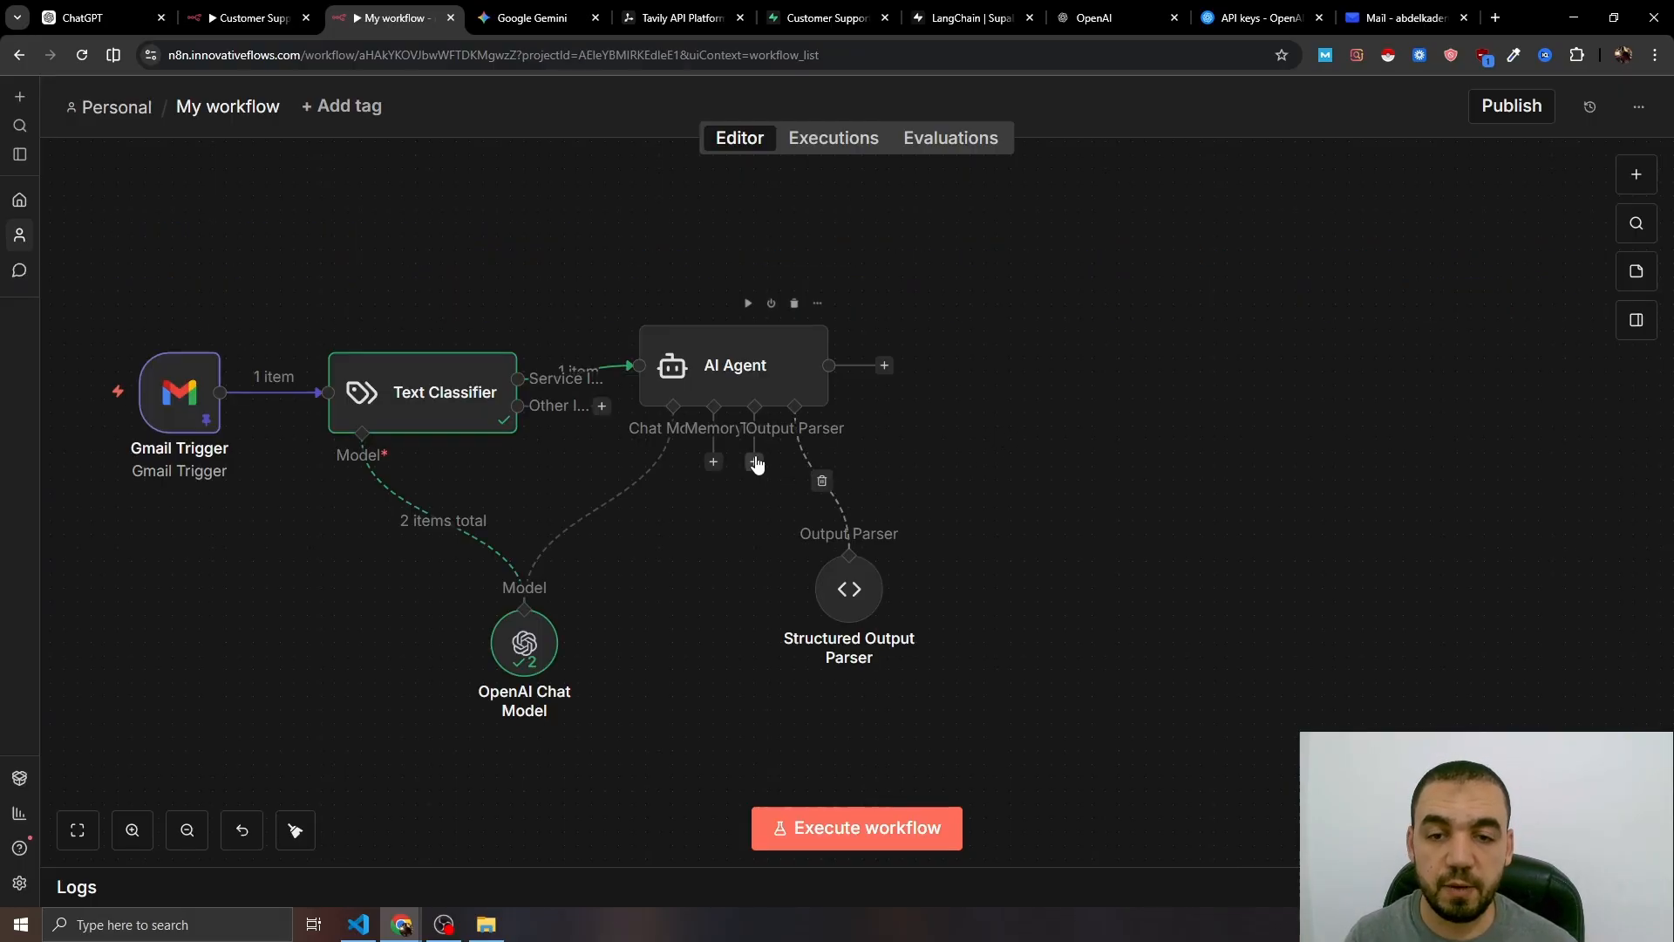
click(755, 462)
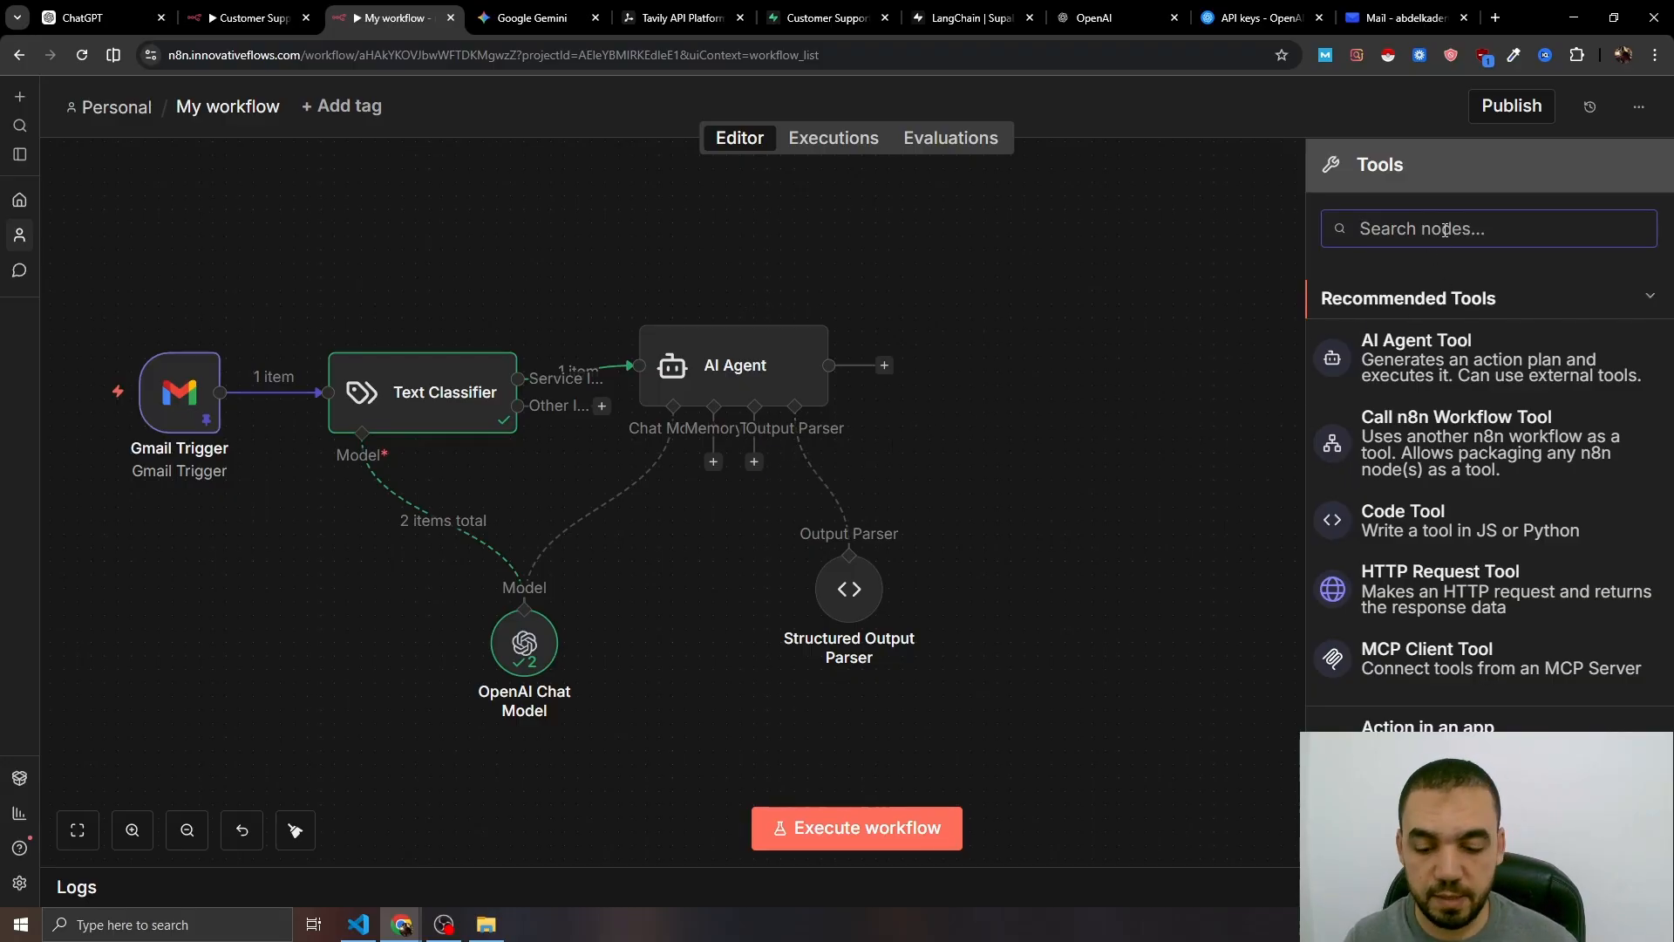
- Add a Supabase Vector Store tool in 'Retrieve Documents (As Tool for AI Agent)' mode on the documents table, with a pasted description
text(supa)
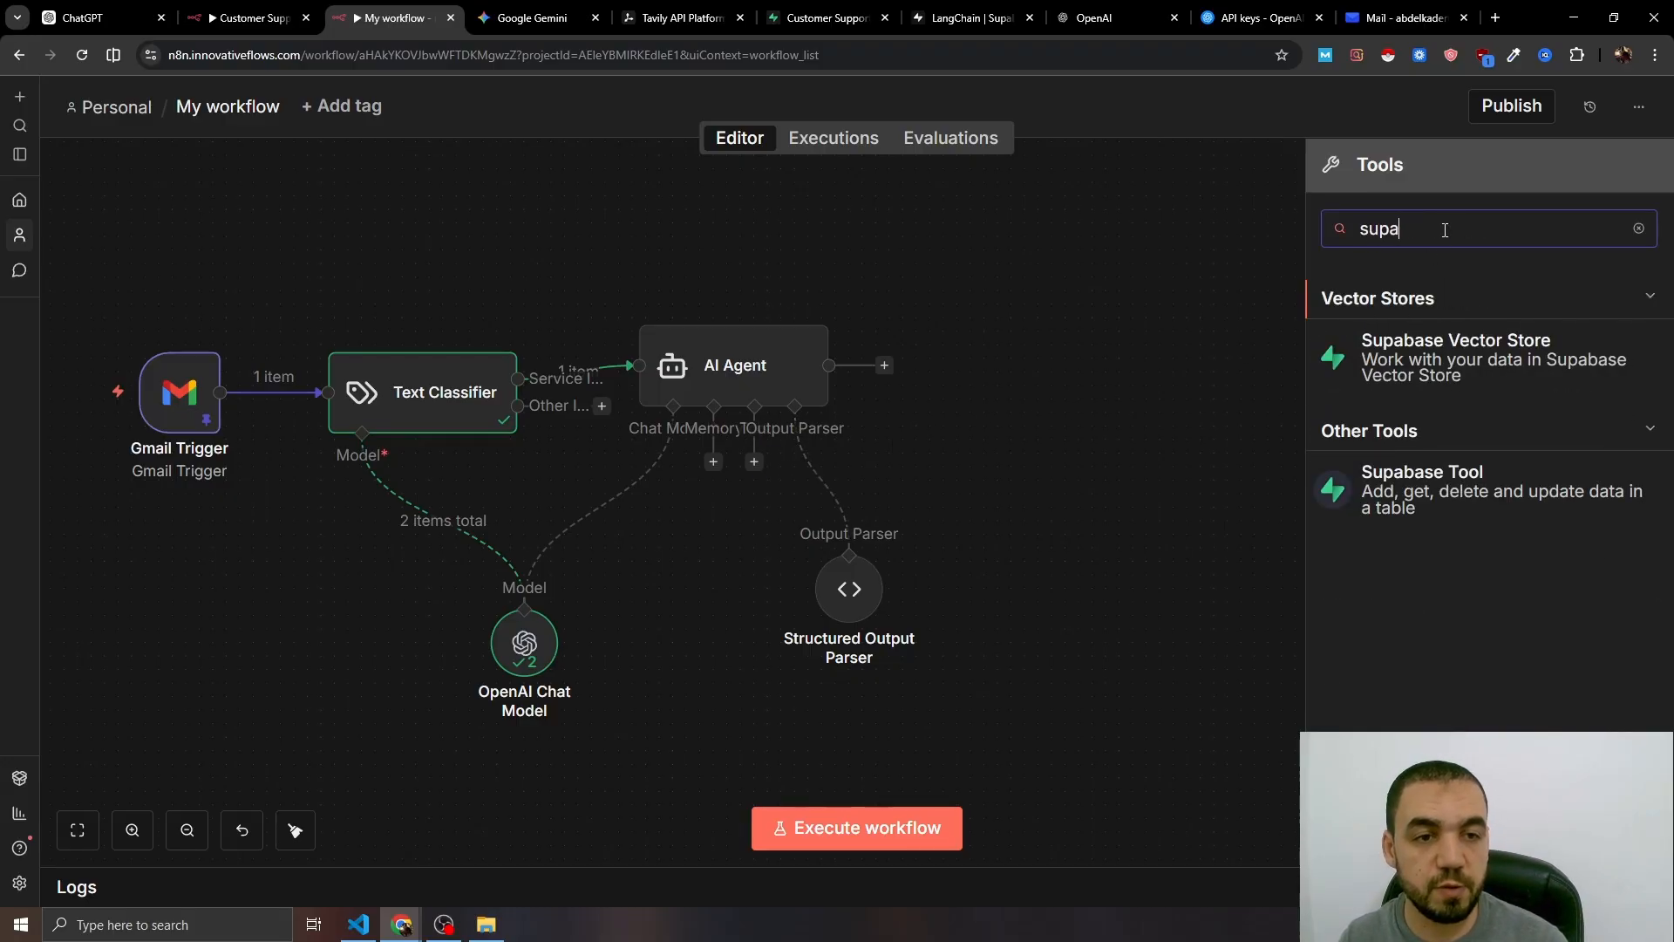
click(1592, 375)
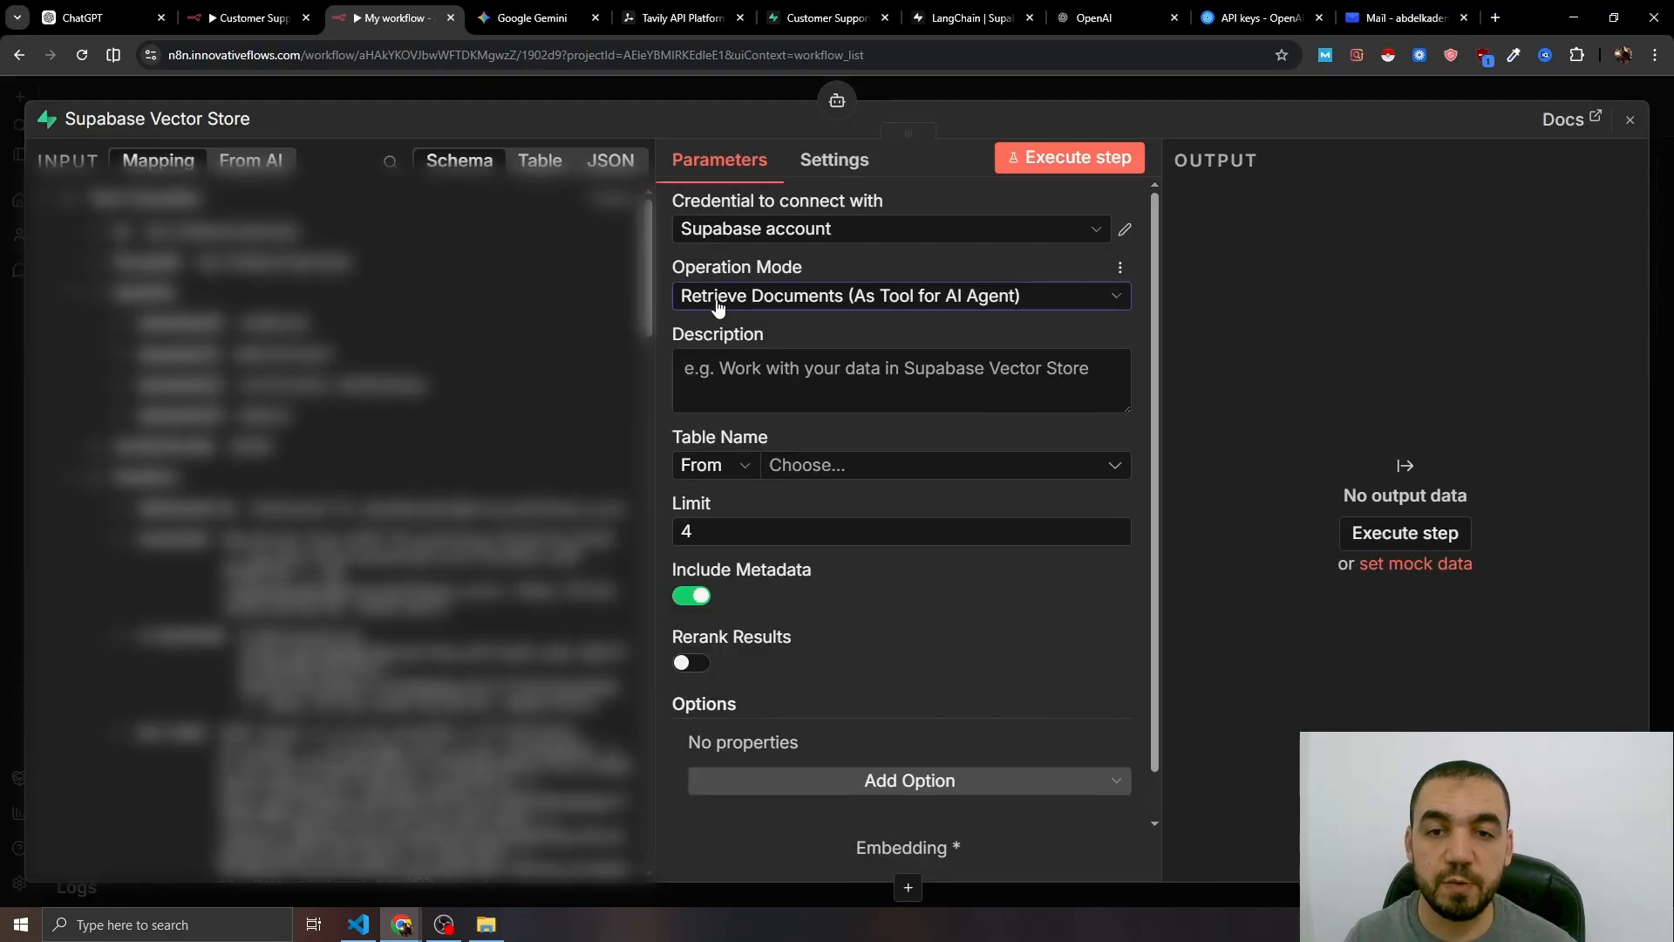
click(779, 305)
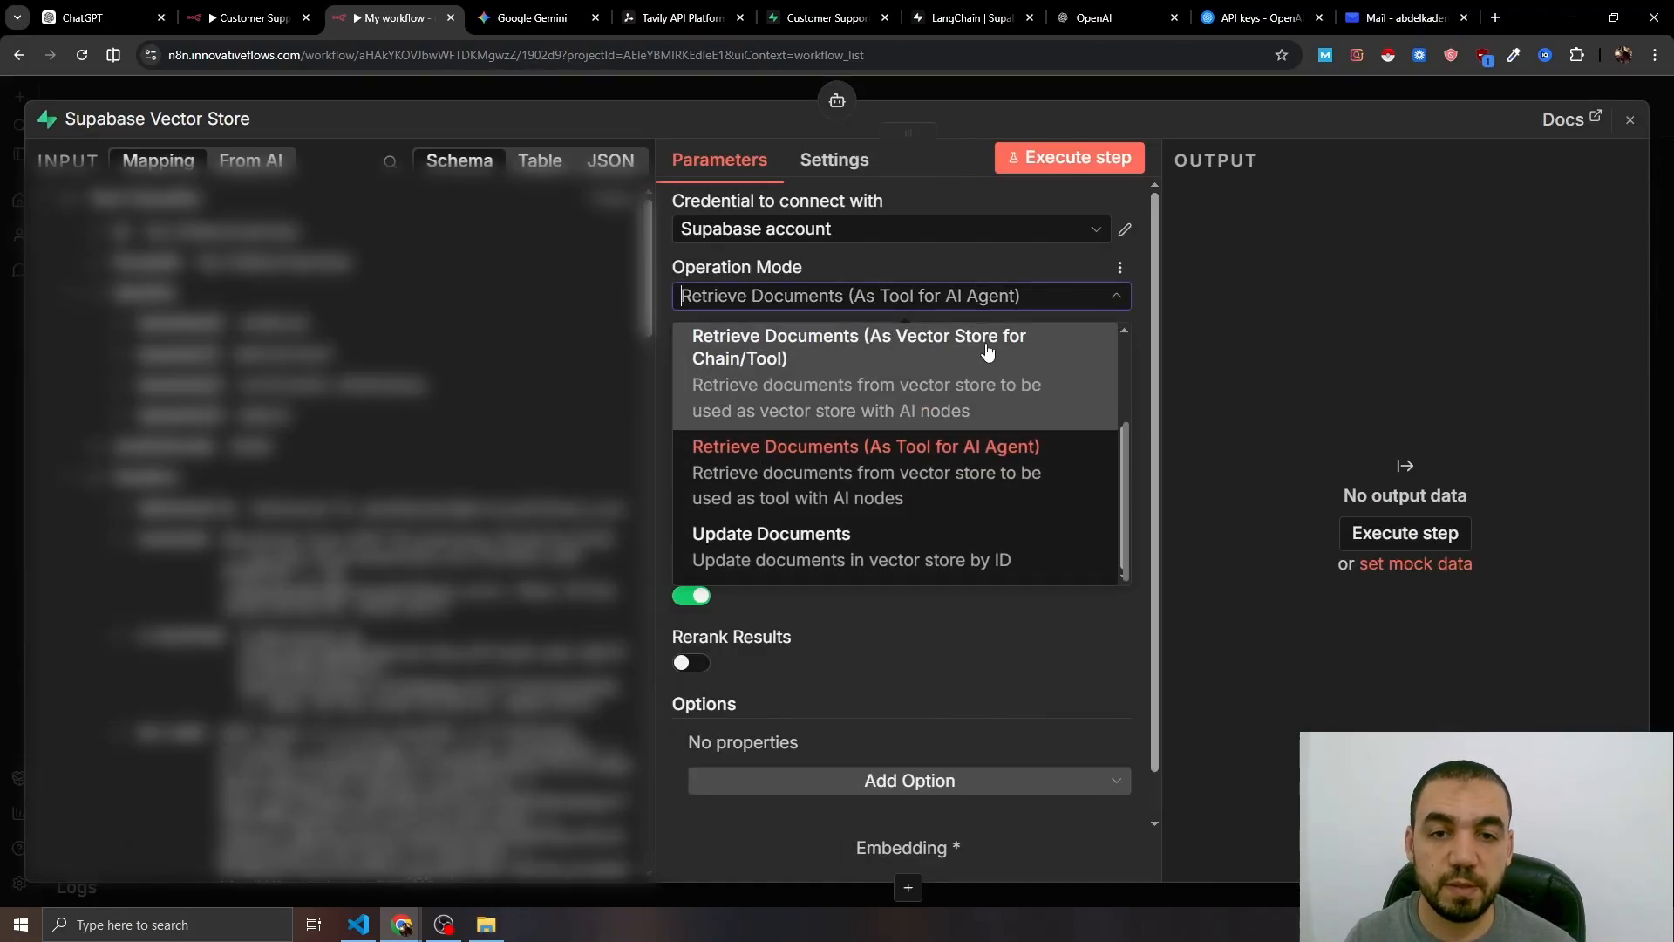
click(943, 472)
scroll(759, 470, down, 1)
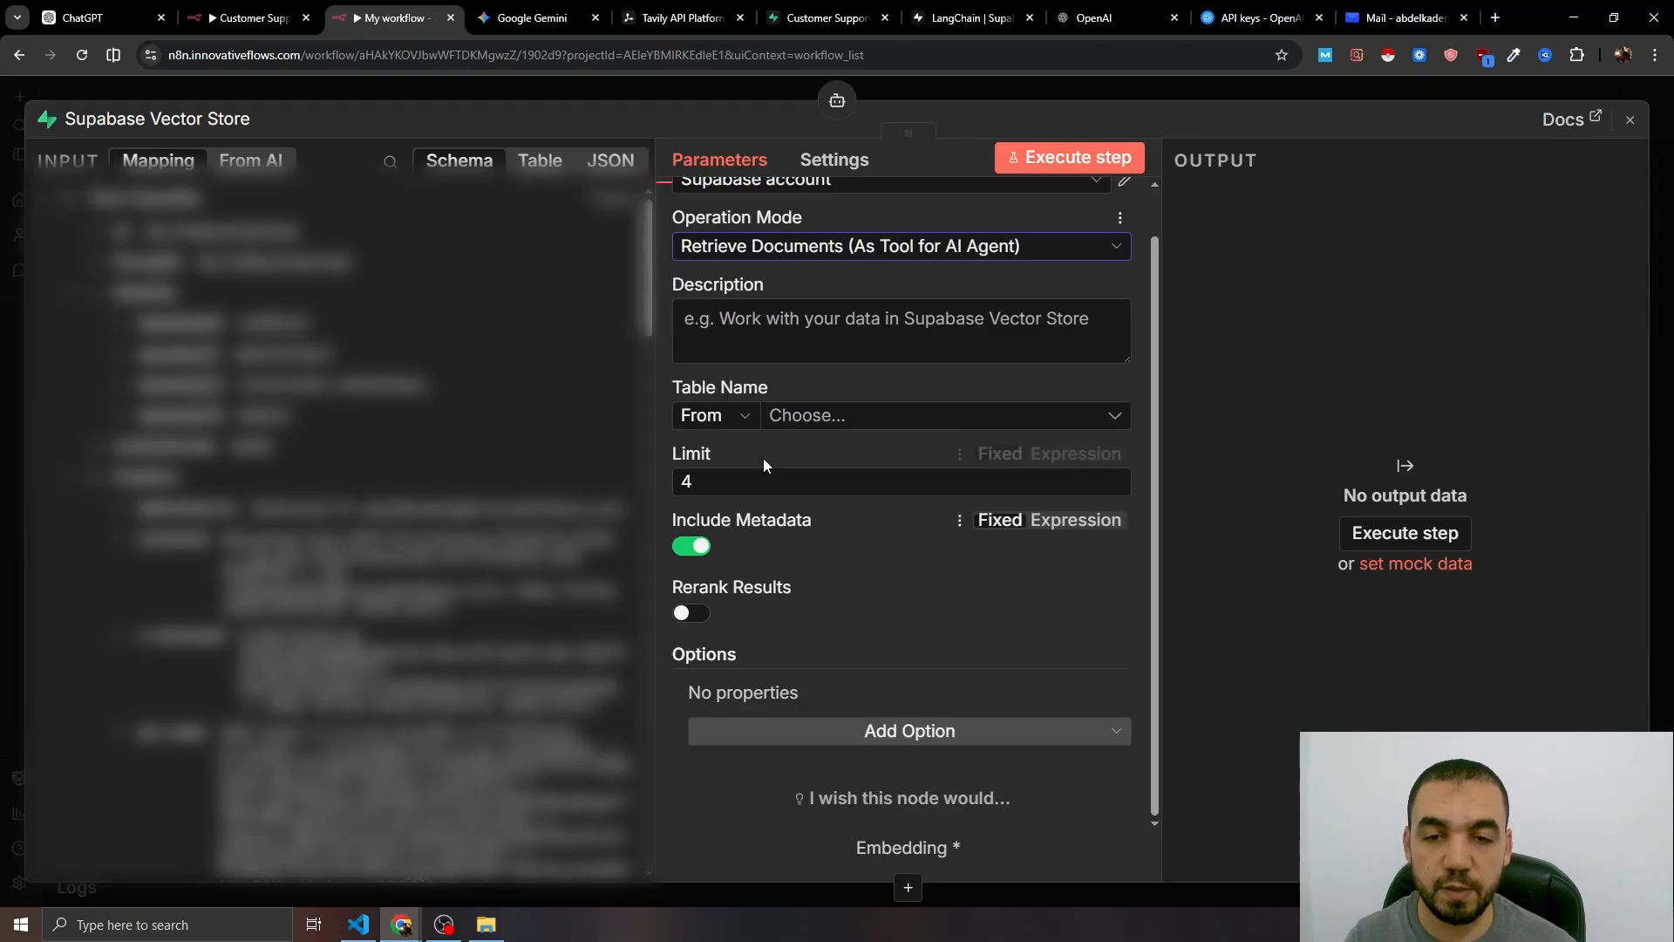
click(769, 417)
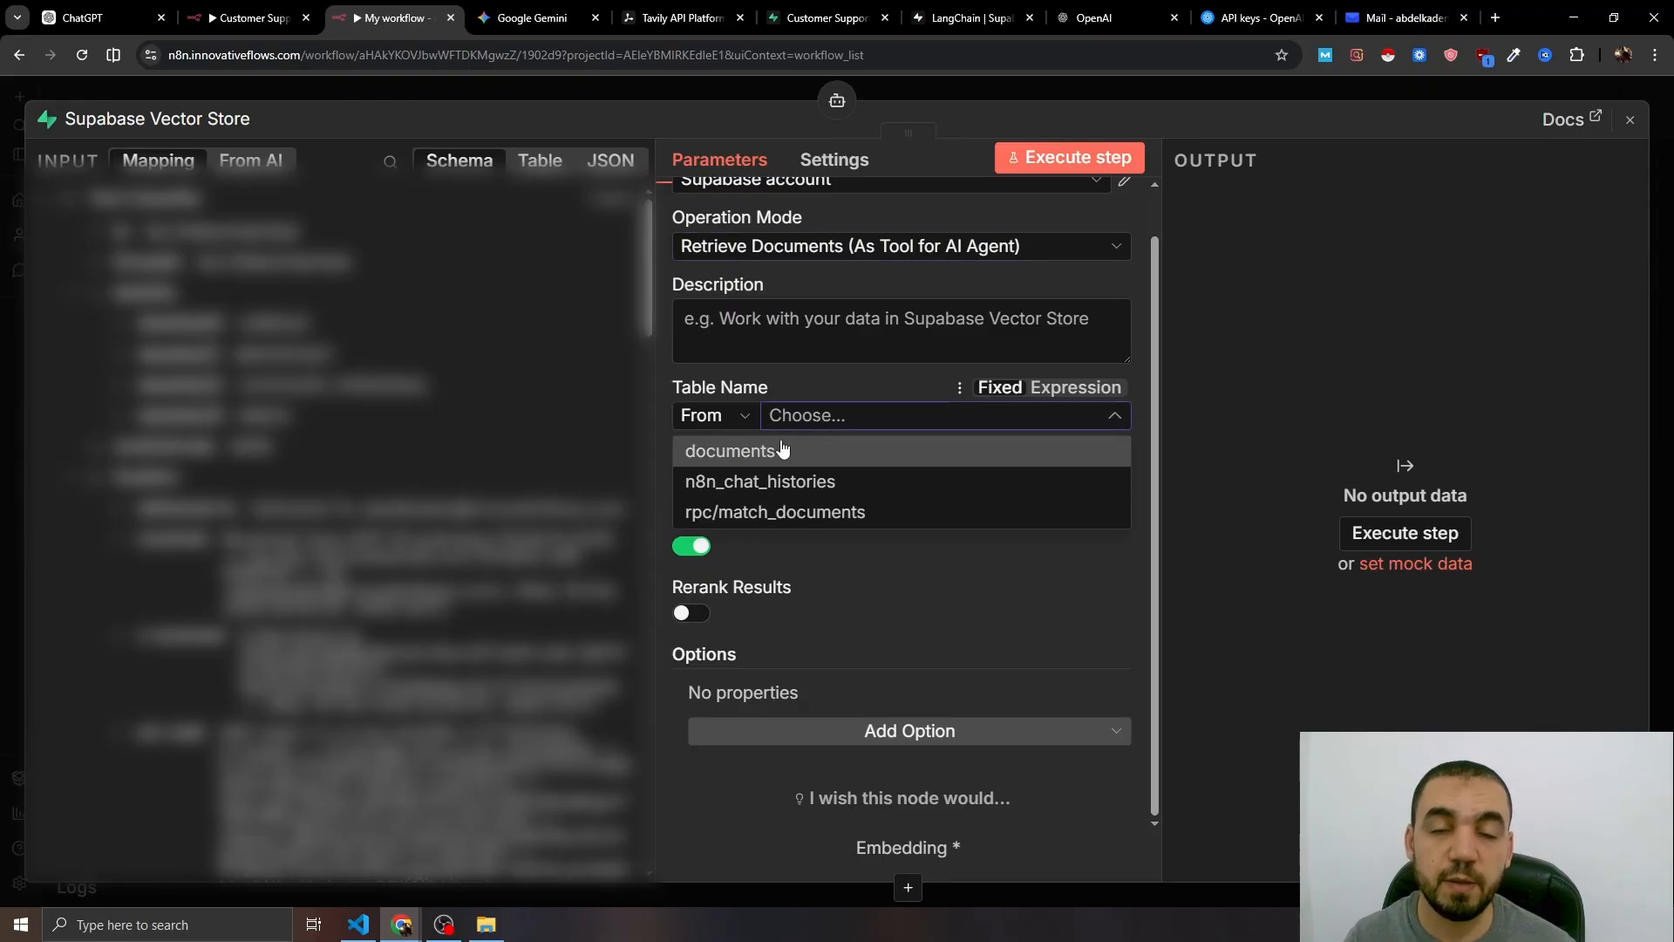
click(752, 457)
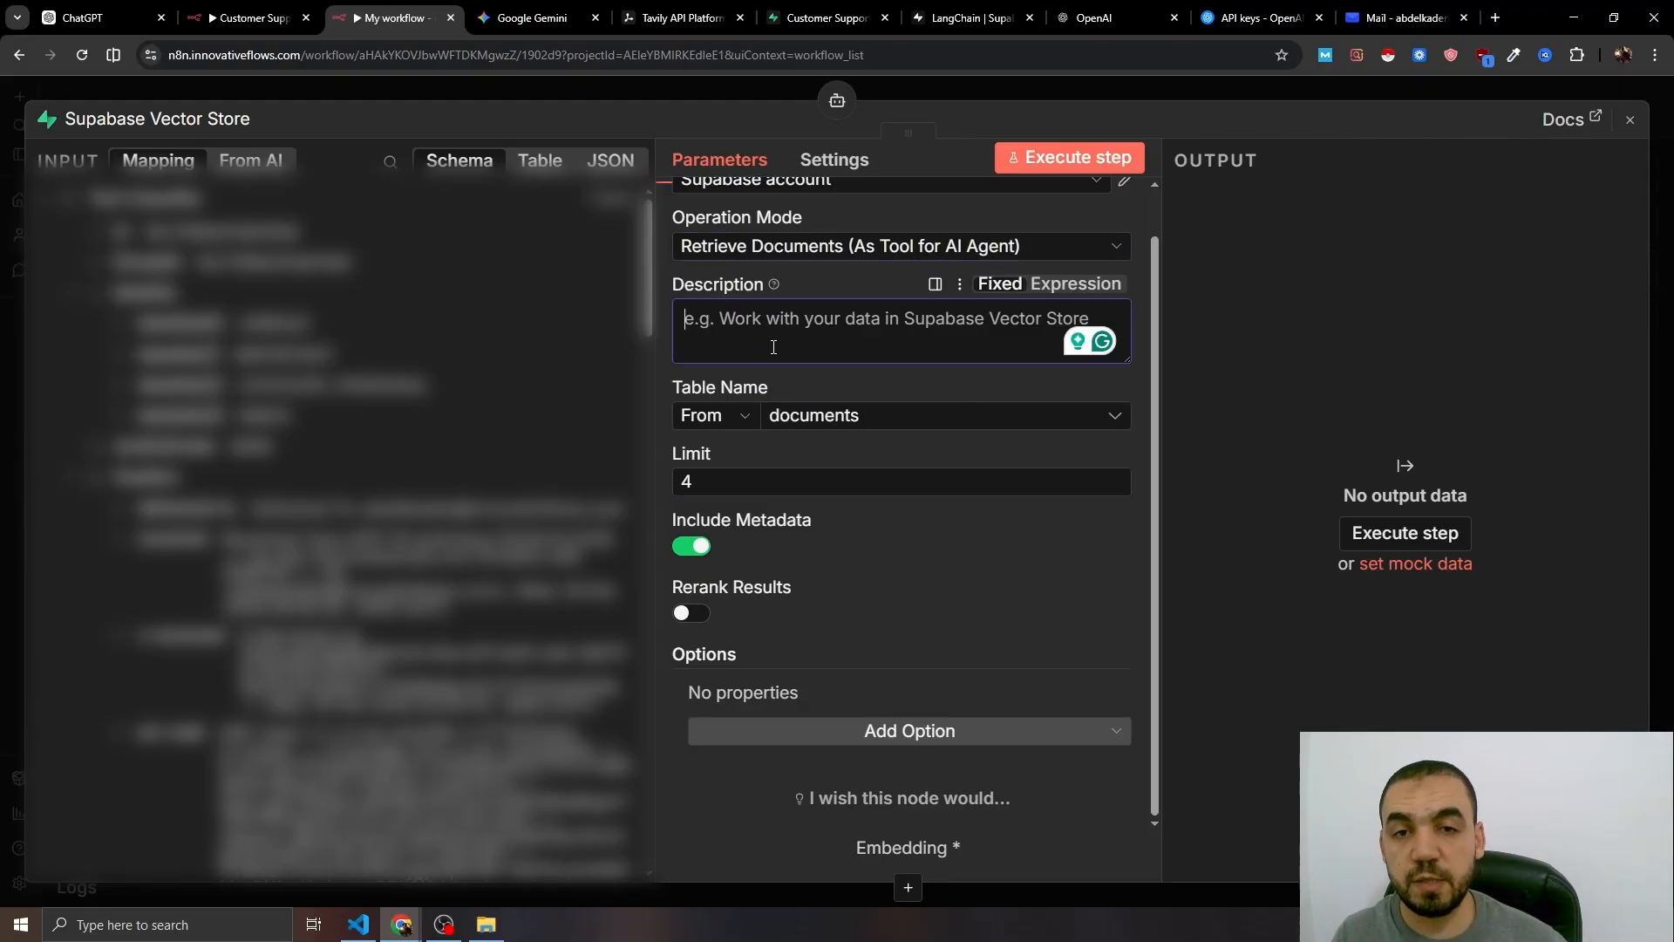
click(774, 349)
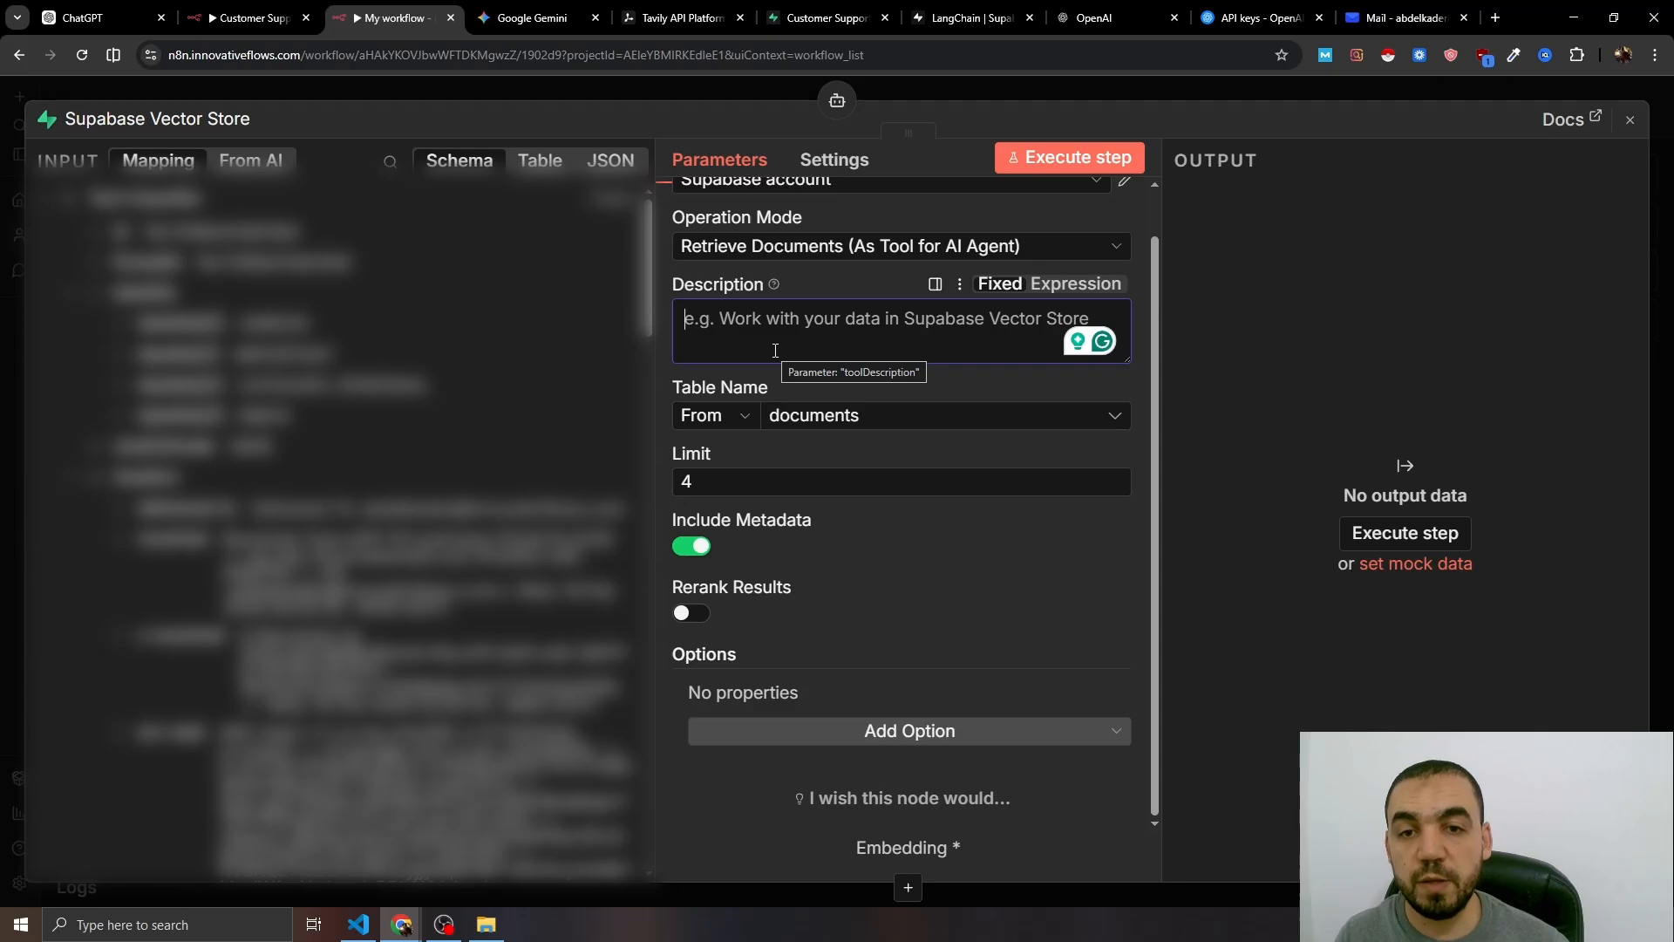
text(Use this tool to fetch information about our agency to provide an accurate answer to the user.)
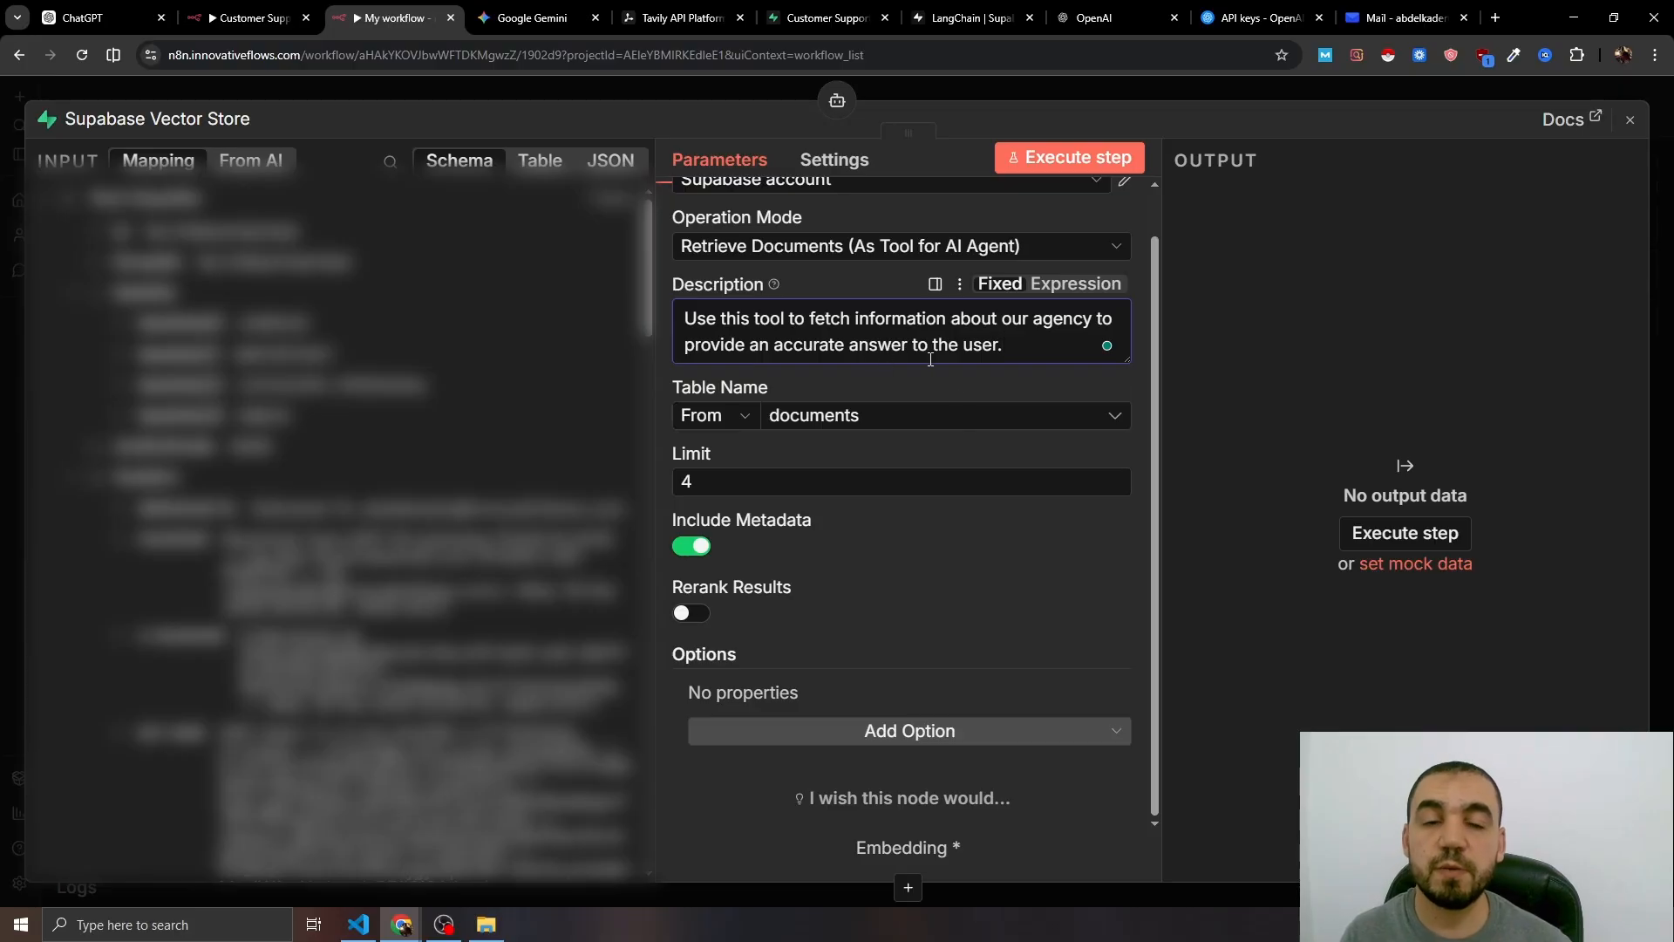
scroll(941, 507, up, 2)
click(900, 90)
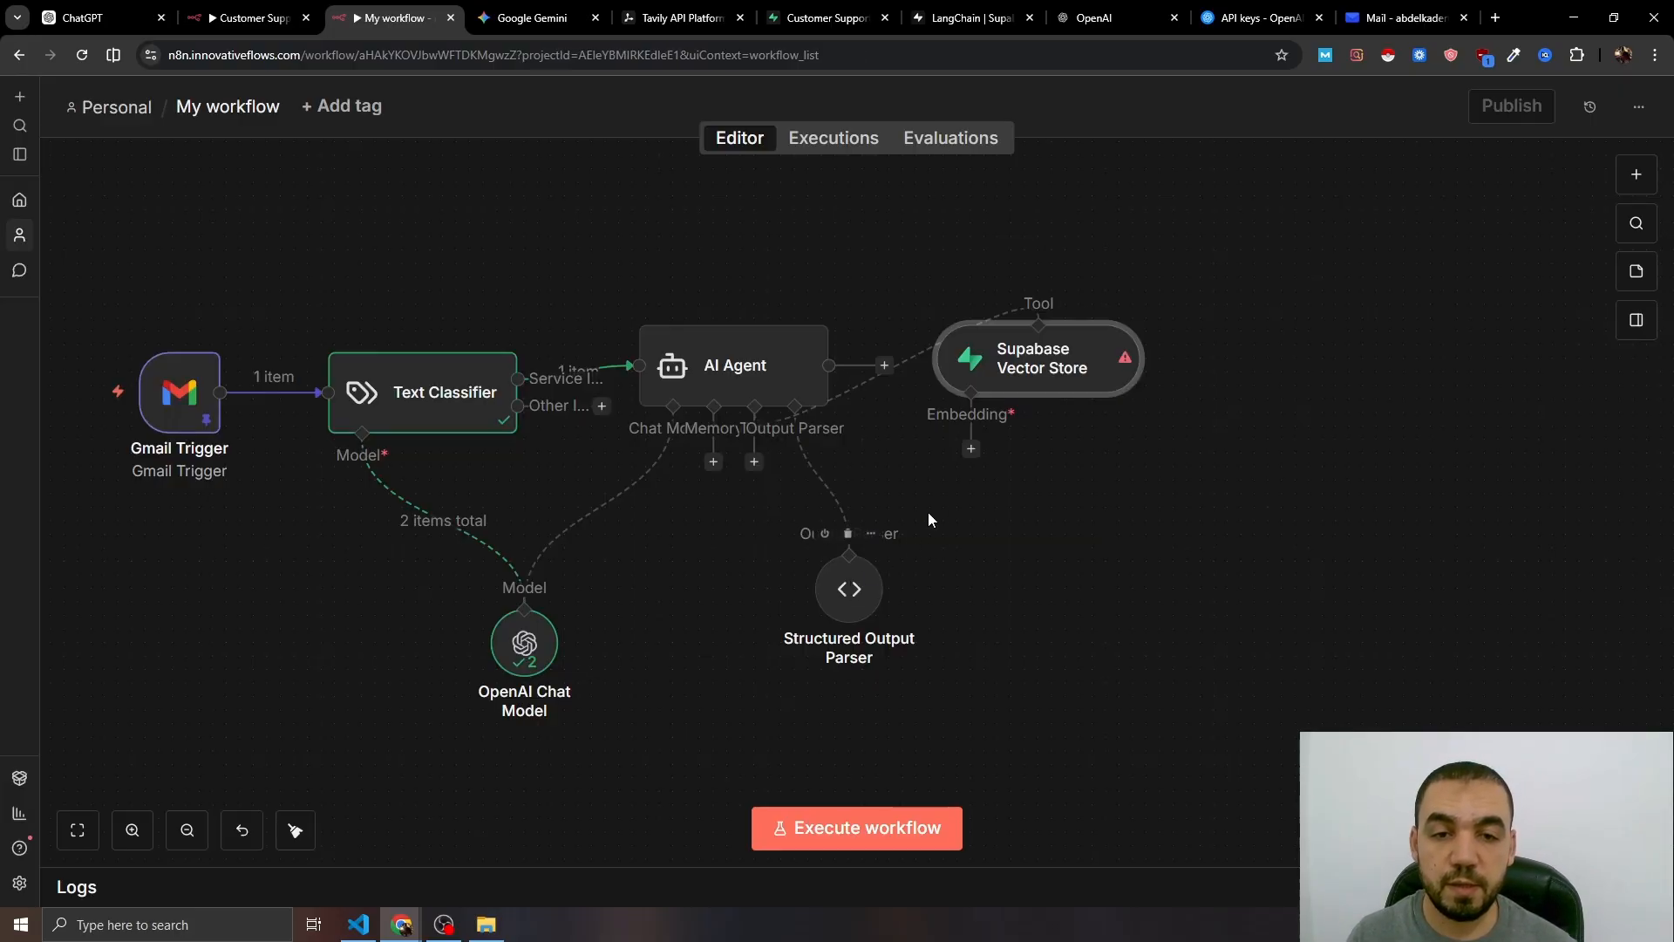
- Place the vector store below the AI Agent and give it an Embeddings OpenAI model
drag(1030, 352, 829, 596)
scroll(796, 664, down, 2)
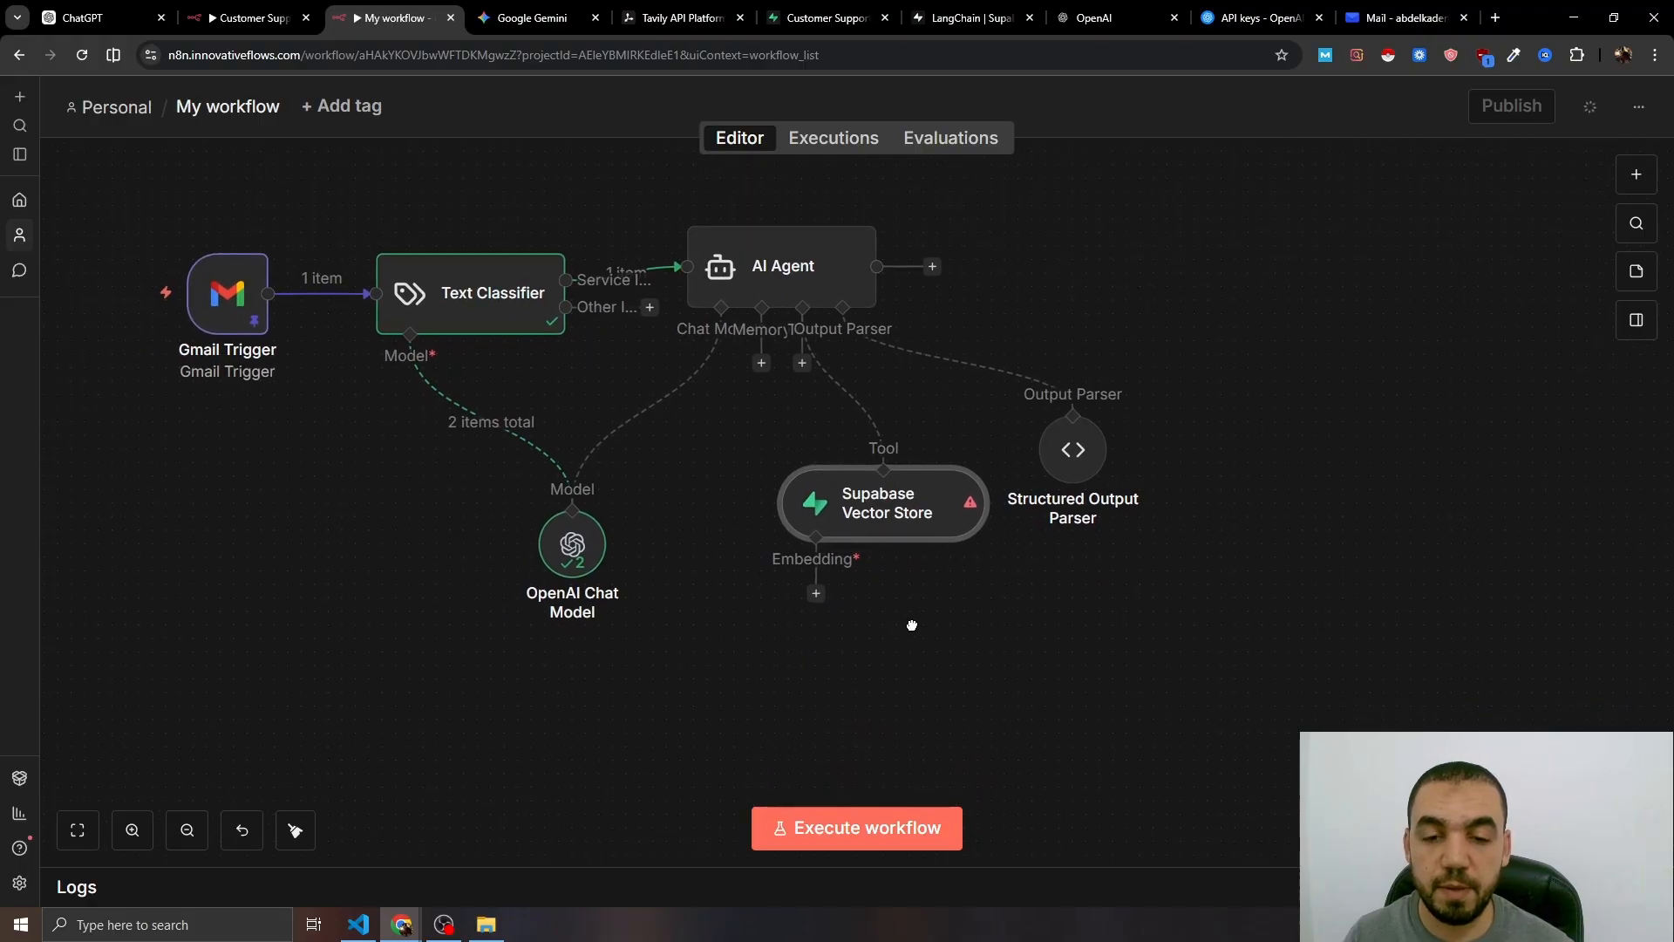
click(814, 592)
scroll(1395, 492, down, 1)
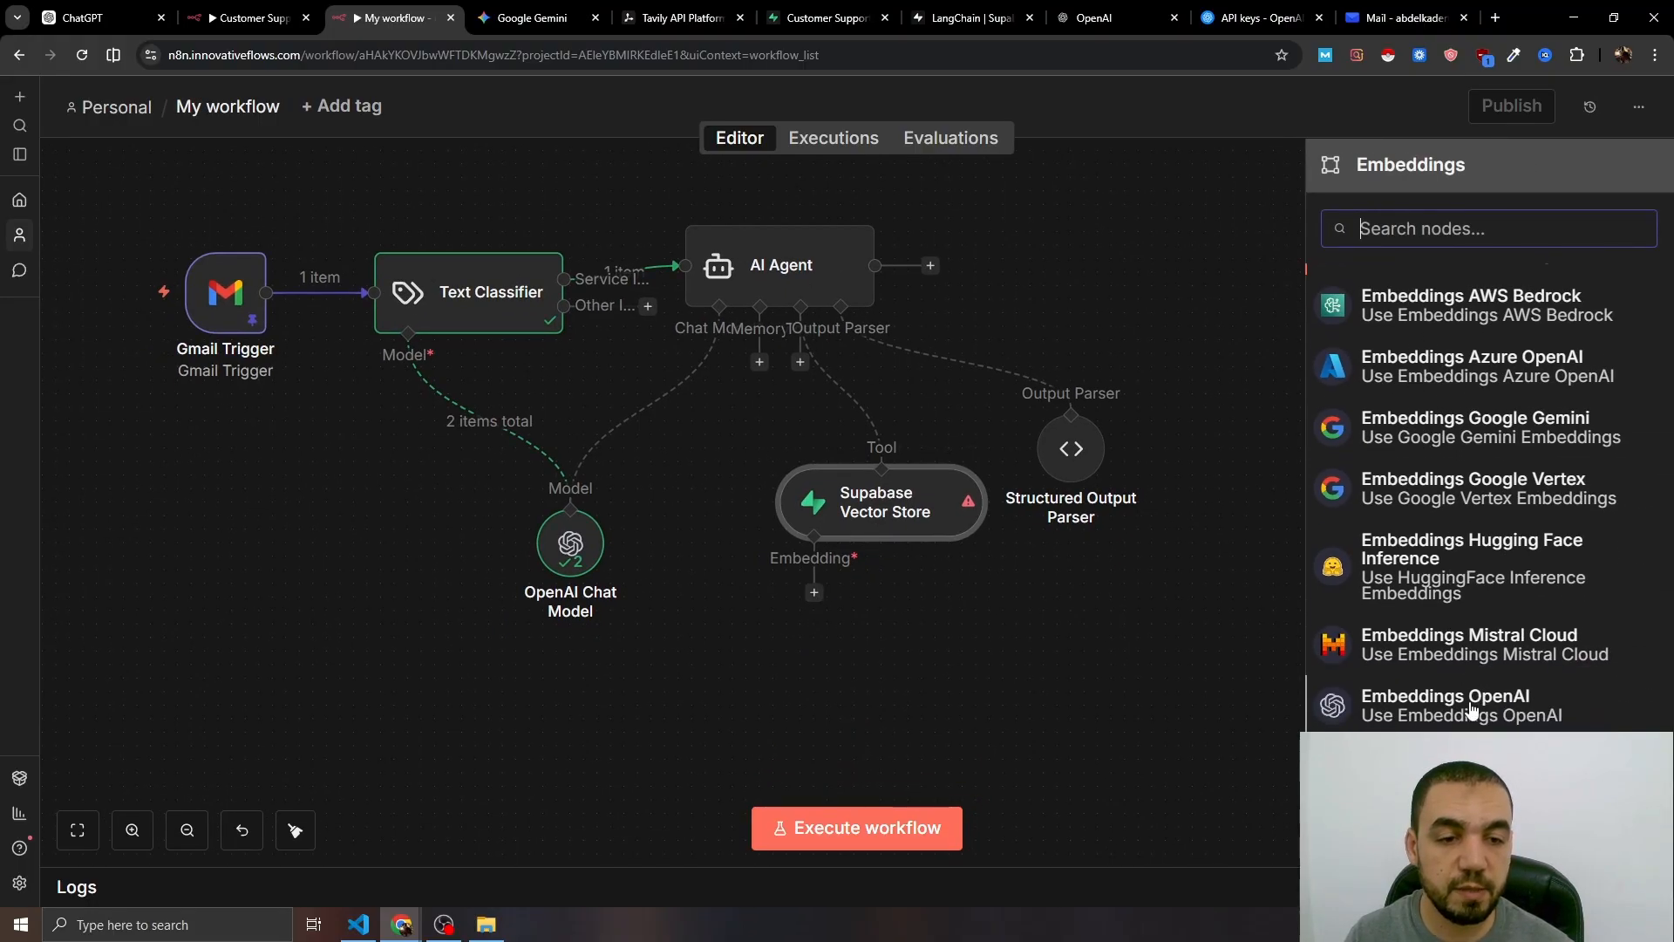
click(1398, 698)
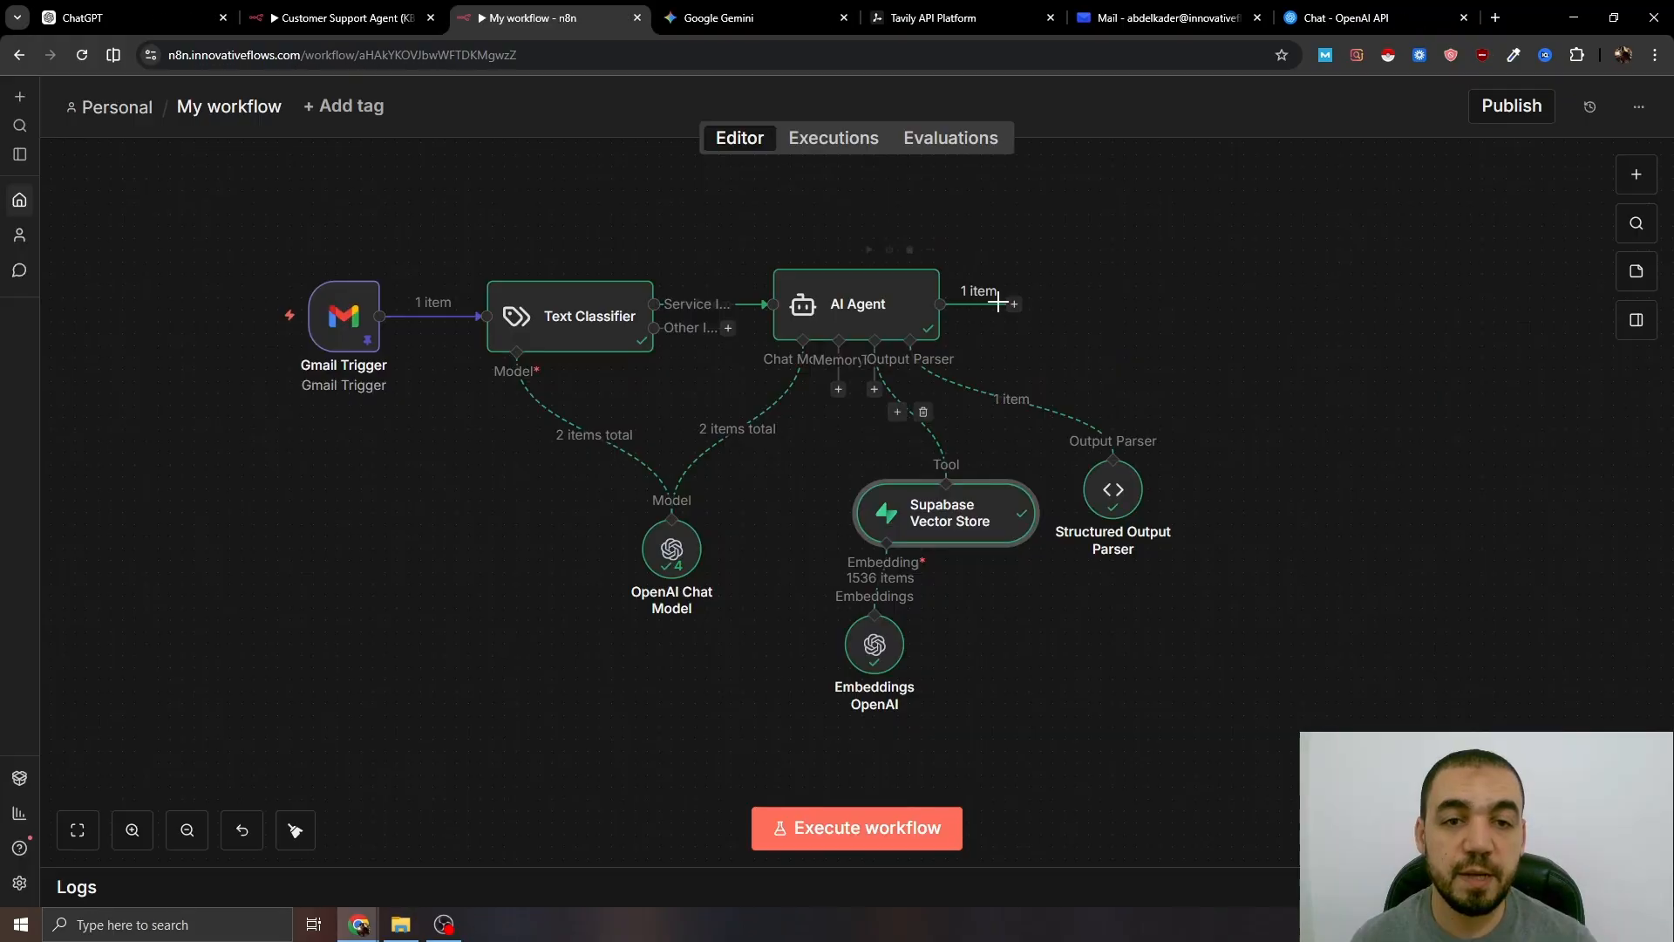
click(1013, 304)
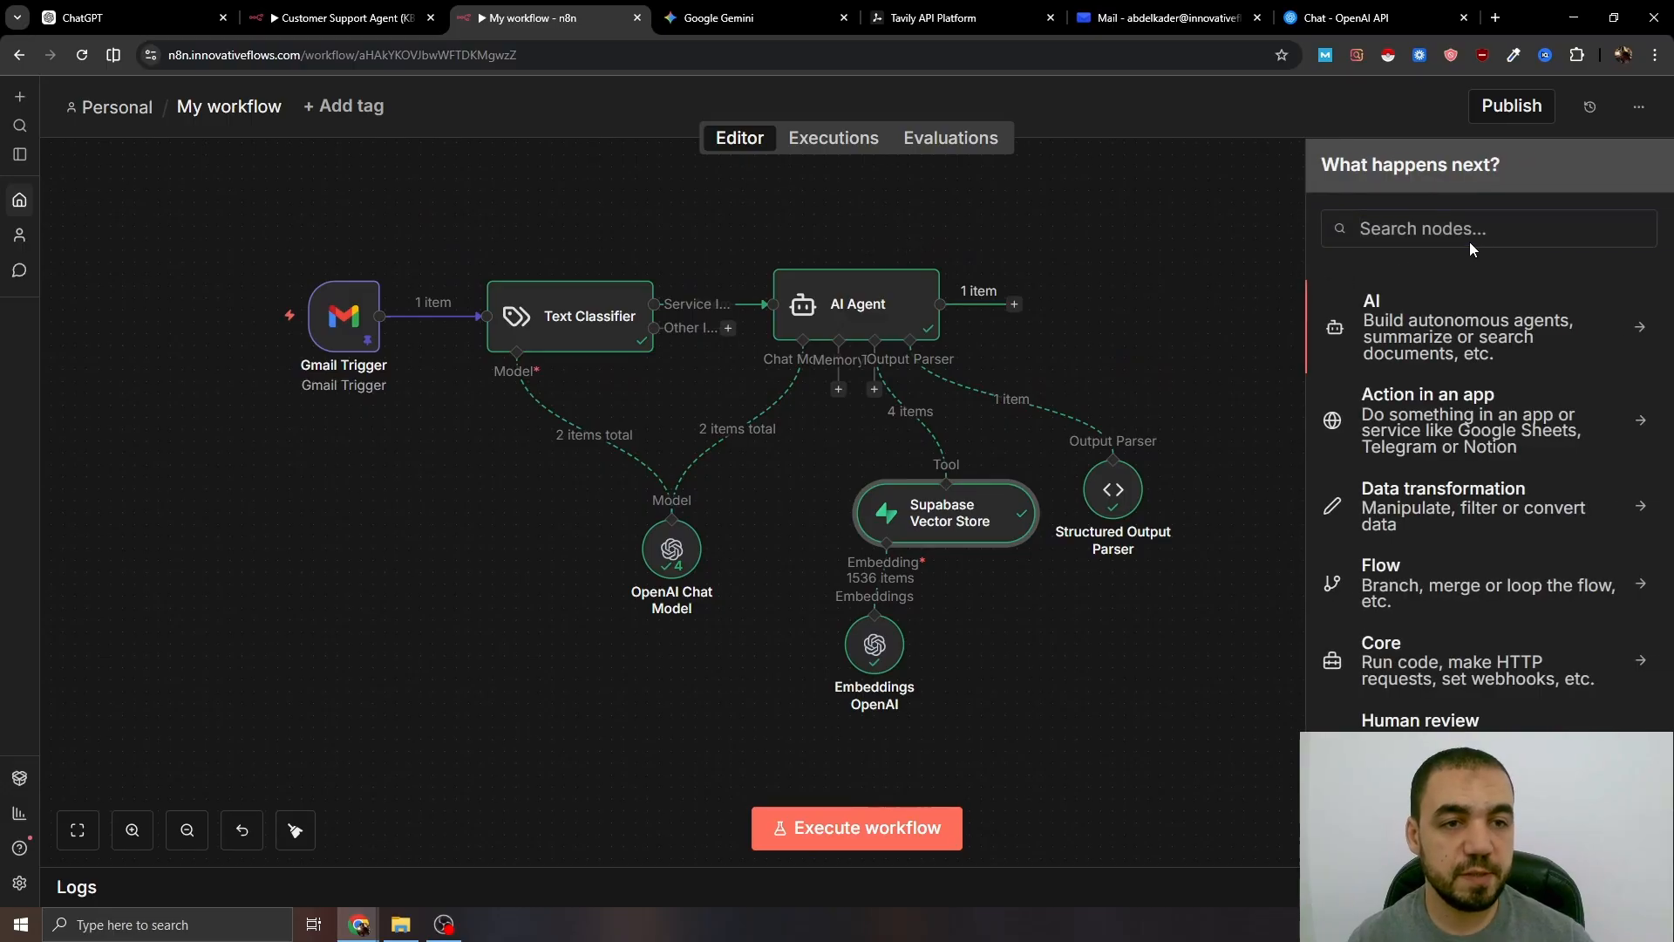
- Add a Gmail 'Send a message' action after the AI Agent
text(gmail)
click(1401, 301)
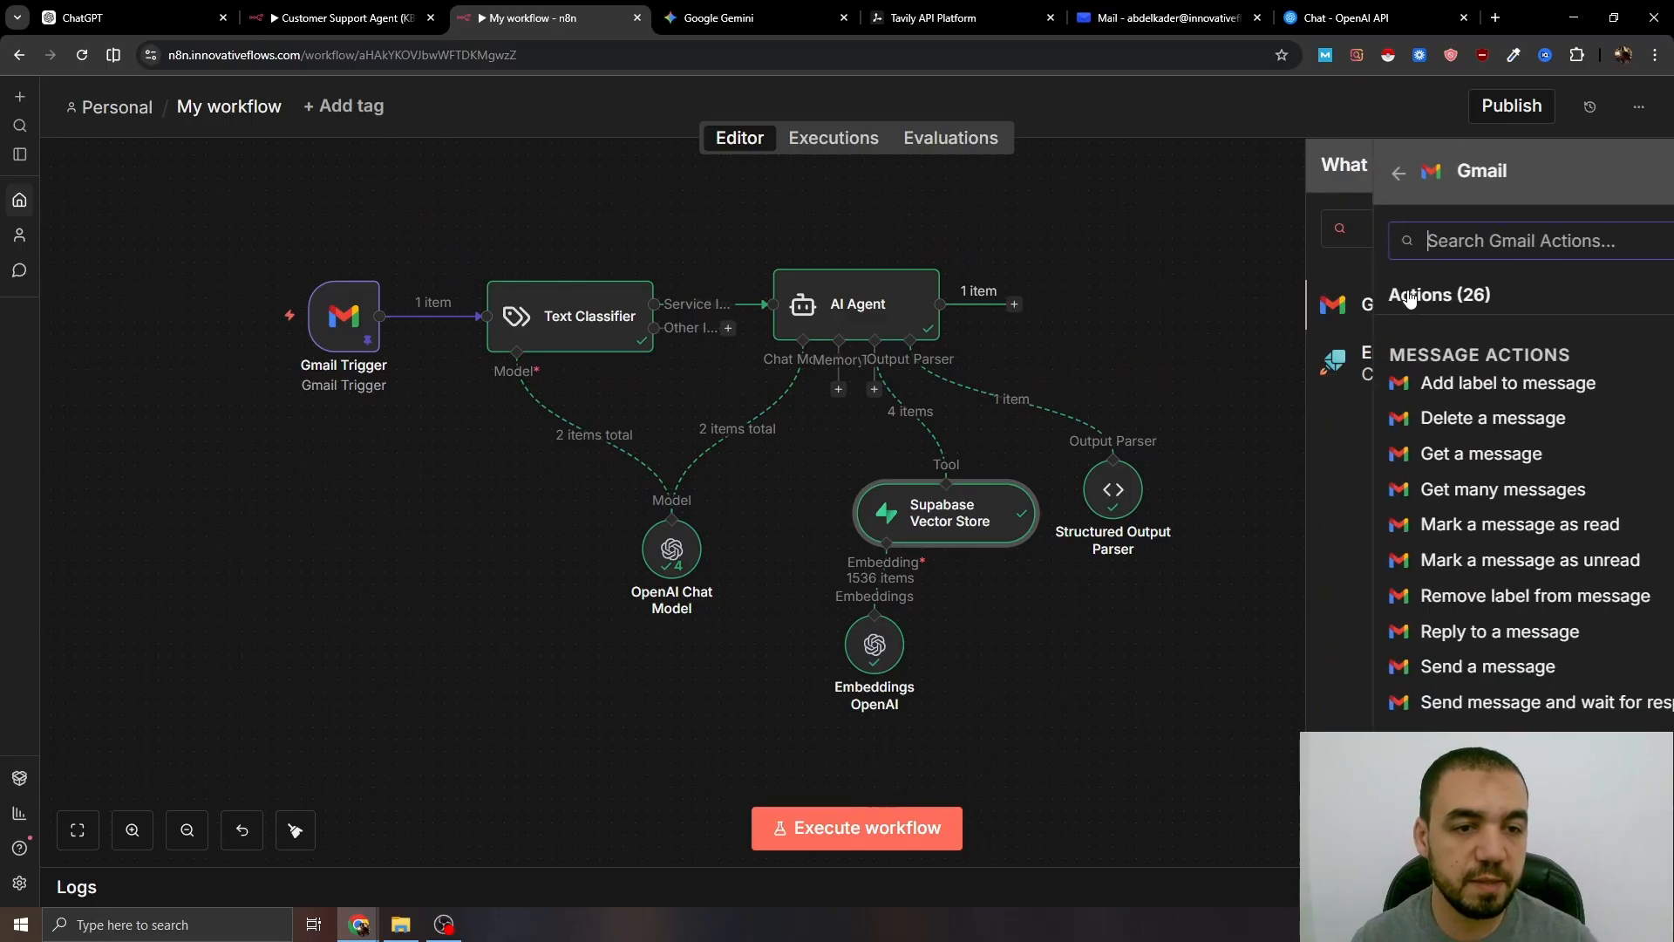
text(send)
key(Return)
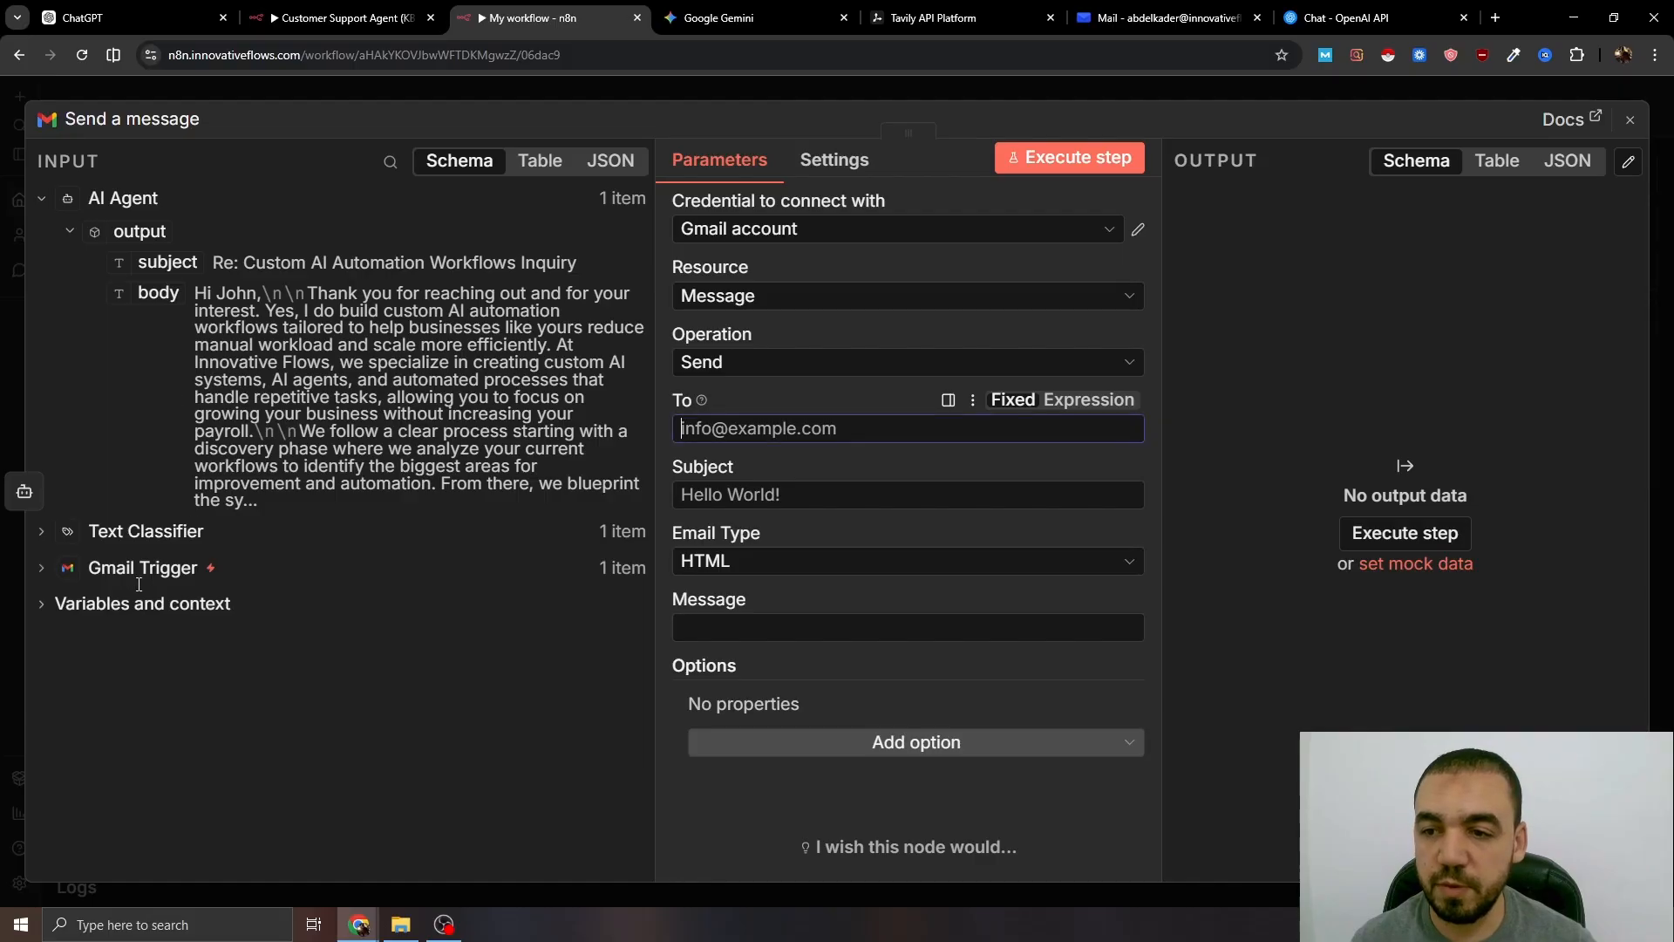
- Map To to the trigger's sender, Subject and Message to the agent's output, using Text type
click(102, 565)
scroll(103, 558, down, 10)
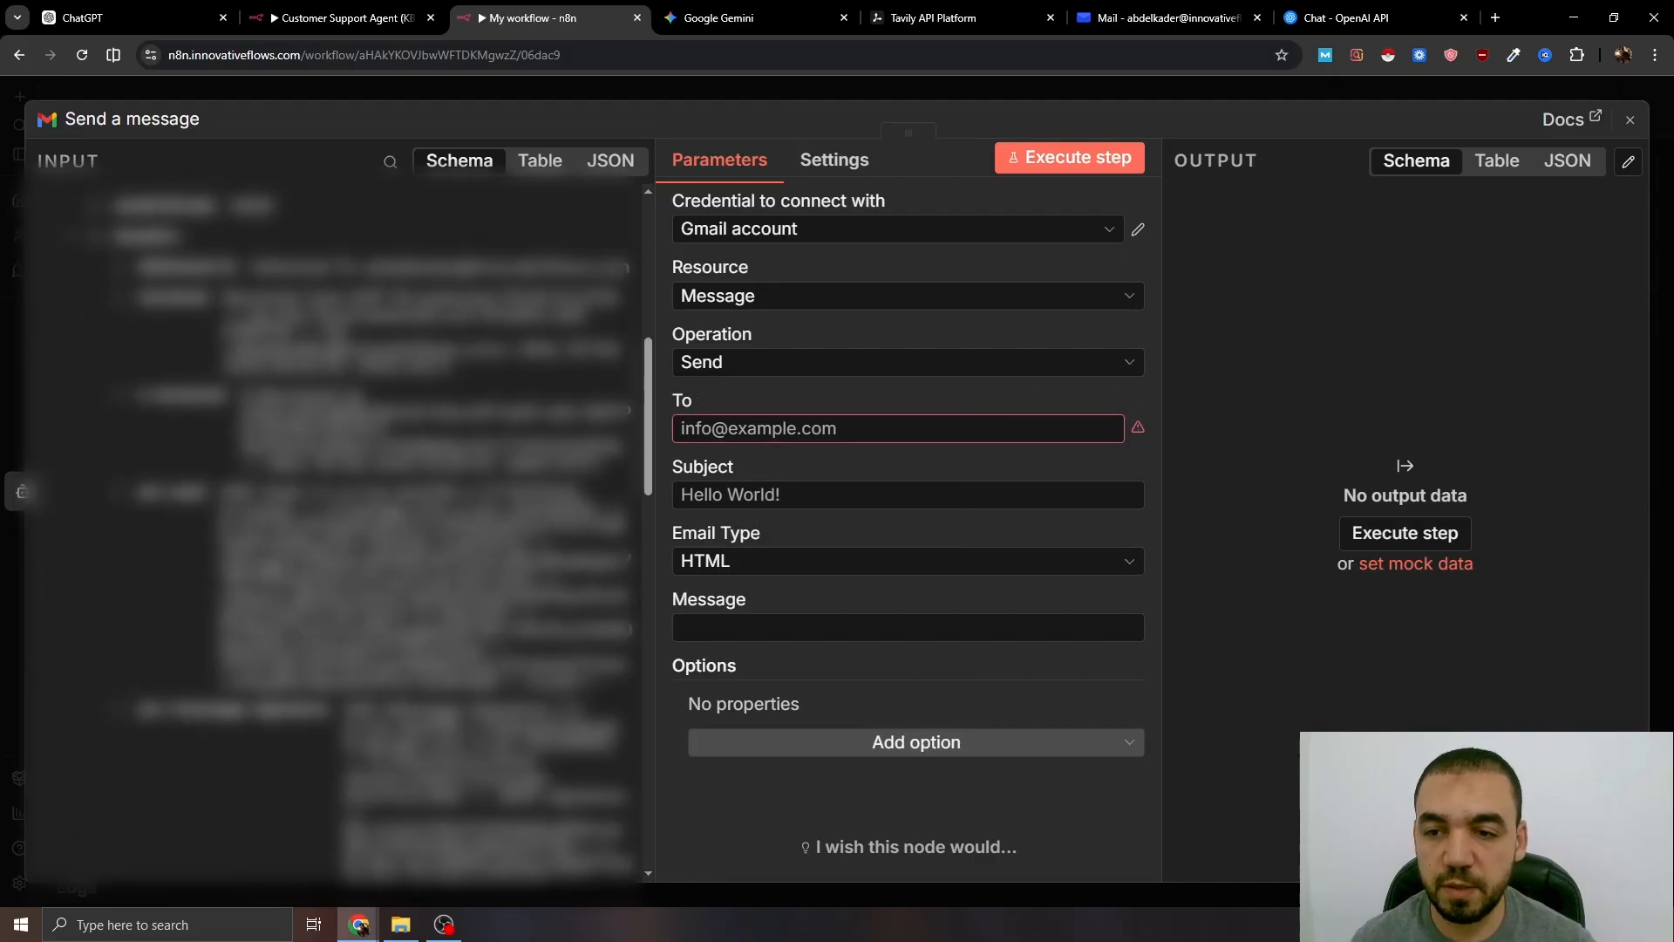
scroll(348, 541, down, 5)
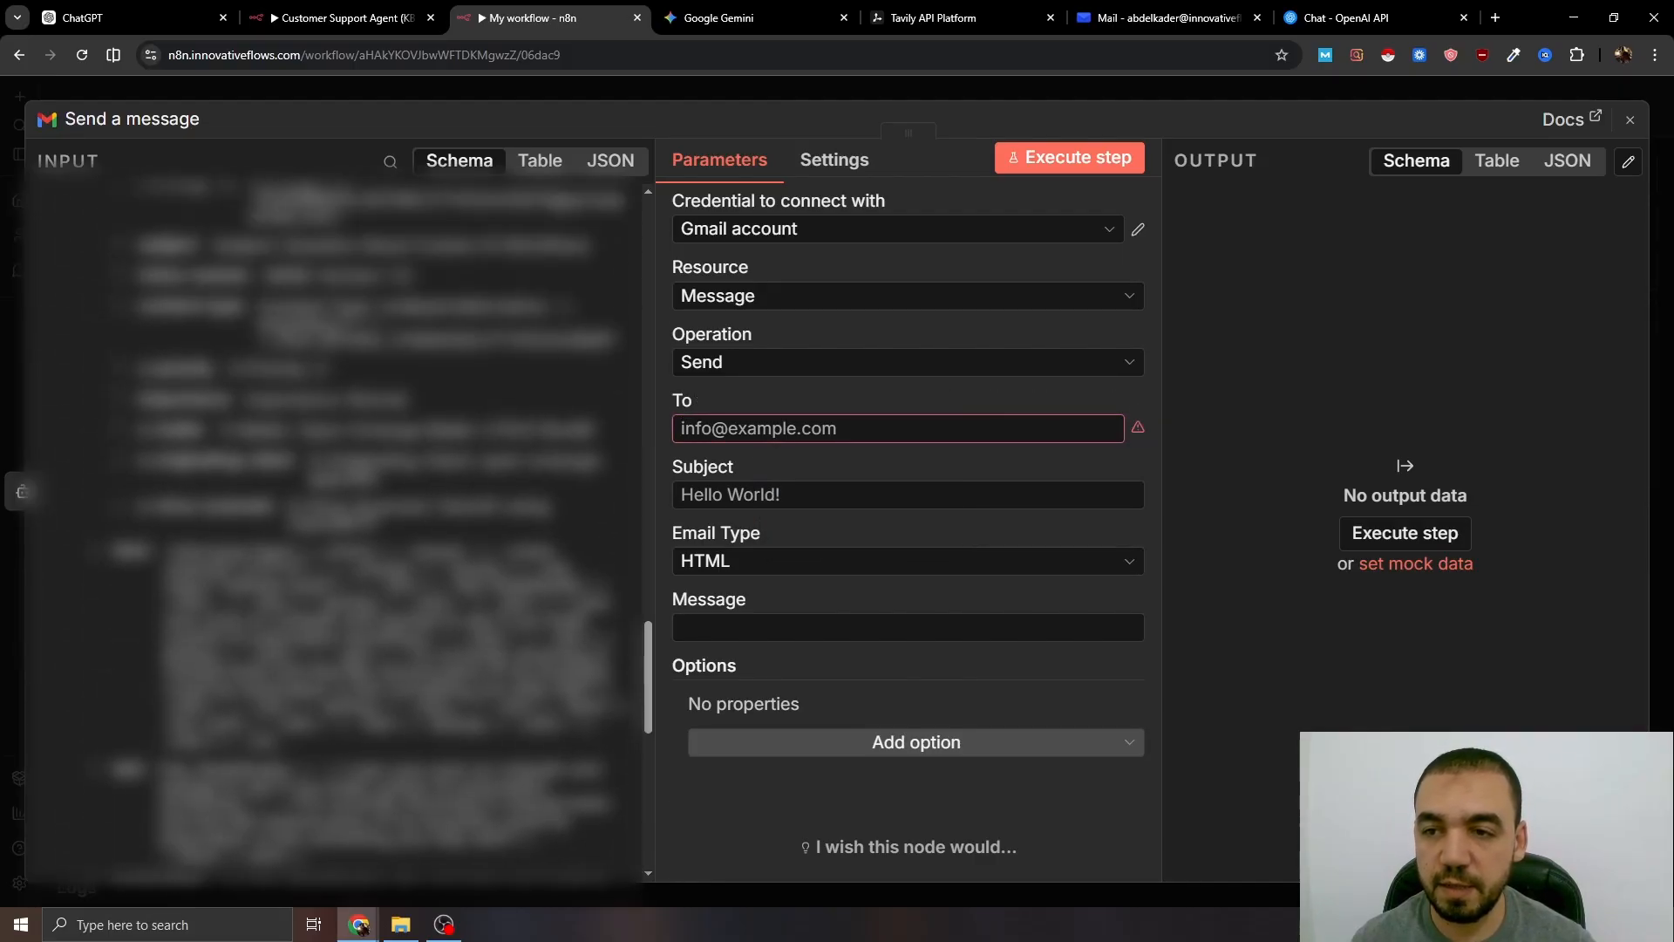
drag(220, 543, 767, 434)
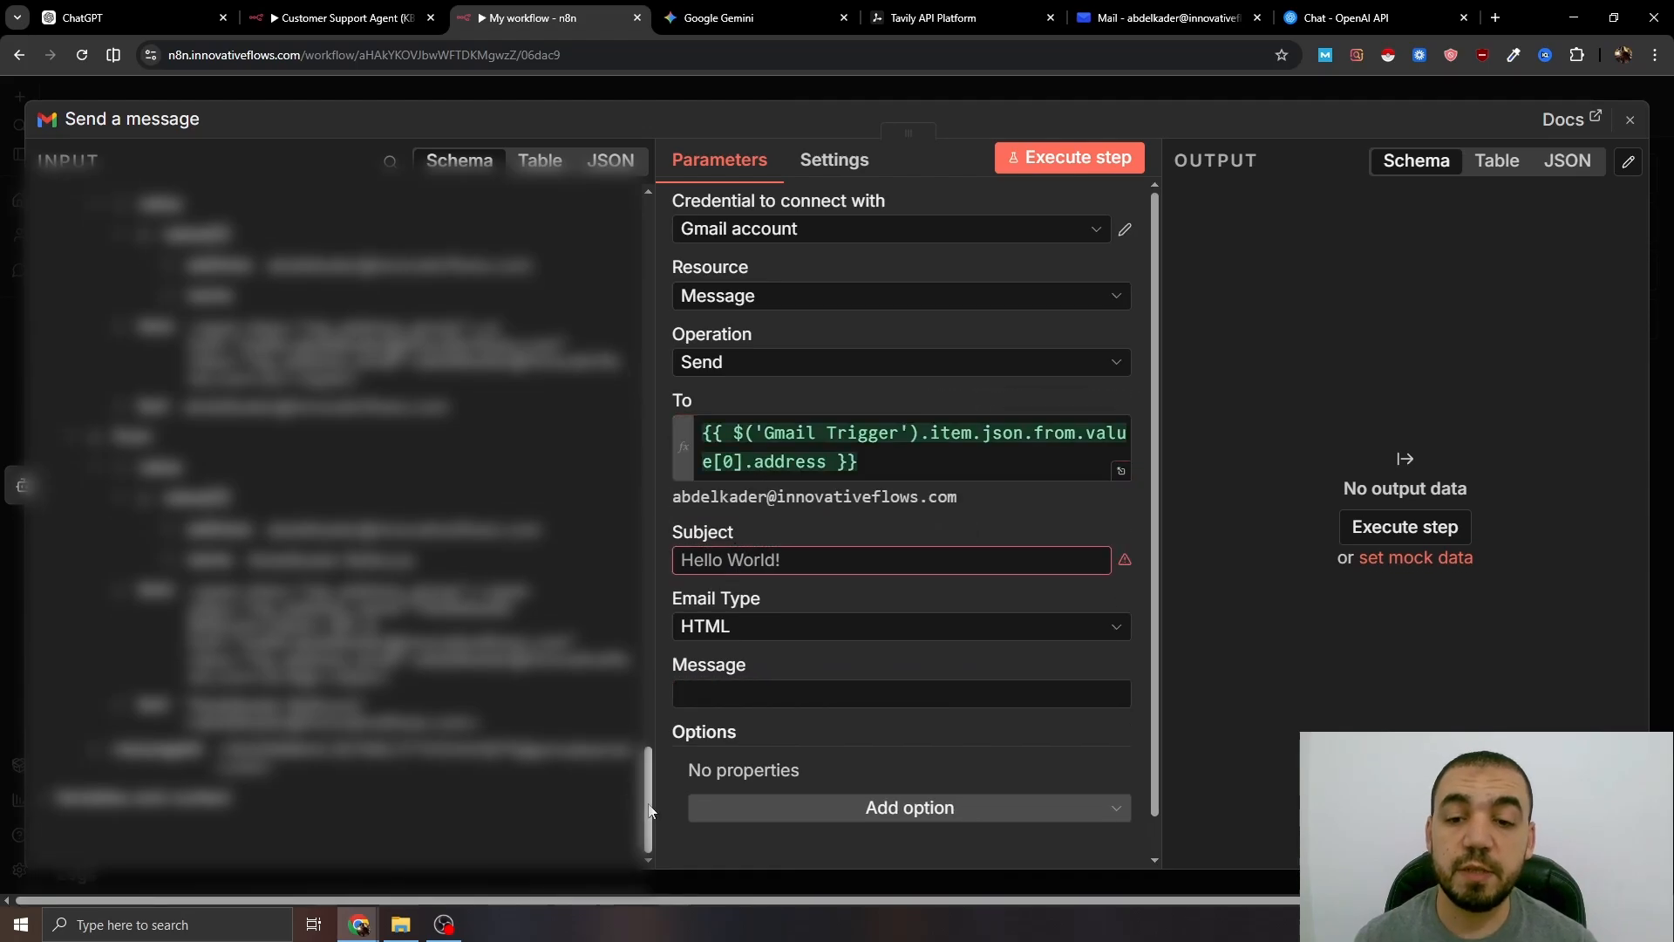
drag(641, 802, 641, 226)
drag(164, 266, 728, 562)
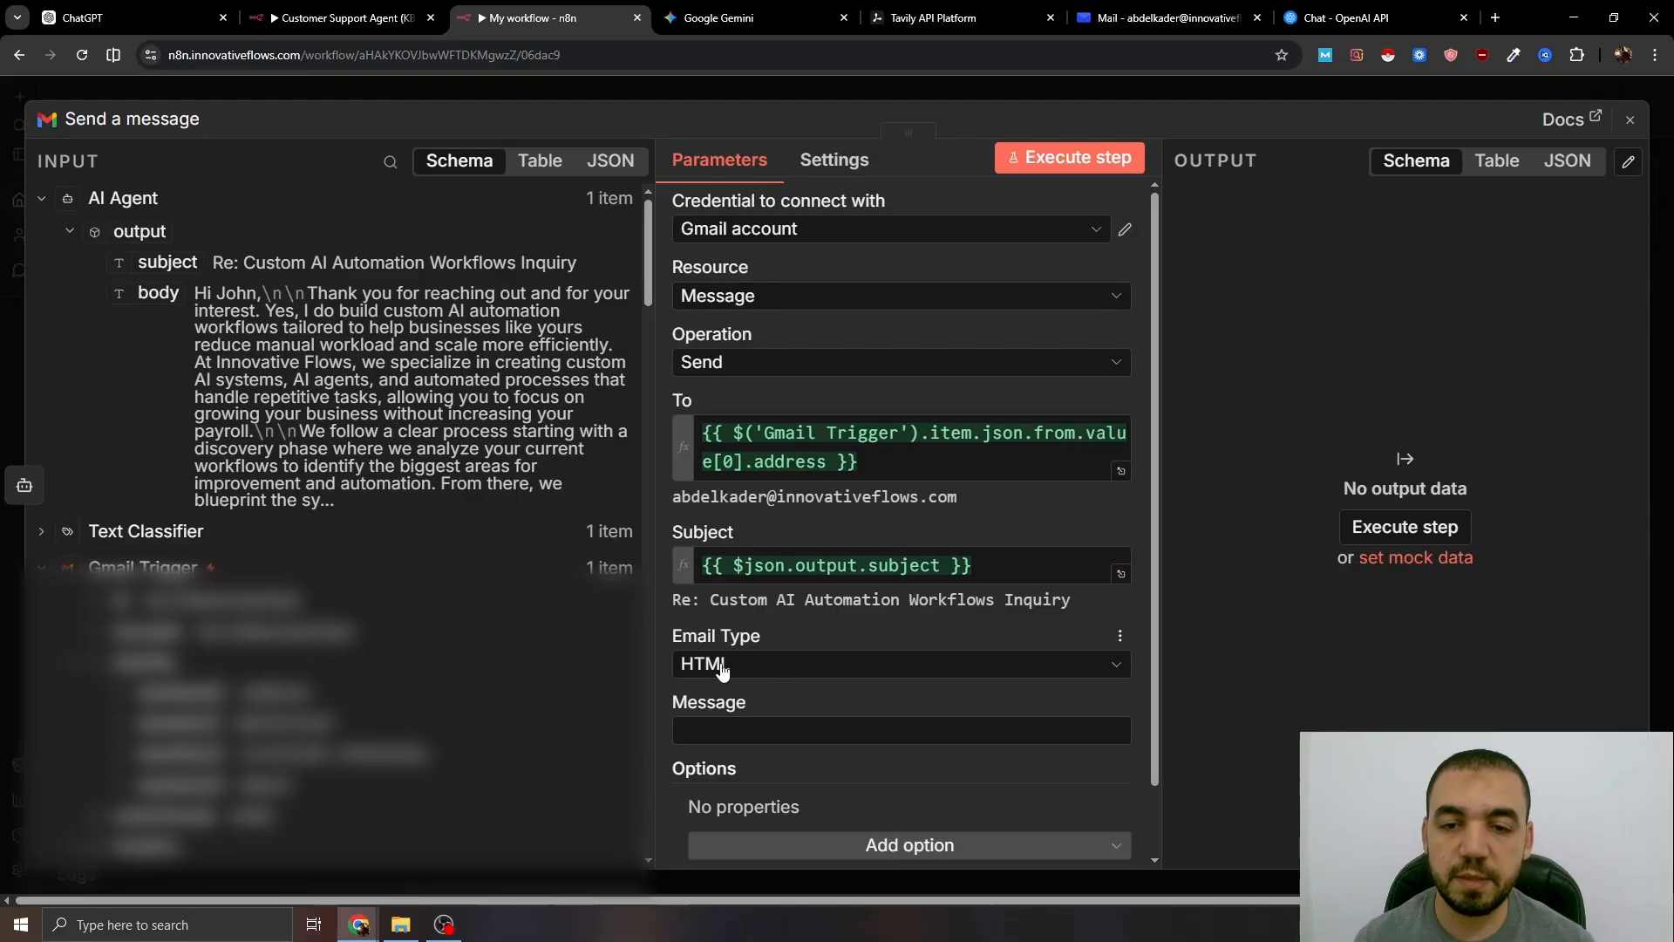
click(750, 667)
click(737, 702)
scroll(822, 658, down, 1)
click(745, 649)
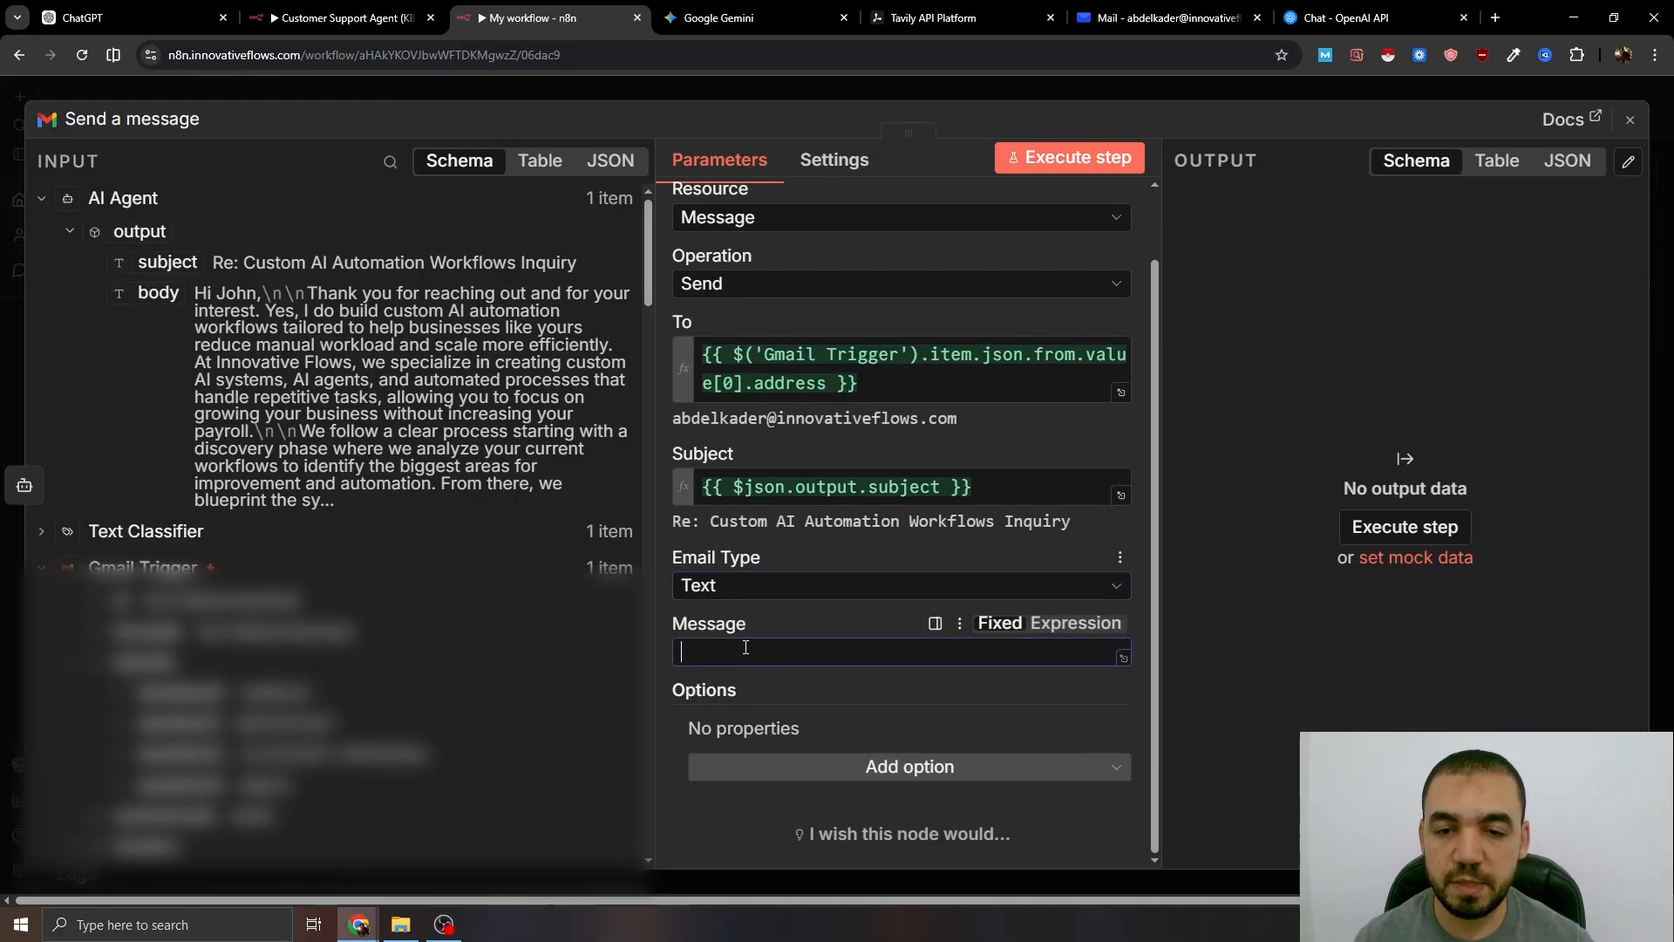
drag(157, 294, 702, 652)
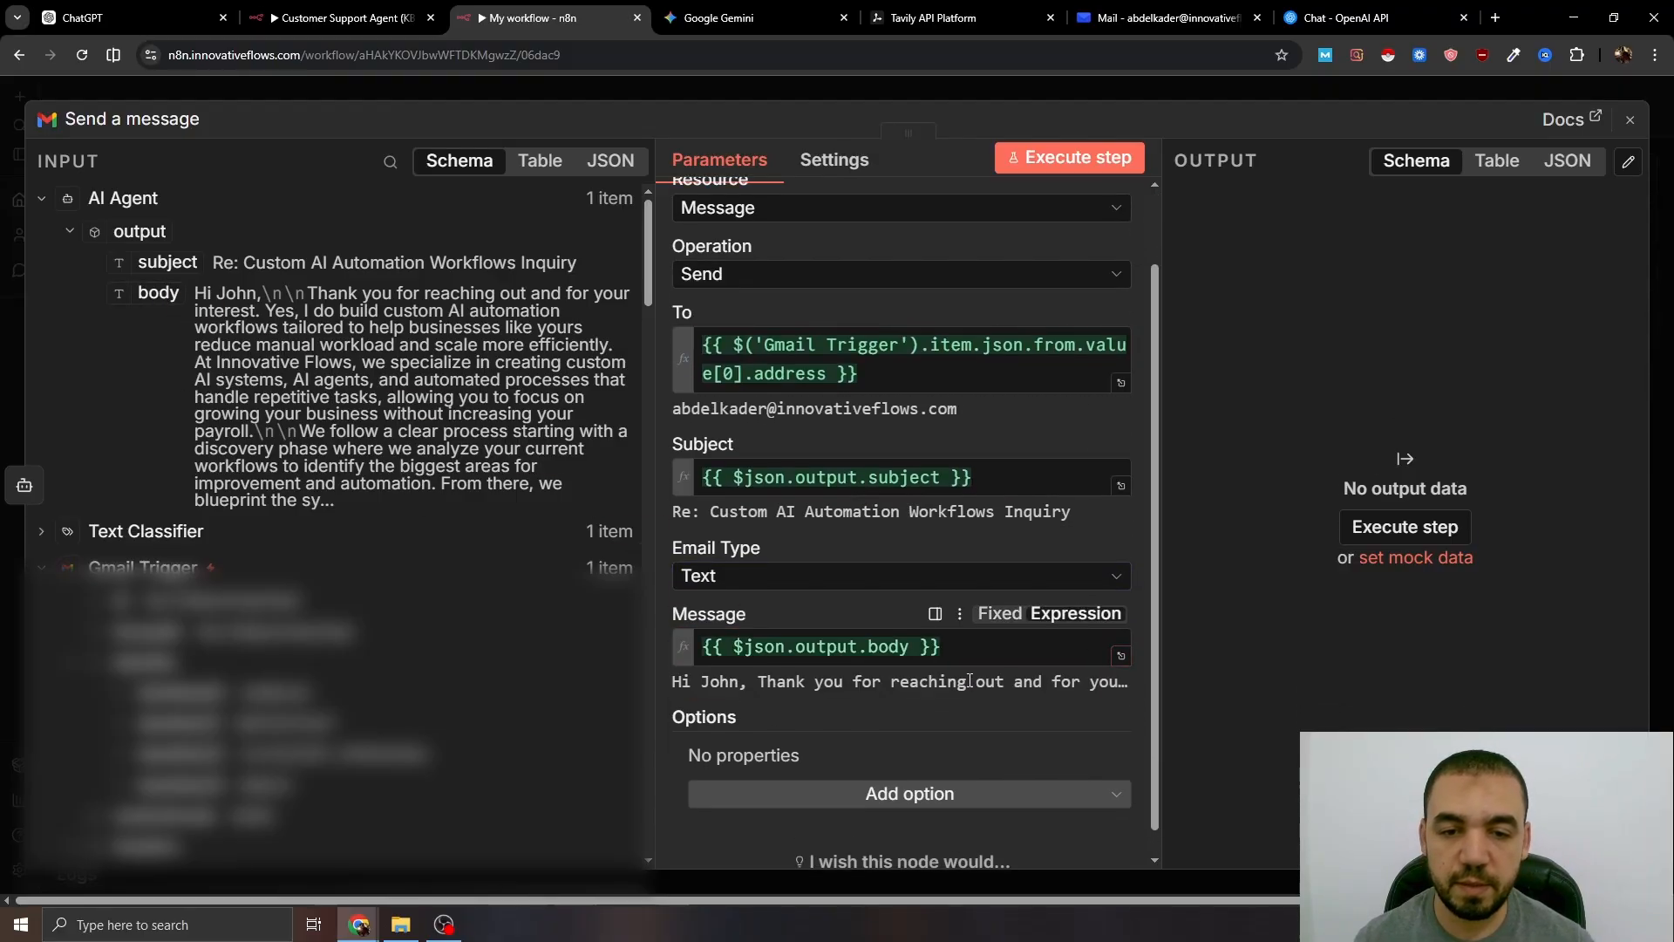
- Add the Append n8n Attribution option and a sender display name, then execute the whole workflow
click(898, 793)
click(797, 650)
scroll(898, 603, down, 1)
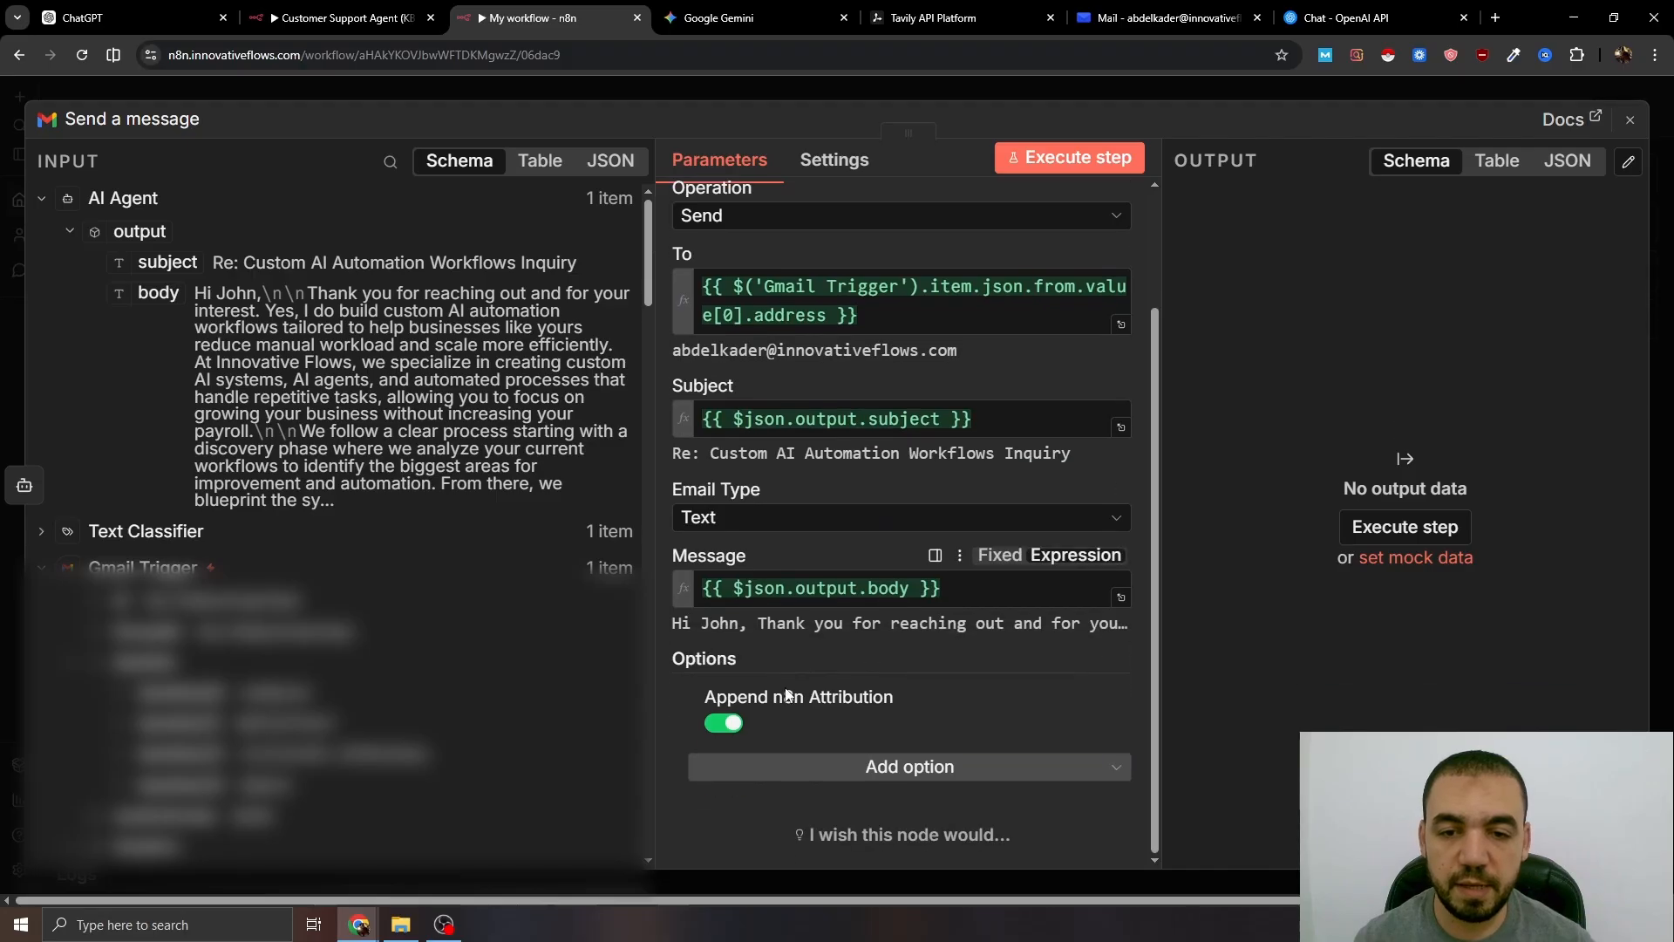
click(908, 766)
click(778, 659)
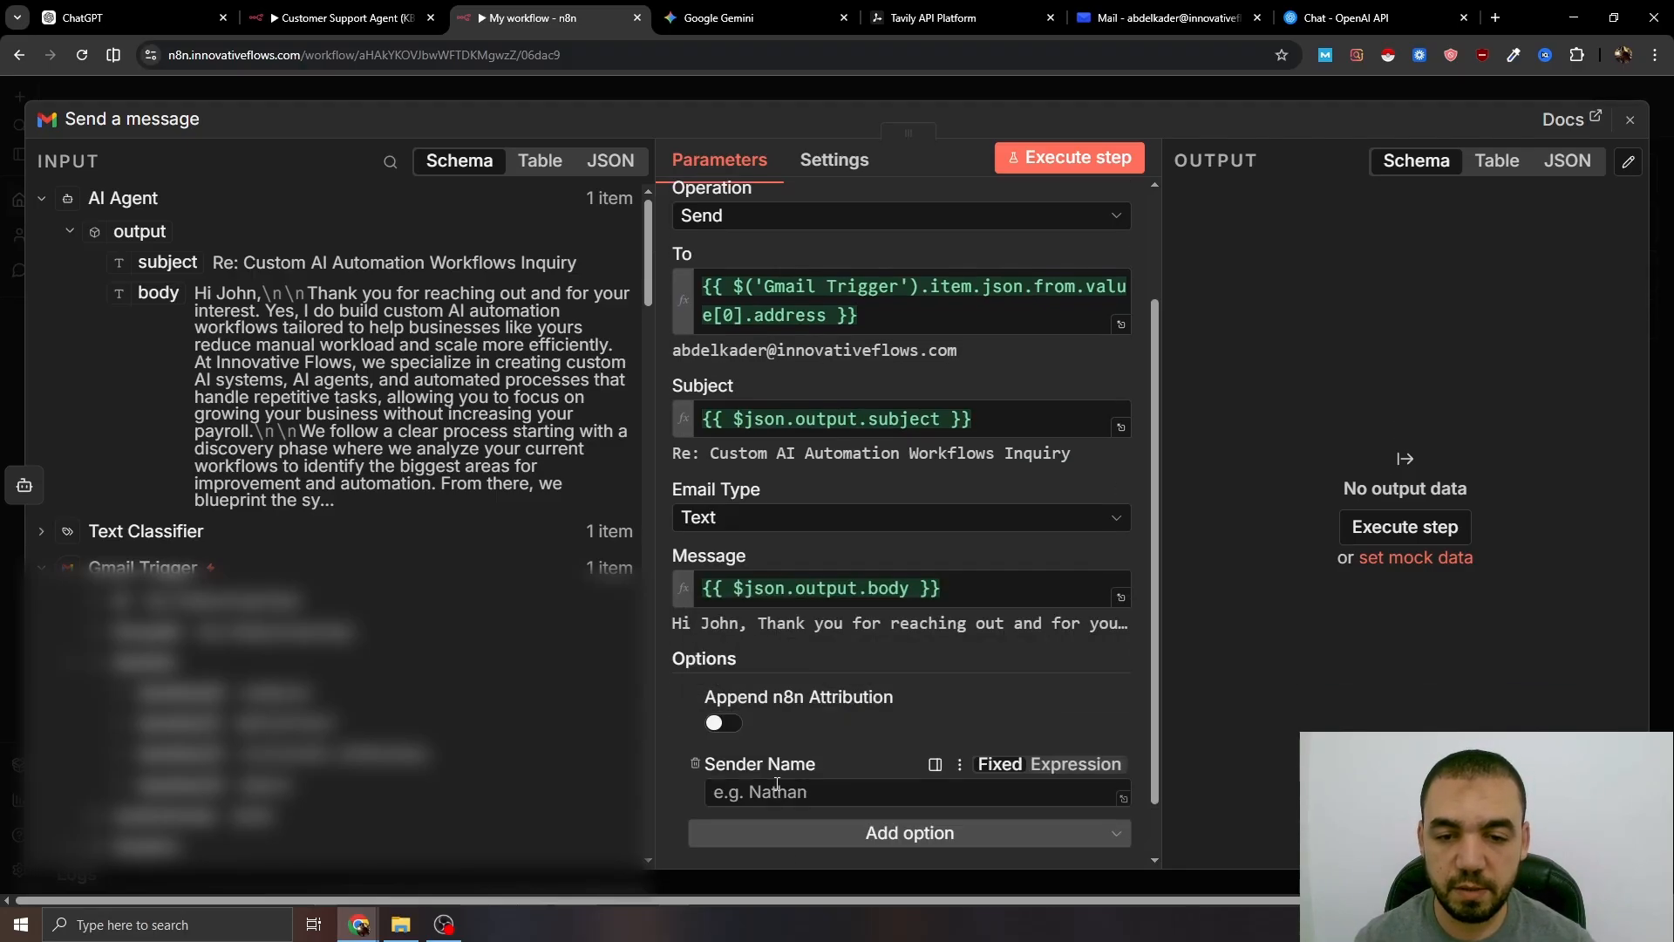
click(762, 792)
text(Abdelkader)
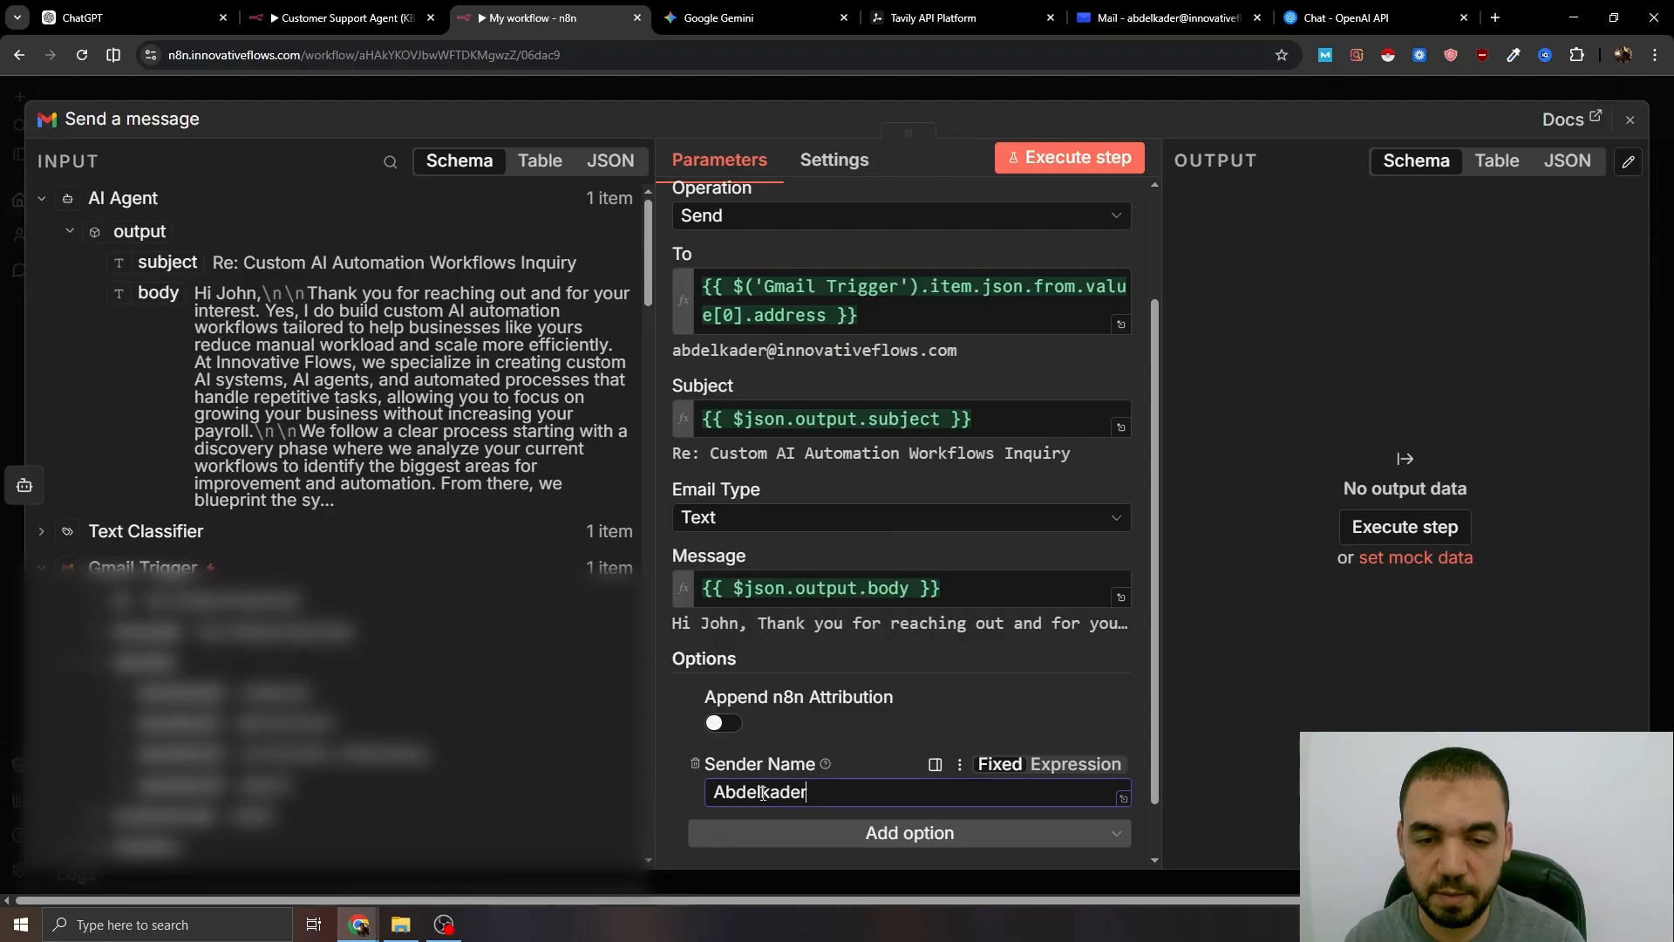
text( Bellouza)
scroll(1123, 201, down, 1)
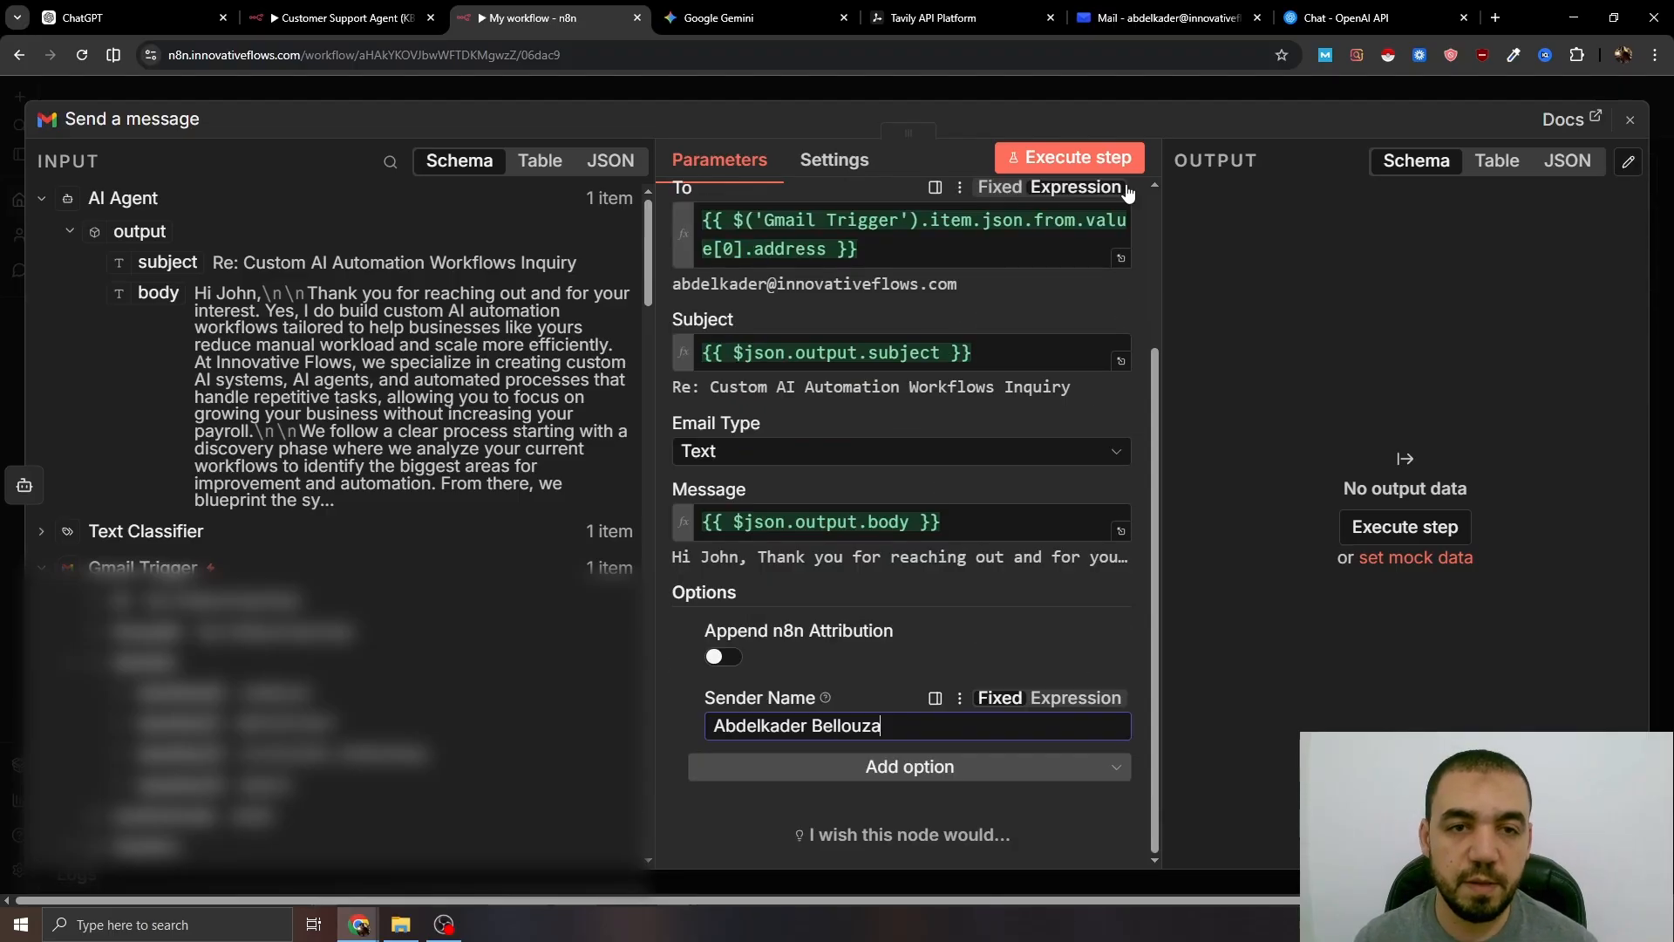
click(1123, 97)
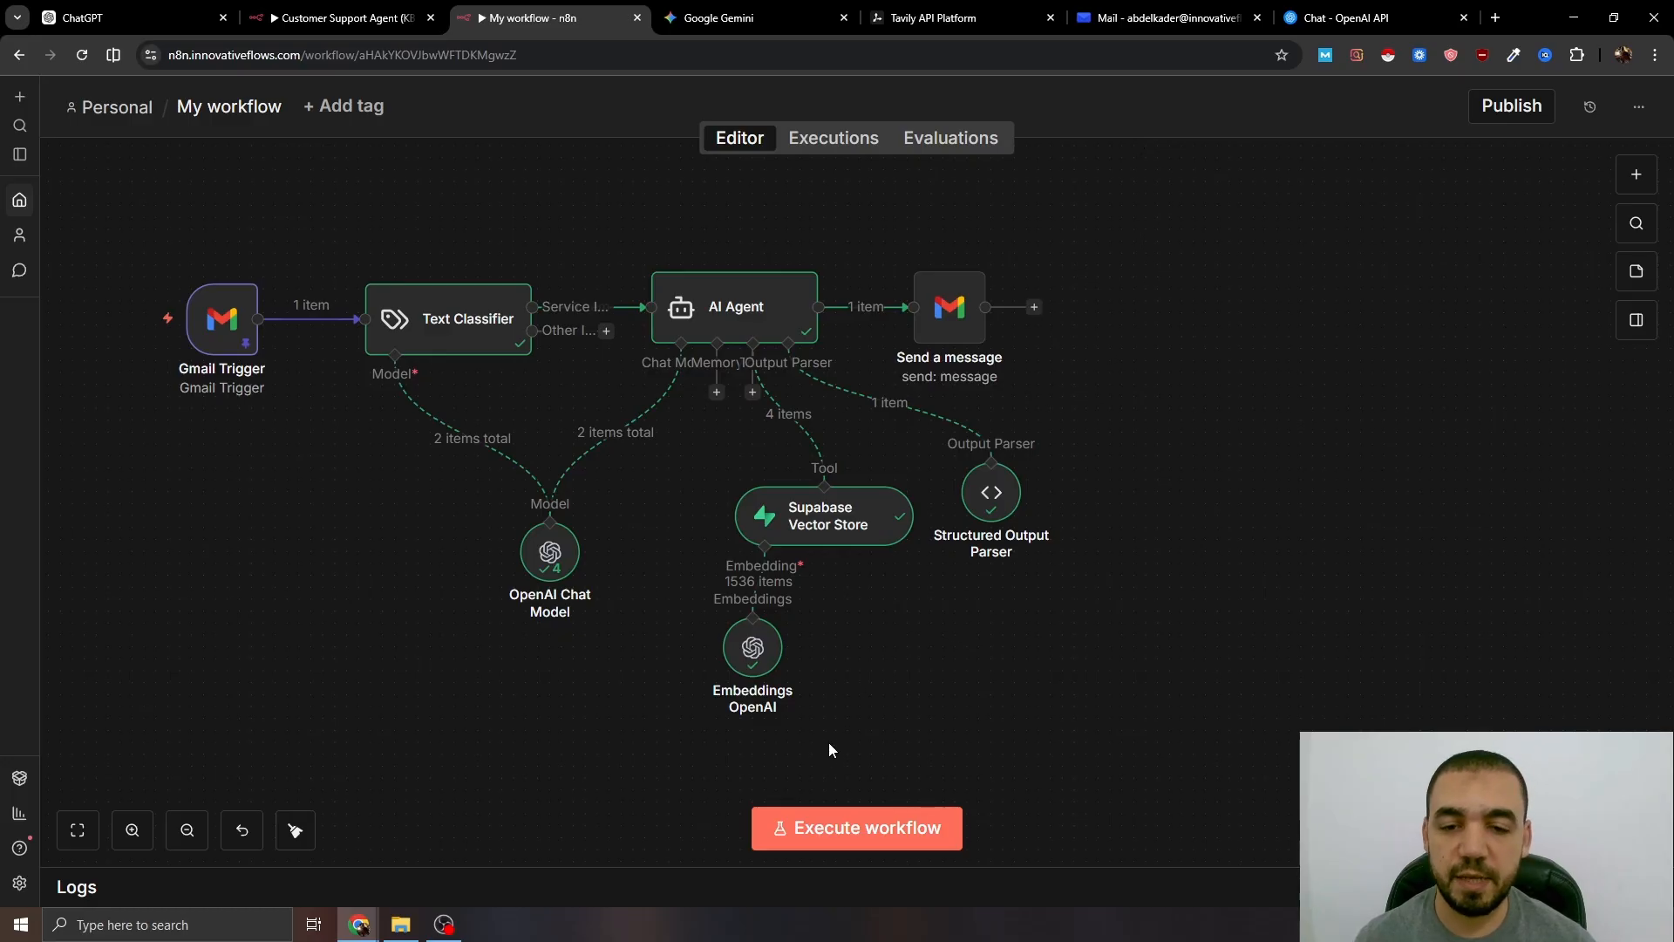
click(824, 827)
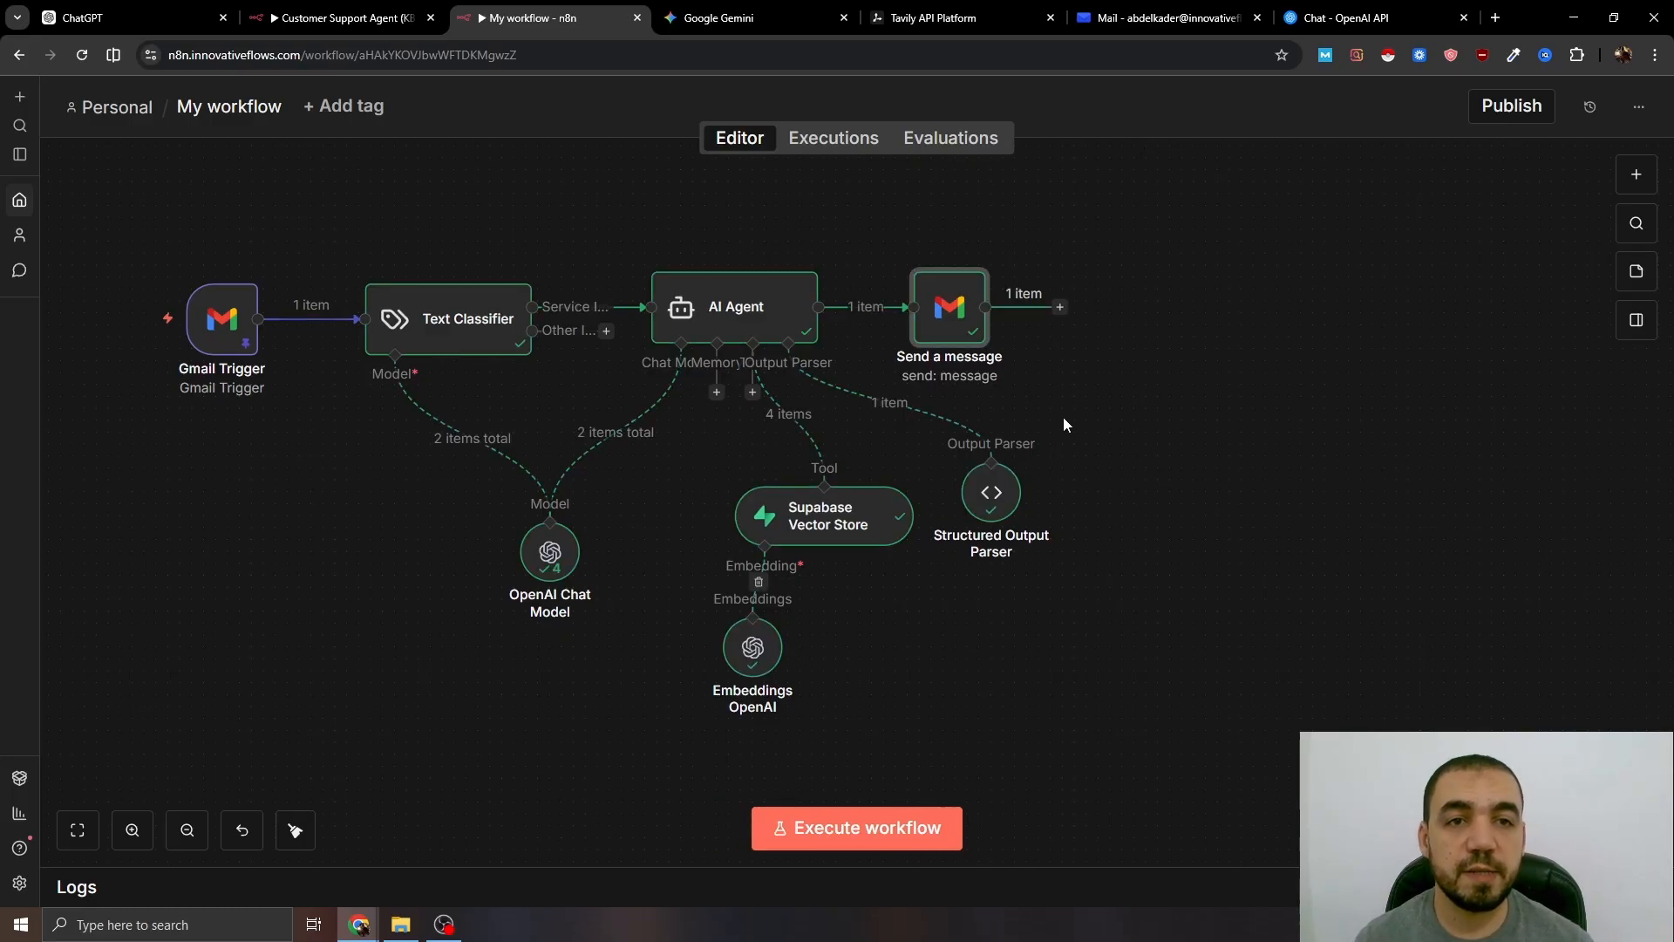
click(1167, 18)
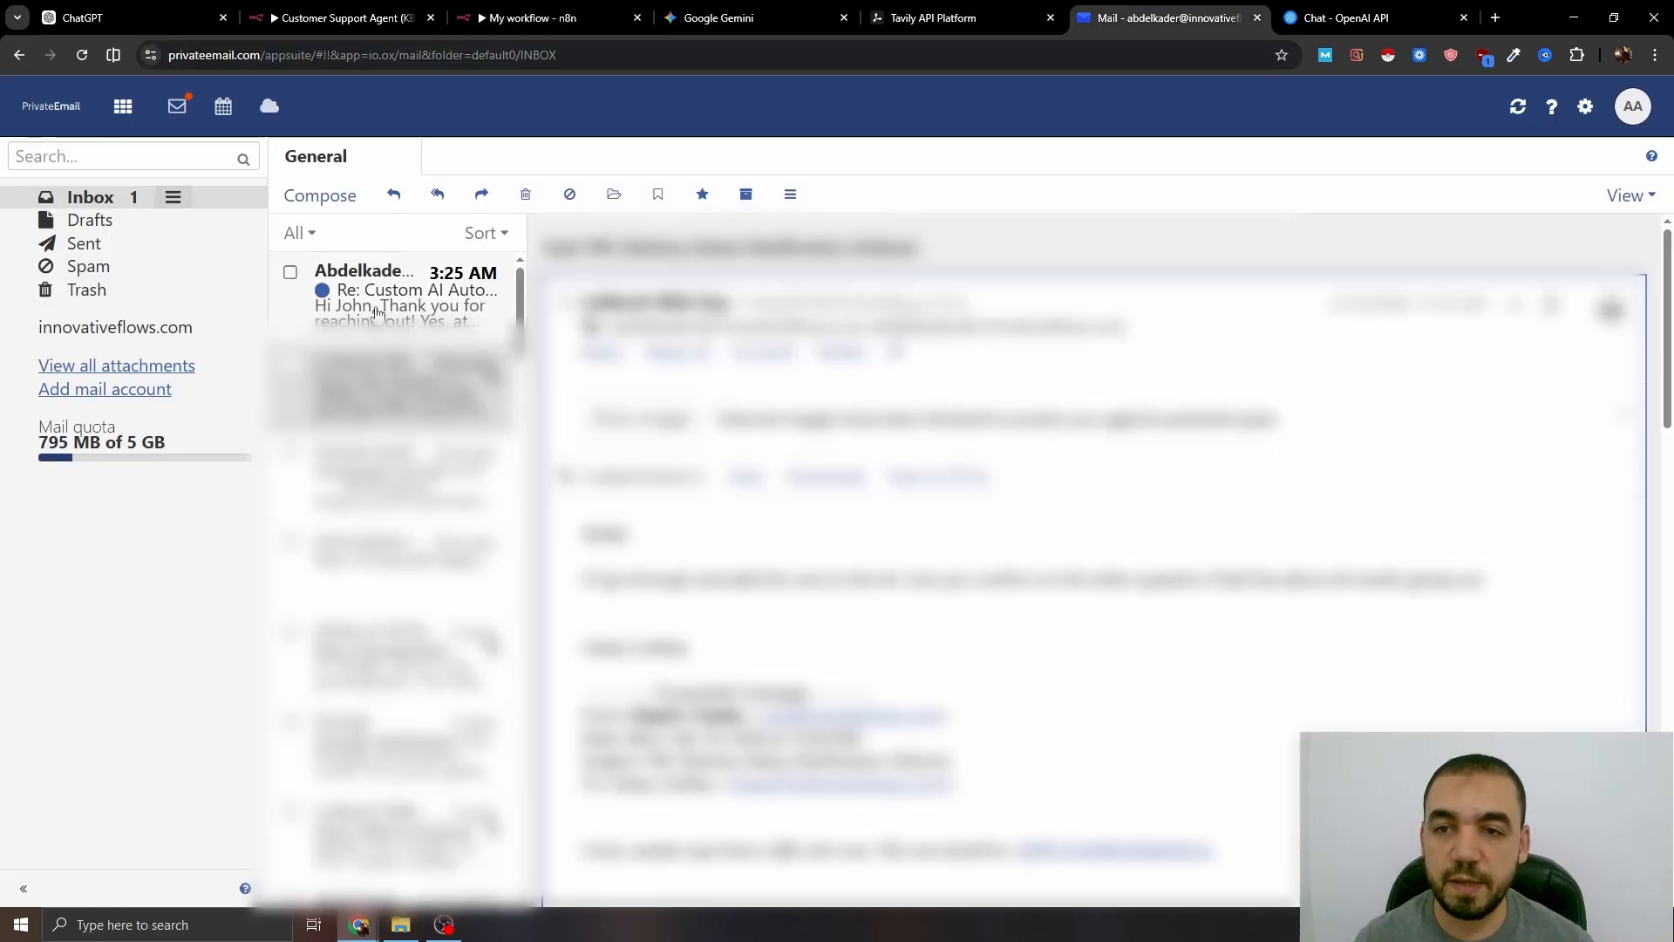
- Read the newest inbox reply offering AI automation services and a free audit, then return to n8n
click(353, 291)
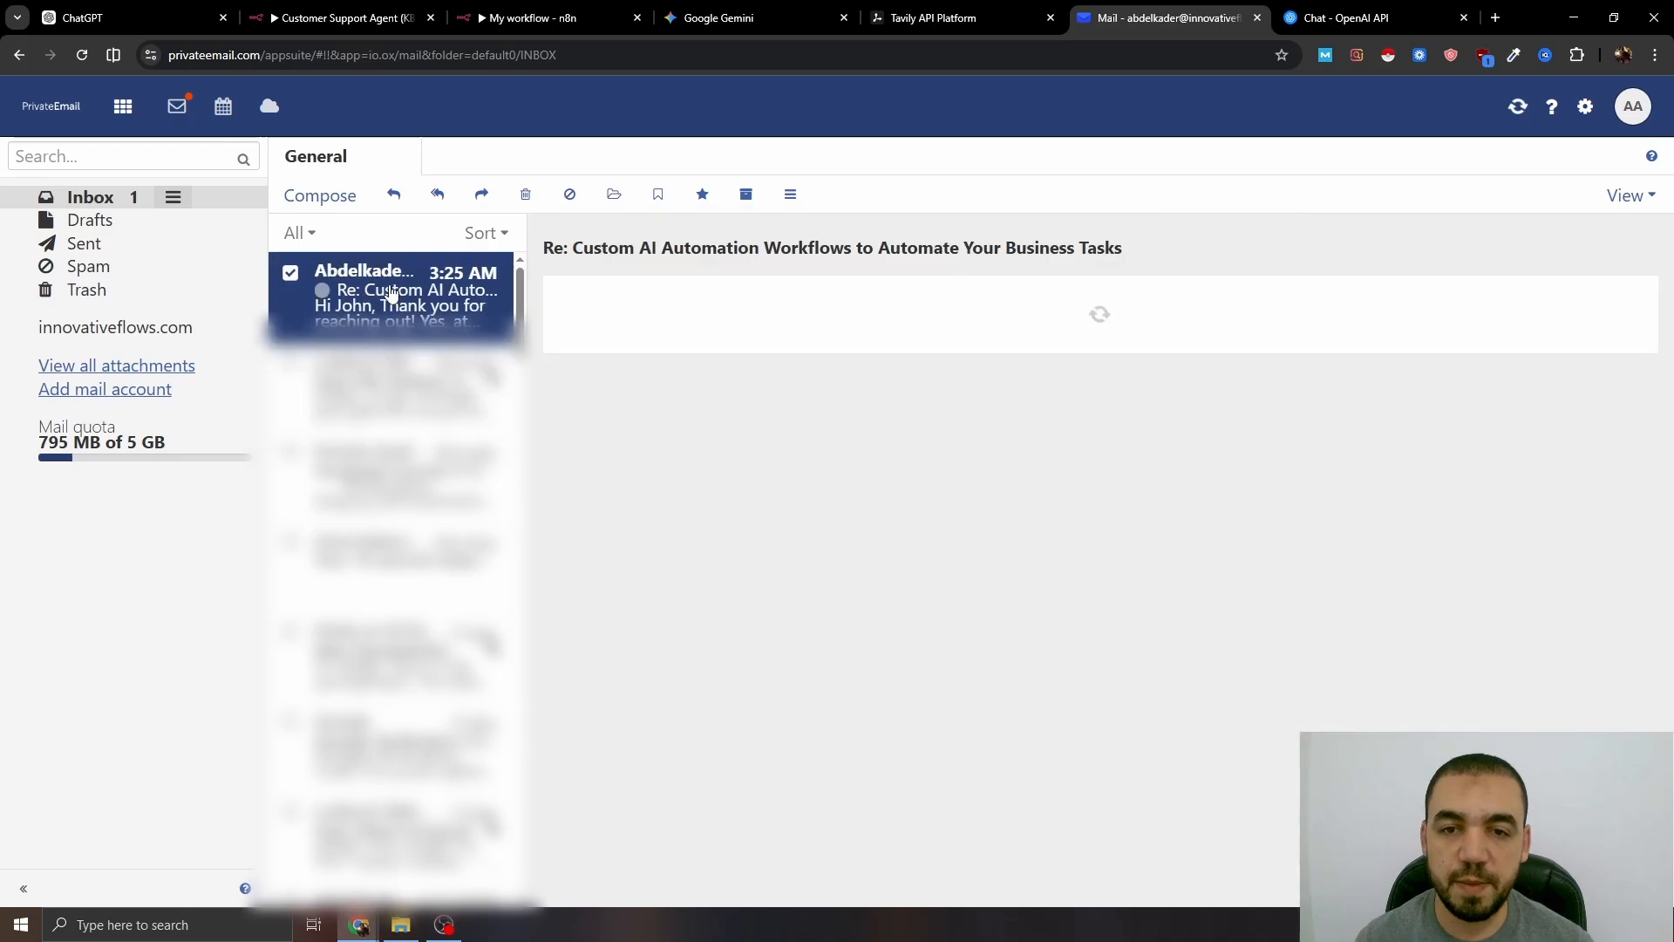
scroll(880, 517, down, 3)
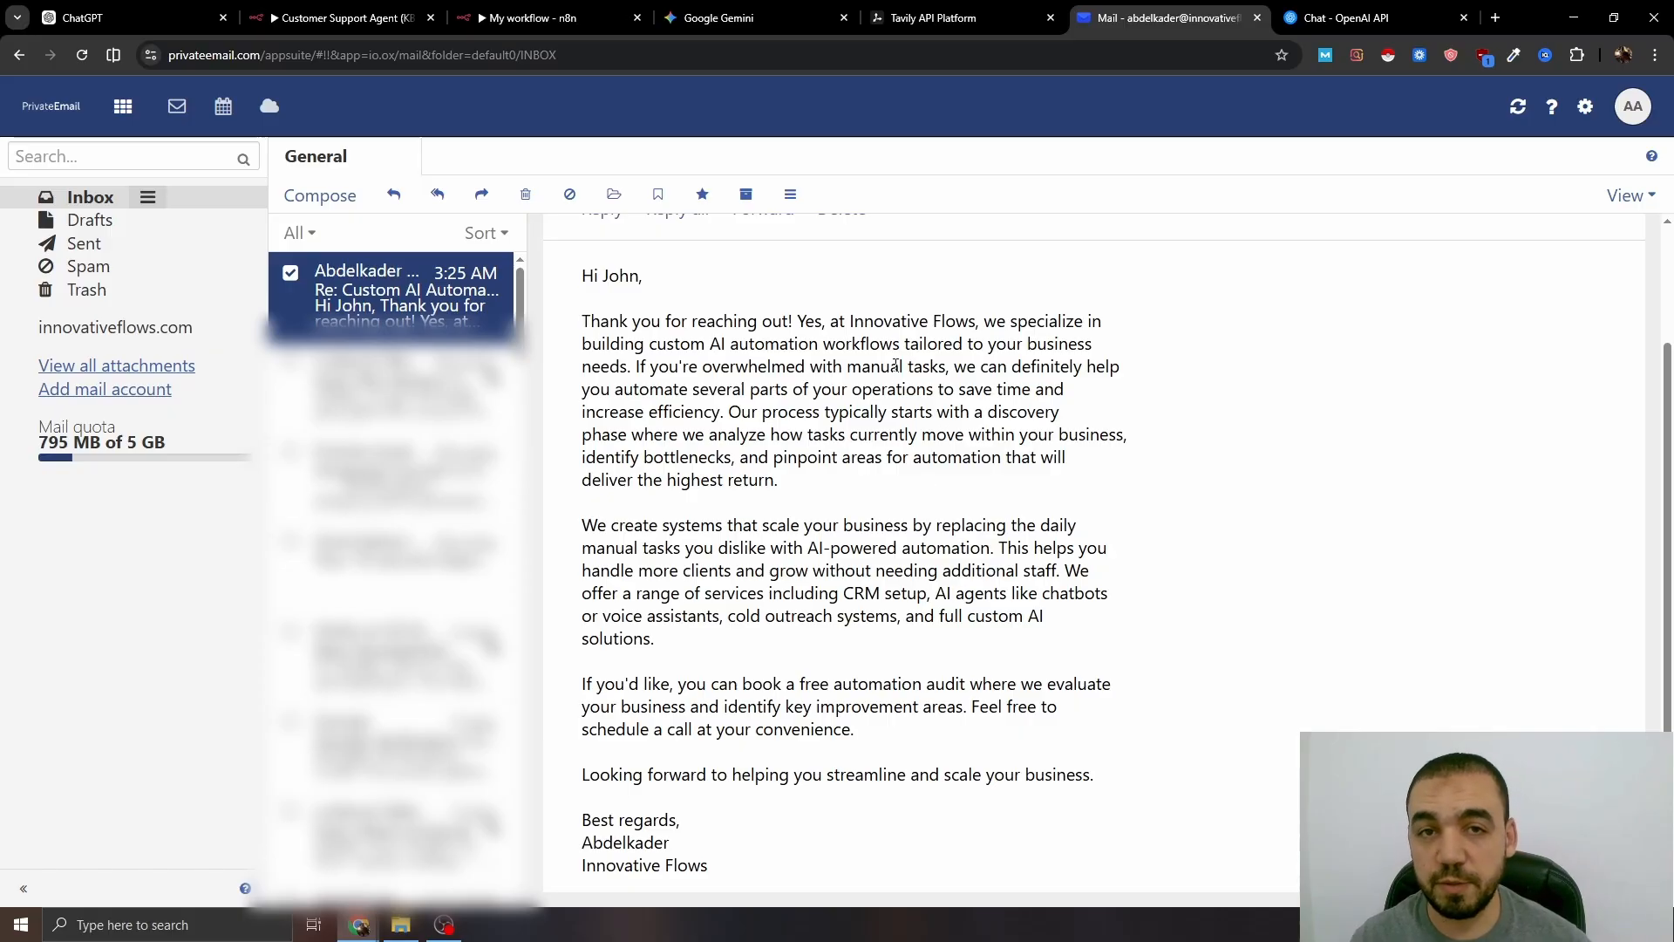
key(ctrl+3)
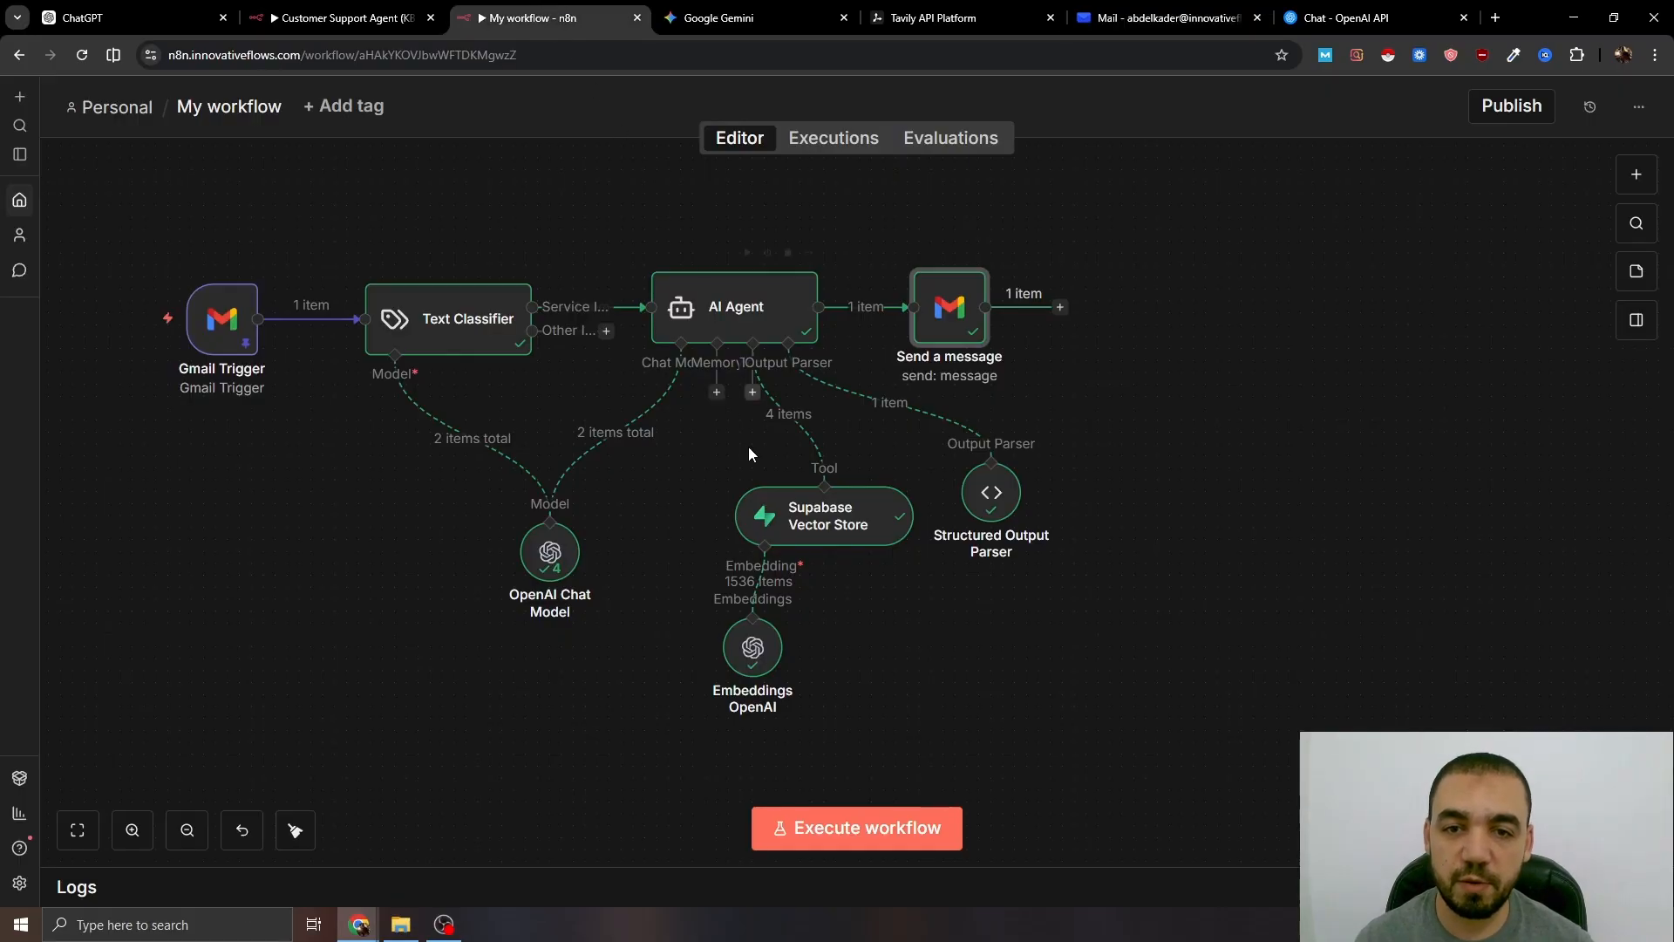
double_click(729, 323)
scroll(750, 424, down, 3)
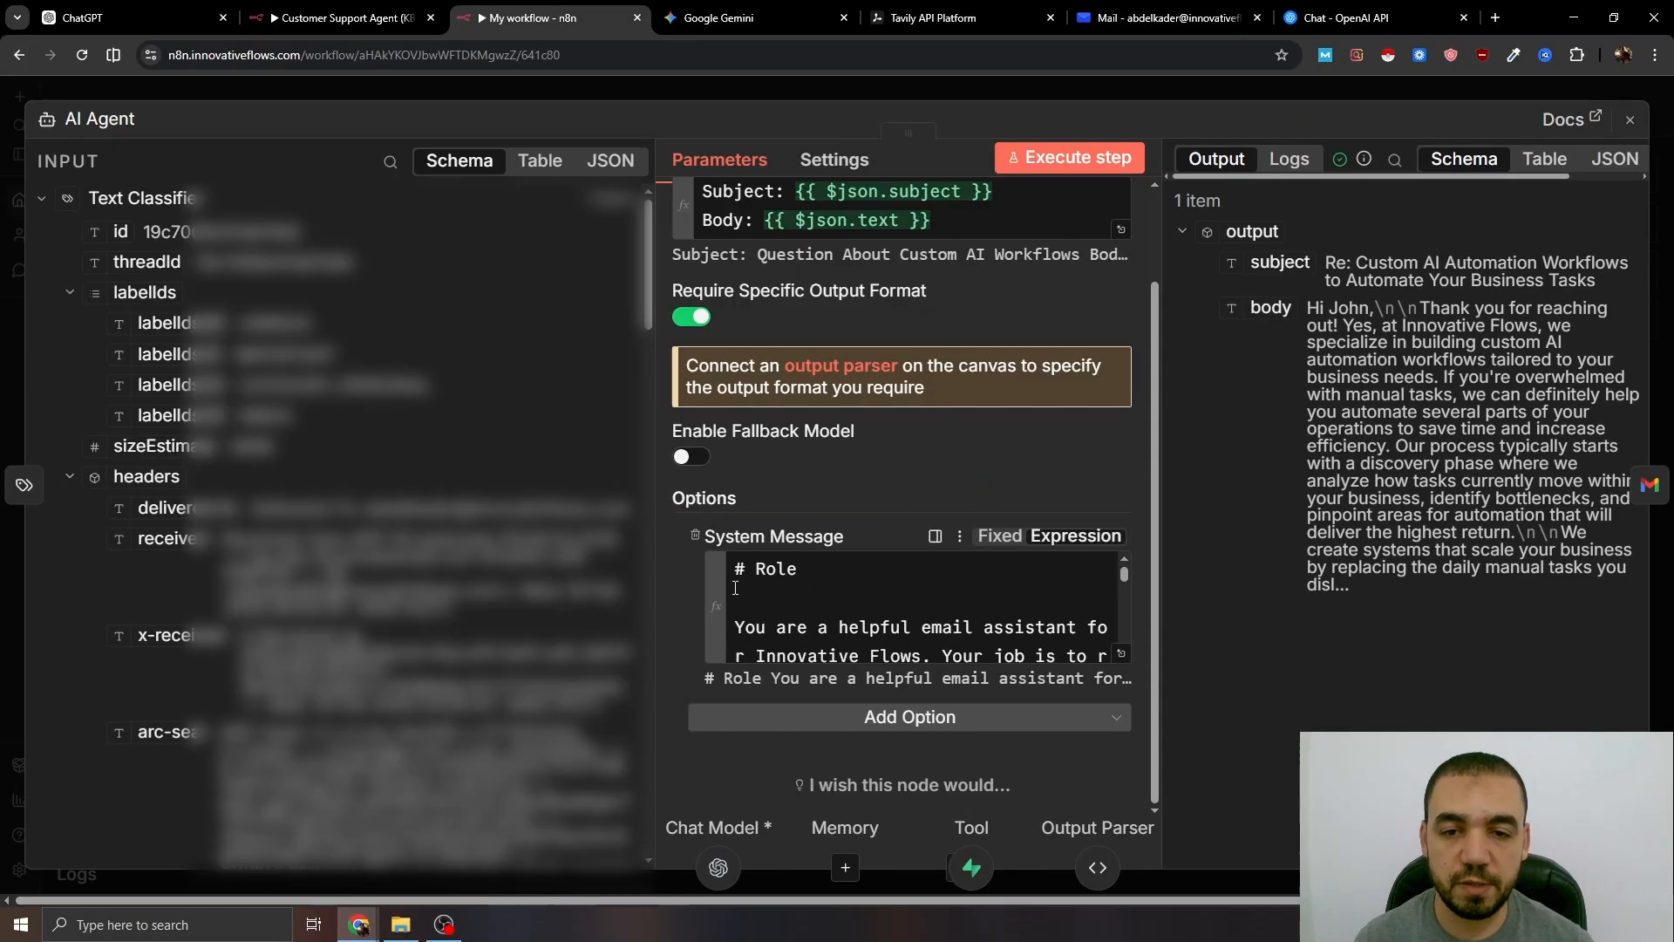
click(1116, 660)
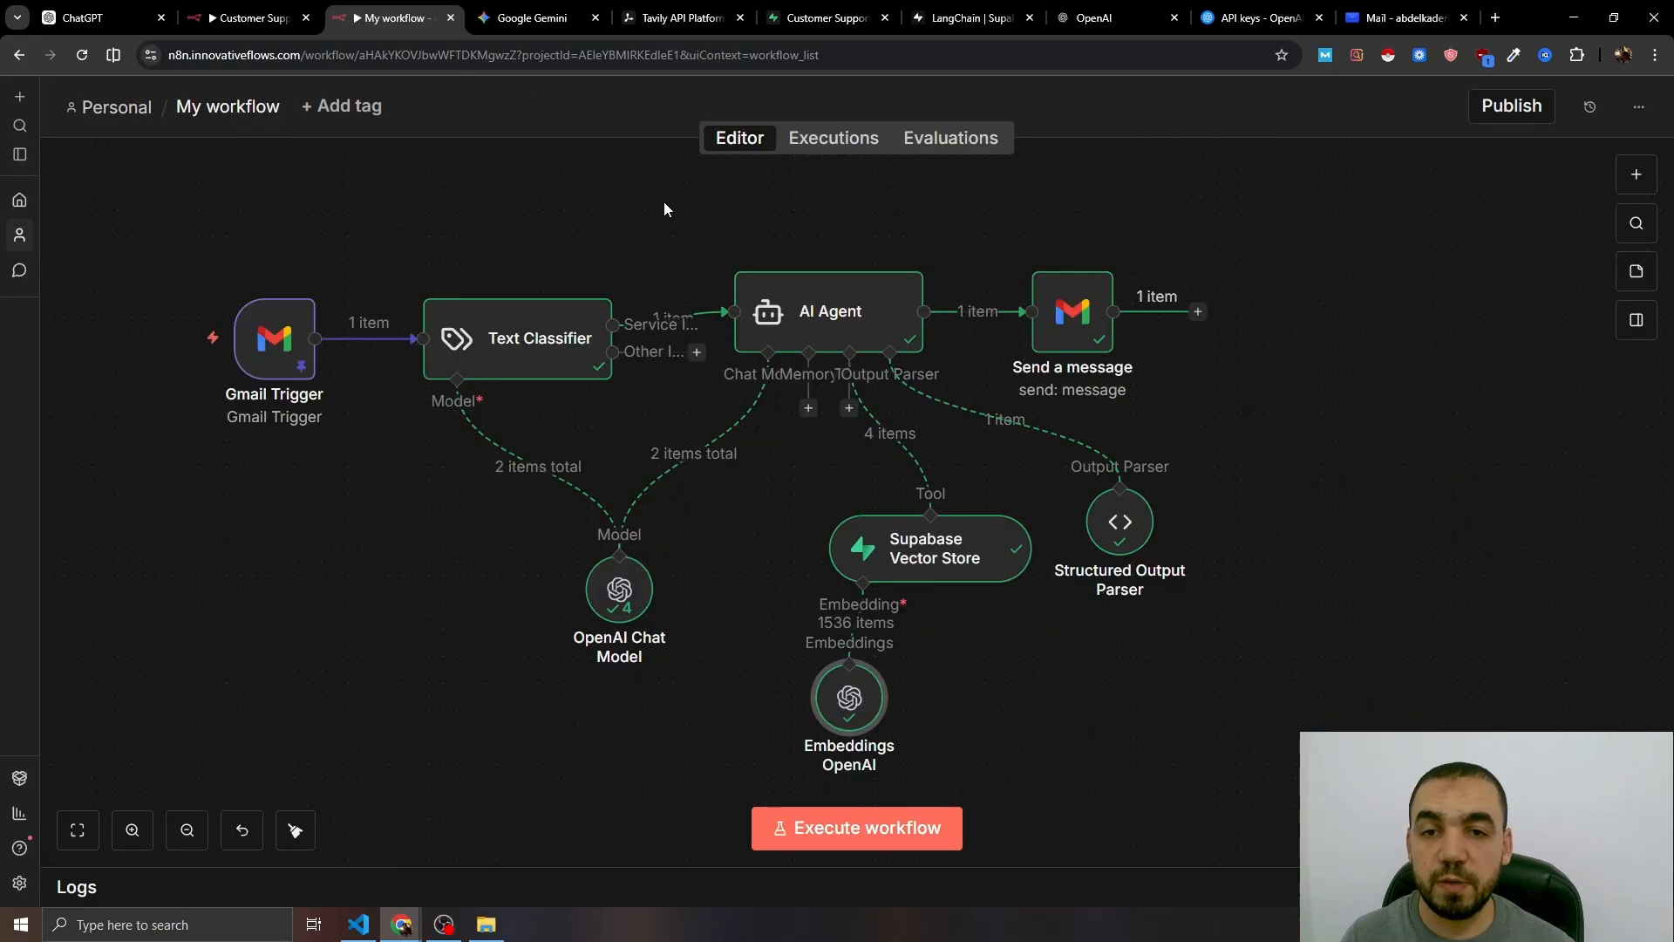
mouse_move(172, 389)
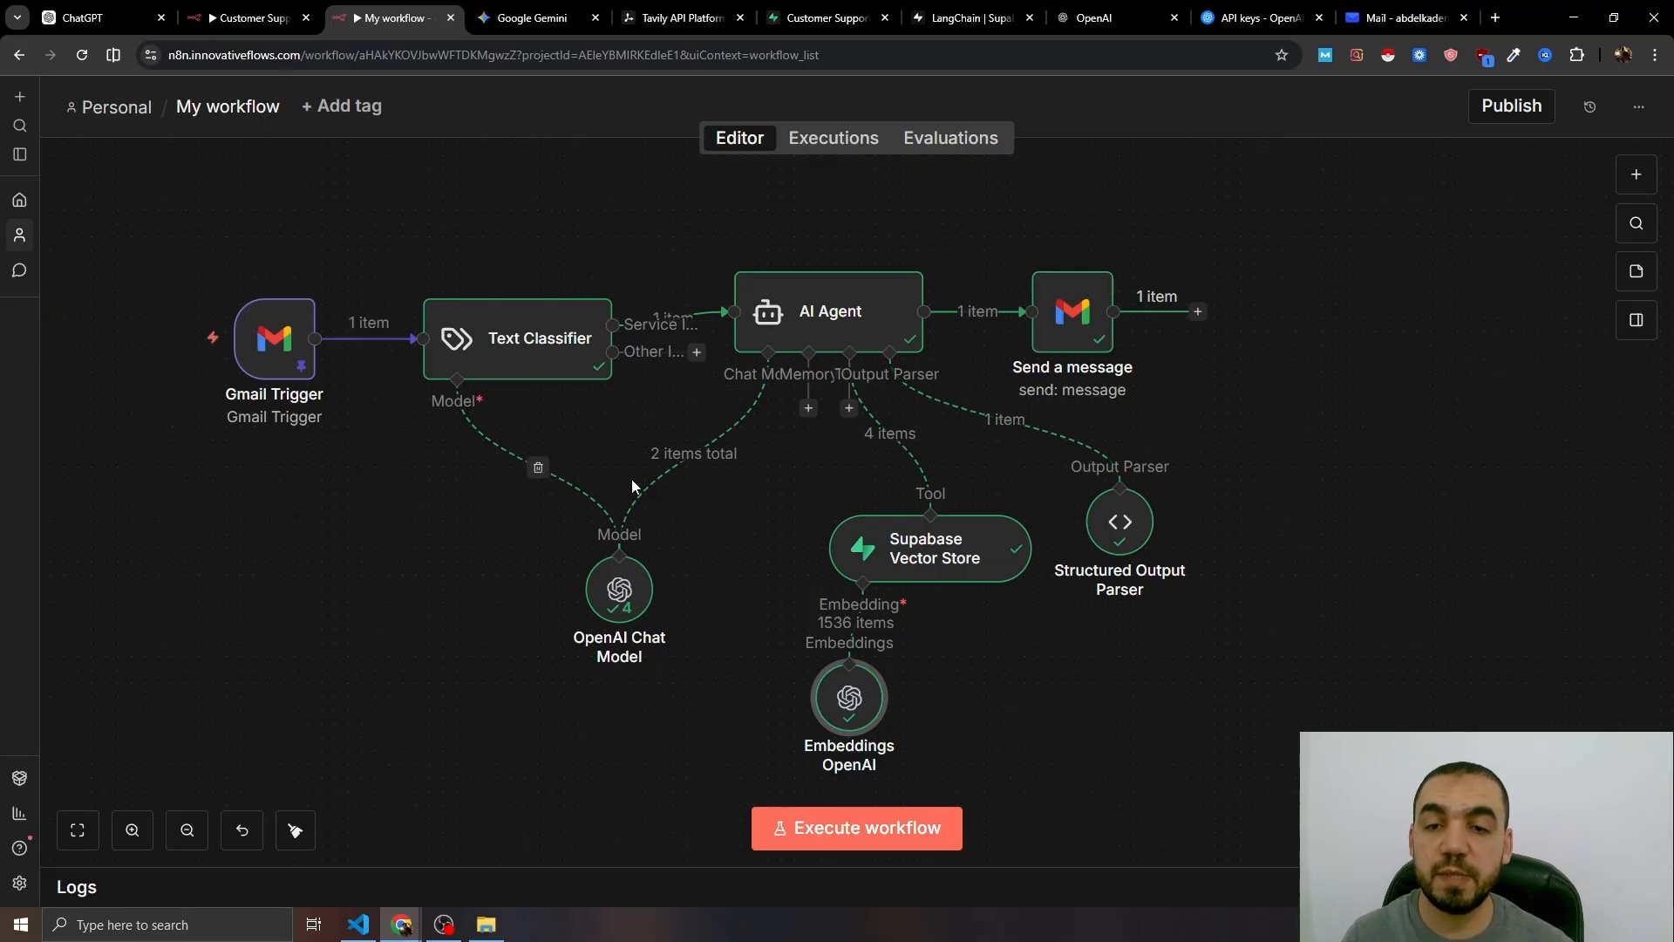
- Add a Gmail 'Send a message' node to the Text Classifier's Other output
click(696, 353)
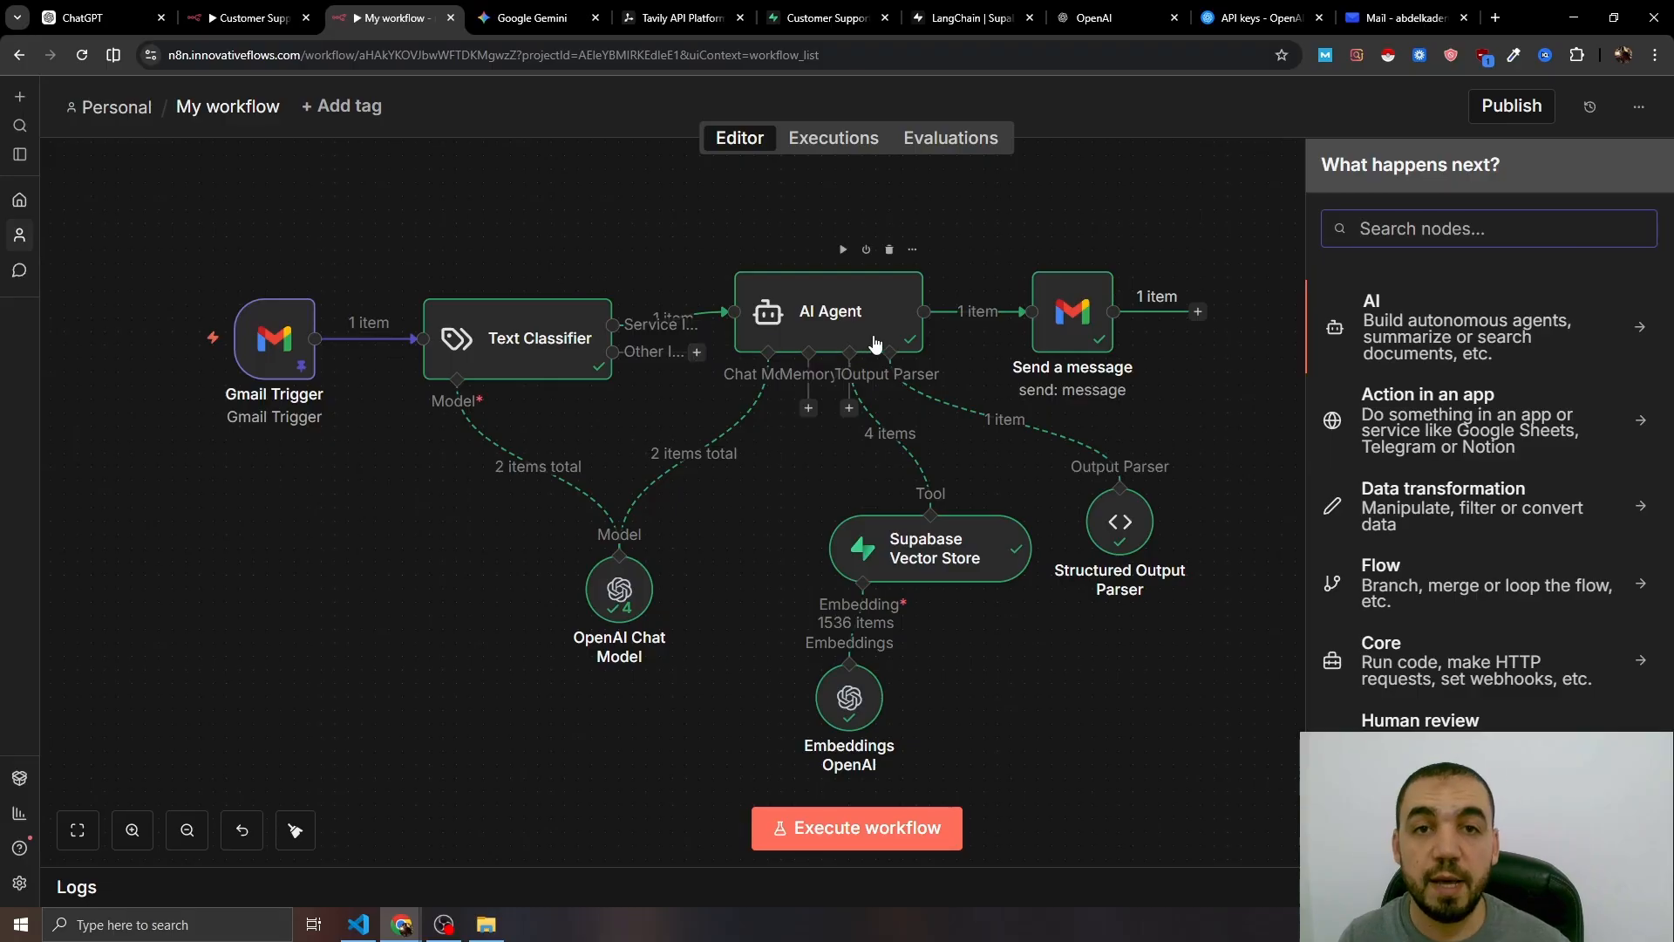
text(gmail)
click(1421, 323)
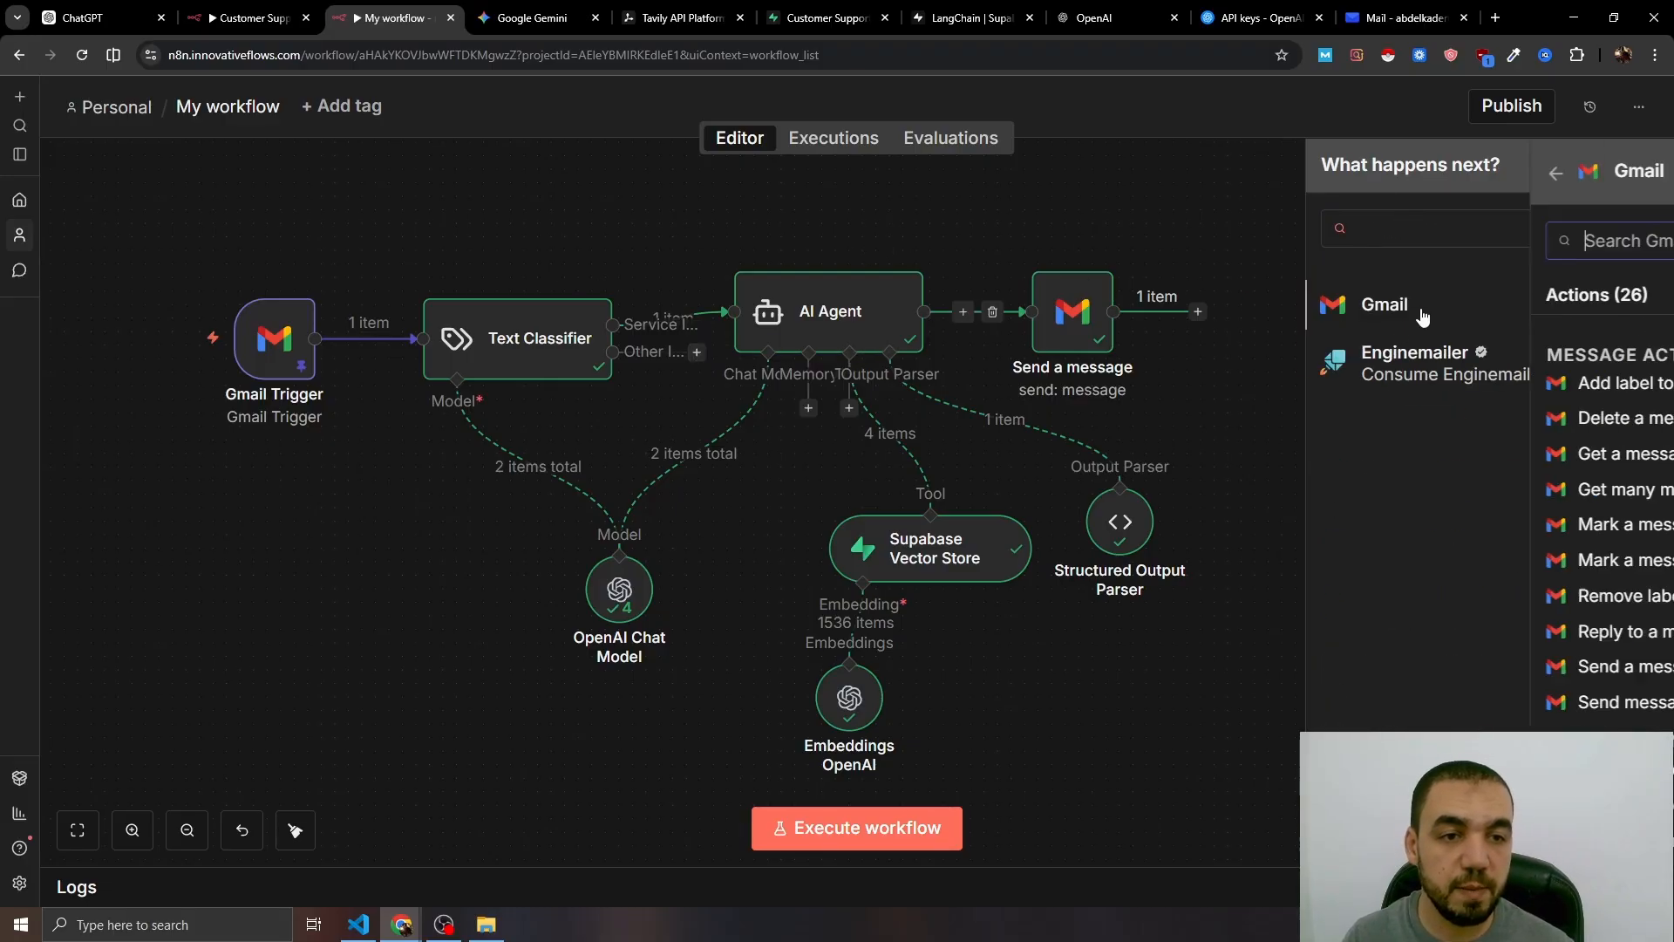
scroll(1481, 665, down, 5)
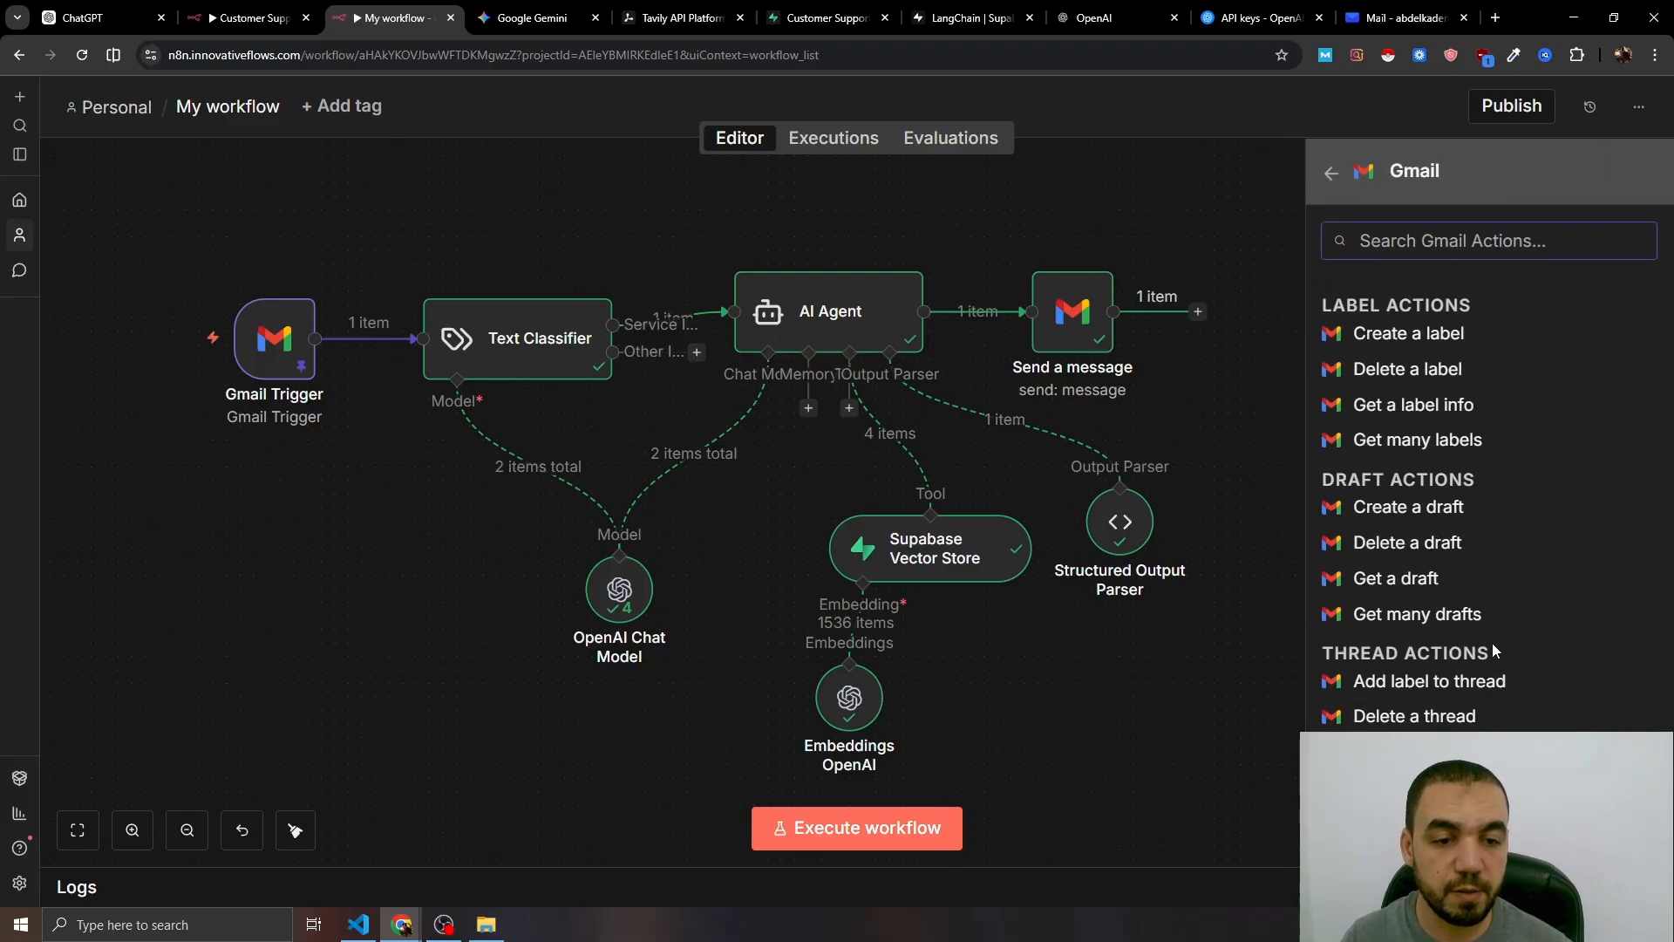
text(sen)
click(1439, 351)
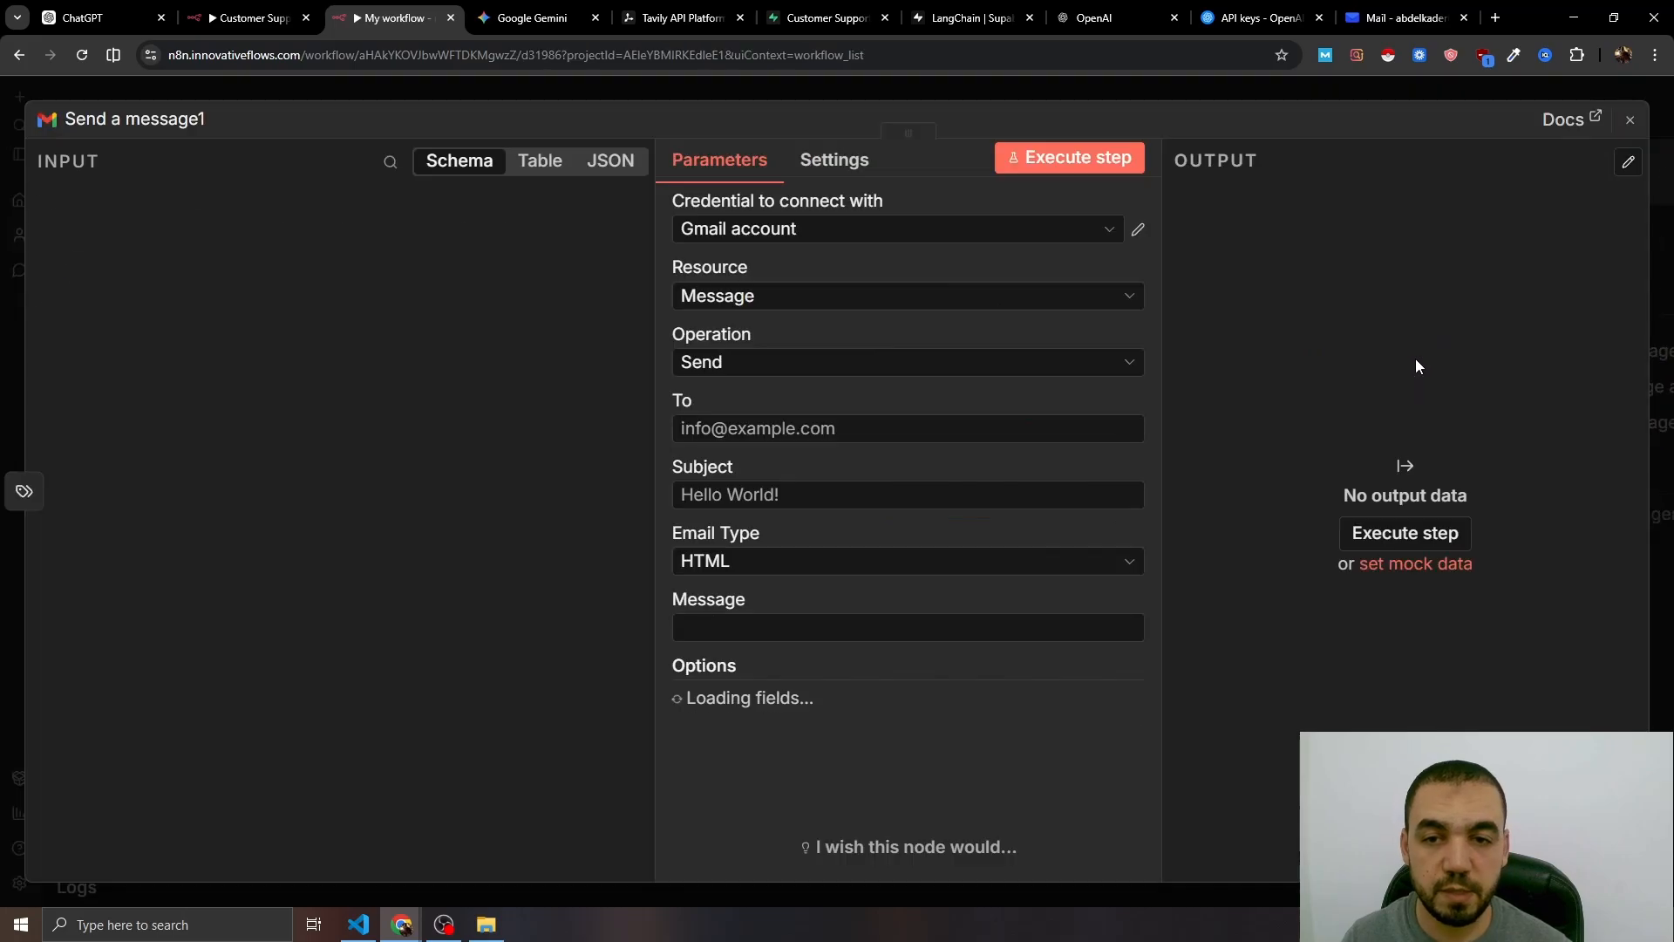
- Address it to the owner with subject 'New Non-Service Inquiry Received', Text type, and an expression message
click(719, 429)
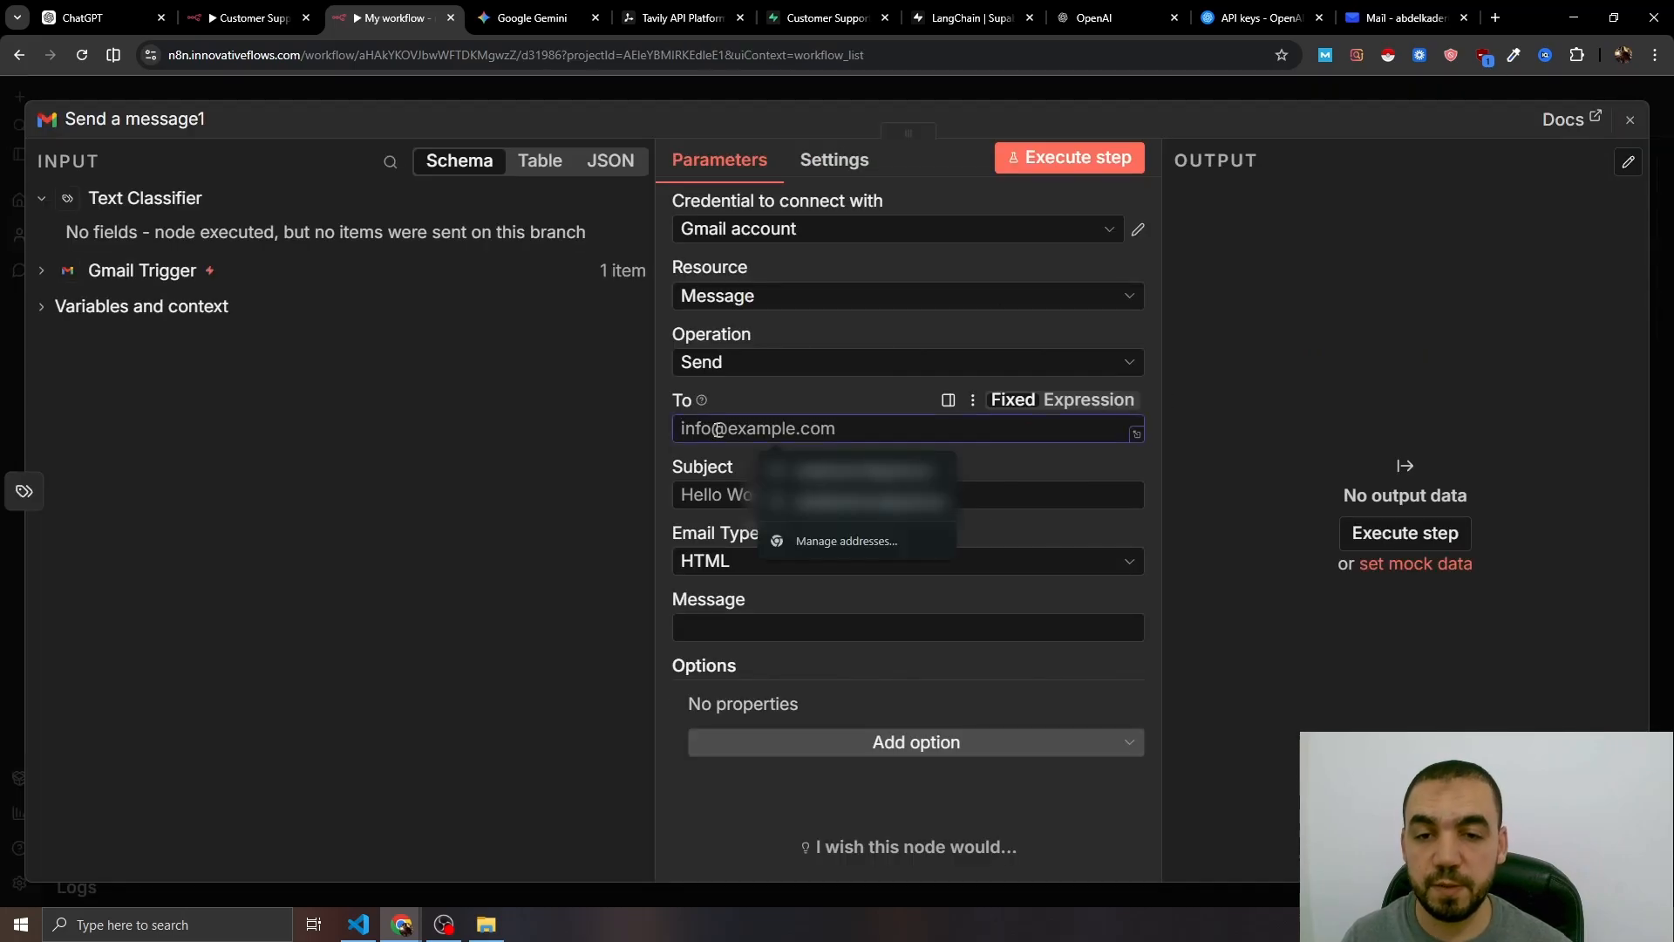
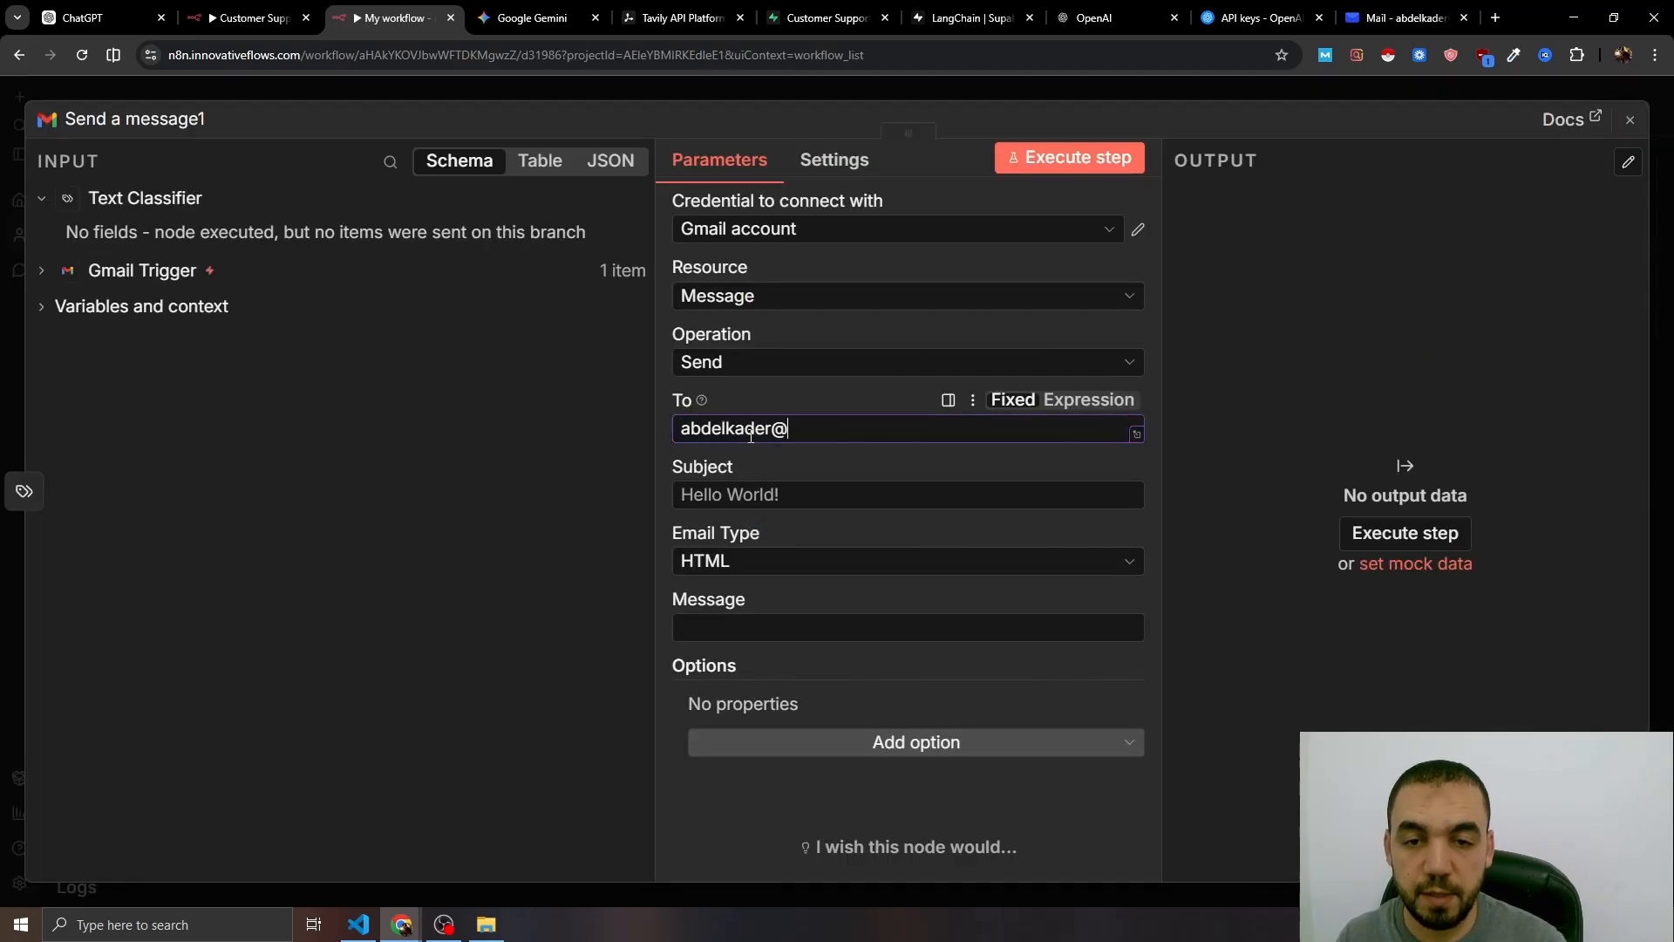
key(Tab)
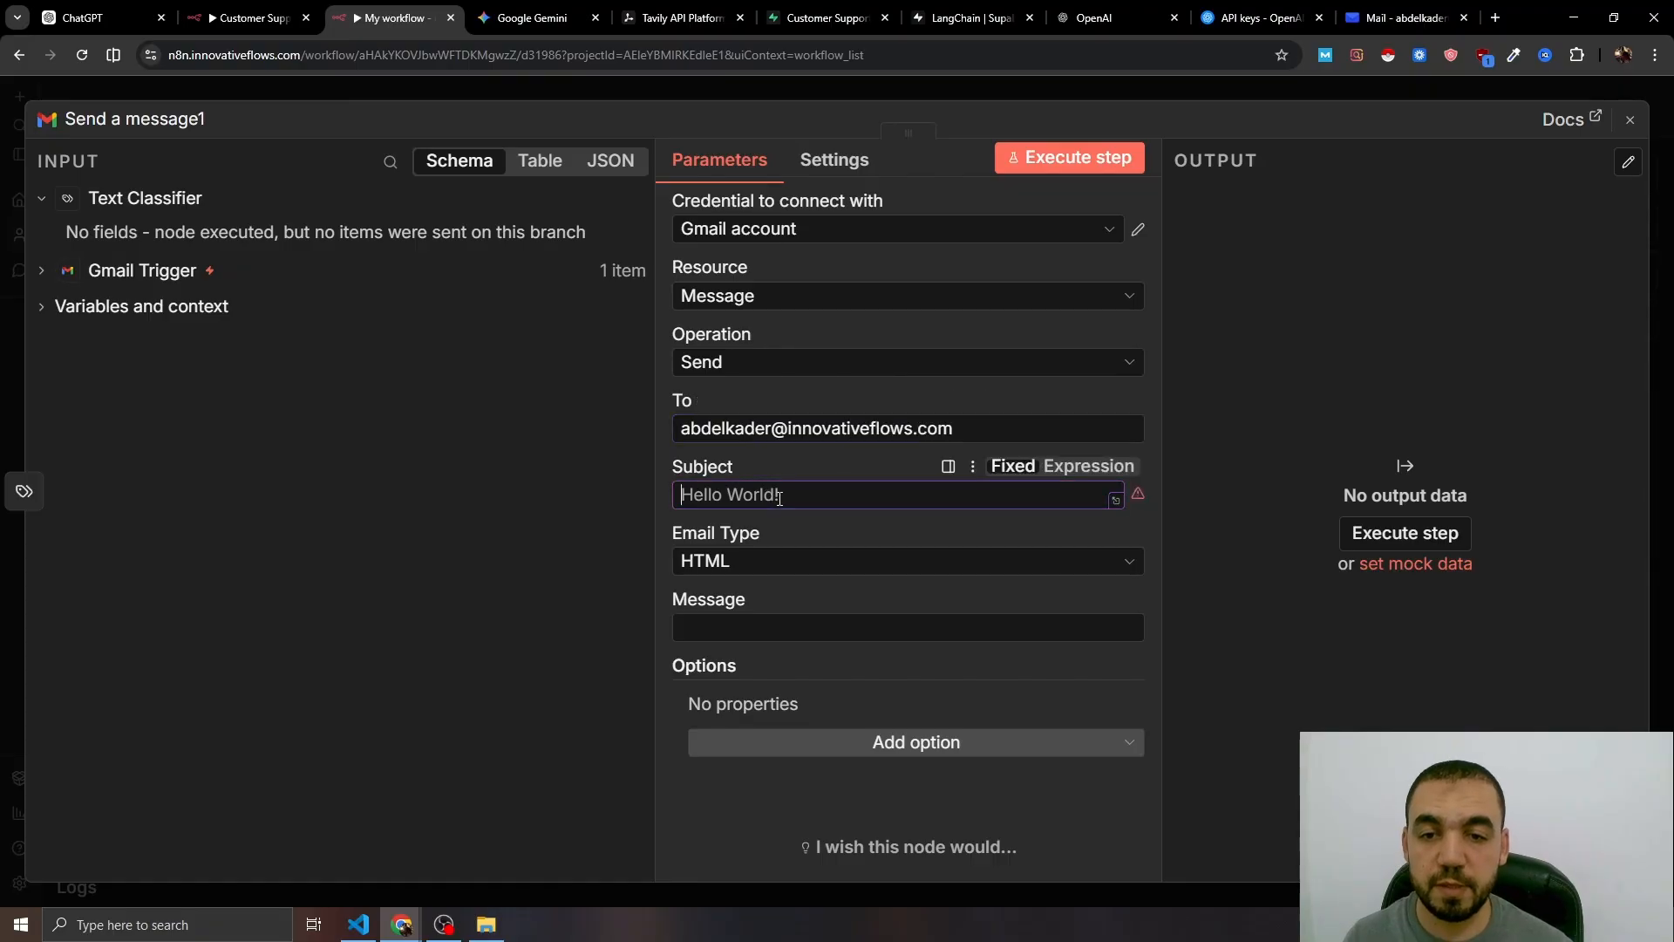
text(New Non-Service Inquiry Received)
click(715, 561)
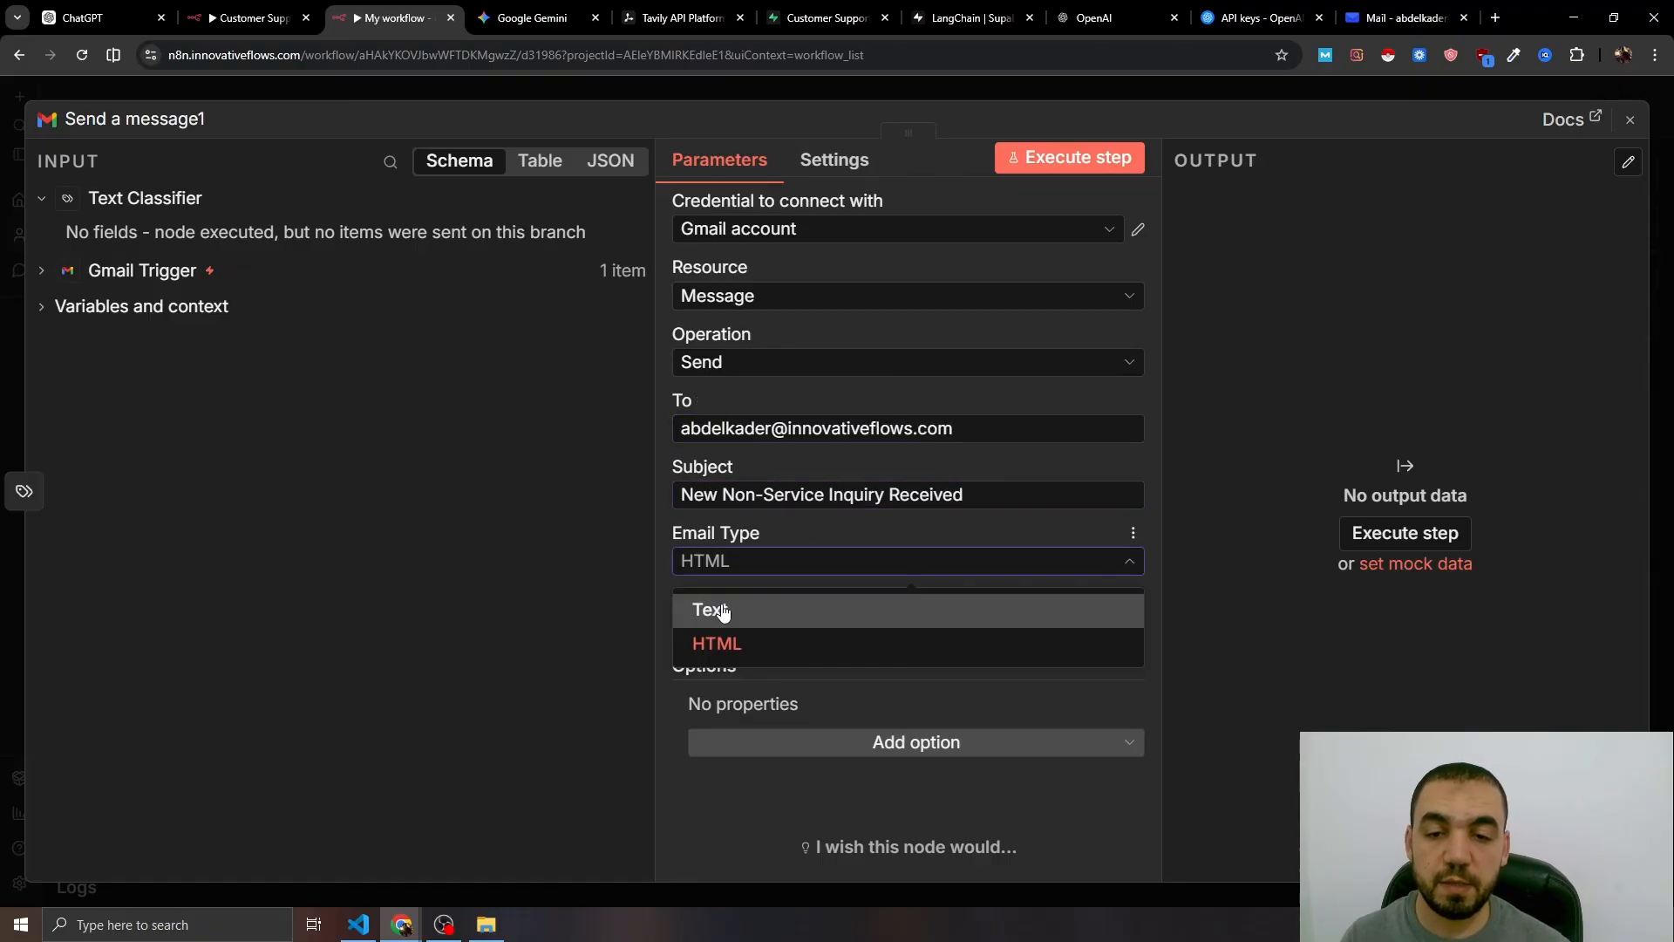
click(718, 610)
click(767, 627)
click(1086, 600)
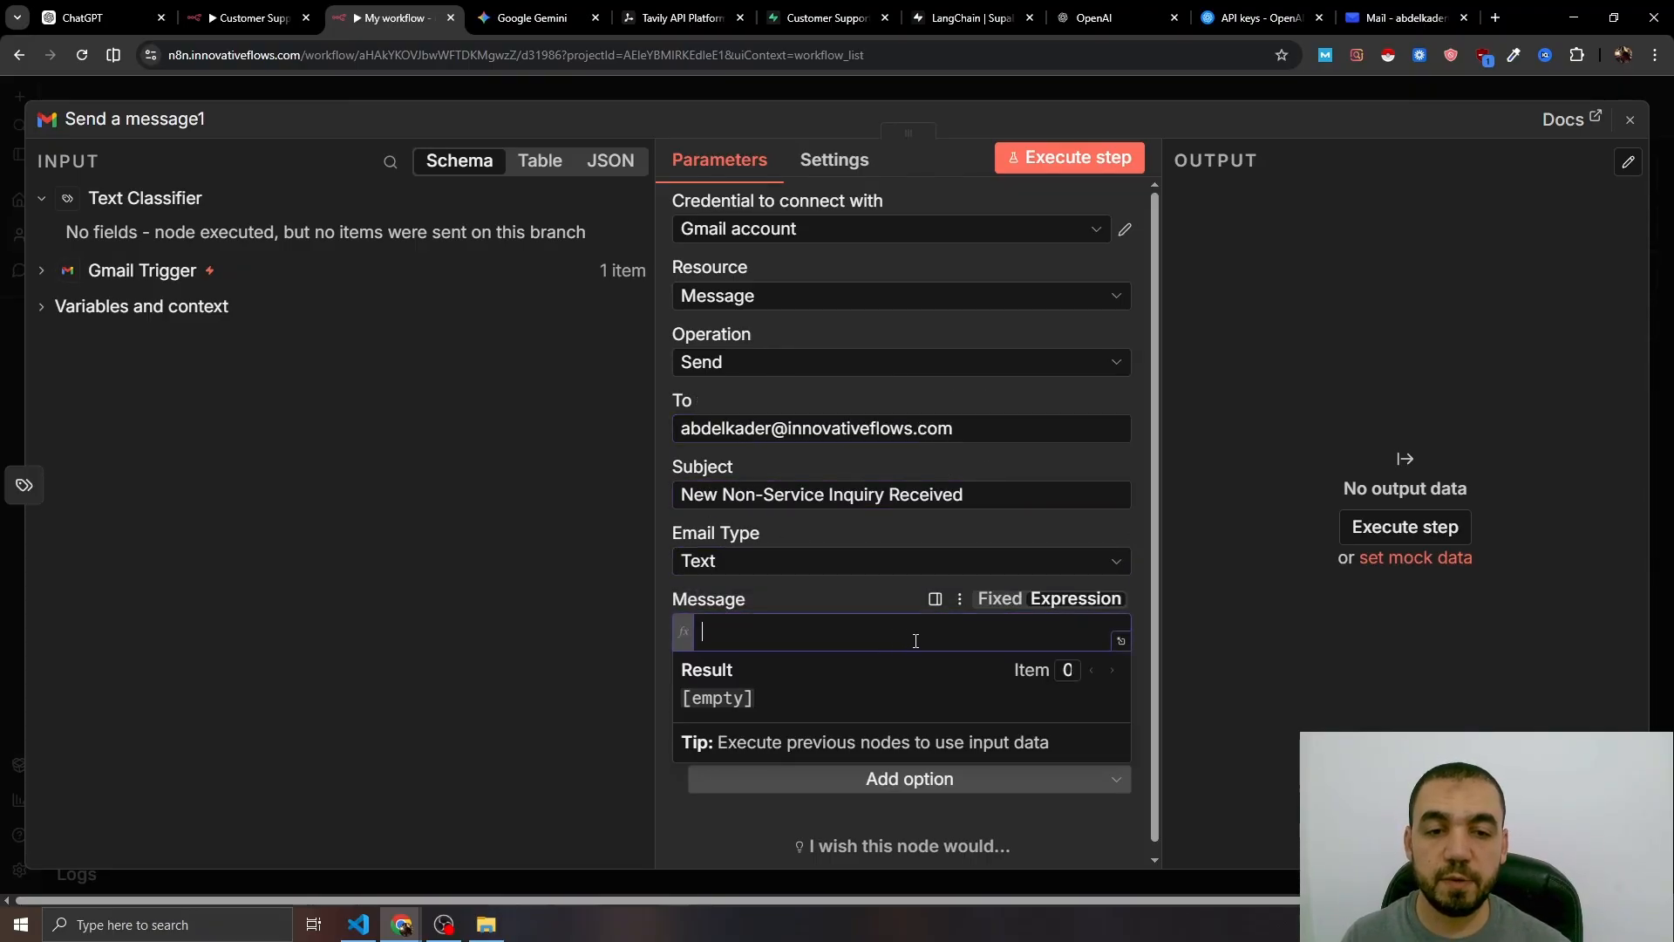
click(1121, 641)
- Paste the notification template and insert the Gmail Trigger's sender name and address after From:
text(Hi Abdelkader,  You received an email that is not related to Innovative Flows services.  From: Subject:  Message:  "")
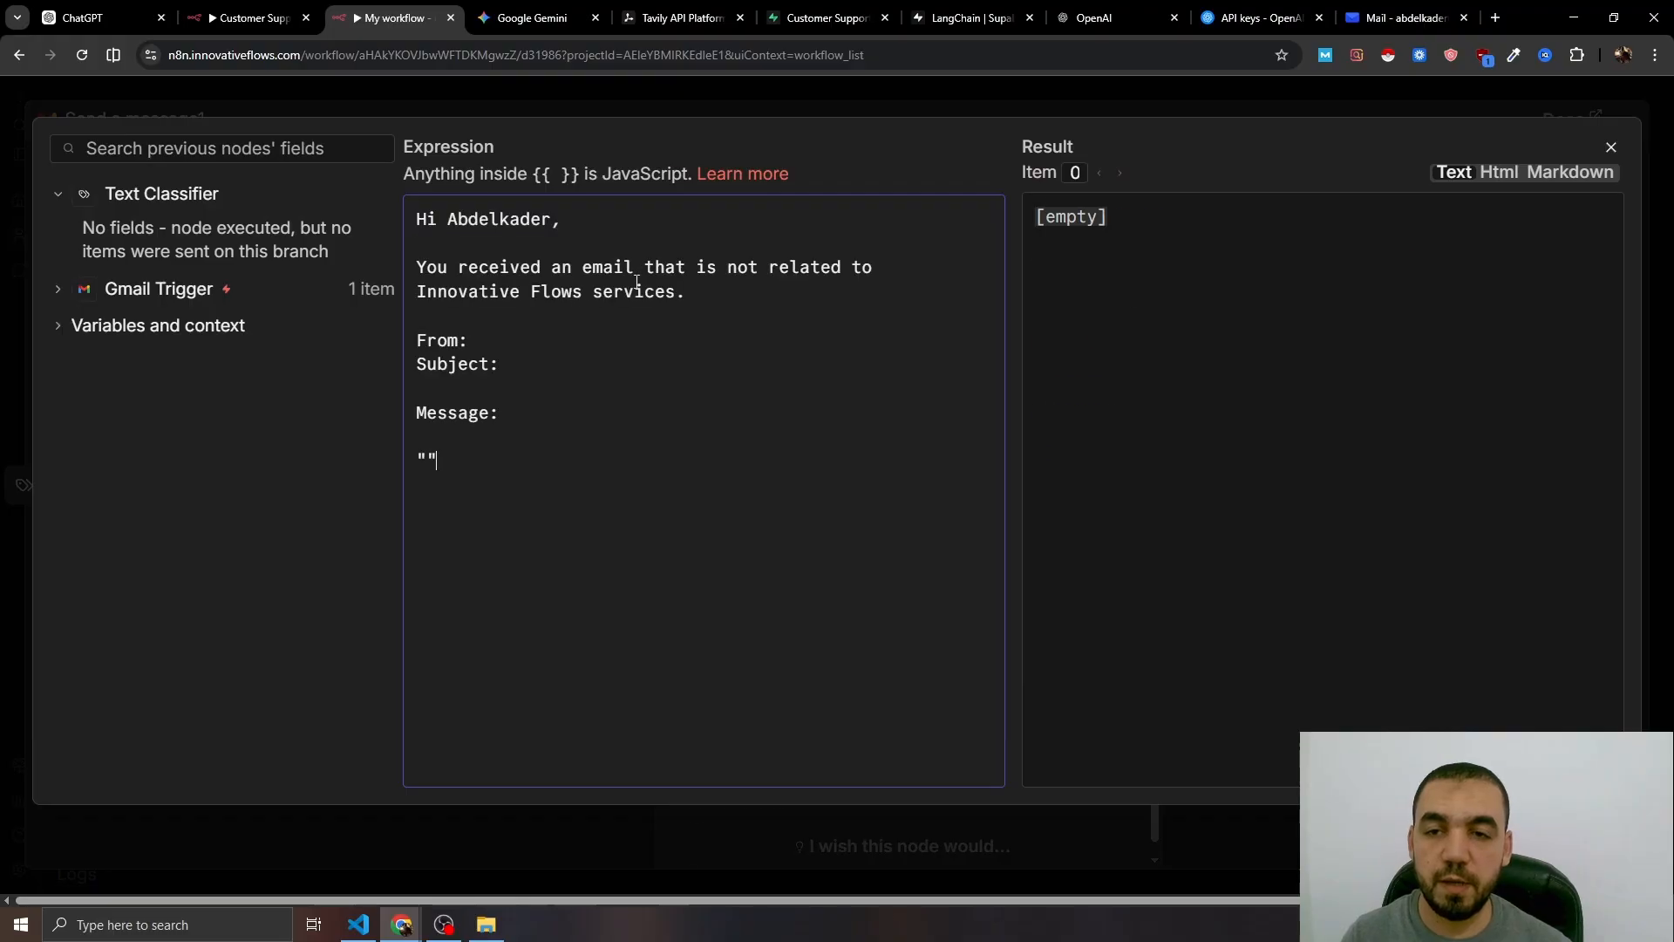
drag(615, 240, 609, 802)
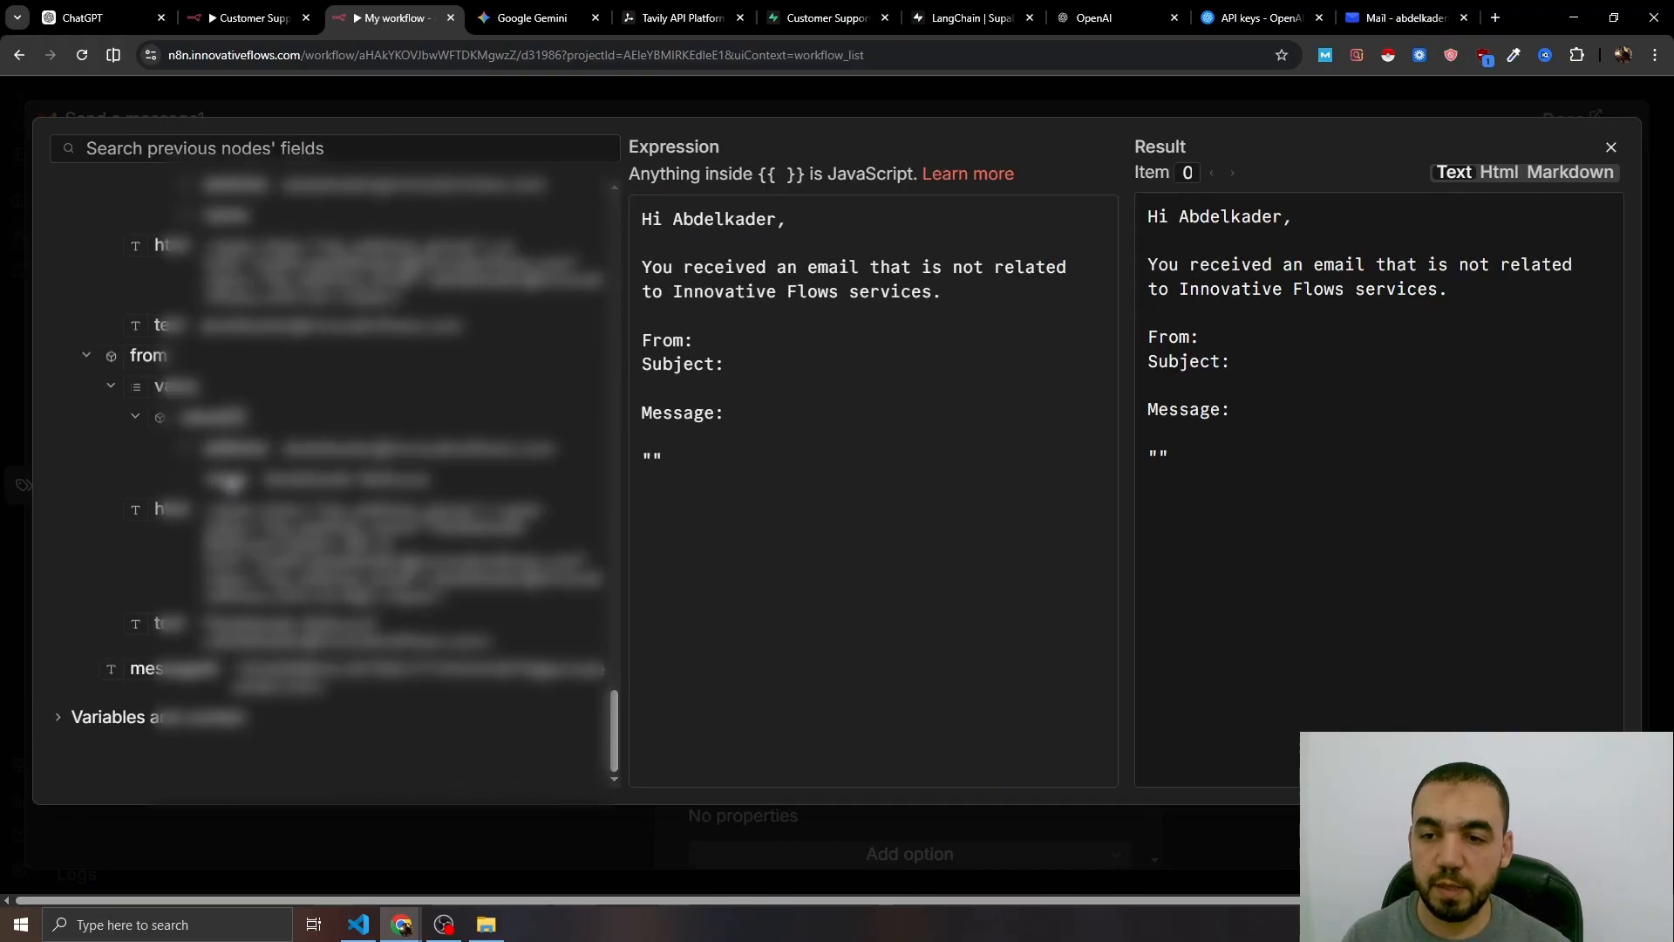
drag(228, 485, 724, 342)
click(888, 388)
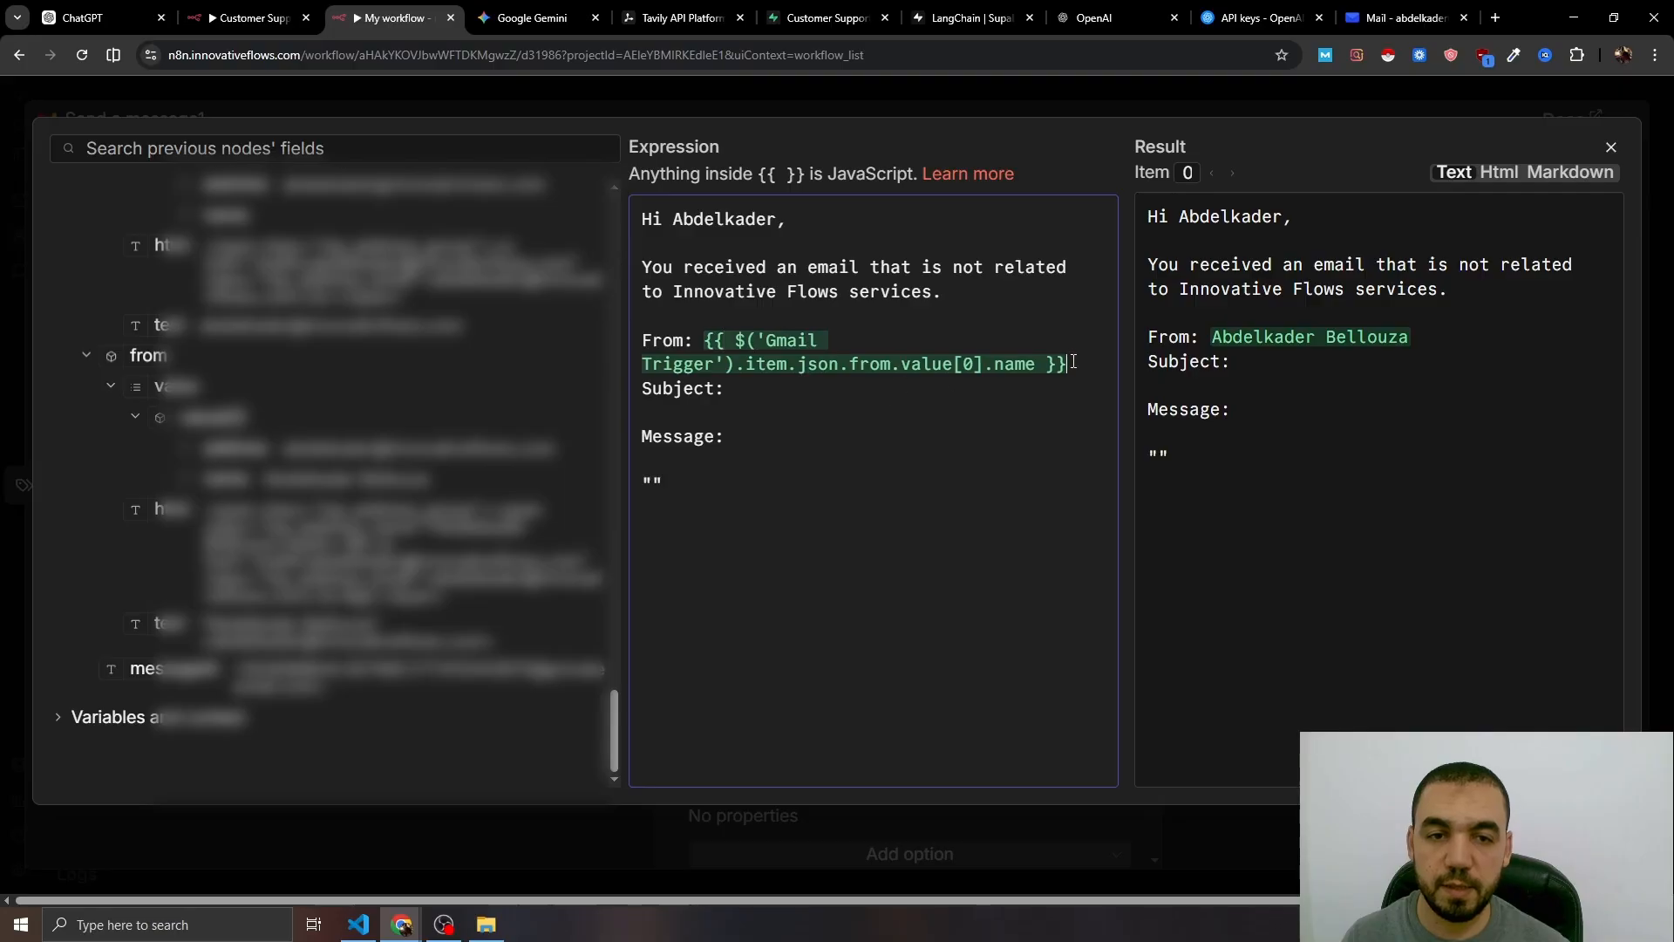
drag(244, 449, 1070, 364)
click(932, 380)
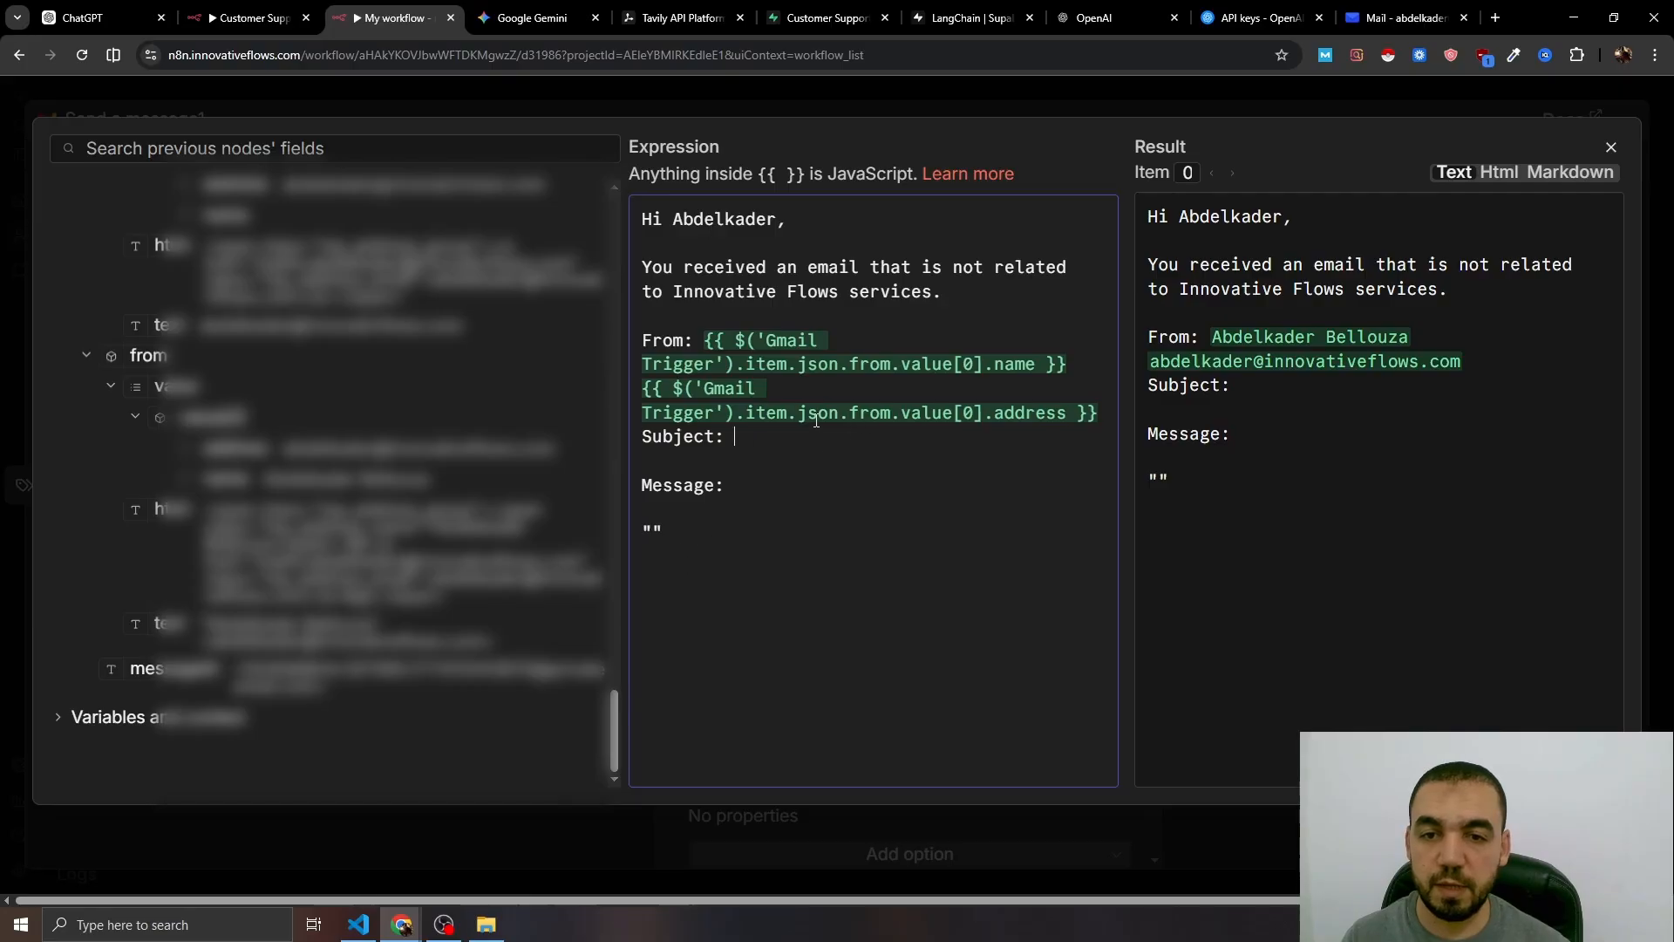
- Insert the email's subject and body, remove the empty quotes line, and wrap the body in quotes
scroll(123, 468, up, 5)
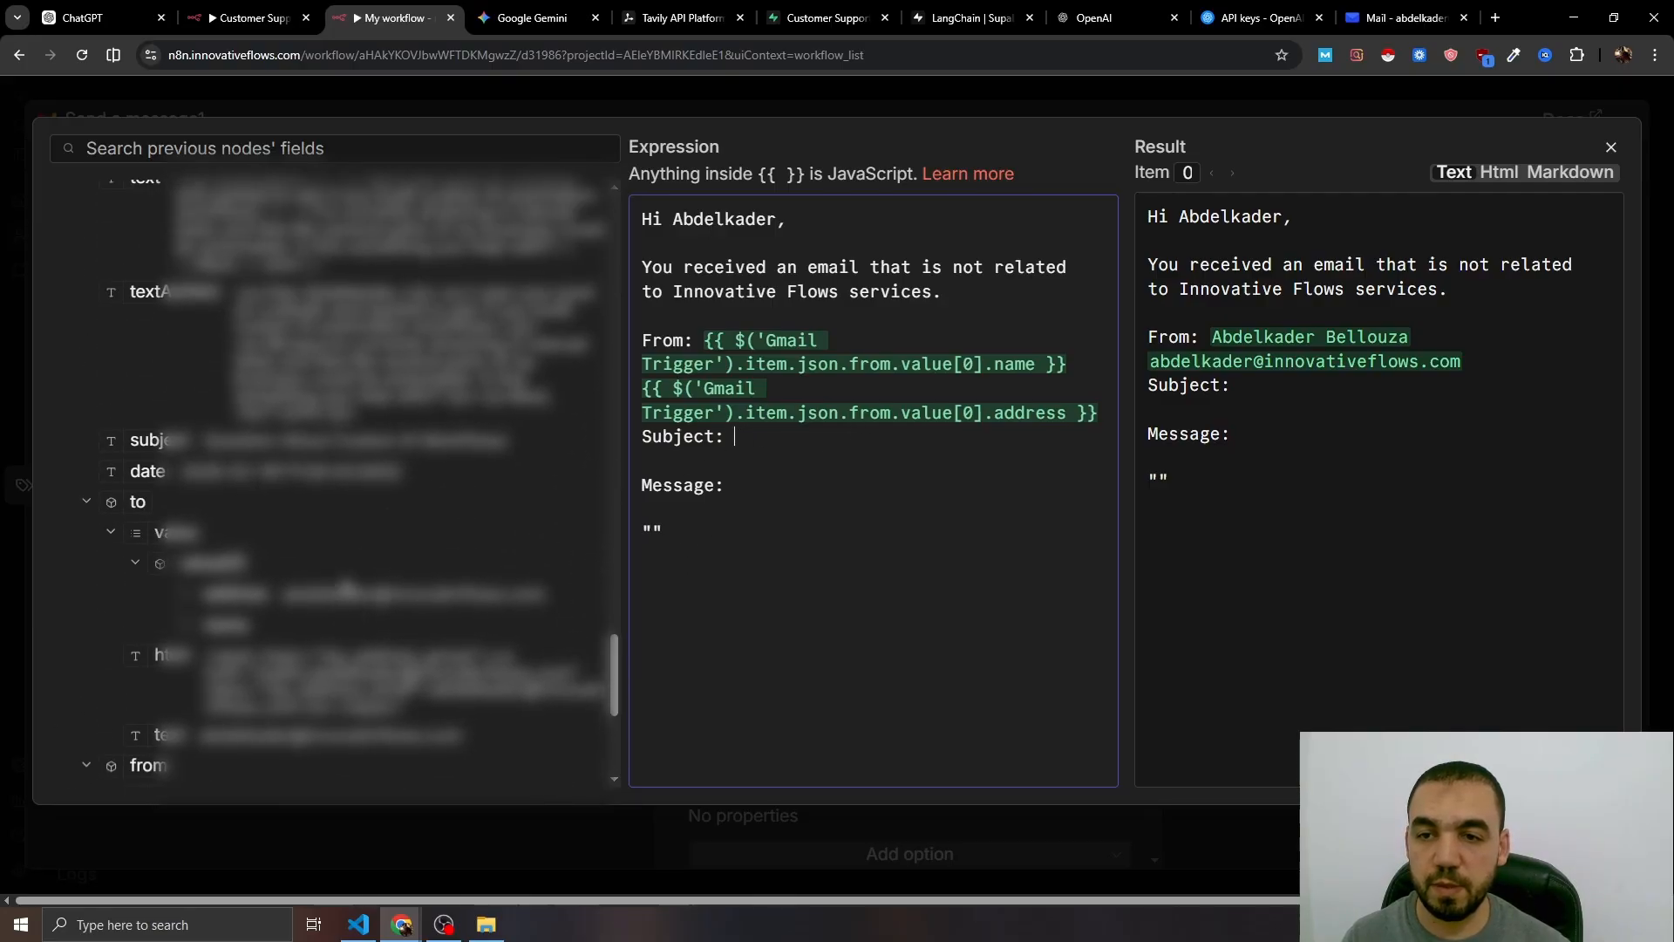
drag(122, 469, 772, 440)
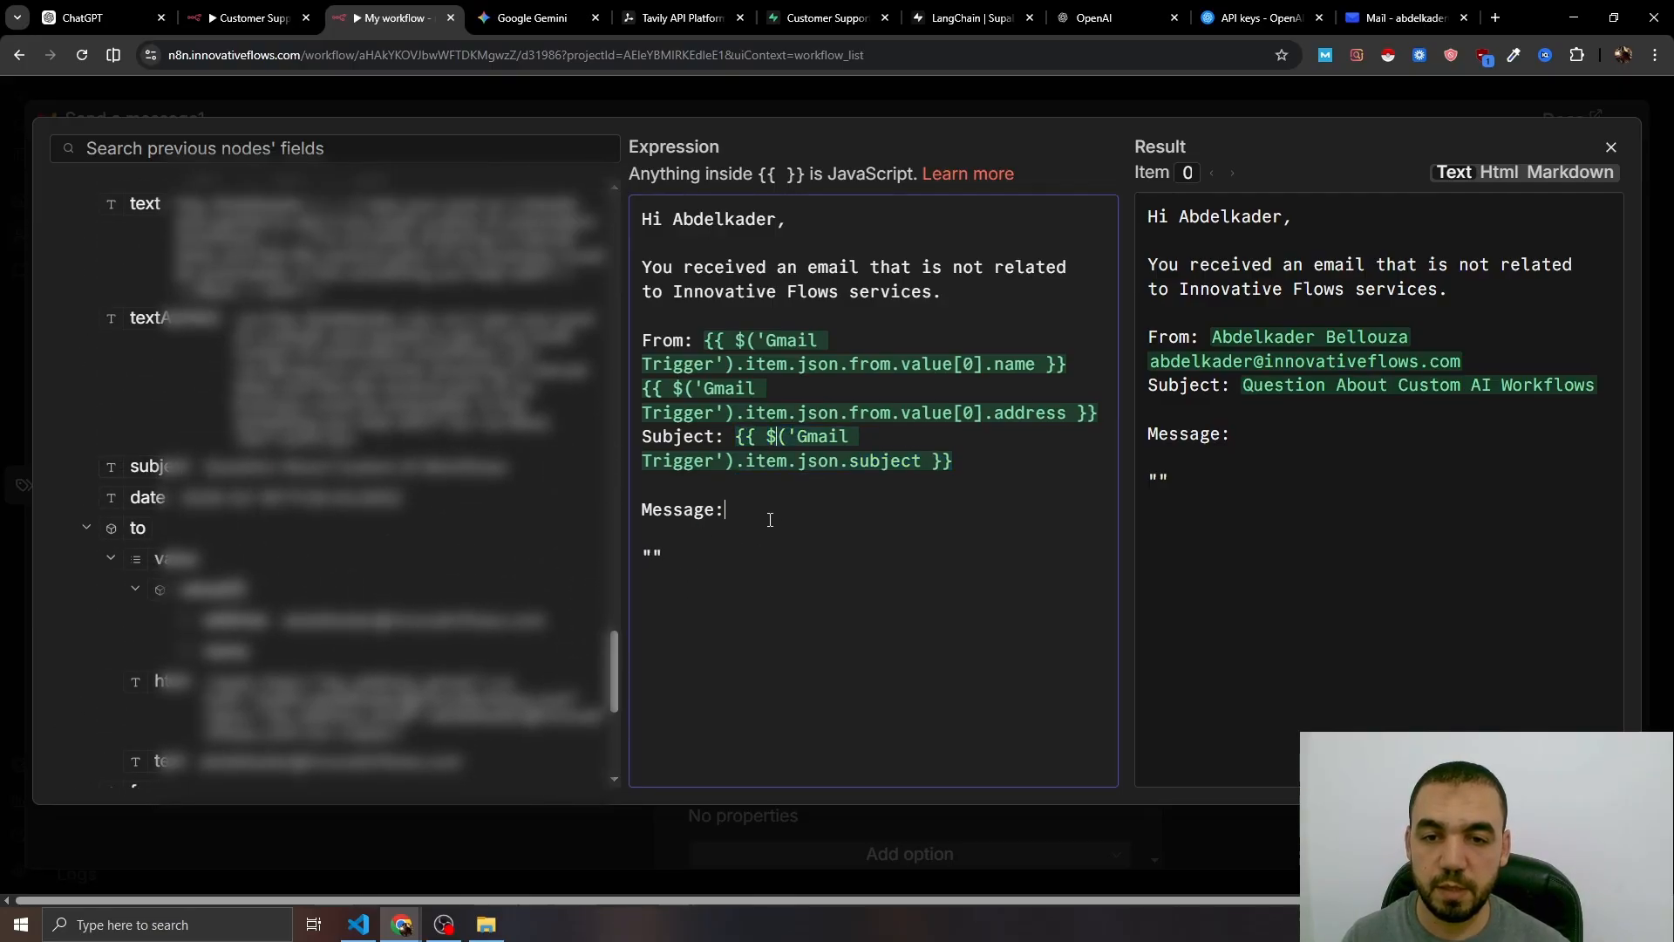
scroll(458, 630, up, 1)
scroll(457, 630, up, 2)
drag(142, 377, 744, 554)
click(718, 509)
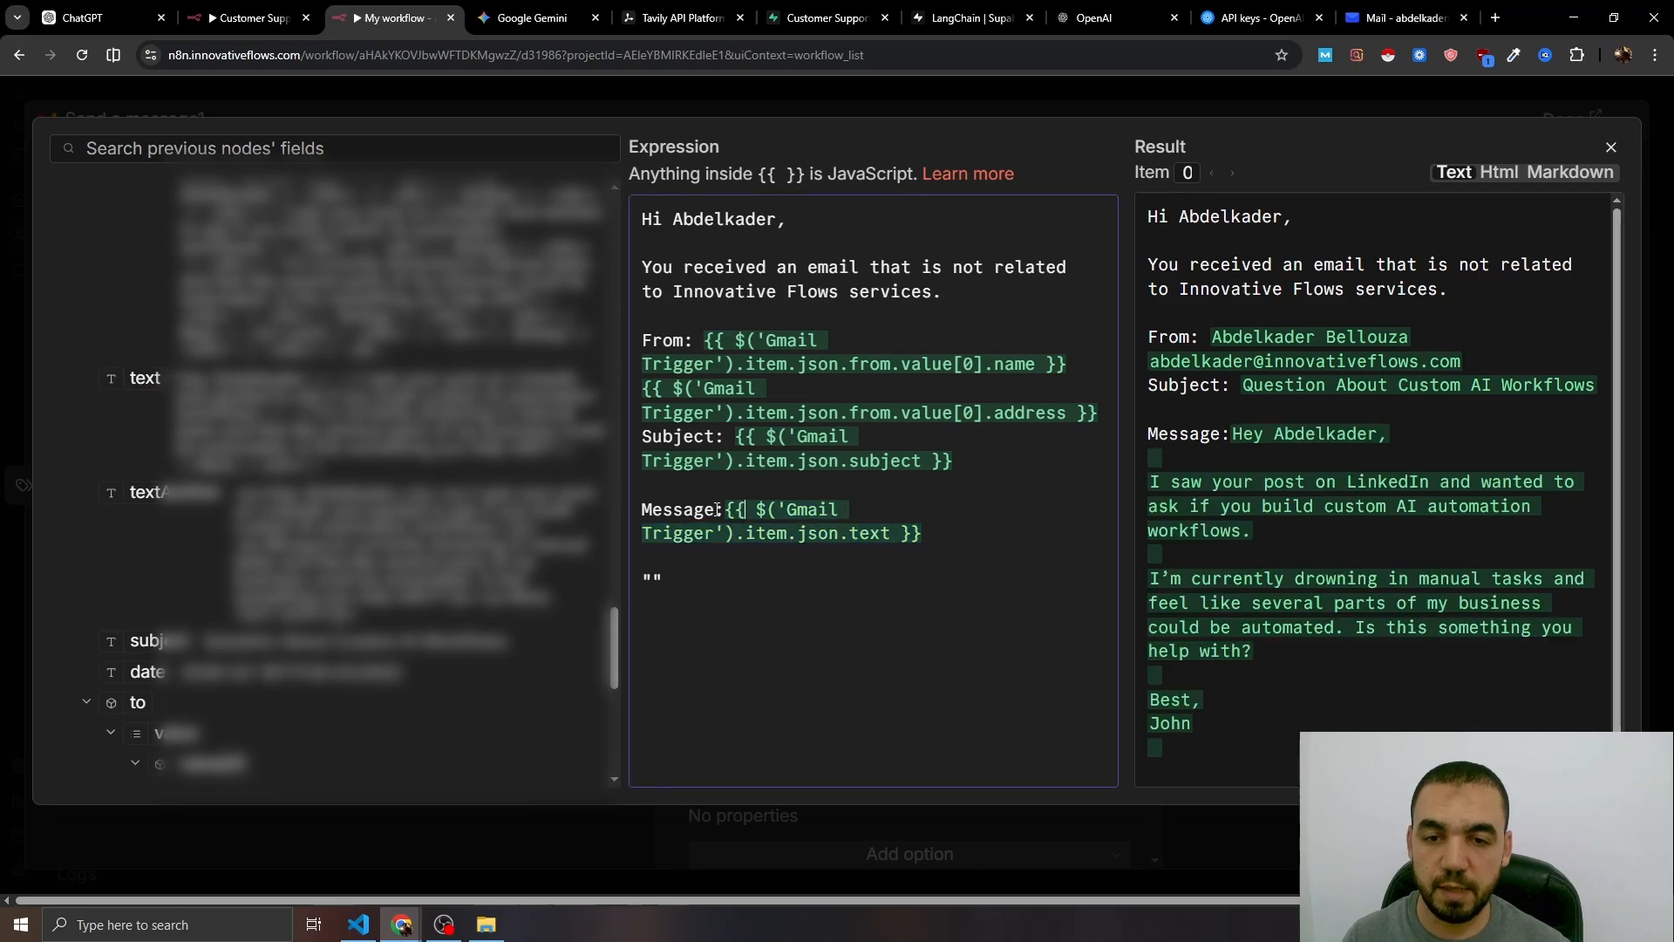
double_click(654, 579)
key(BackSpace)
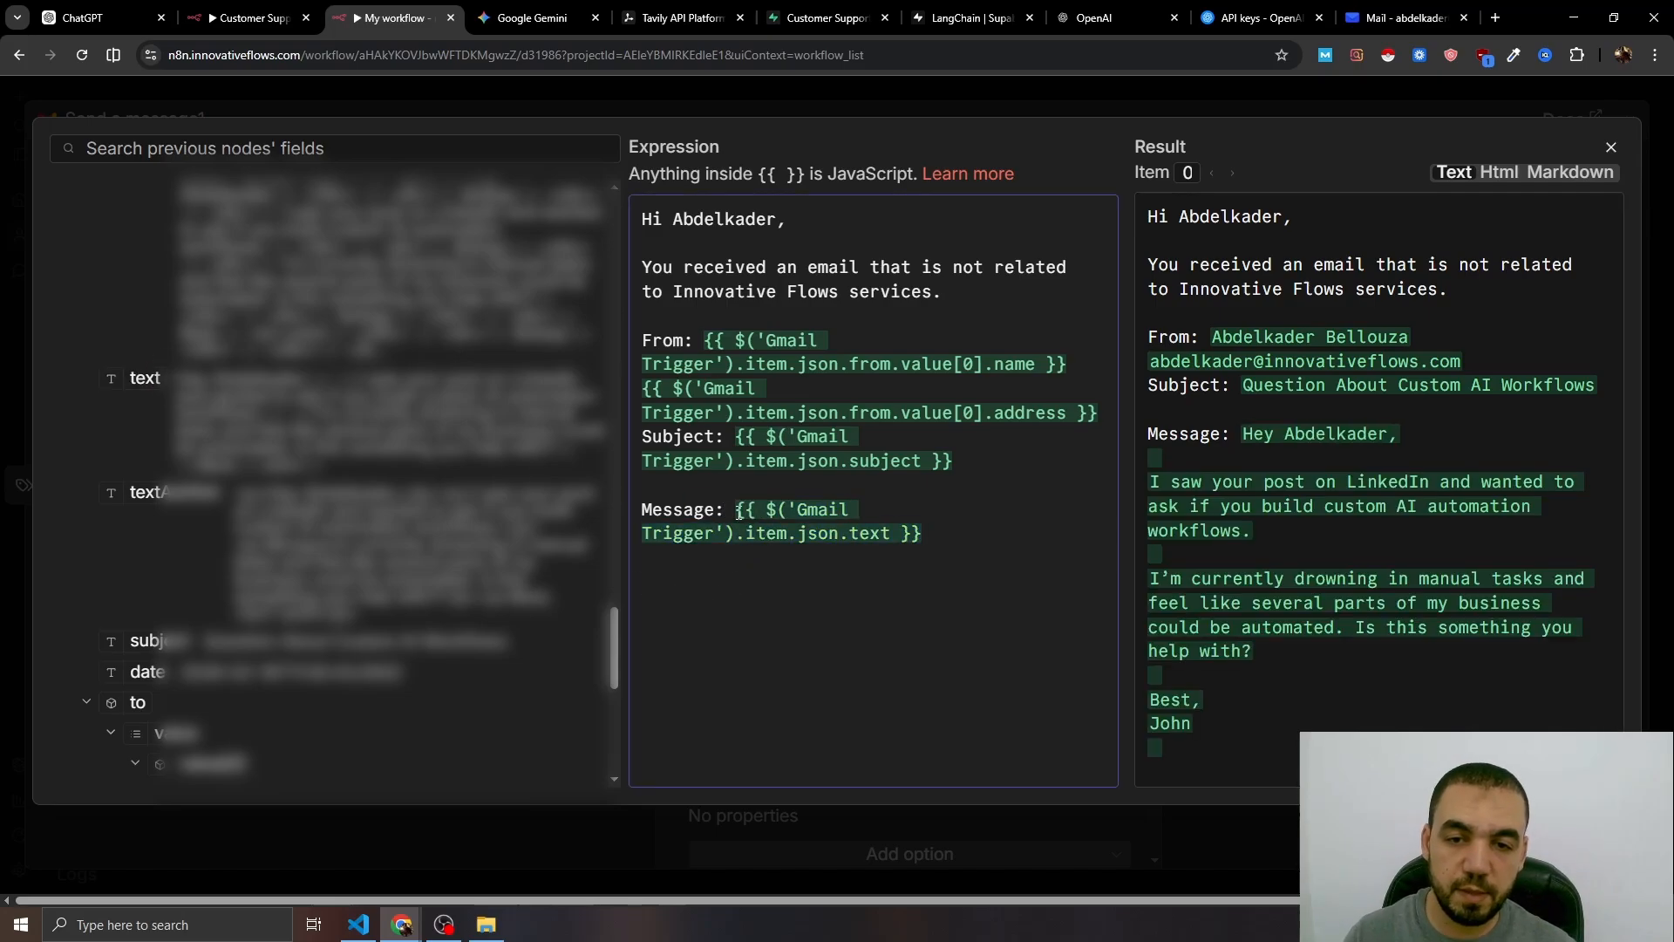
drag(927, 536, 748, 510)
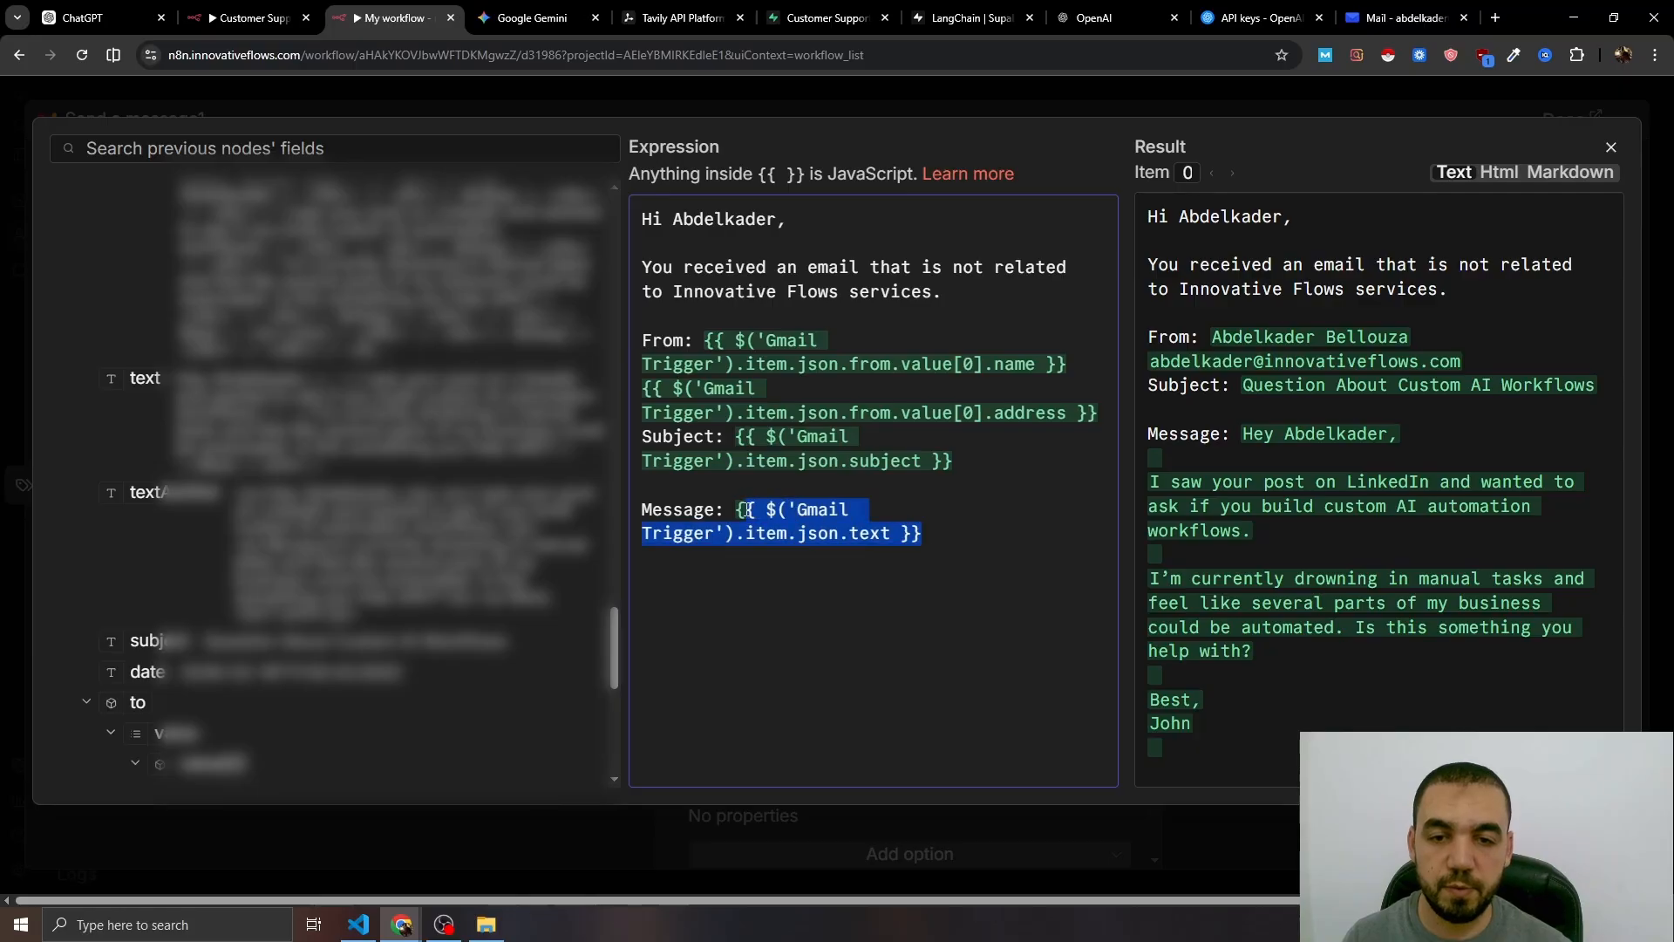
text(")
click(855, 593)
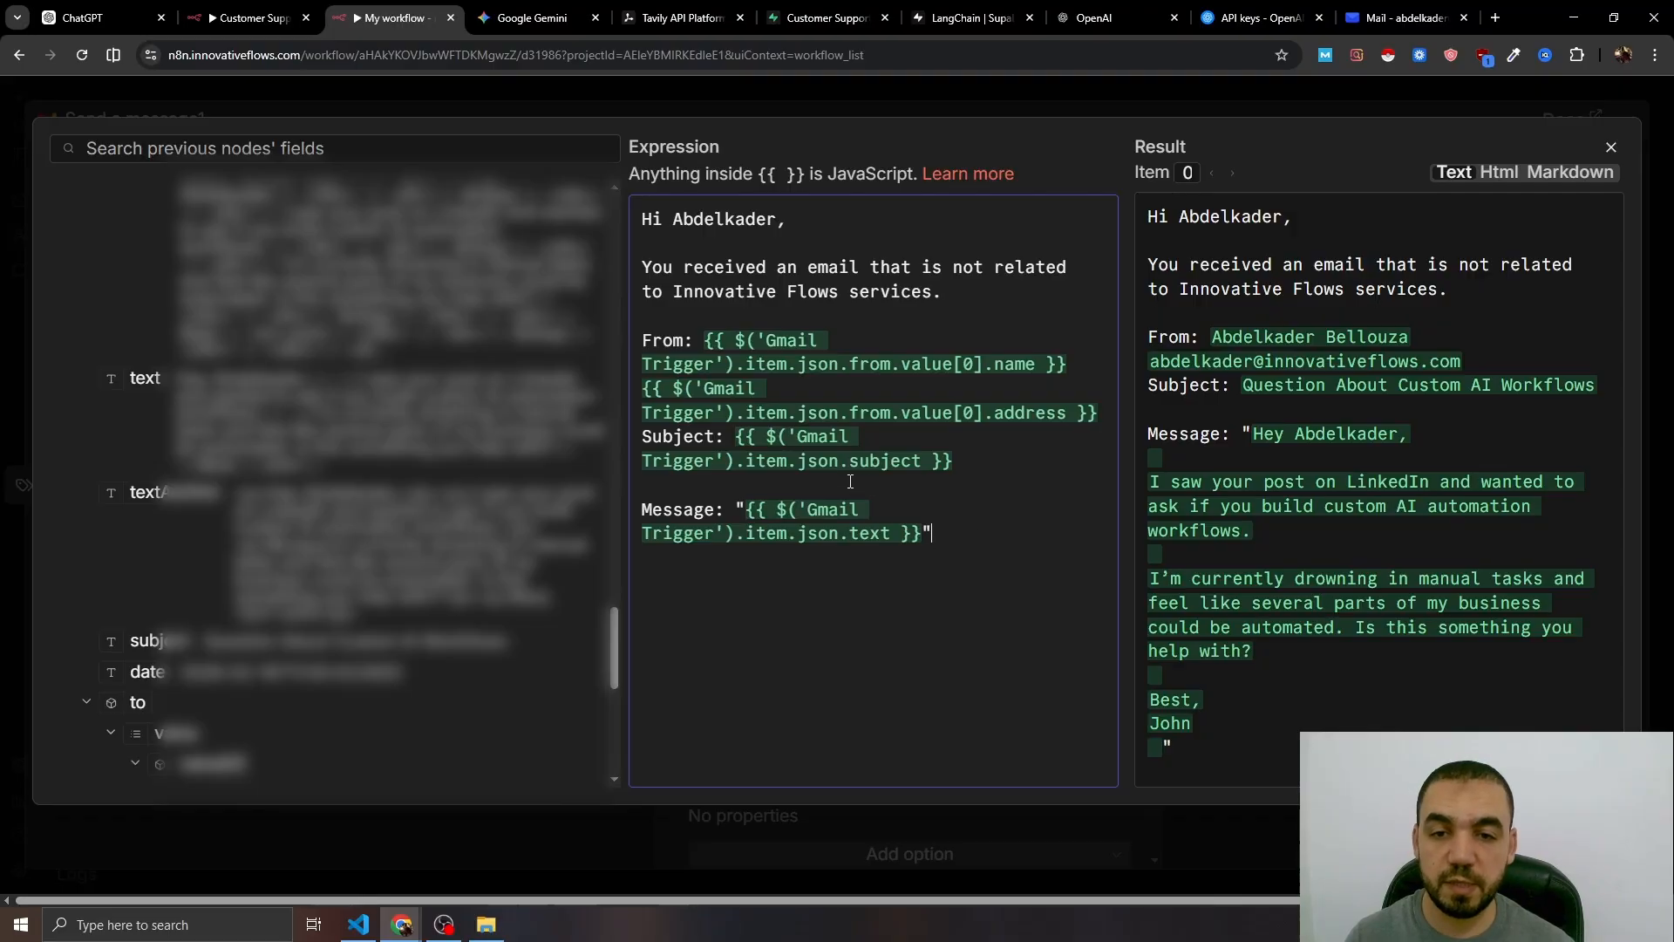
key(Escape)
key(Escape)
- Move Send a message1 to the lower left and switch off Append n8n Attribution
drag(749, 404, 397, 577)
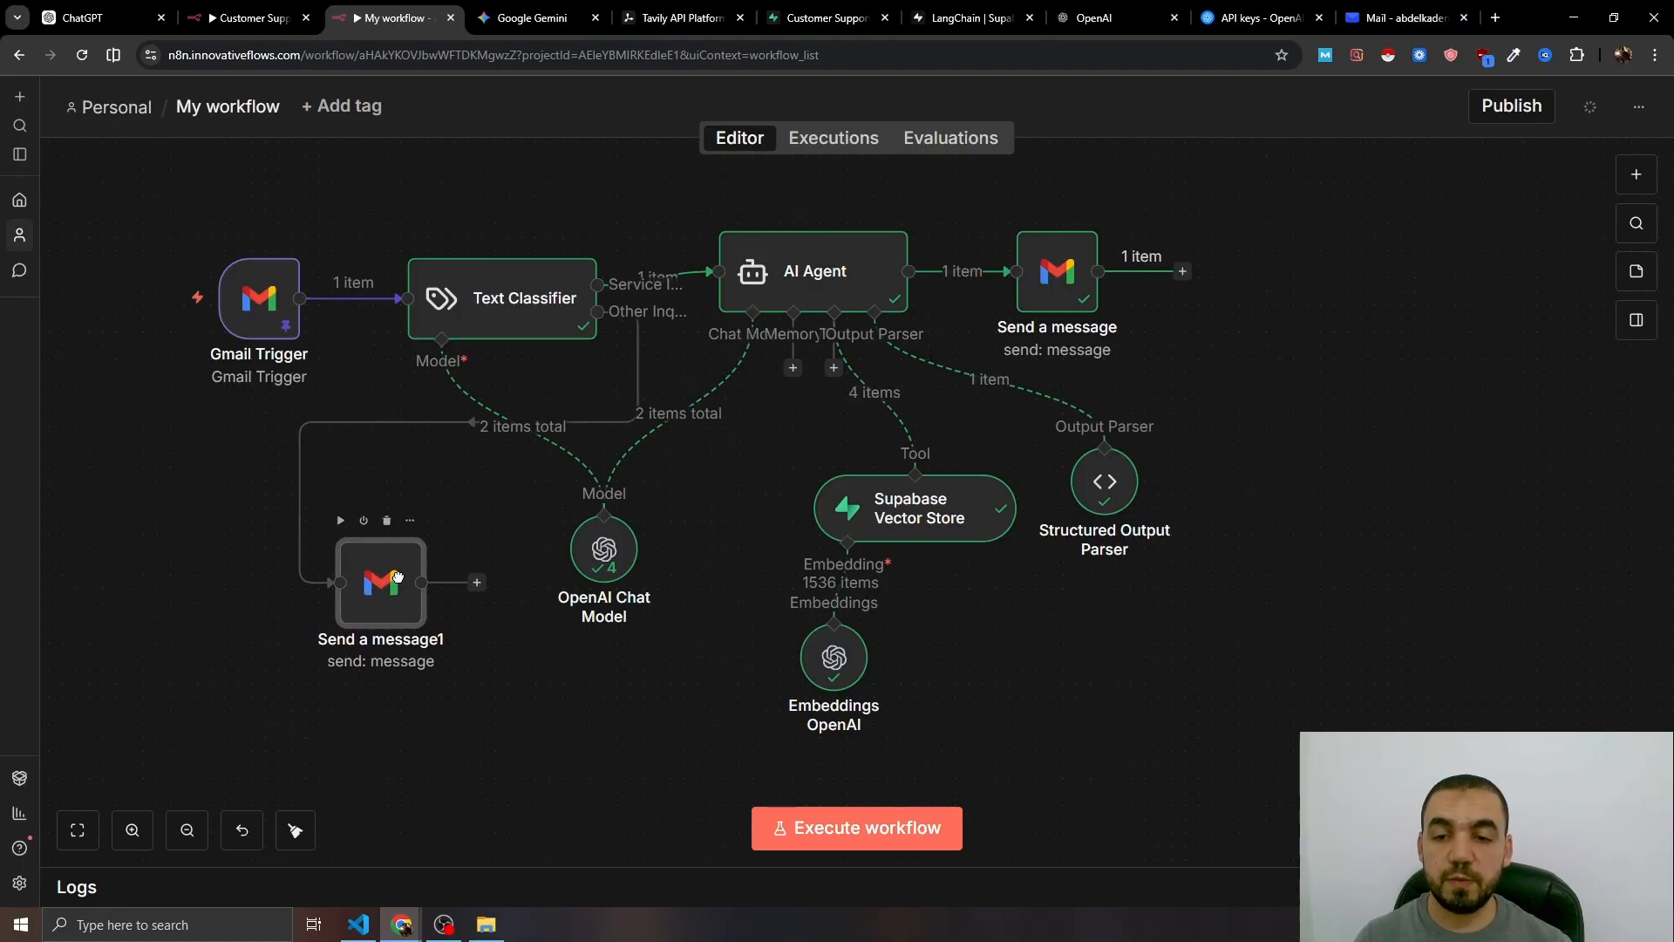
double_click(402, 575)
scroll(906, 593, down, 5)
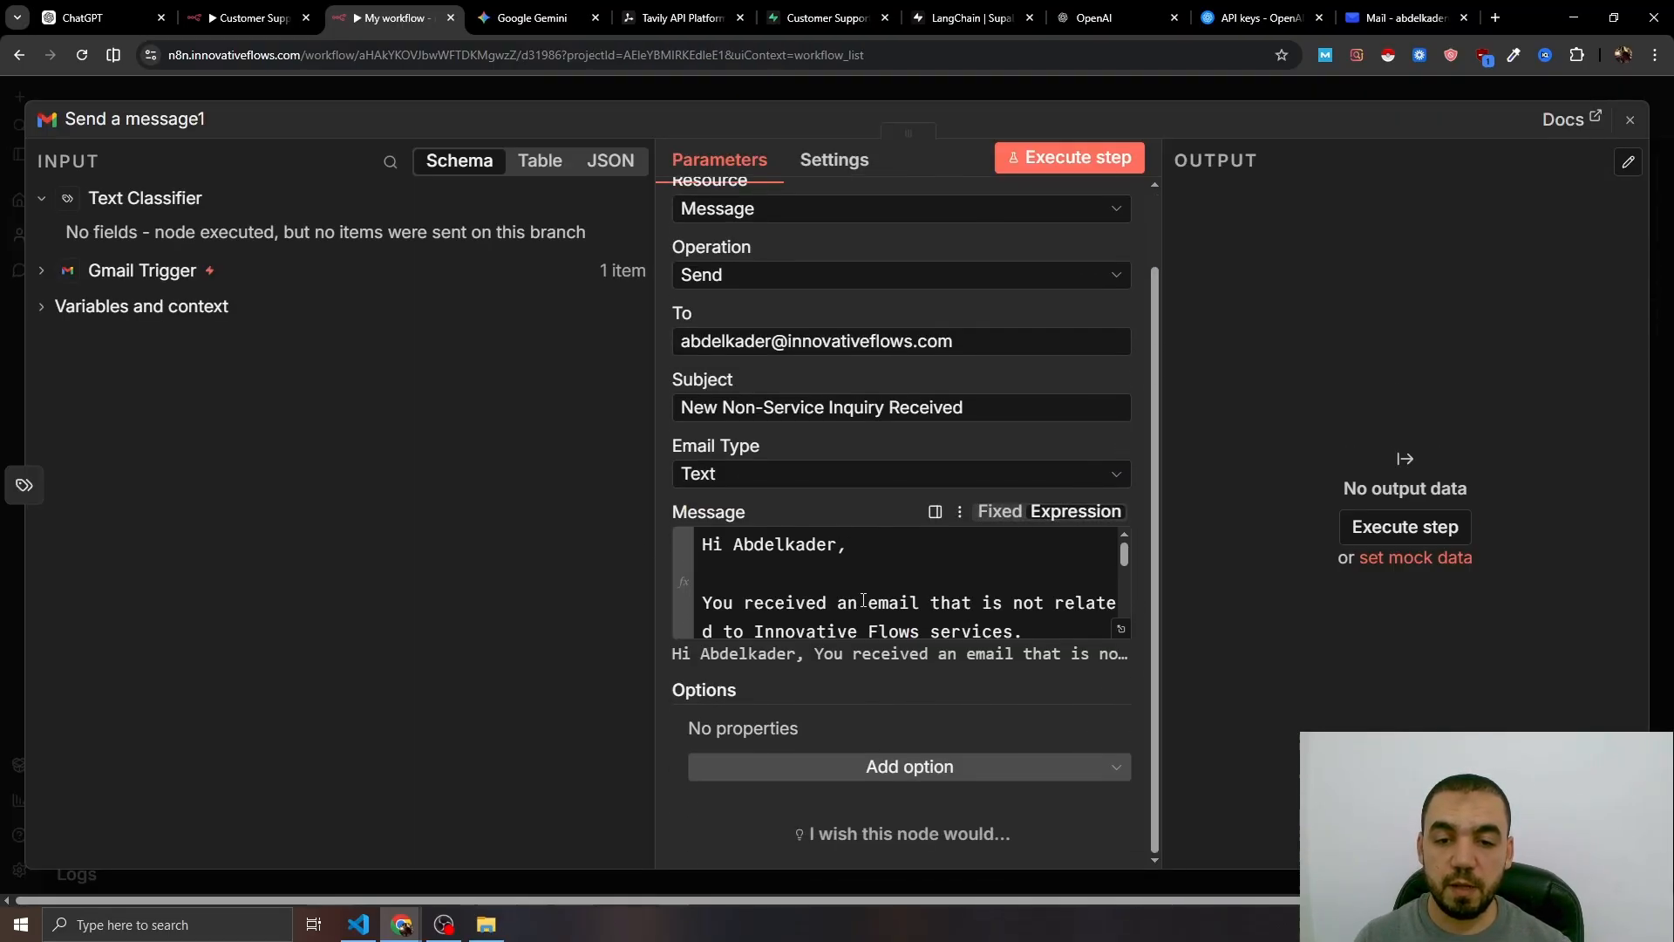
click(916, 766)
click(795, 526)
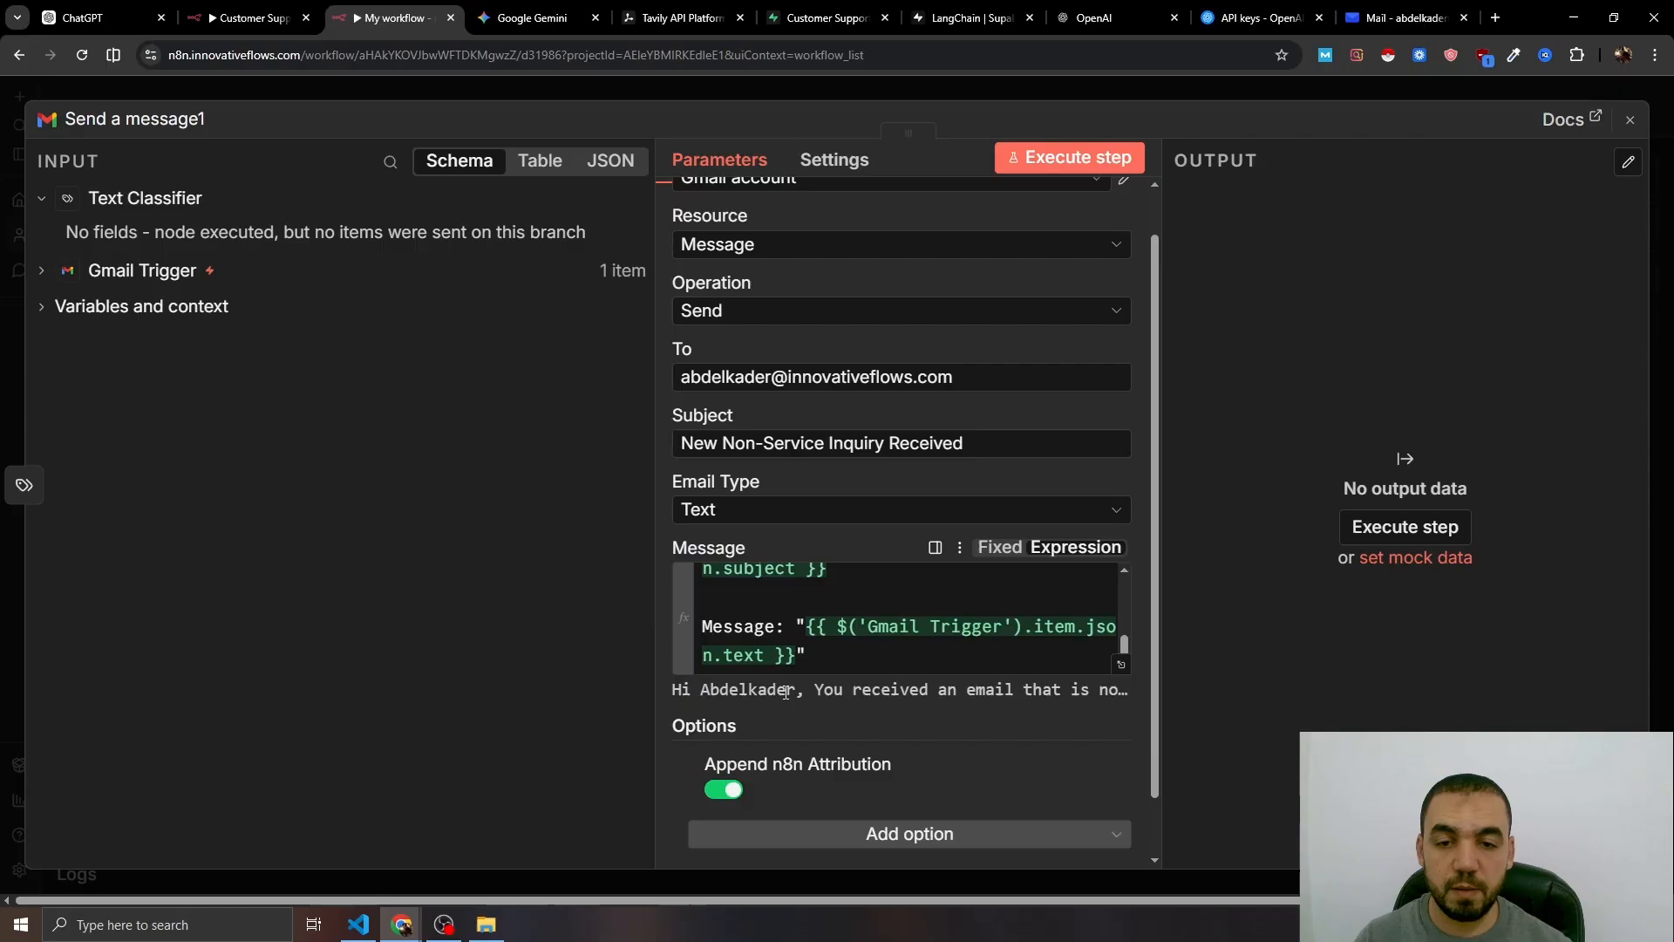
click(728, 792)
- Add a Sender Name option with the owner's first name and close the node settings
scroll(767, 795, down, 1)
click(898, 769)
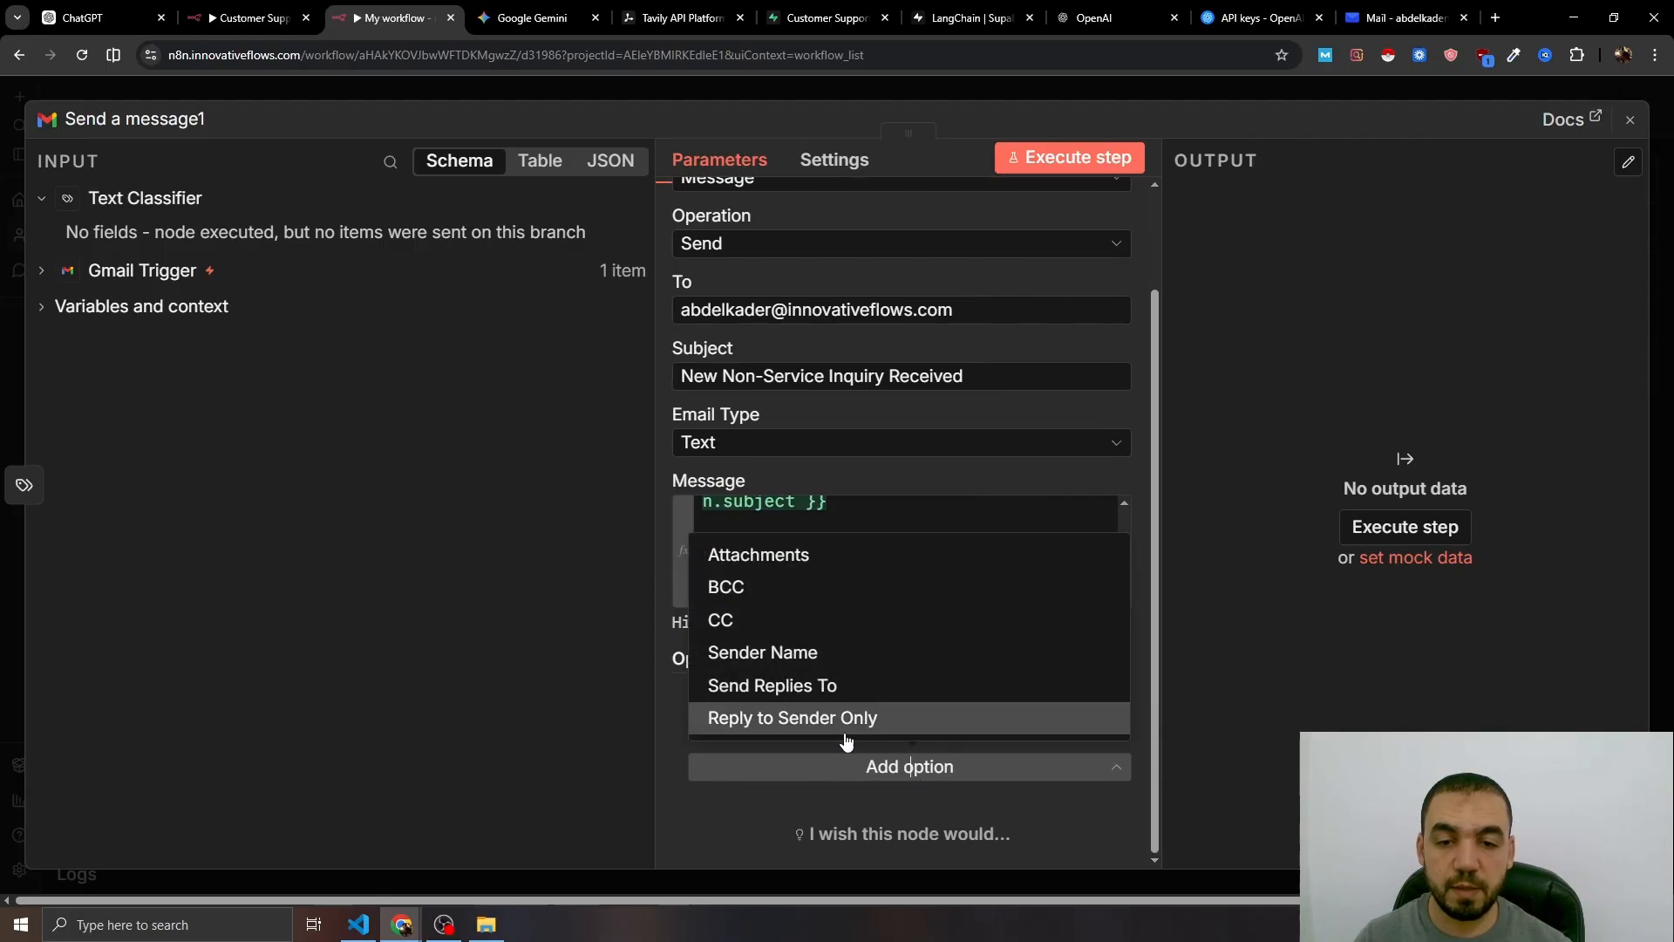
click(791, 668)
click(818, 772)
text(Abdelkader Bellouza)
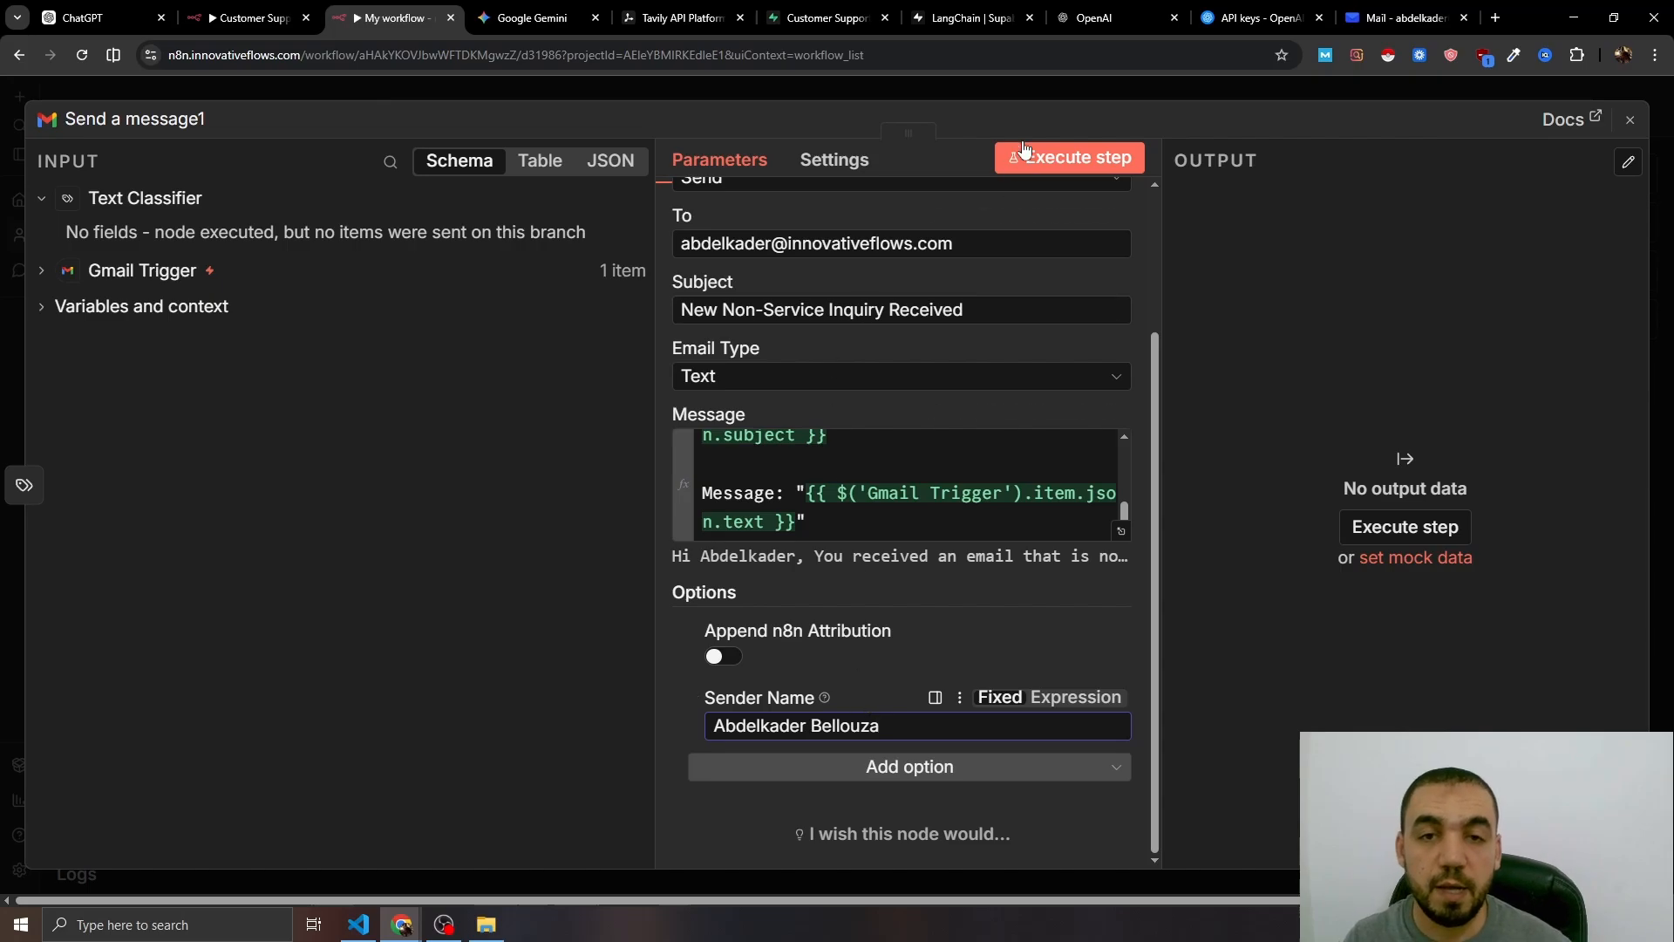
click(945, 91)
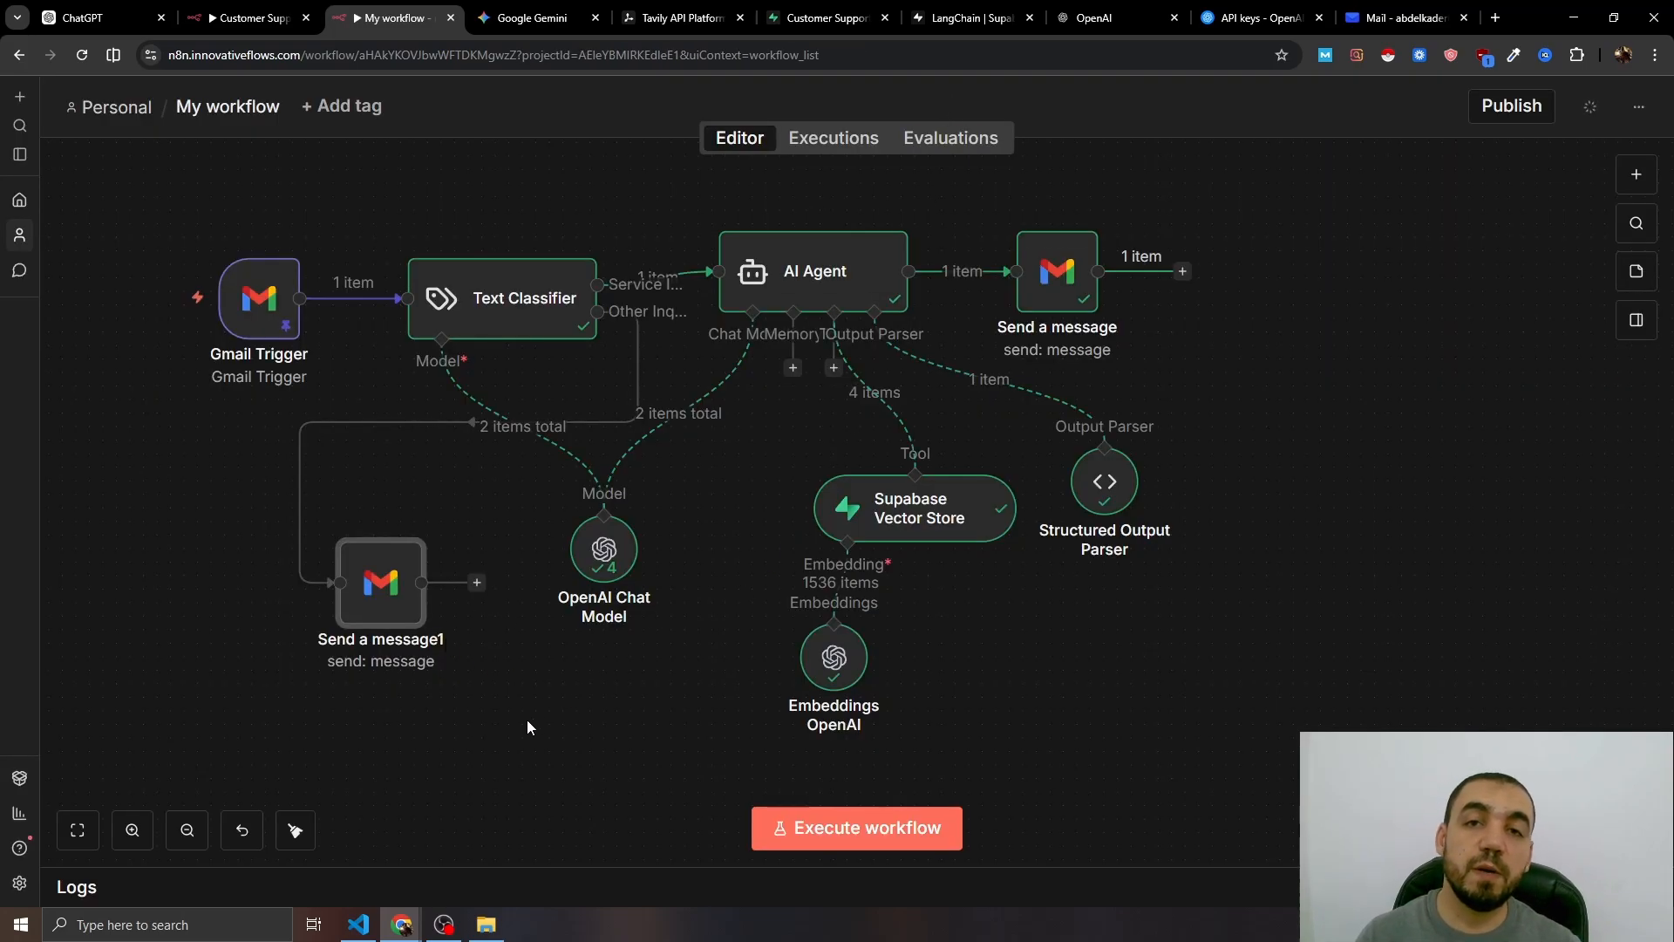